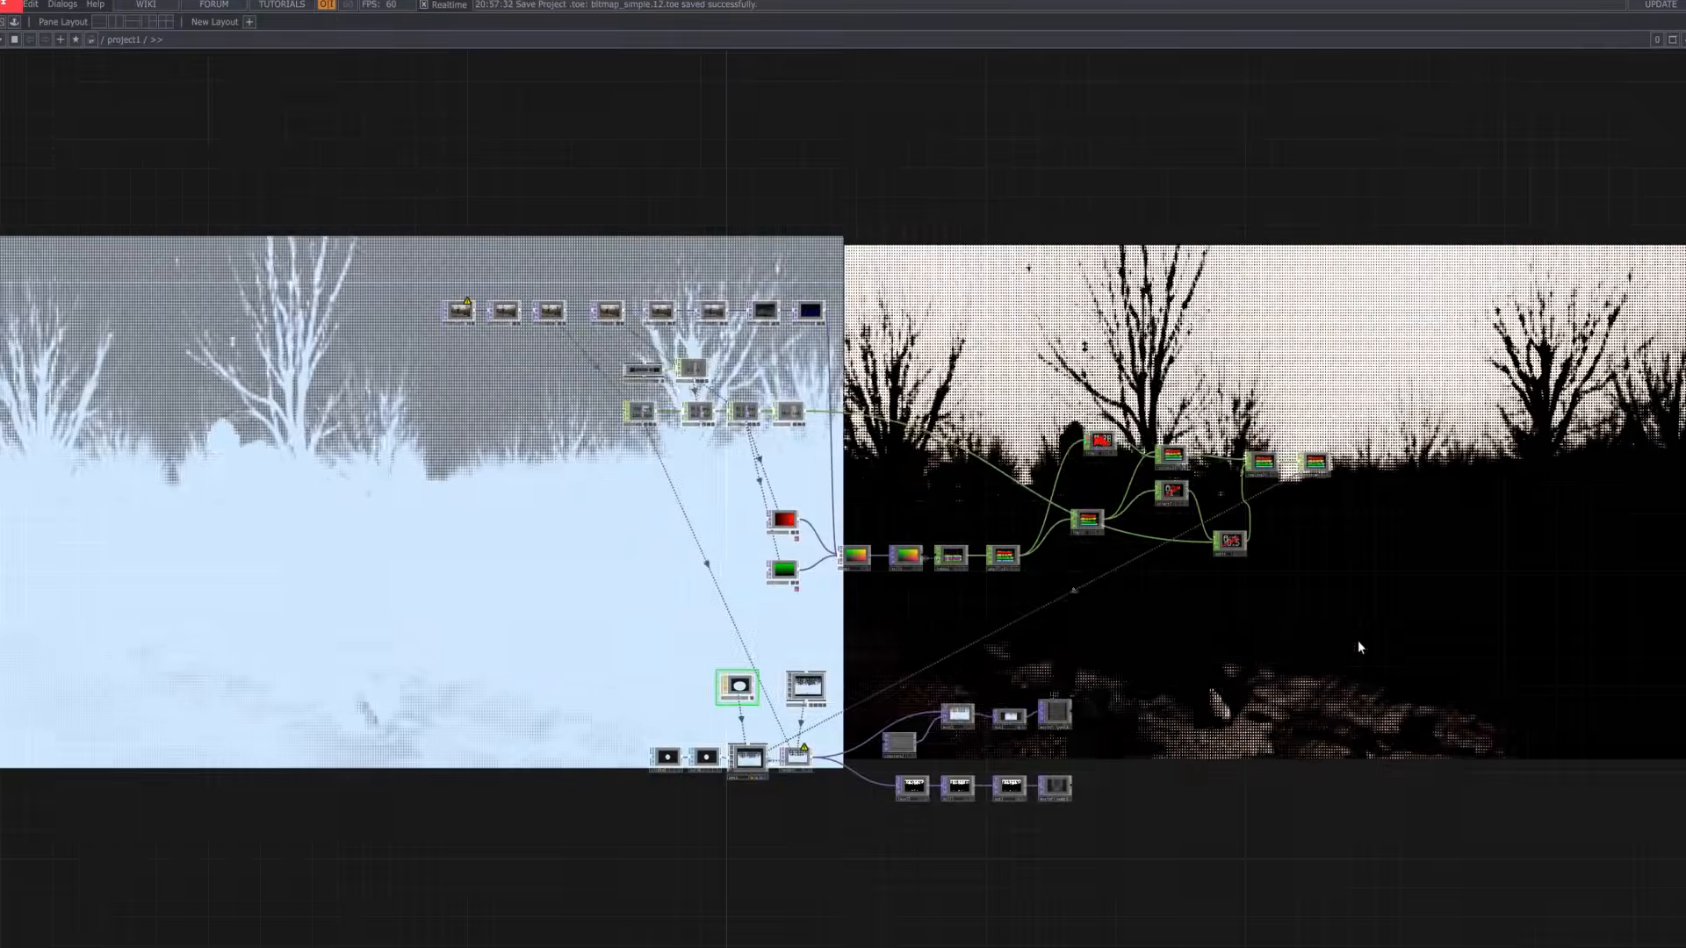
Delete all the existing operators from the project network
right_drag(1388, 866, 418, 253)
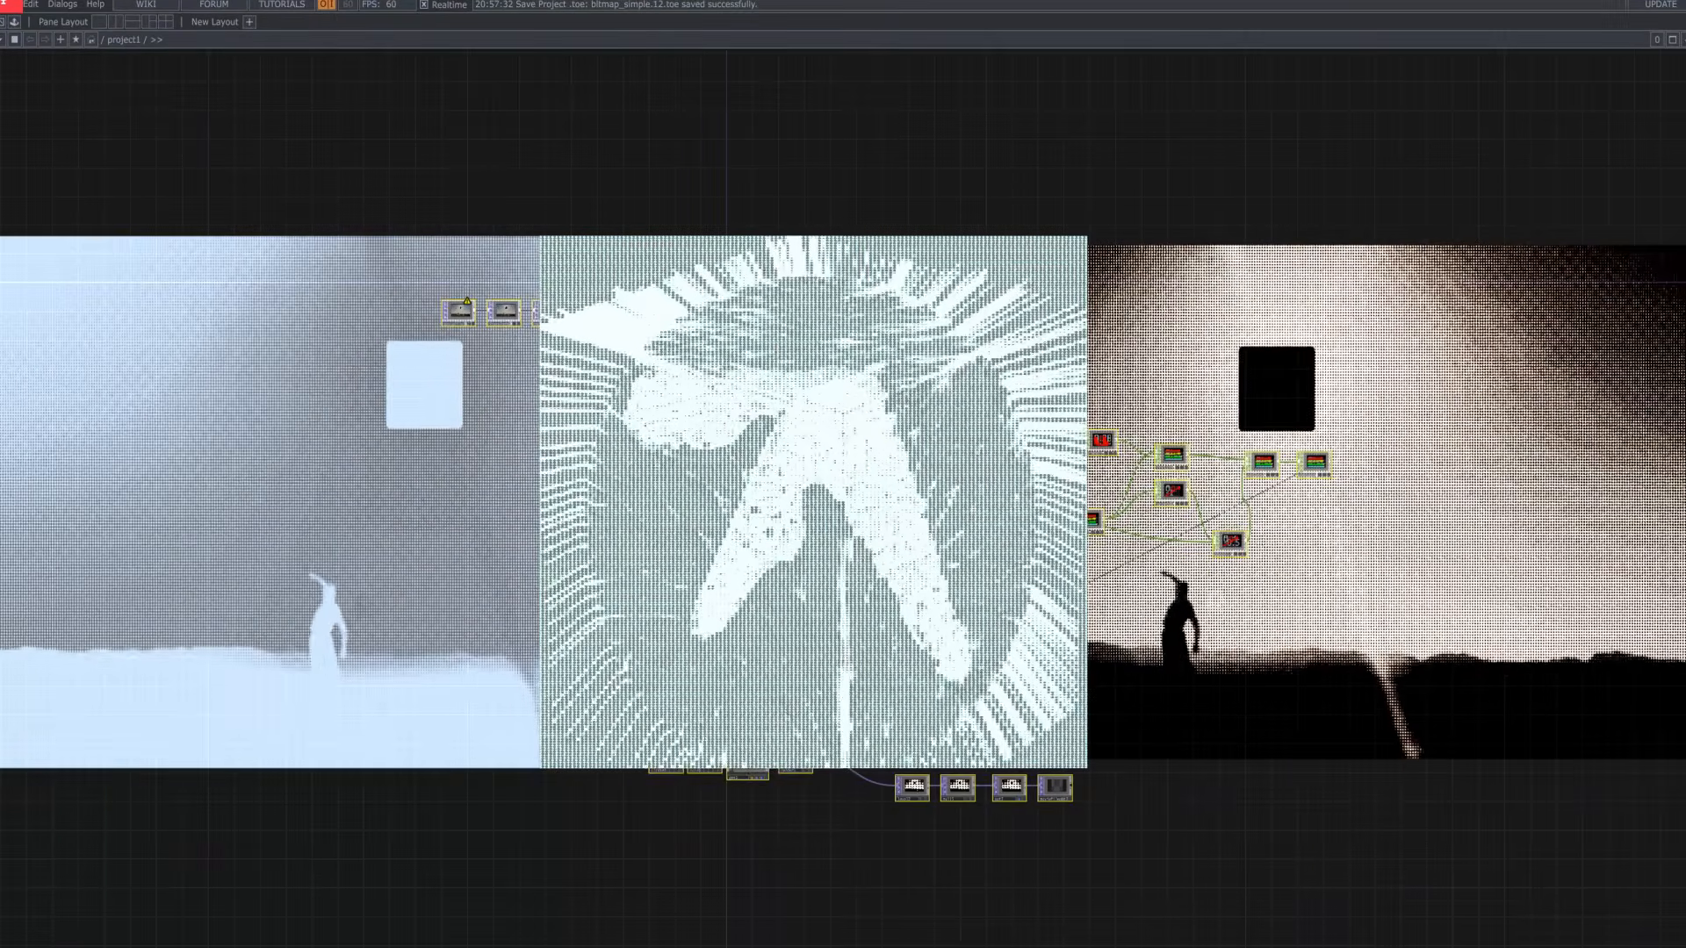
key(Delete)
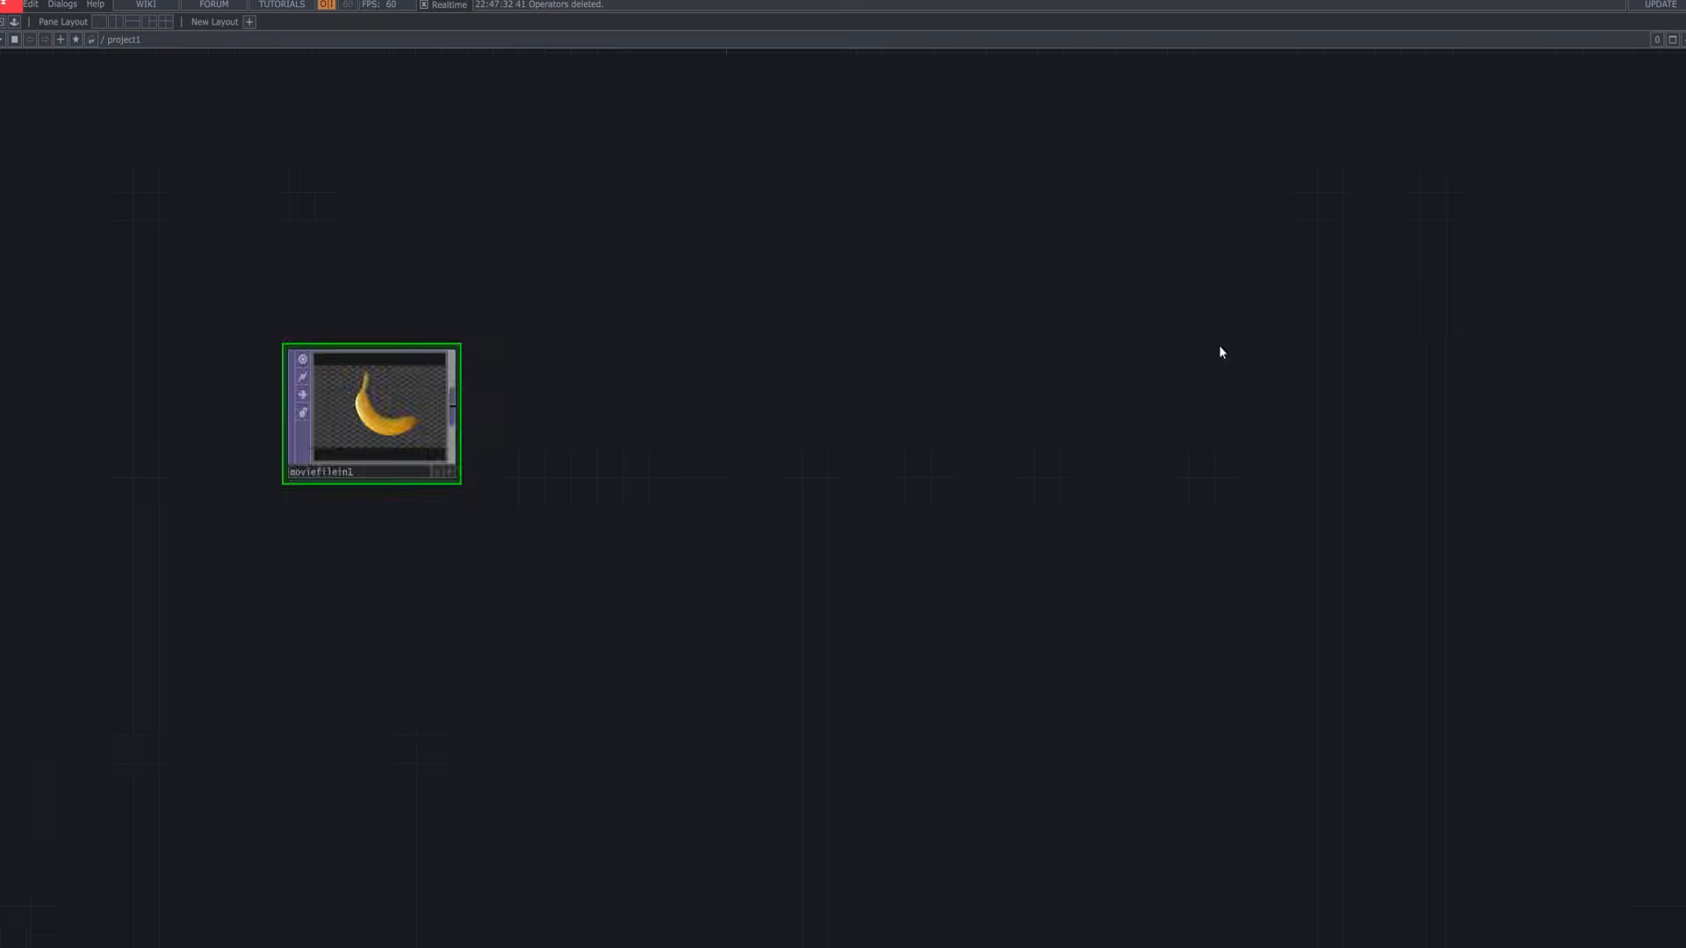
Load the 01.mp4 video into the Movie File In operator as its source file
right_click(1219, 345)
click(1273, 356)
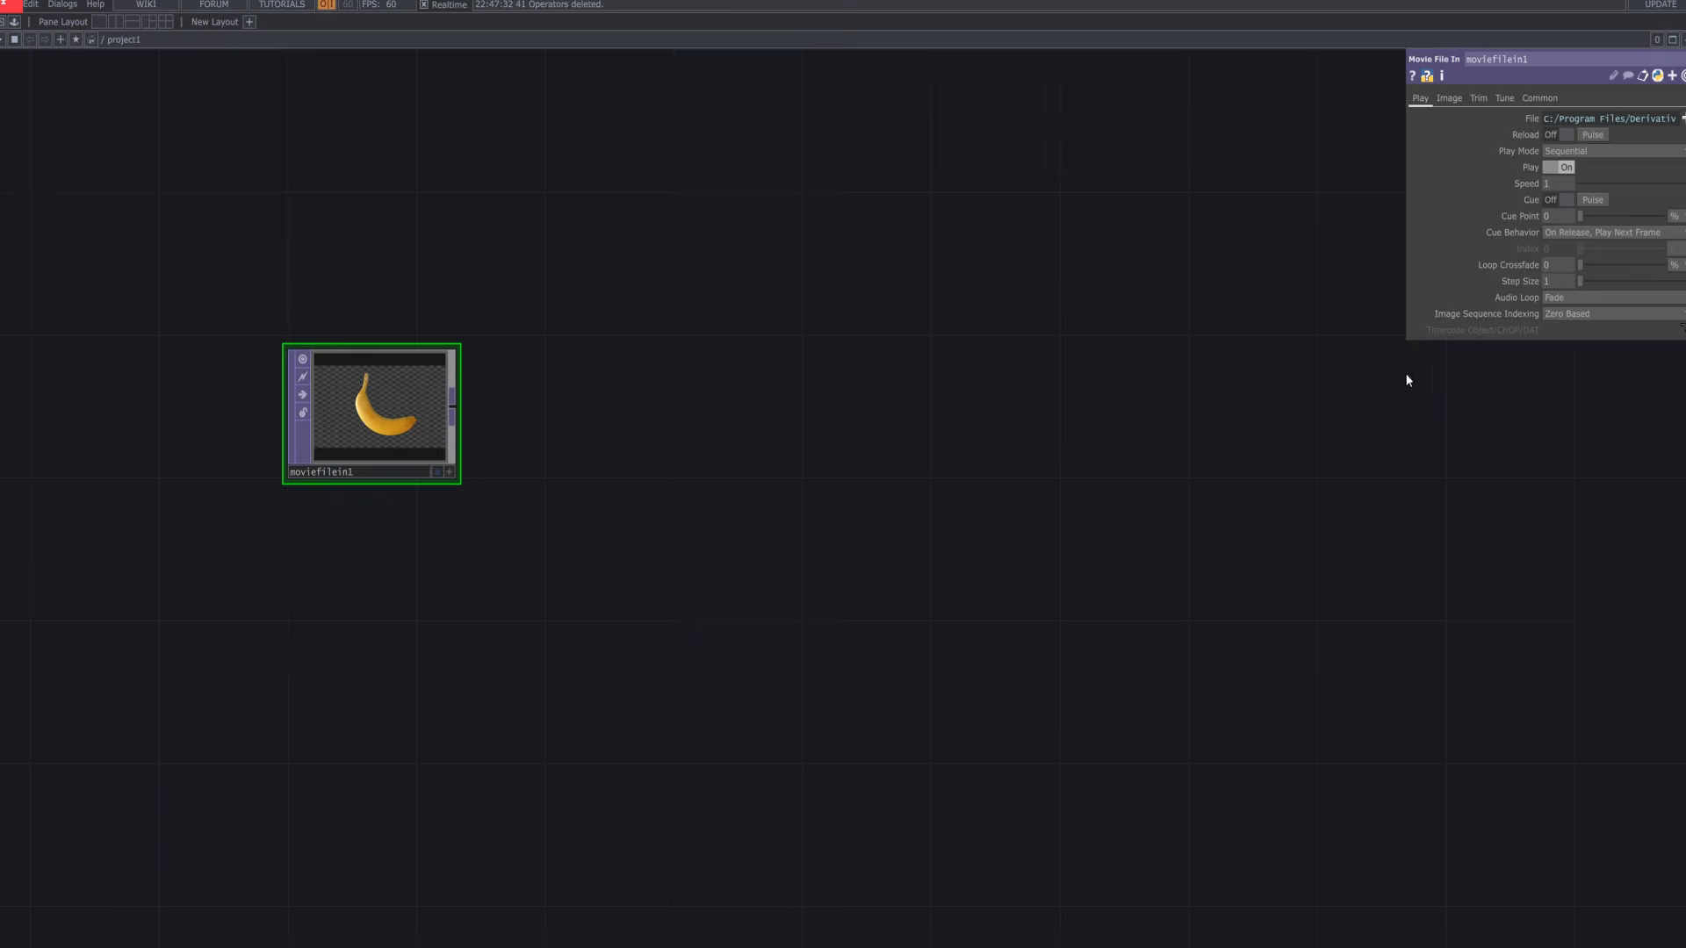
click(1682, 118)
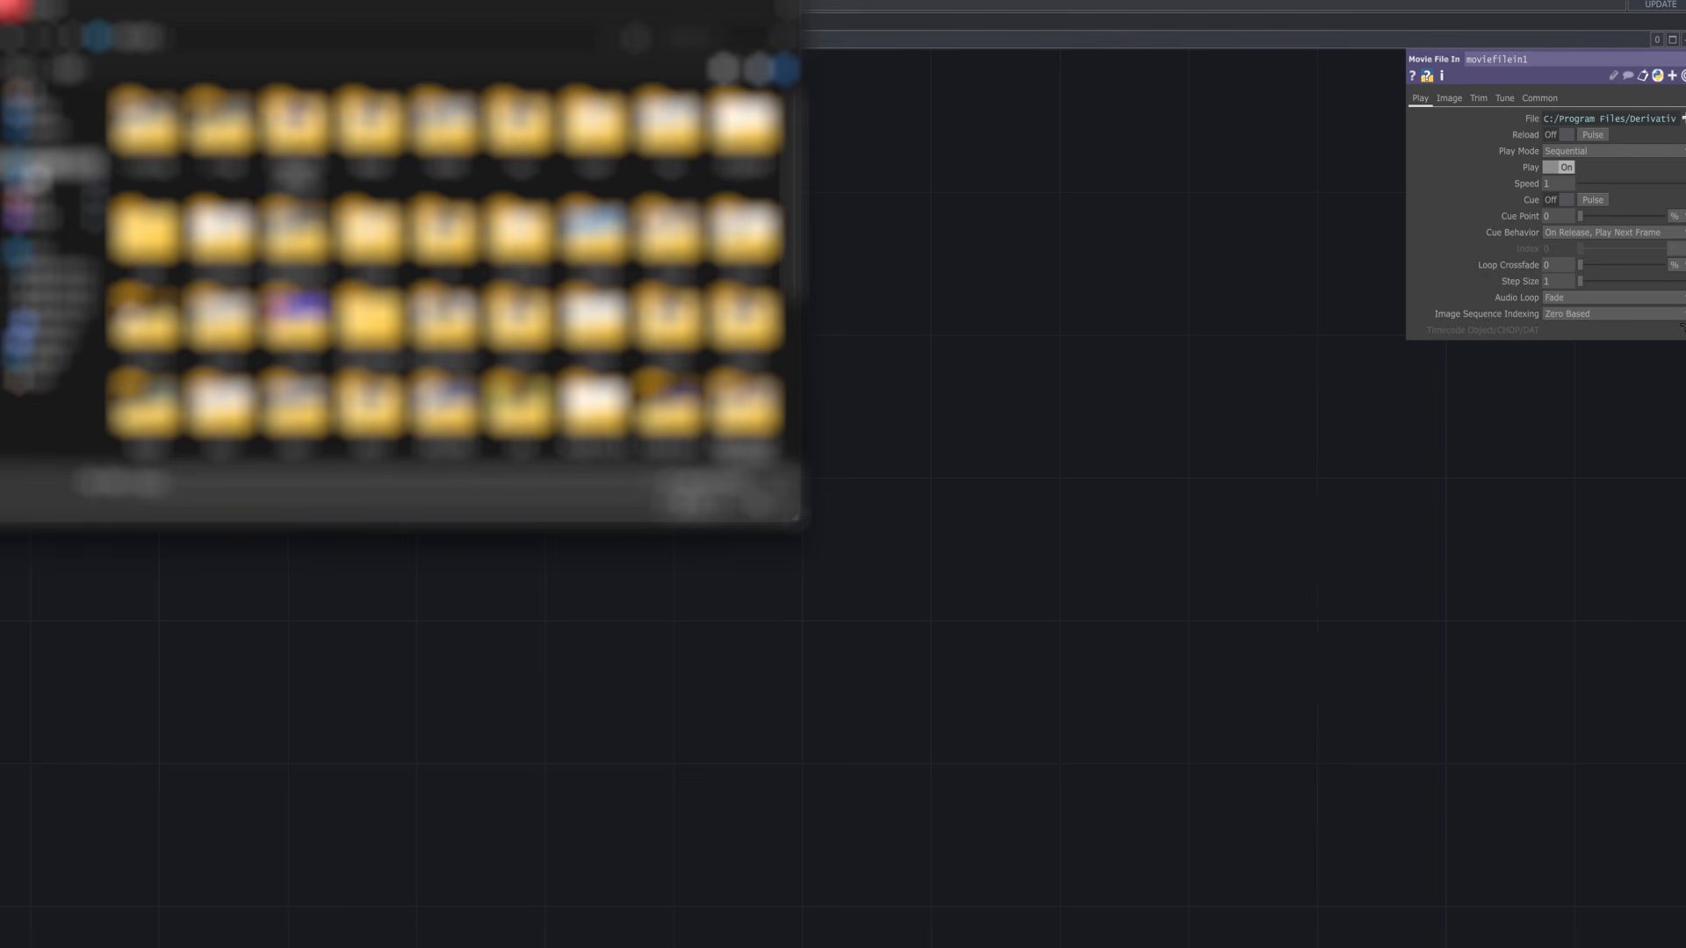
click(730, 505)
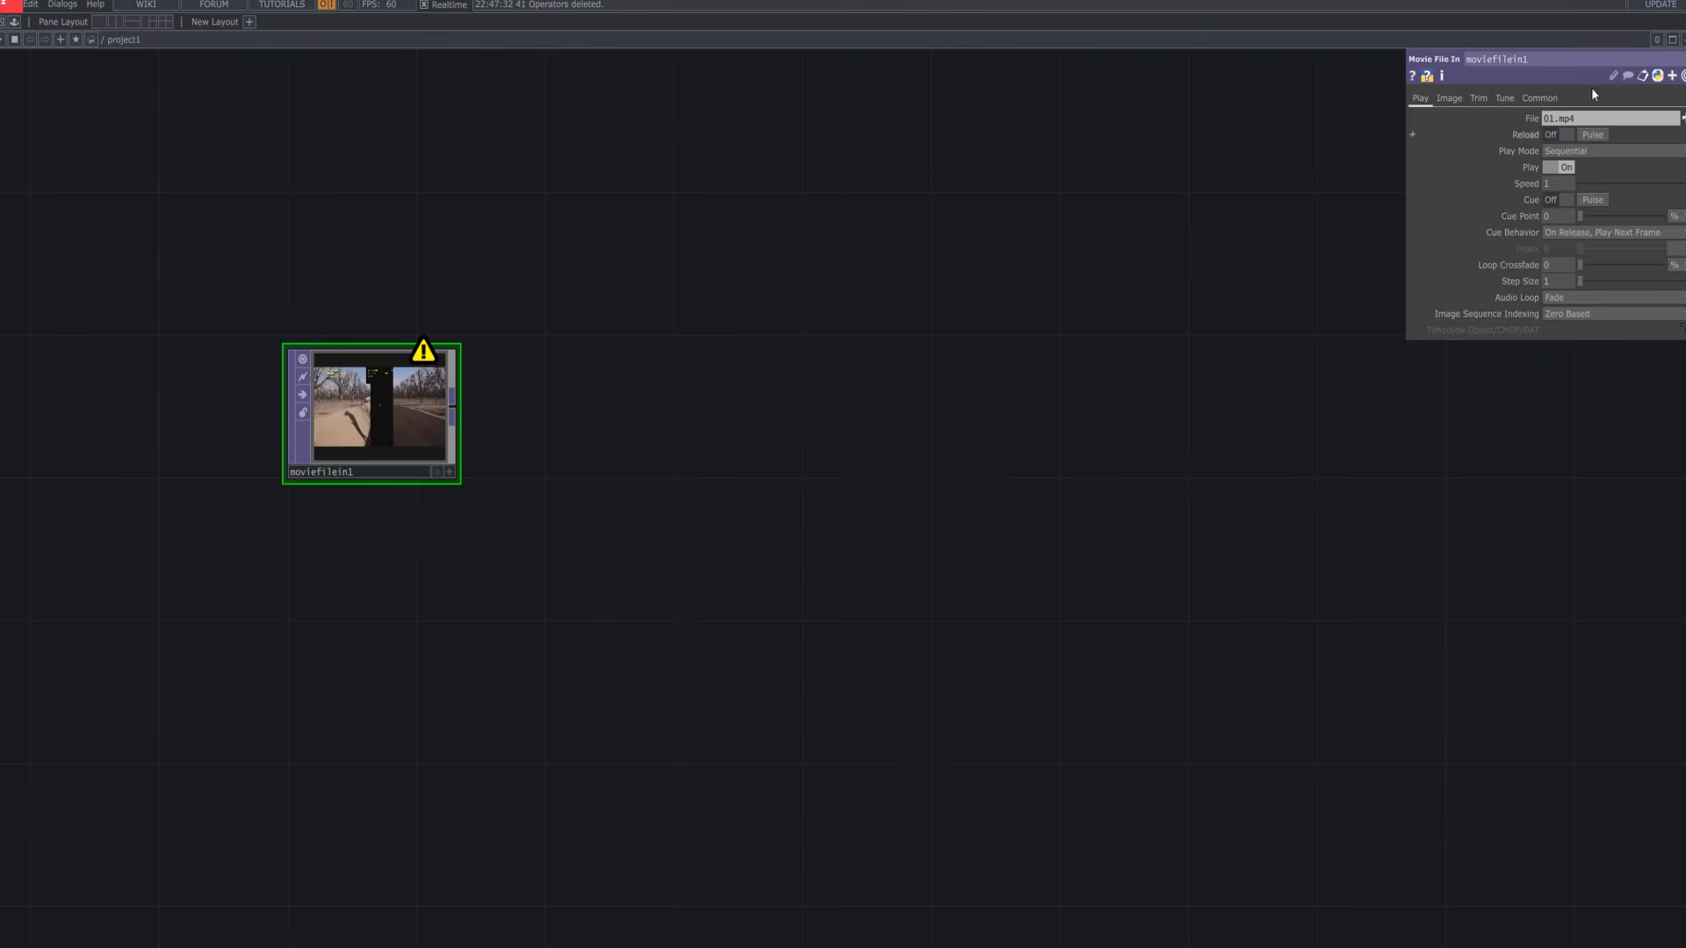
Give the Movie File In operator a custom output resolution of 1280 by 696
click(1540, 97)
click(1594, 118)
click(1579, 267)
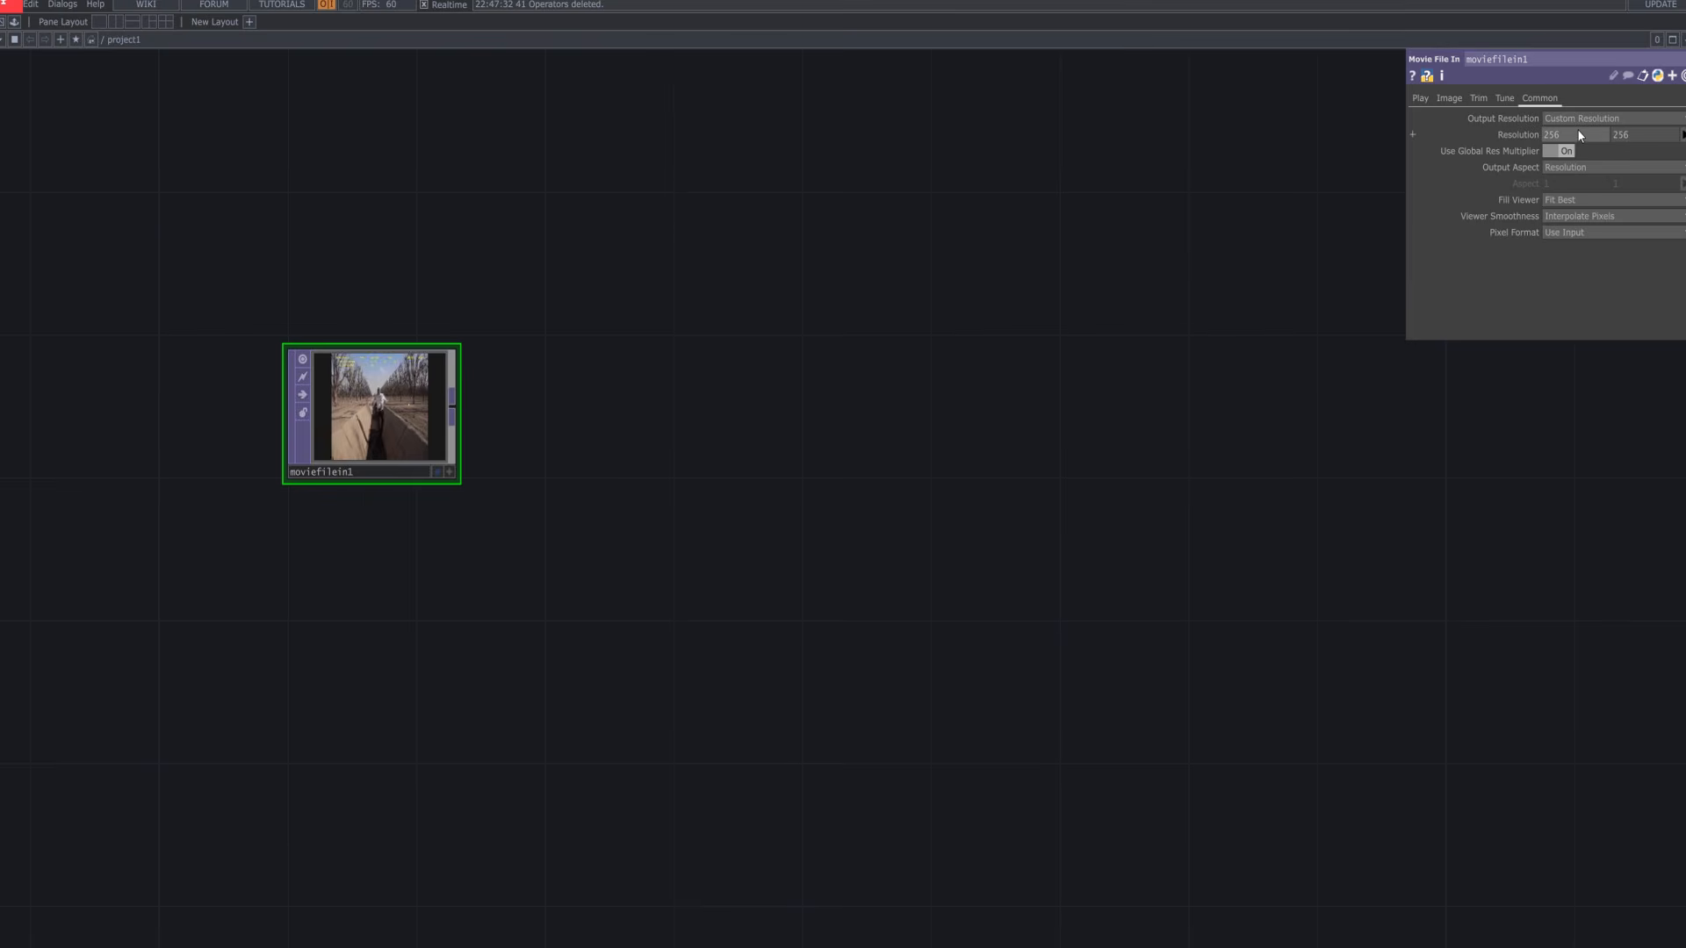
drag(1578, 133, 1459, 146)
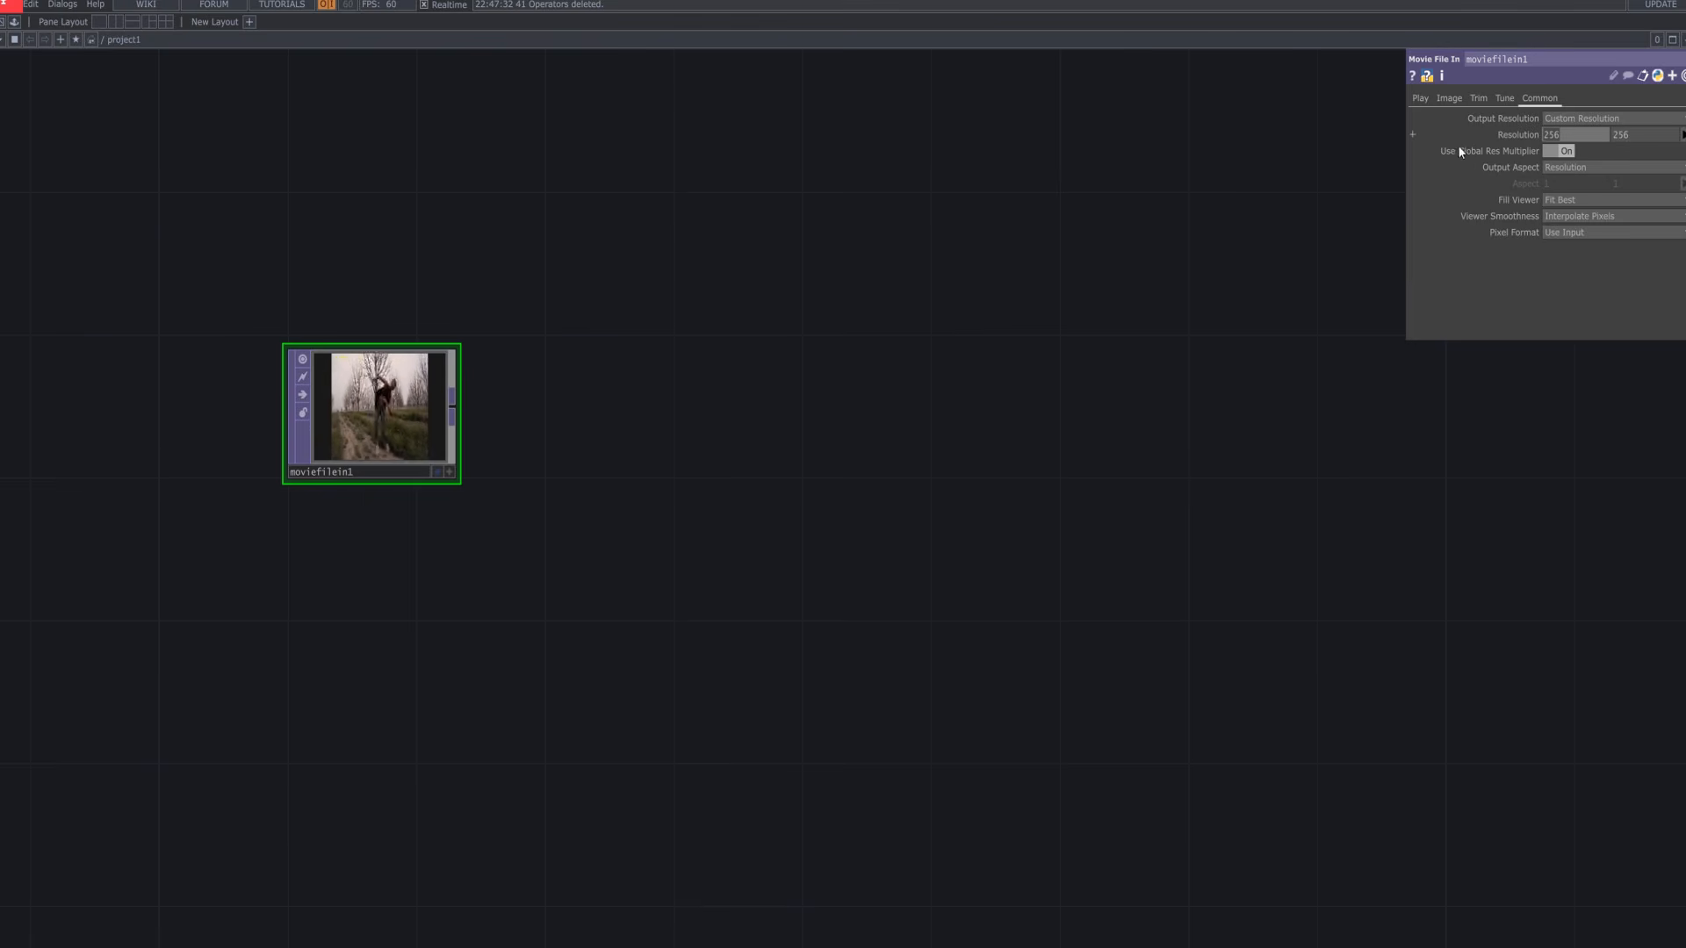
text(1280)
key(Tab)
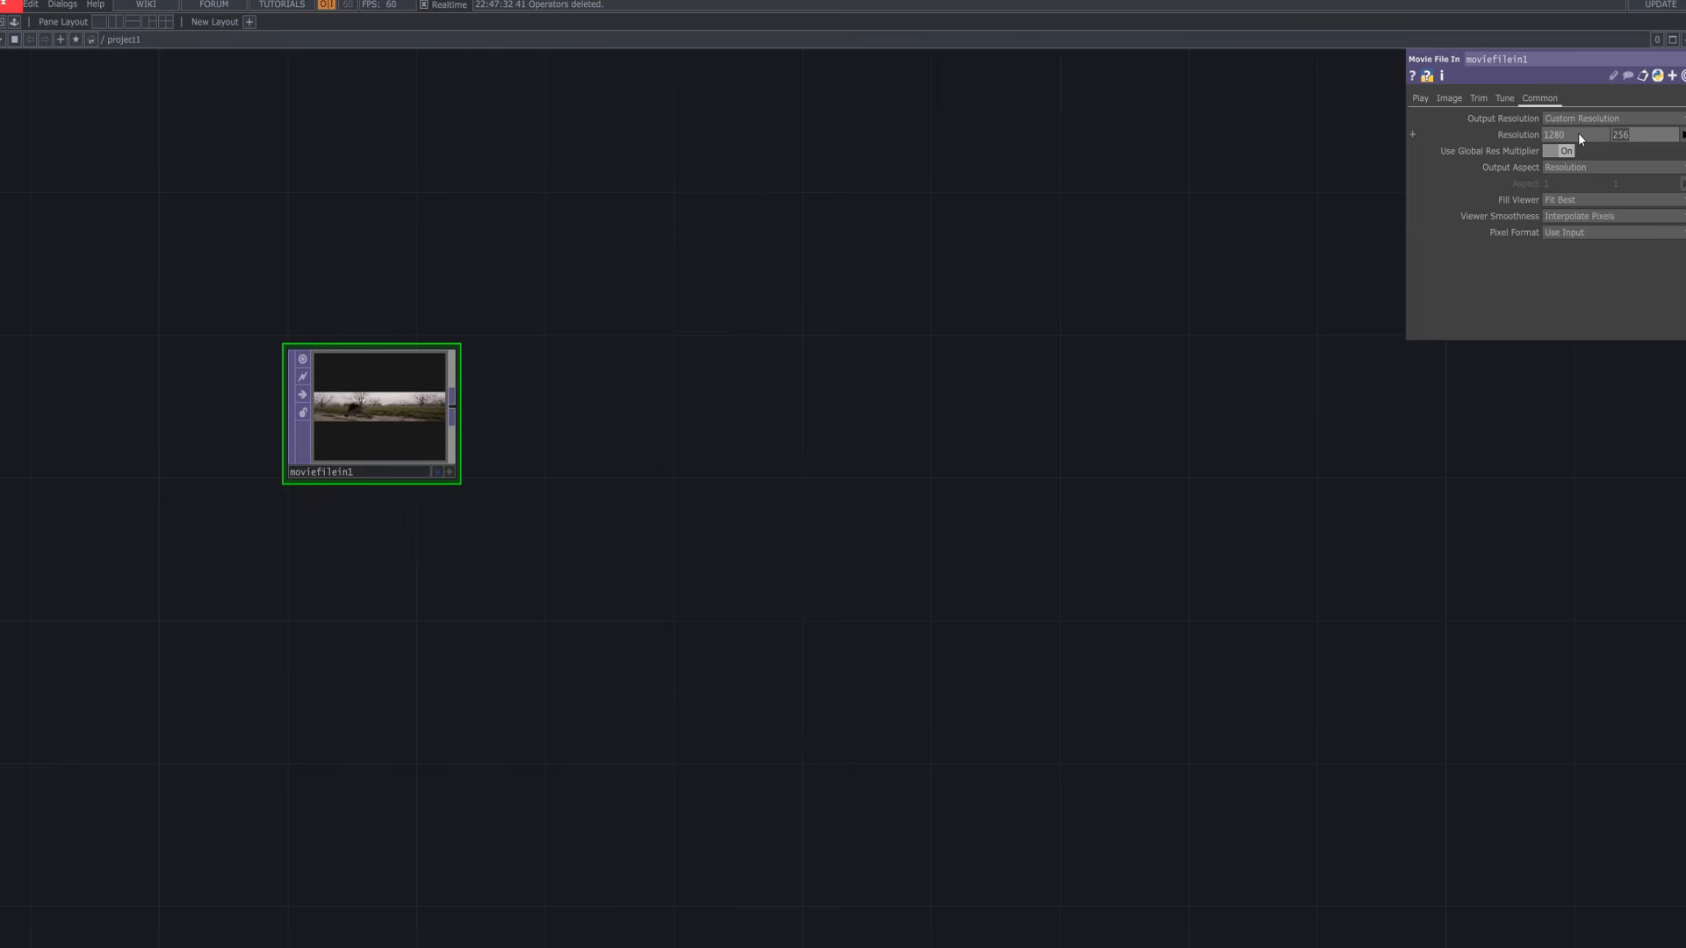
text(696)
key(Return)
Connect a Transform TOP to the output of the Movie File In operator
scroll(614, 551, up, 5)
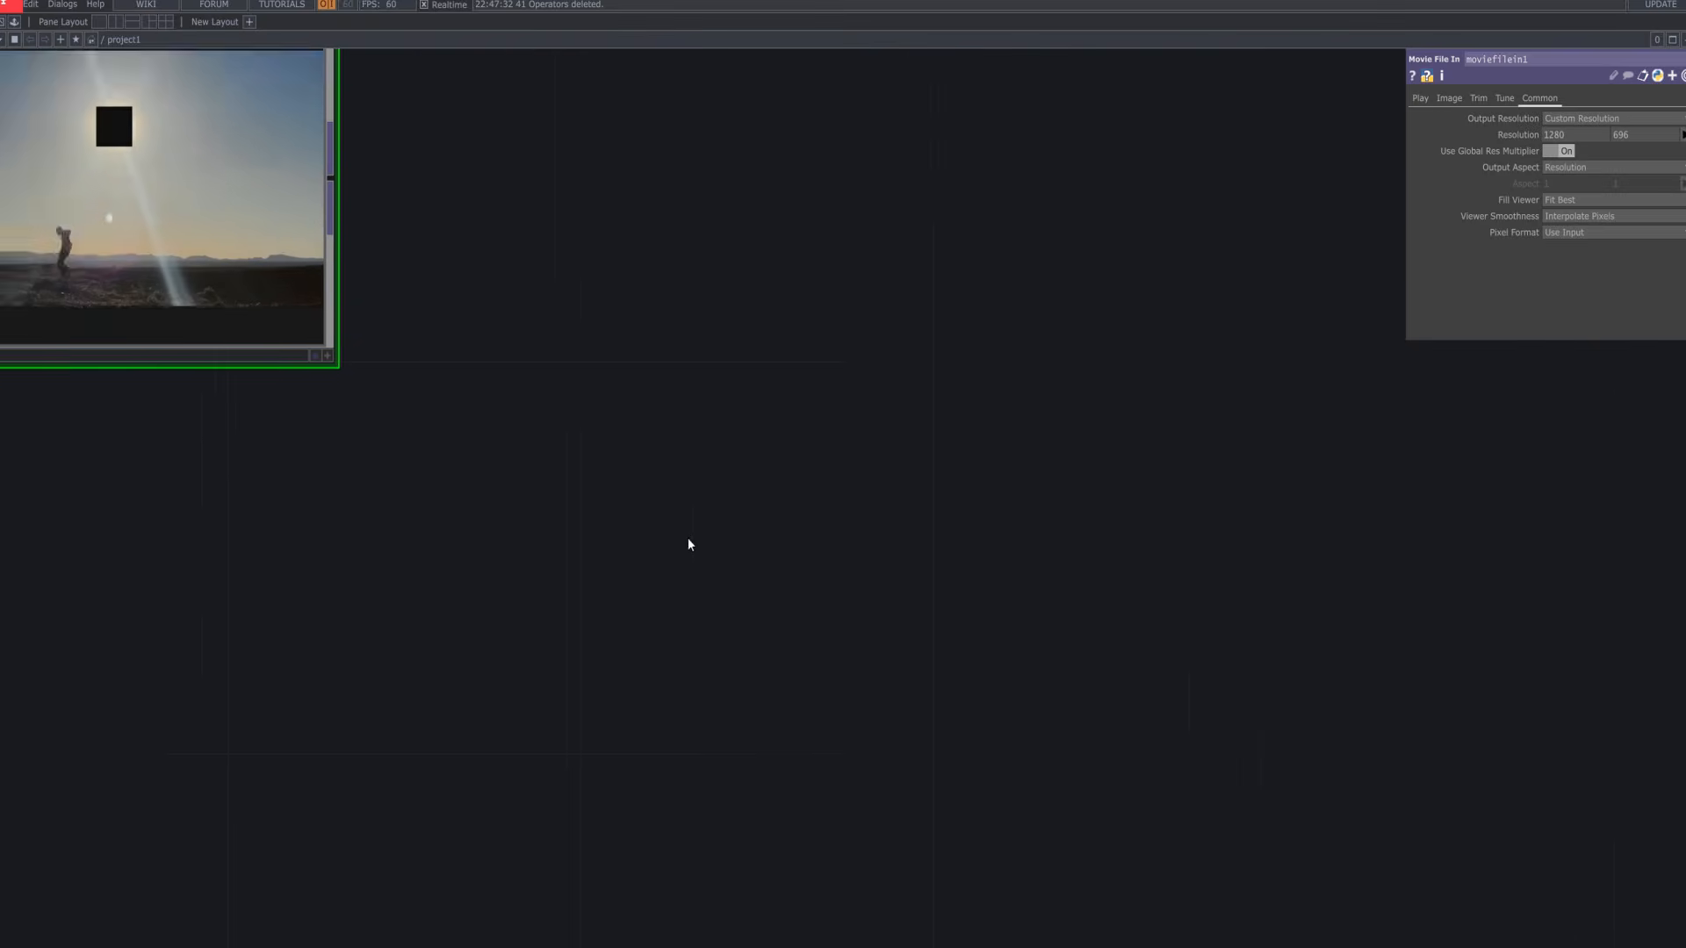
scroll(900, 647, down, 5)
drag(704, 647, 366, 377)
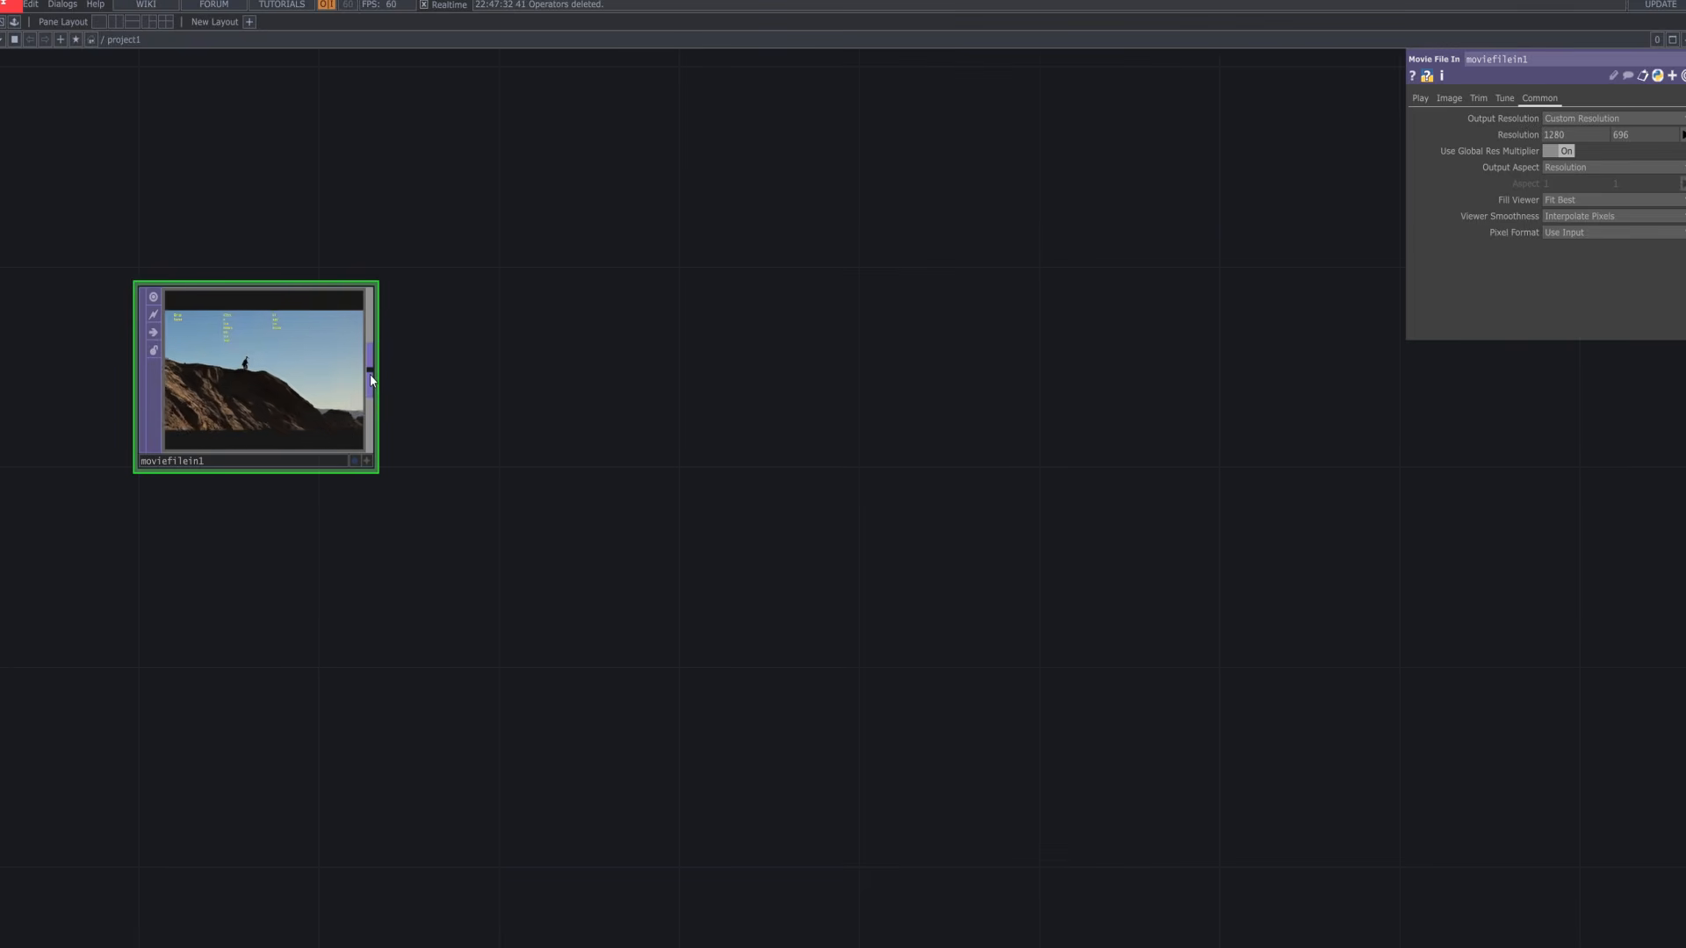
right_click(371, 374)
text(t)
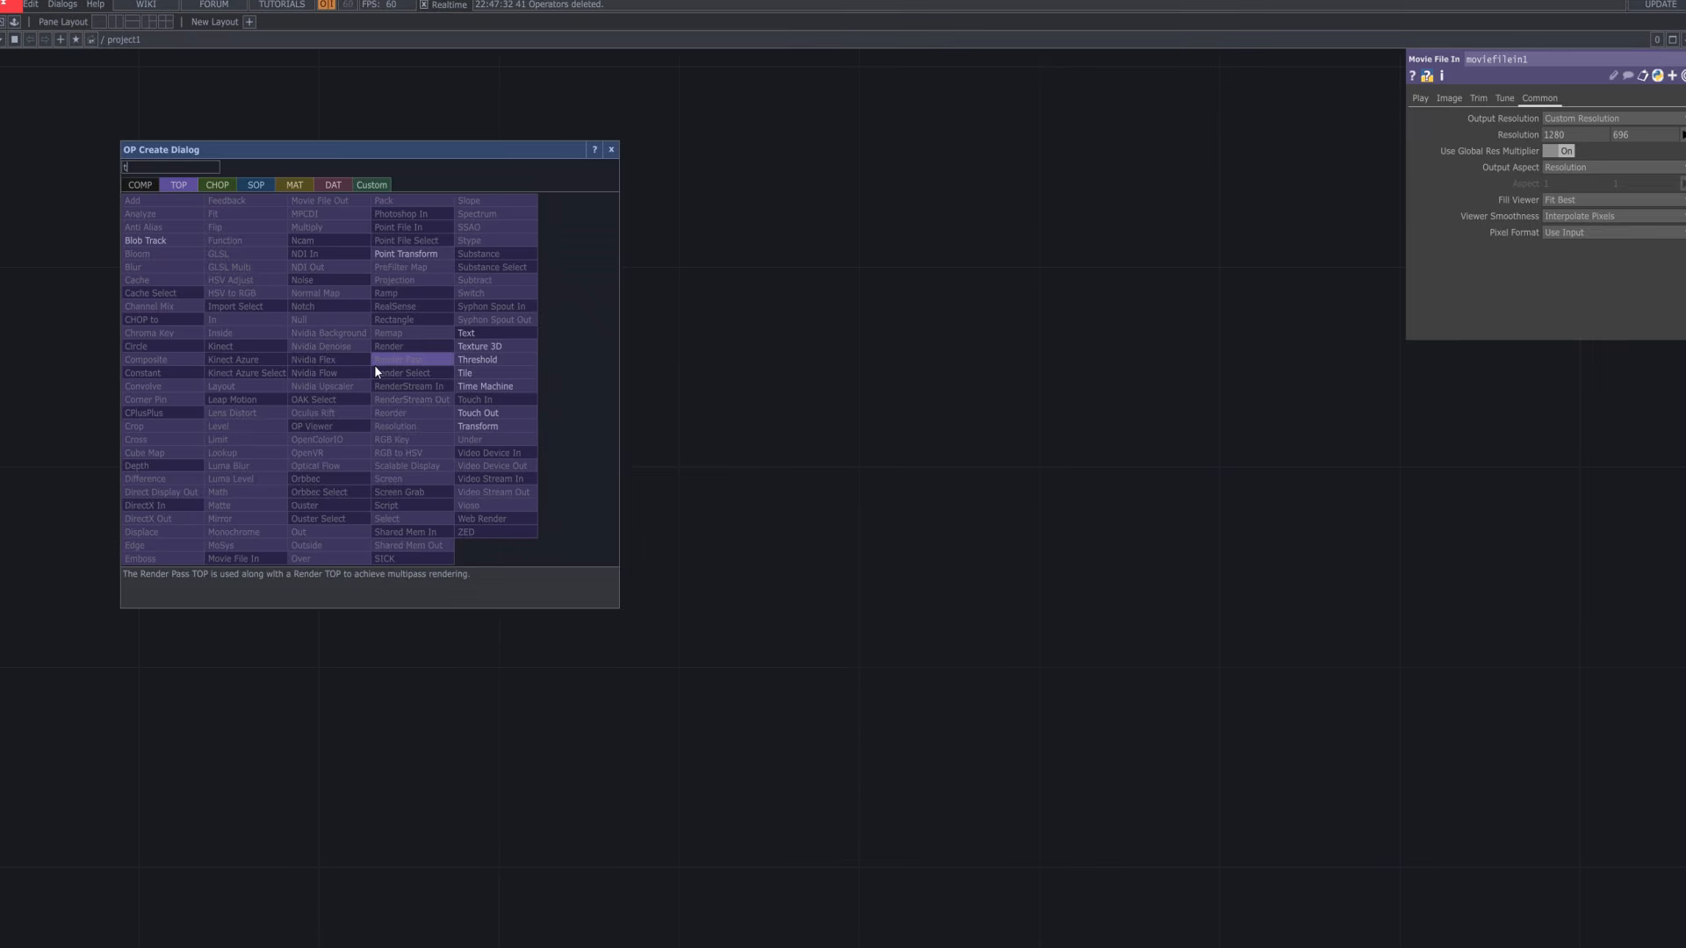
text(rans)
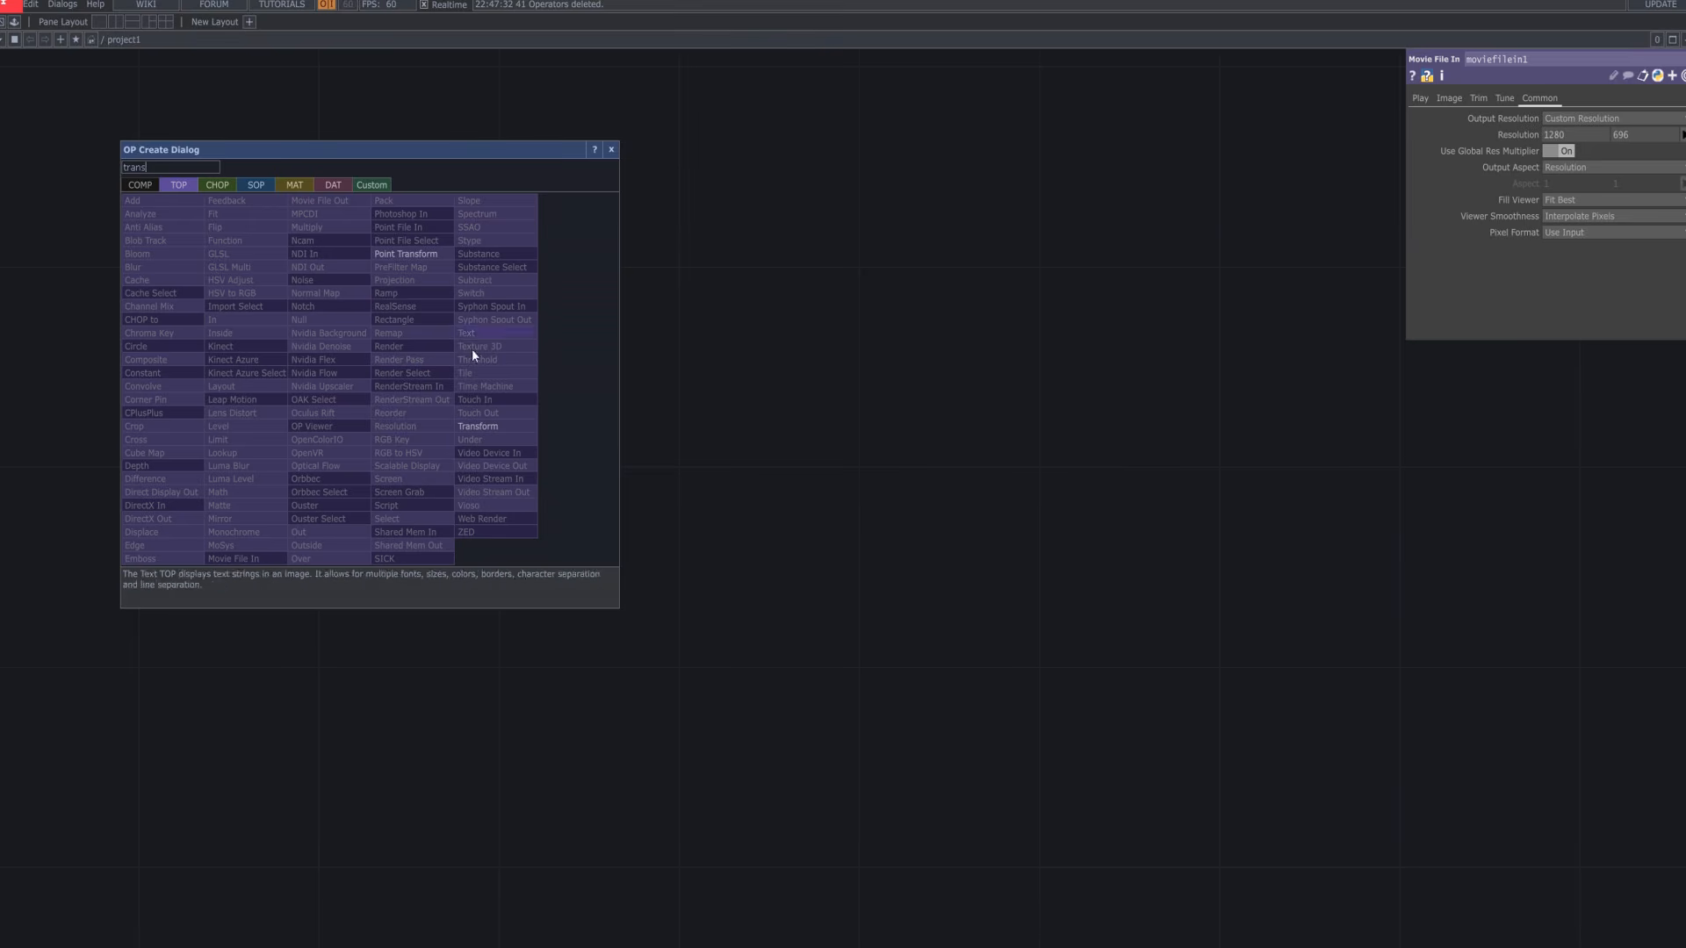
key(Return)
click(552, 373)
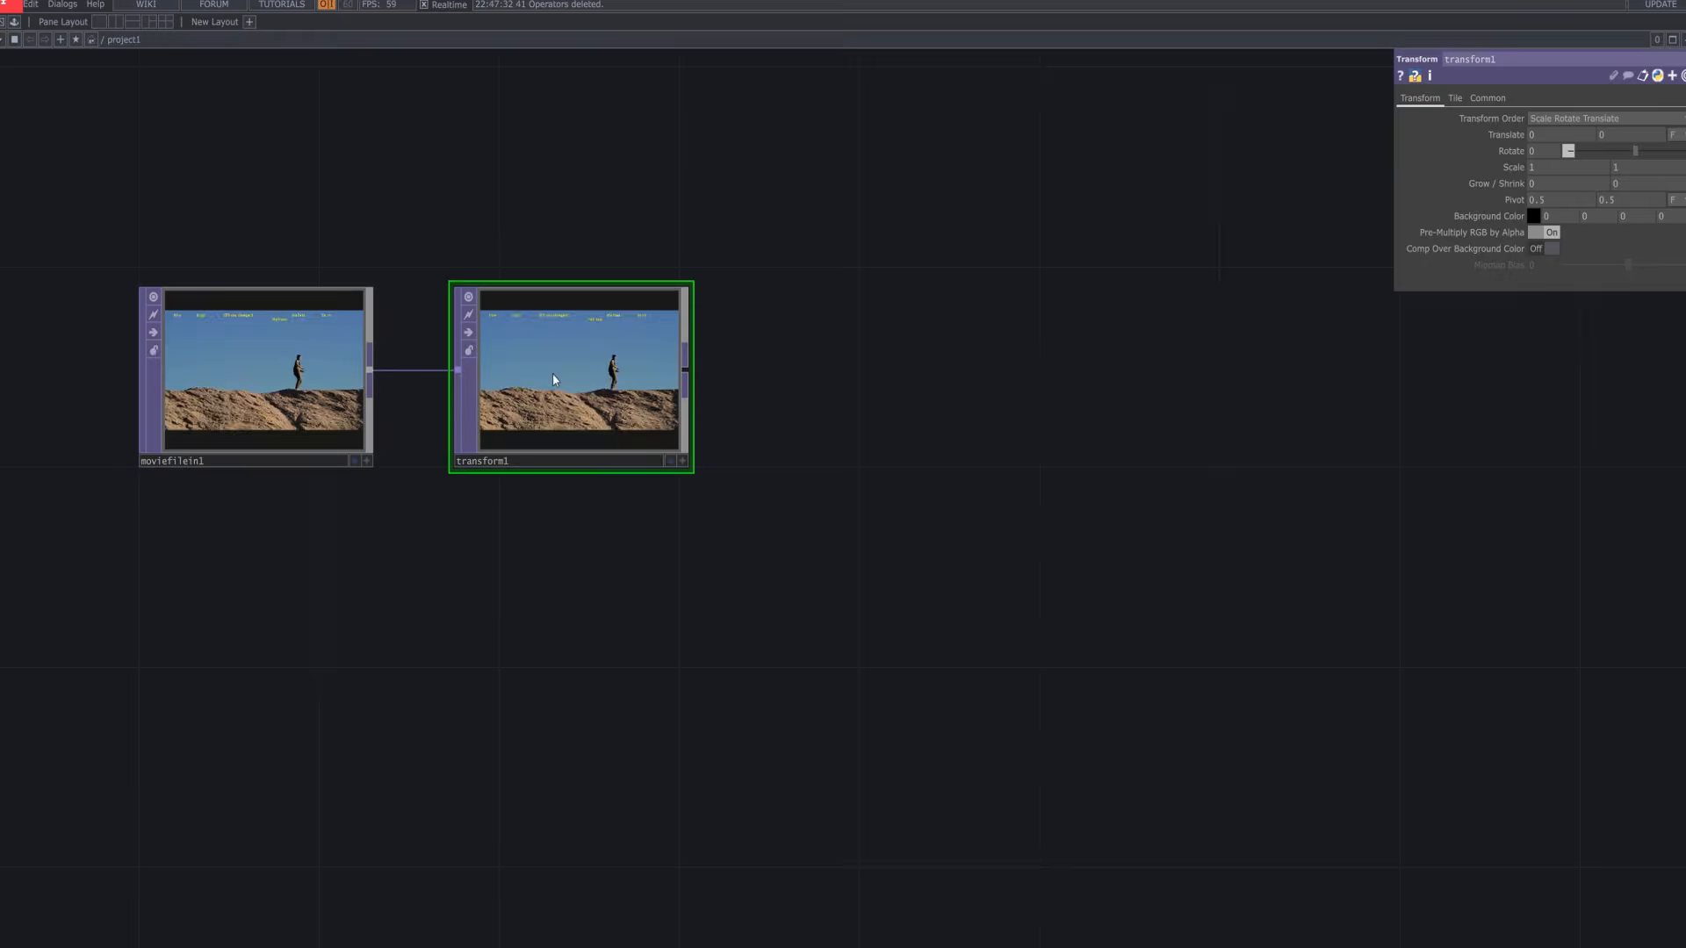
Make the Transform's background color white, turn off Pre-Multiply RGB by Alpha and turn on Comp Over Background Color
click(1538, 217)
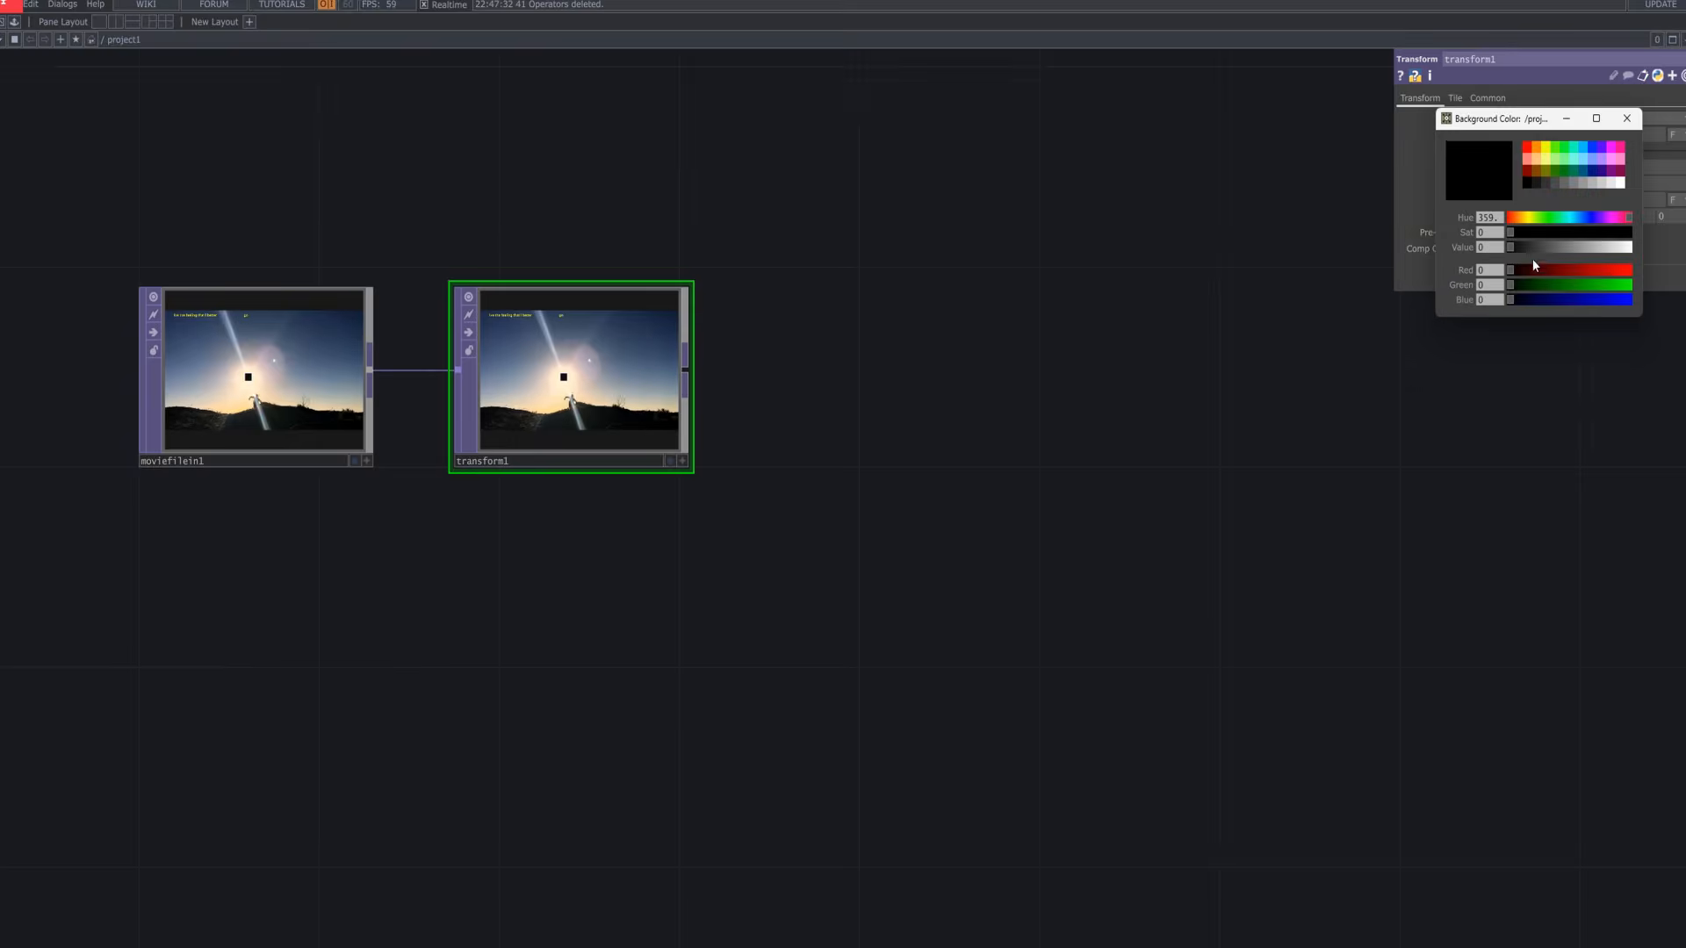
drag(1529, 251, 1672, 247)
click(1624, 119)
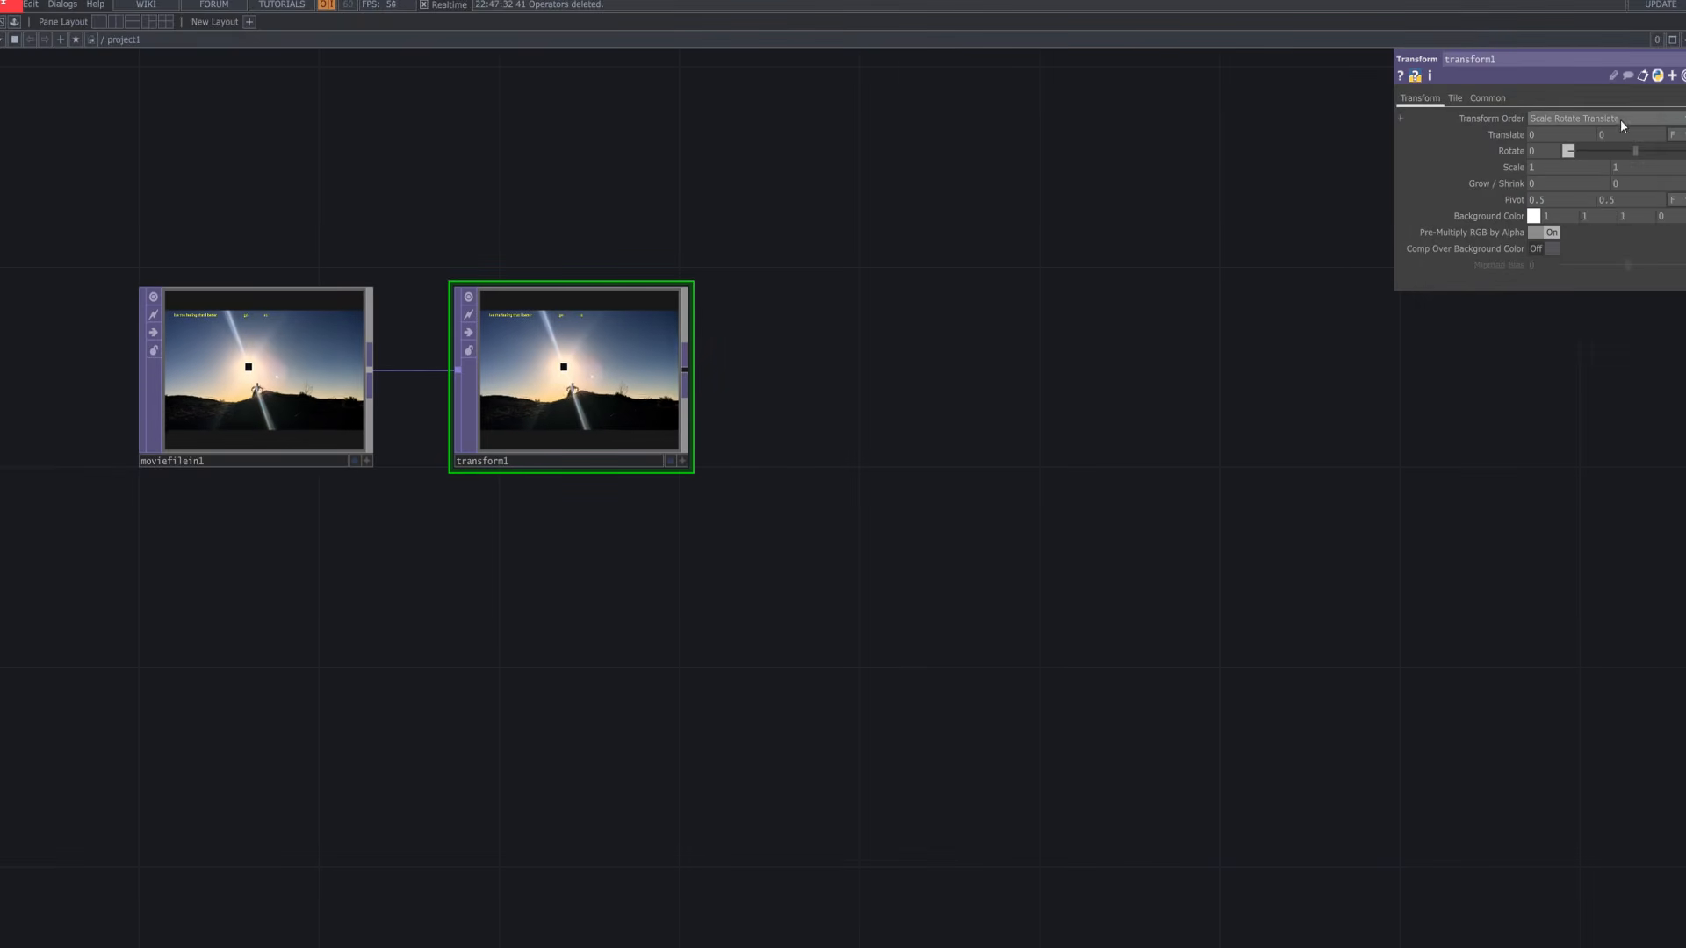
click(1551, 232)
click(1552, 249)
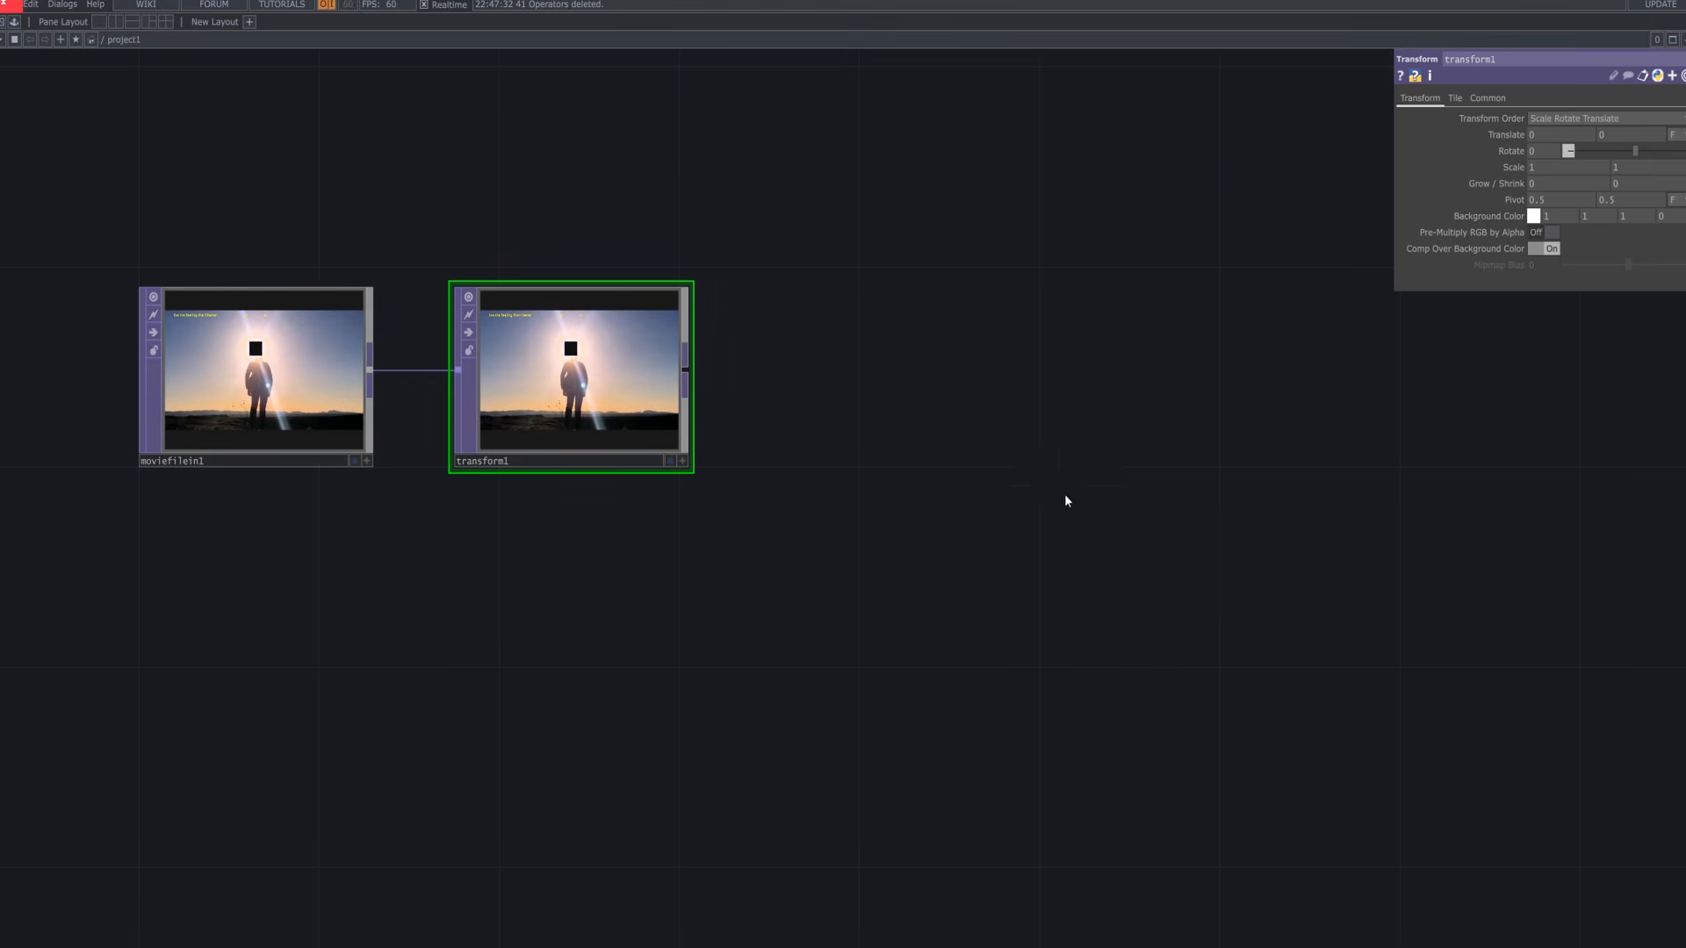
Connect a Null TOP to the output of the Transform operator
drag(1098, 571, 1090, 548)
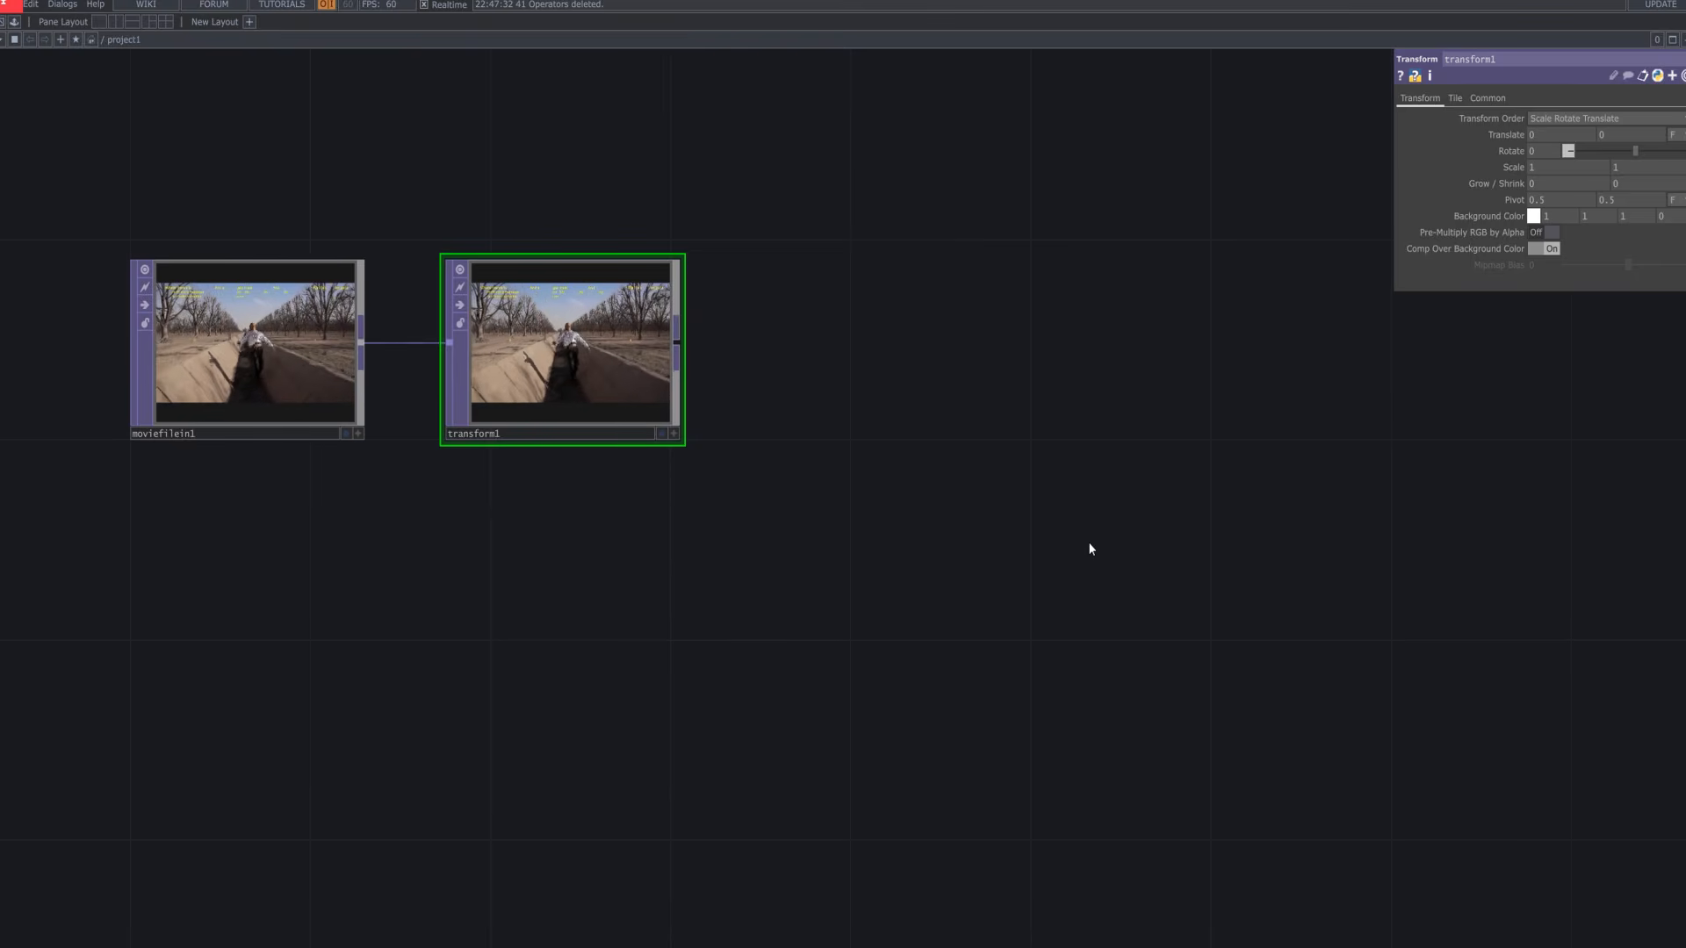
key(Tab)
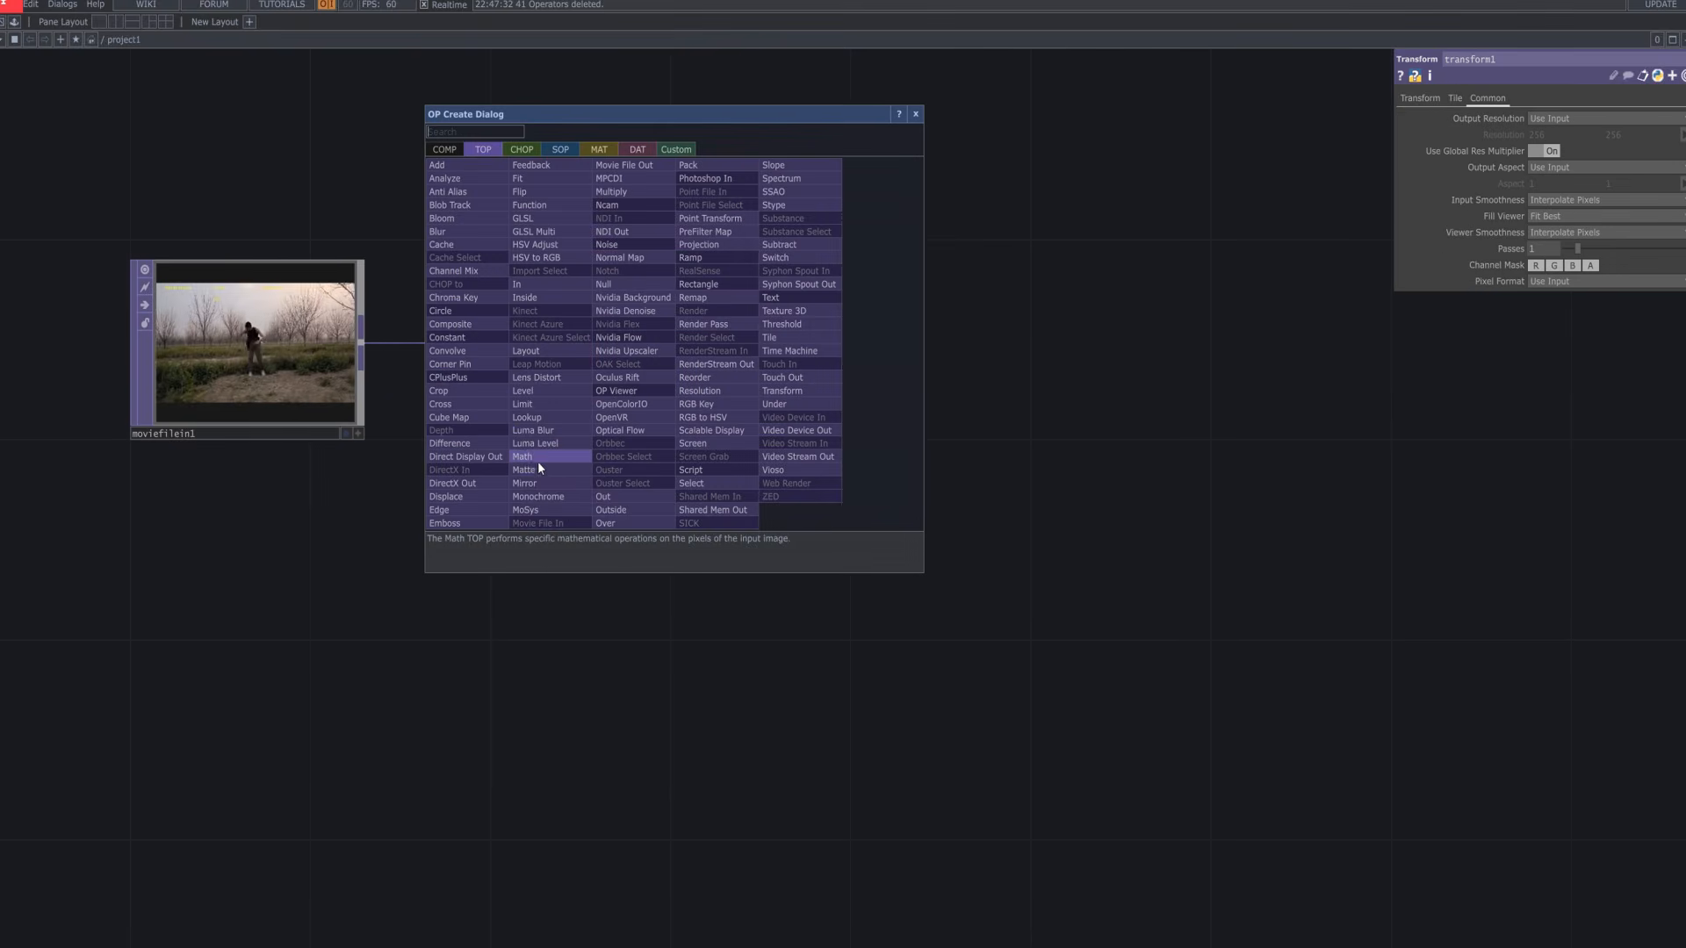
text(null)
click(621, 282)
click(888, 351)
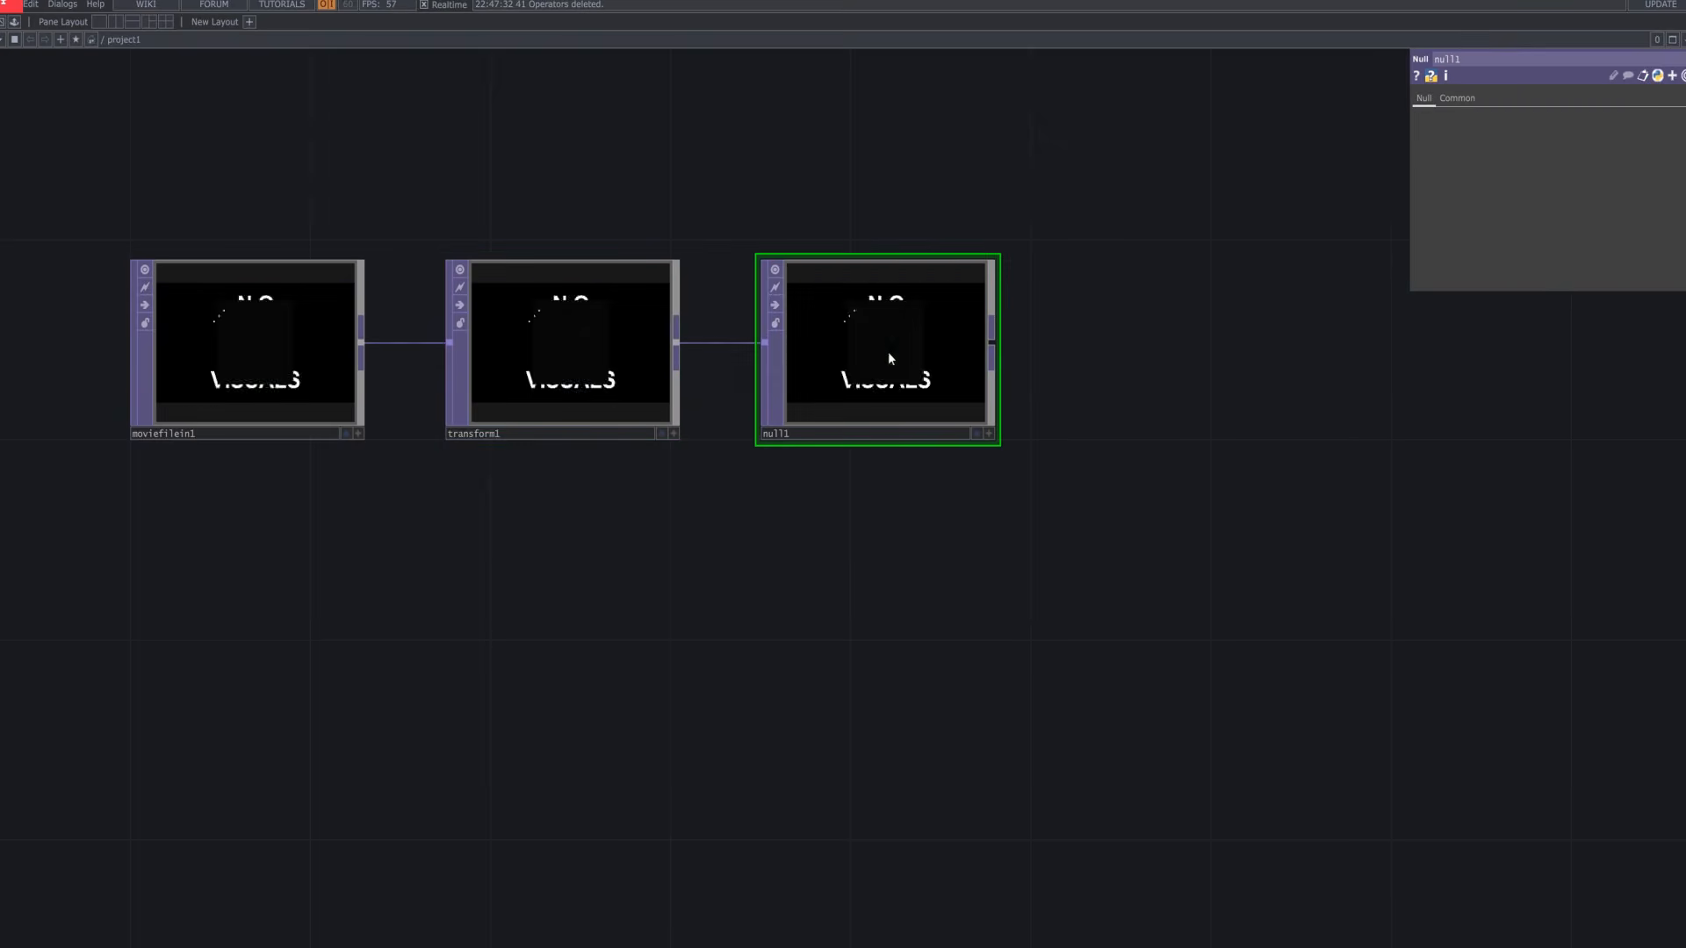
Connect a Resolution TOP to the Null's output and turn on its High Quality Resize
drag(1125, 424, 858, 456)
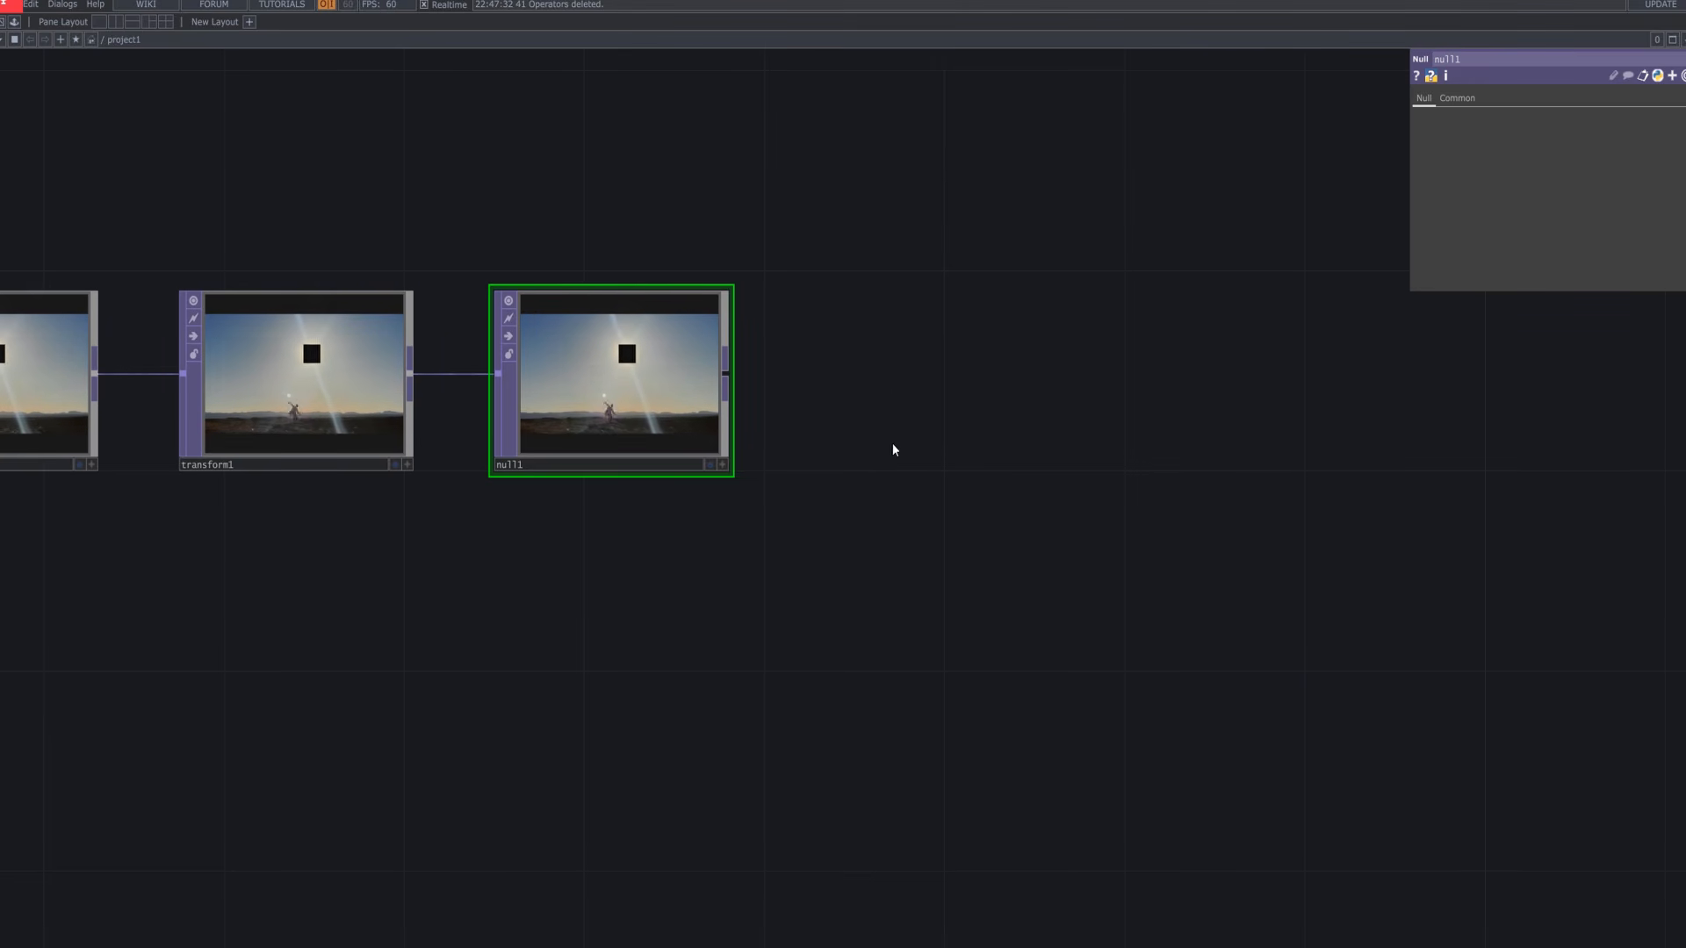
right_click(729, 373)
text(re)
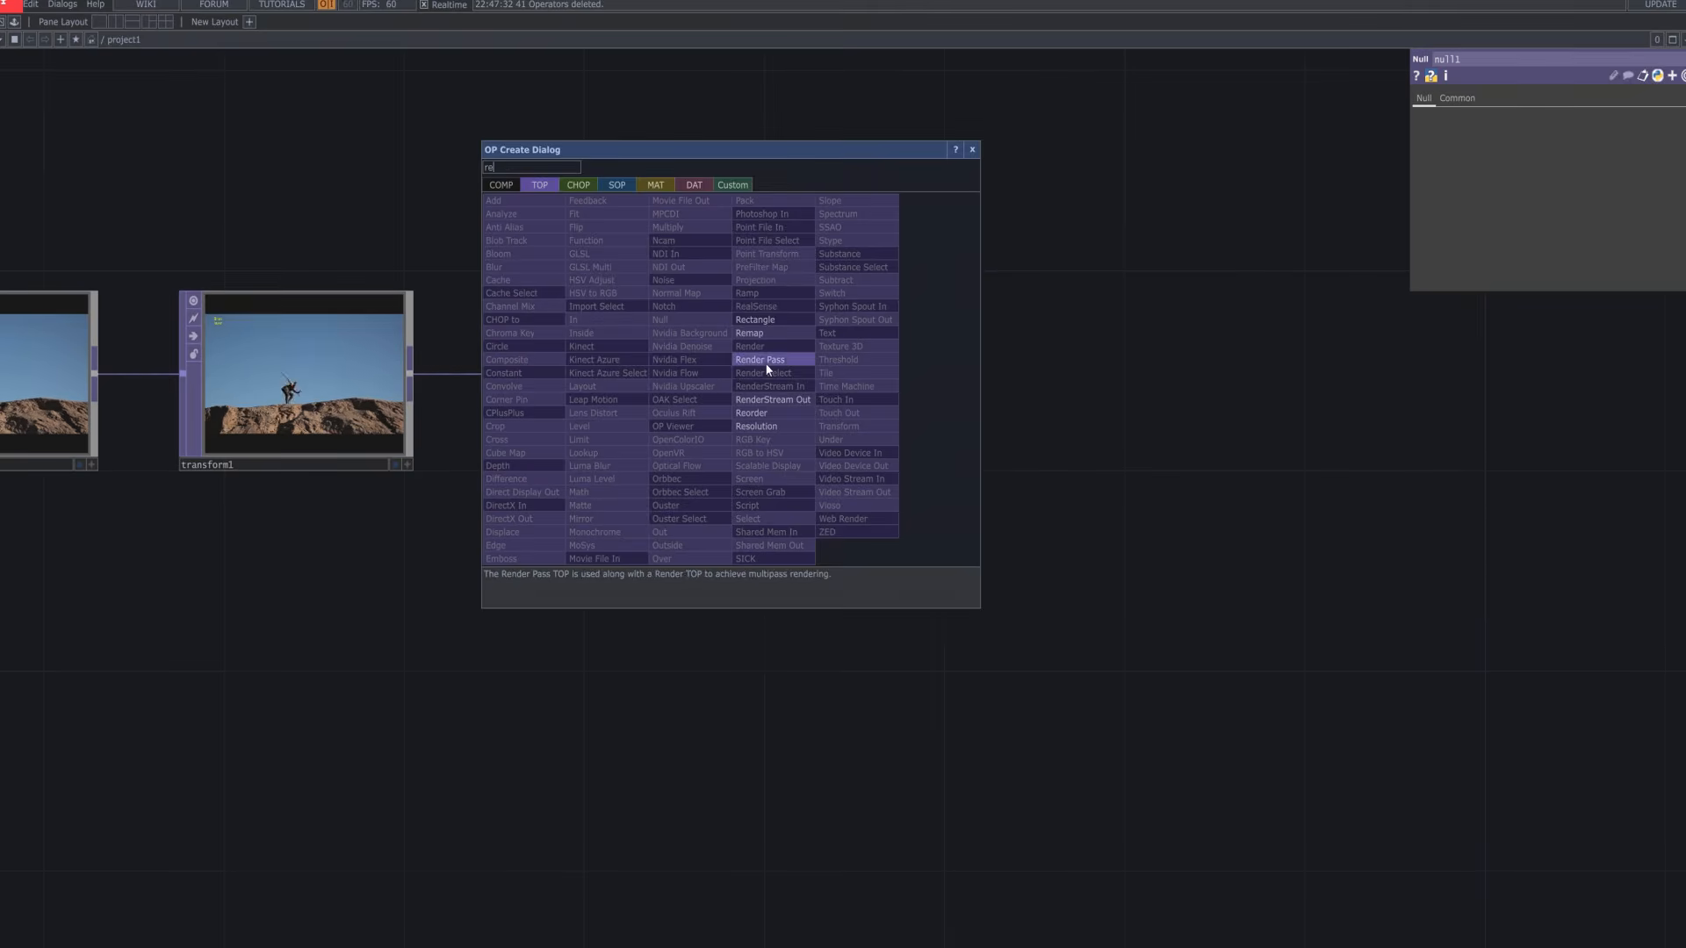
click(793, 425)
click(924, 372)
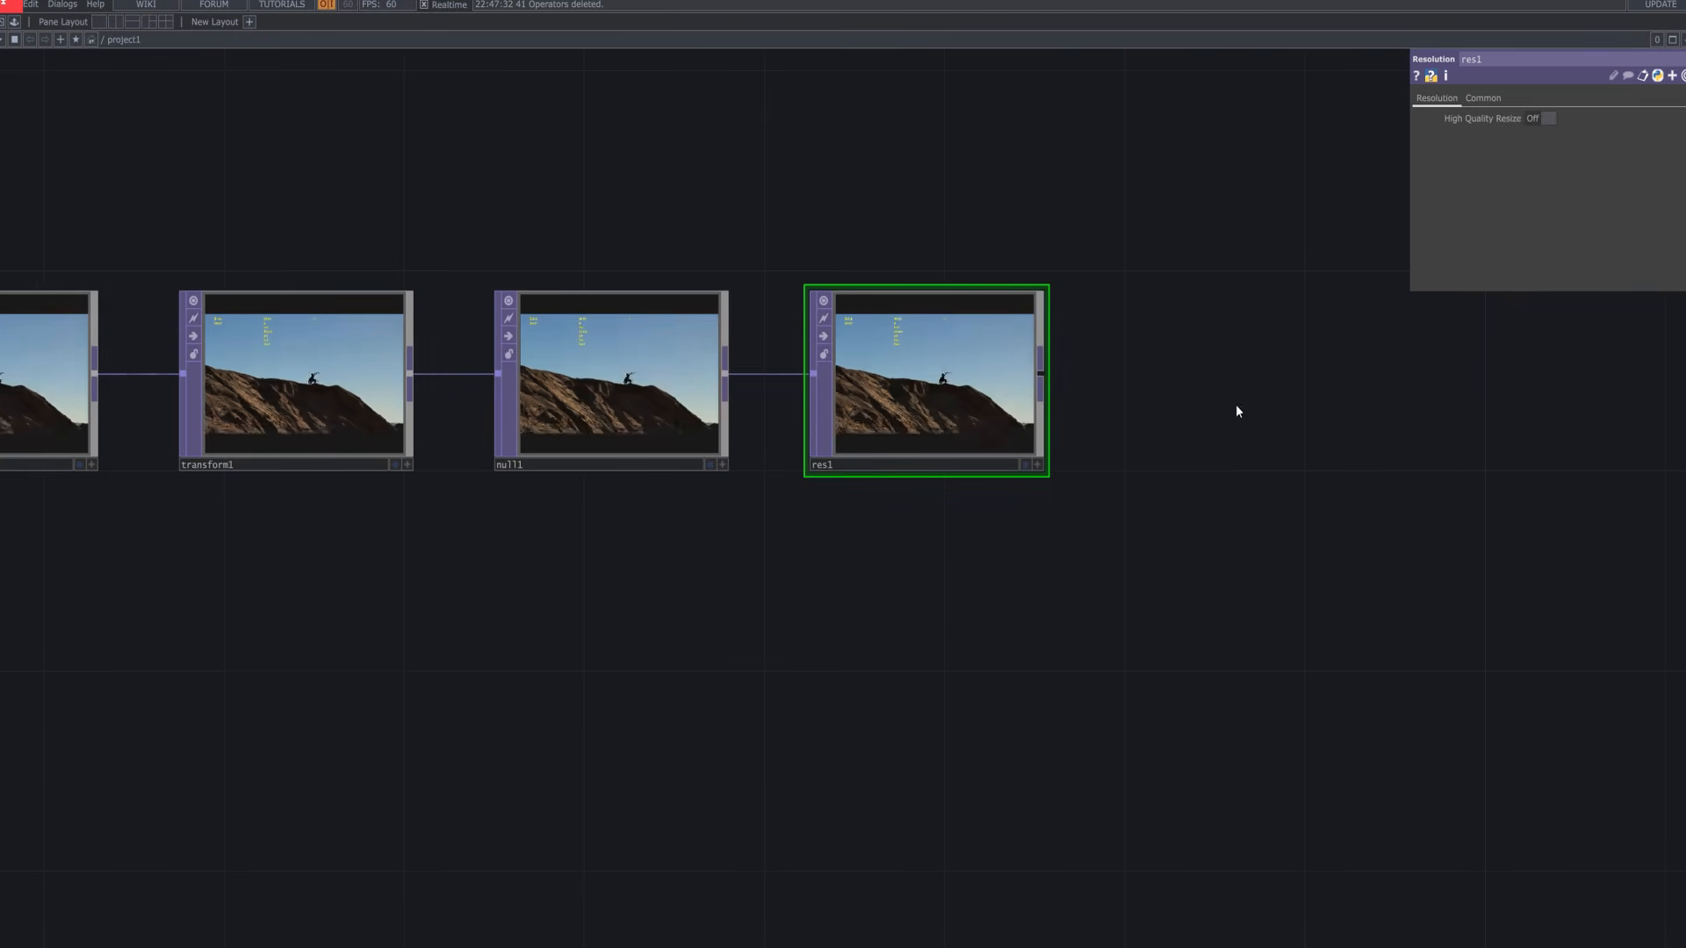
drag(1403, 452, 1335, 439)
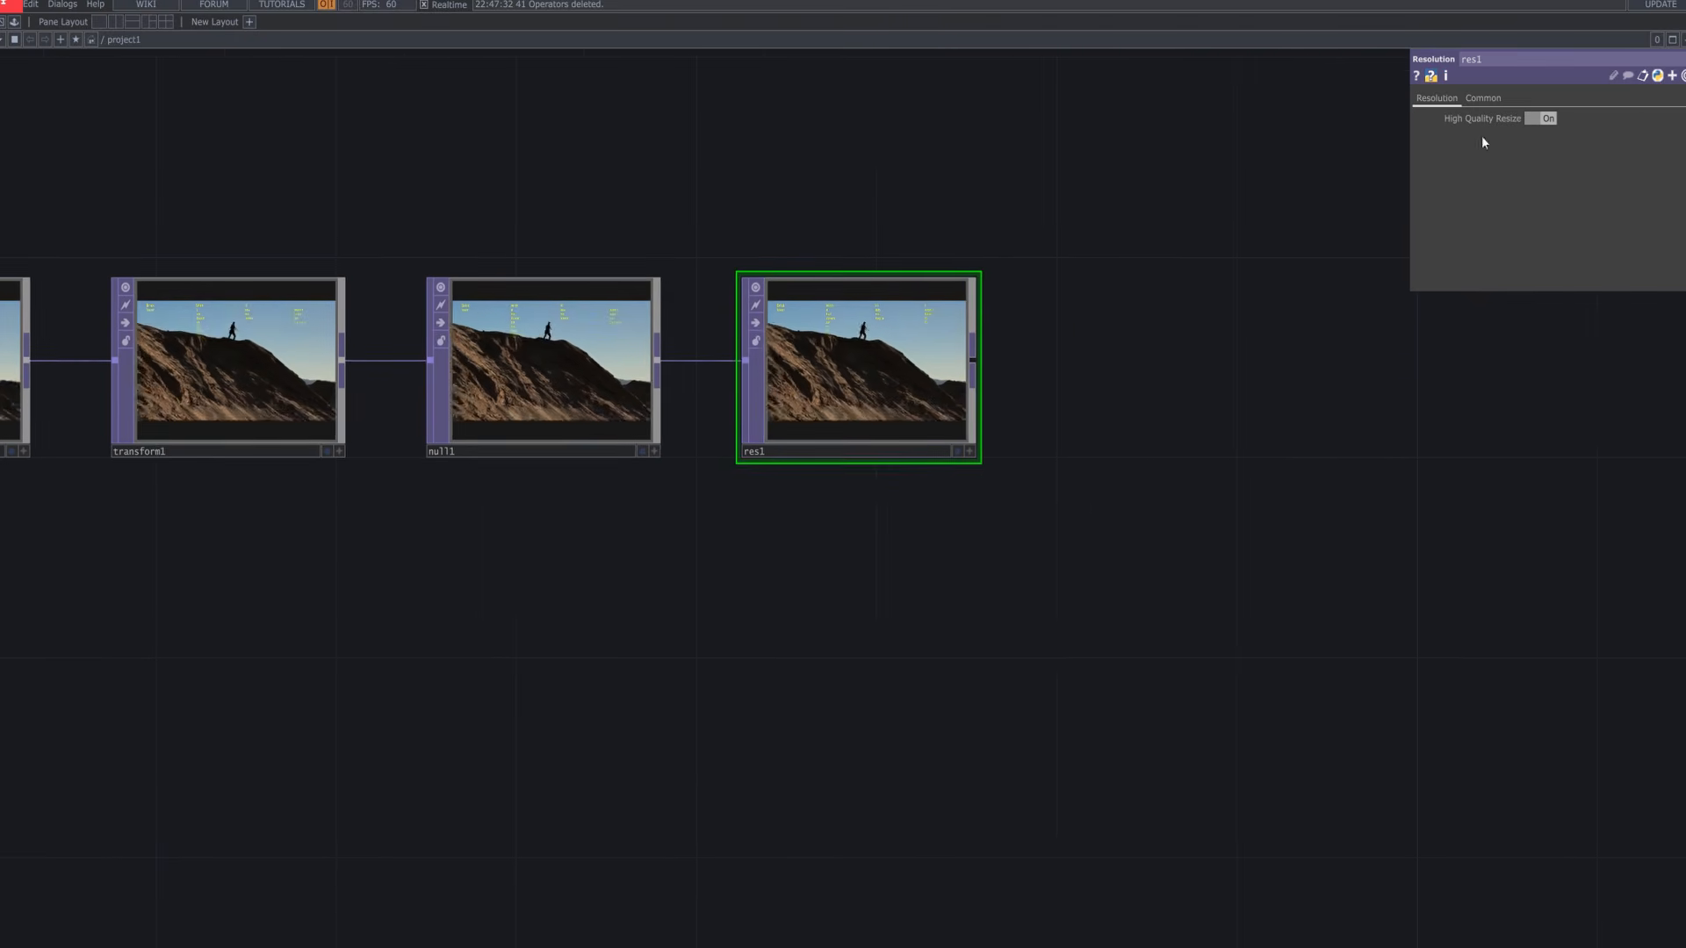
Connect a Monochrome TOP after the Resolution operator, keeping its default settings
right_click(977, 372)
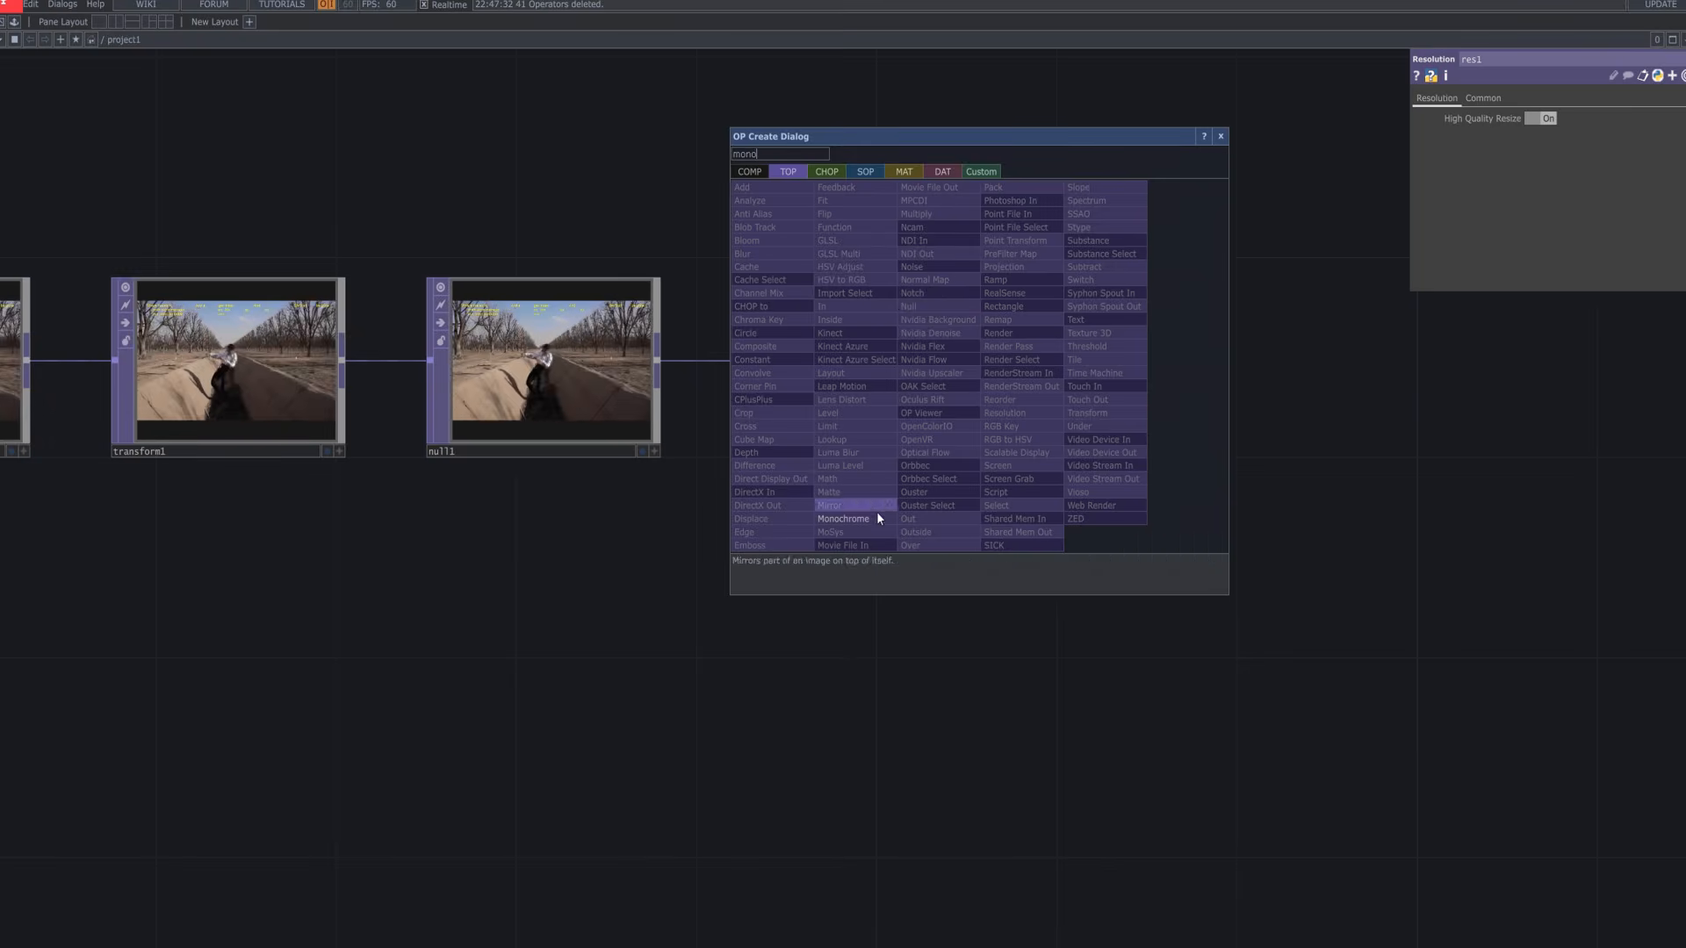
click(876, 511)
click(1141, 365)
drag(1334, 383, 792, 395)
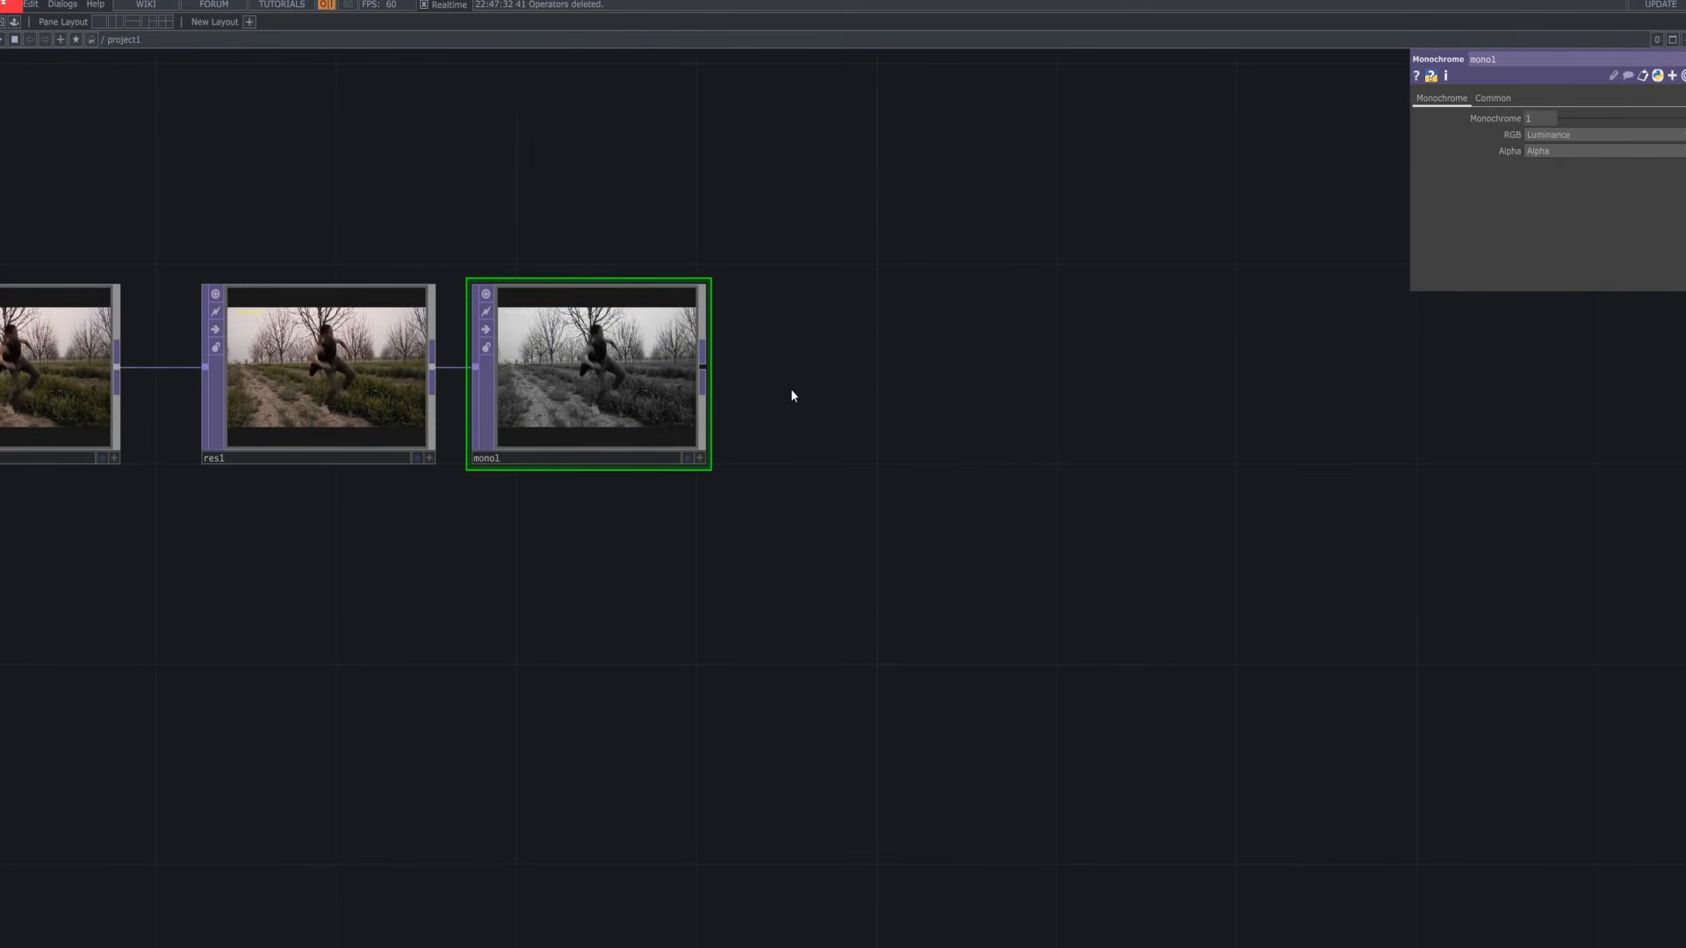
click(1495, 97)
click(1445, 98)
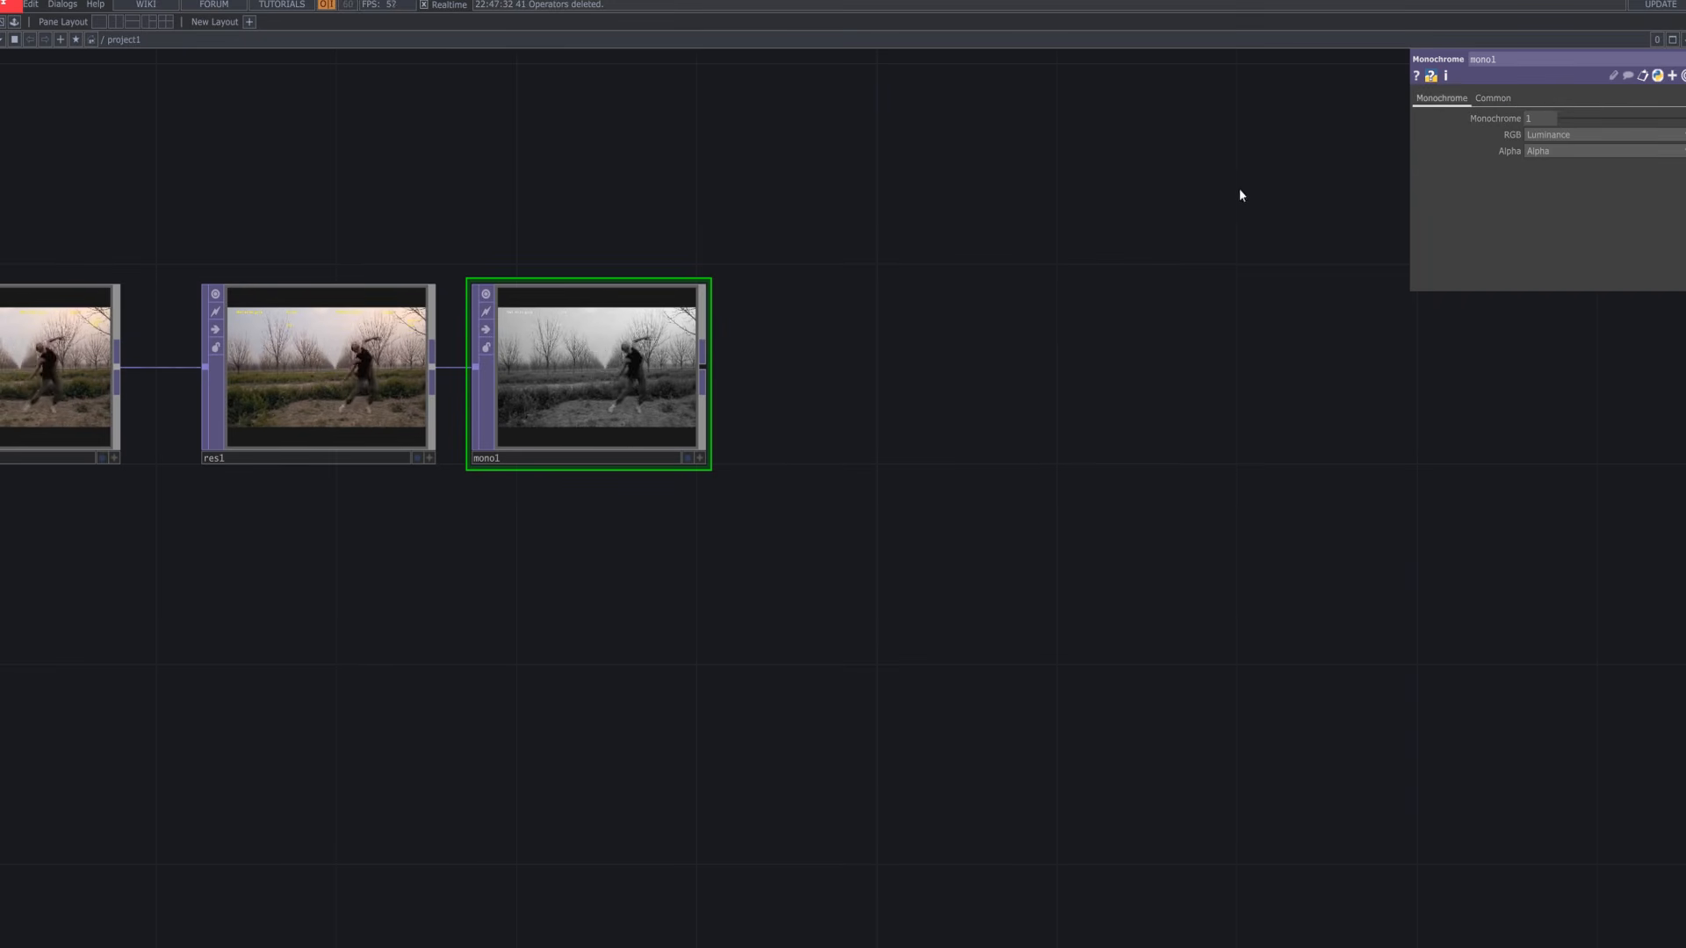
Connect a Level TOP to the output of the Monochrome operator
click(707, 366)
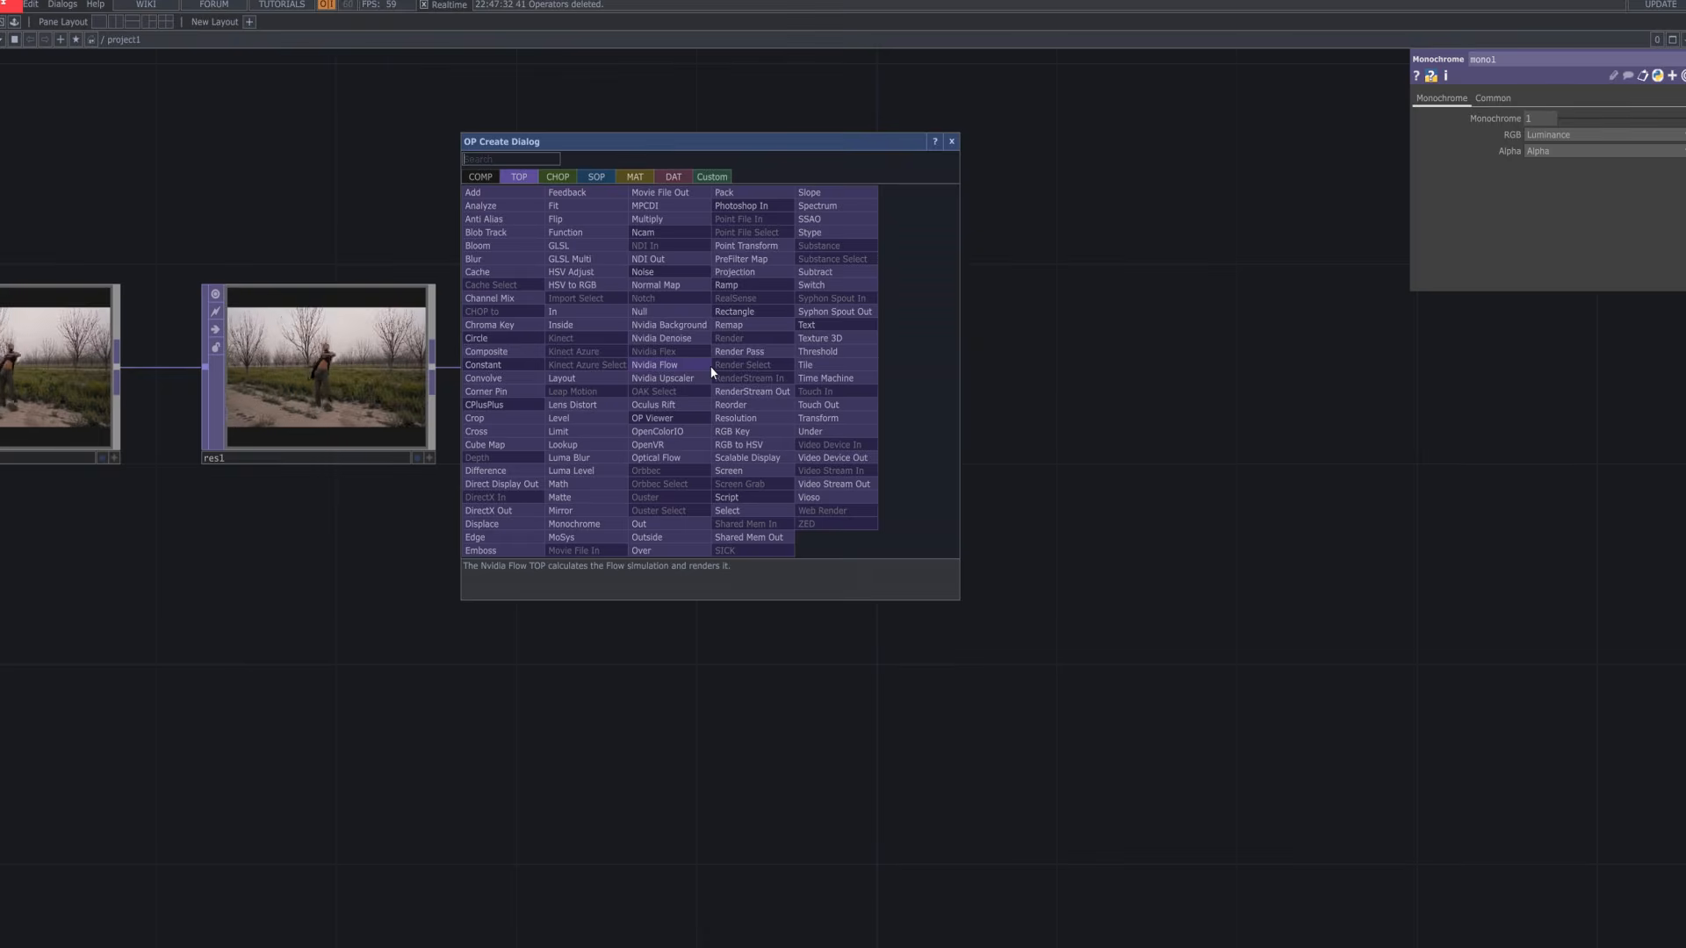
click(764, 416)
click(894, 383)
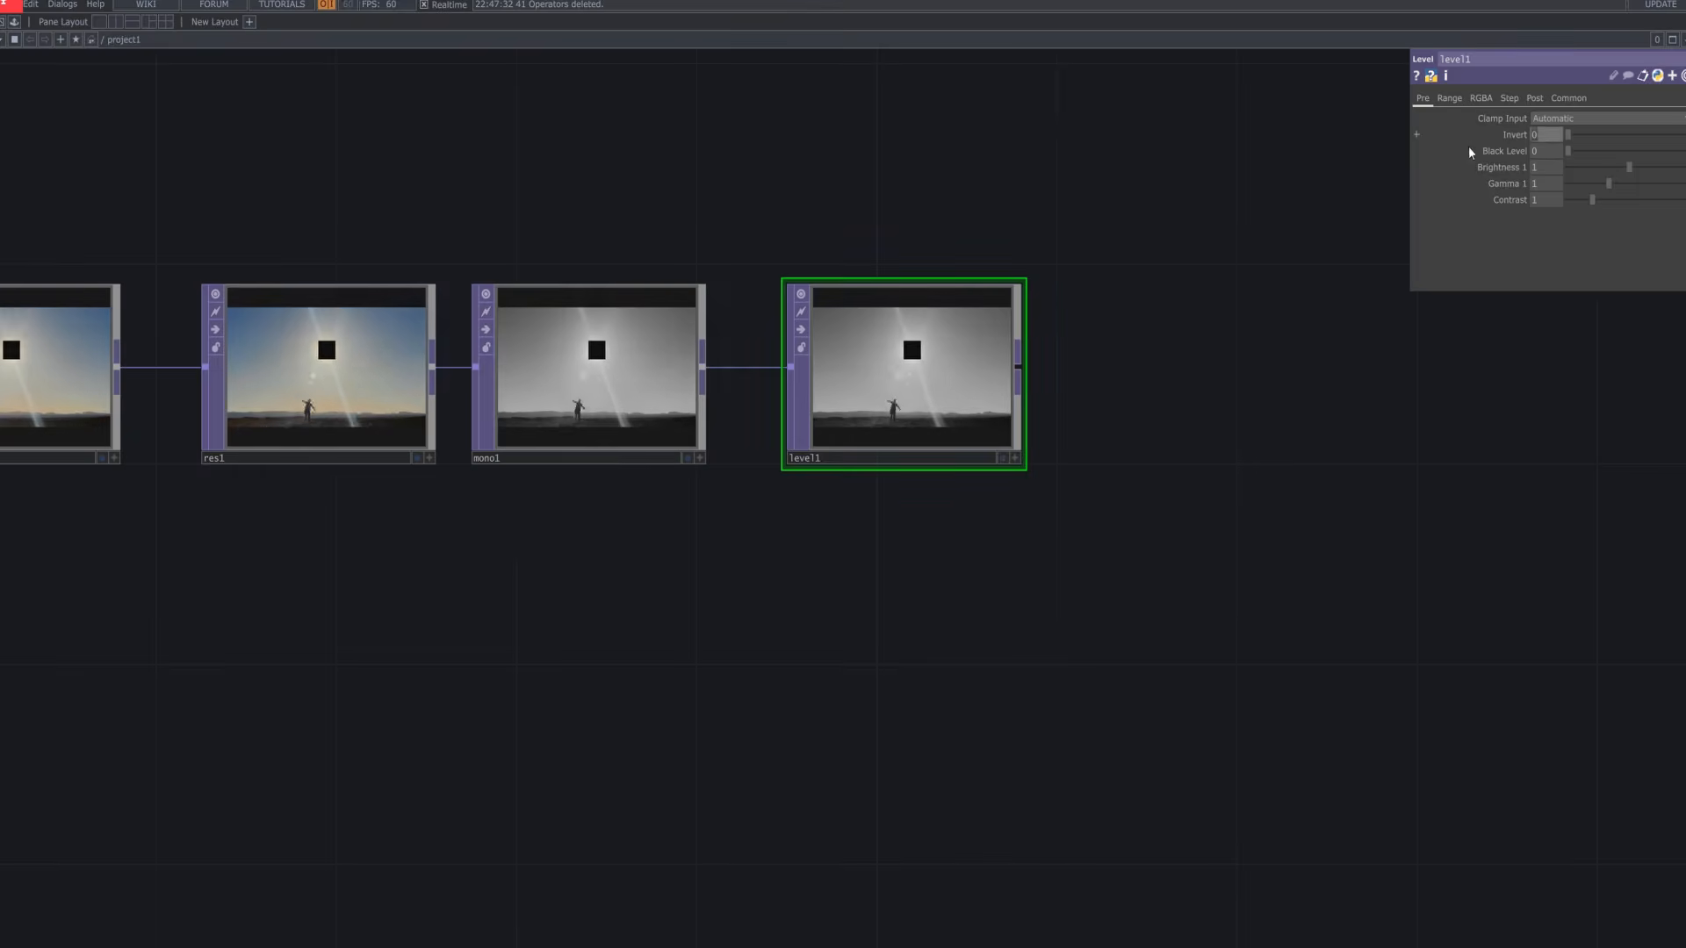
Set the Level operator's Invert to 0.614, Black Level to 0.41, Brightness 1 to 2, Gamma 1 to 0.38 and Contrast to 0.87
text(0.614)
key(Tab)
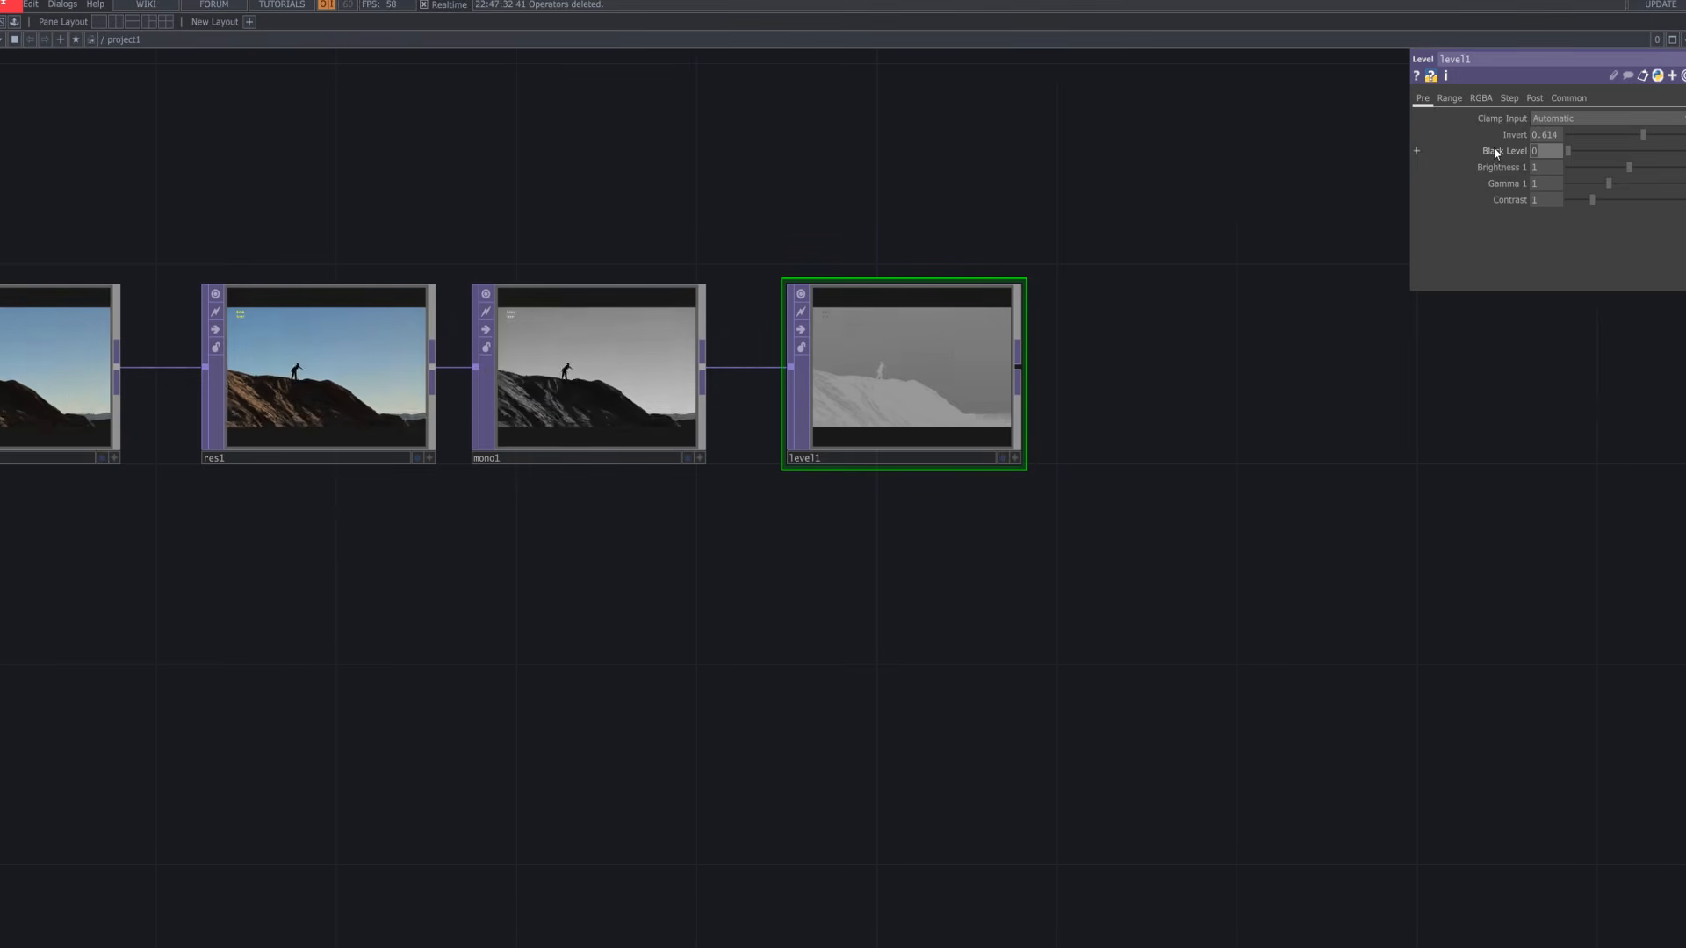
text(0.41)
key(Tab)
text(2)
key(Tab)
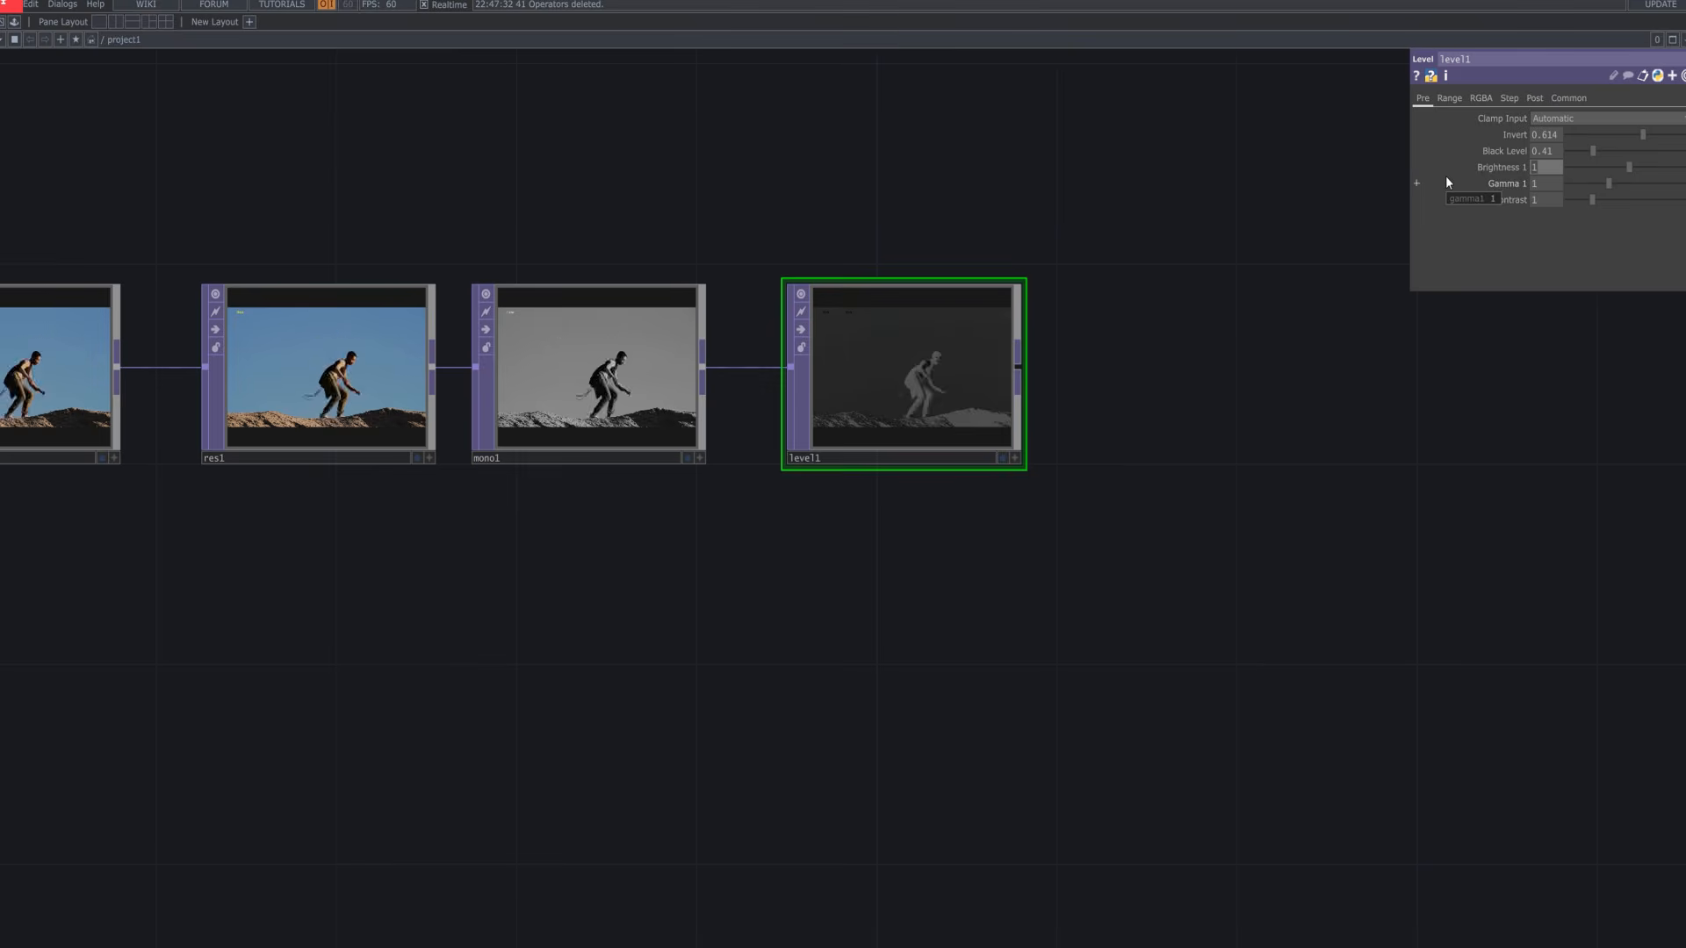
text(0.38)
key(Return)
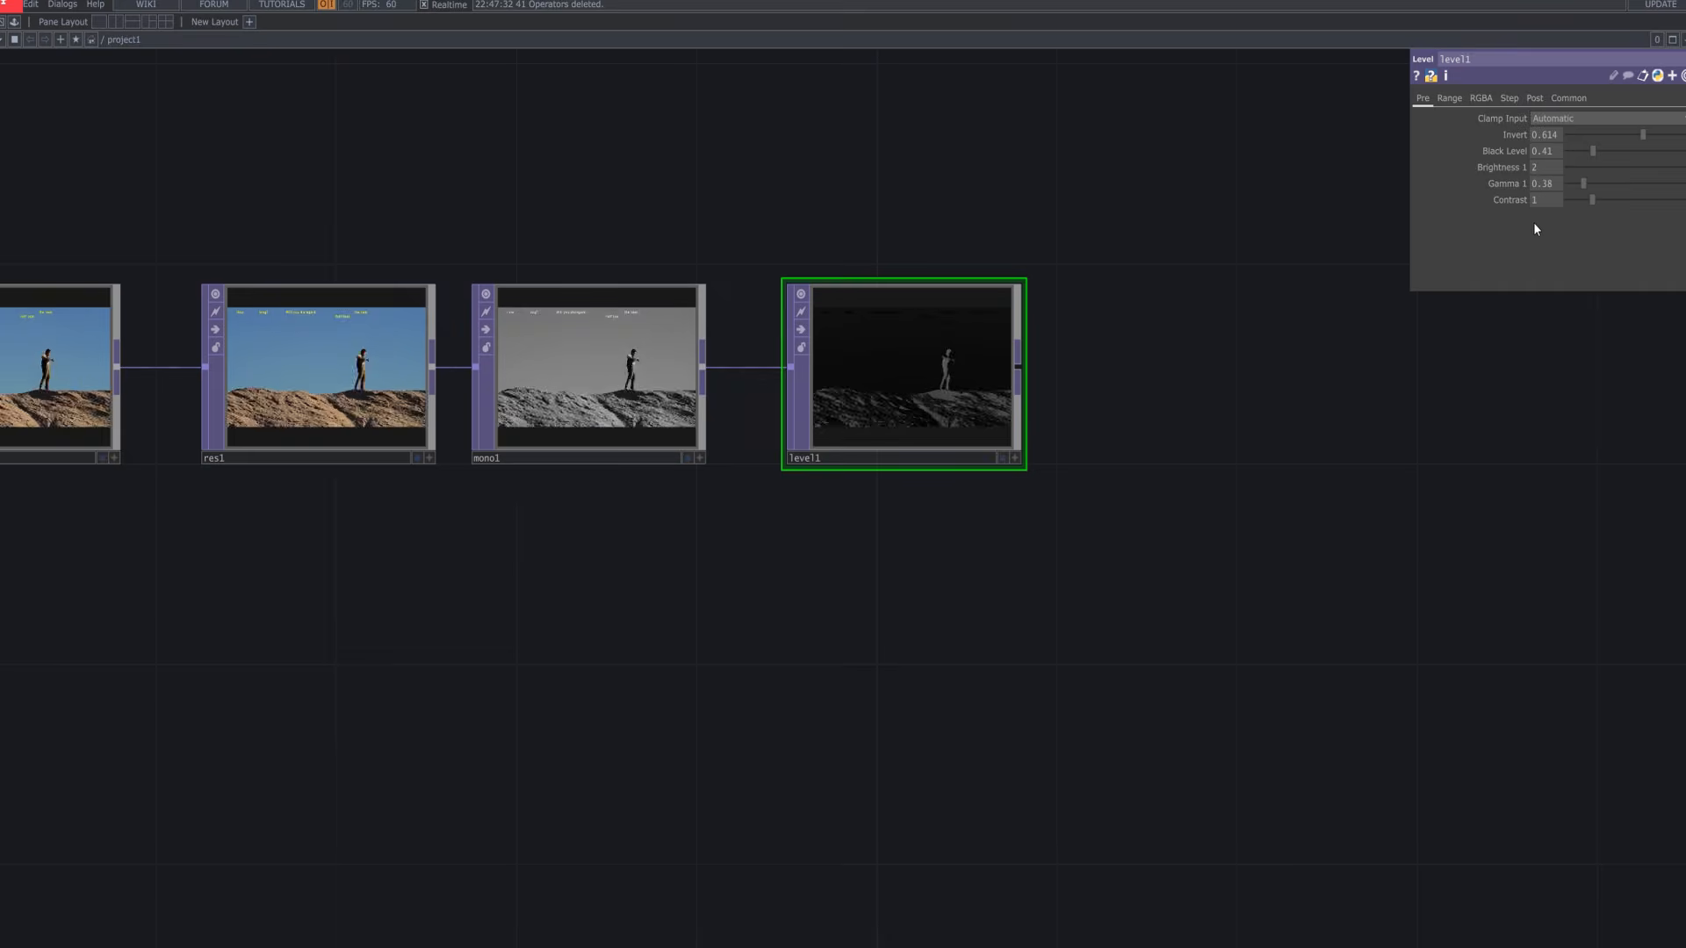
drag(1549, 201, 1471, 208)
key(Return)
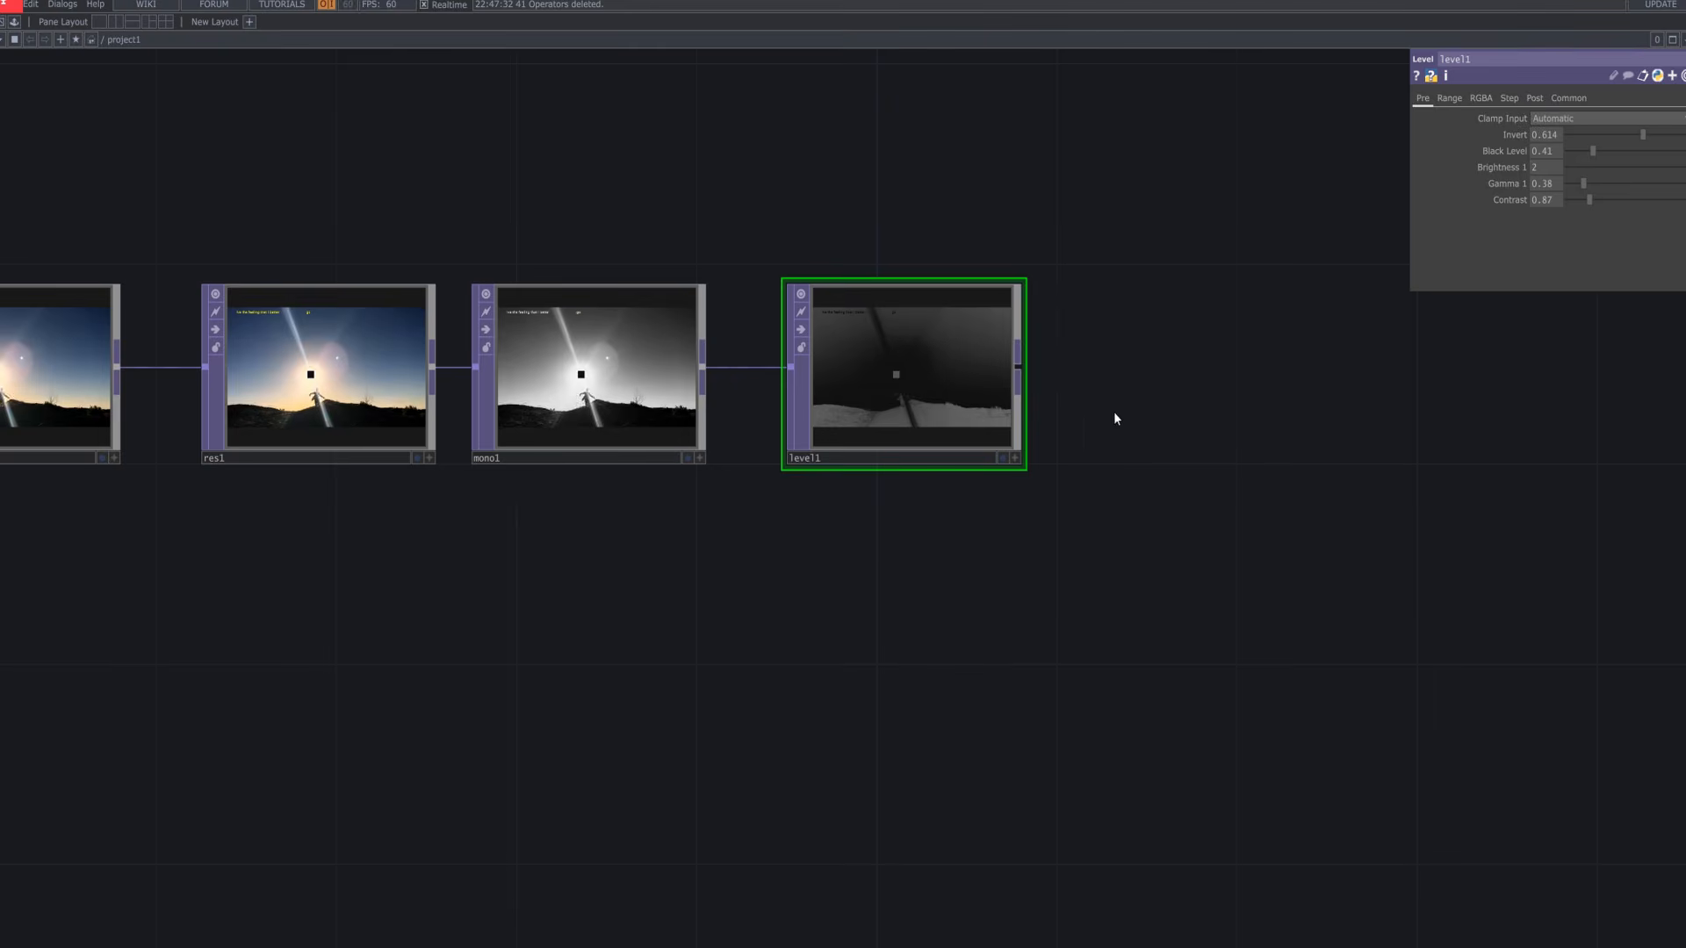
Connect a Channel Mix TOP to the output of the Level operator
drag(1090, 392, 766, 386)
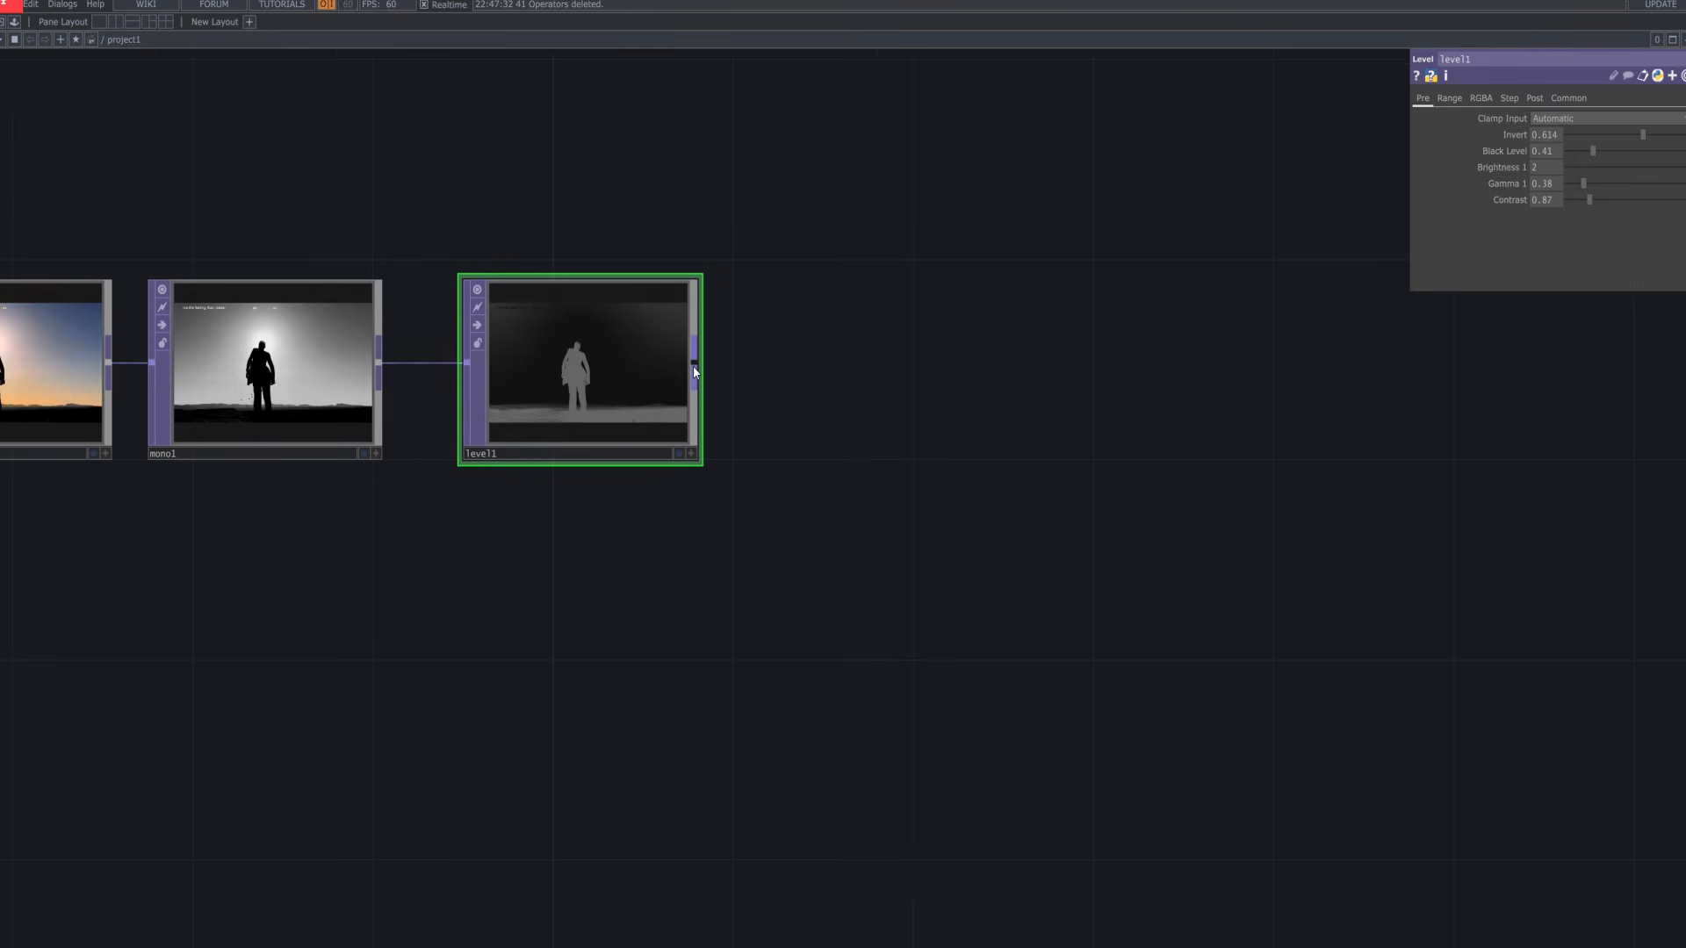
right_click(693, 367)
text(c)
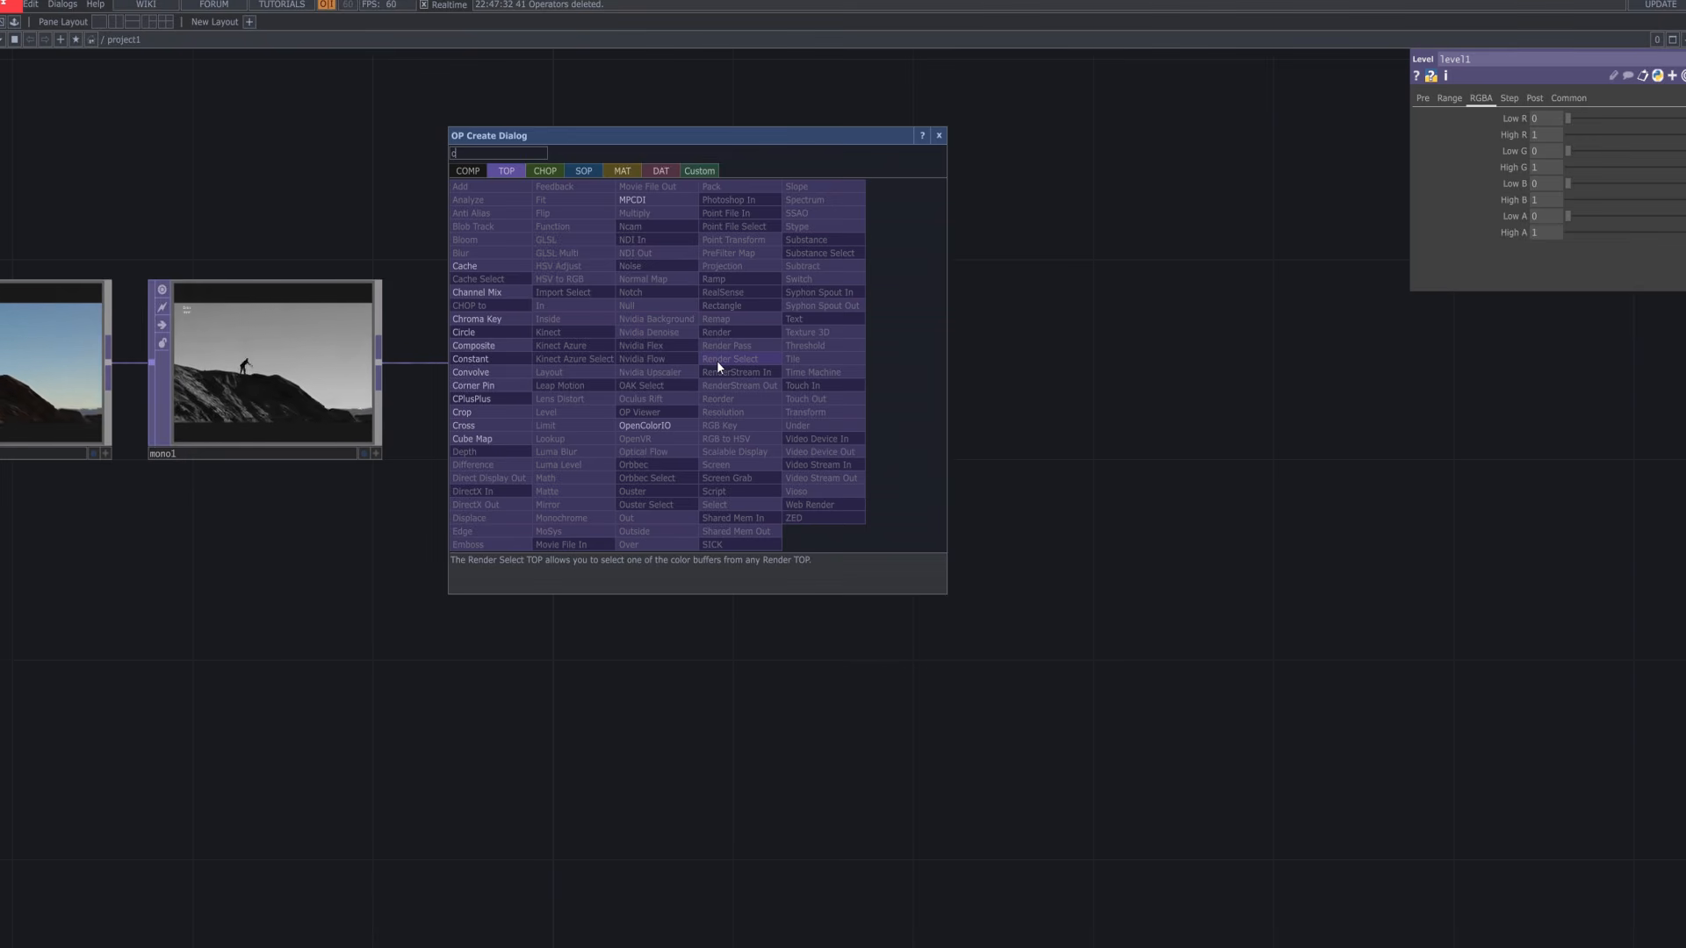
click(476, 293)
click(910, 375)
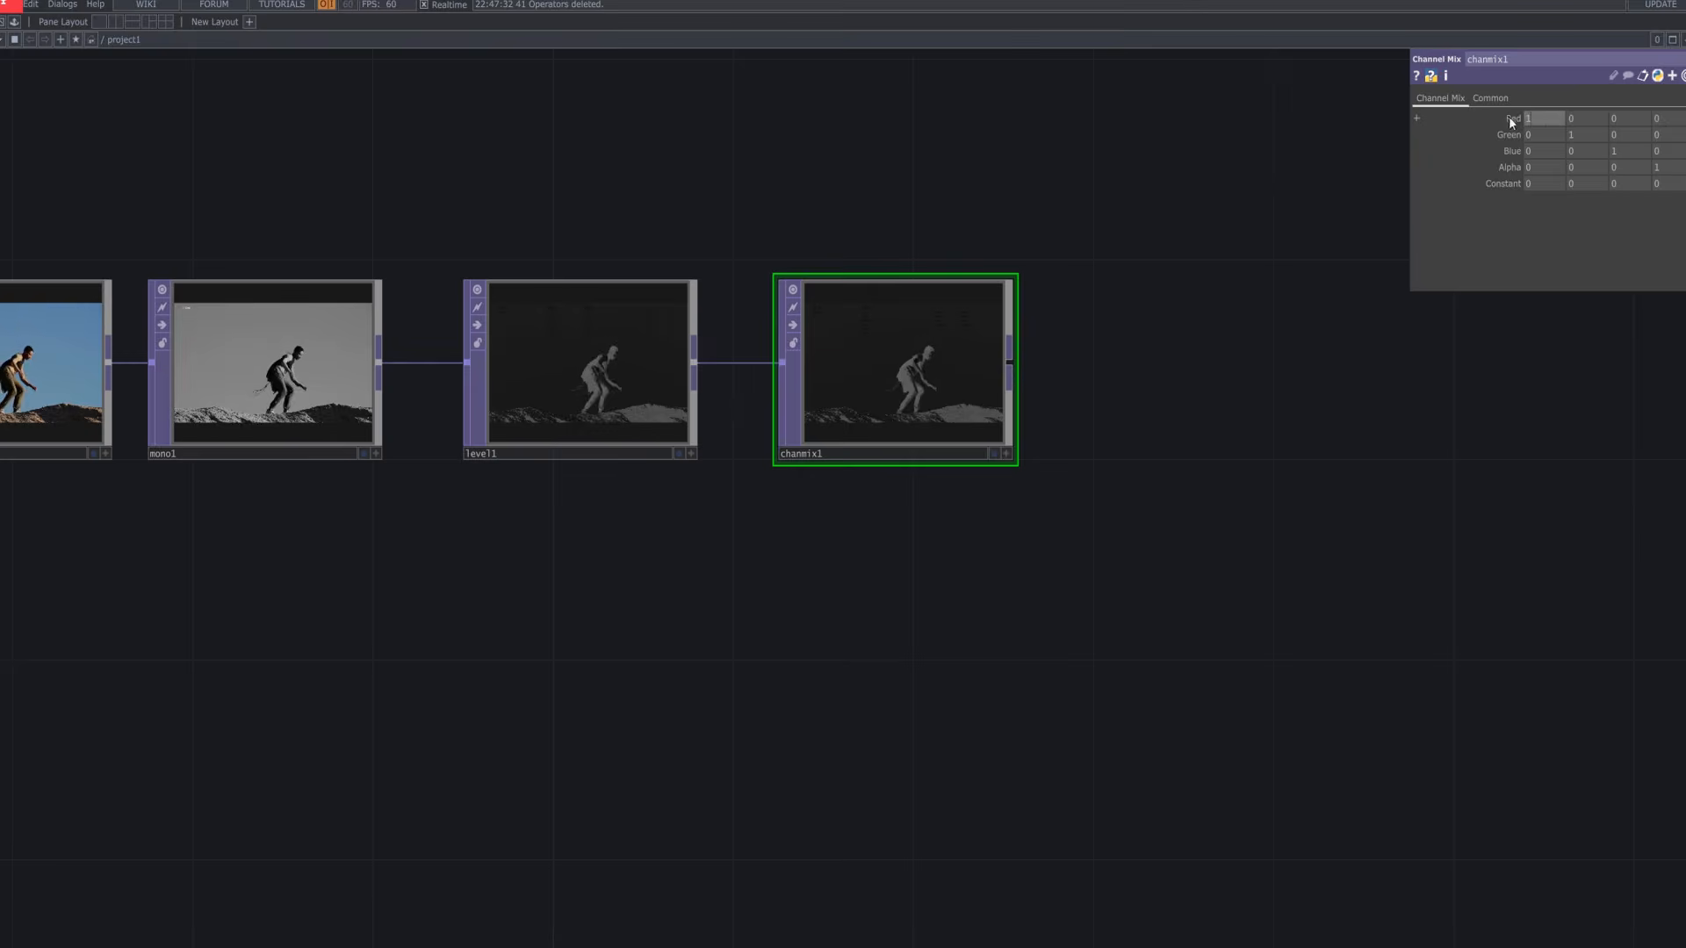
Set the Channel Mix operator's Red and Green contributions to 0, leaving only Blue and Alpha at 1
text(0)
click(1573, 136)
text(0)
key(Return)
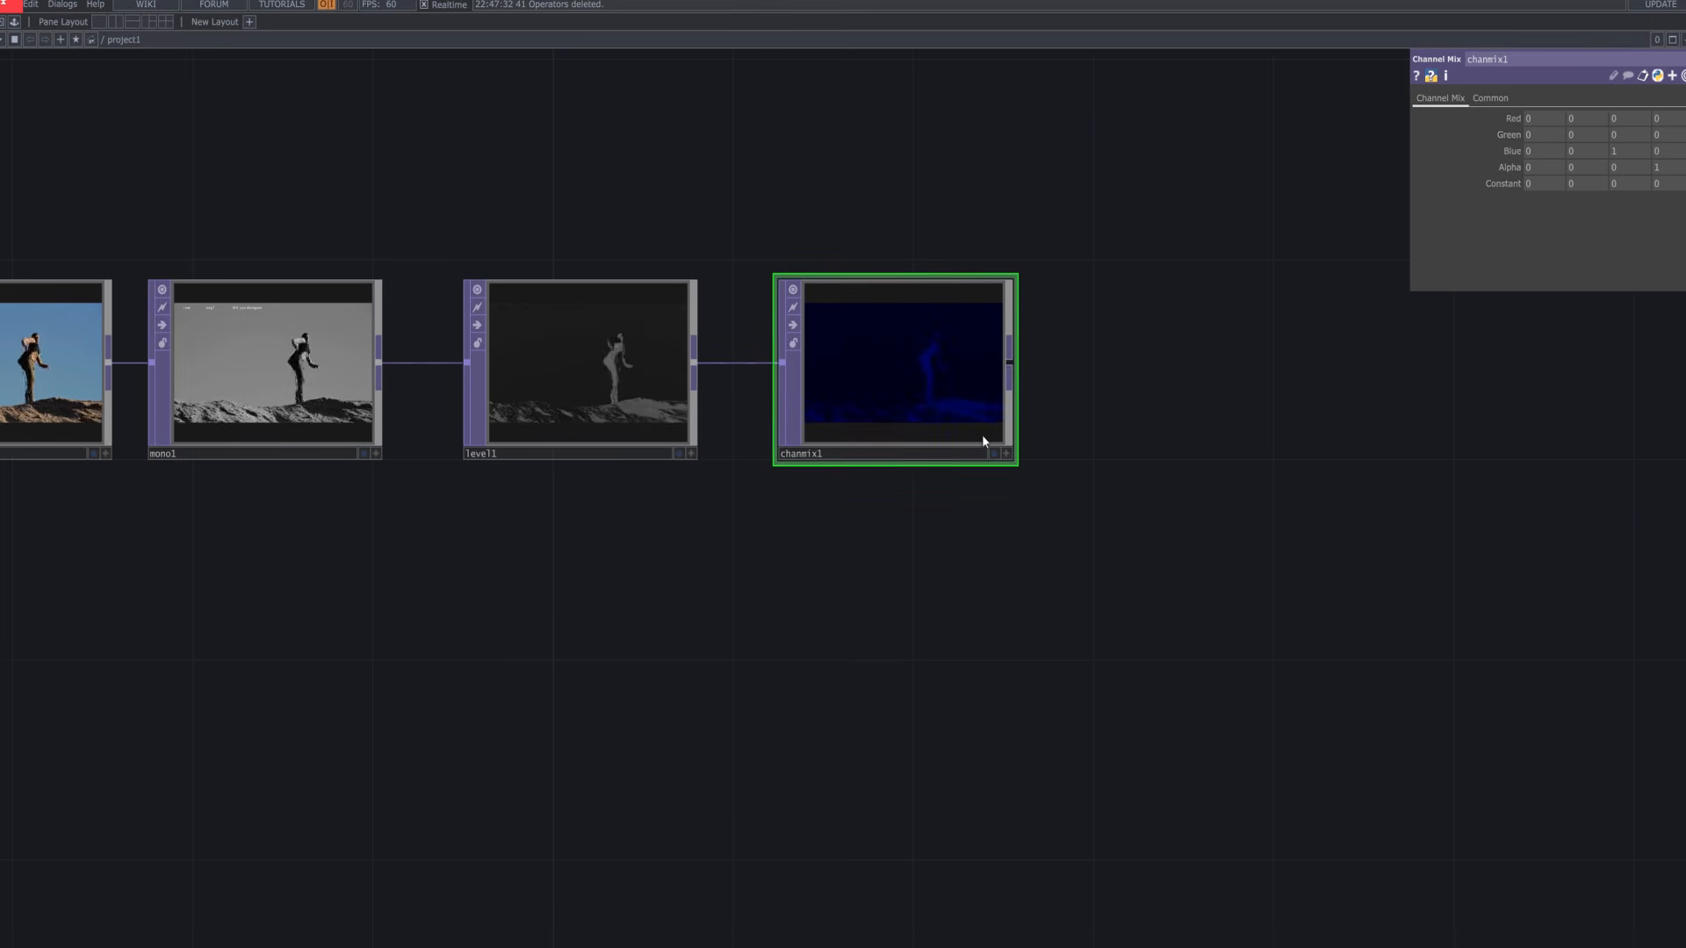
Connect a Composite TOP using the Multiply operation to the output of the Channel Mix operator
scroll(982, 435, up, 5)
drag(1230, 373, 1295, 555)
scroll(1297, 628, down, 4)
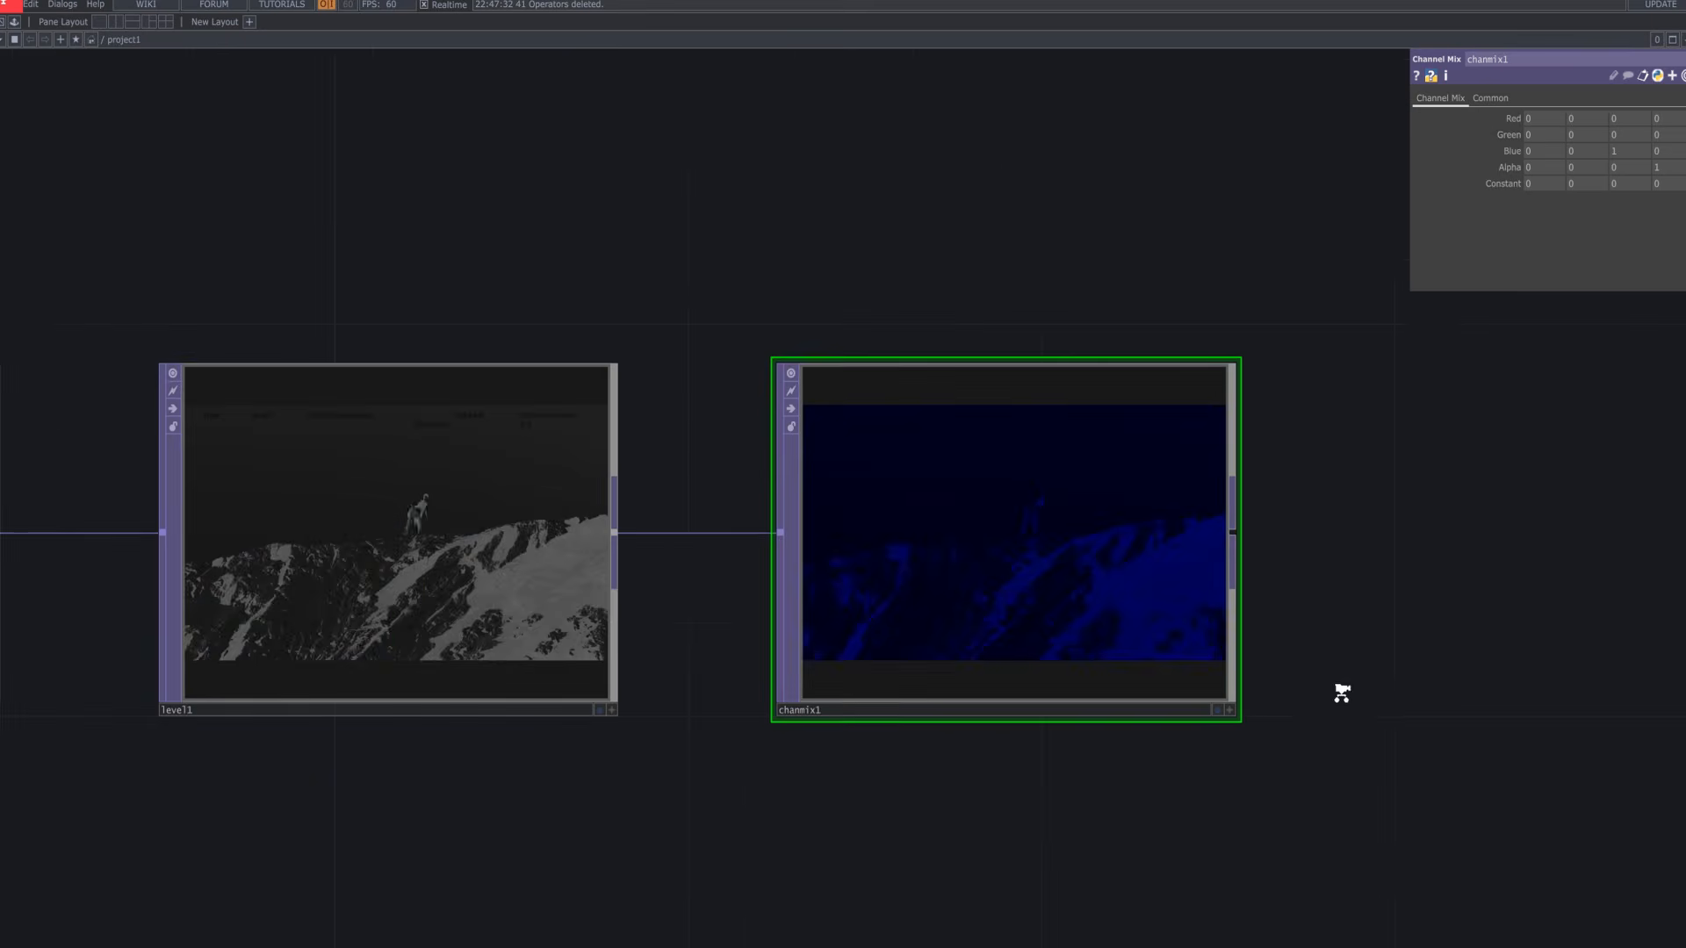
drag(1344, 689, 1056, 562)
scroll(1056, 562, down, 3)
drag(1138, 635, 1079, 579)
drag(1079, 580, 1043, 633)
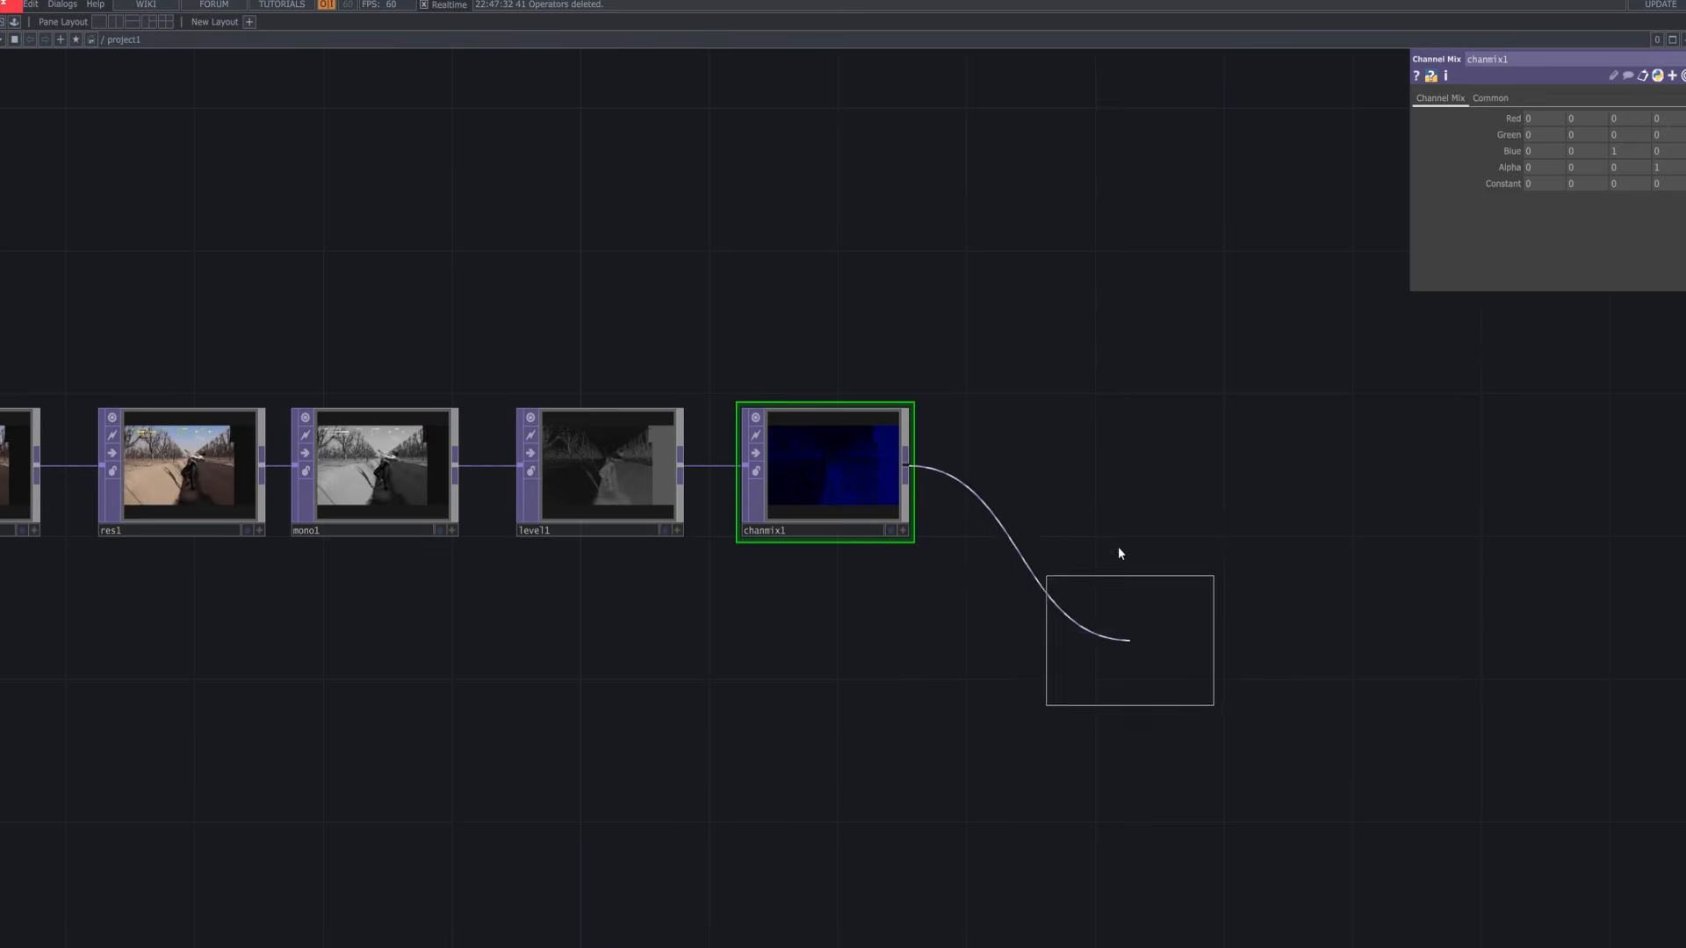
click(1141, 717)
drag(930, 749, 818, 489)
drag(1020, 505, 1021, 576)
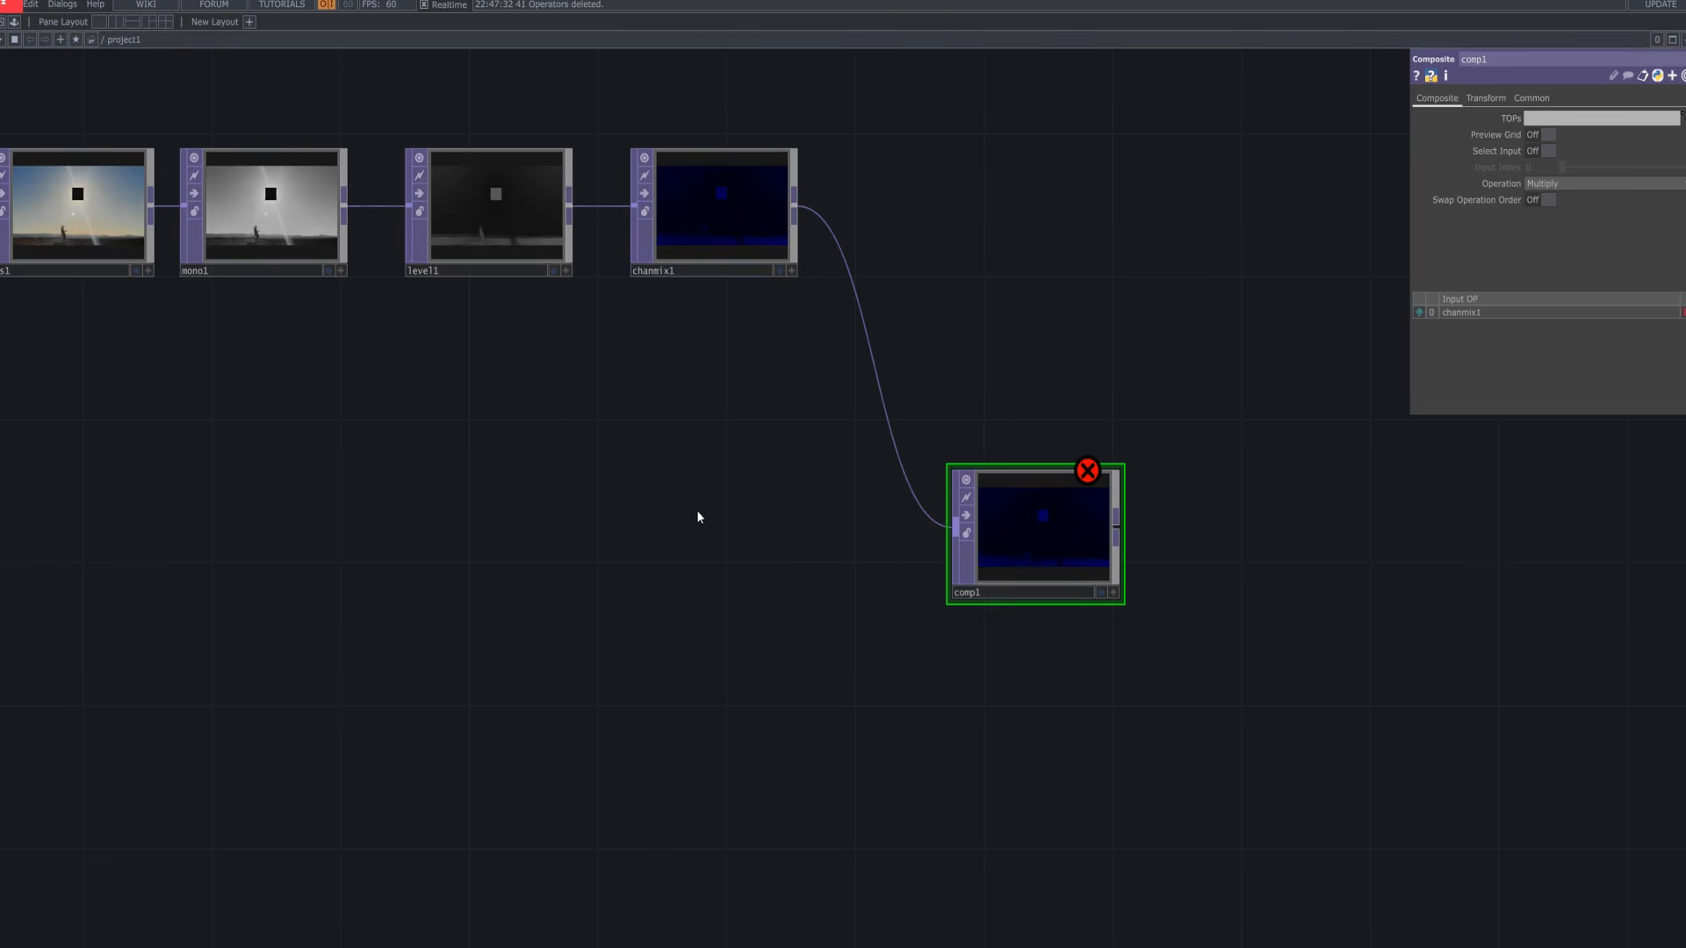
Add a Ramp TOP below the Channel Mix operator and connect it to the Composite
key(Tab)
text(ra)
click(699, 414)
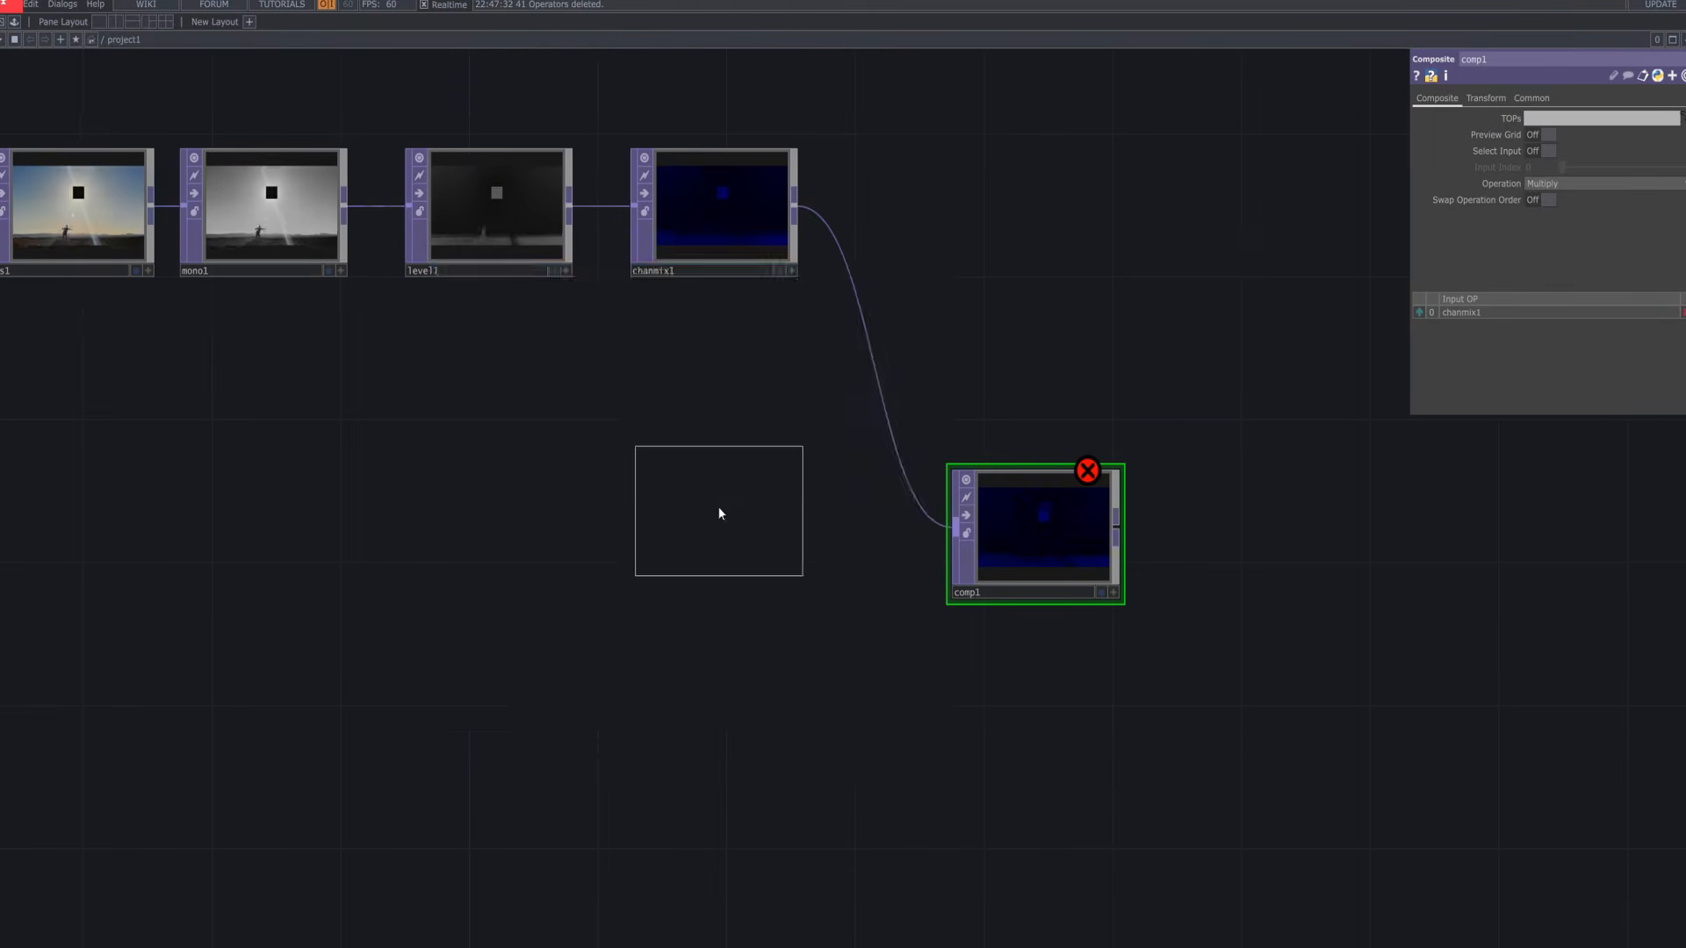
click(719, 512)
Connect a copy of the Ramp to the Composite and order the Composite's inputs as ramp1, ramp2, chanmix1
scroll(797, 571, down, 3)
key(ctrl+c)
key(ctrl+v)
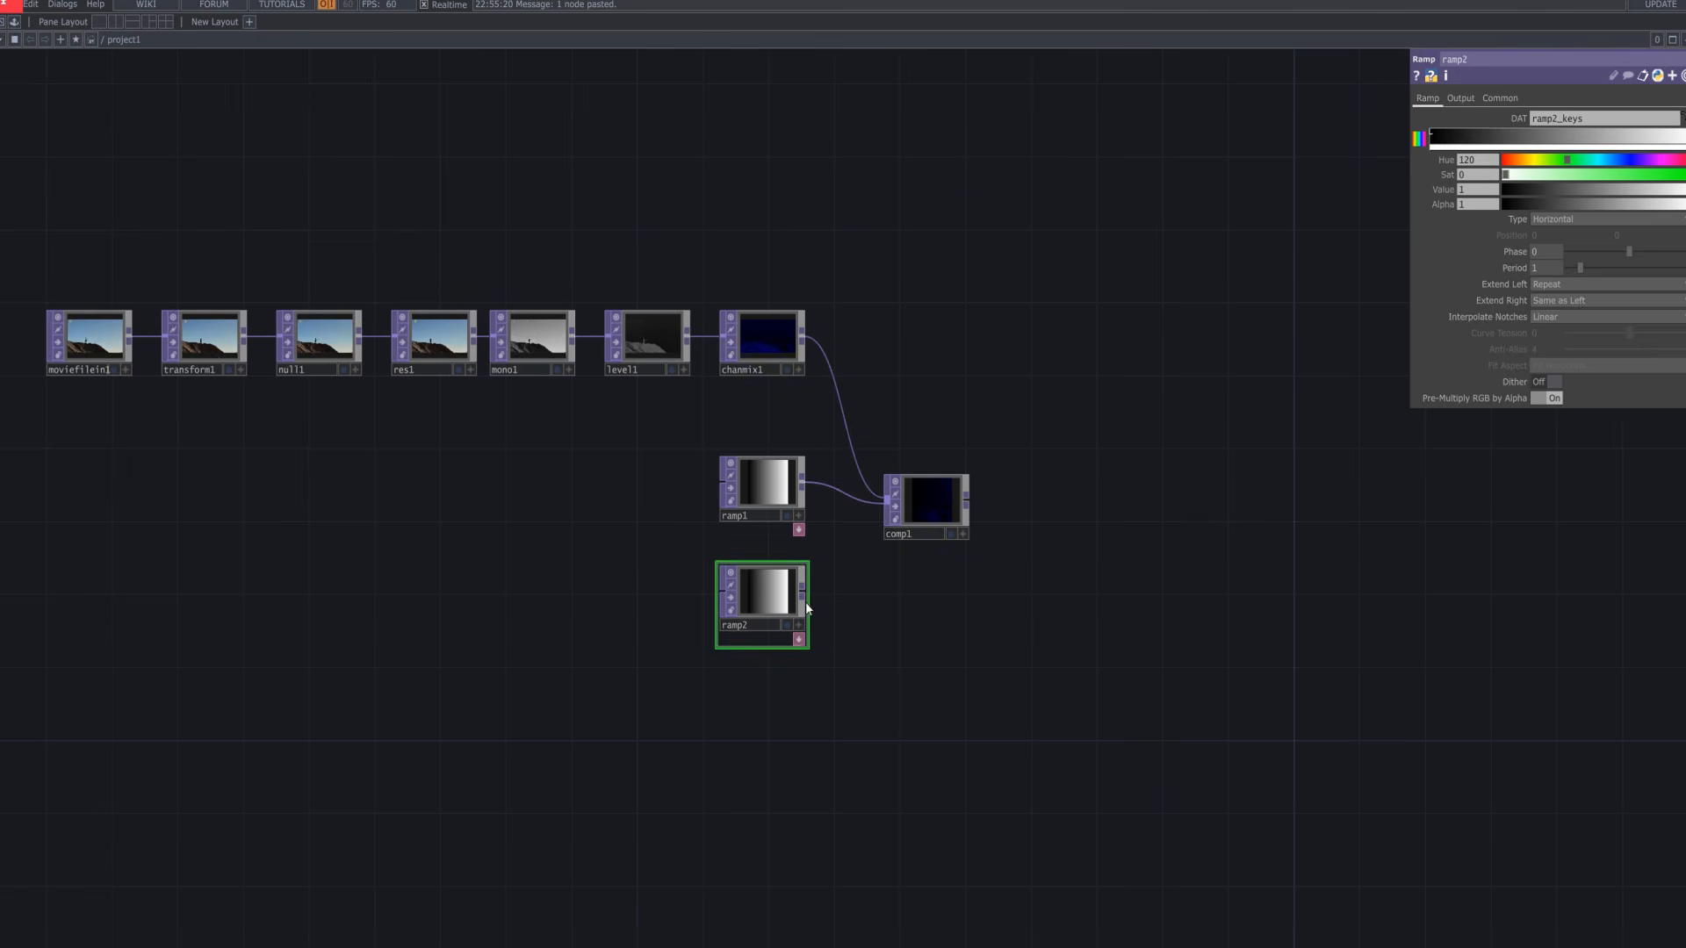
drag(875, 520, 926, 504)
click(925, 504)
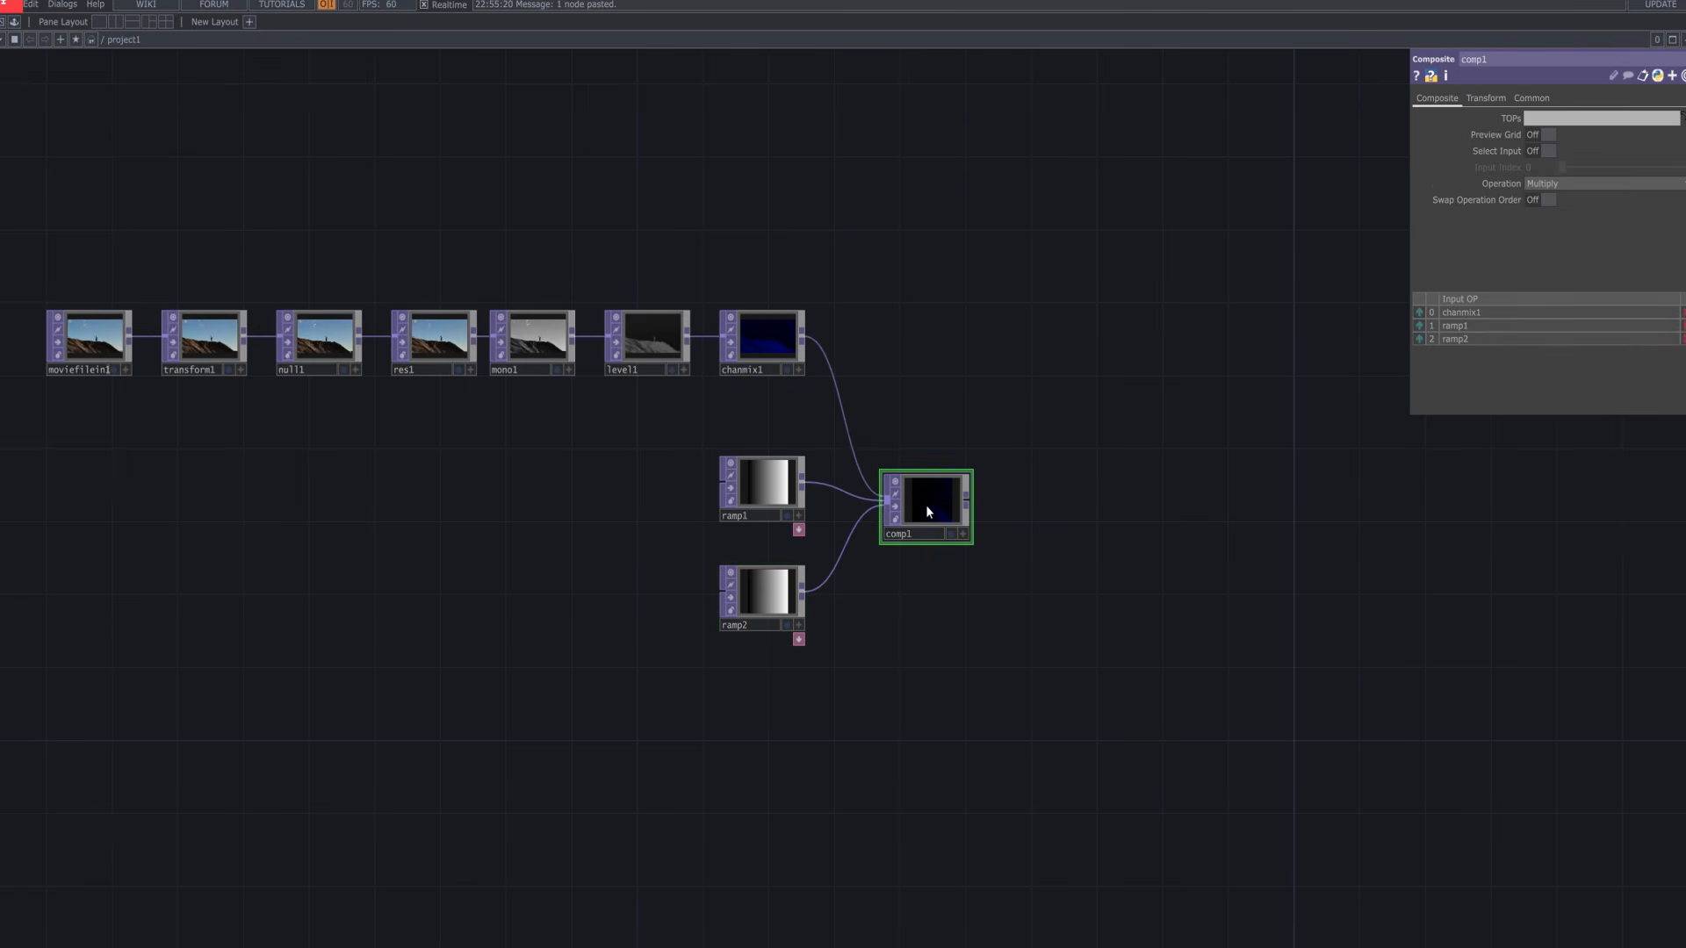
click(1420, 326)
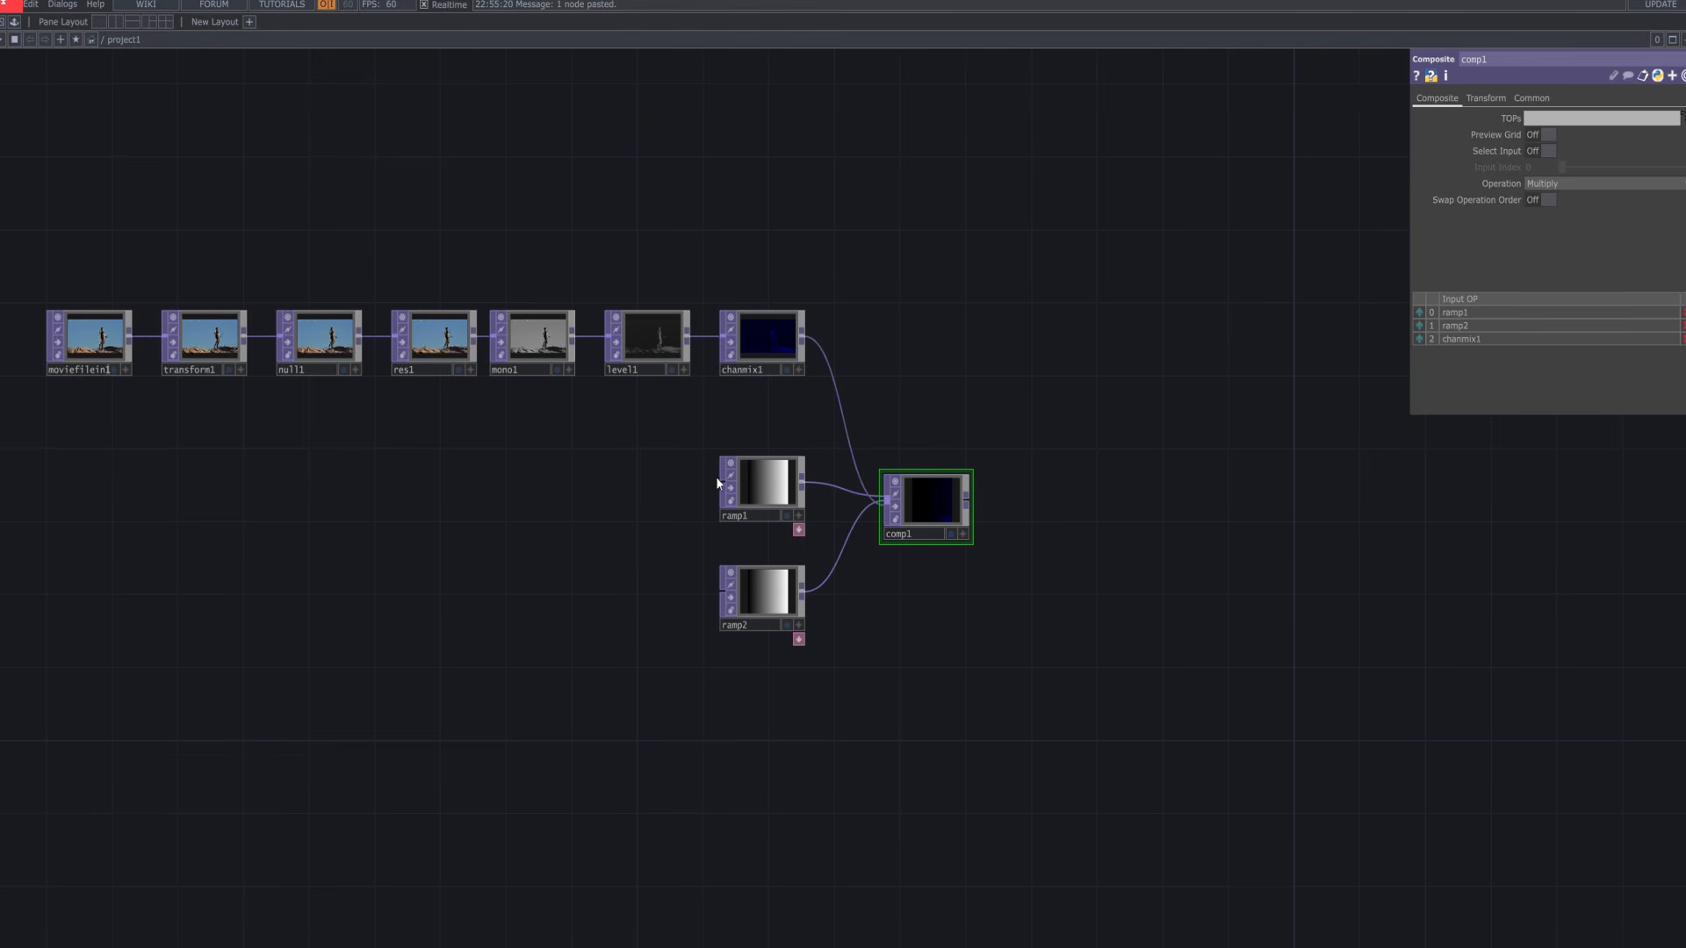
Color the ramp1 gradient red by setting its end key's Saturation to 1
click(762, 484)
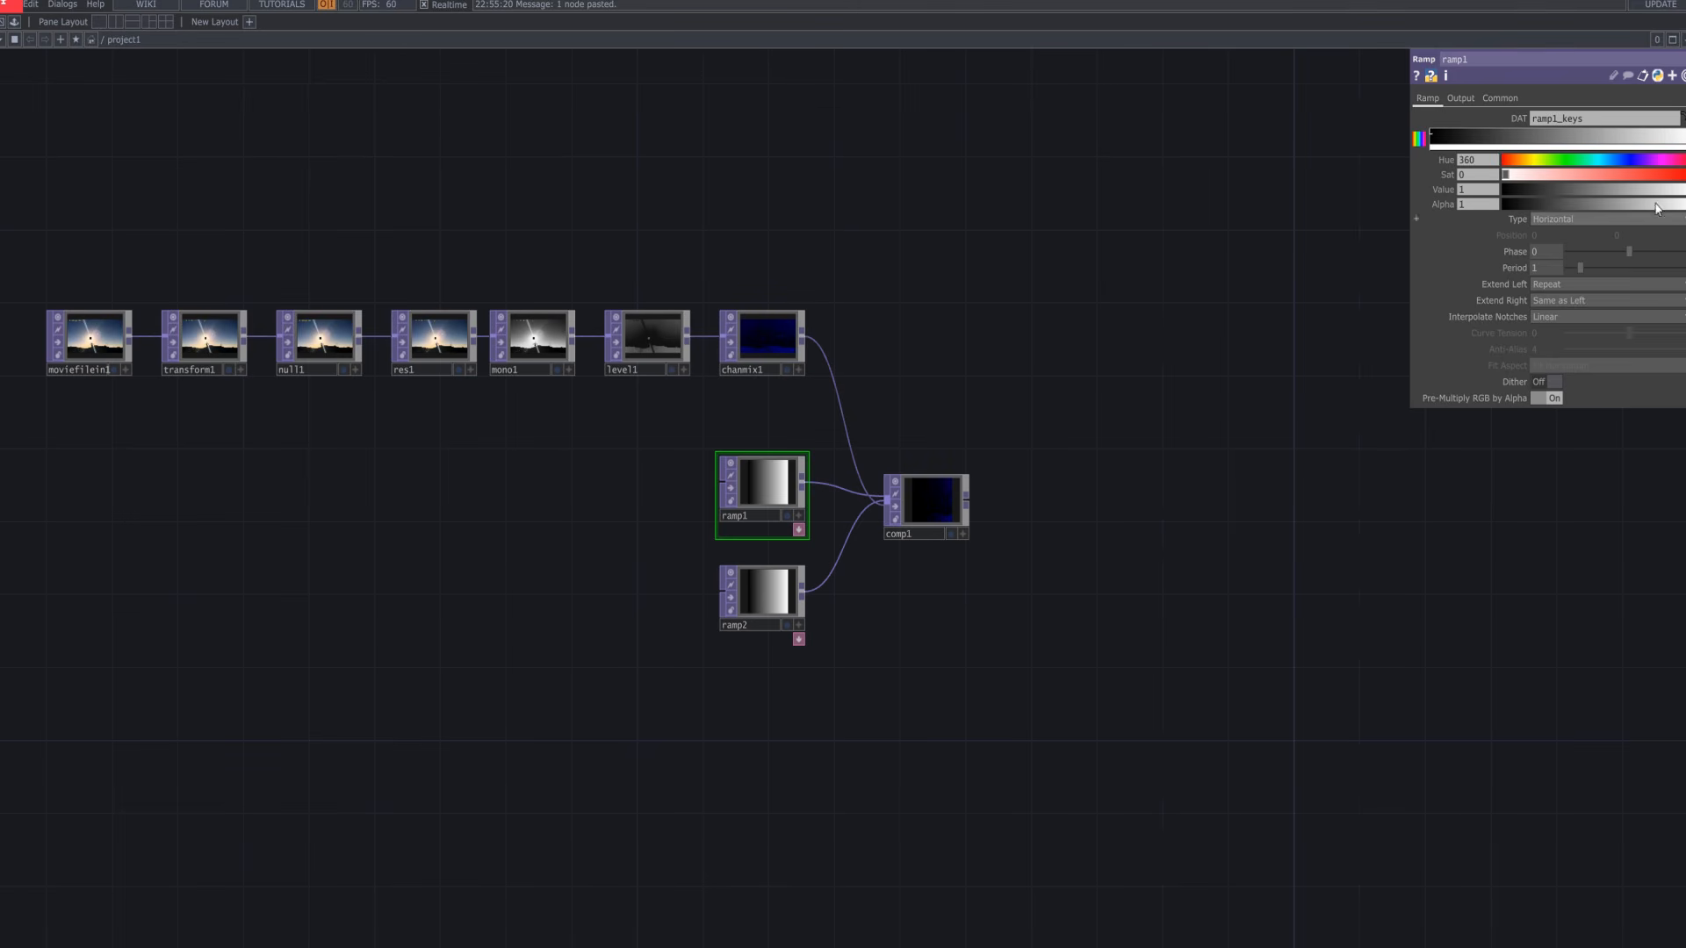
drag(1508, 182, 1685, 181)
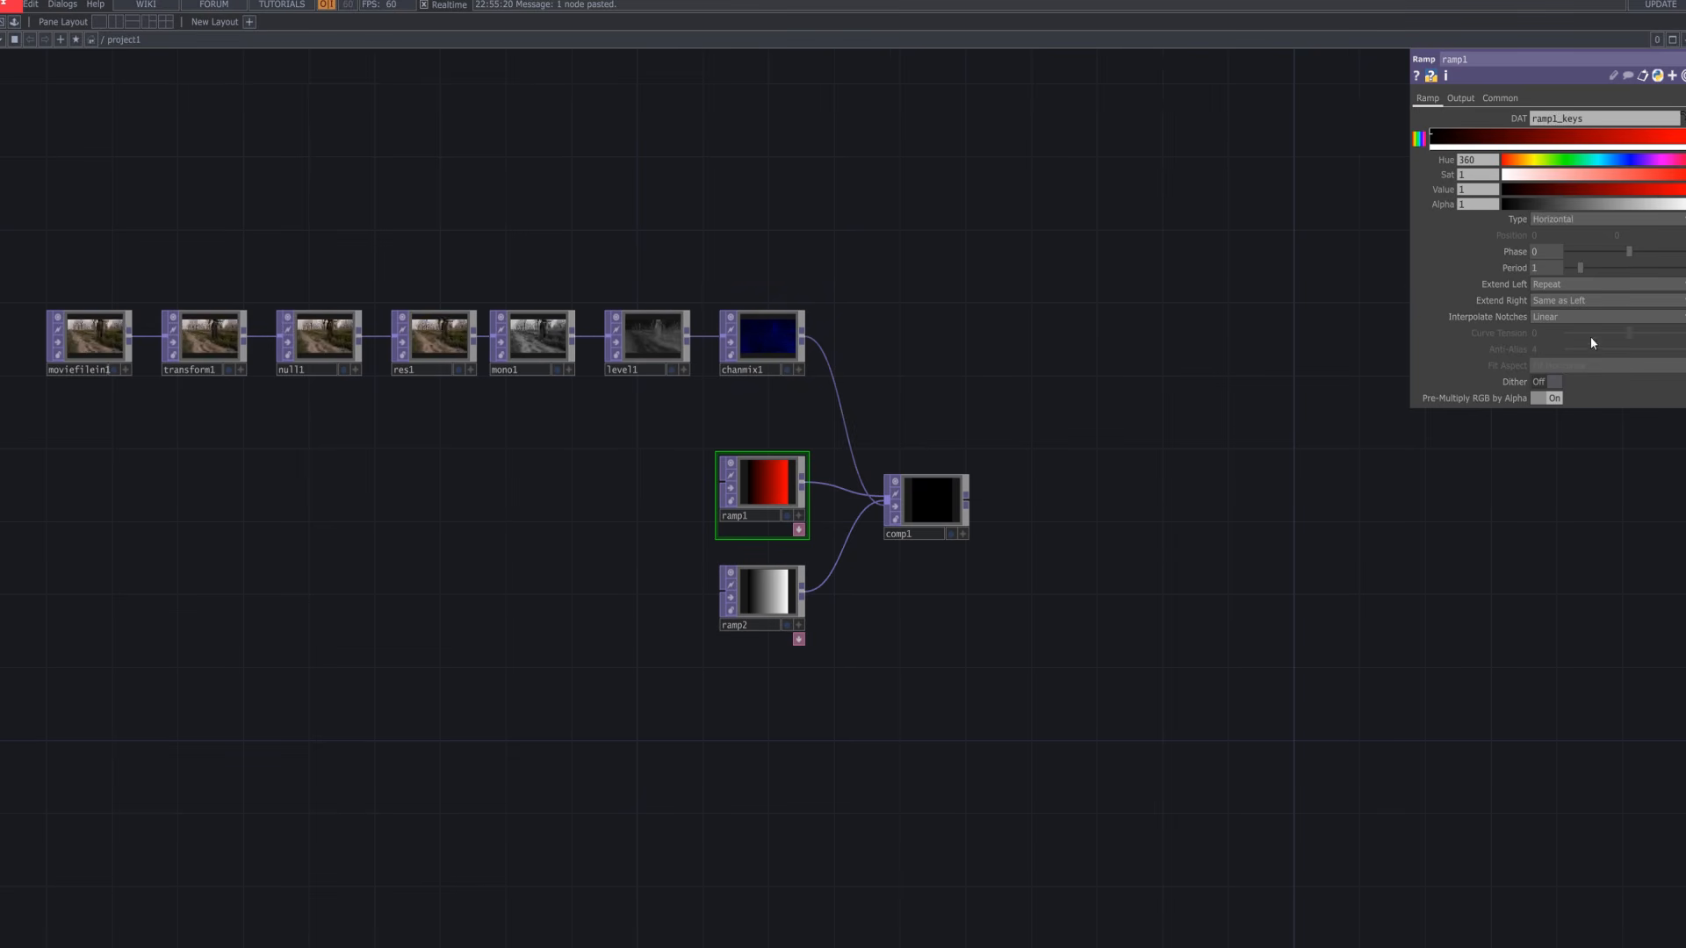
Color the ramp2 gradient green by setting its end key's Hue to 118 and Saturation to 1
click(757, 592)
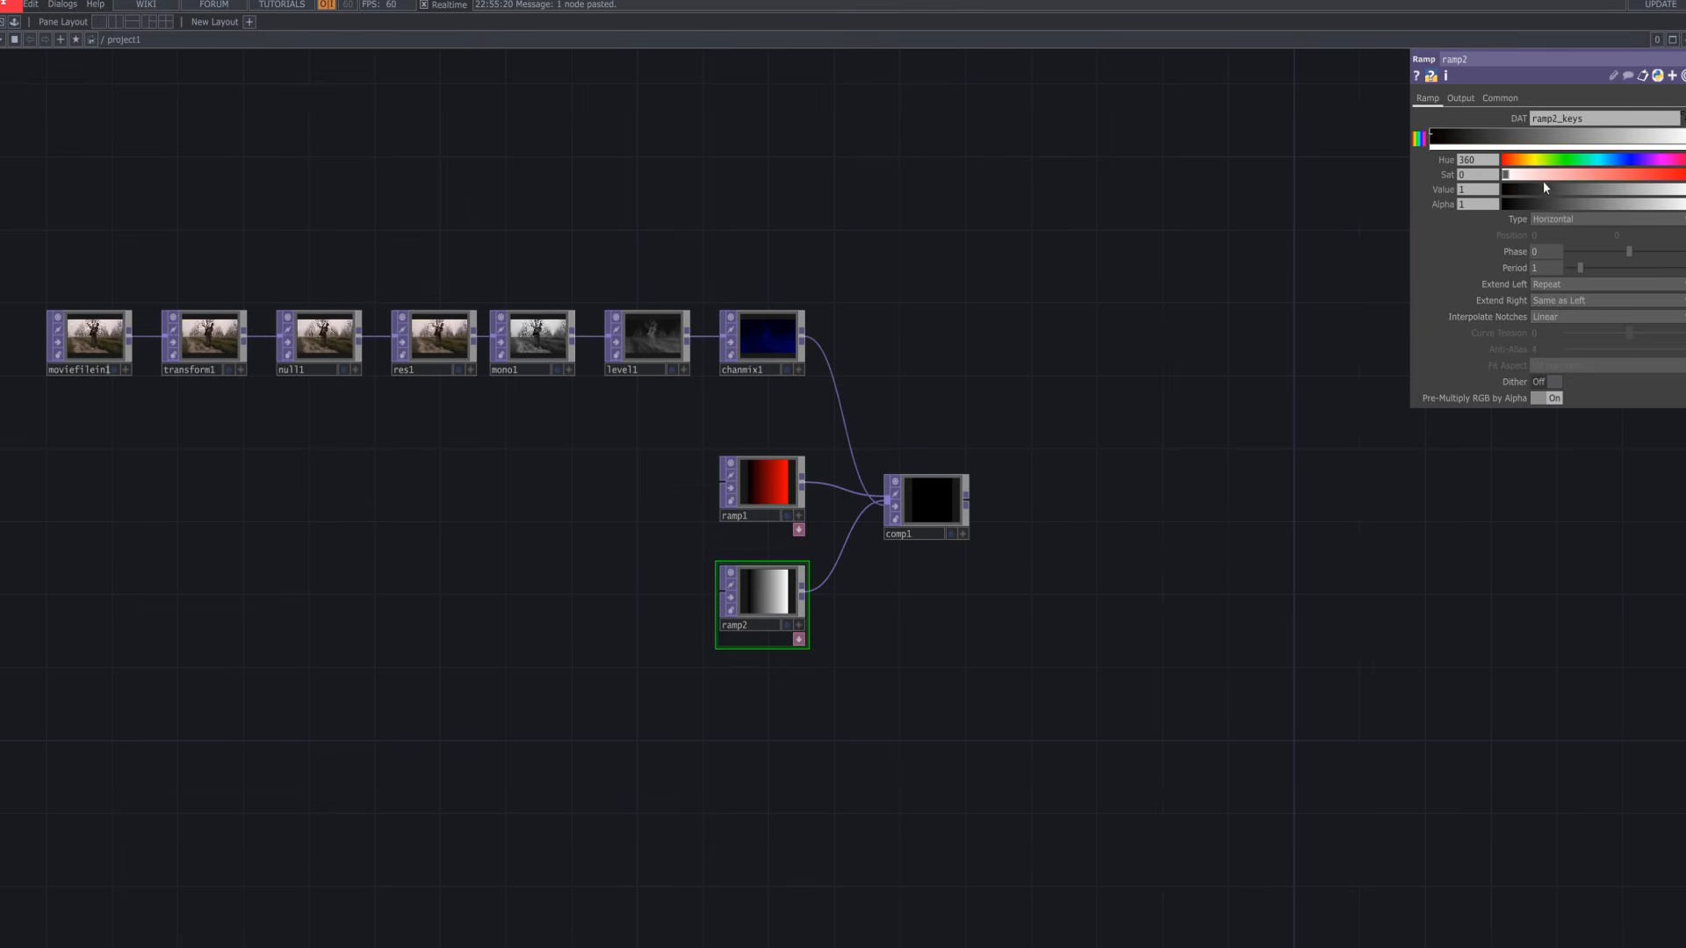
click(1557, 161)
drag(1568, 164, 1573, 168)
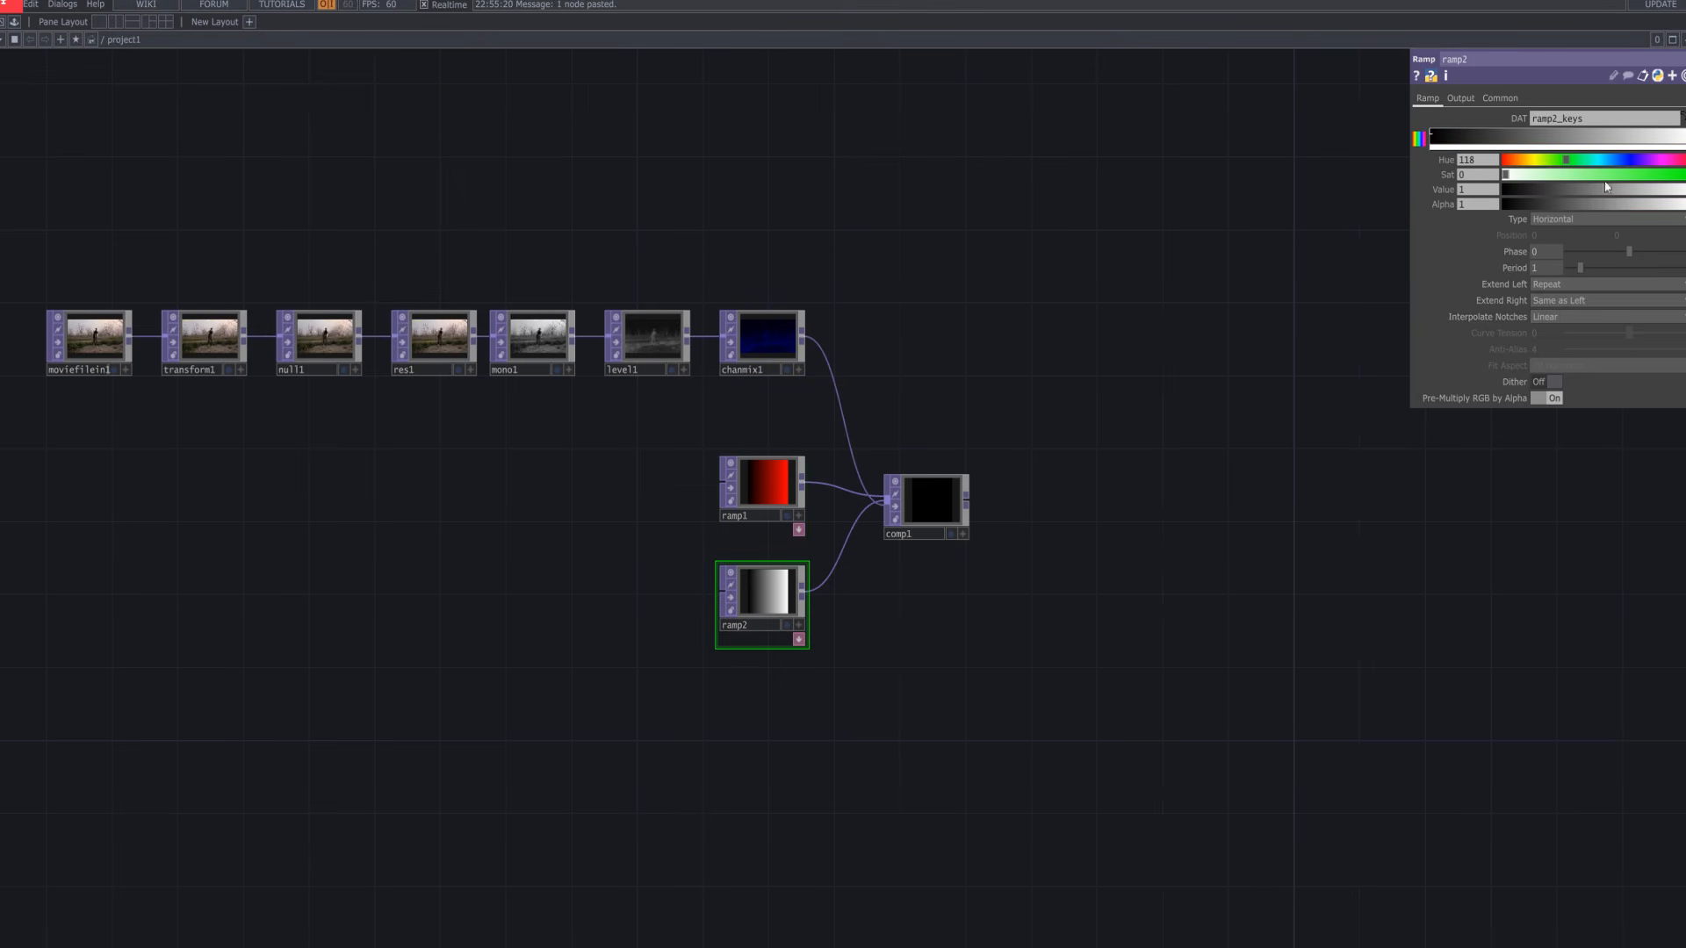
click(1662, 176)
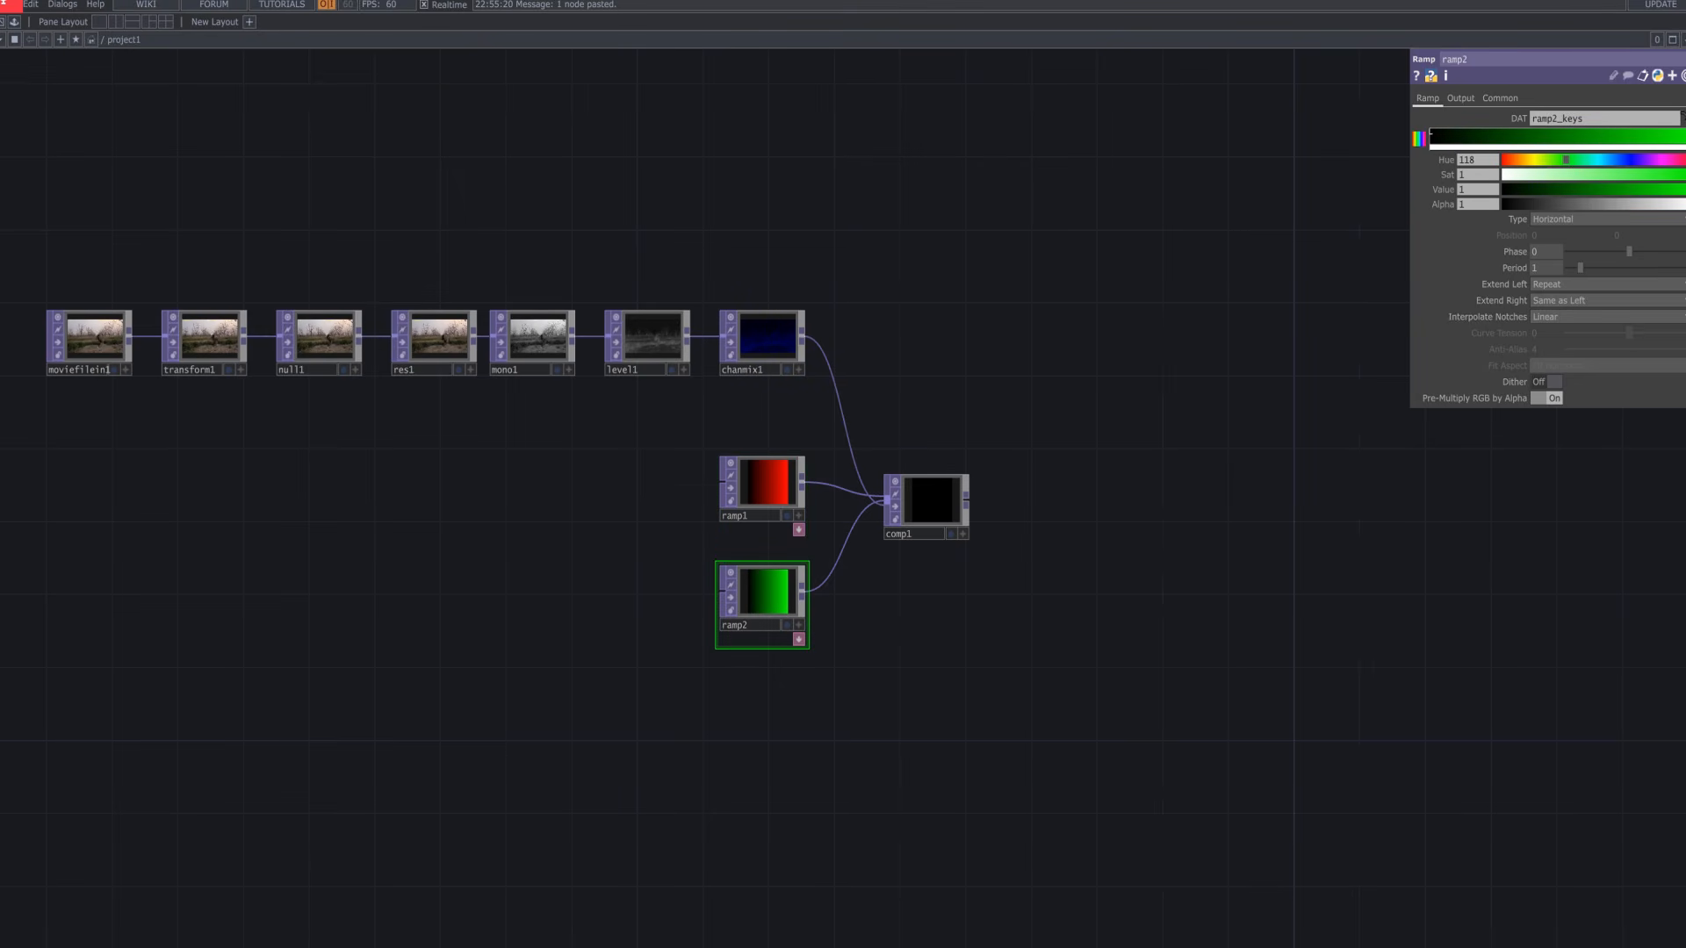
Fine-tune ramp2's Hue to 120 using its keys table as a reference, and set its Type to Vertical
click(798, 639)
drag(805, 717, 795, 753)
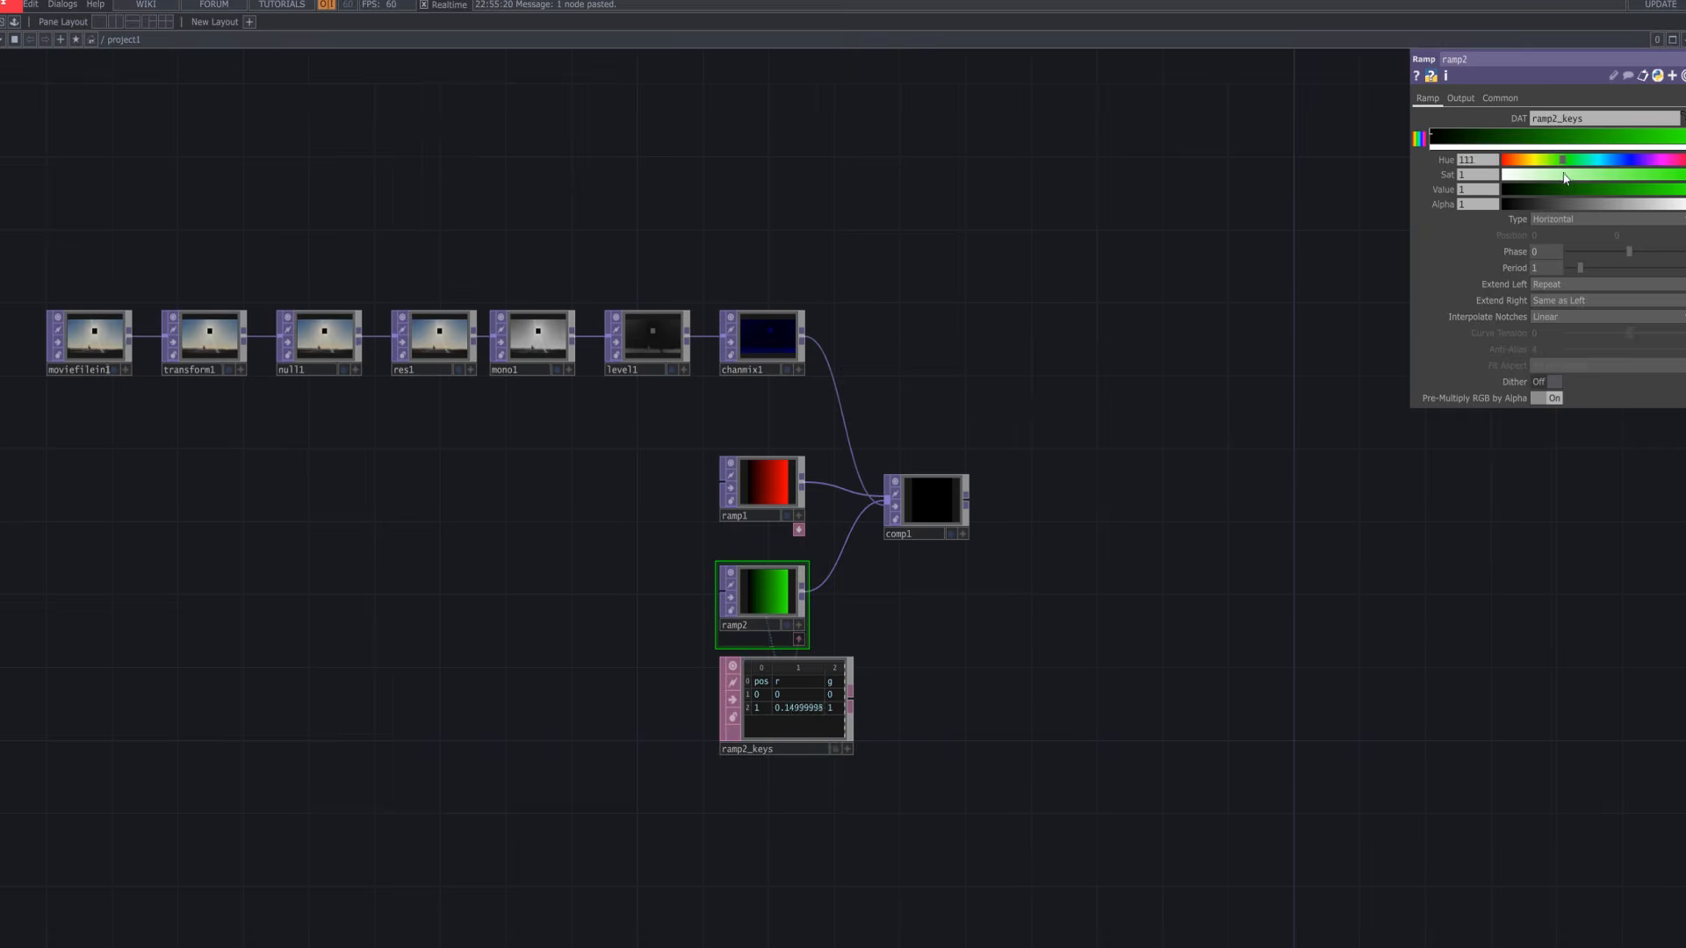
drag(1564, 178, 1568, 164)
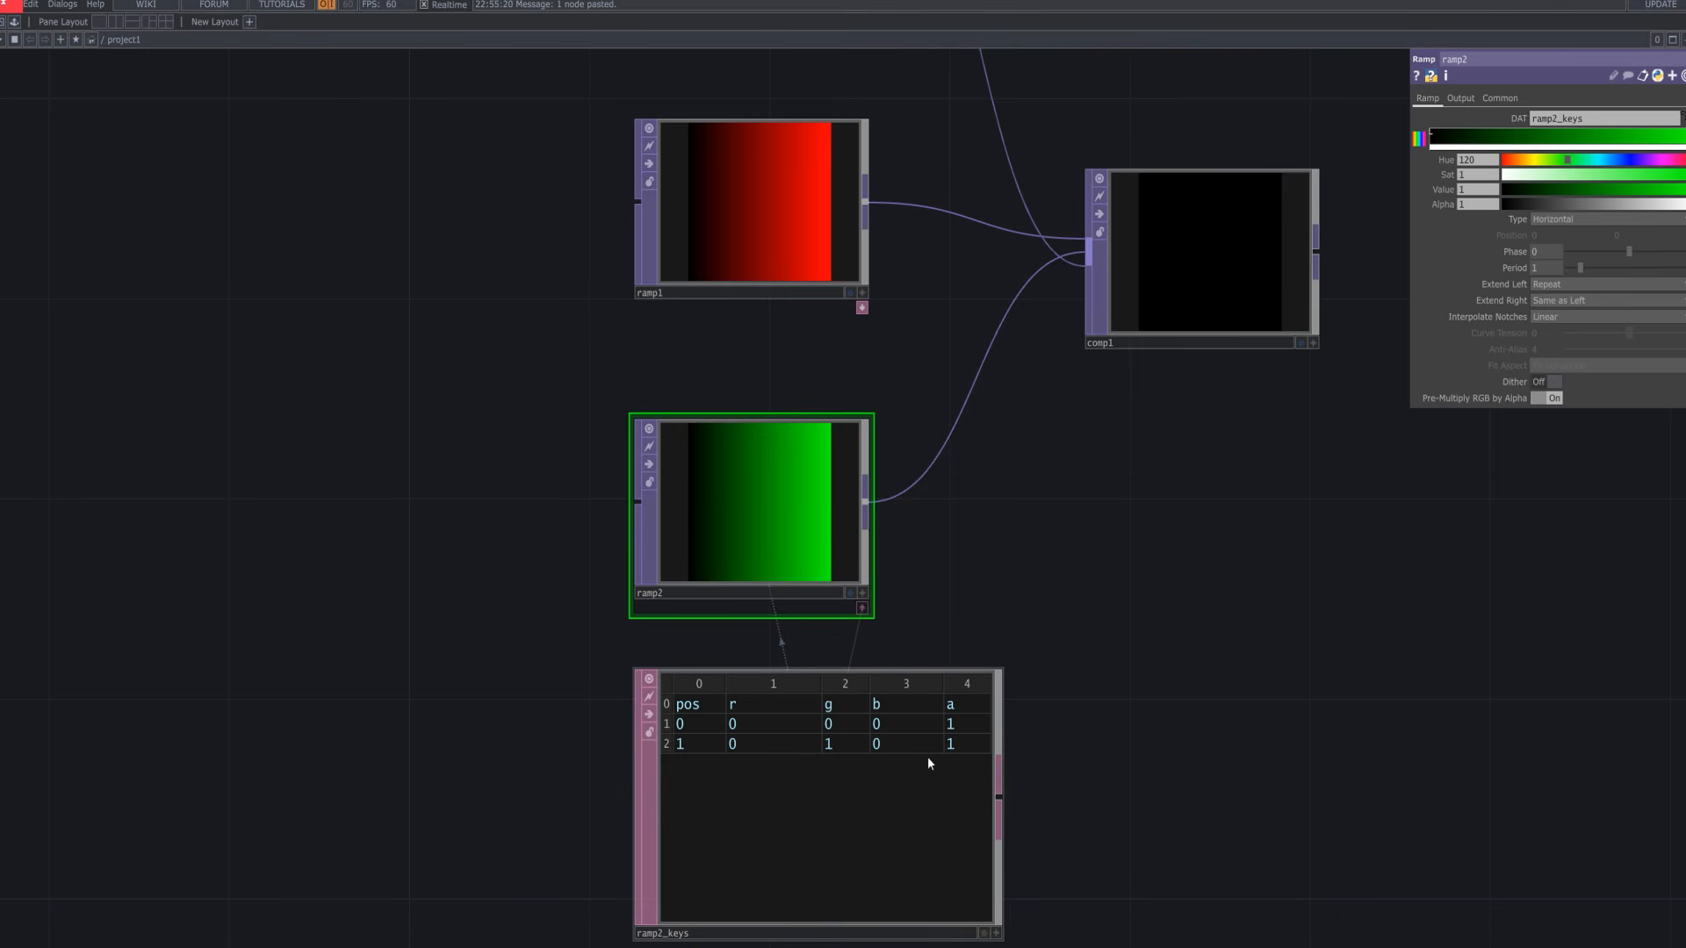
scroll(997, 775, down, 6)
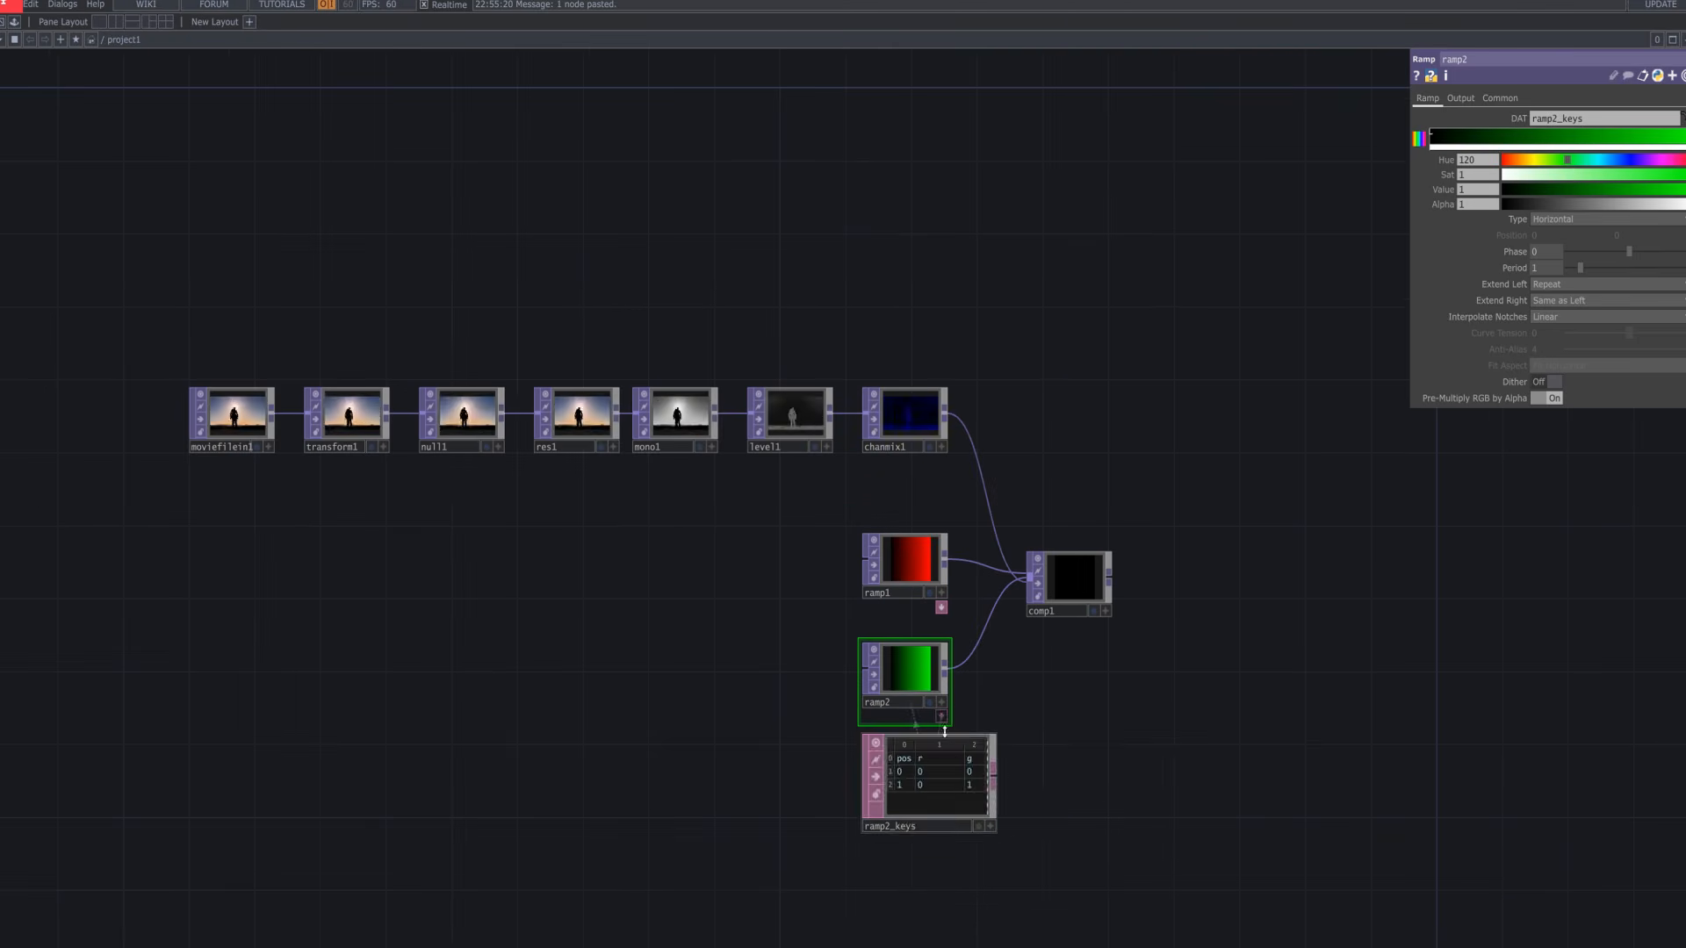
click(942, 714)
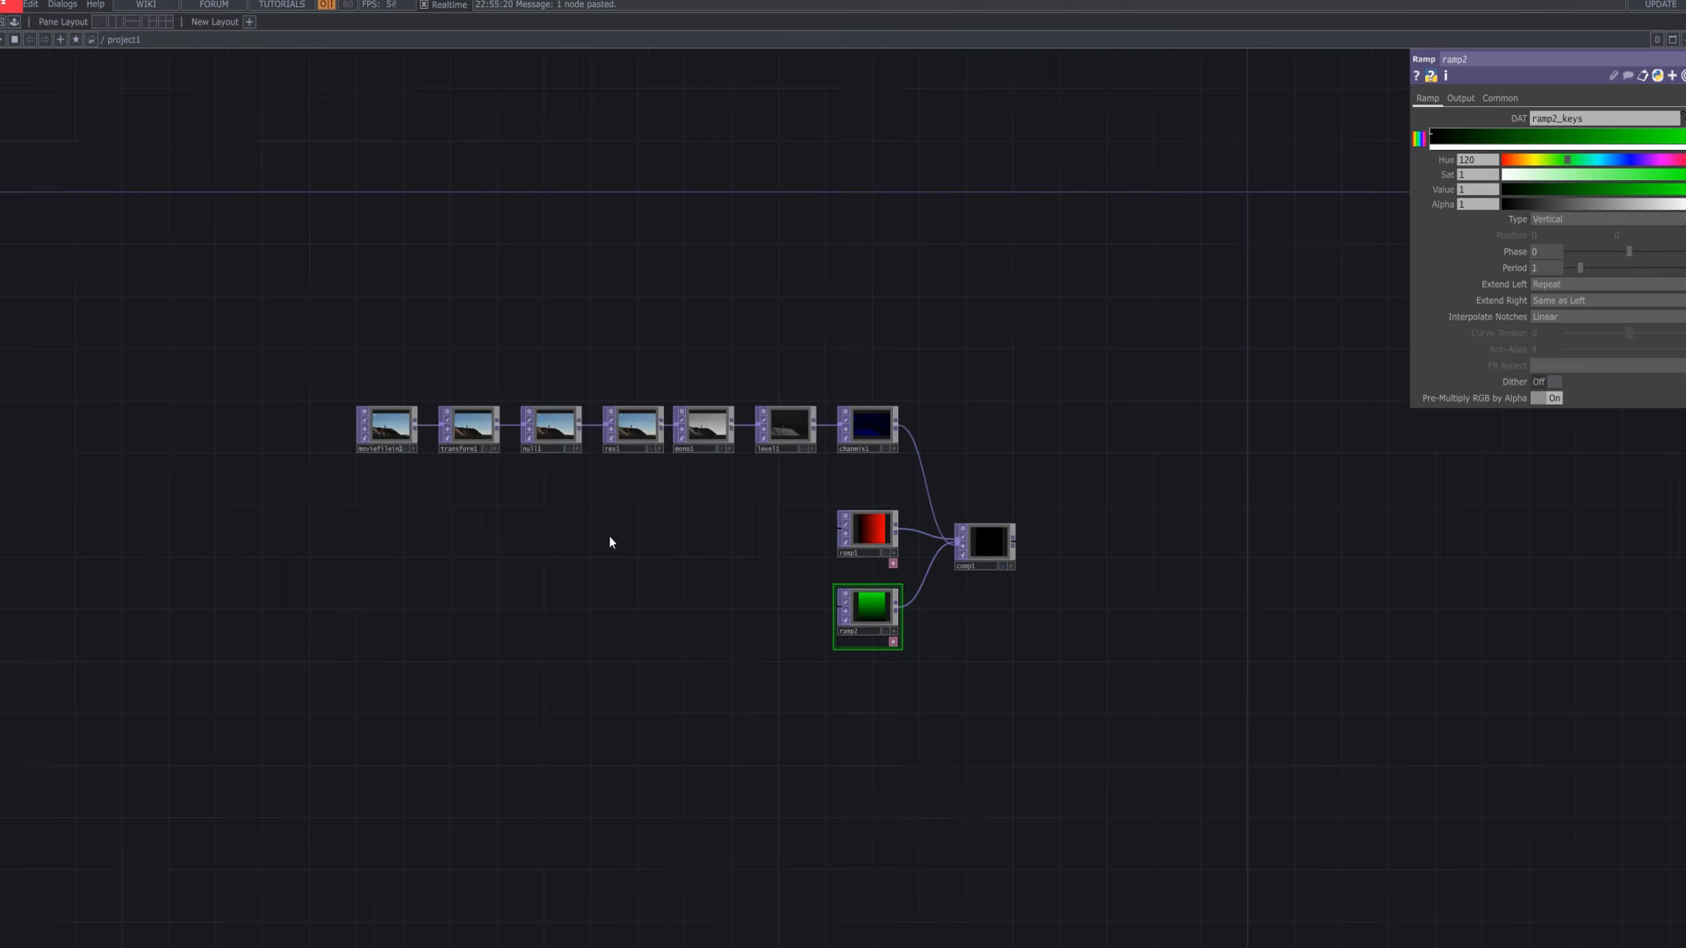
Add a Slider component below the operator chain and raise its value above 0.5
key(Tab)
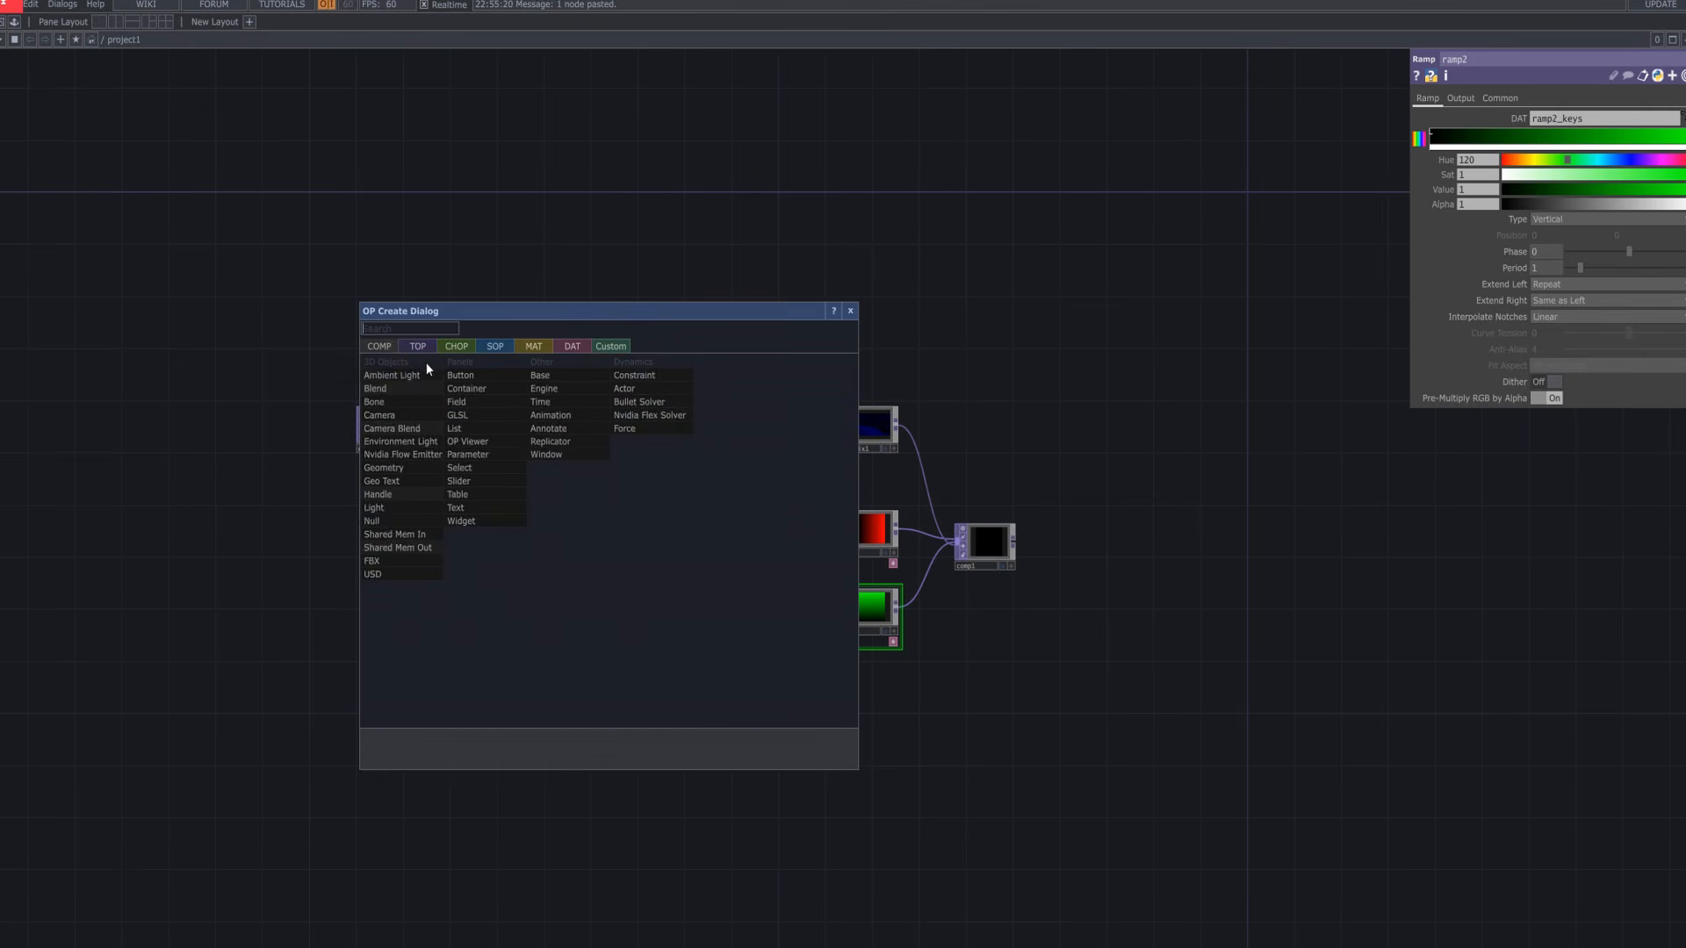
text(ws)
key(BackSpace)
key(BackSpace)
text(s)
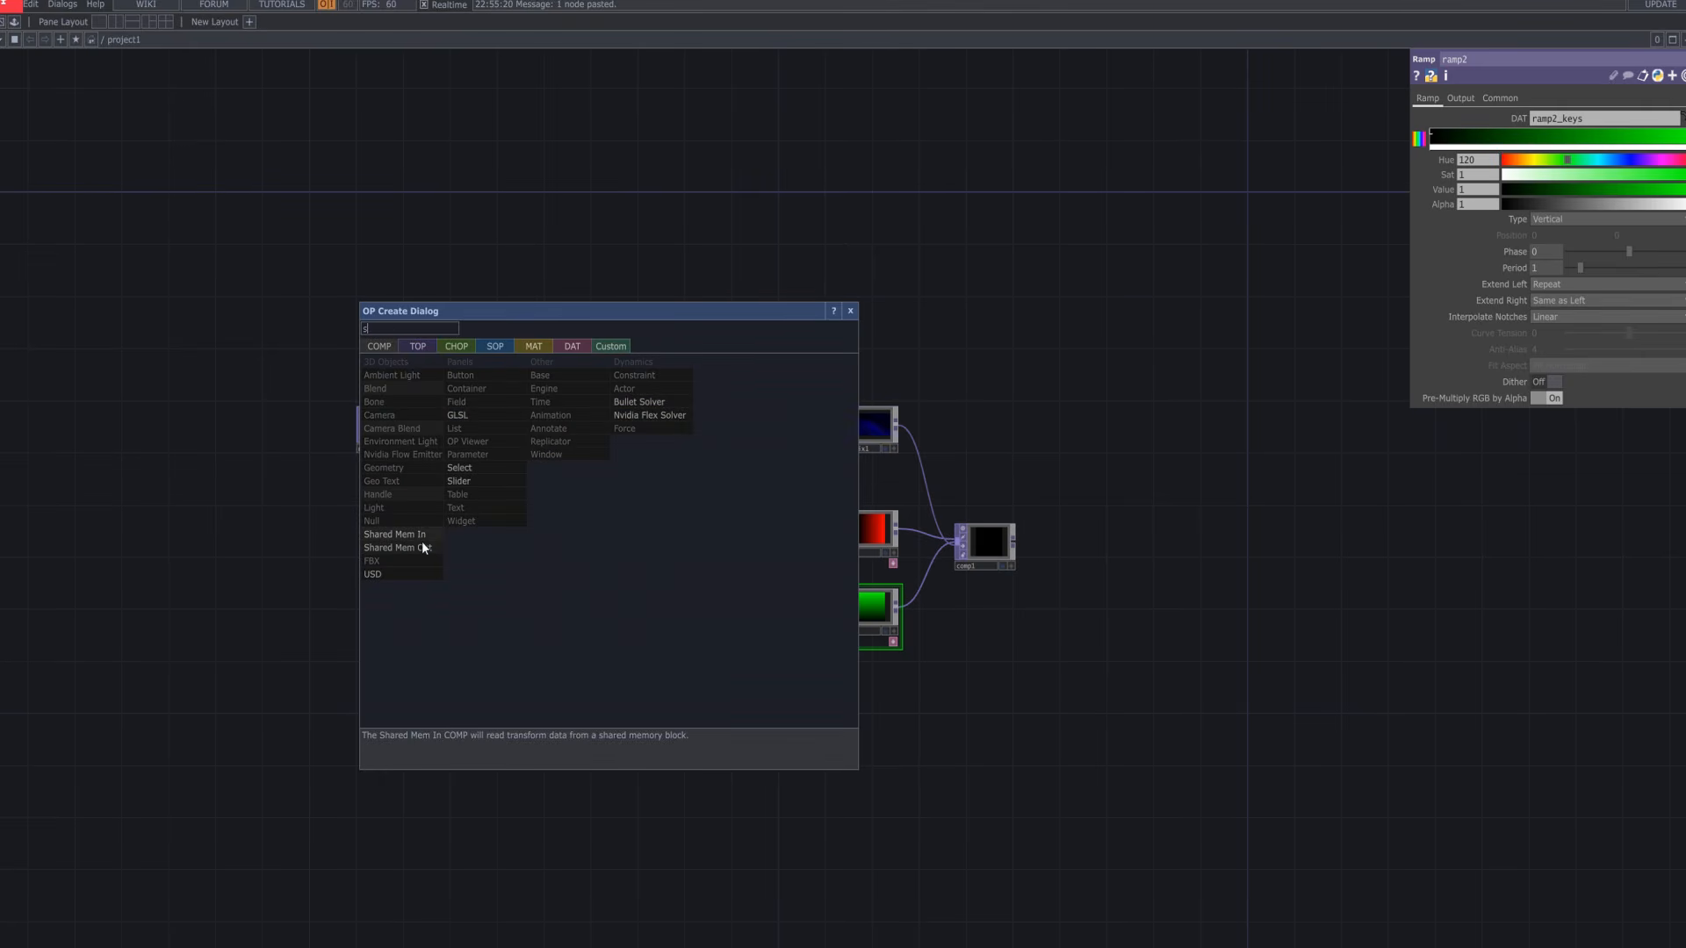
click(514, 481)
click(598, 571)
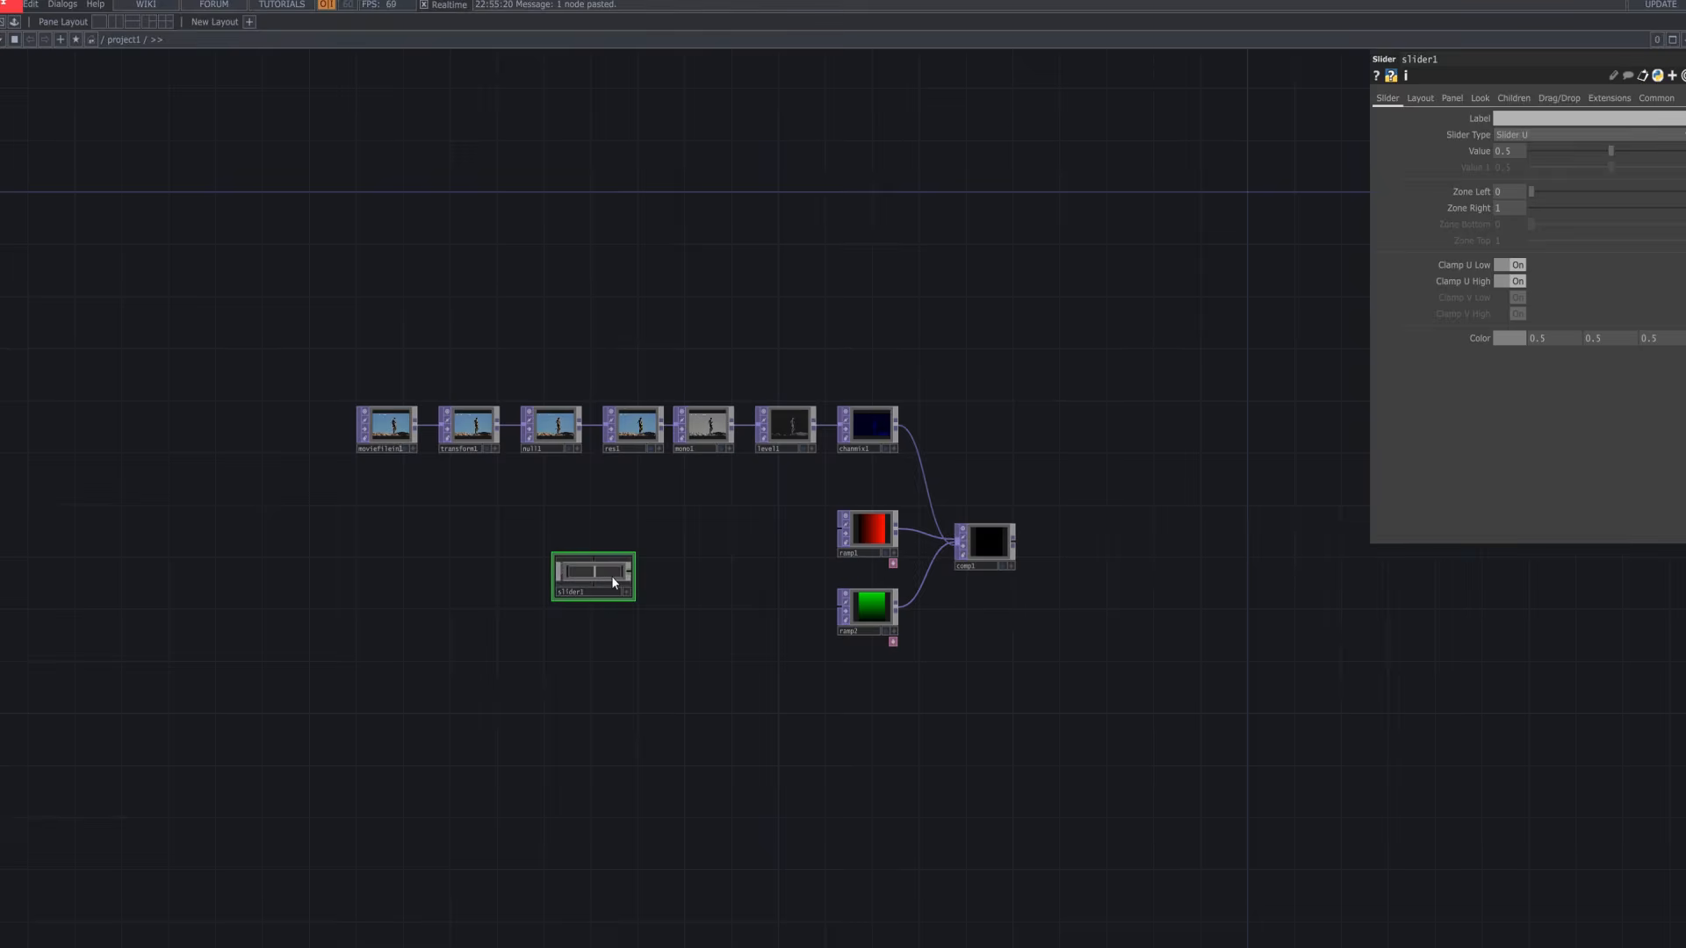
drag(608, 570, 609, 545)
drag(654, 681, 636, 690)
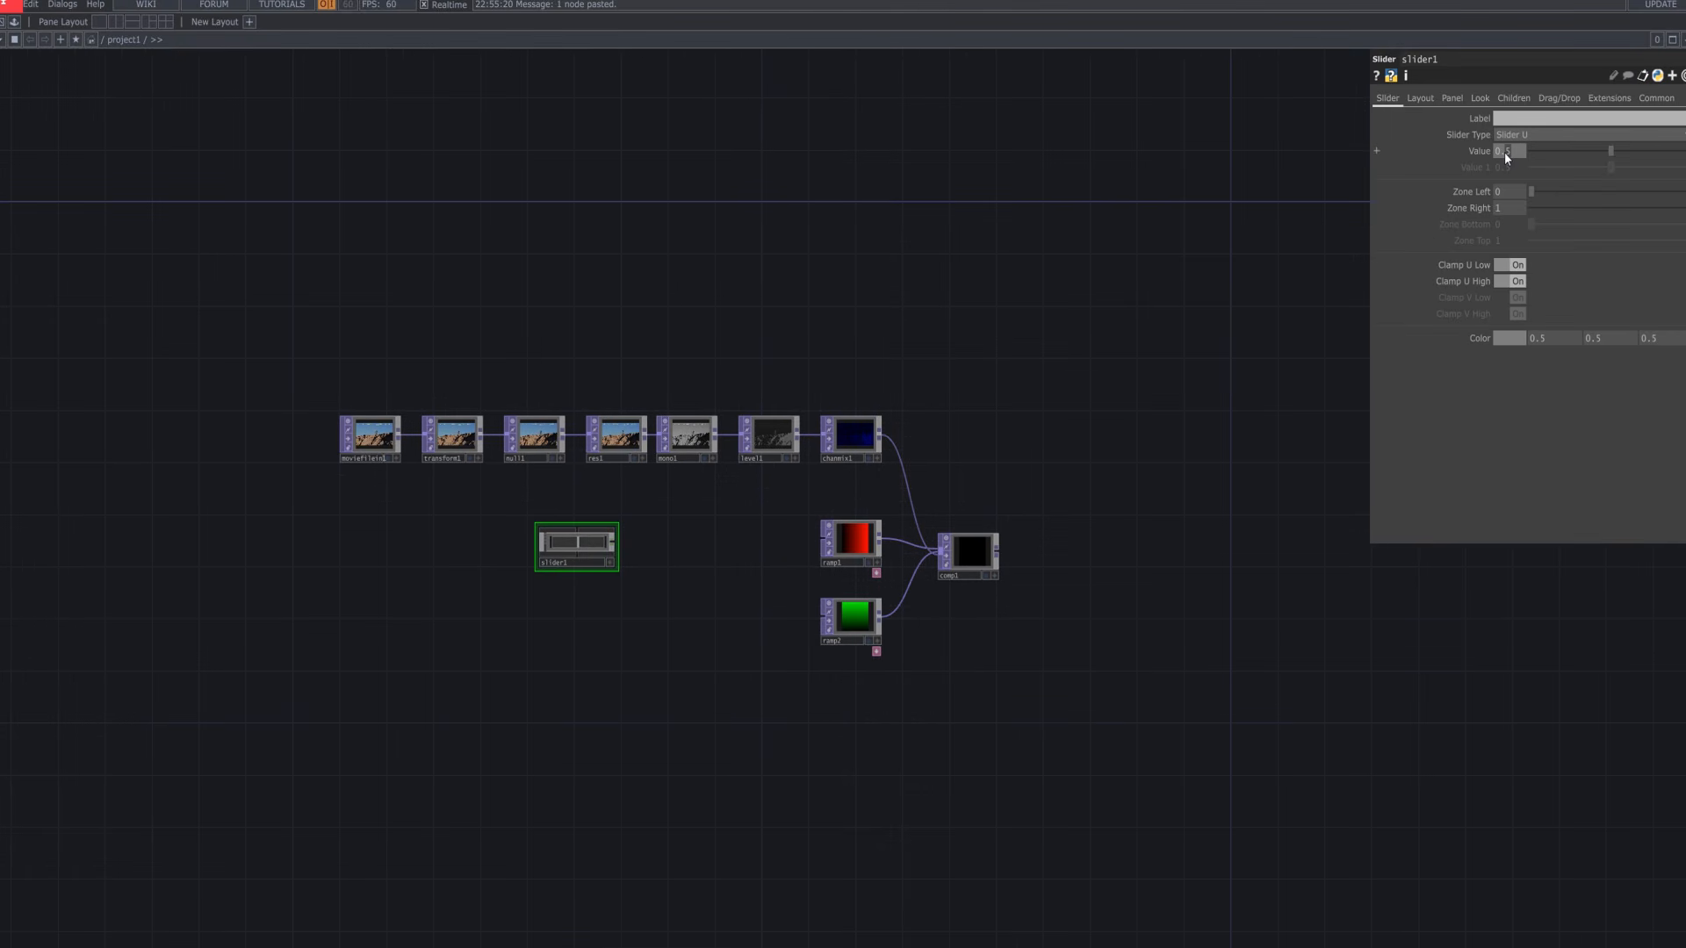
drag(1503, 151, 1337, 232)
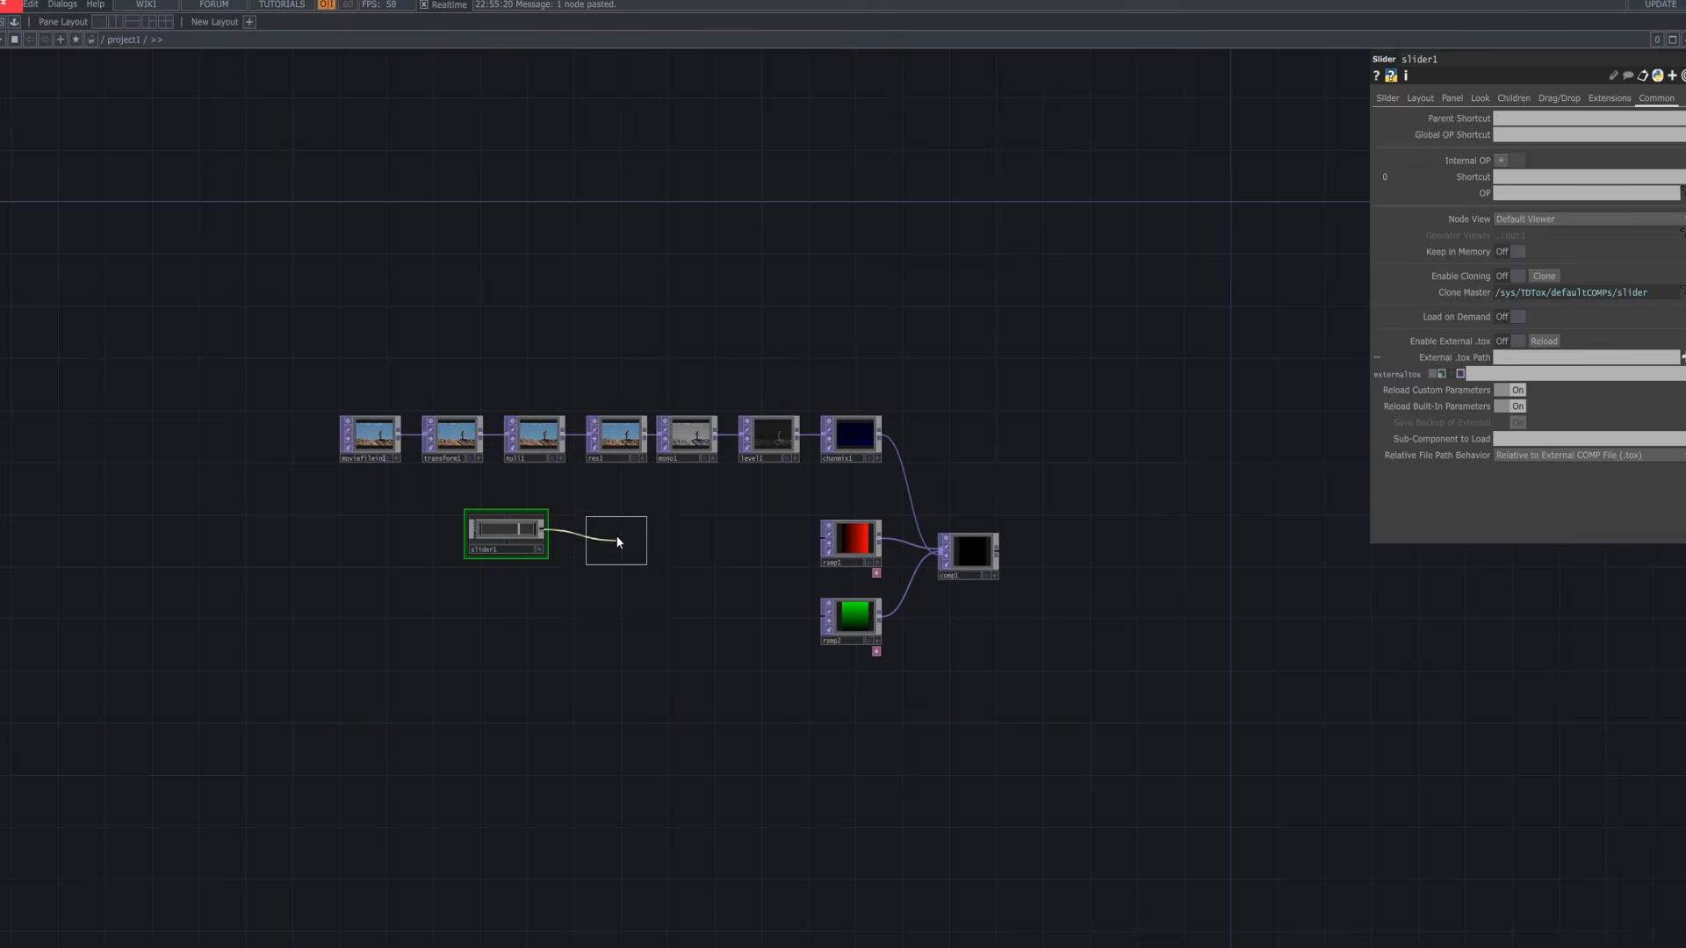
Connect a Math CHOP to the slider's output and set its To Range to 0.21 and 0.285
click(649, 552)
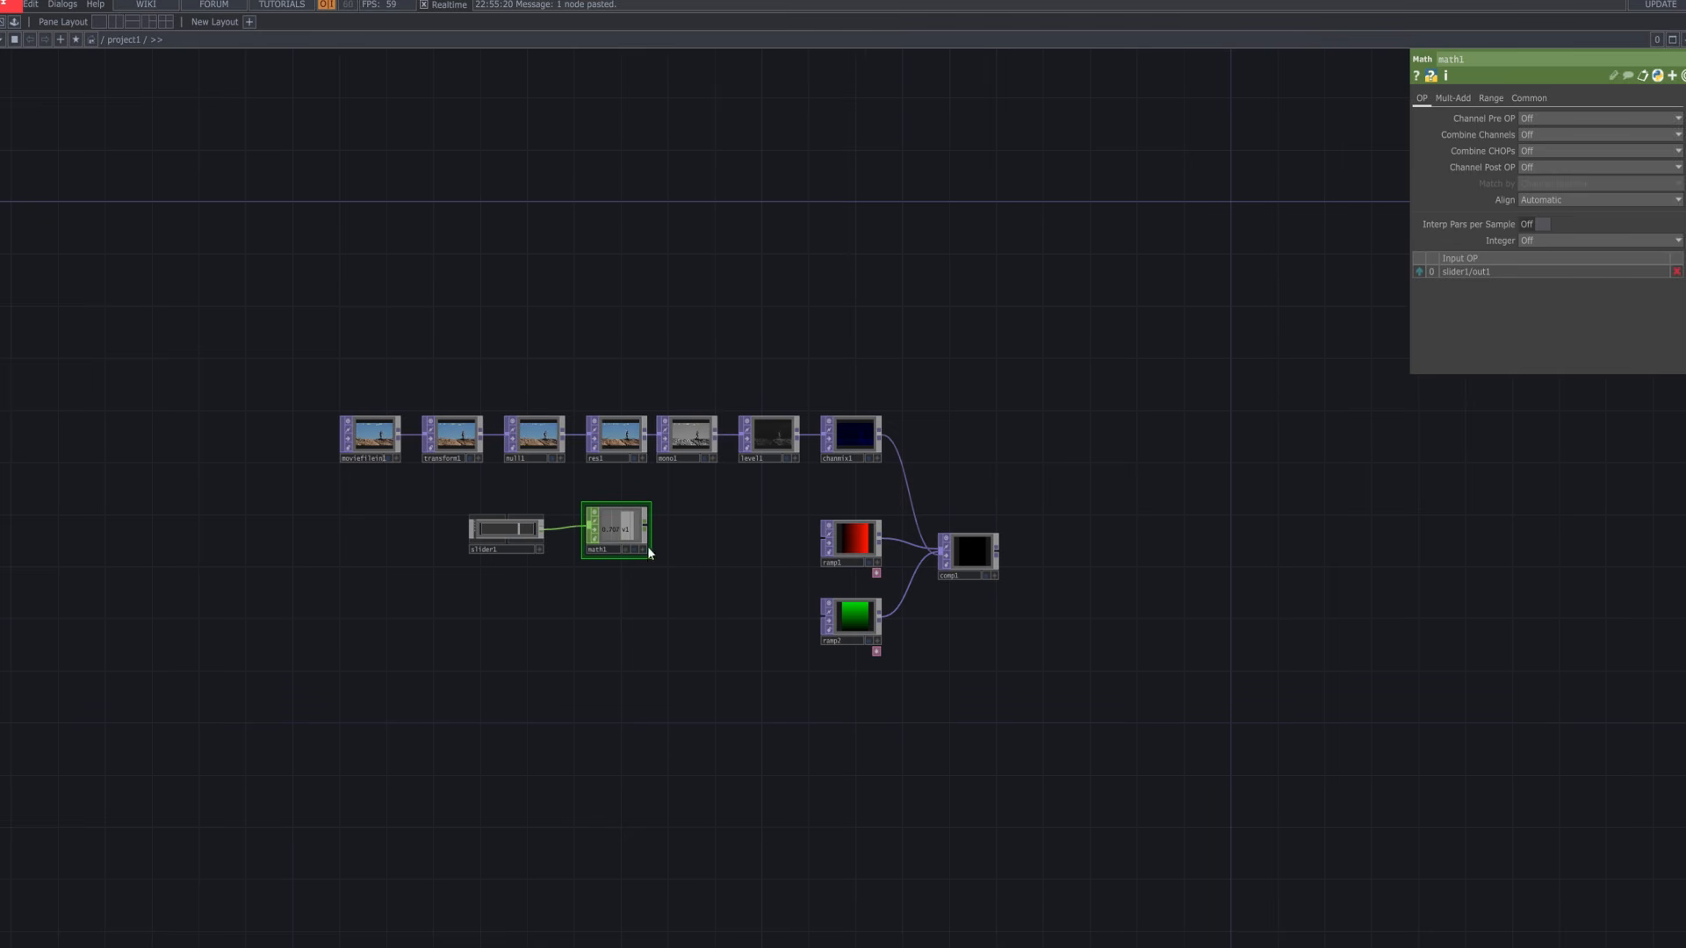
click(1491, 98)
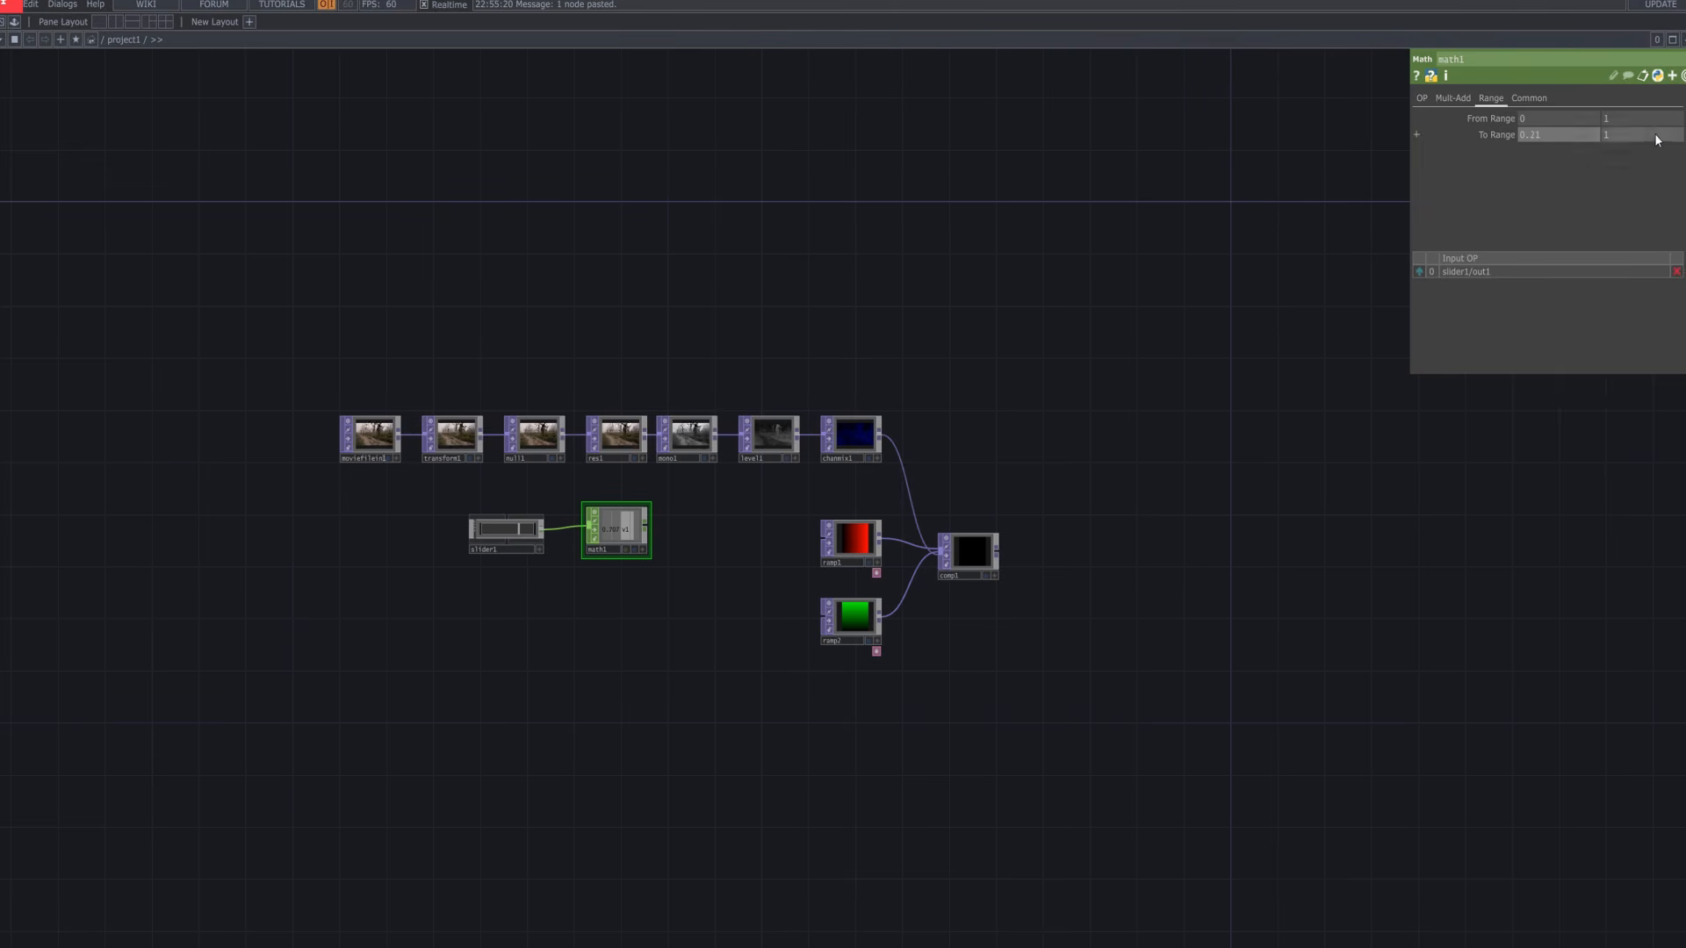
text(0)
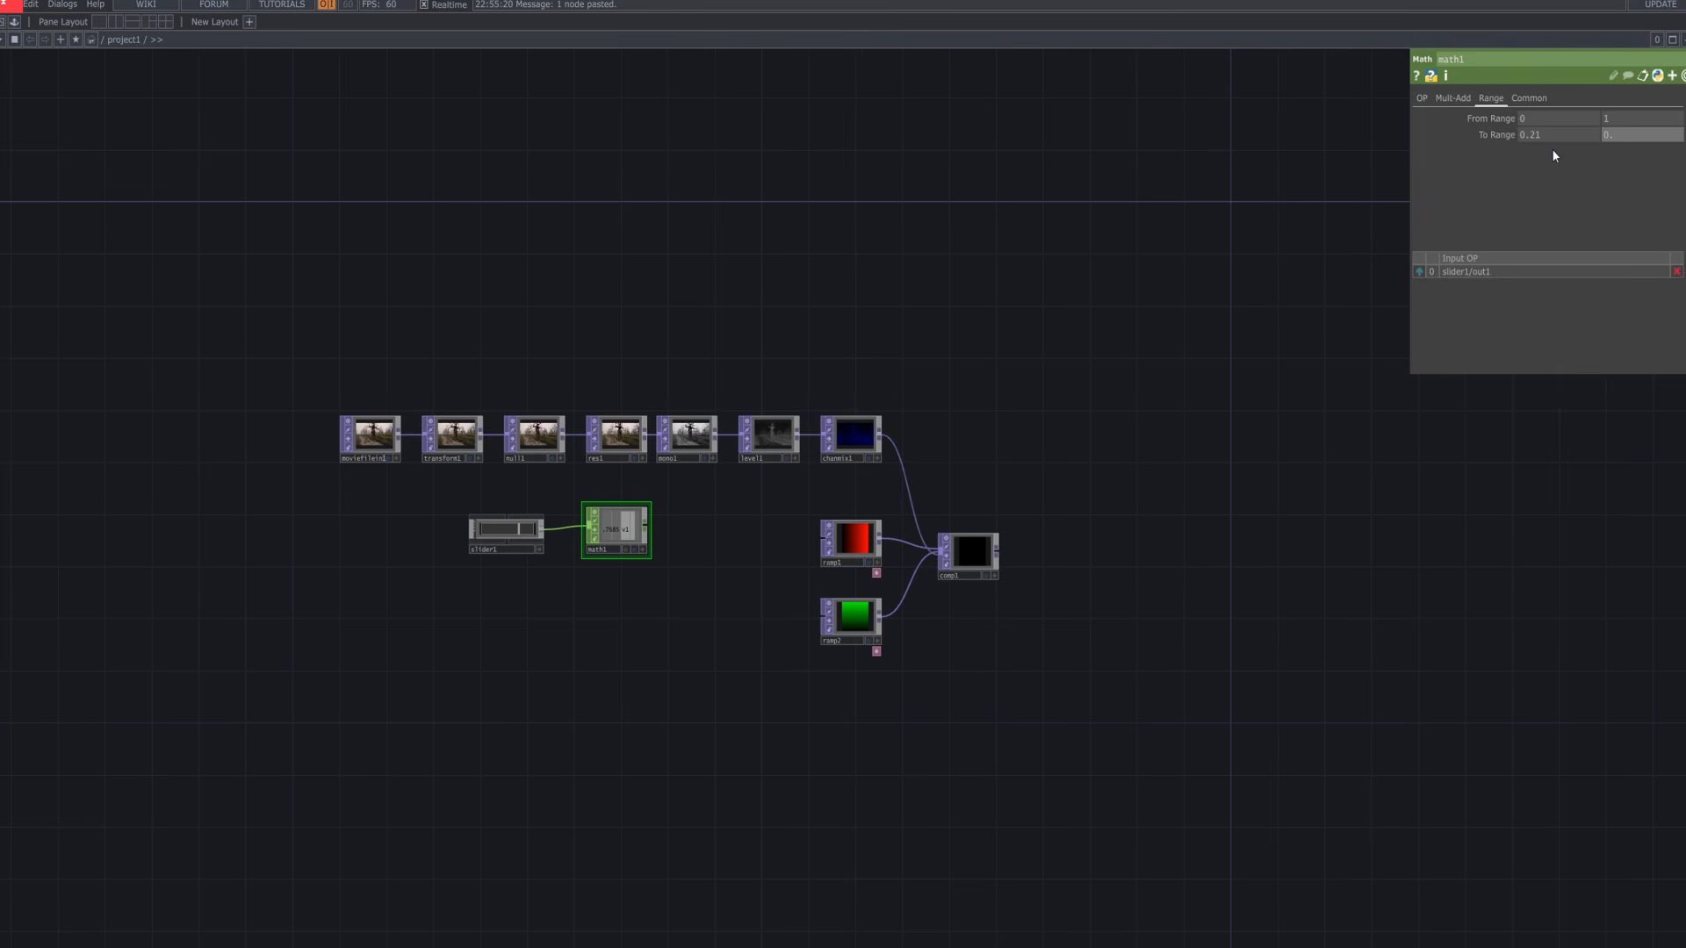
text(.285)
key(Return)
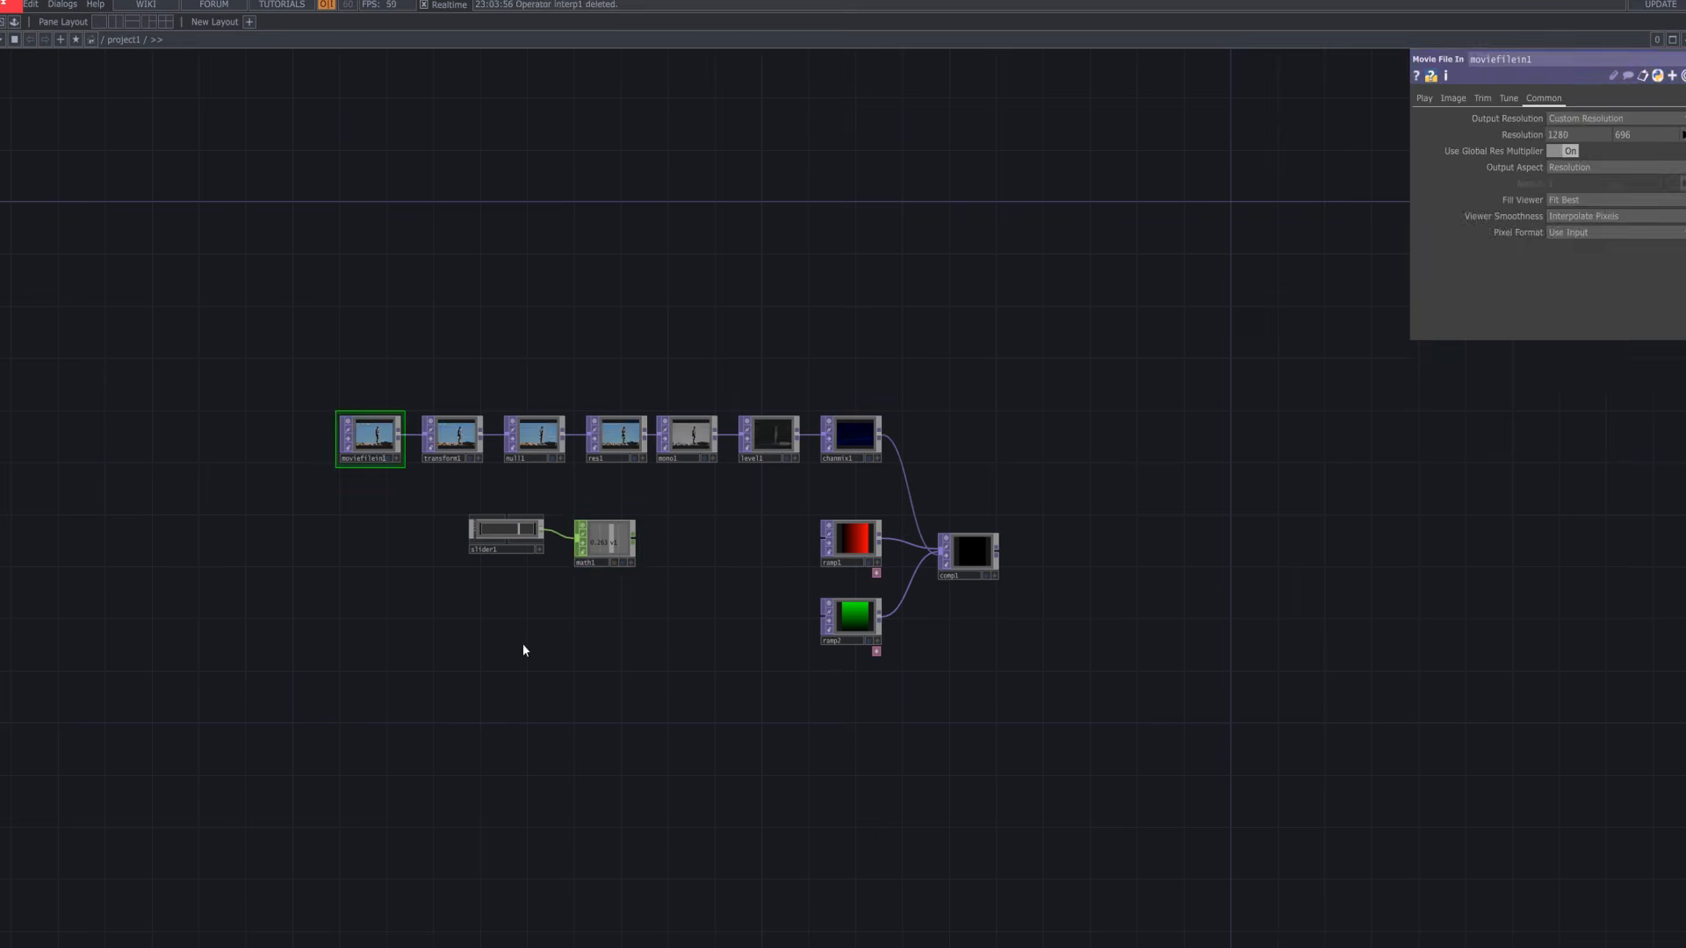
Add an Info CHOP that reads the null1 operator, with its Scope limited to resy and resx
key(Tab)
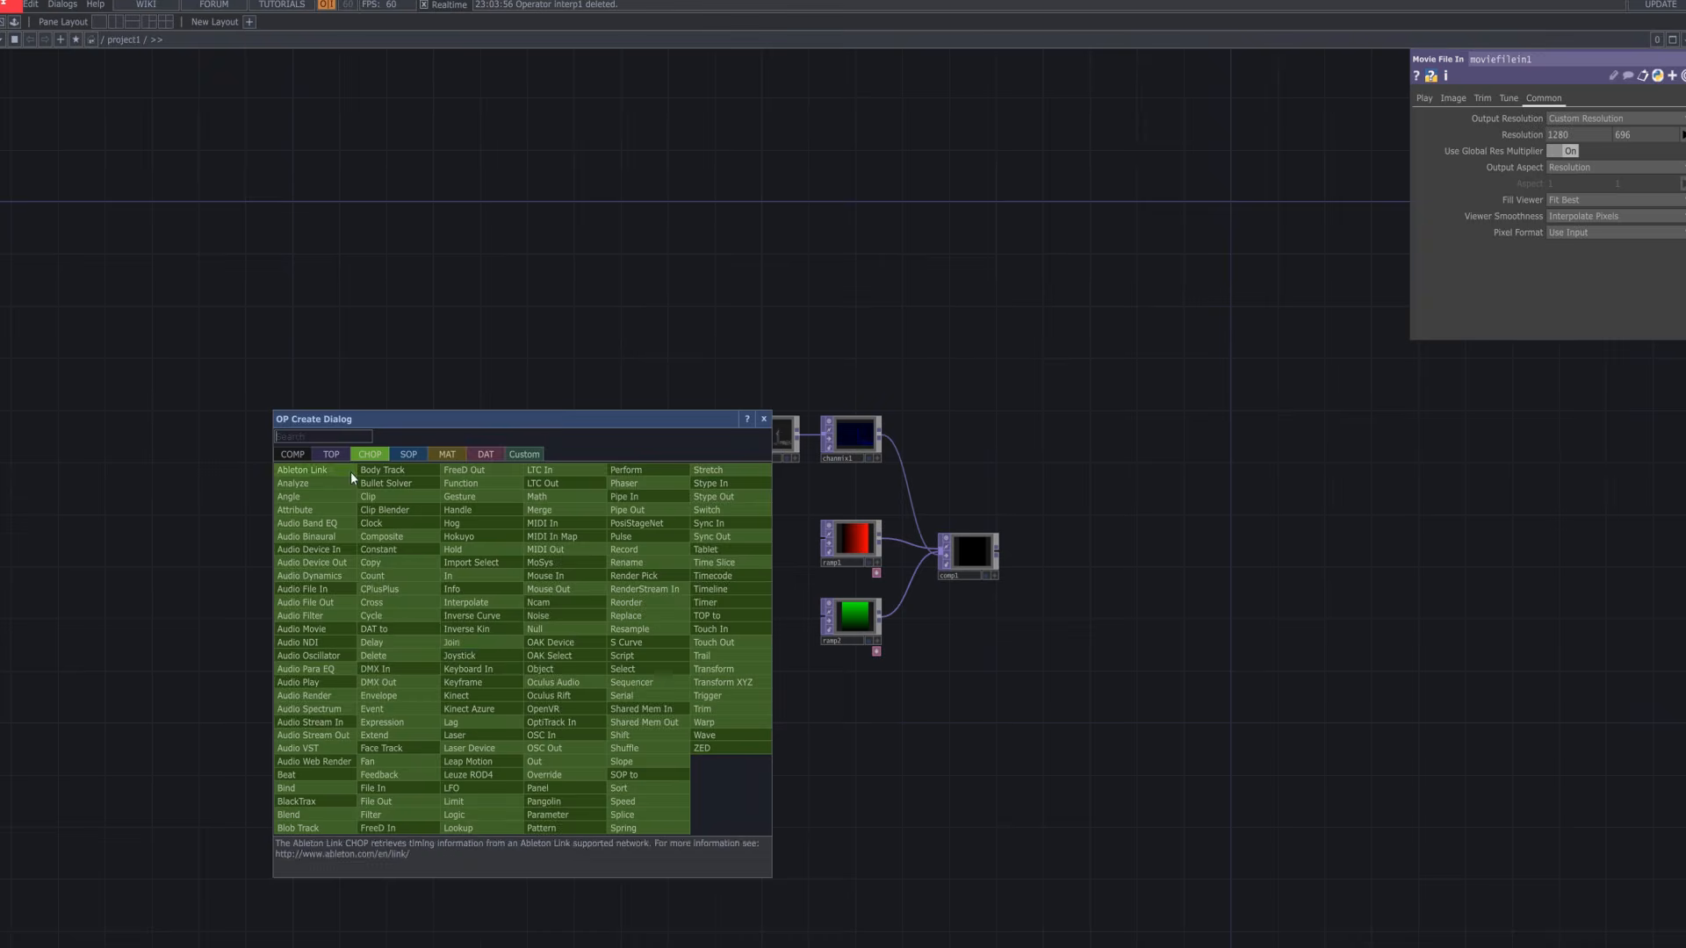
click(604, 535)
click(439, 627)
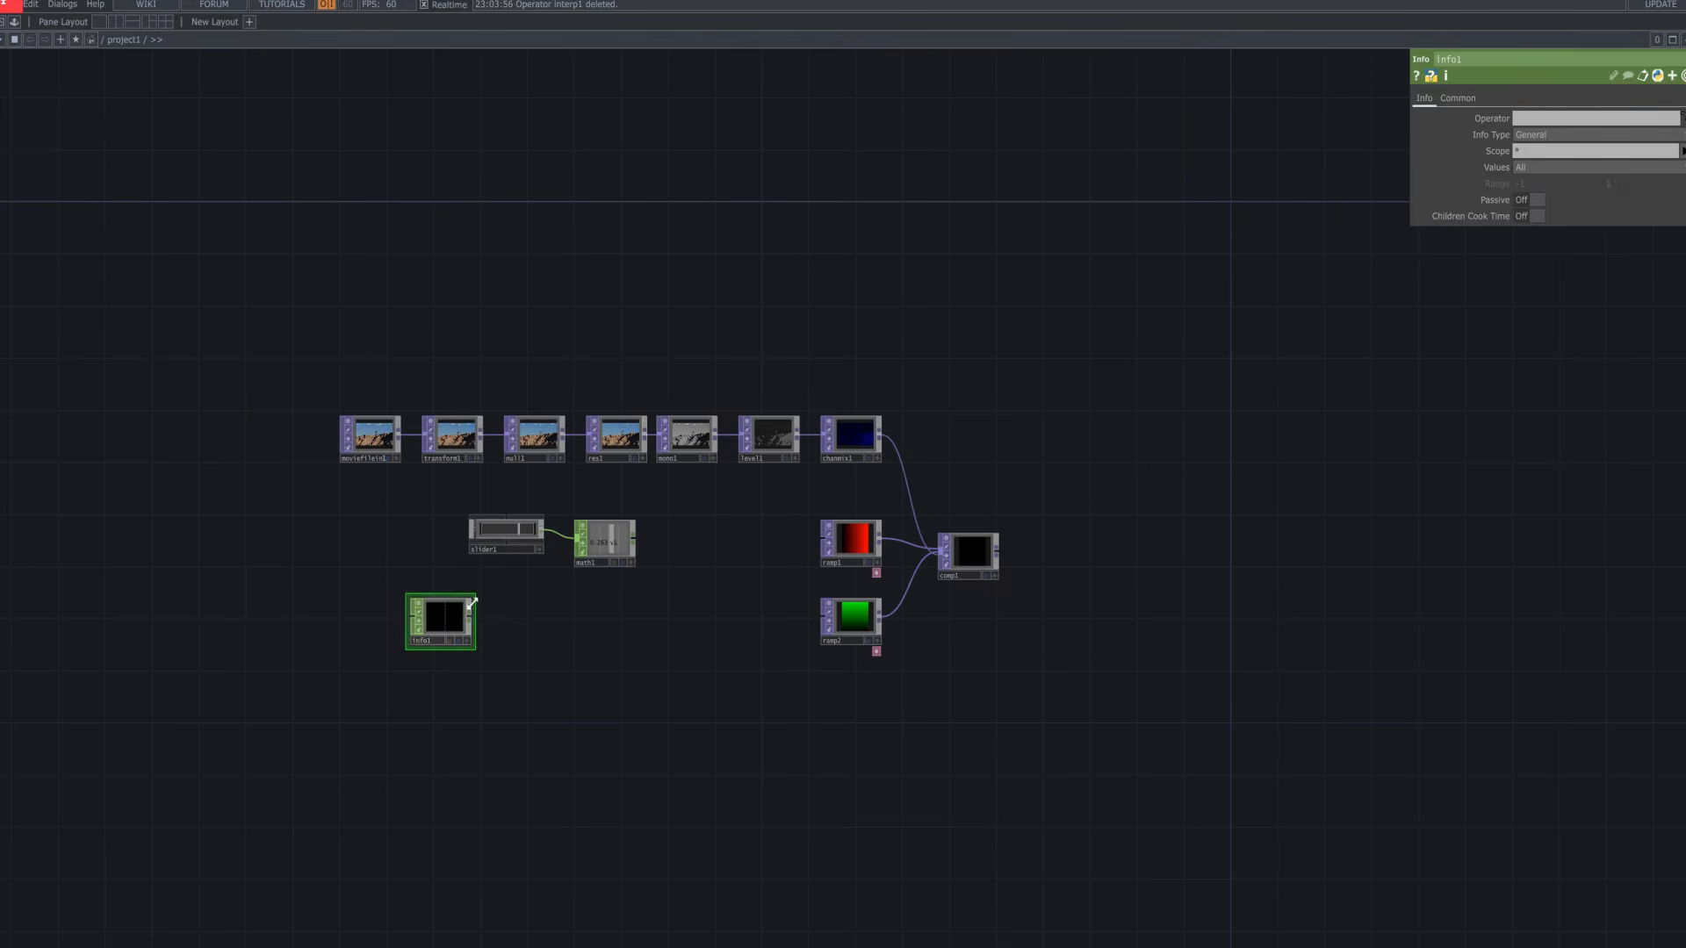
click(1544, 121)
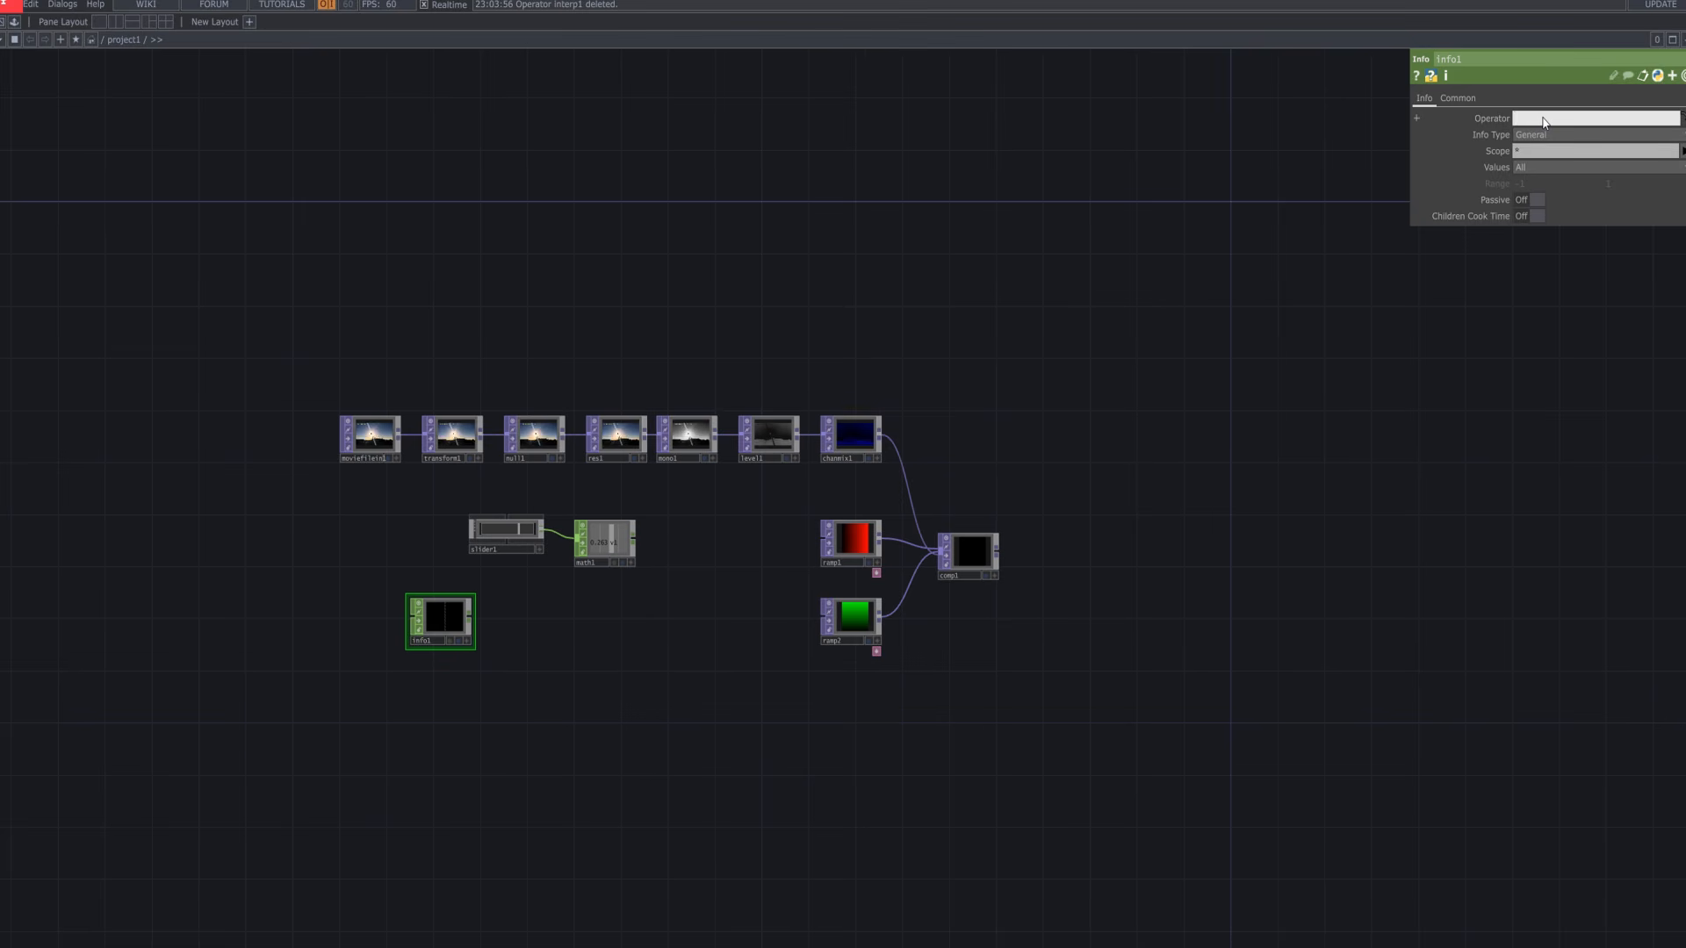
text(null1)
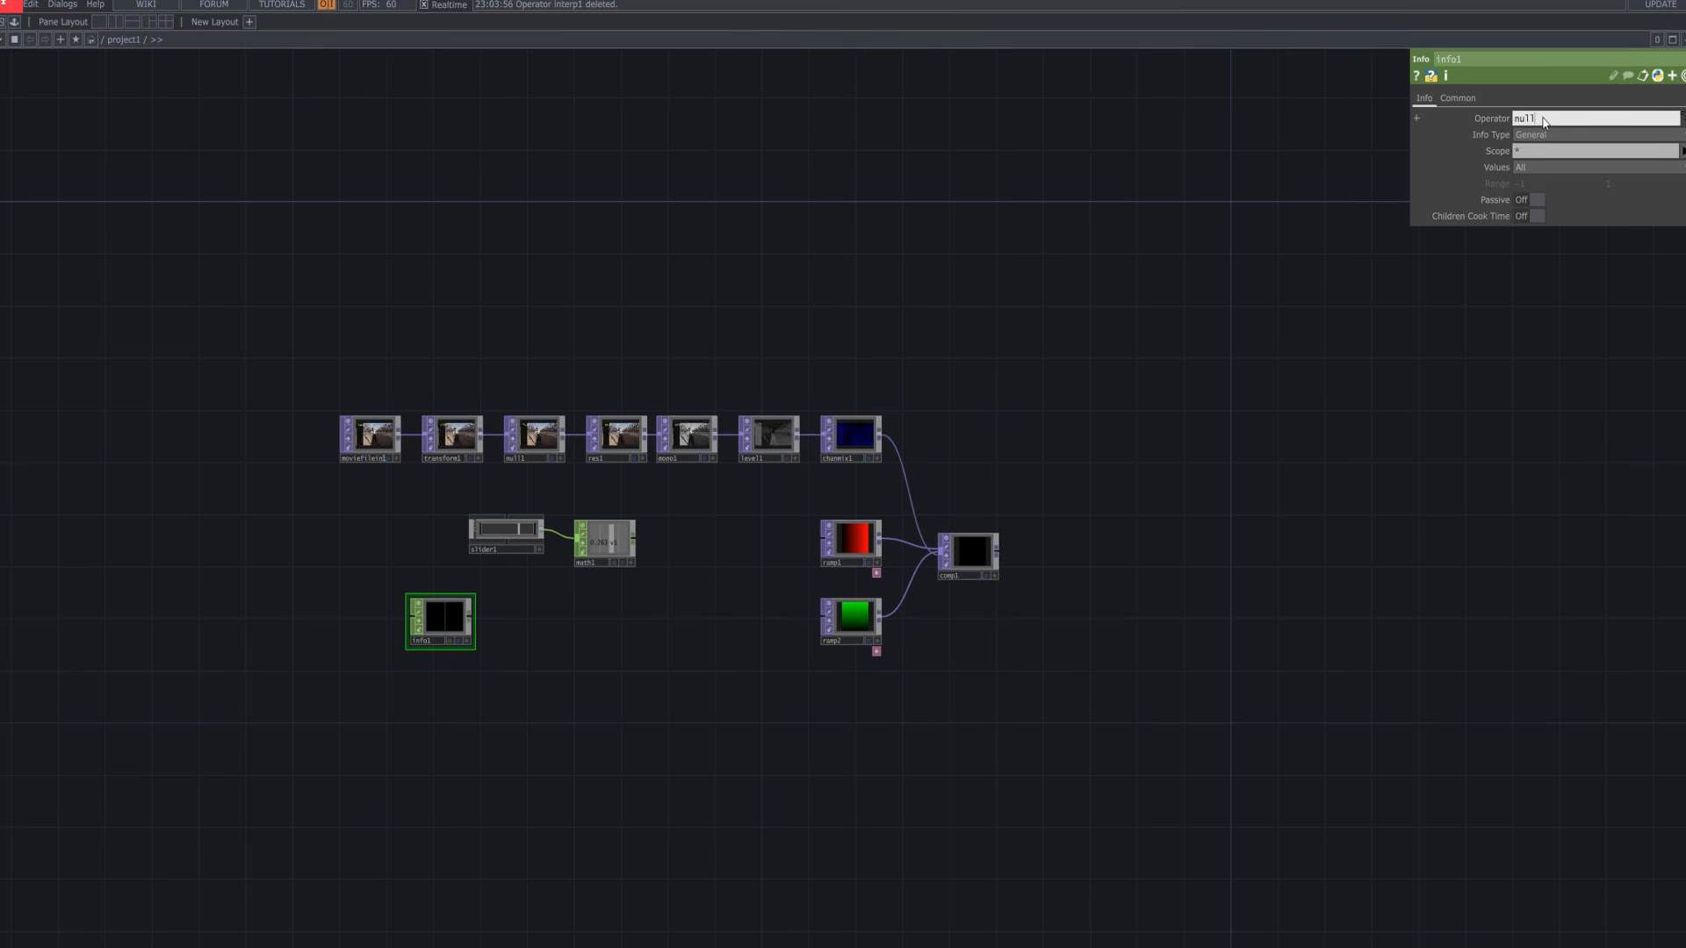
key(Return)
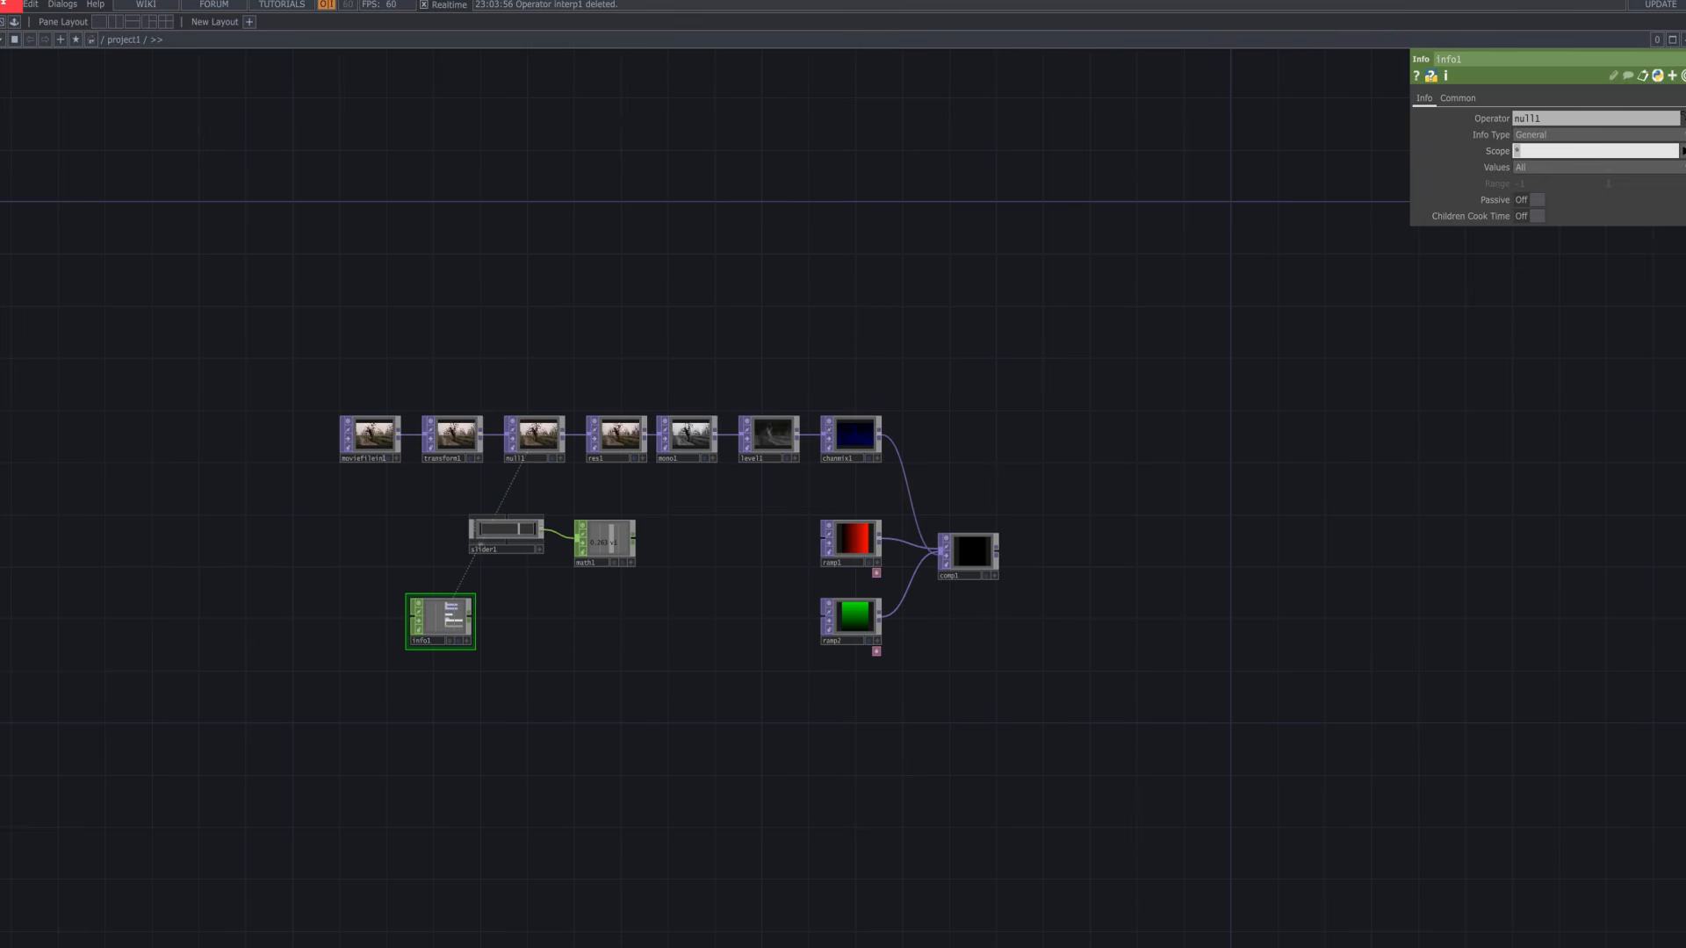
text(resx)
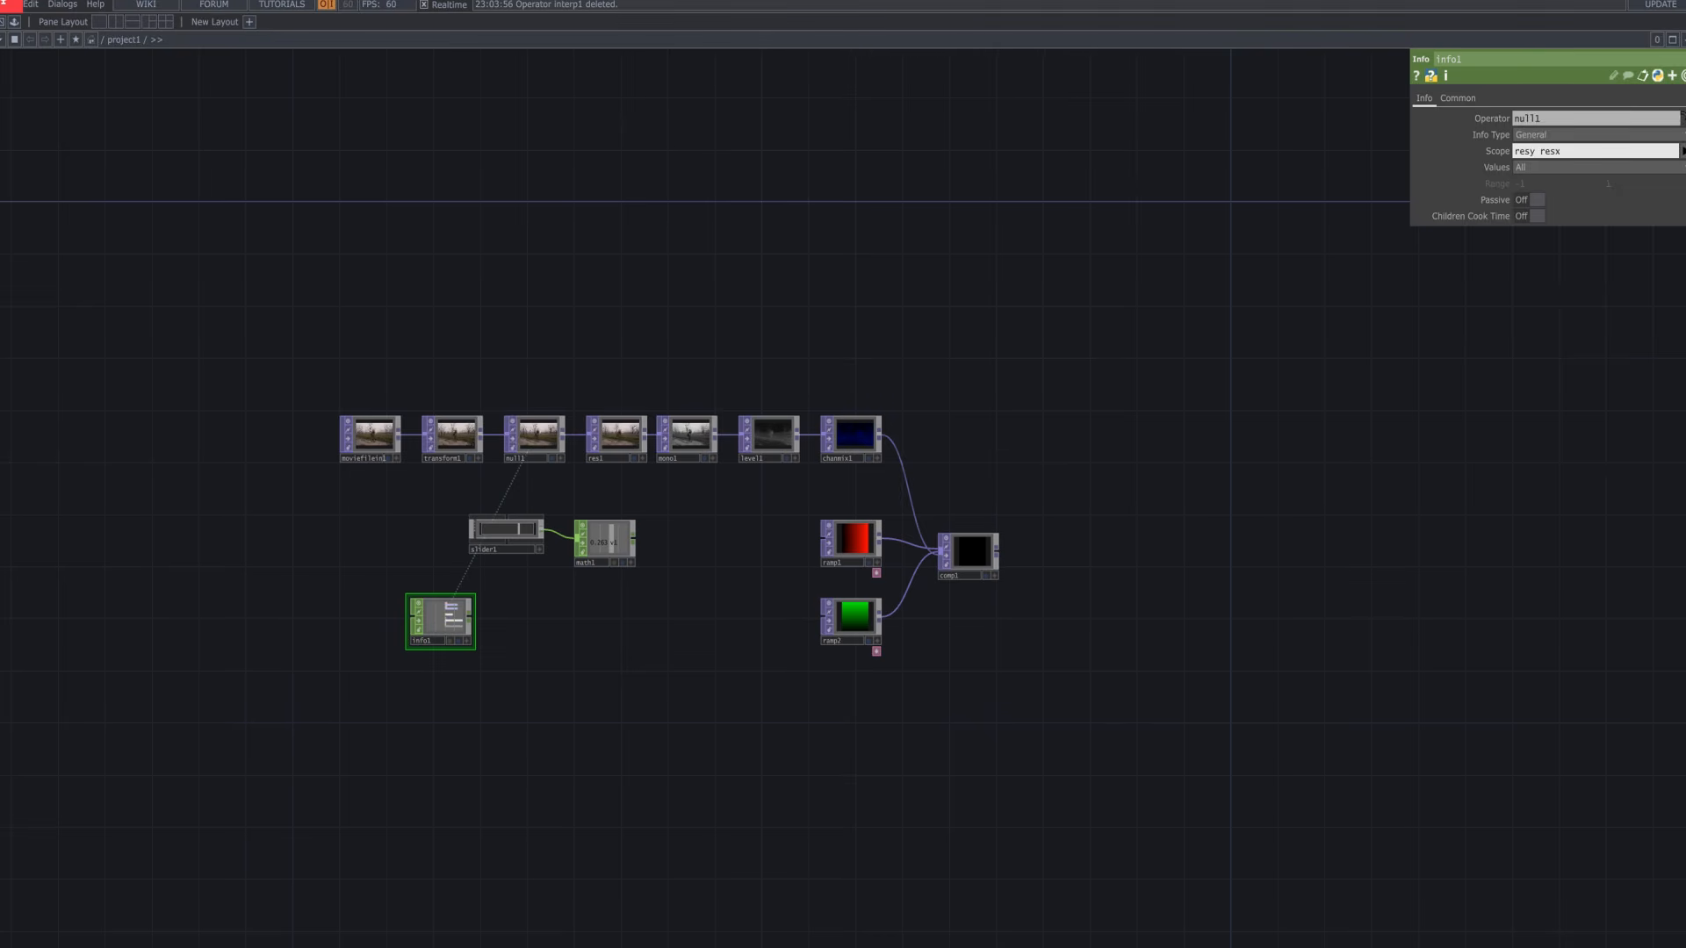
key(Return)
Add a Math CHOP after info1, connected to its output and placed beside it
scroll(466, 634, up, 3)
right_click(527, 575)
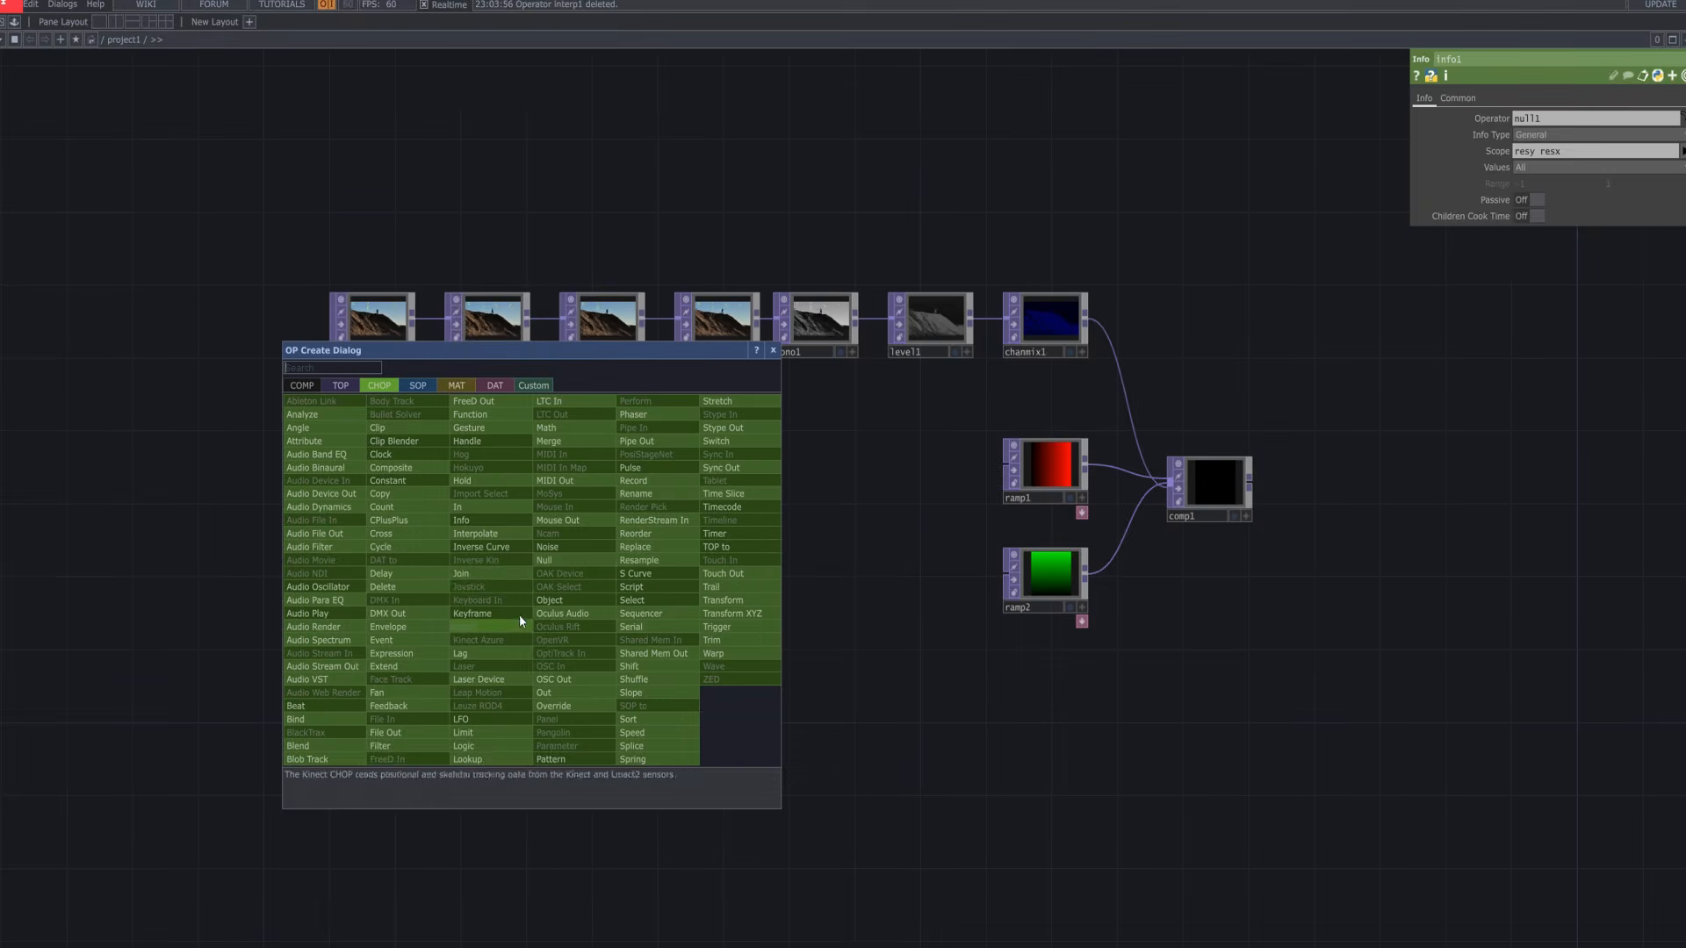
click(578, 430)
click(613, 576)
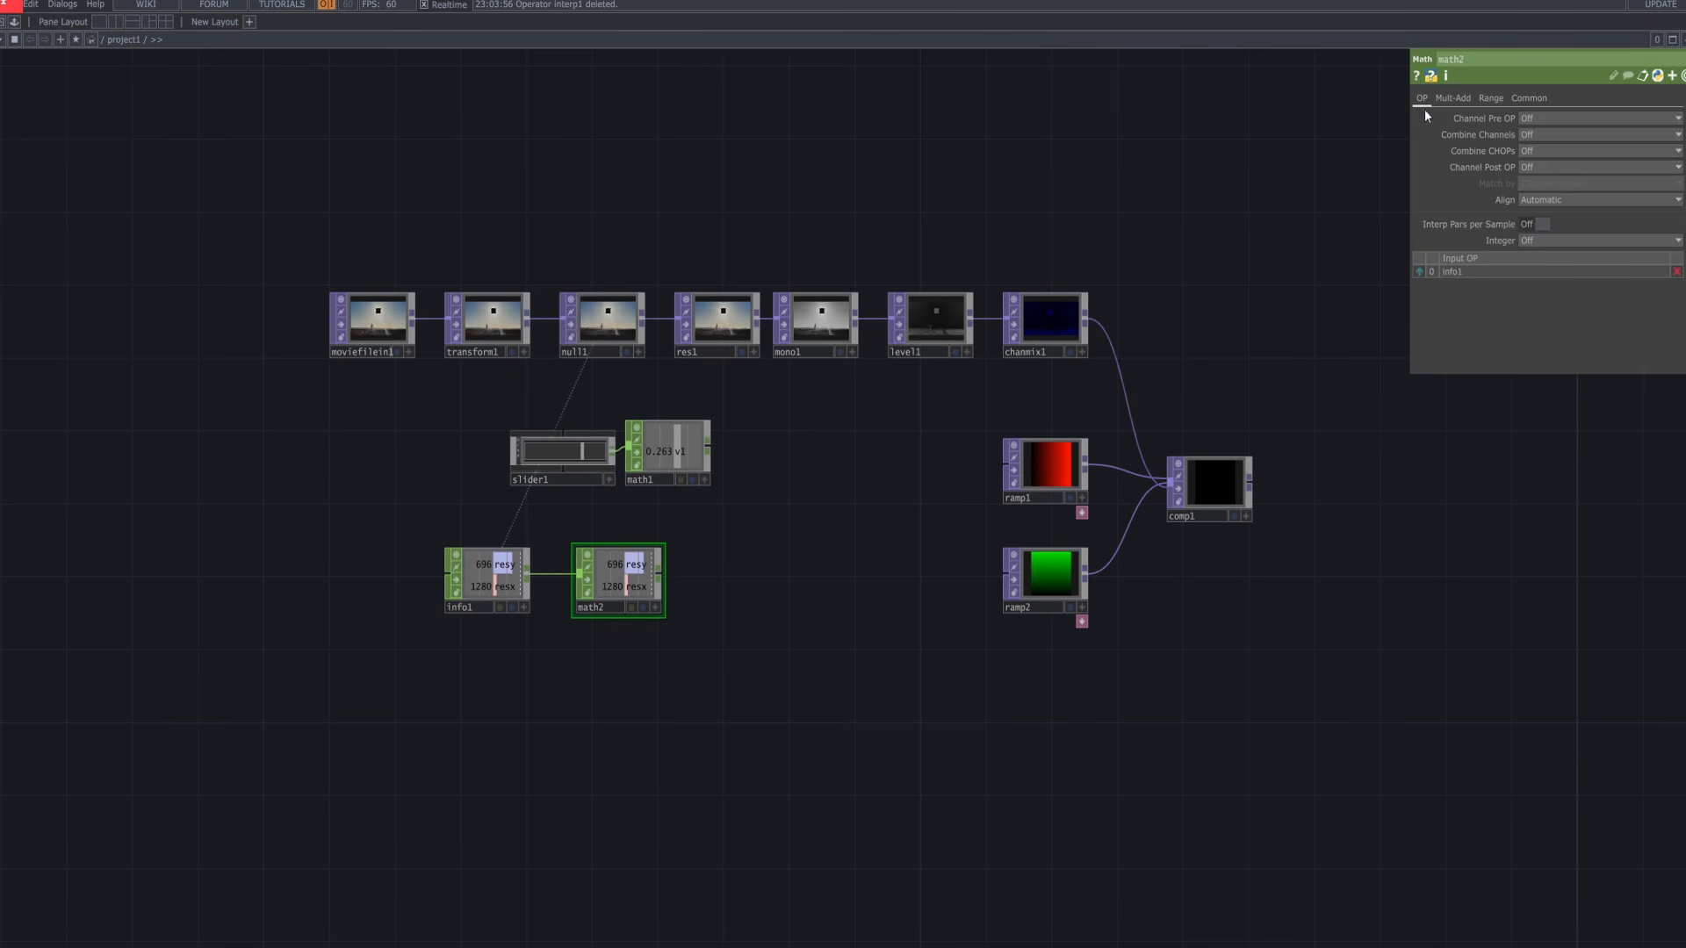
Drive math2's Multiply value with a CHOP reference to math1's v1 channel
click(1453, 98)
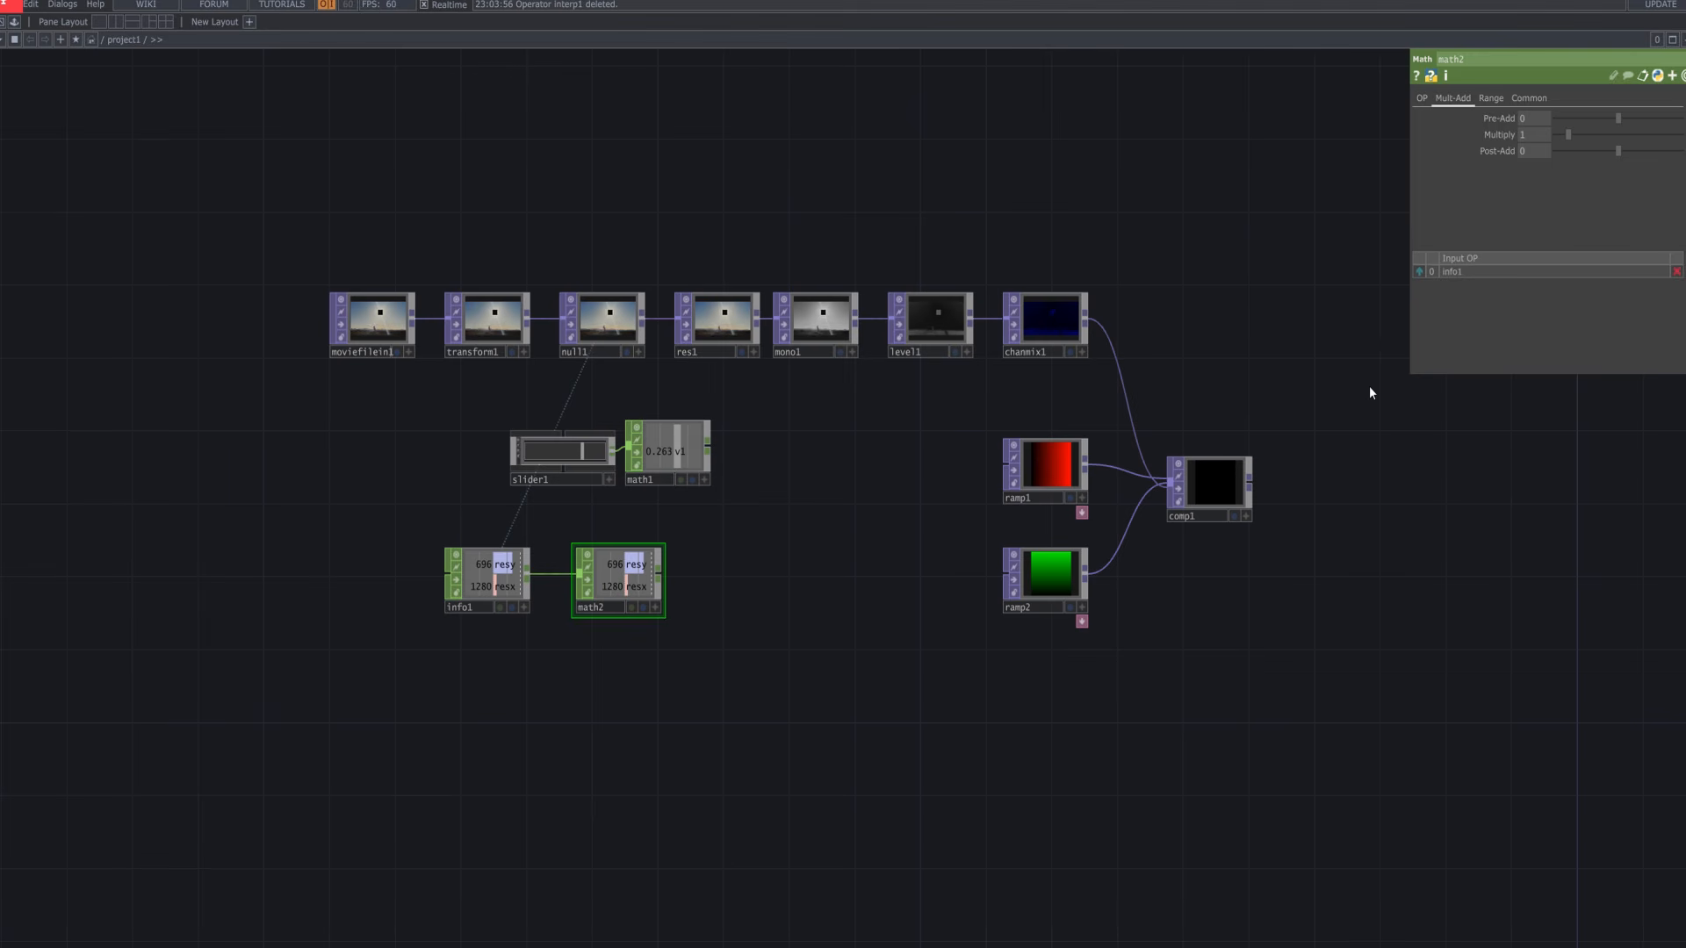
drag(683, 456, 650, 526)
click(704, 480)
drag(677, 433, 1528, 134)
click(1547, 129)
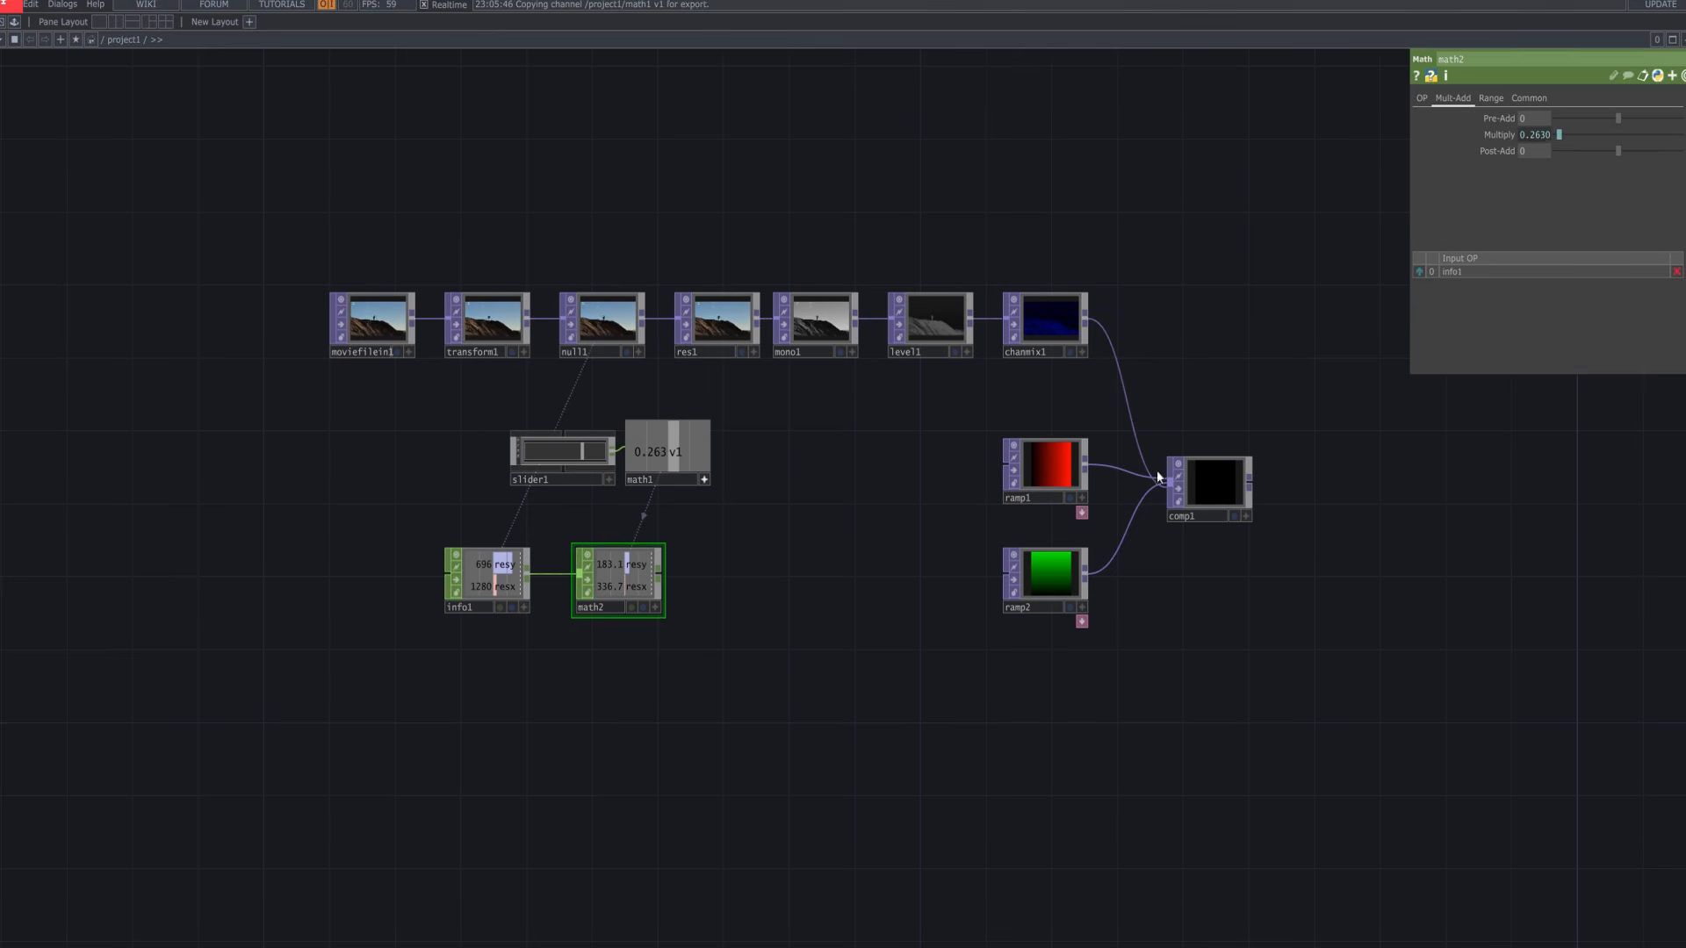
Add a Null CHOP to math2's output and place it beside math2
click(1503, 137)
key(Tab)
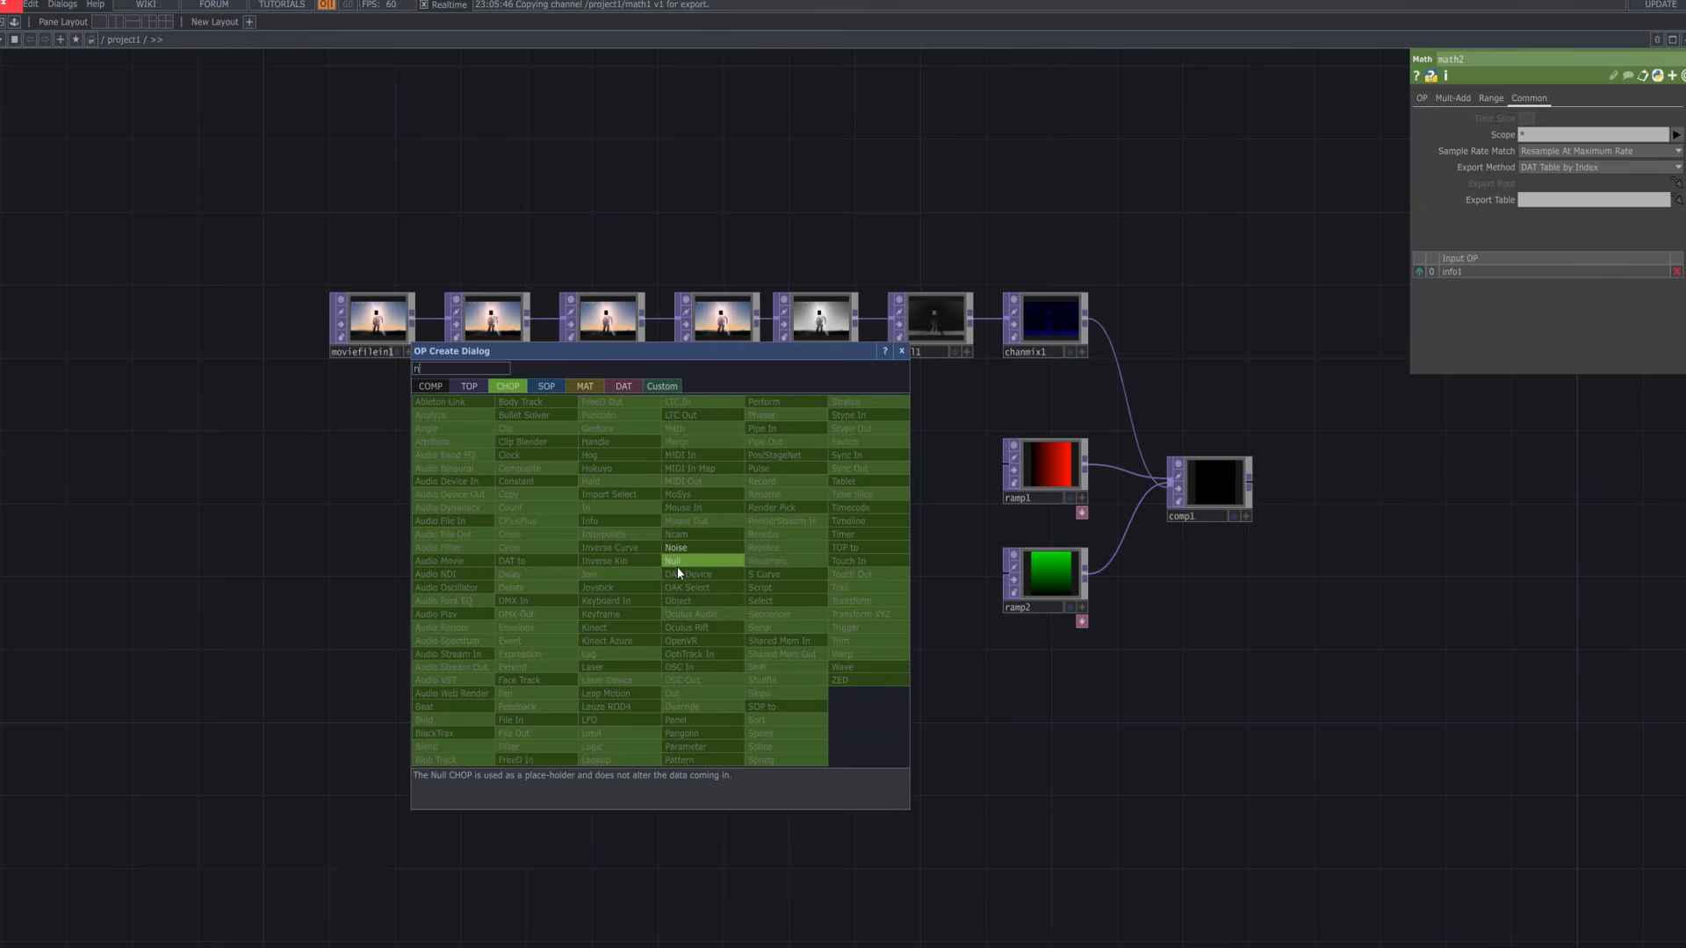
click(677, 566)
click(744, 581)
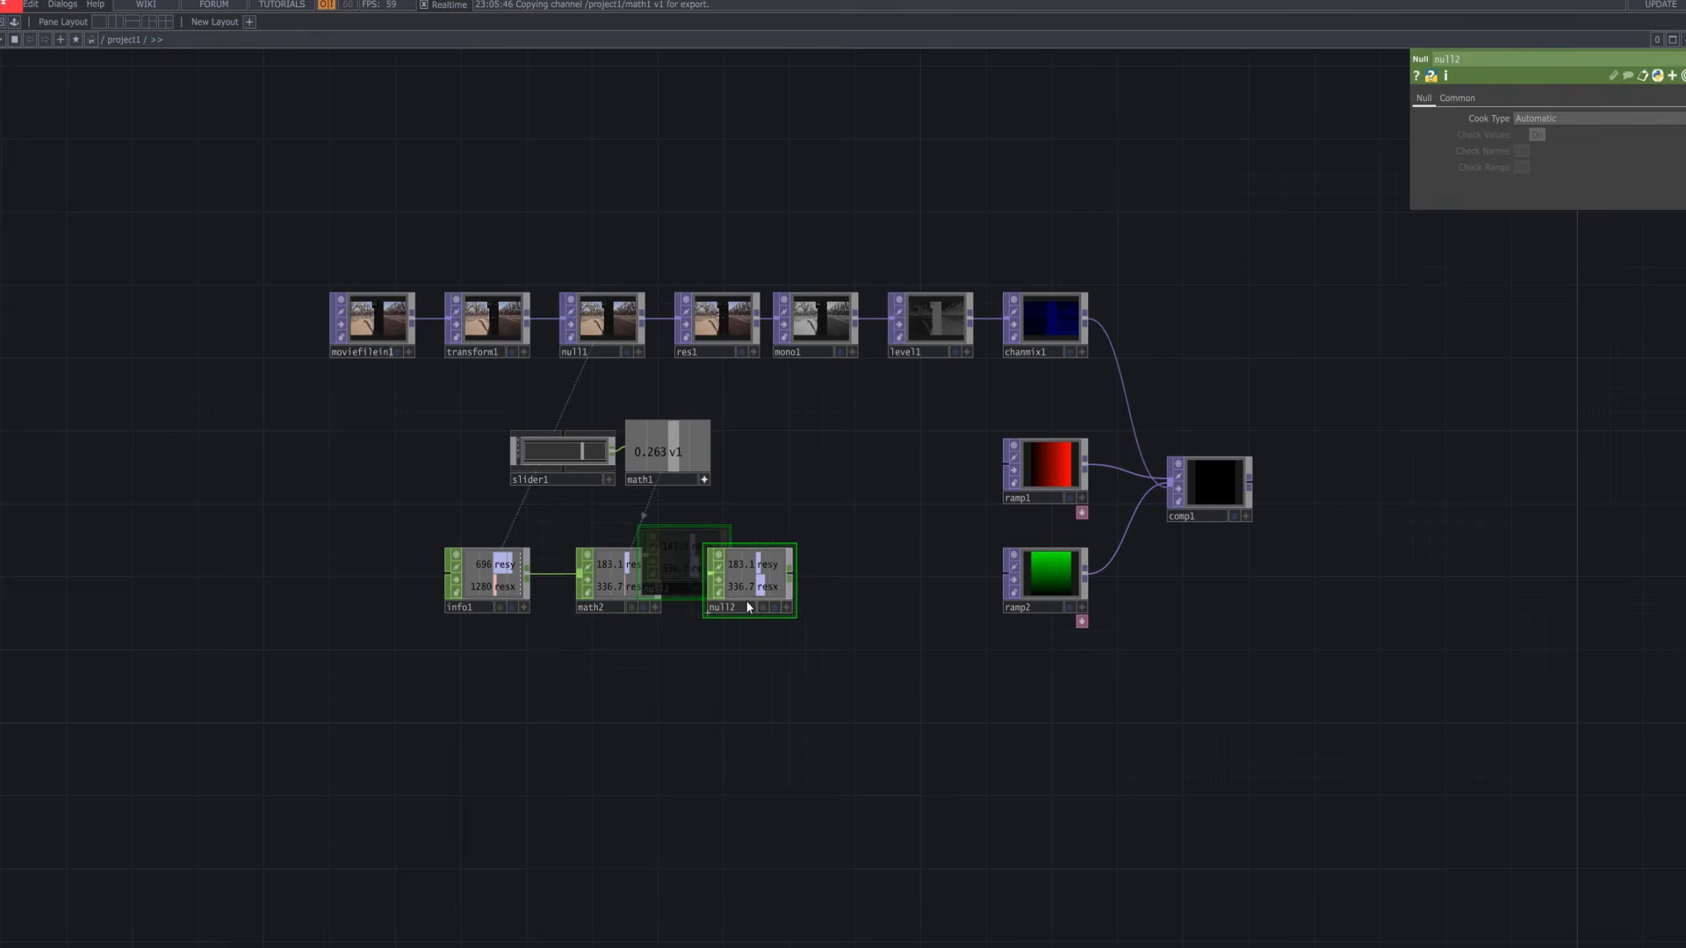
Set the Output Resolution of the res1 operator to Custom Resolution
click(717, 324)
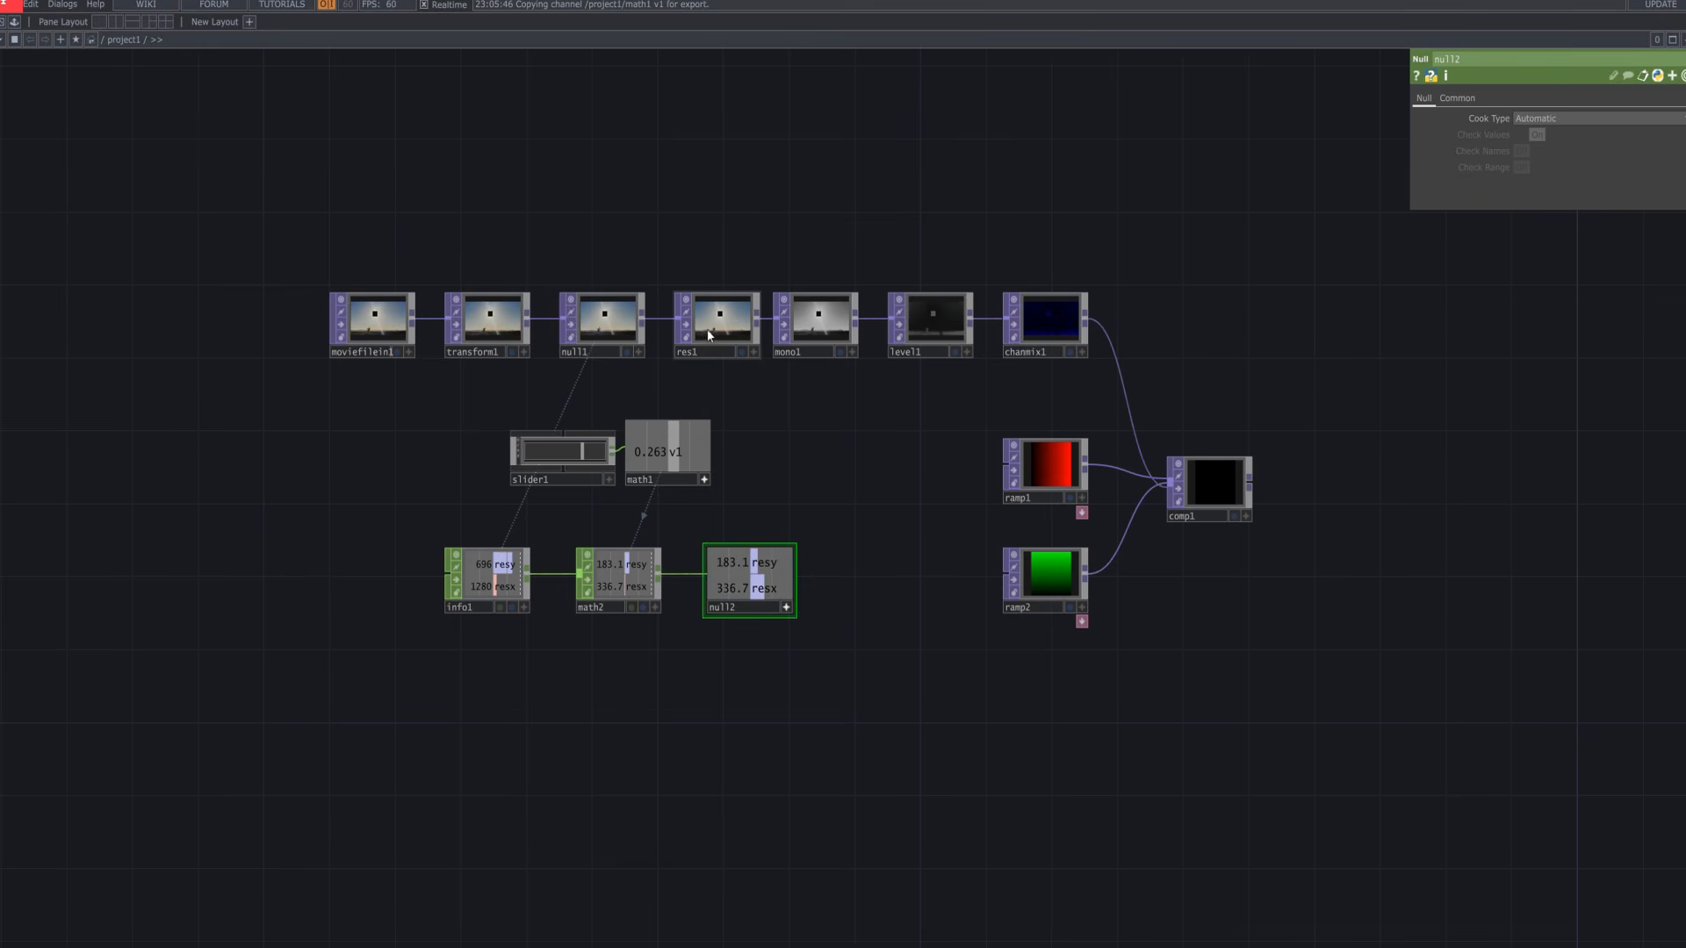
click(1635, 119)
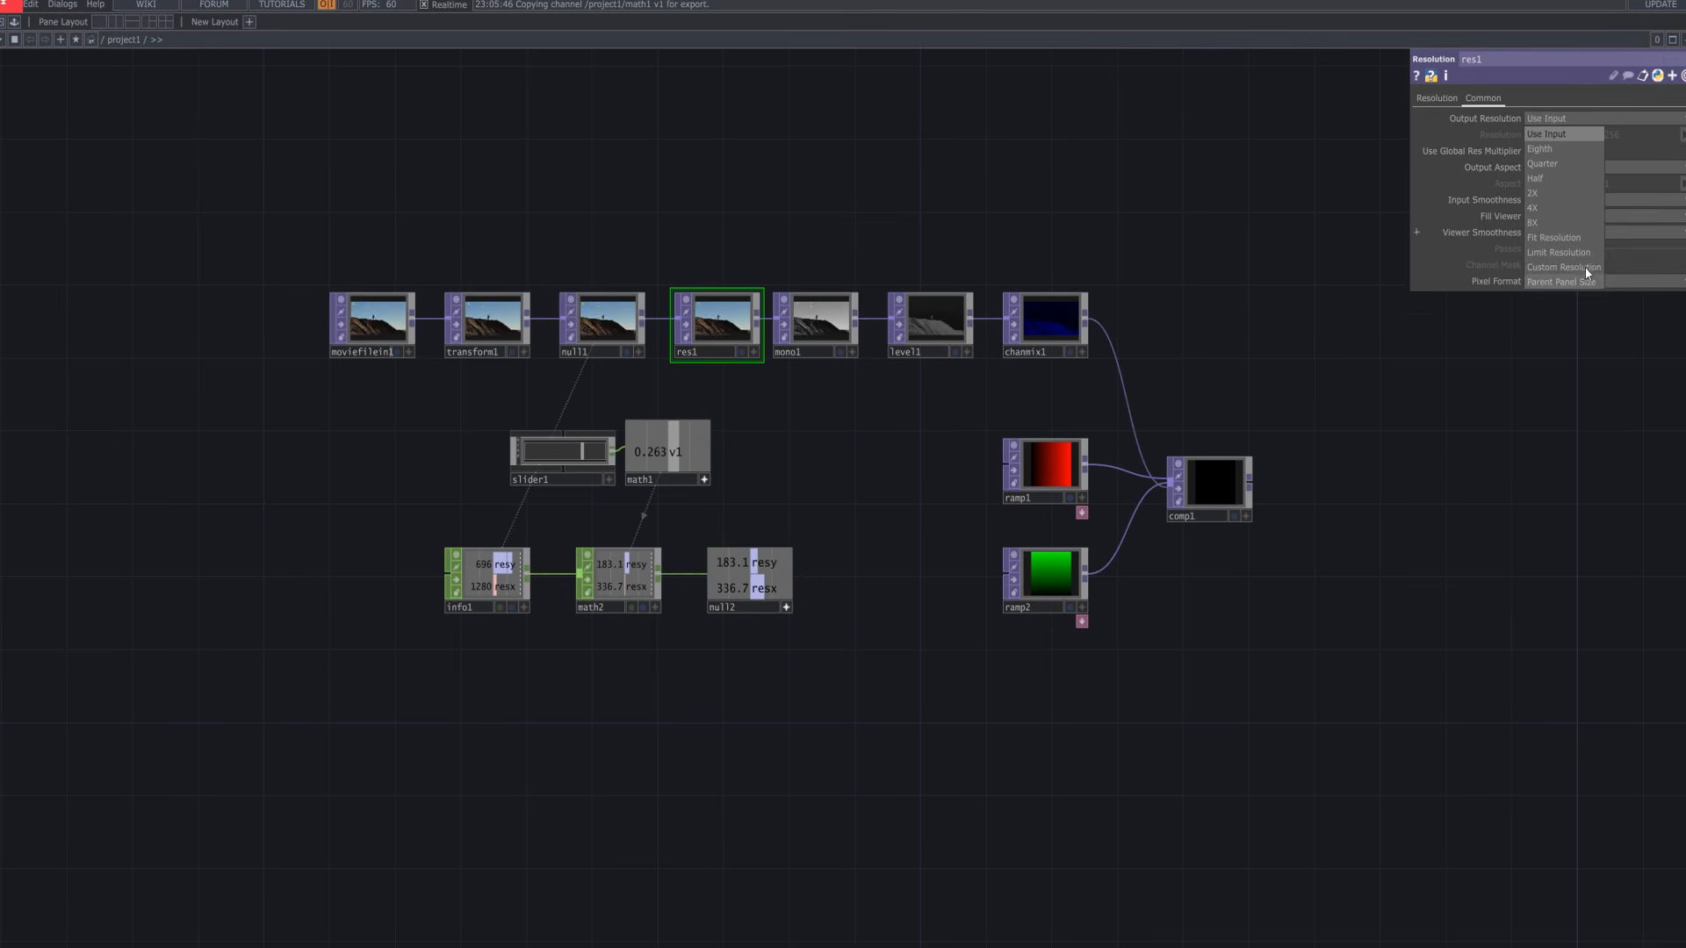
click(1584, 266)
click(1682, 134)
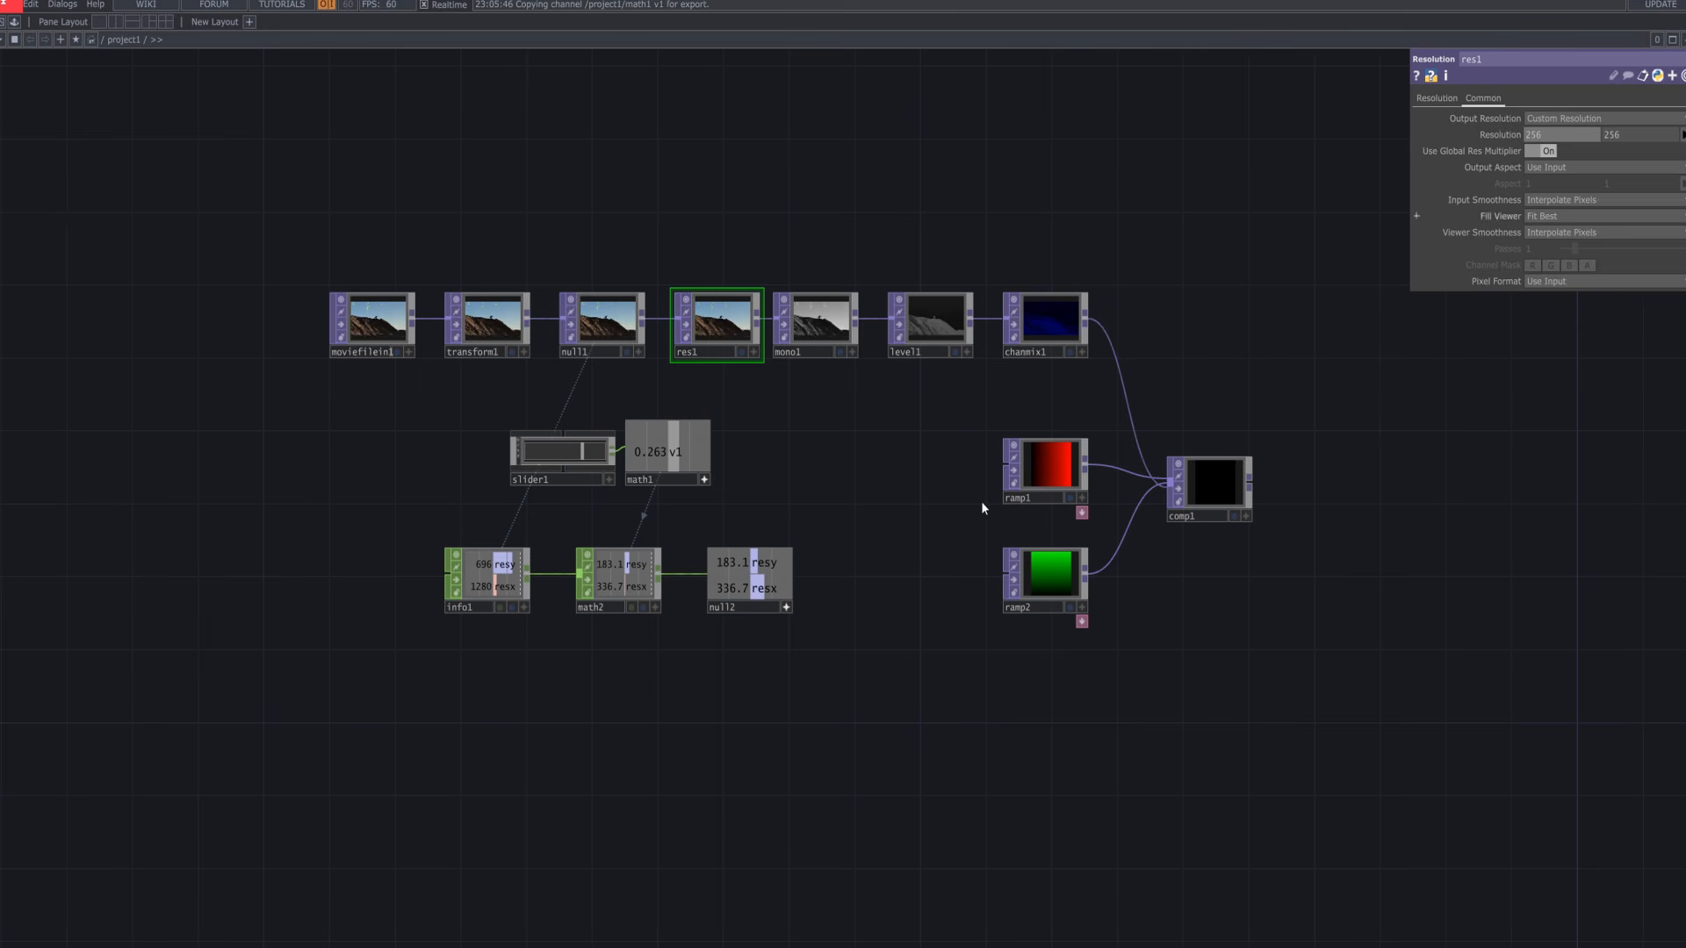
Link res1's resolution width and height to null2's resx and resy channels as CHOP references
drag(767, 593, 1547, 135)
click(1578, 130)
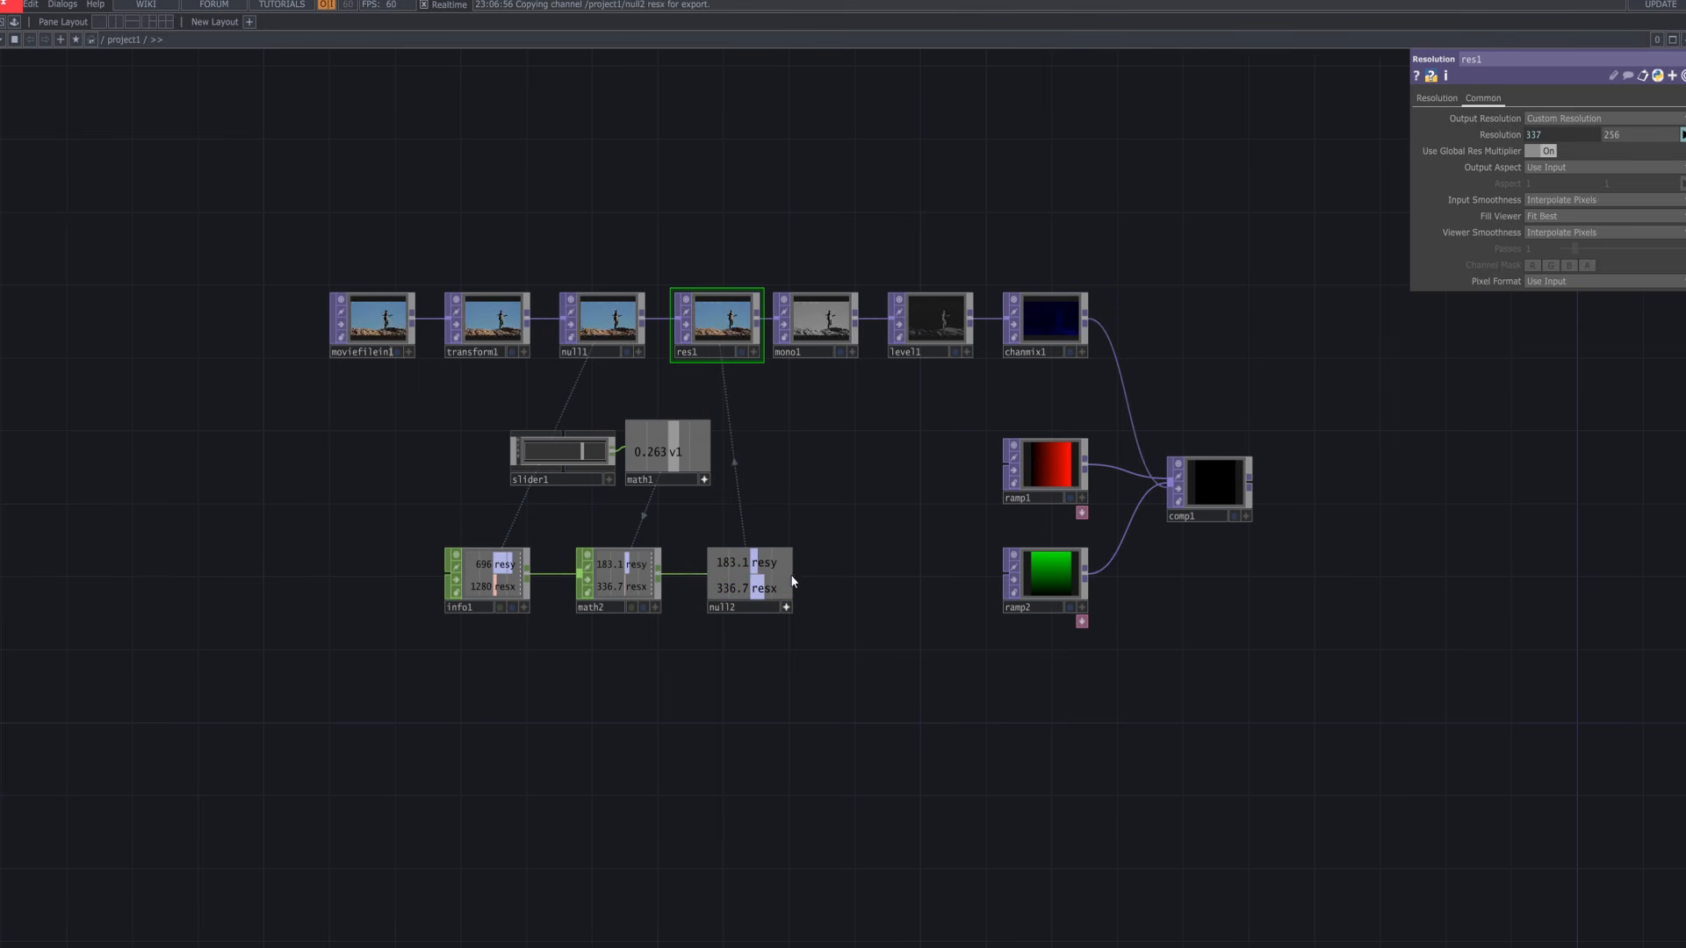
drag(764, 563, 1627, 133)
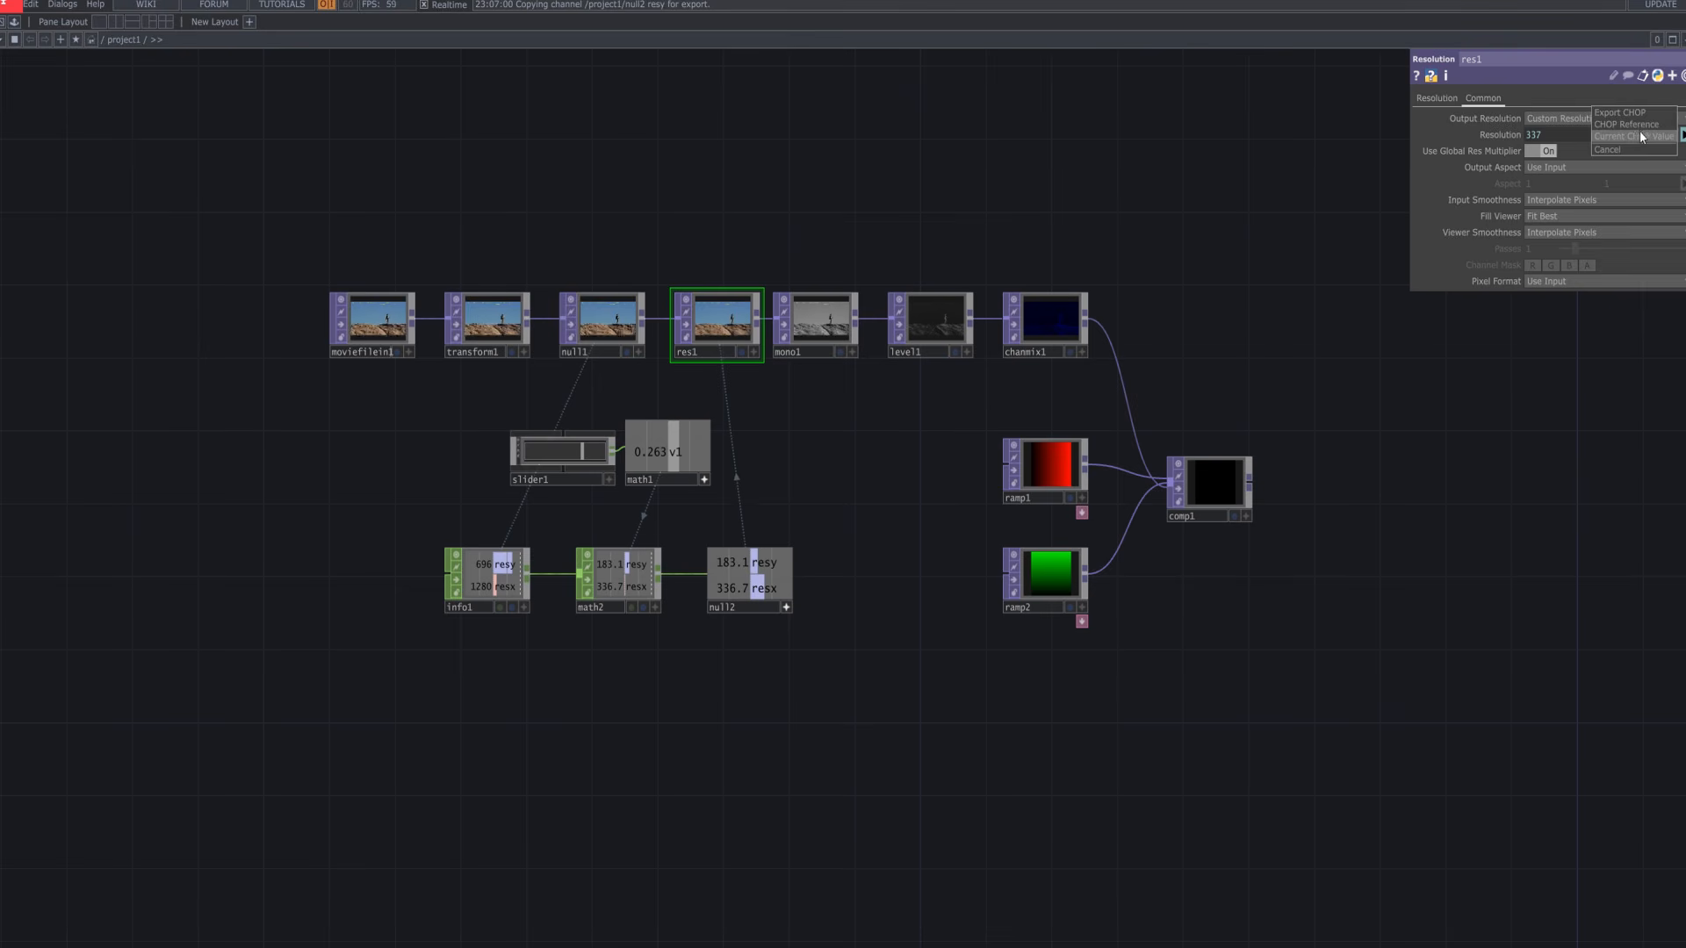
click(1648, 129)
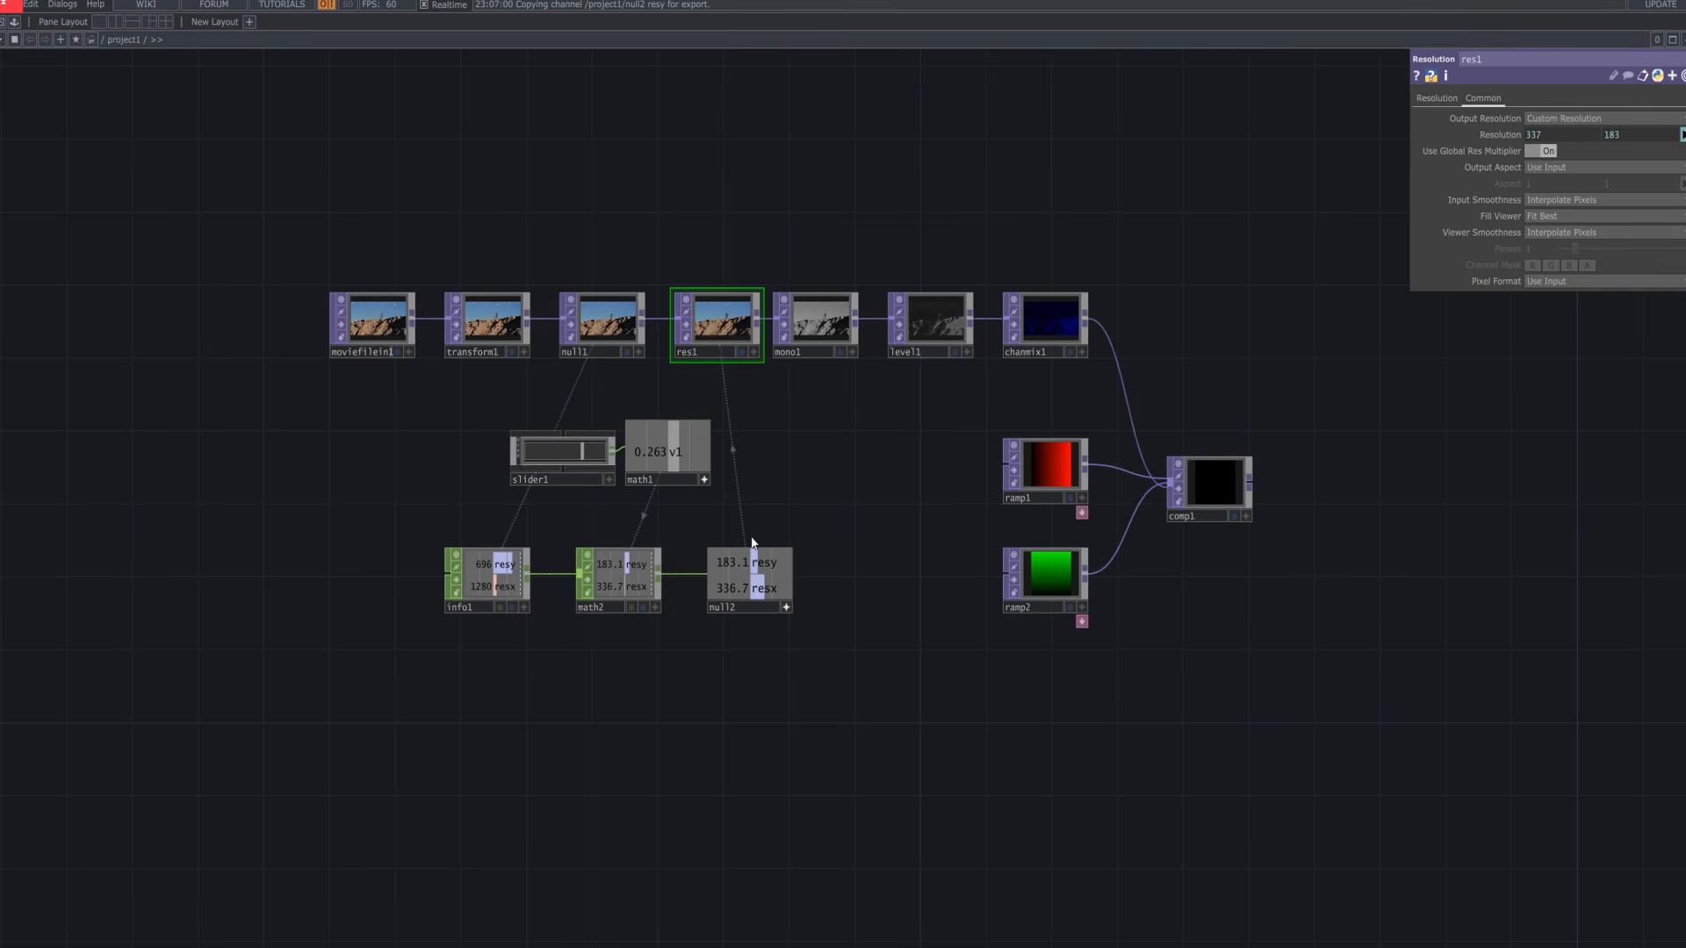
Add a Math CHOP after null2 and set its Combine Channels to Divide
click(786, 607)
right_click(689, 533)
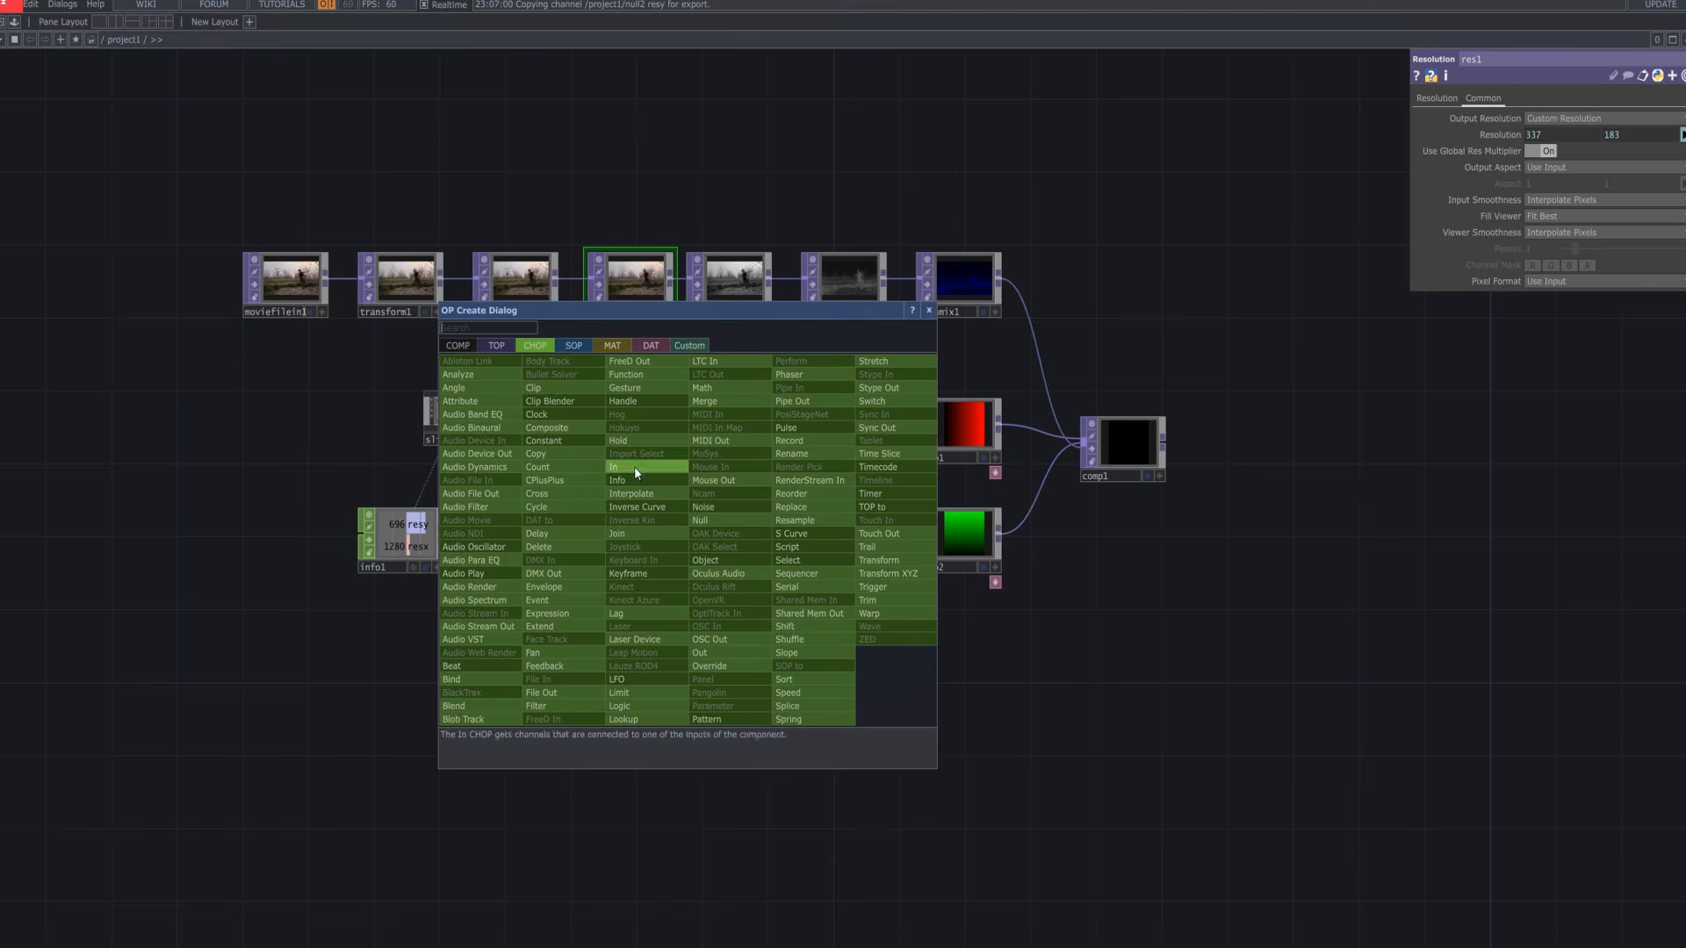
click(719, 388)
click(736, 534)
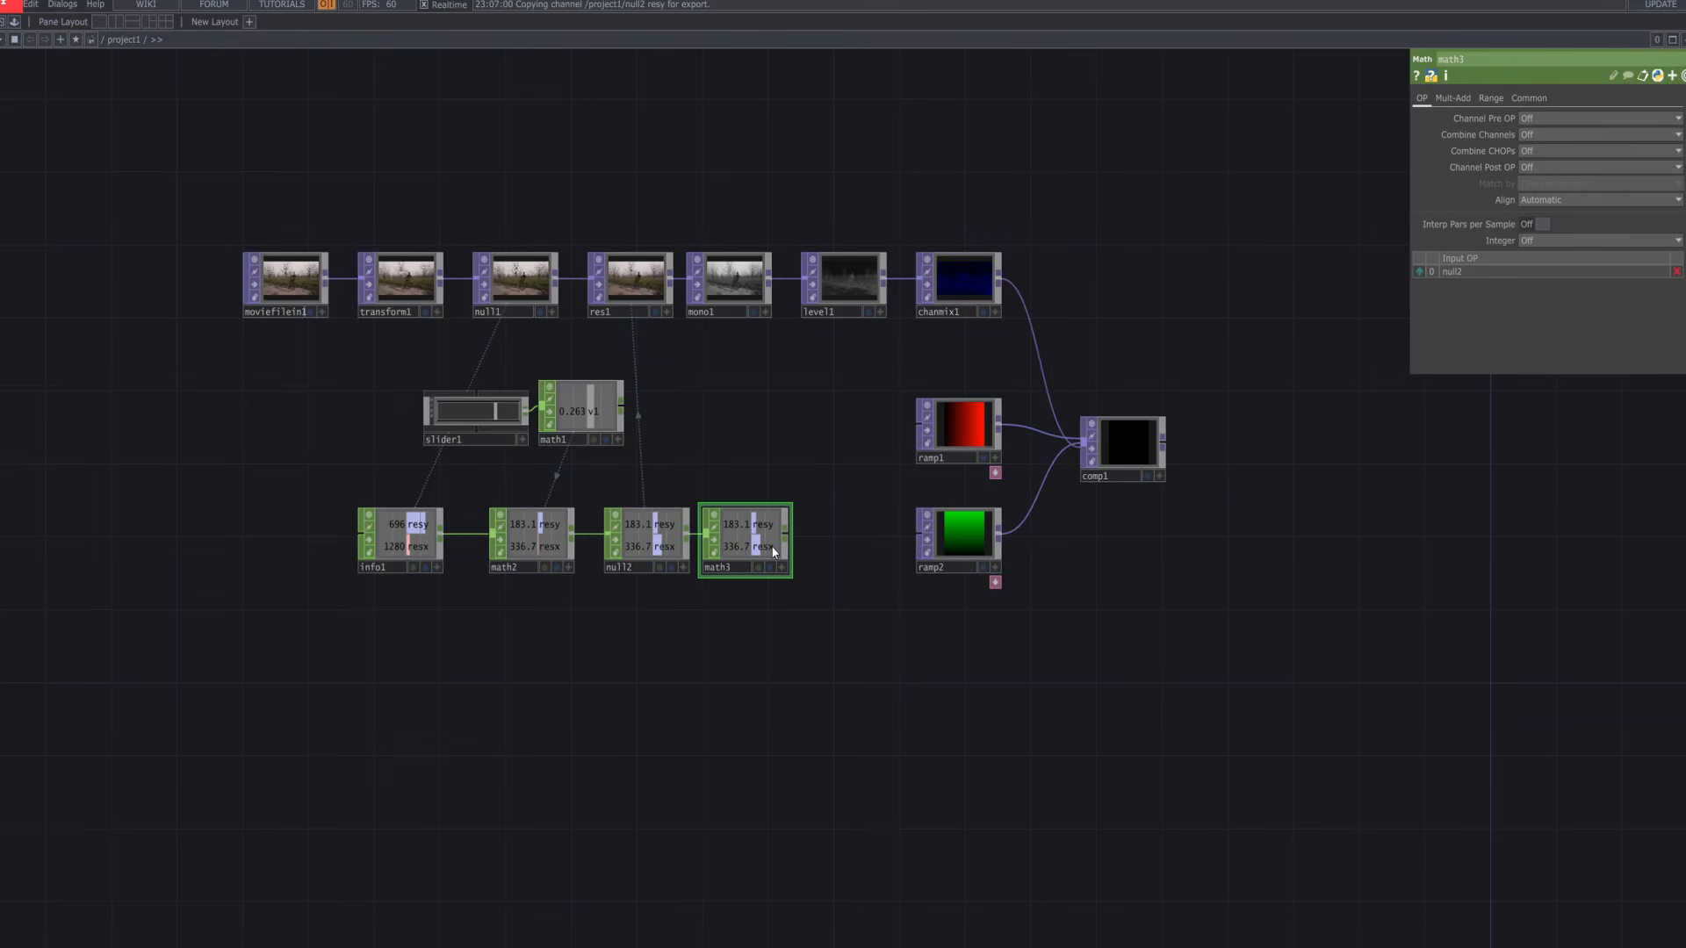
click(1544, 151)
click(1552, 213)
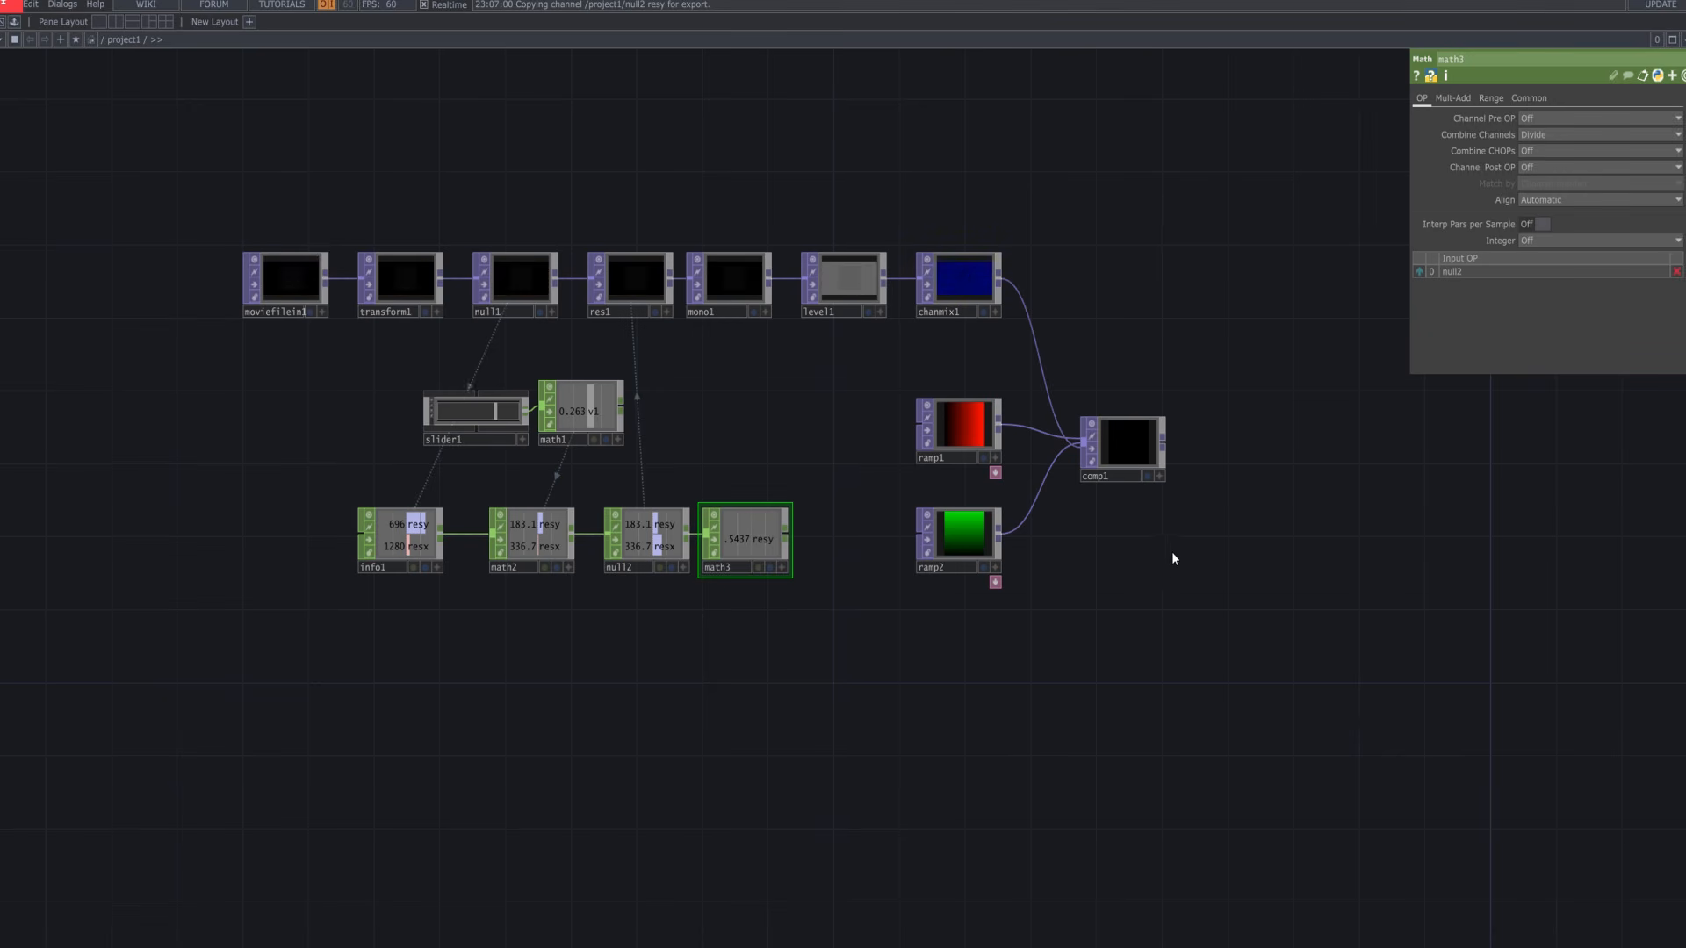
click(1491, 99)
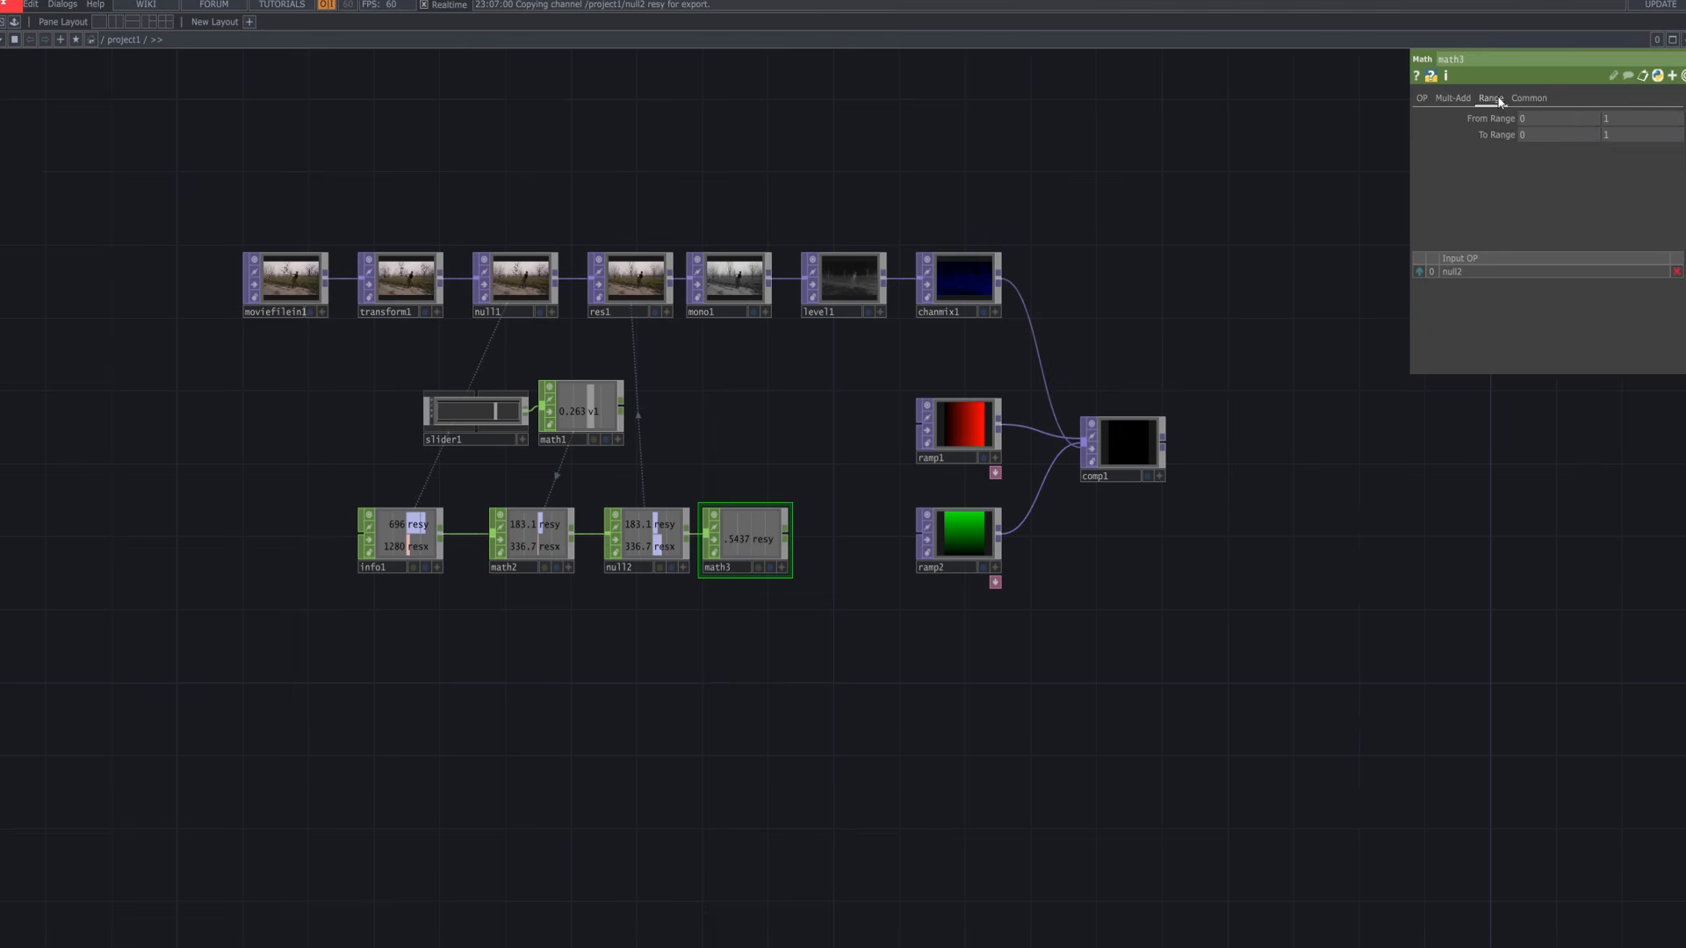
click(1529, 99)
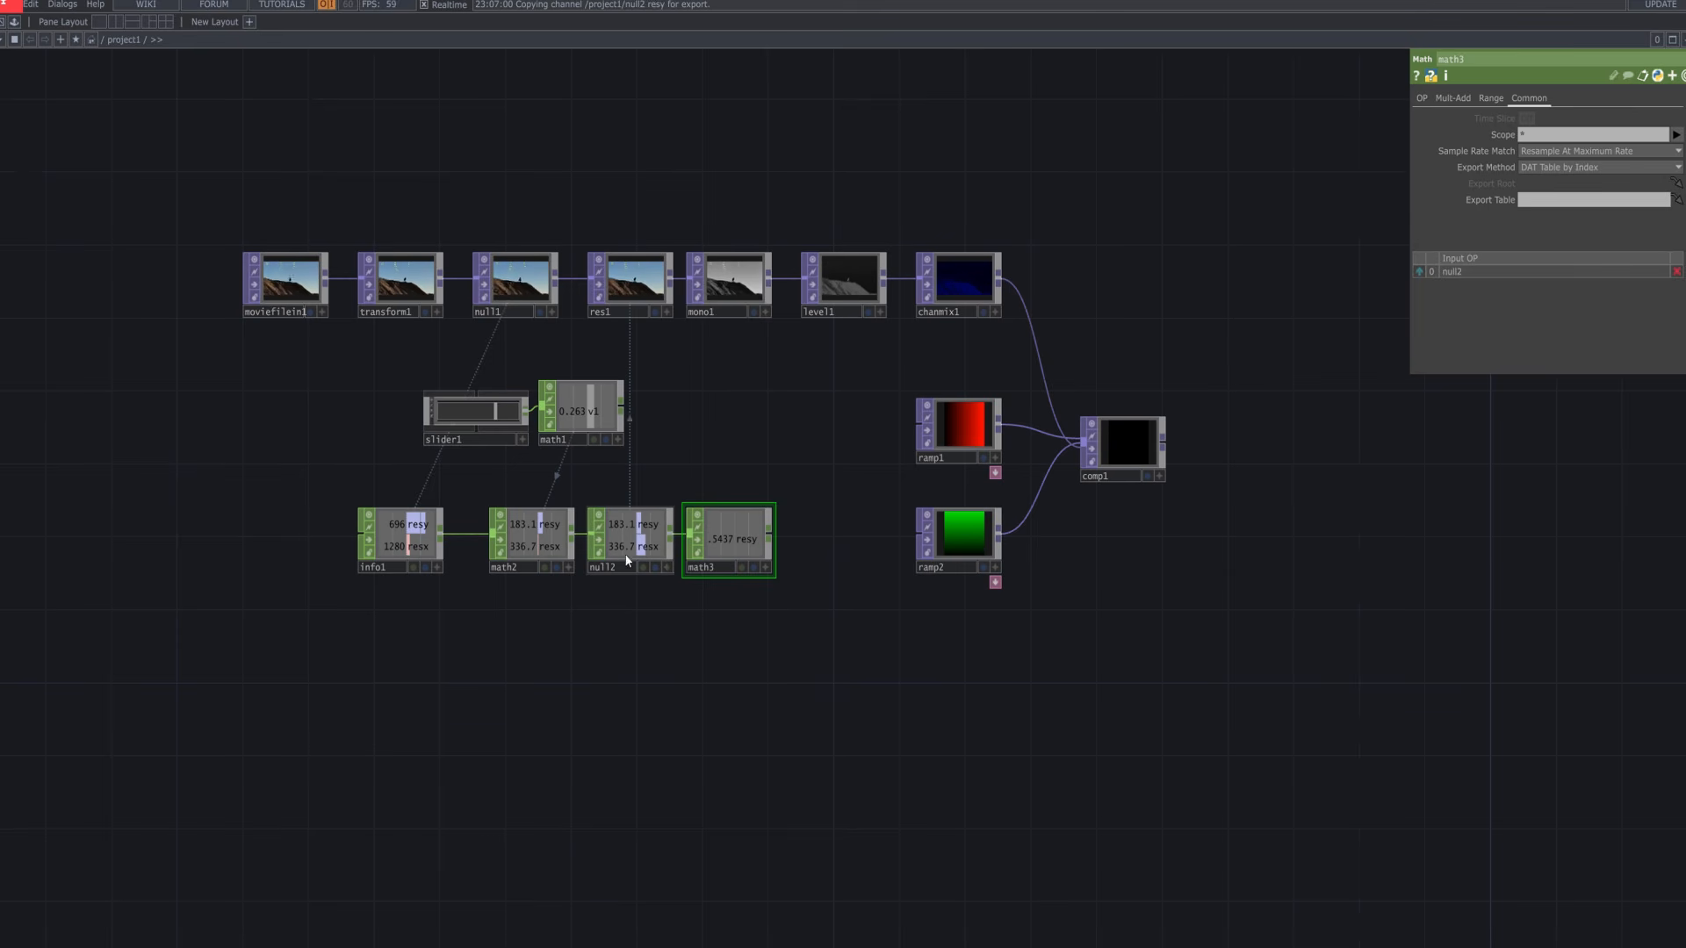
Link ramp1's resolution width and height to null2's resx and resy channels
click(667, 567)
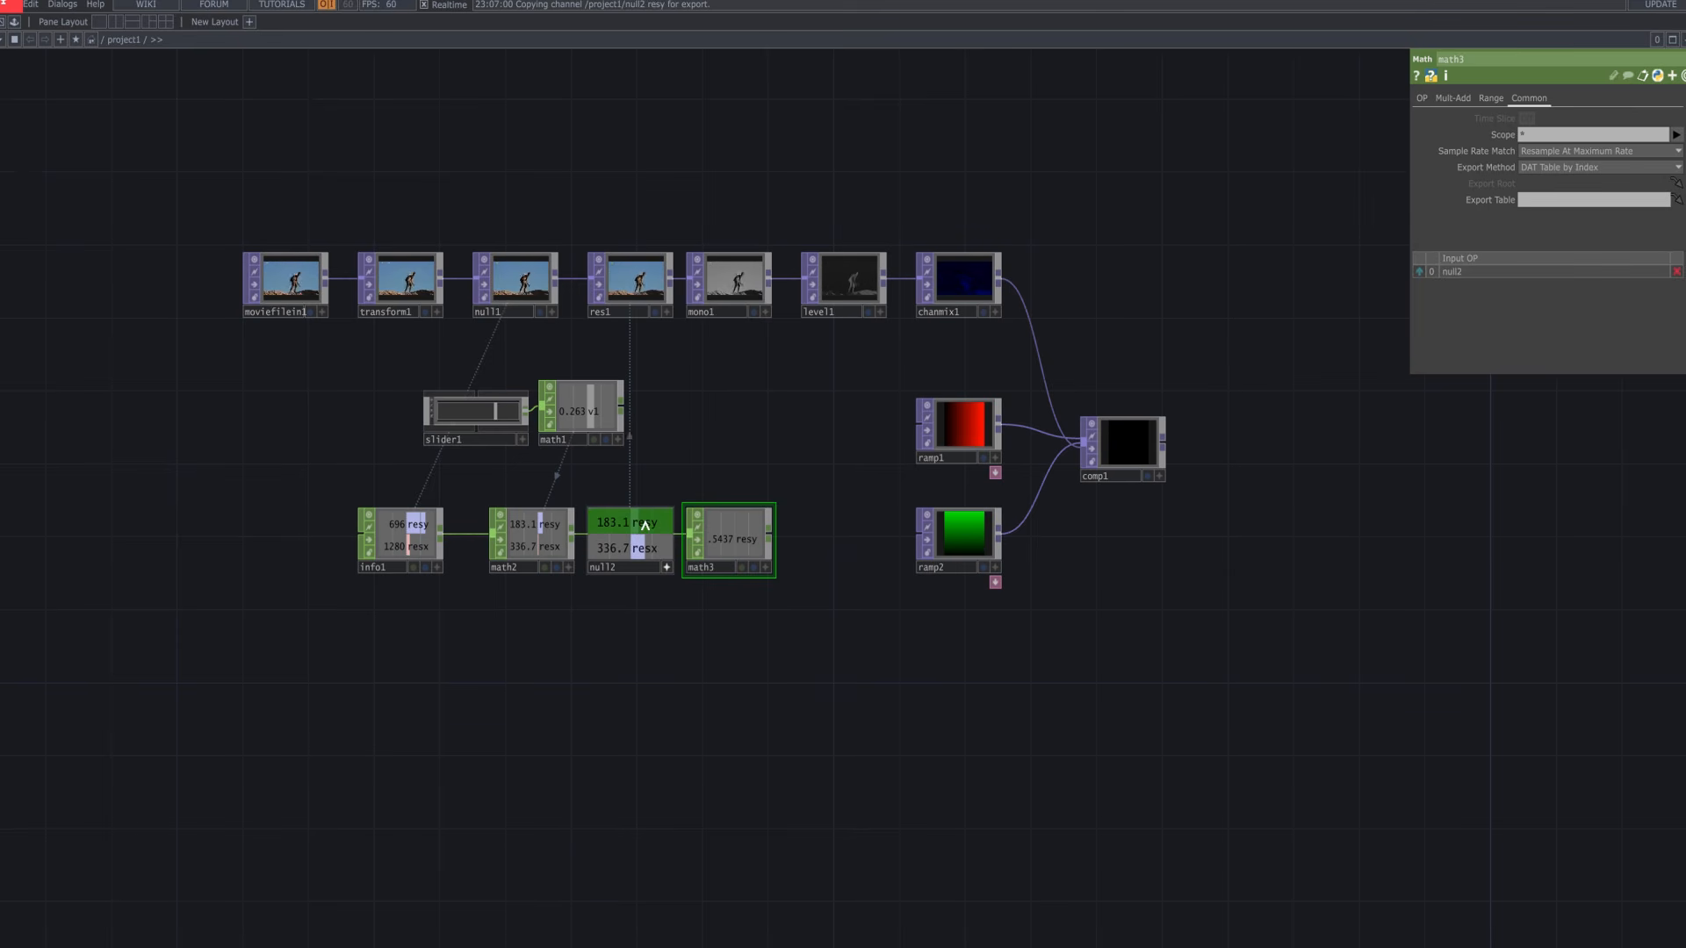
click(957, 427)
click(1521, 100)
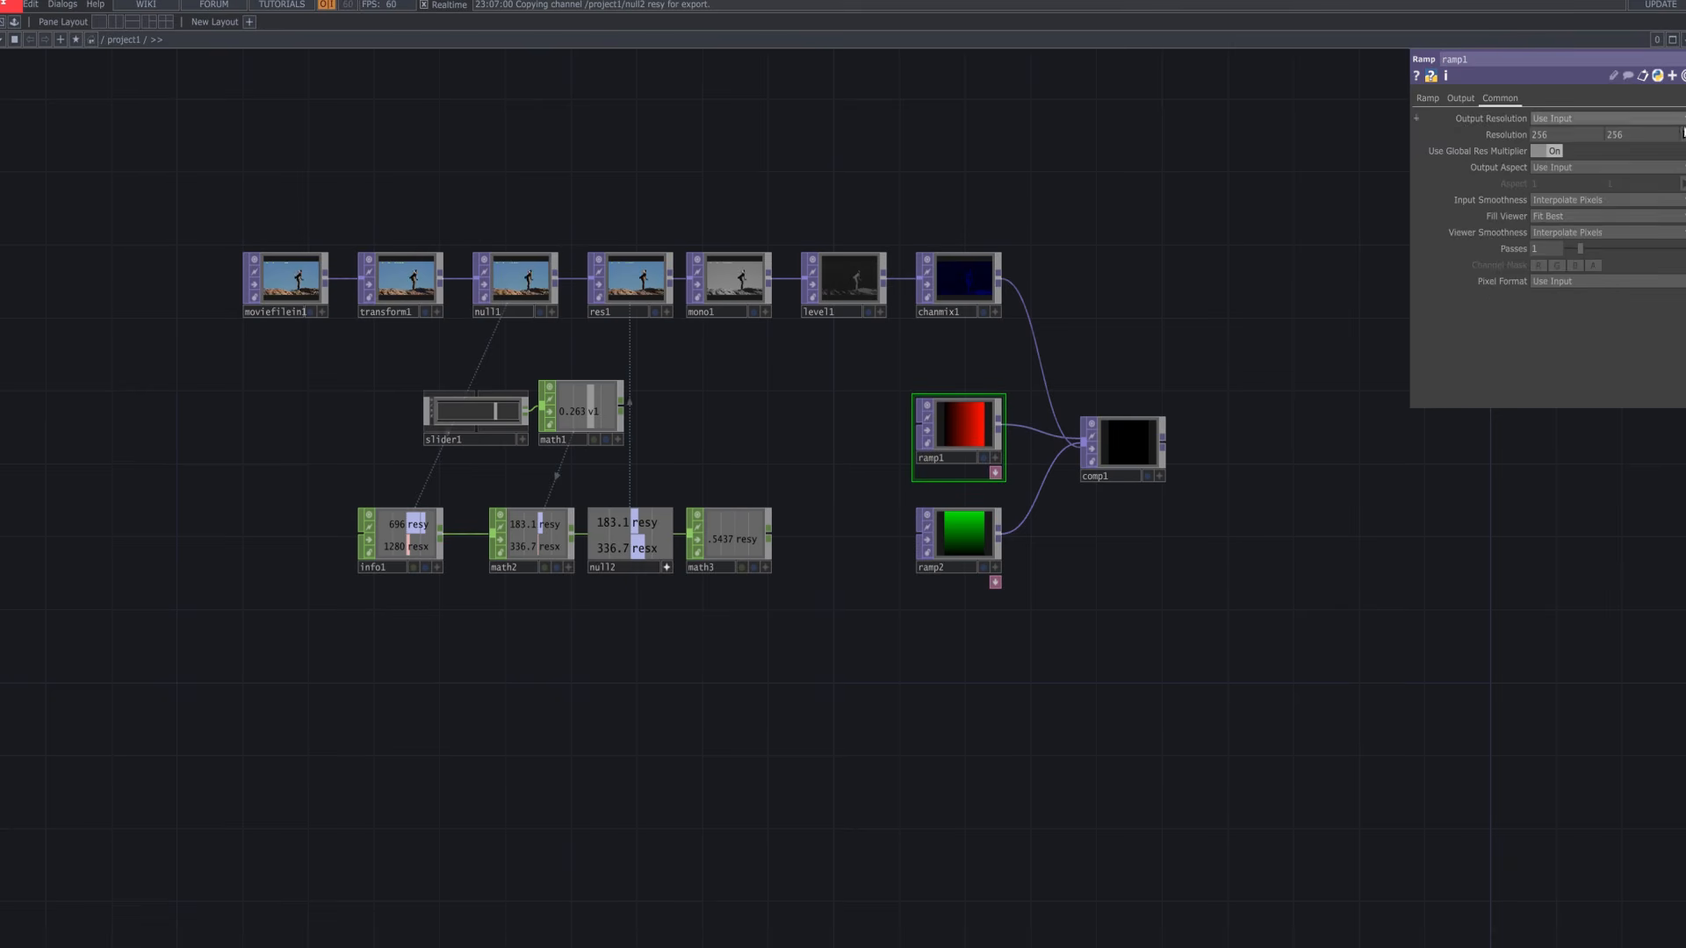
drag(629, 555, 1545, 134)
click(1573, 128)
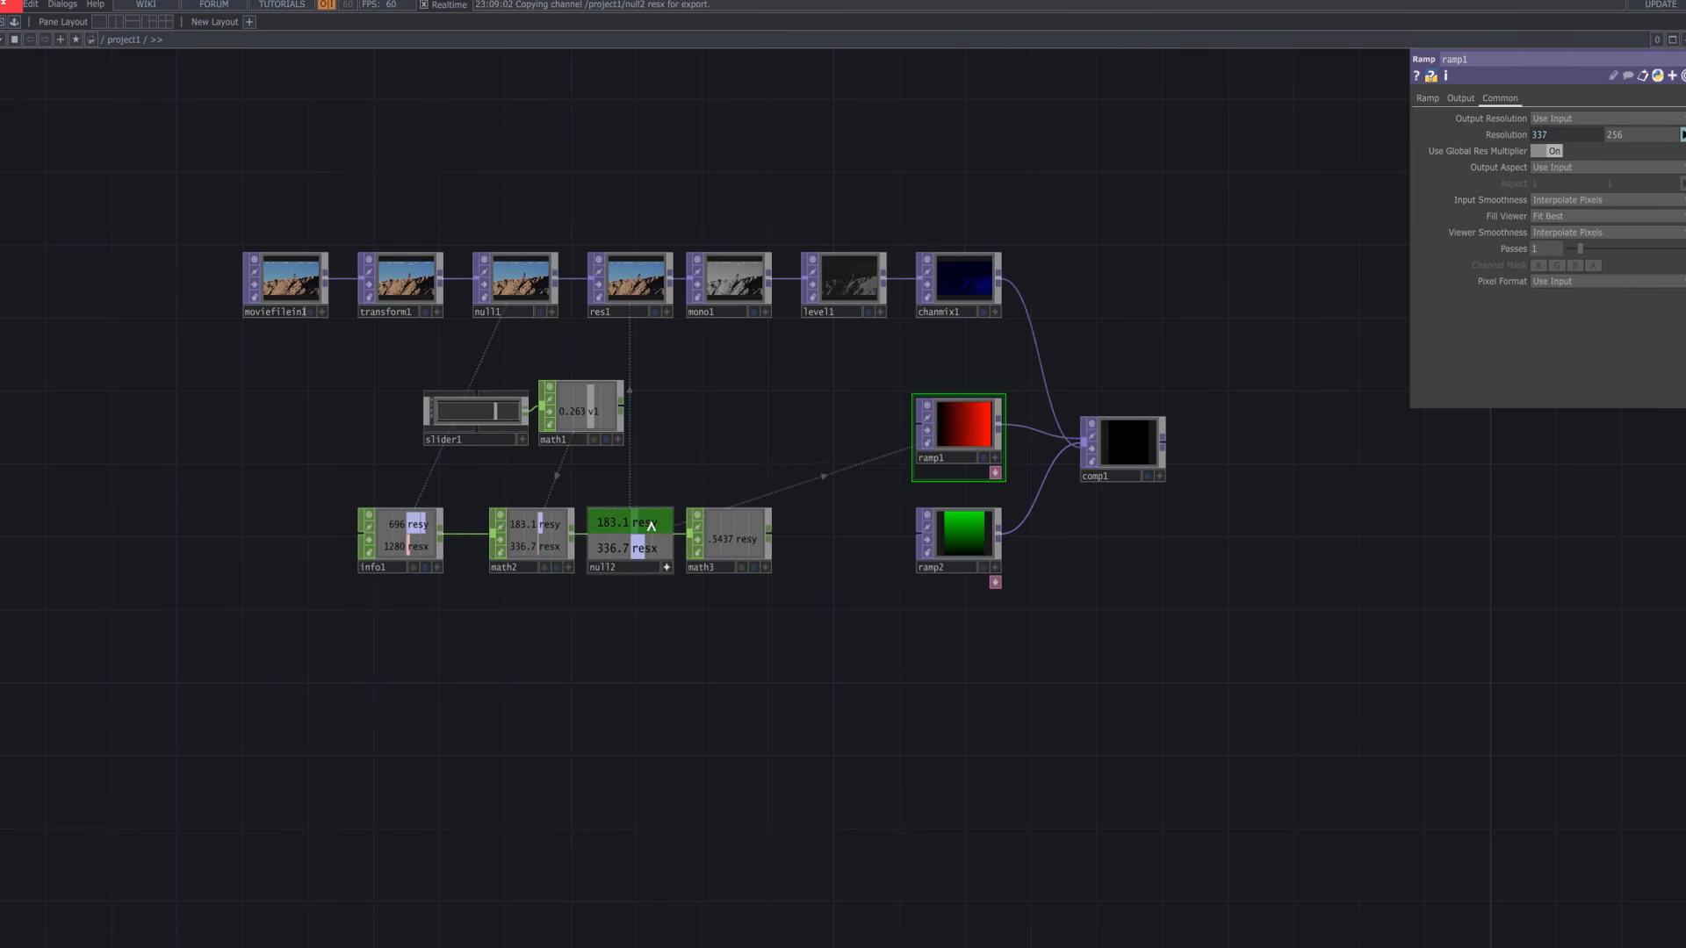
drag(644, 522, 1639, 131)
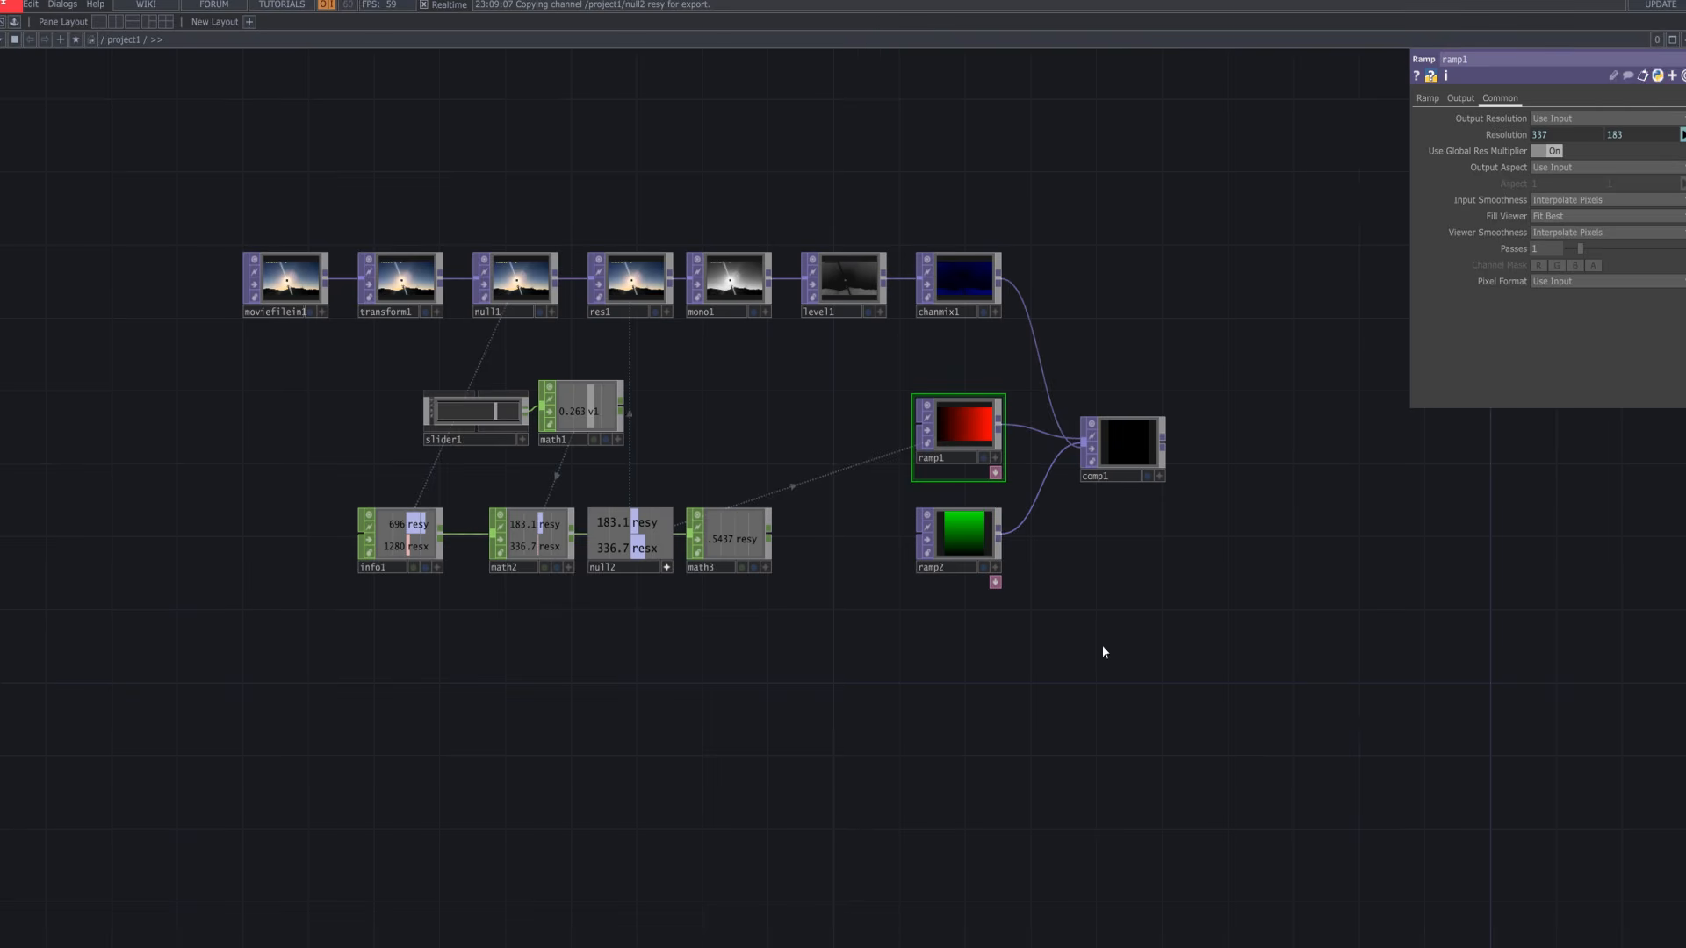
Link ramp2's resolution width and height to null2's resx and resy channels
click(961, 533)
click(1500, 98)
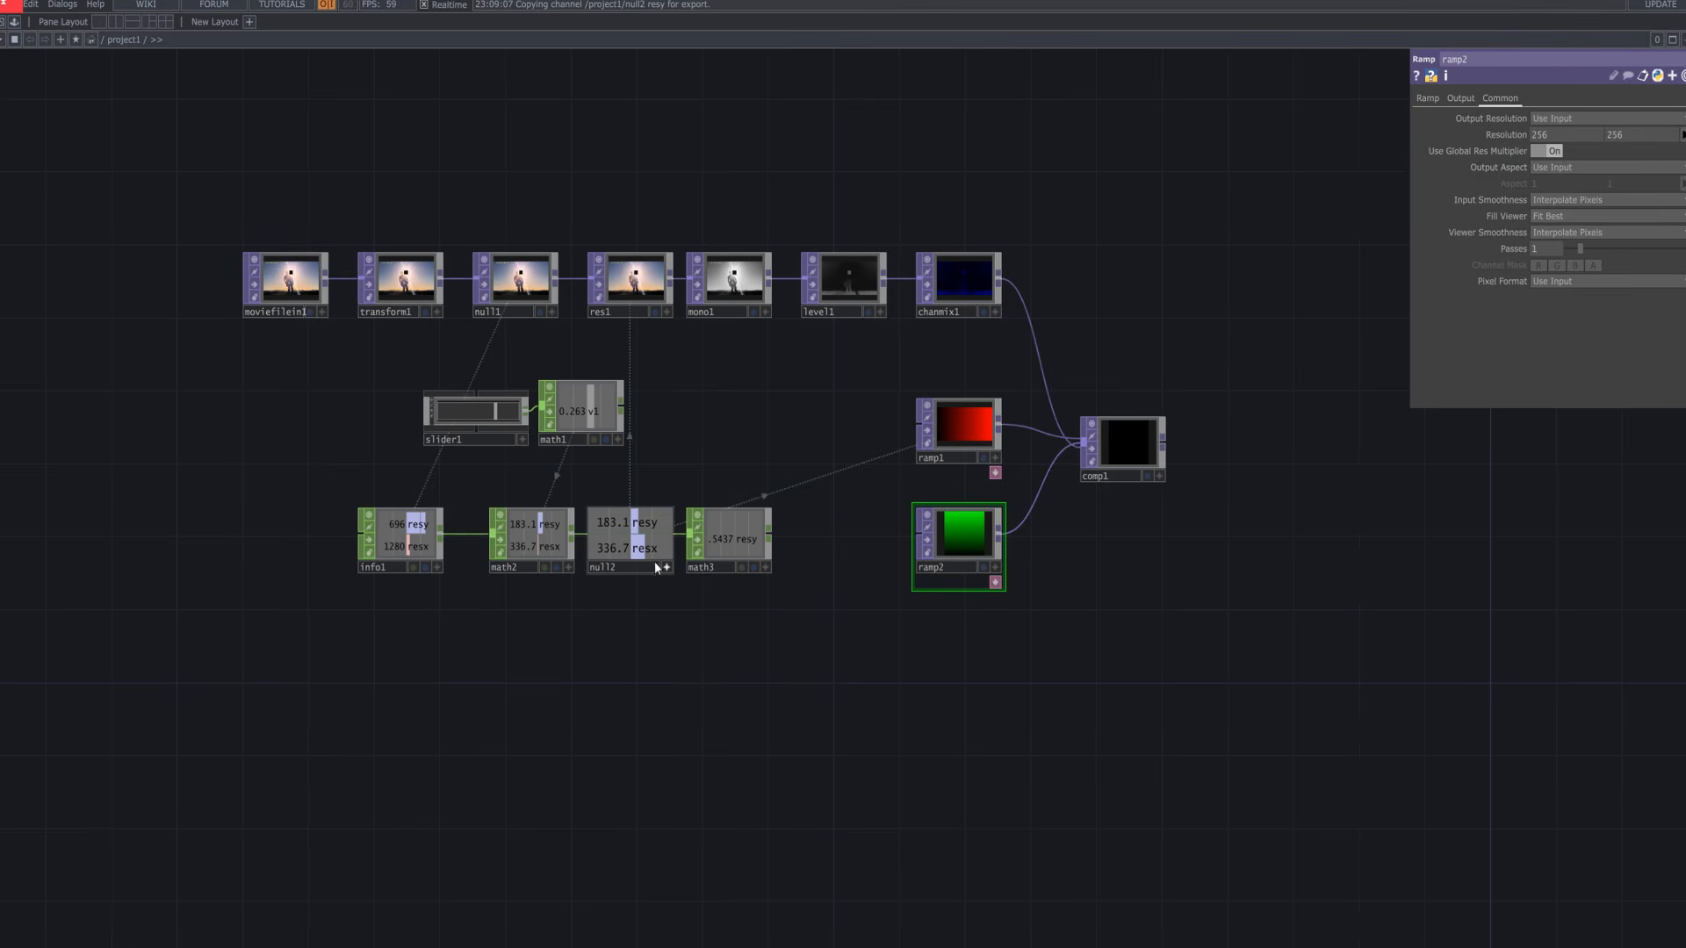
drag(647, 555, 1552, 135)
click(1559, 131)
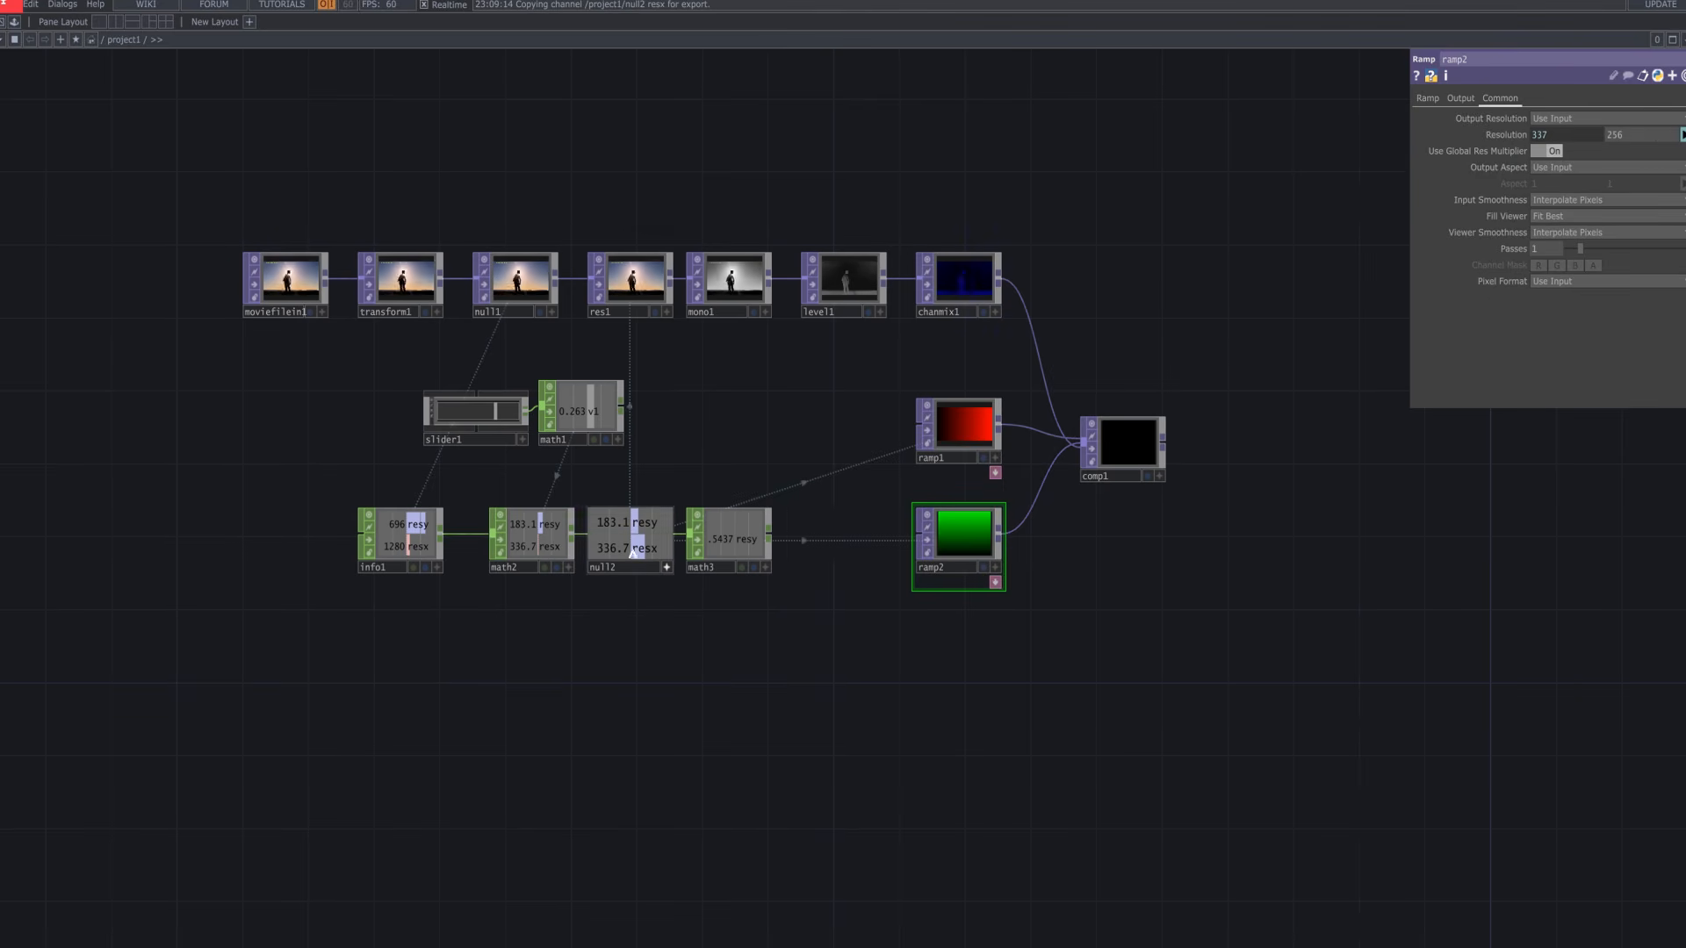
drag(641, 523, 1622, 138)
click(1625, 133)
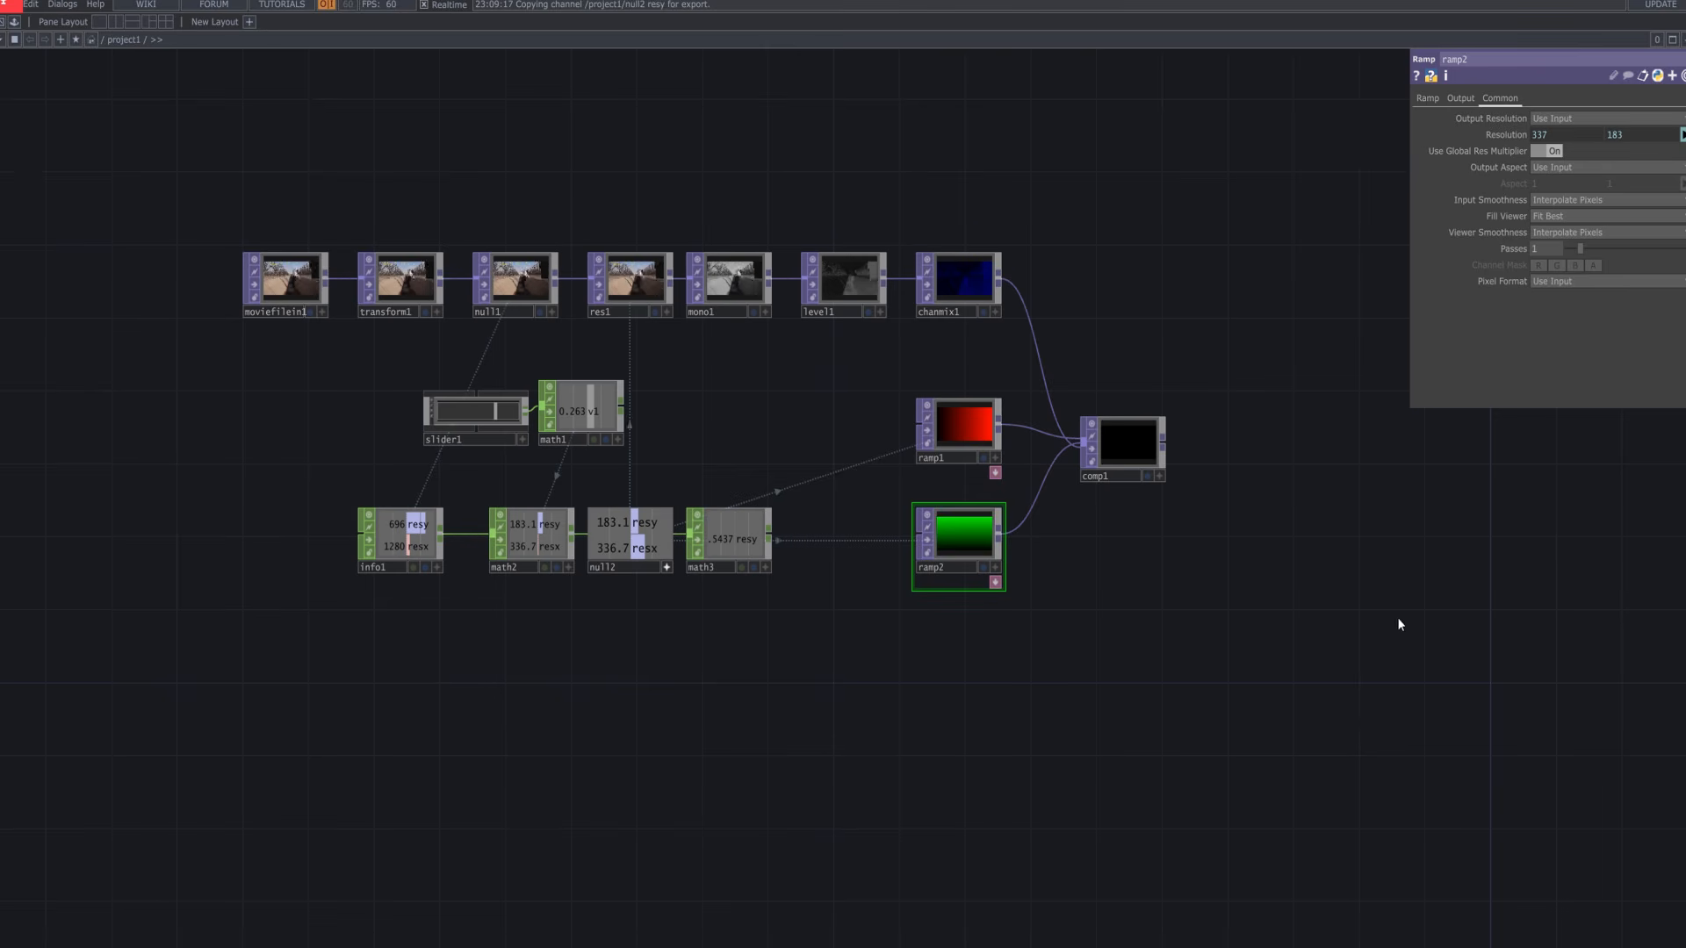
Set comp1's Operation to Add and move the operator slightly down between the two ramps
click(1105, 446)
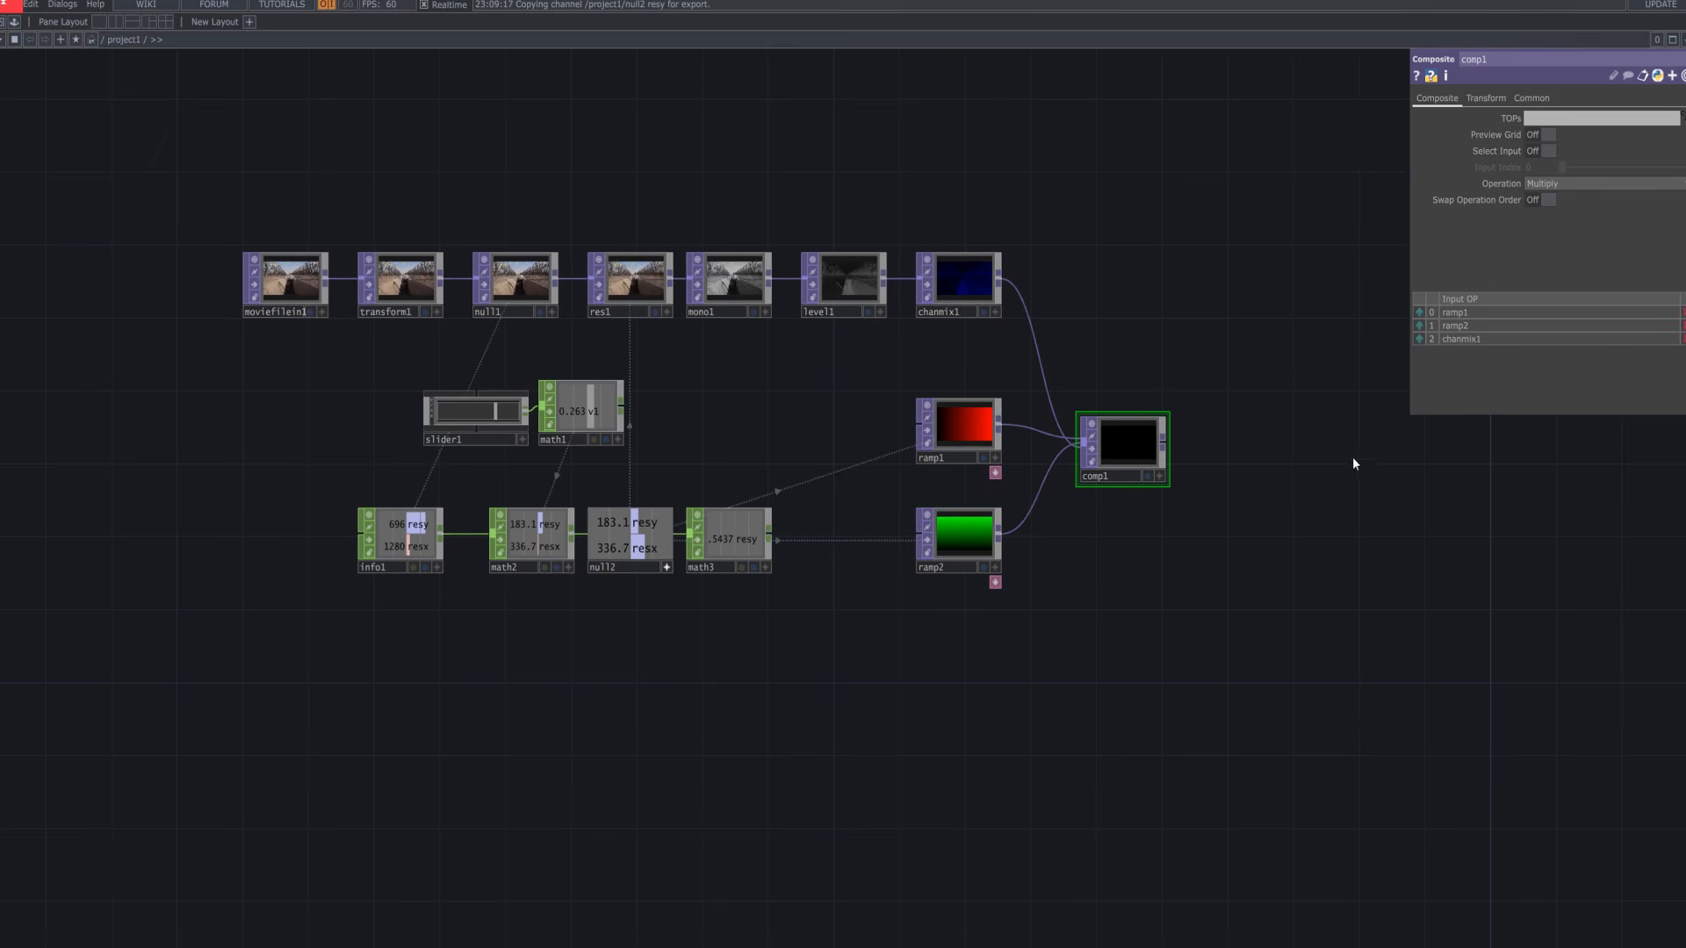
click(1603, 184)
click(1554, 199)
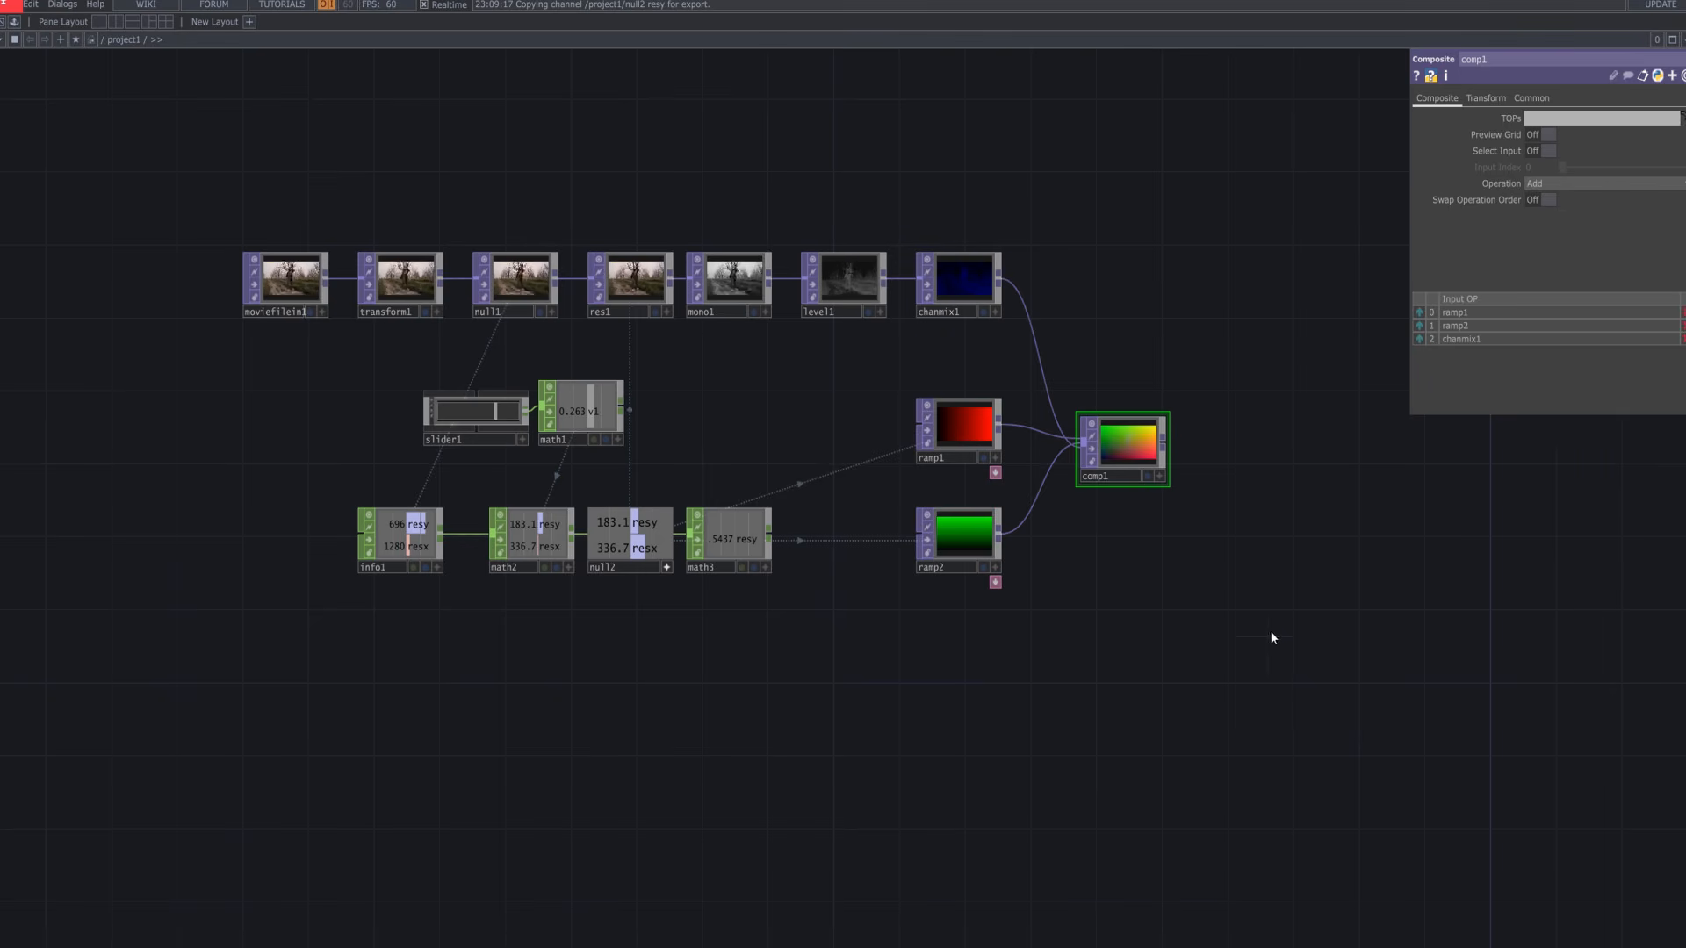
drag(1141, 454, 1155, 492)
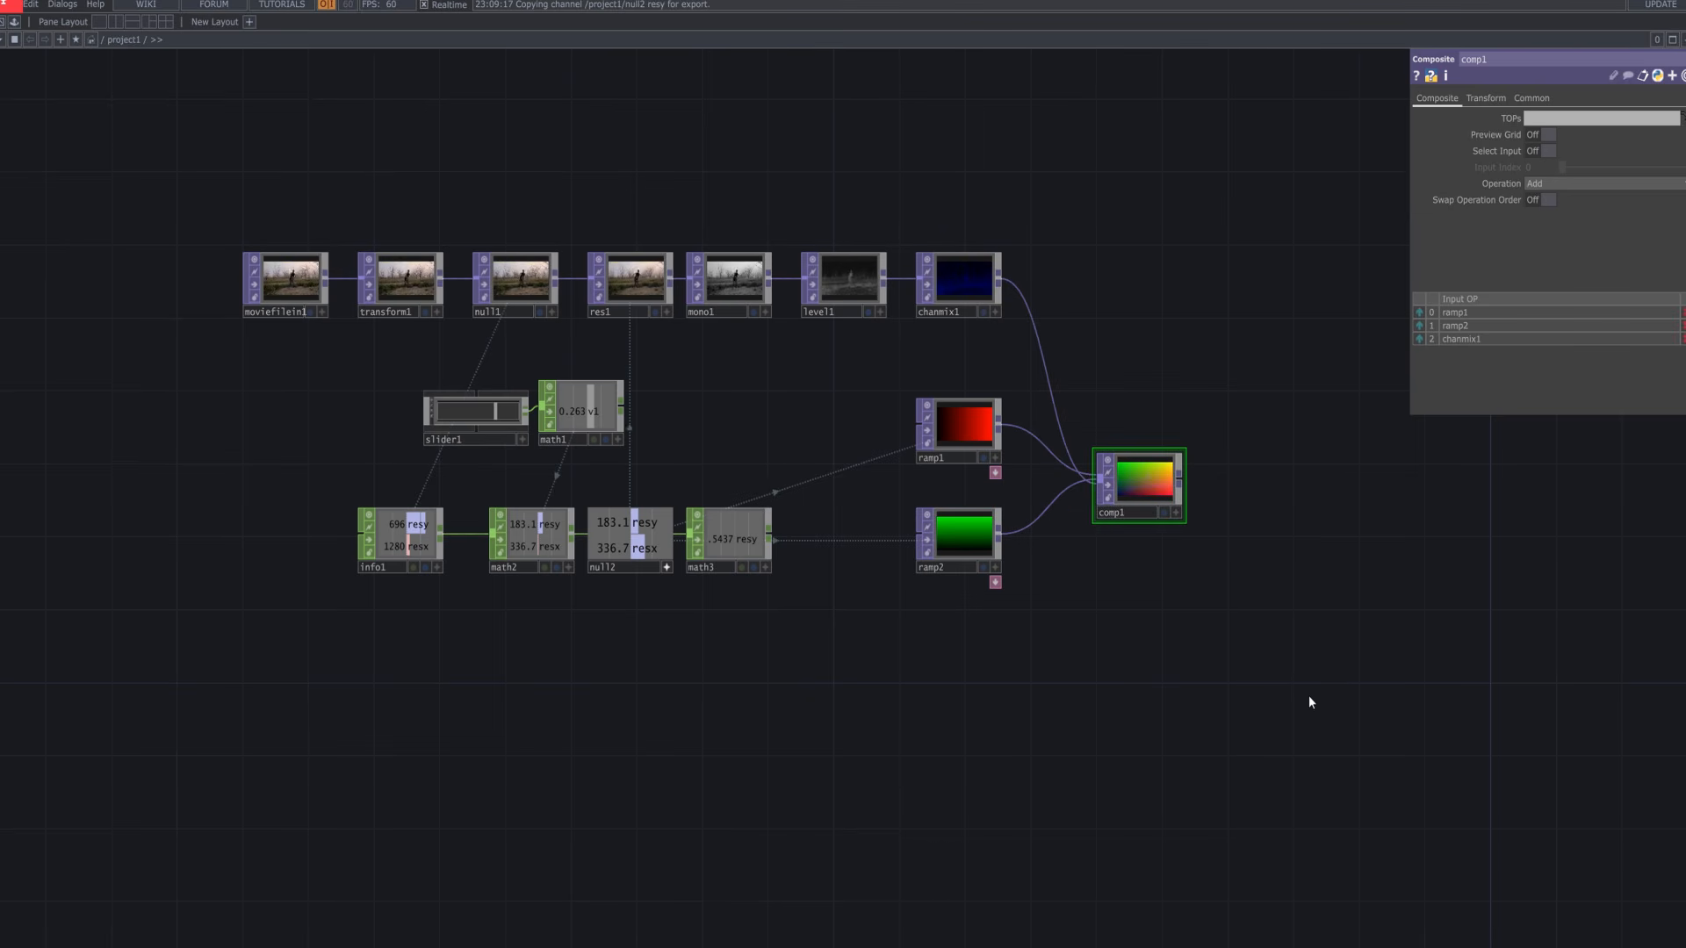
Add a Null TOP to comp1's output and place it beside comp1
drag(1257, 693, 805, 490)
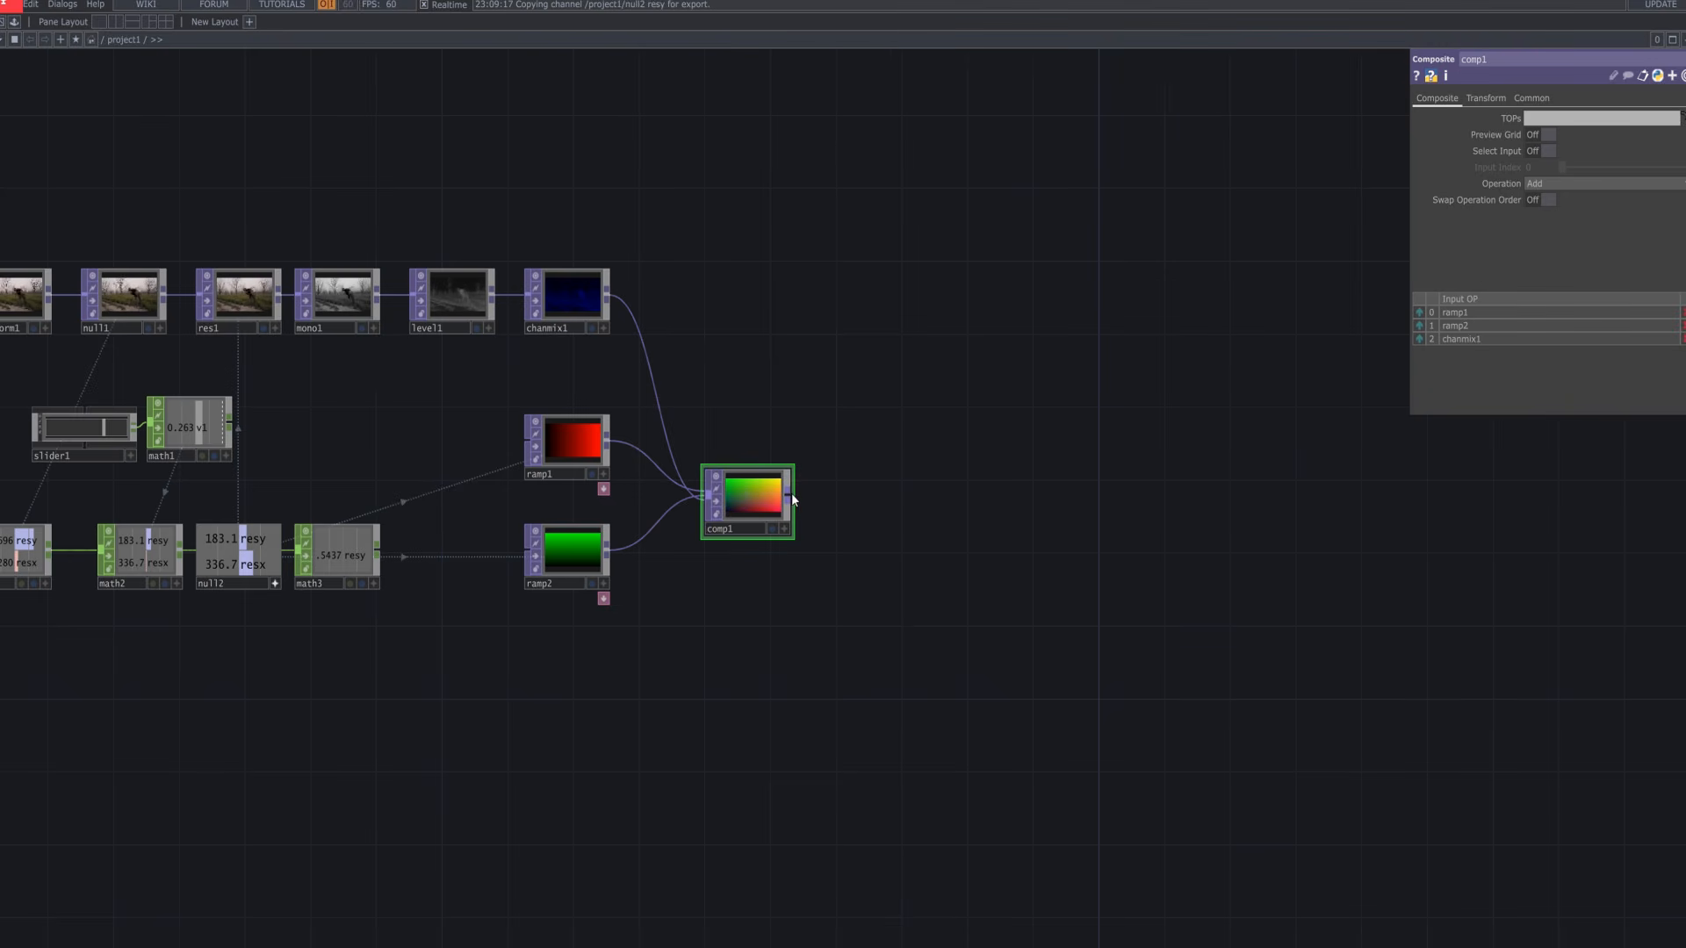
right_click(790, 498)
text(nu)
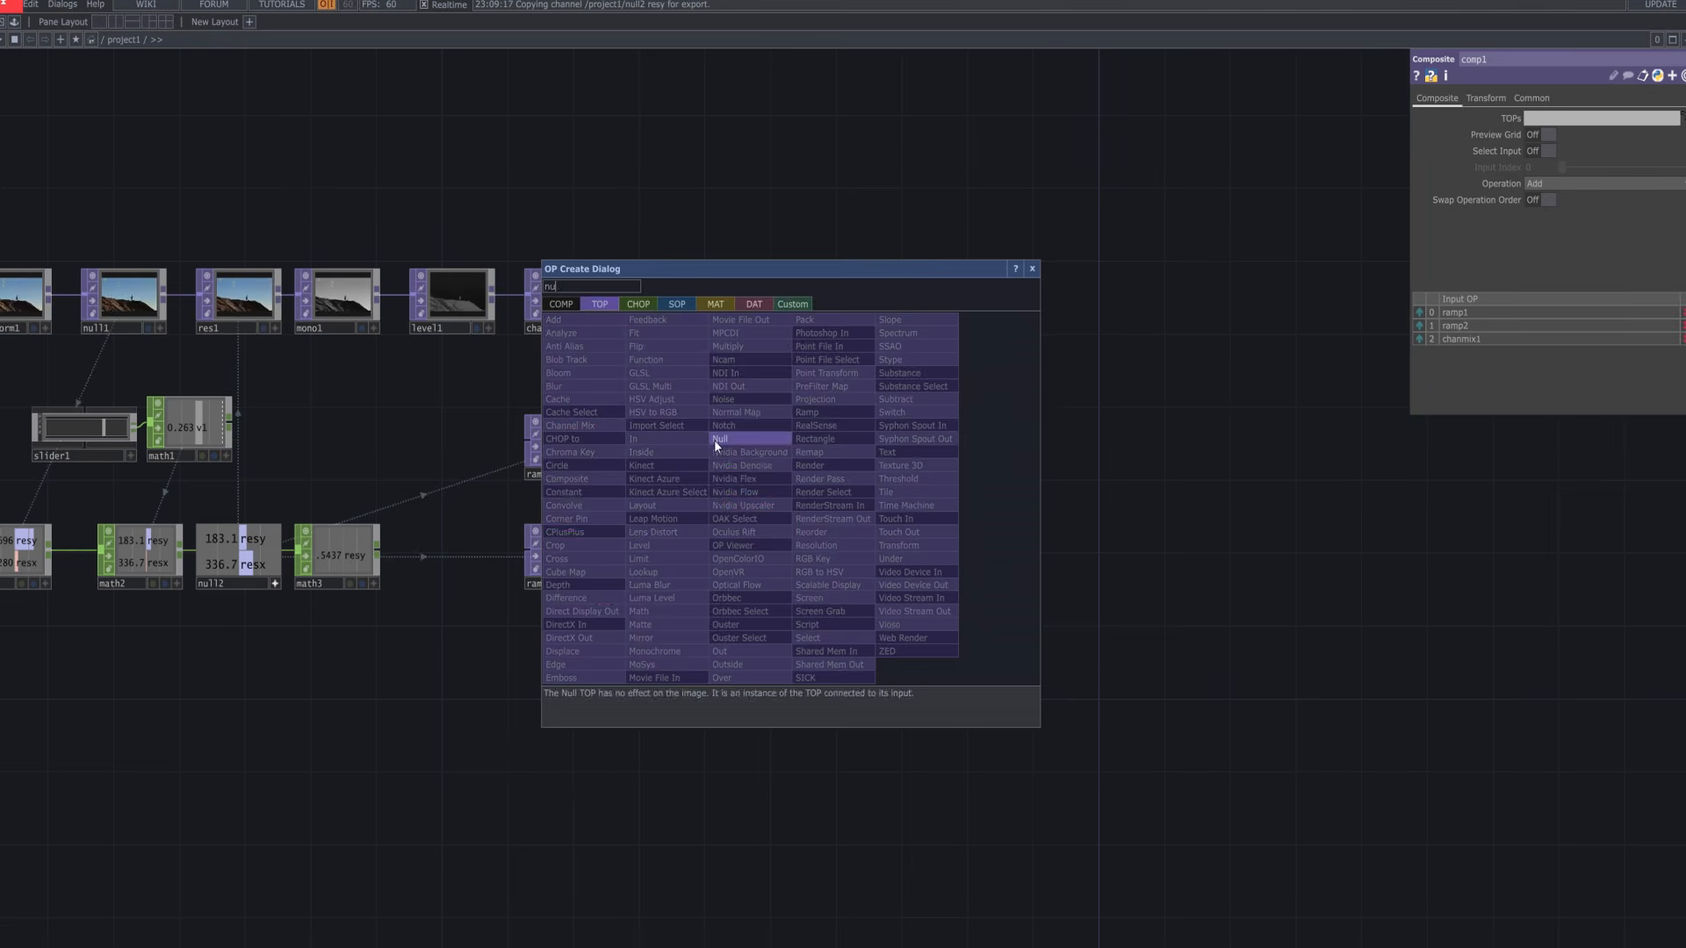
click(718, 444)
click(883, 502)
drag(1019, 519, 854, 481)
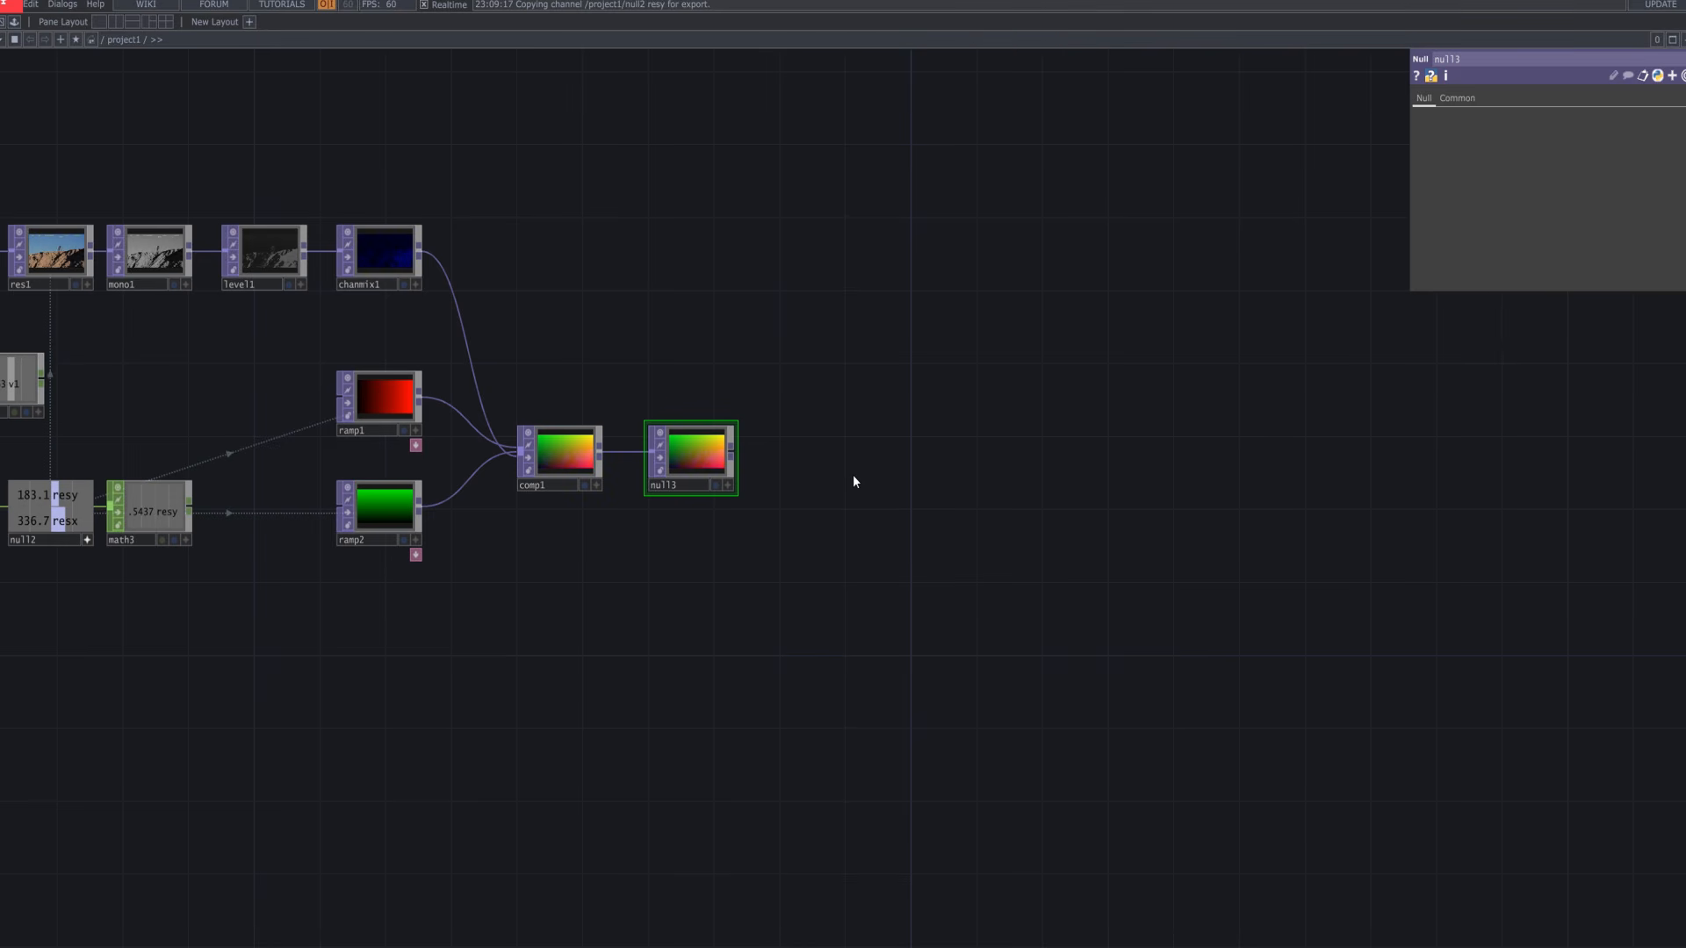
Add a TOP to CHOP that reads null3 and set its Crop to Full Image
right_click(731, 455)
click(575, 265)
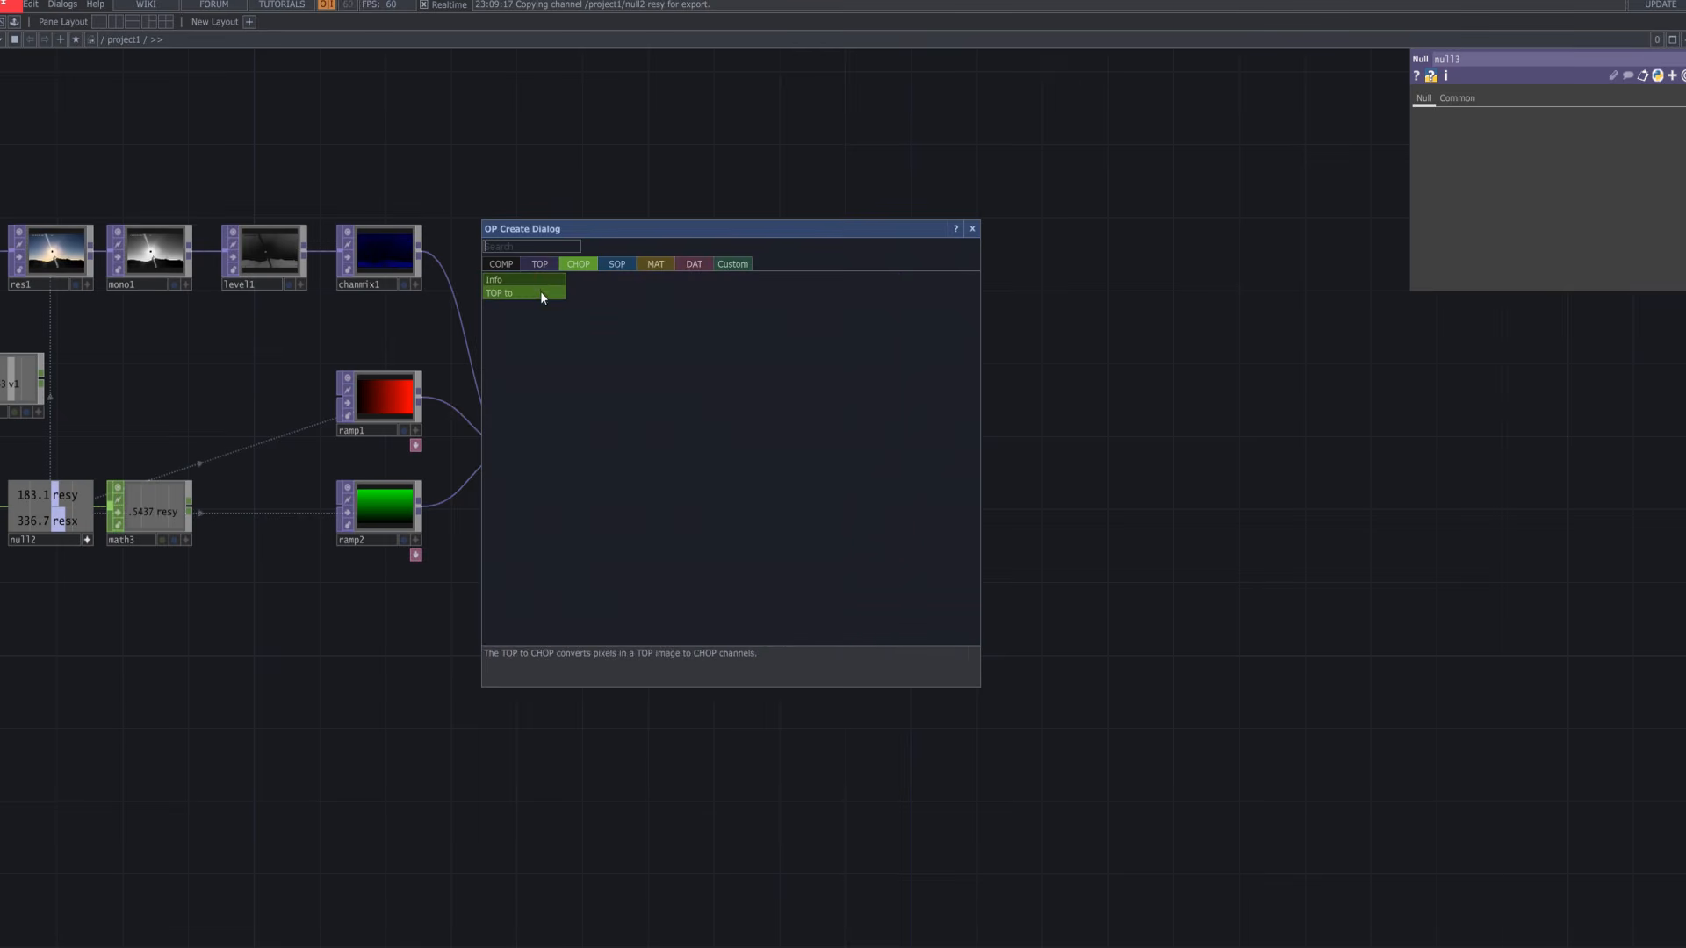
click(540, 293)
click(839, 461)
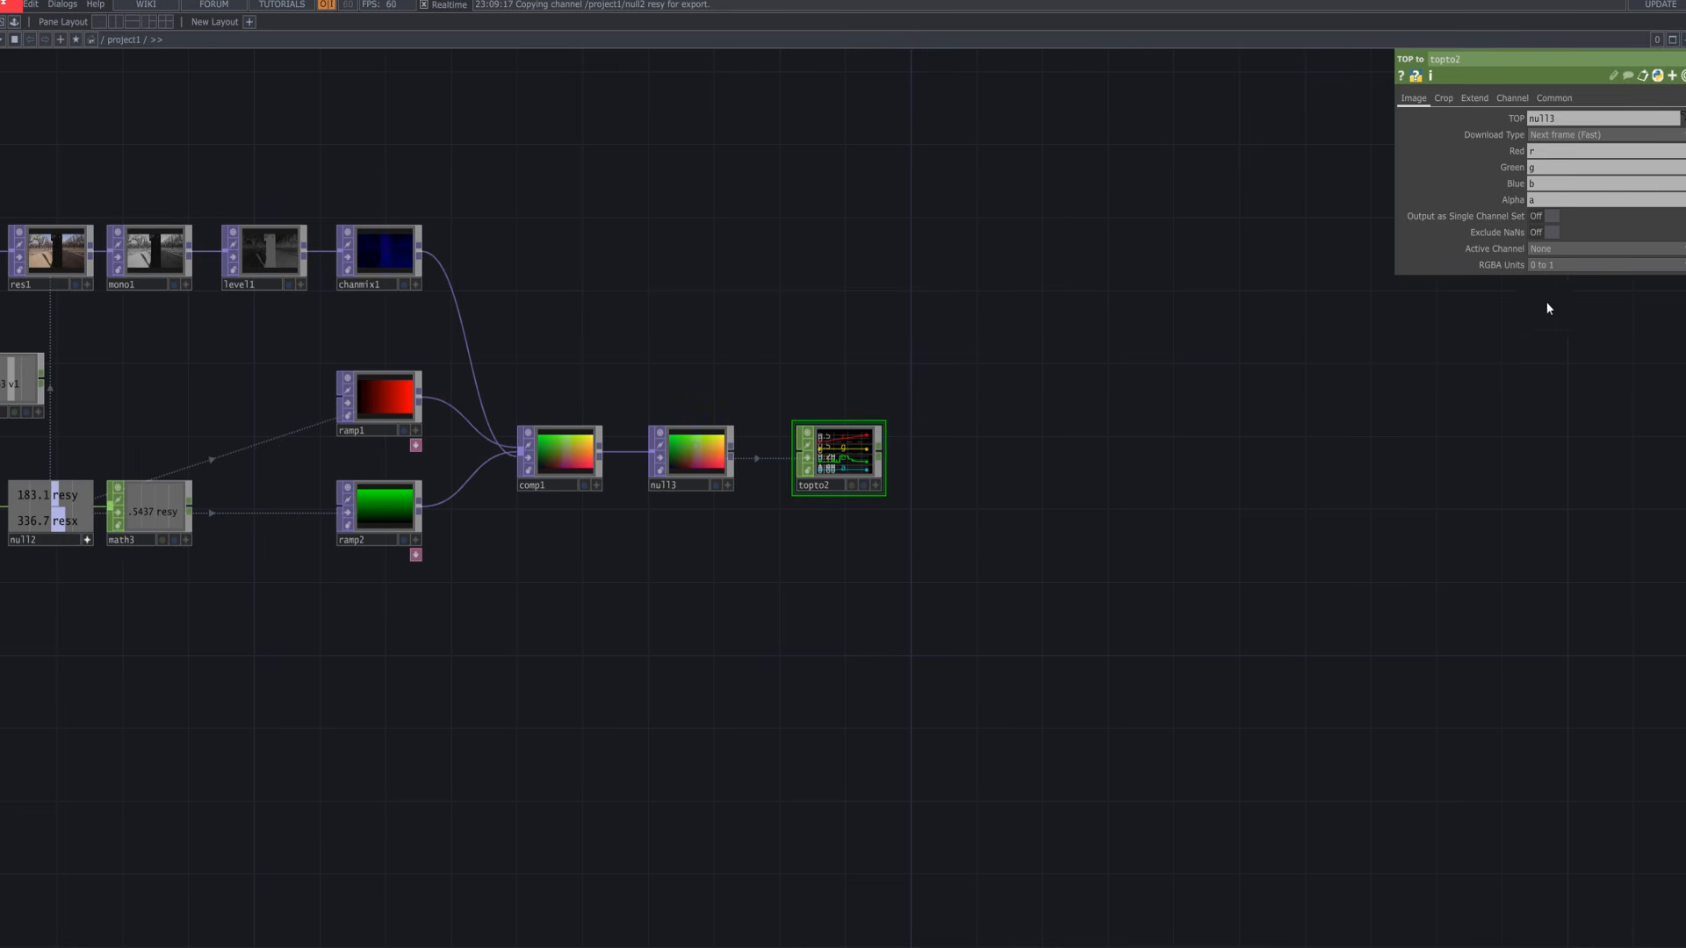
click(1446, 99)
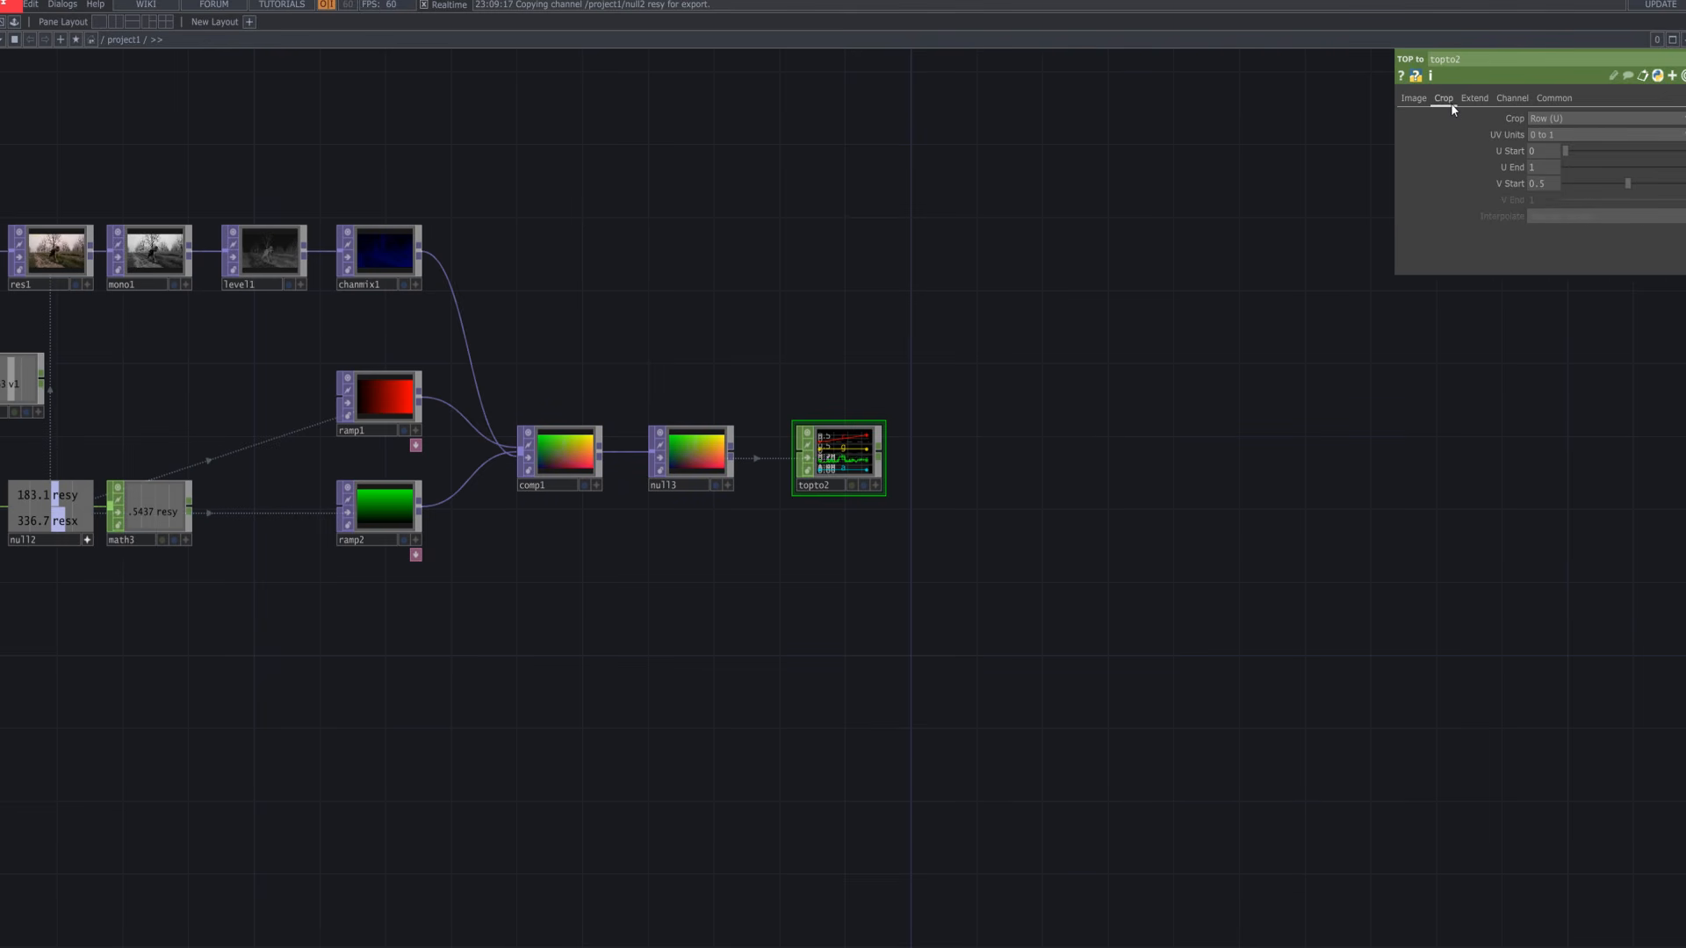
click(1549, 116)
click(1567, 192)
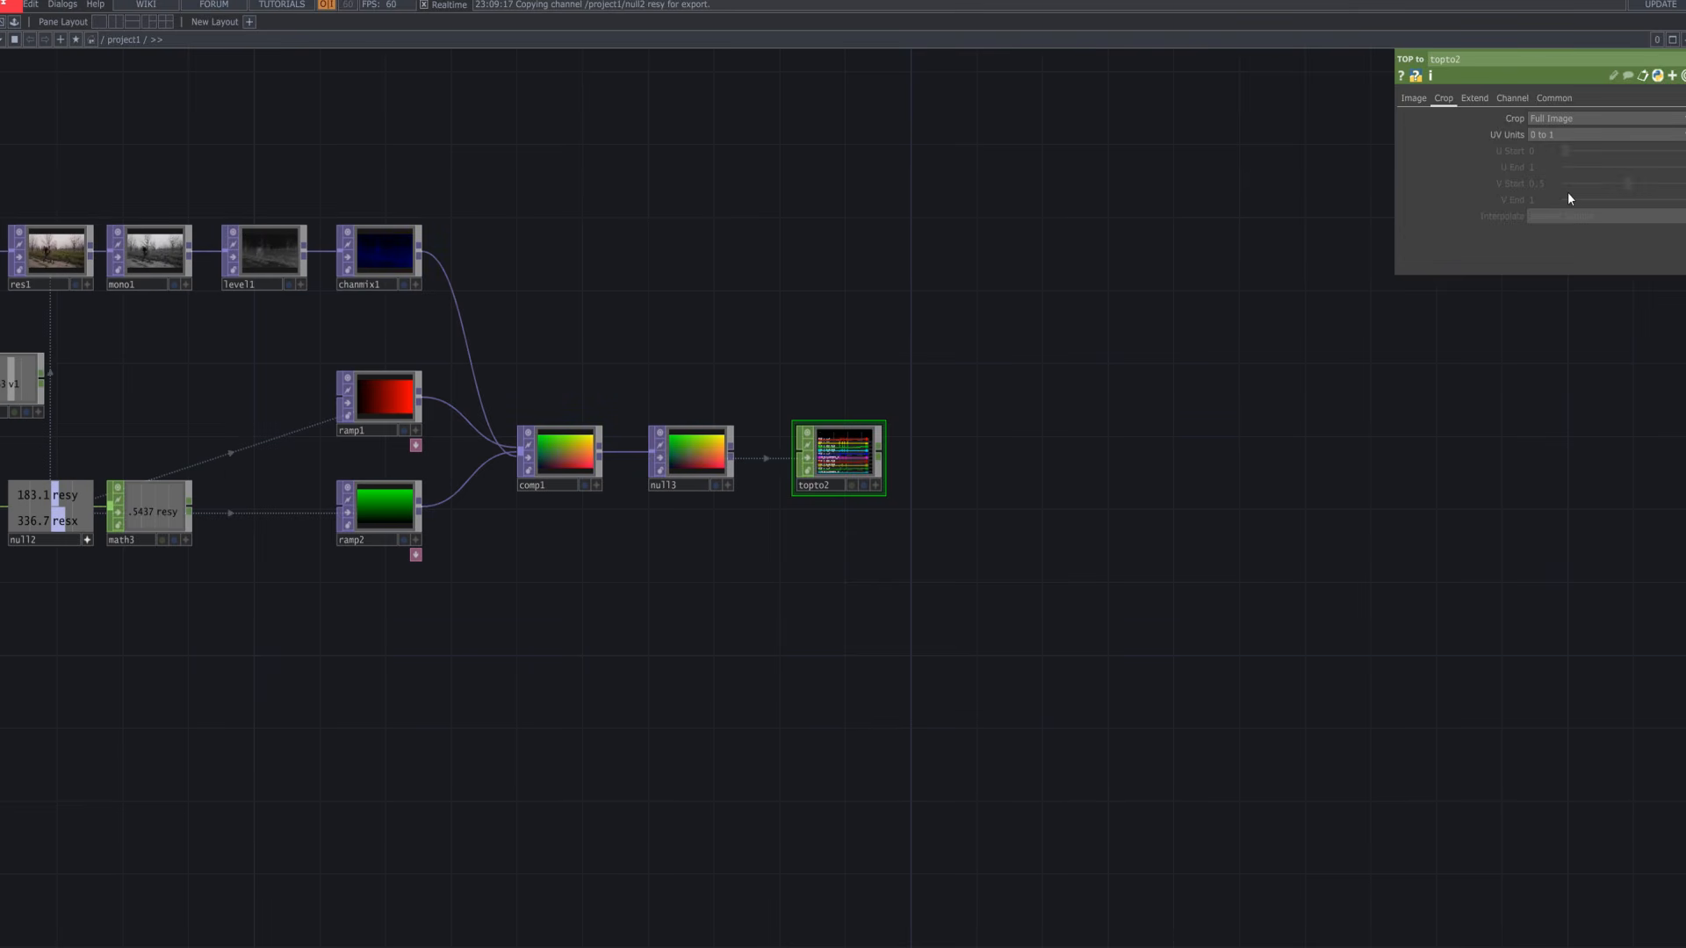
Add a Shuffle CHOP to topto2's output and set its Method to Sequence Channels by Name
click(1554, 98)
key(Tab)
text(sh)
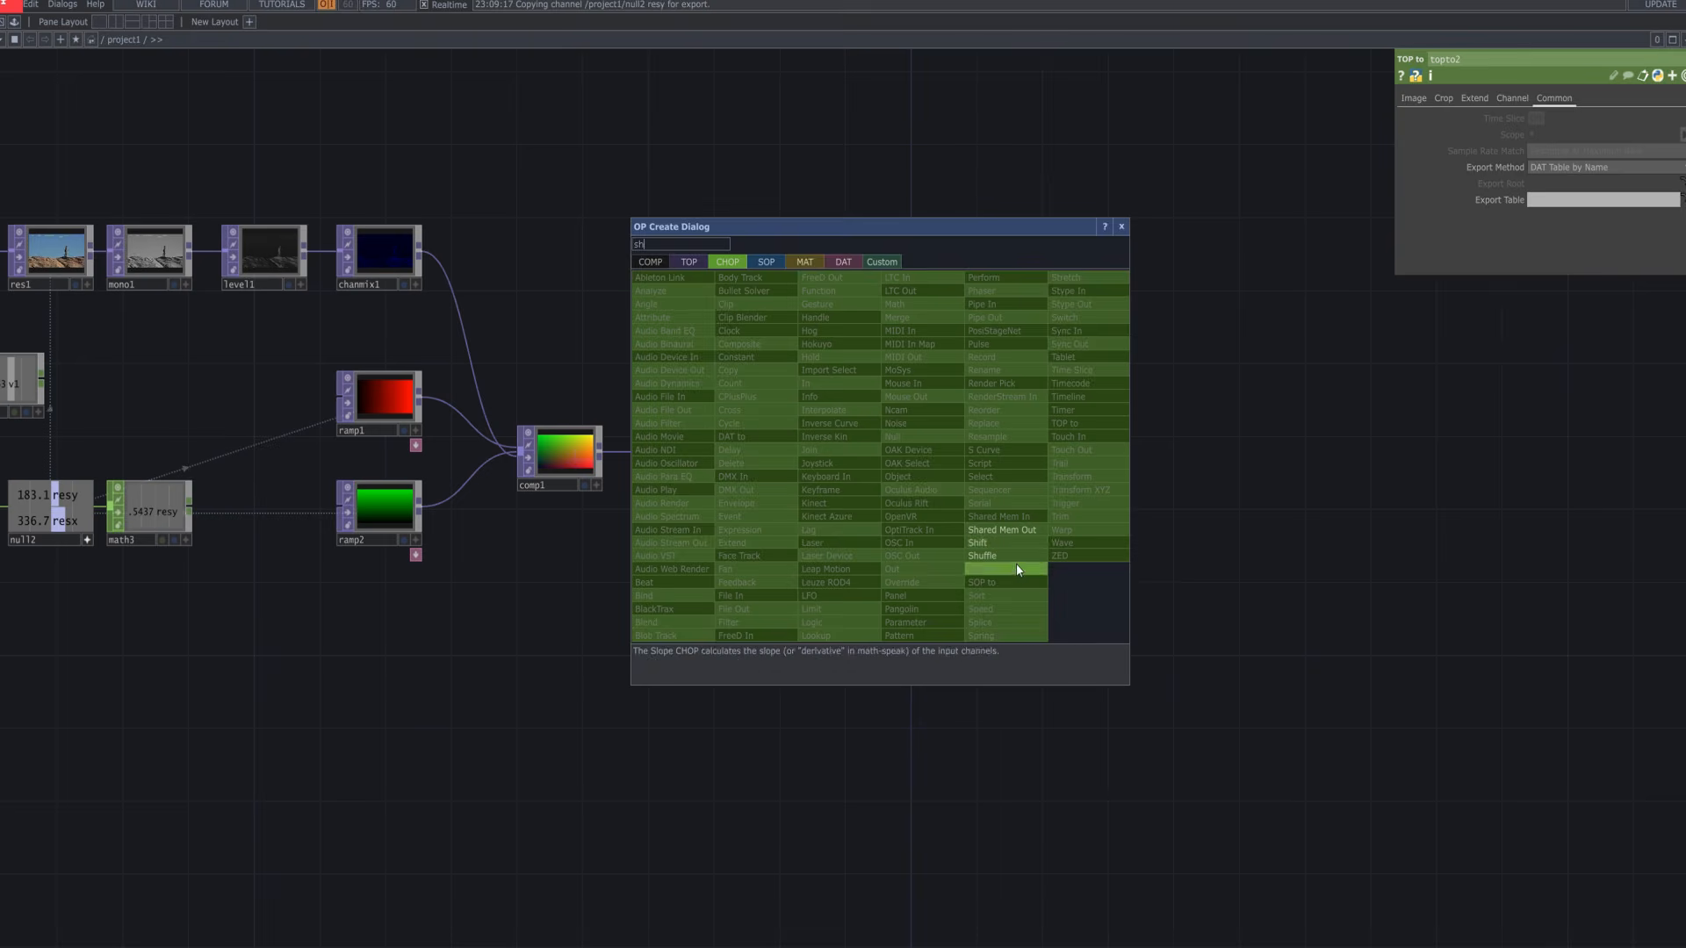
click(1015, 569)
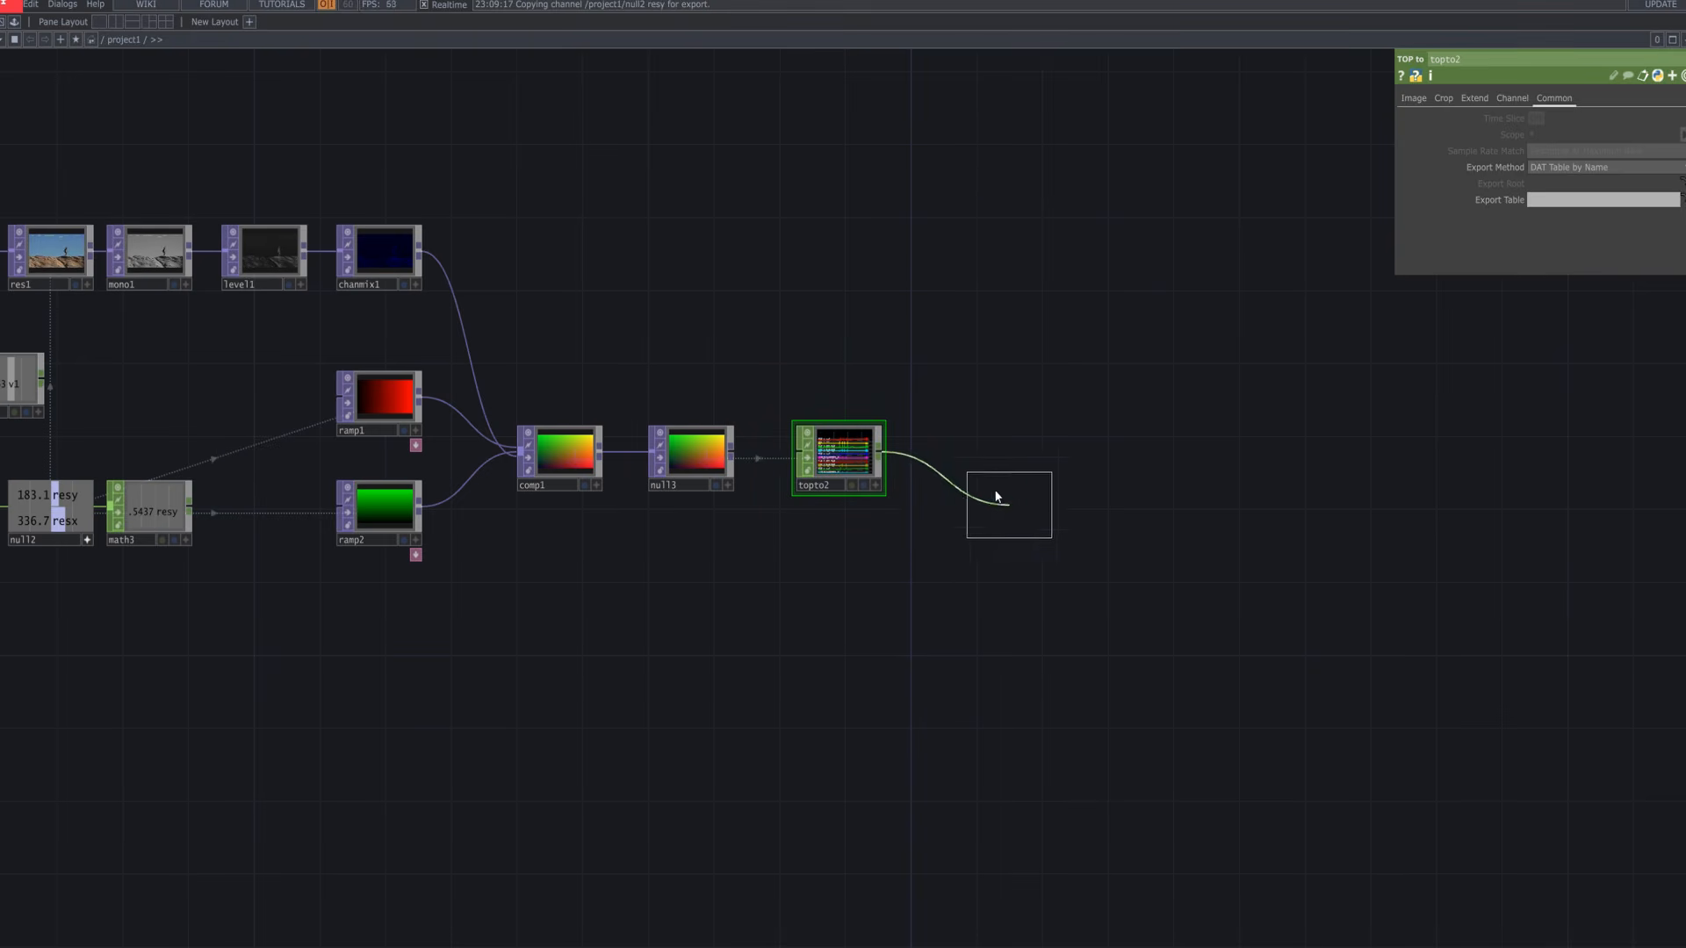
click(951, 467)
drag(1168, 544, 1075, 536)
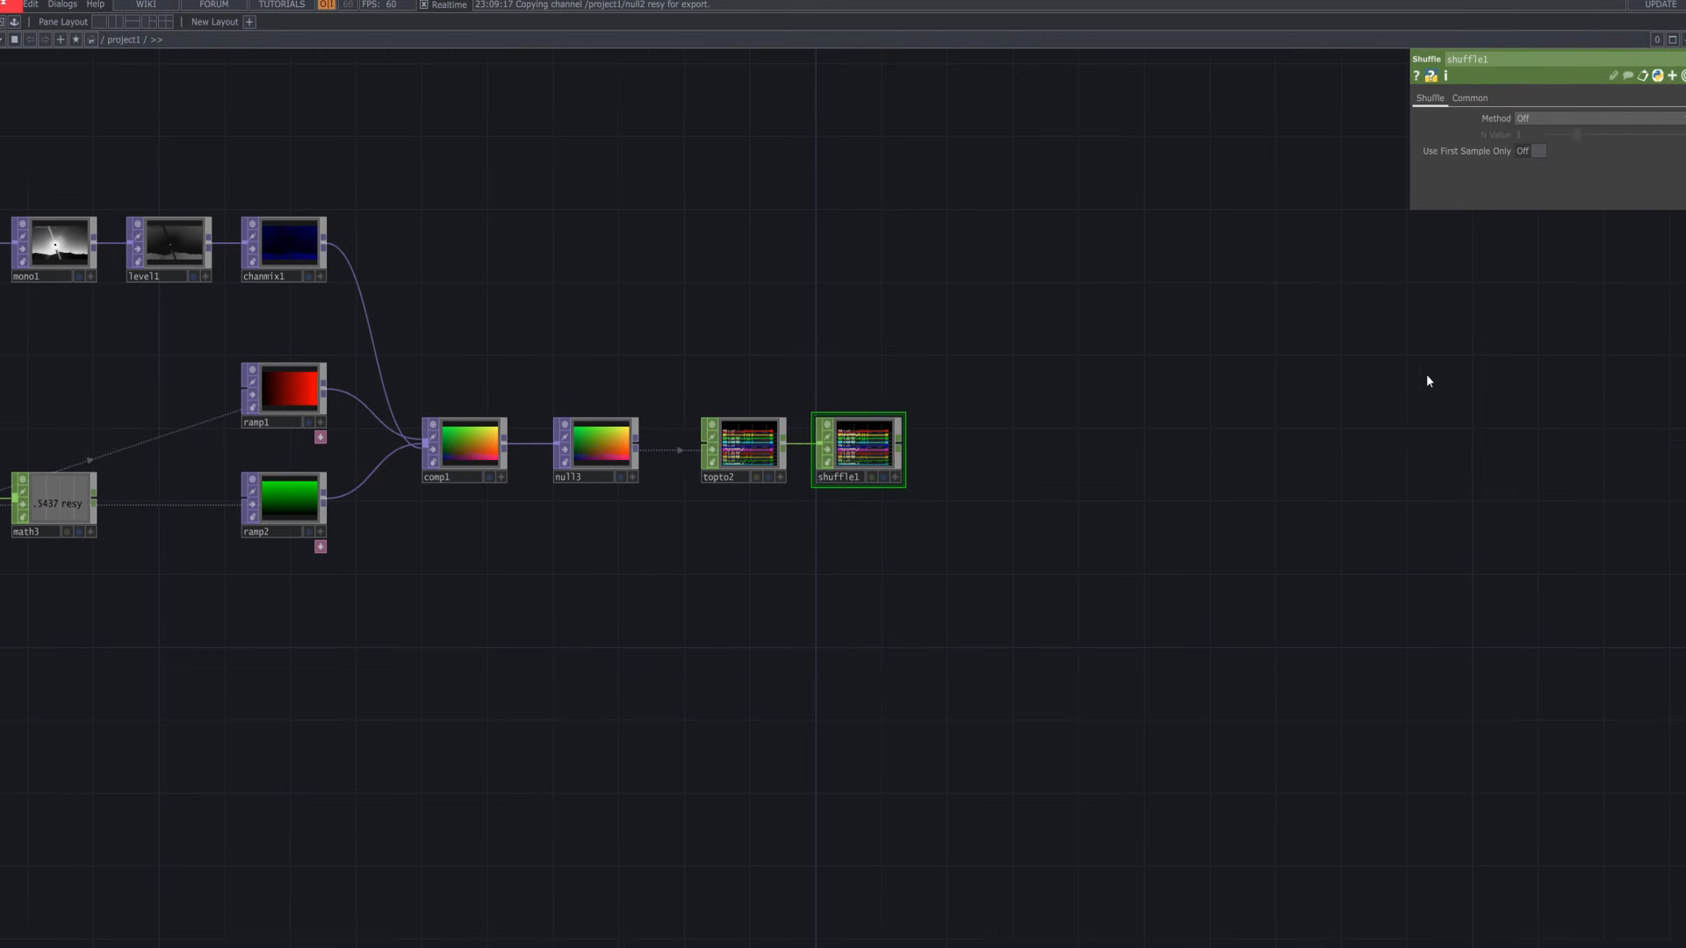
click(1563, 117)
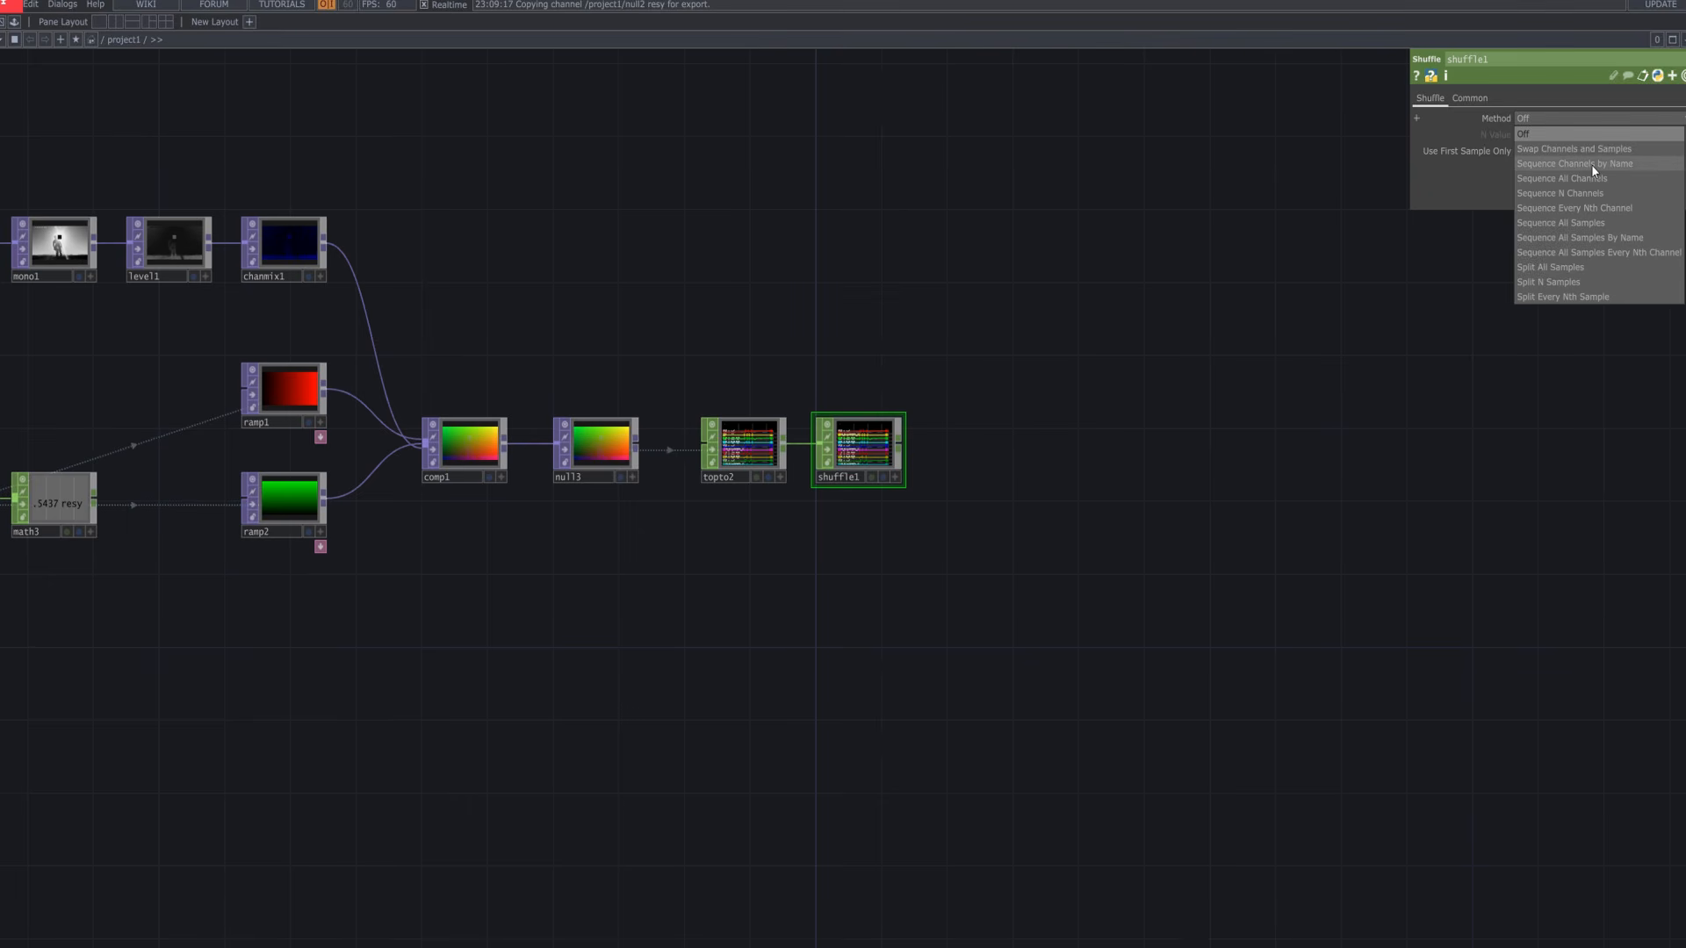
click(1591, 166)
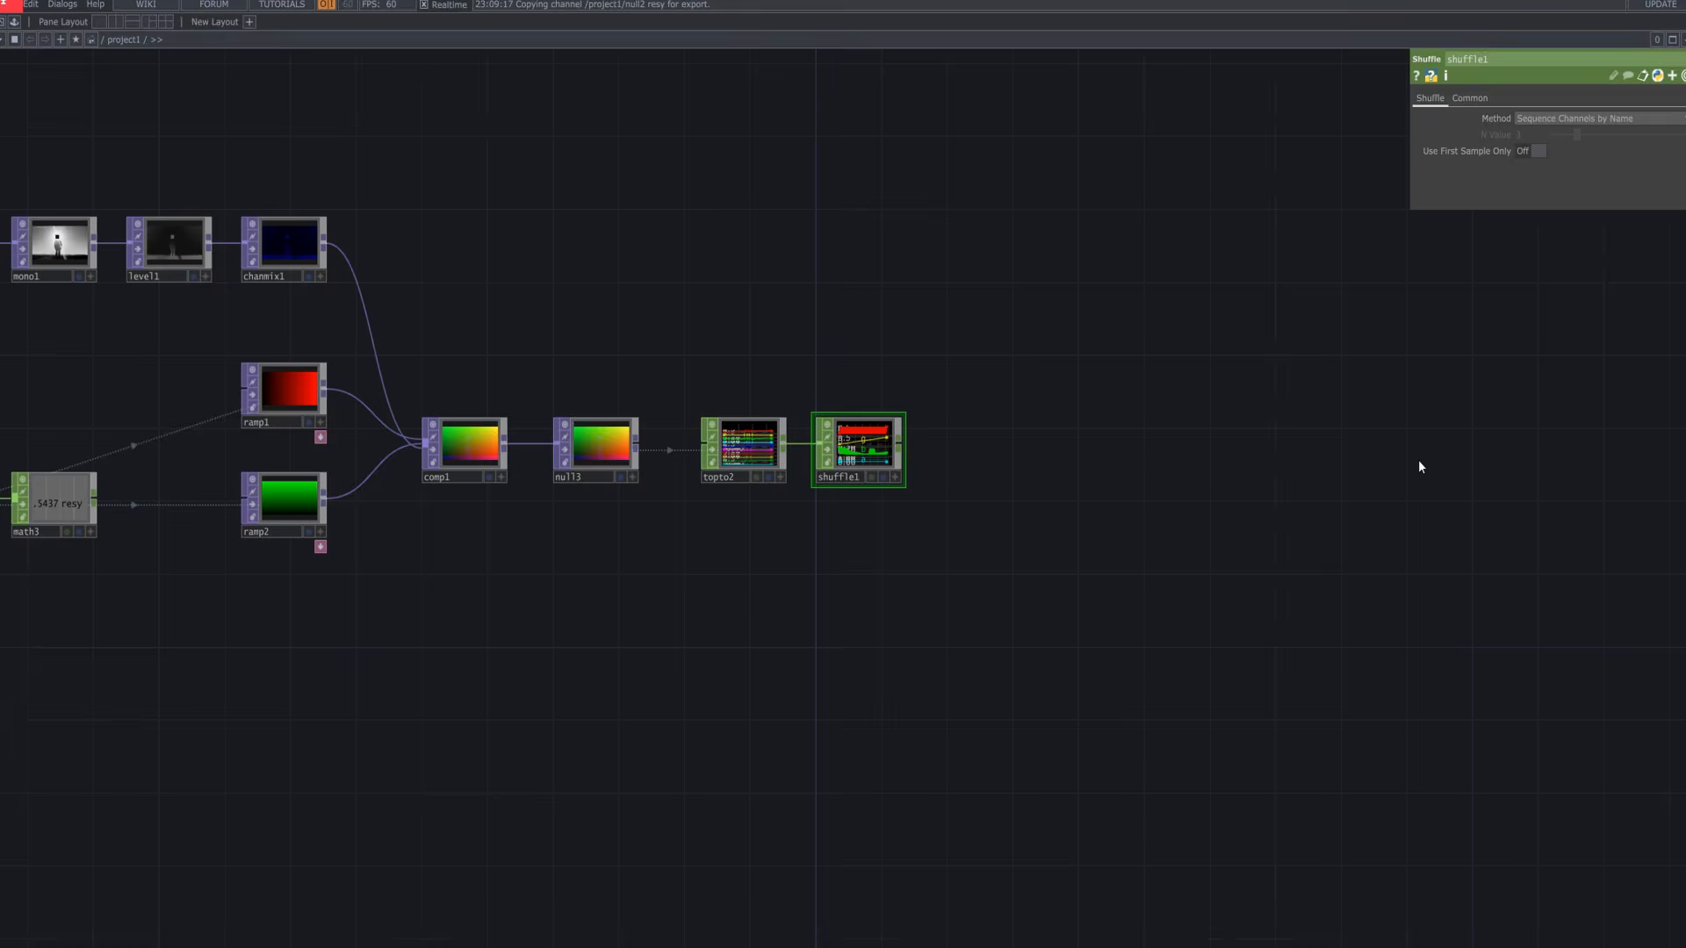
Add a Select CHOP above and beyond shuffle1 and connect shuffle1's output to it
click(1477, 97)
key(Tab)
text(sh)
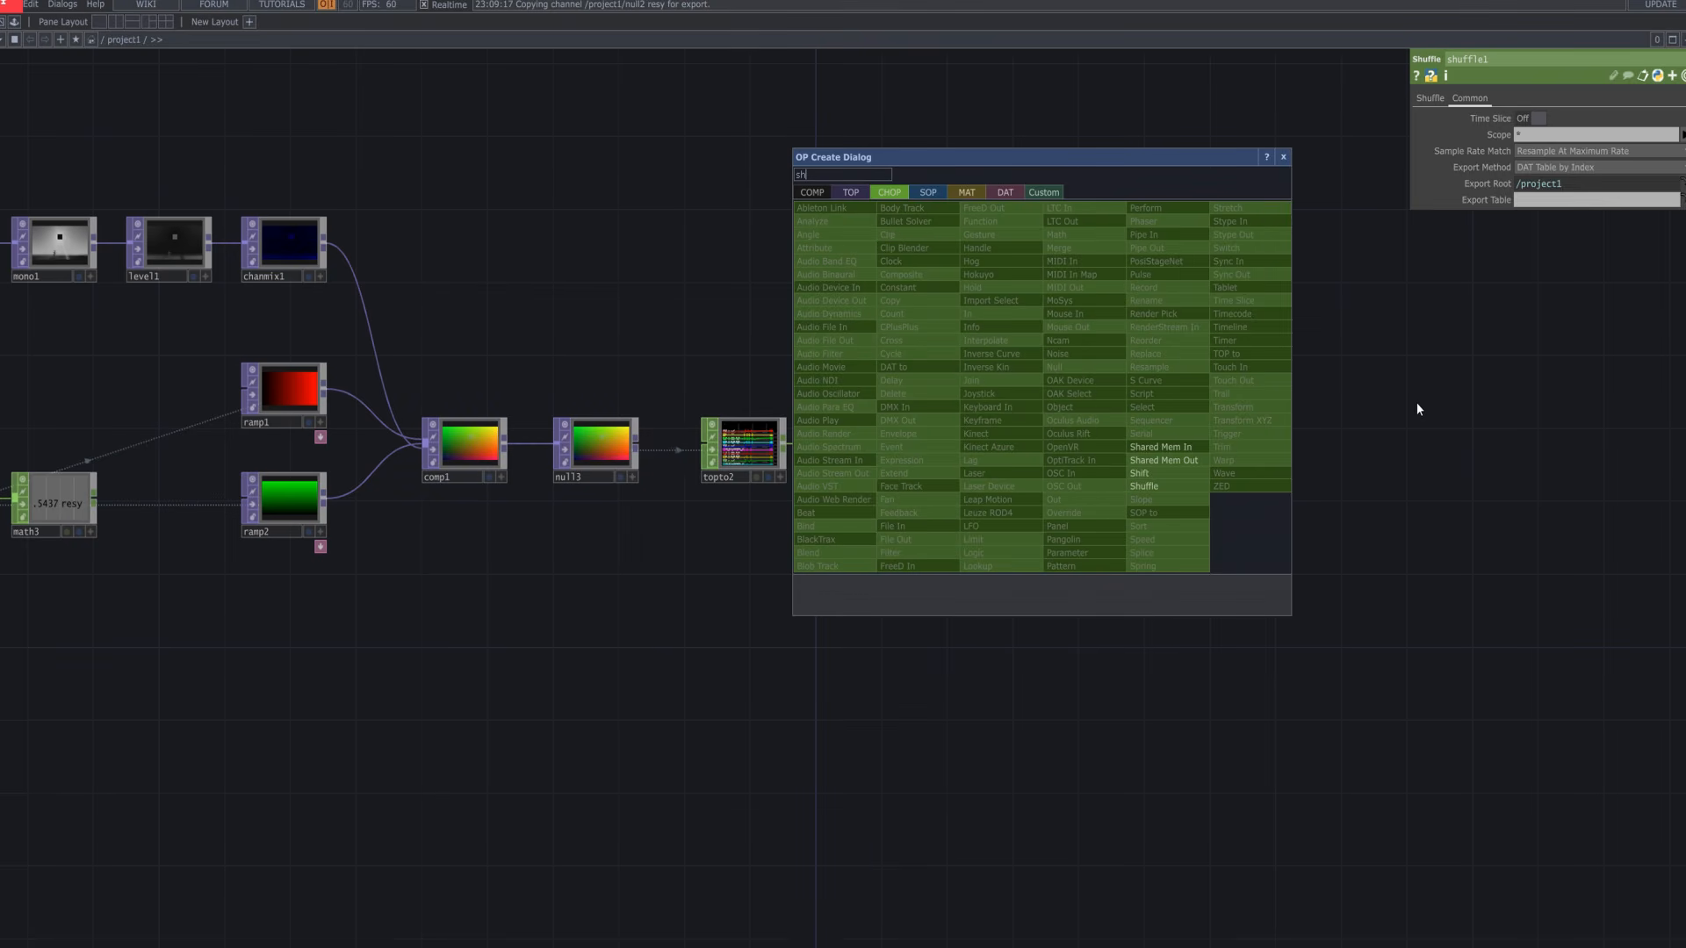
click(1144, 487)
click(994, 370)
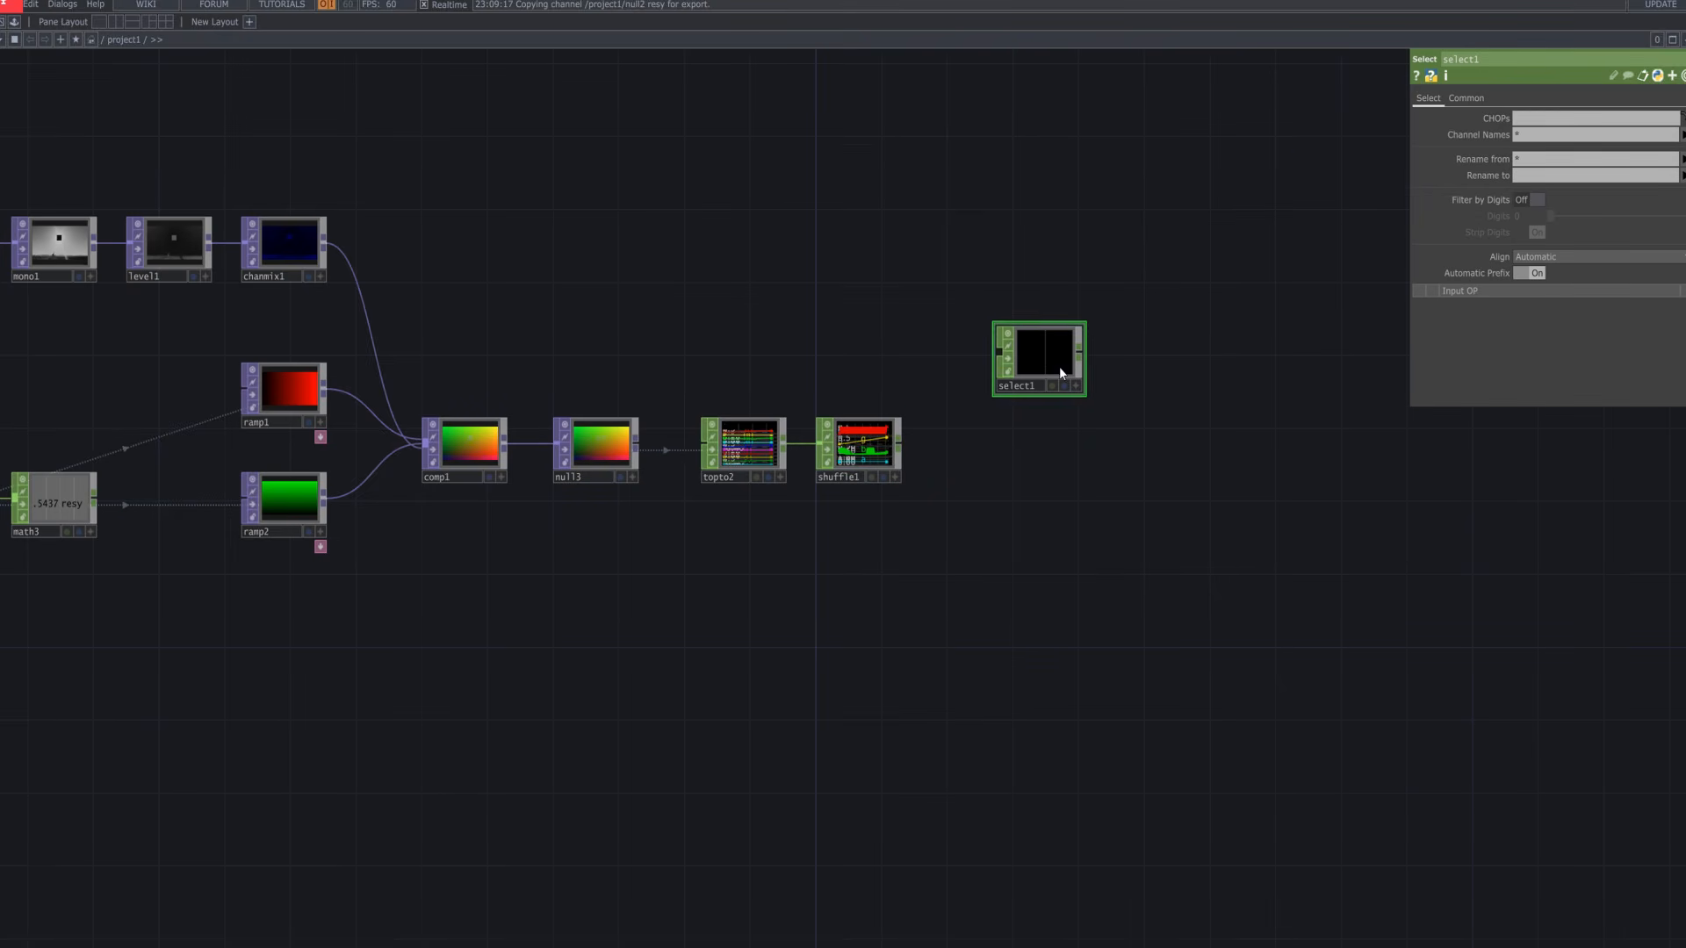
drag(897, 443, 1006, 382)
Set select1's Channel Names to b
click(1549, 139)
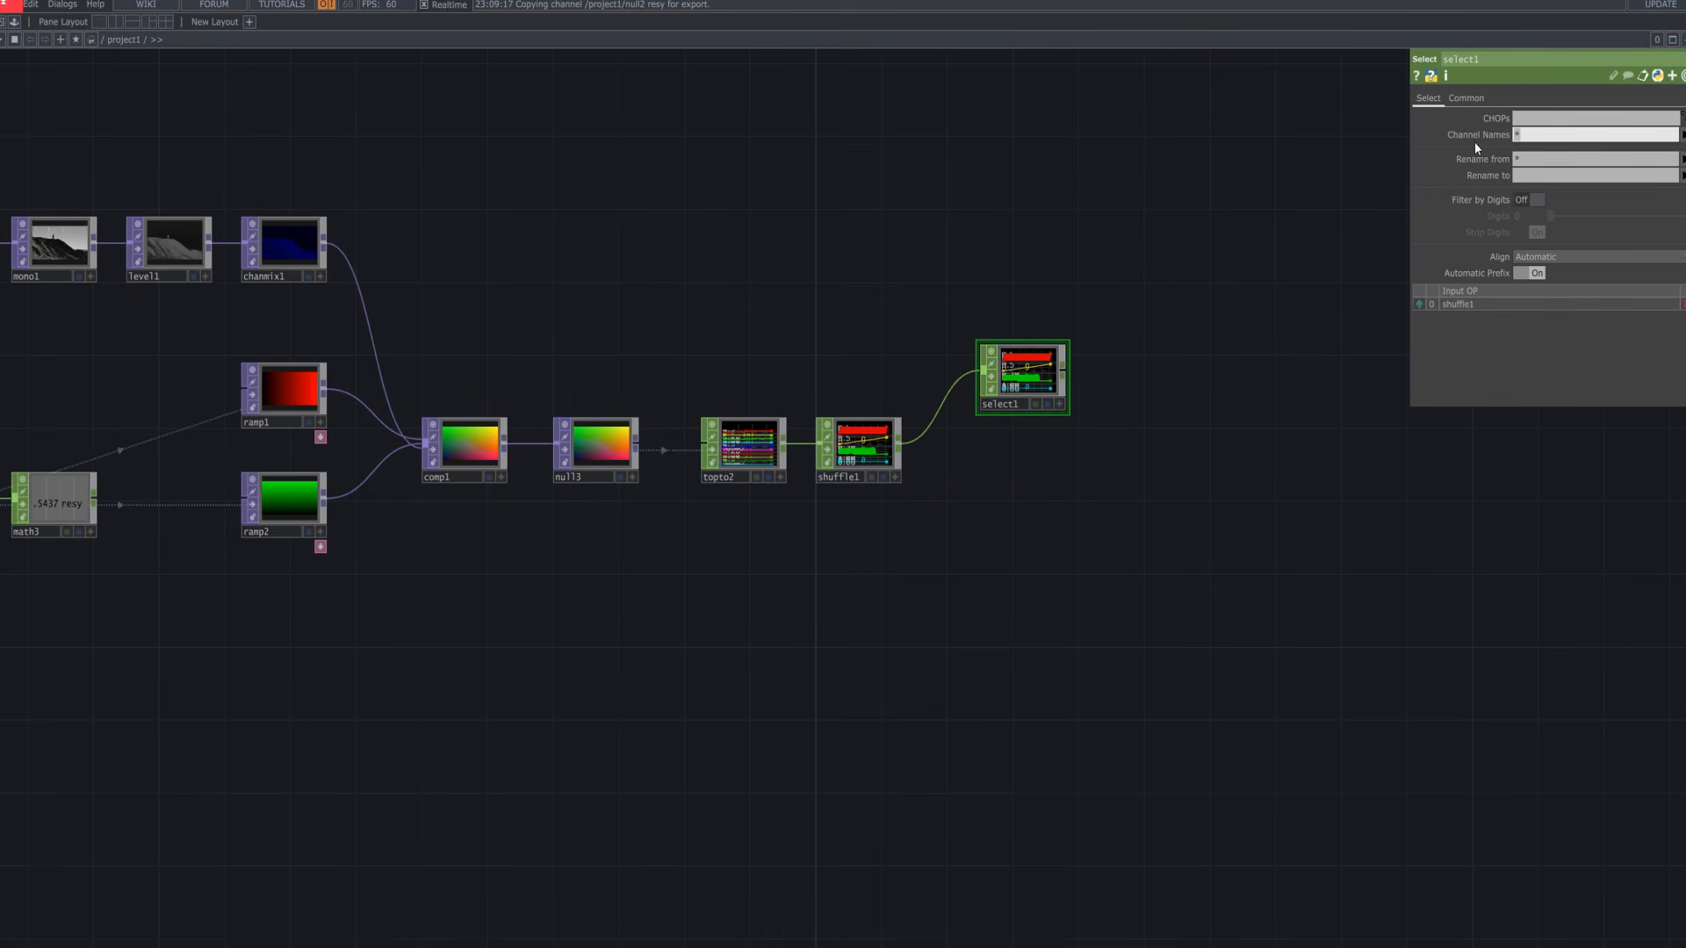
text(b)
key(Return)
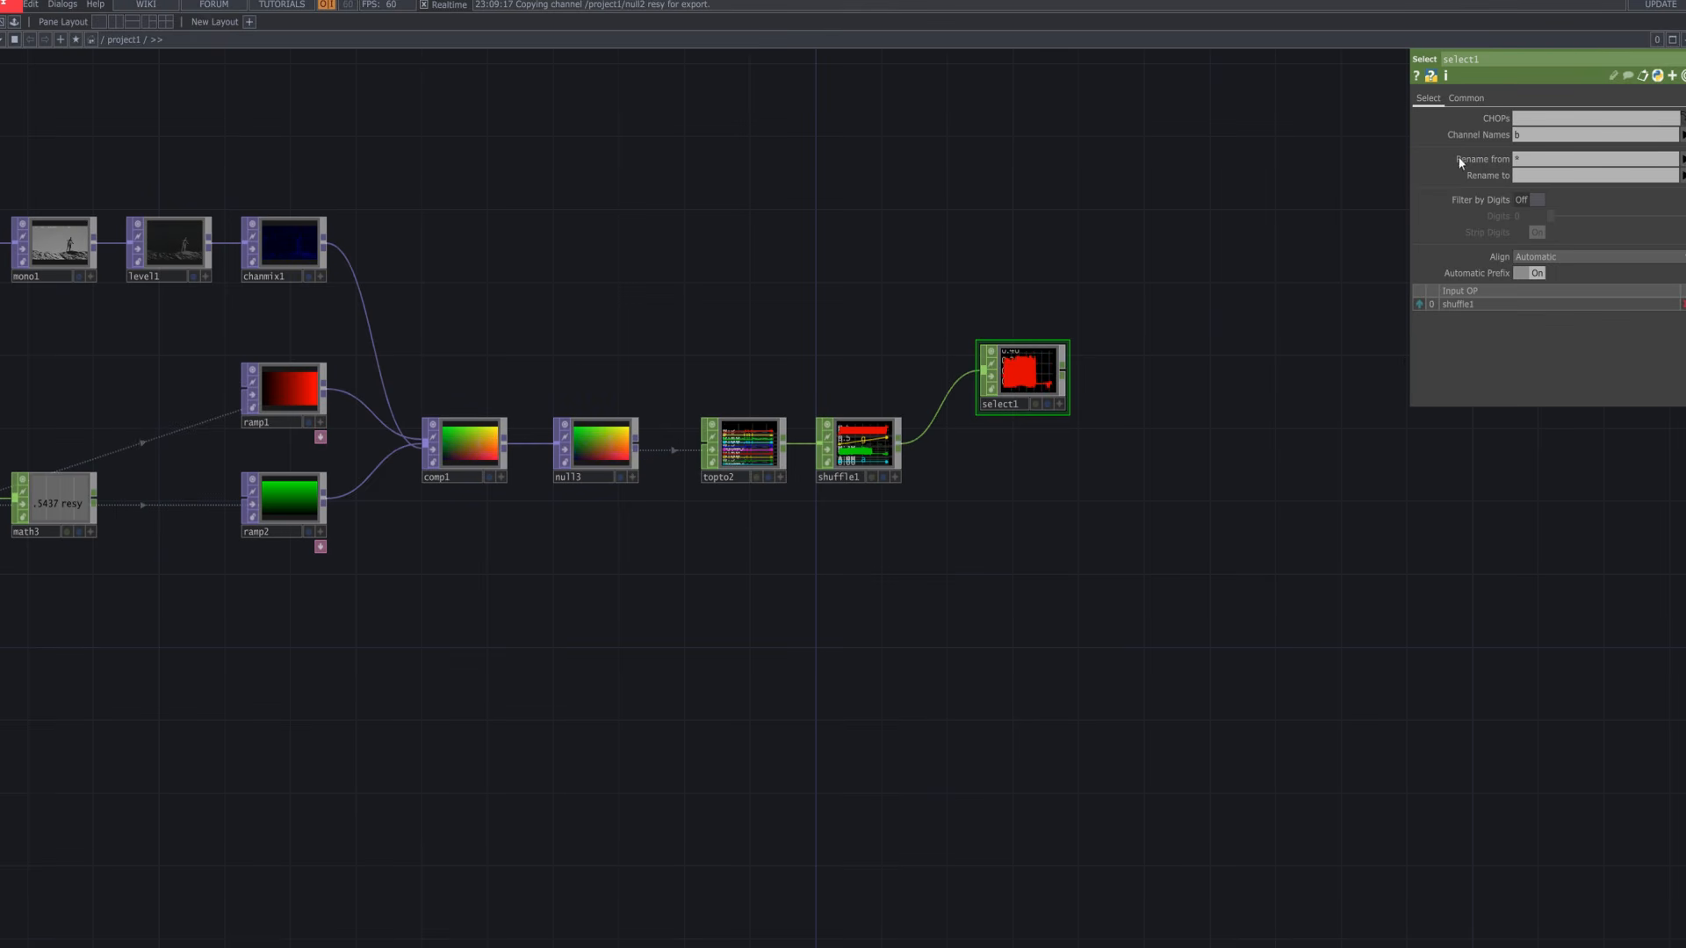
click(1466, 98)
Add a Replace CHOP to select1's output and place it beside select1
right_click(1063, 370)
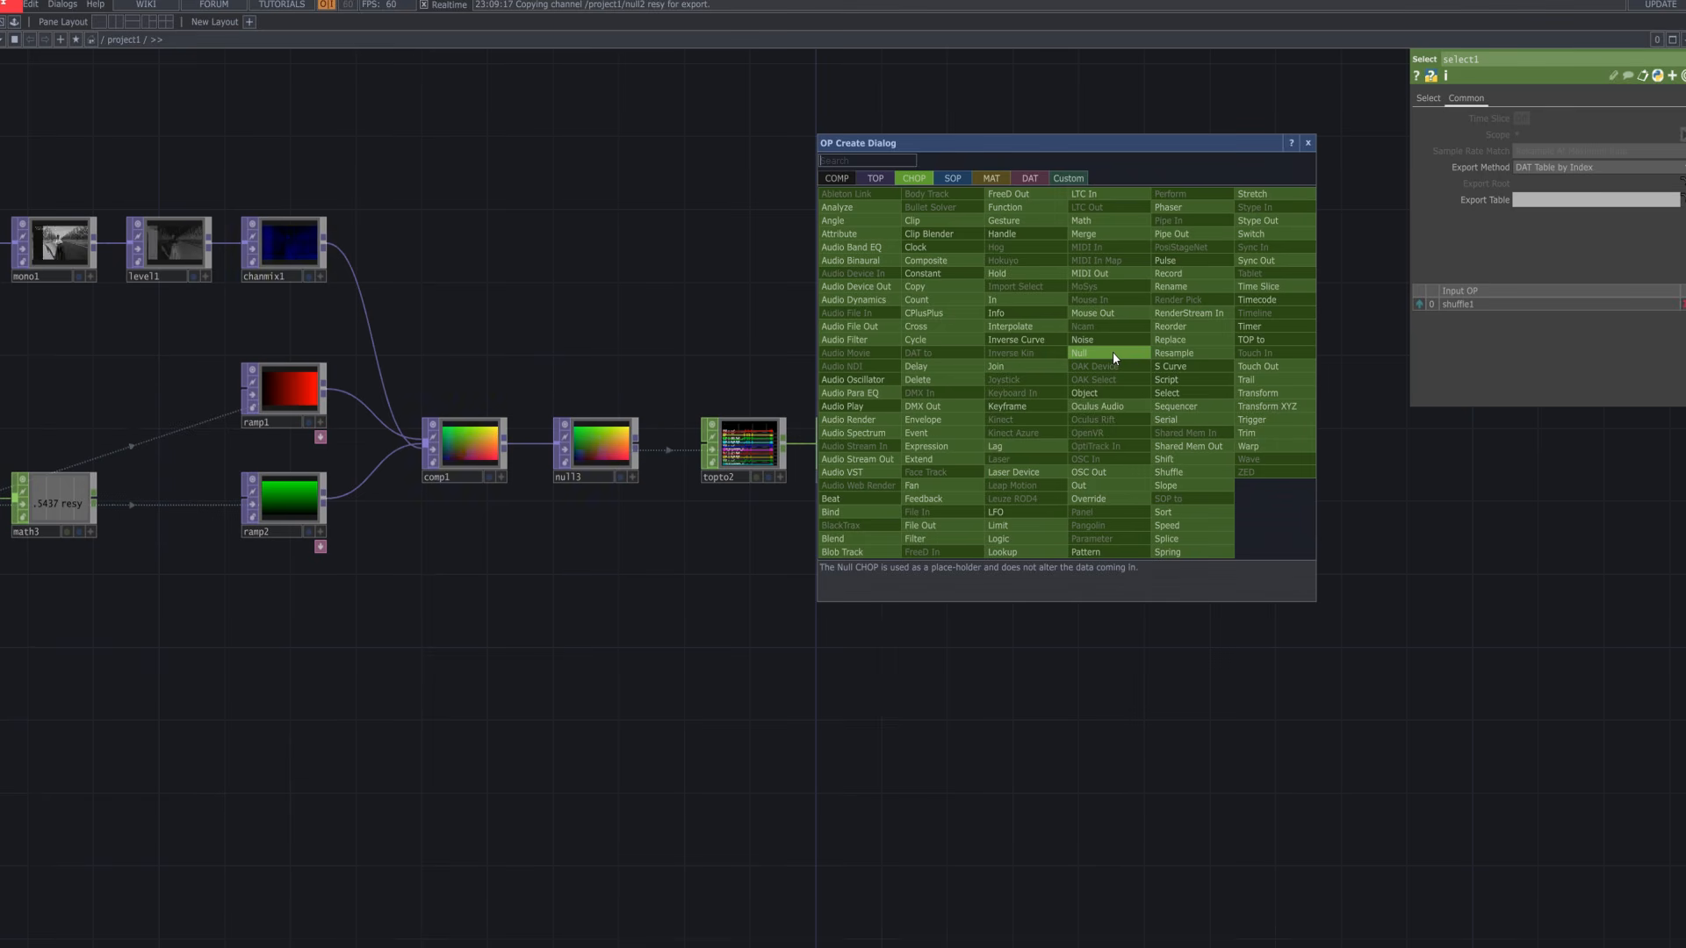
text(re)
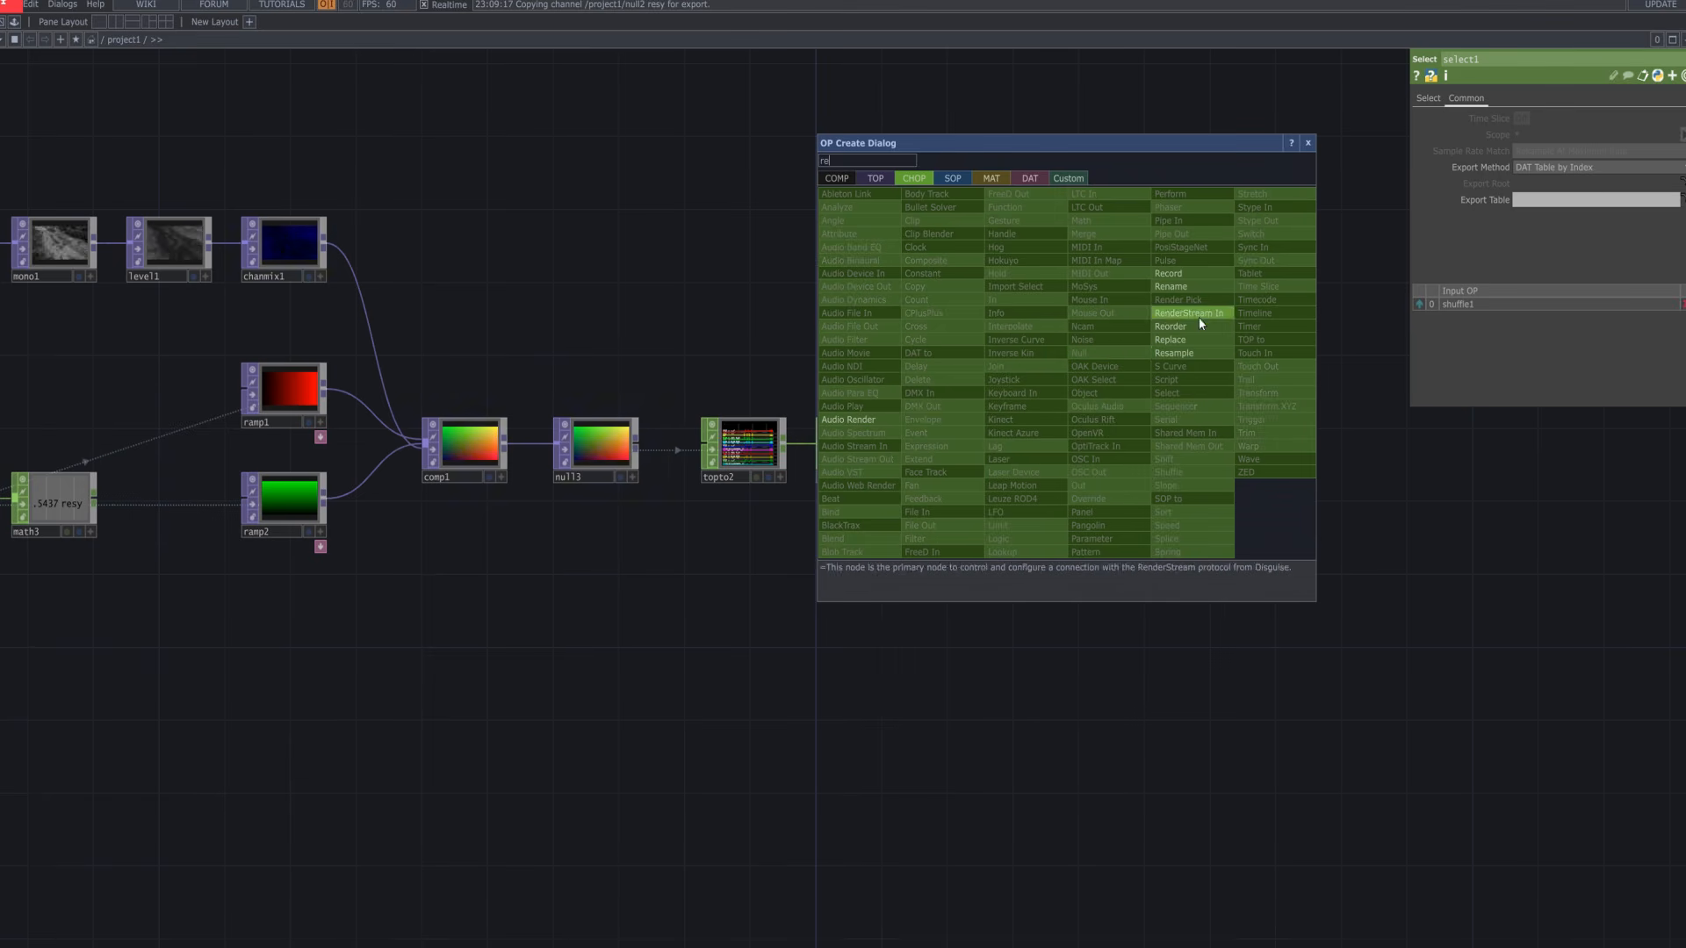
click(1228, 352)
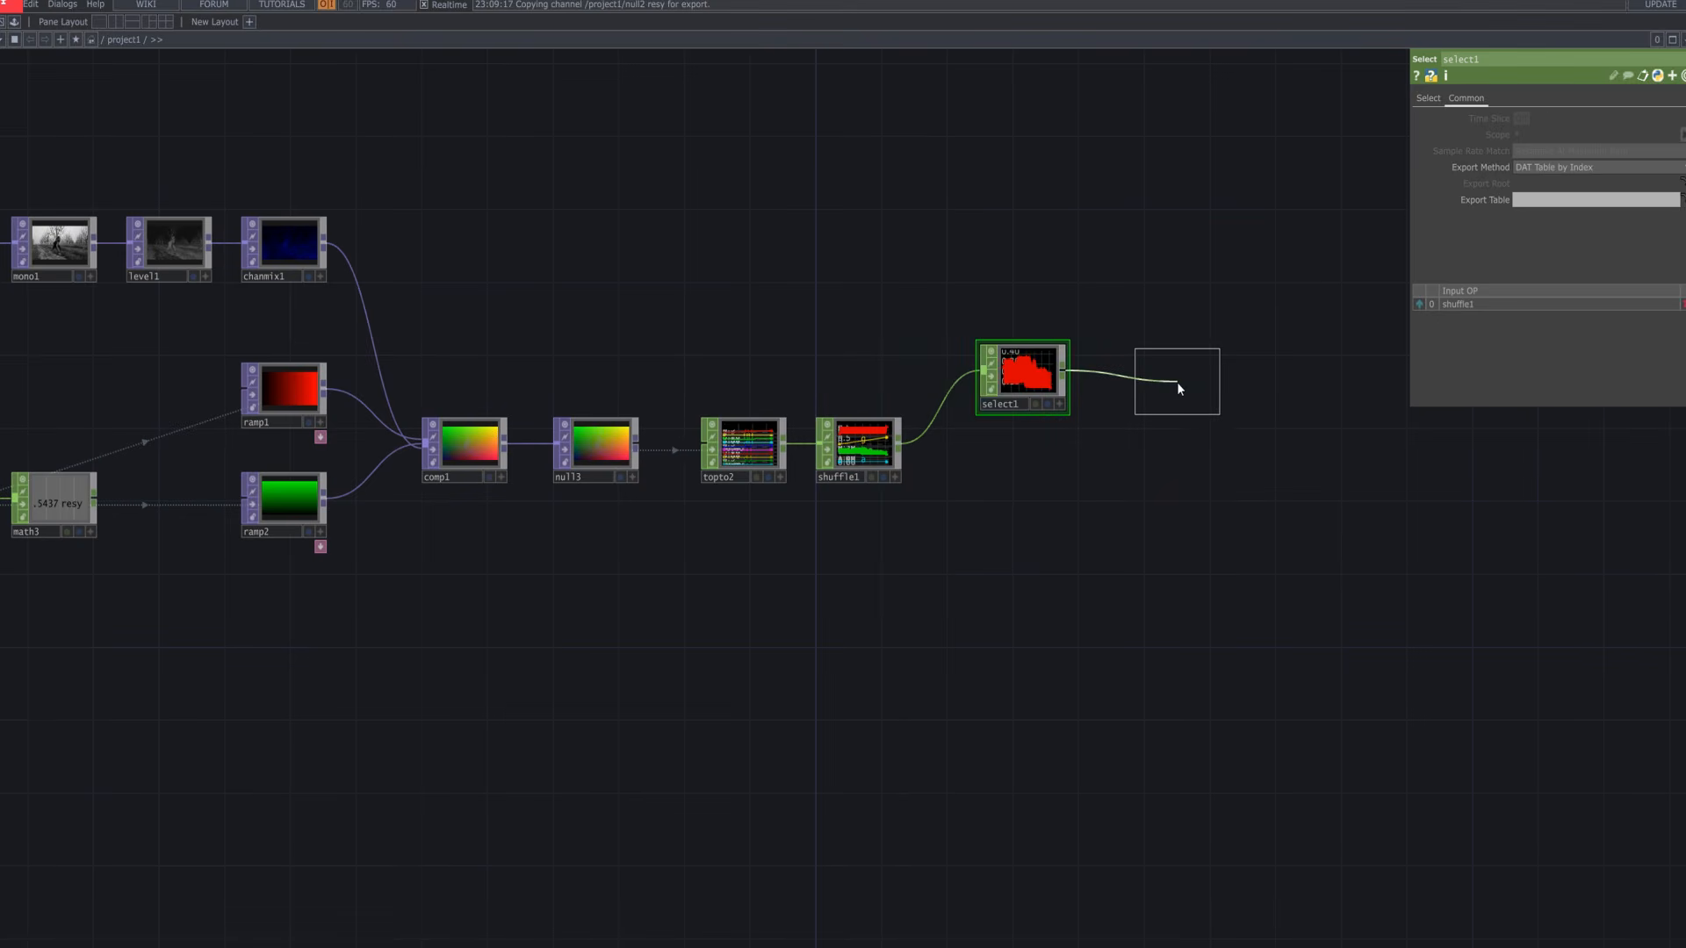
click(1153, 377)
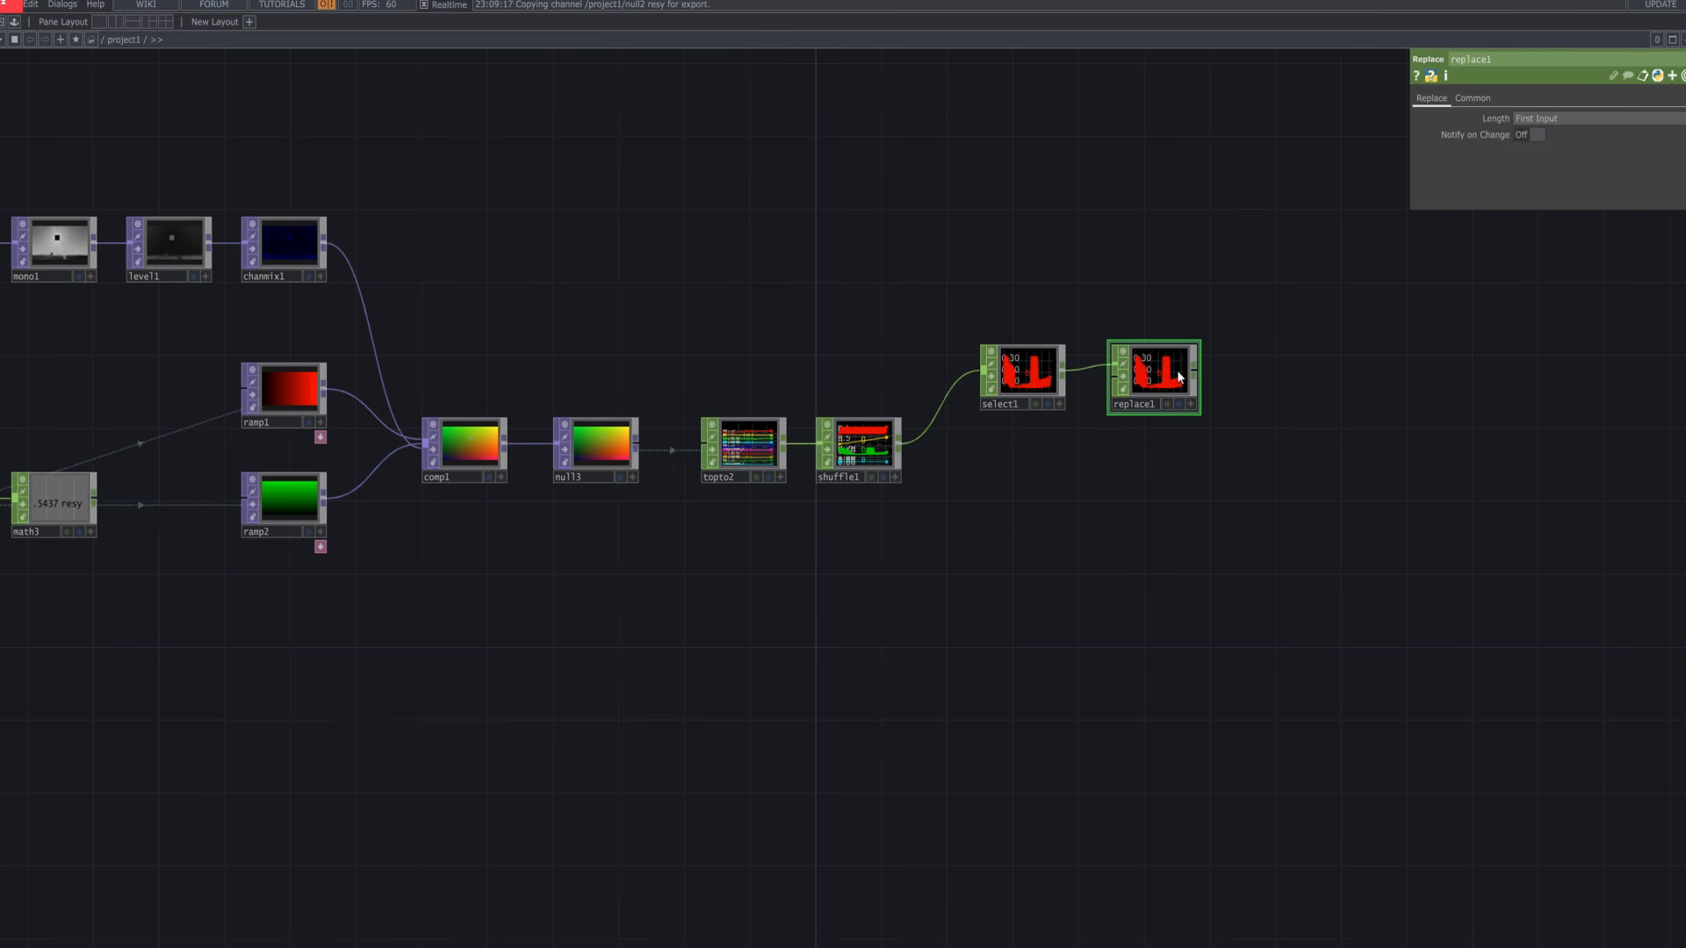
Add a Limit CHOP fed by shuffle1 and place it below select1
key(Tab)
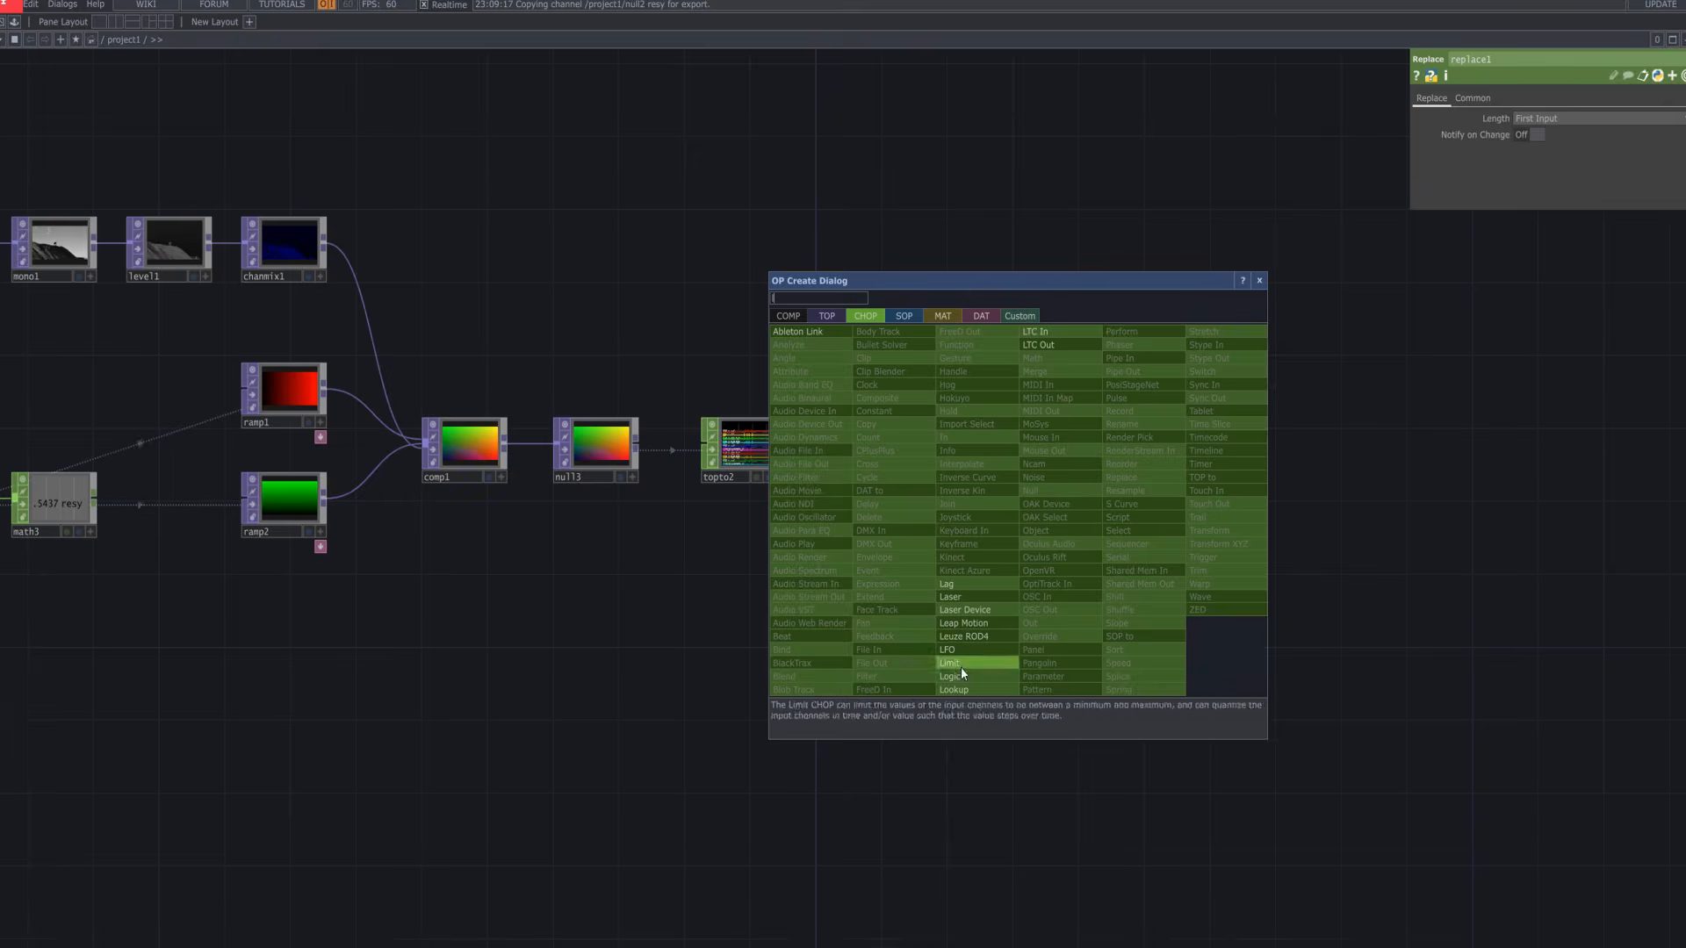
click(957, 664)
click(988, 505)
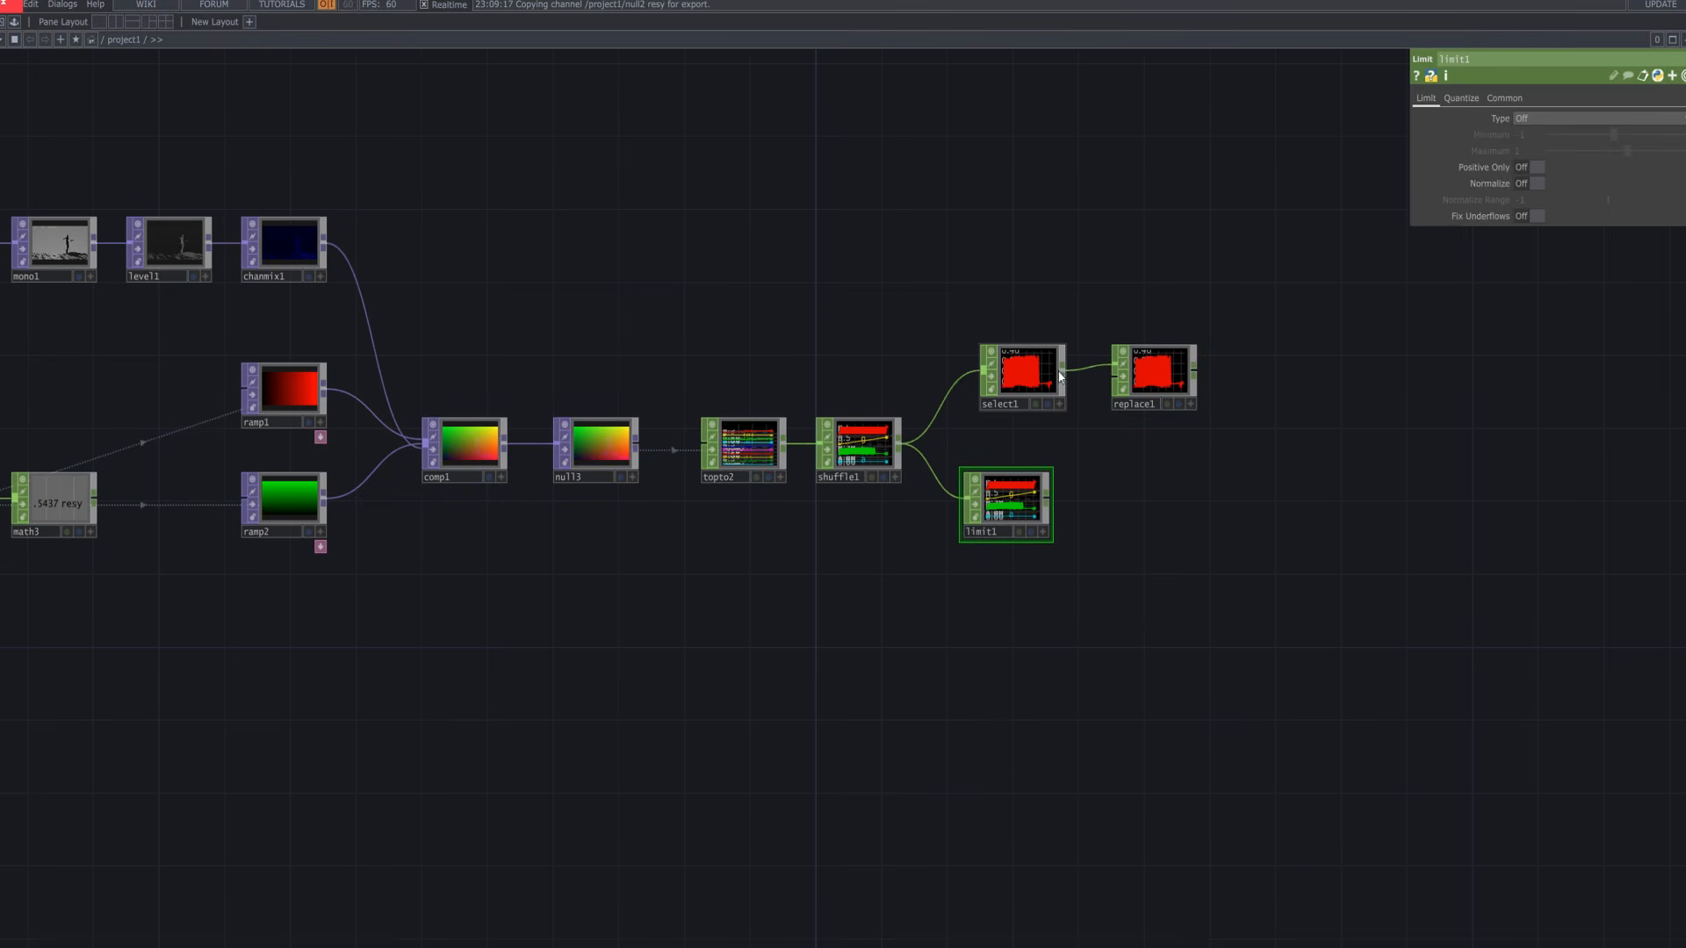
Rewire replace1 so limit1 feeds its first input and select1 feeds its second input
right_click(1092, 367)
click(1113, 409)
drag(1062, 372, 1113, 368)
drag(1051, 497, 1114, 377)
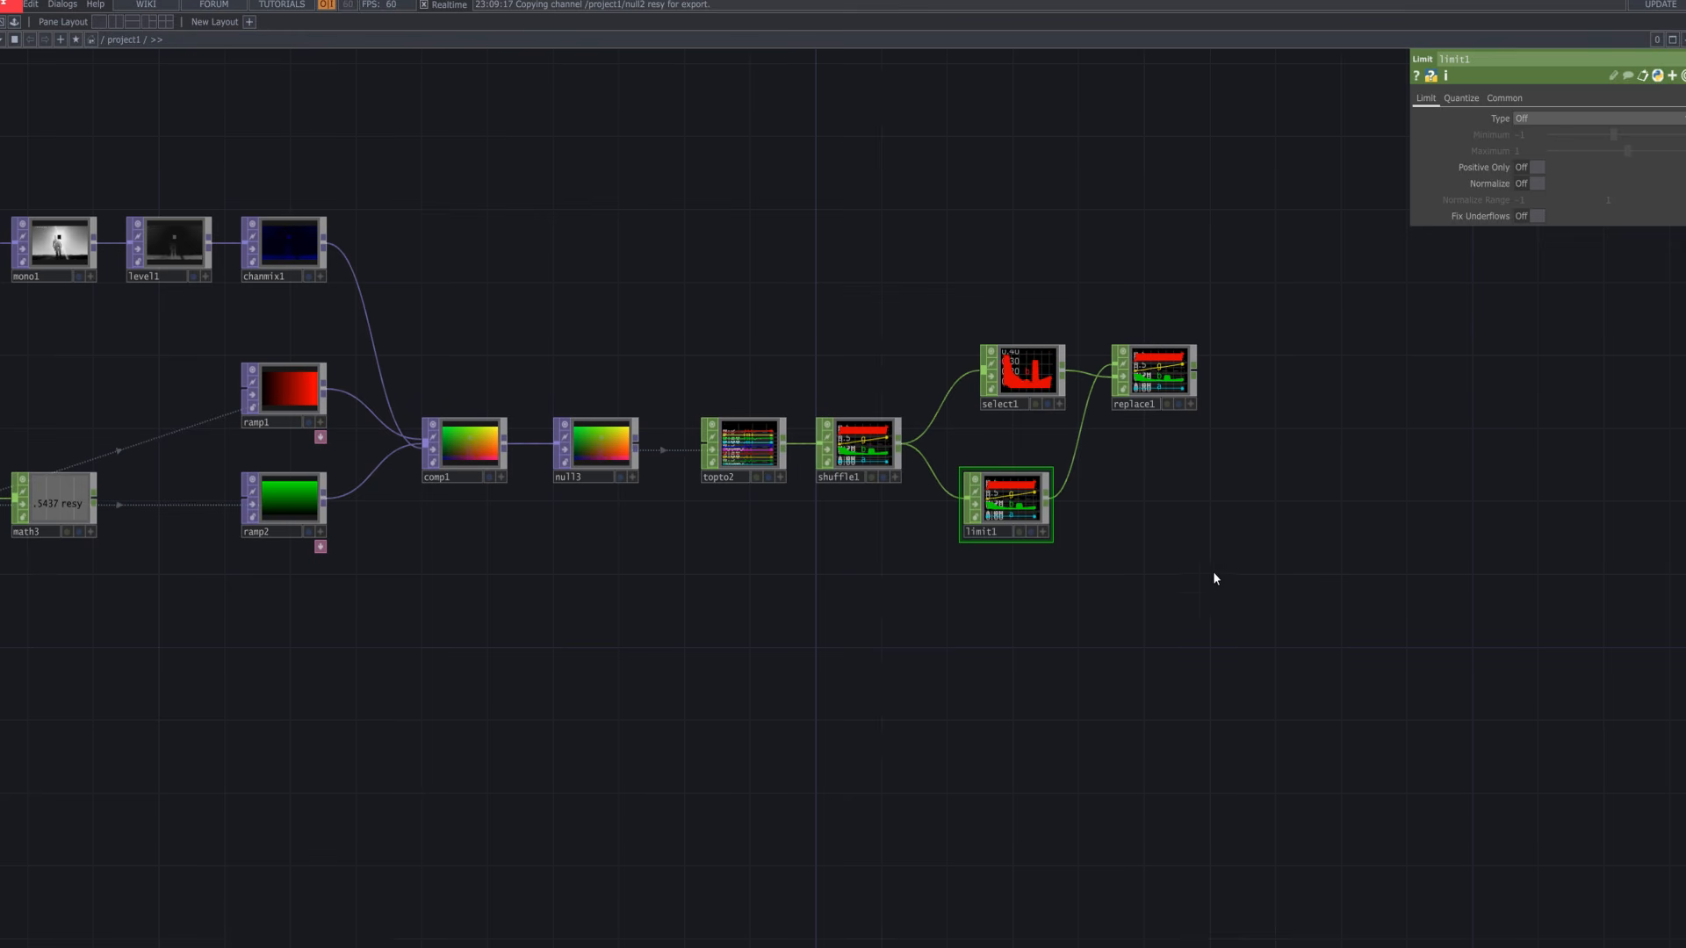
Add a second Select CHOP and place it below replace1, next to limit1
key(Tab)
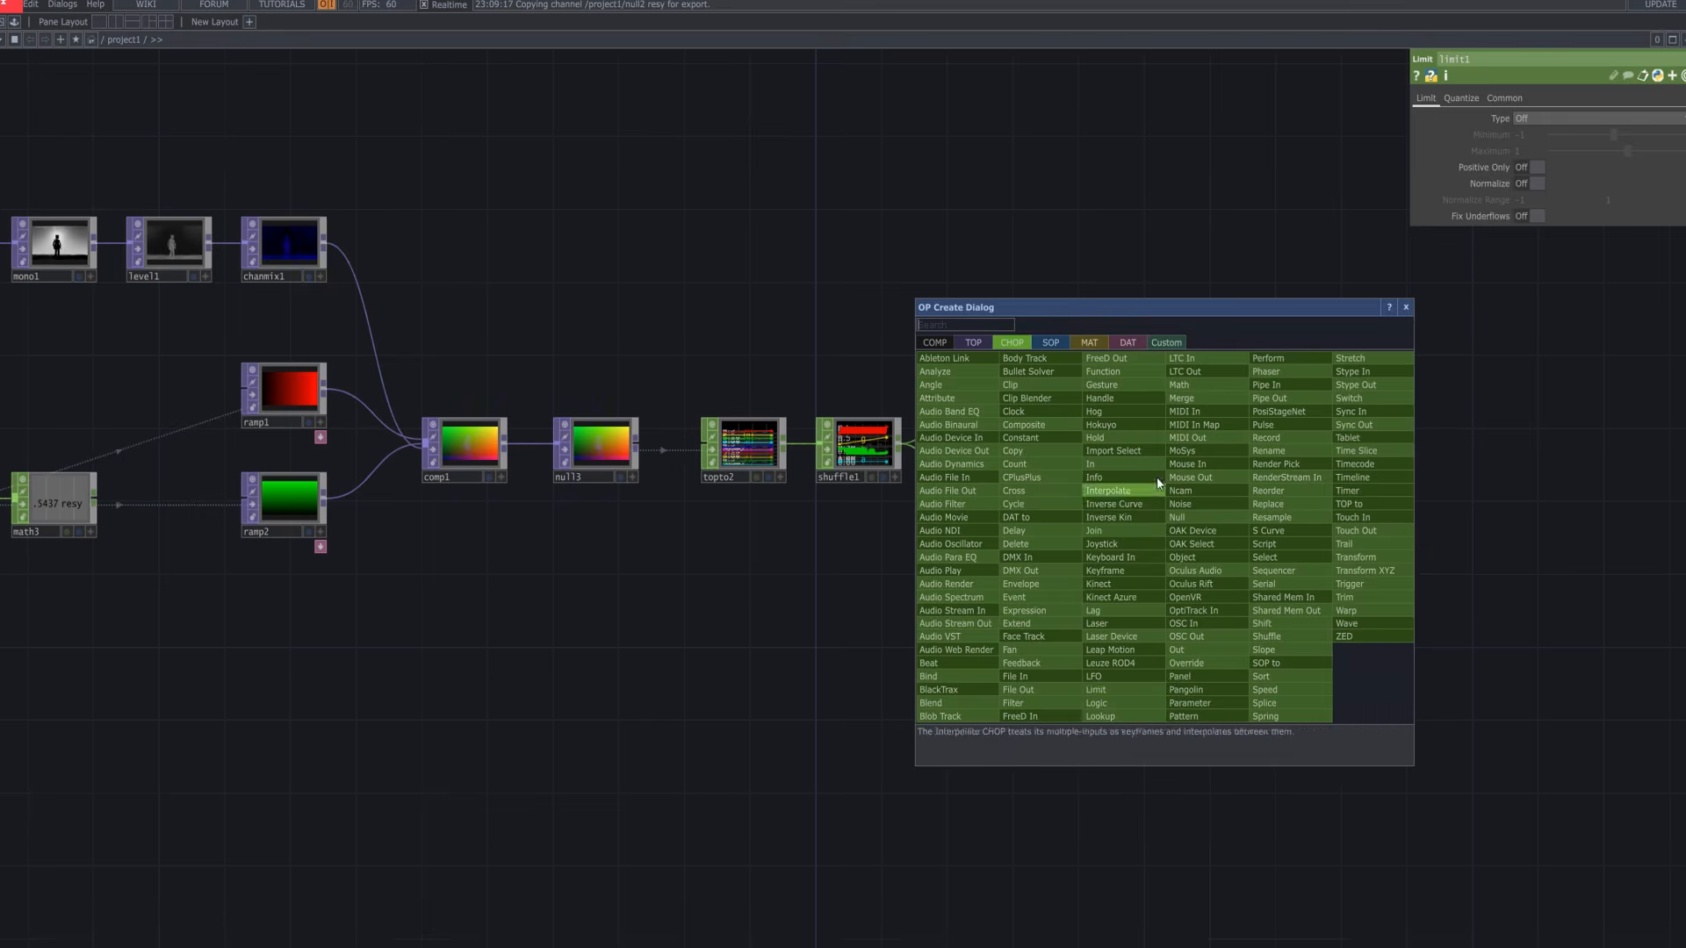
click(1128, 436)
click(1154, 527)
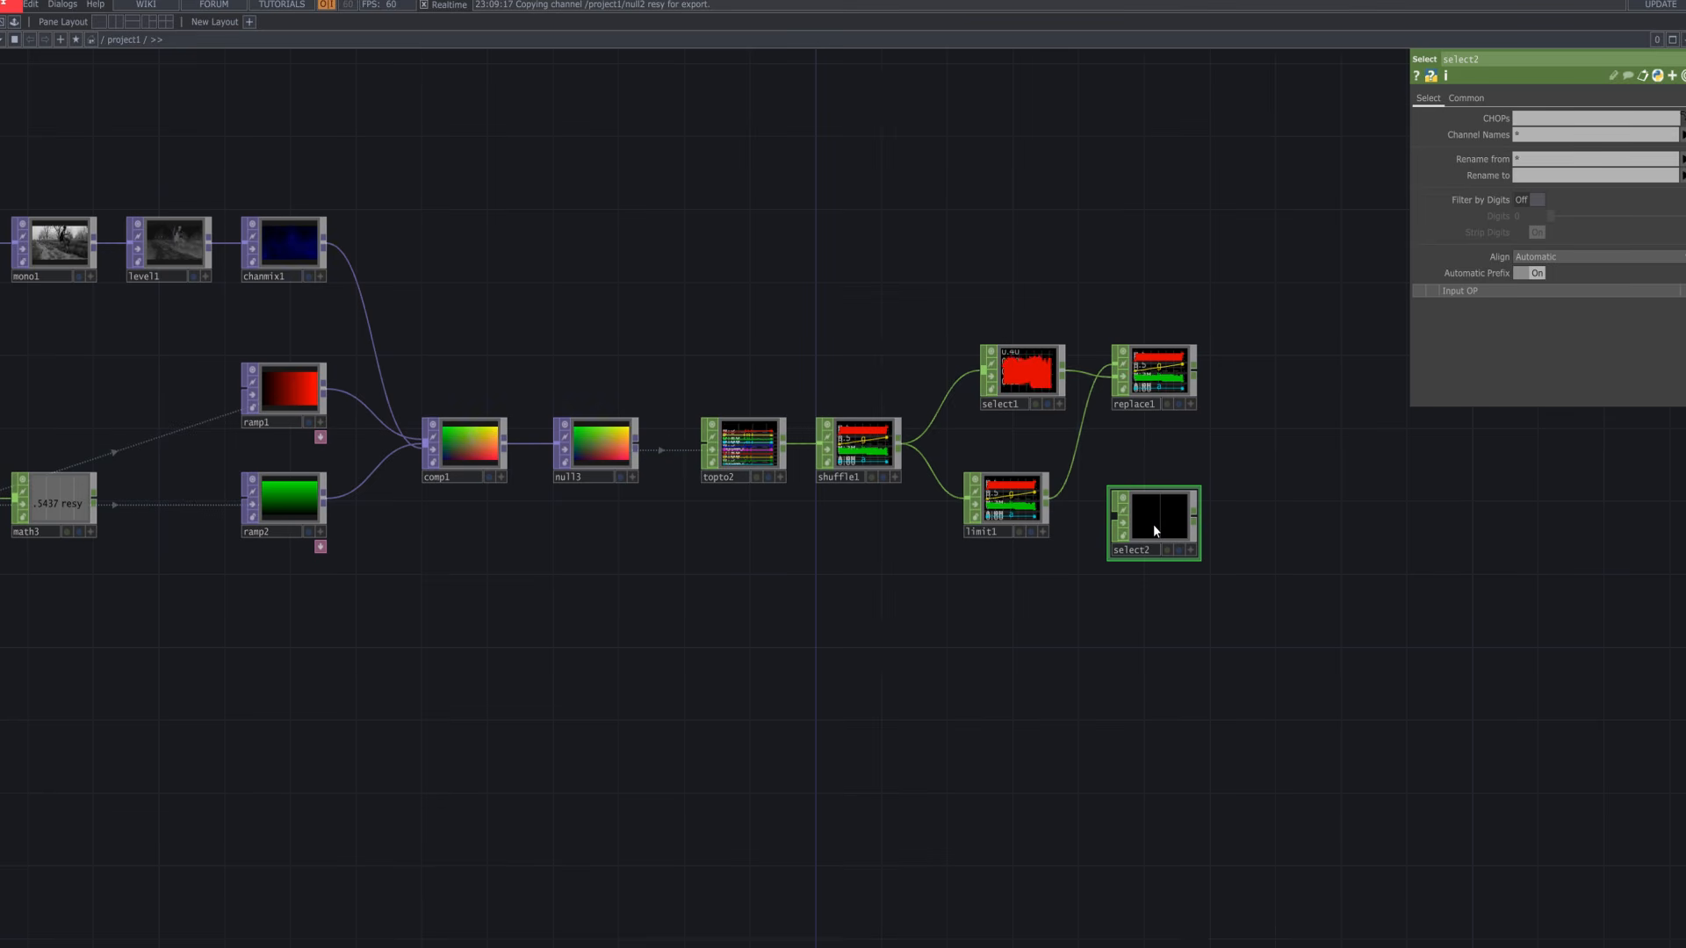
Turn on Normalize for limit1 and feed it into select2 with Channel Names set to g
click(1008, 498)
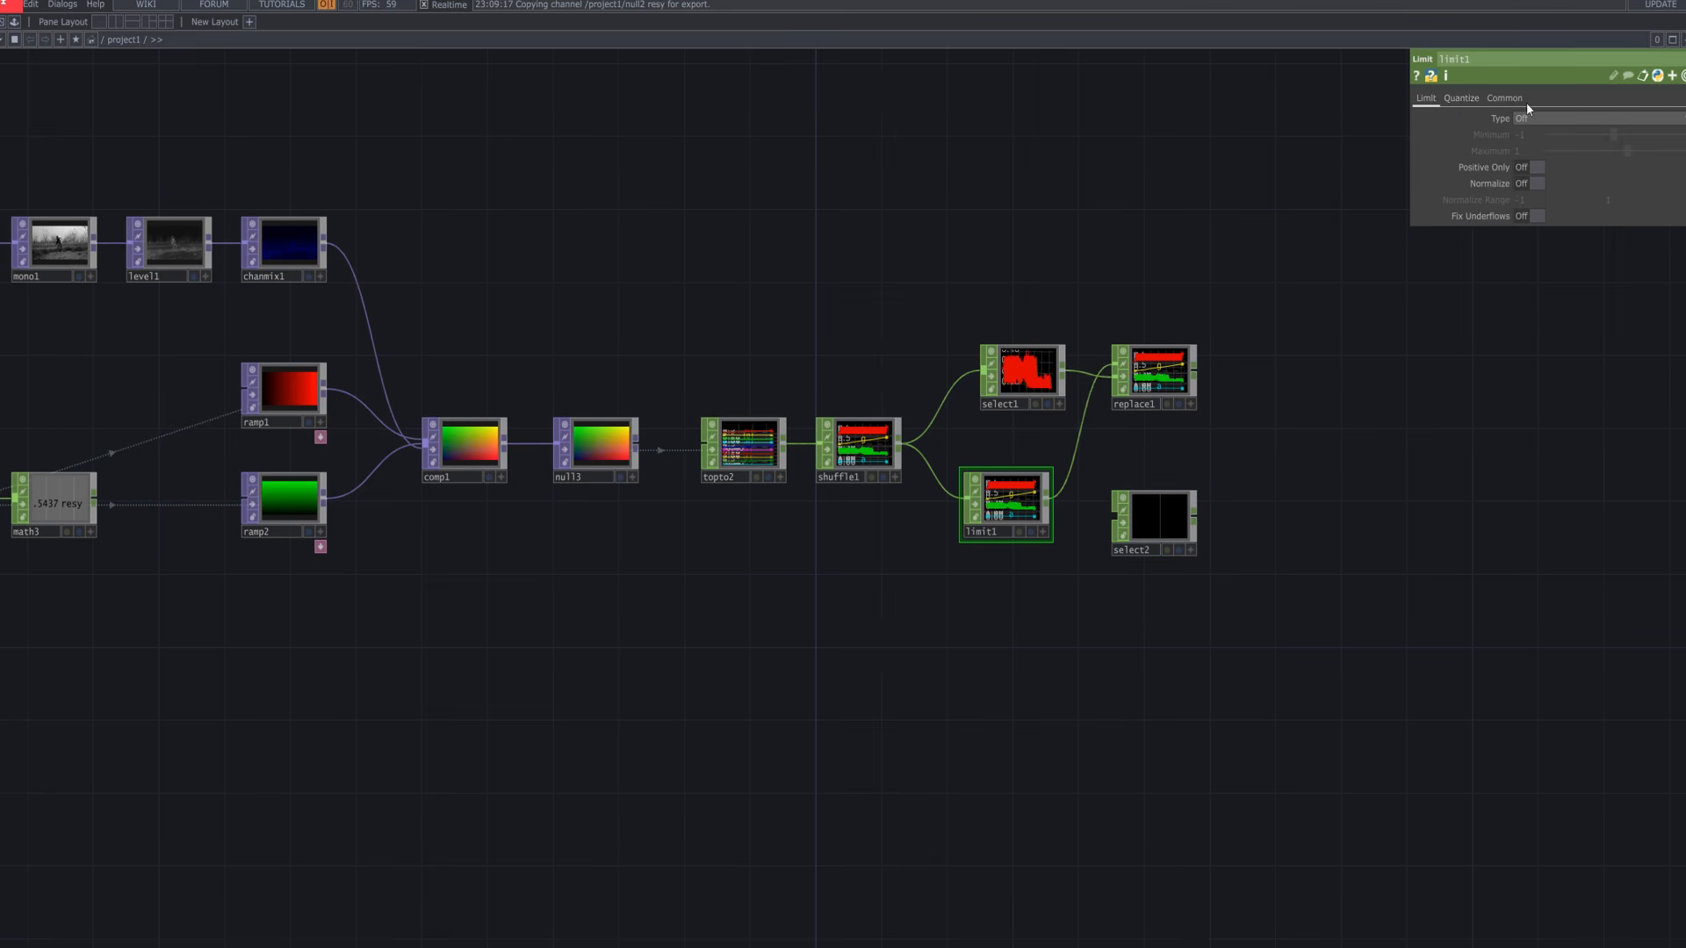
click(1528, 183)
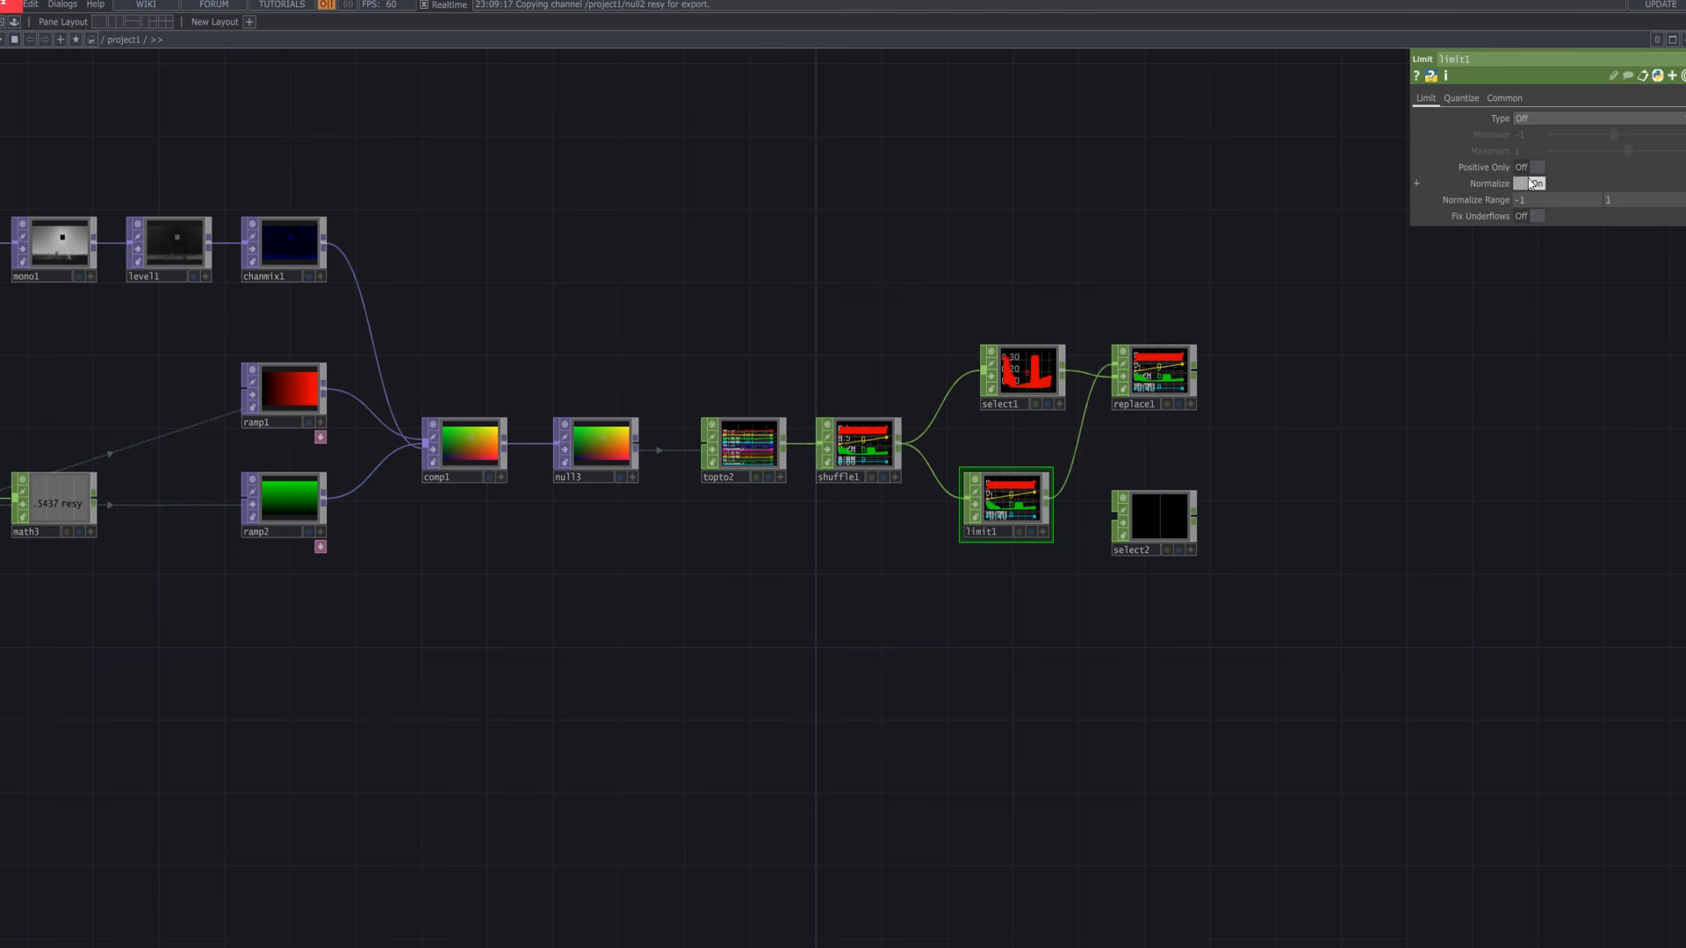
click(1181, 508)
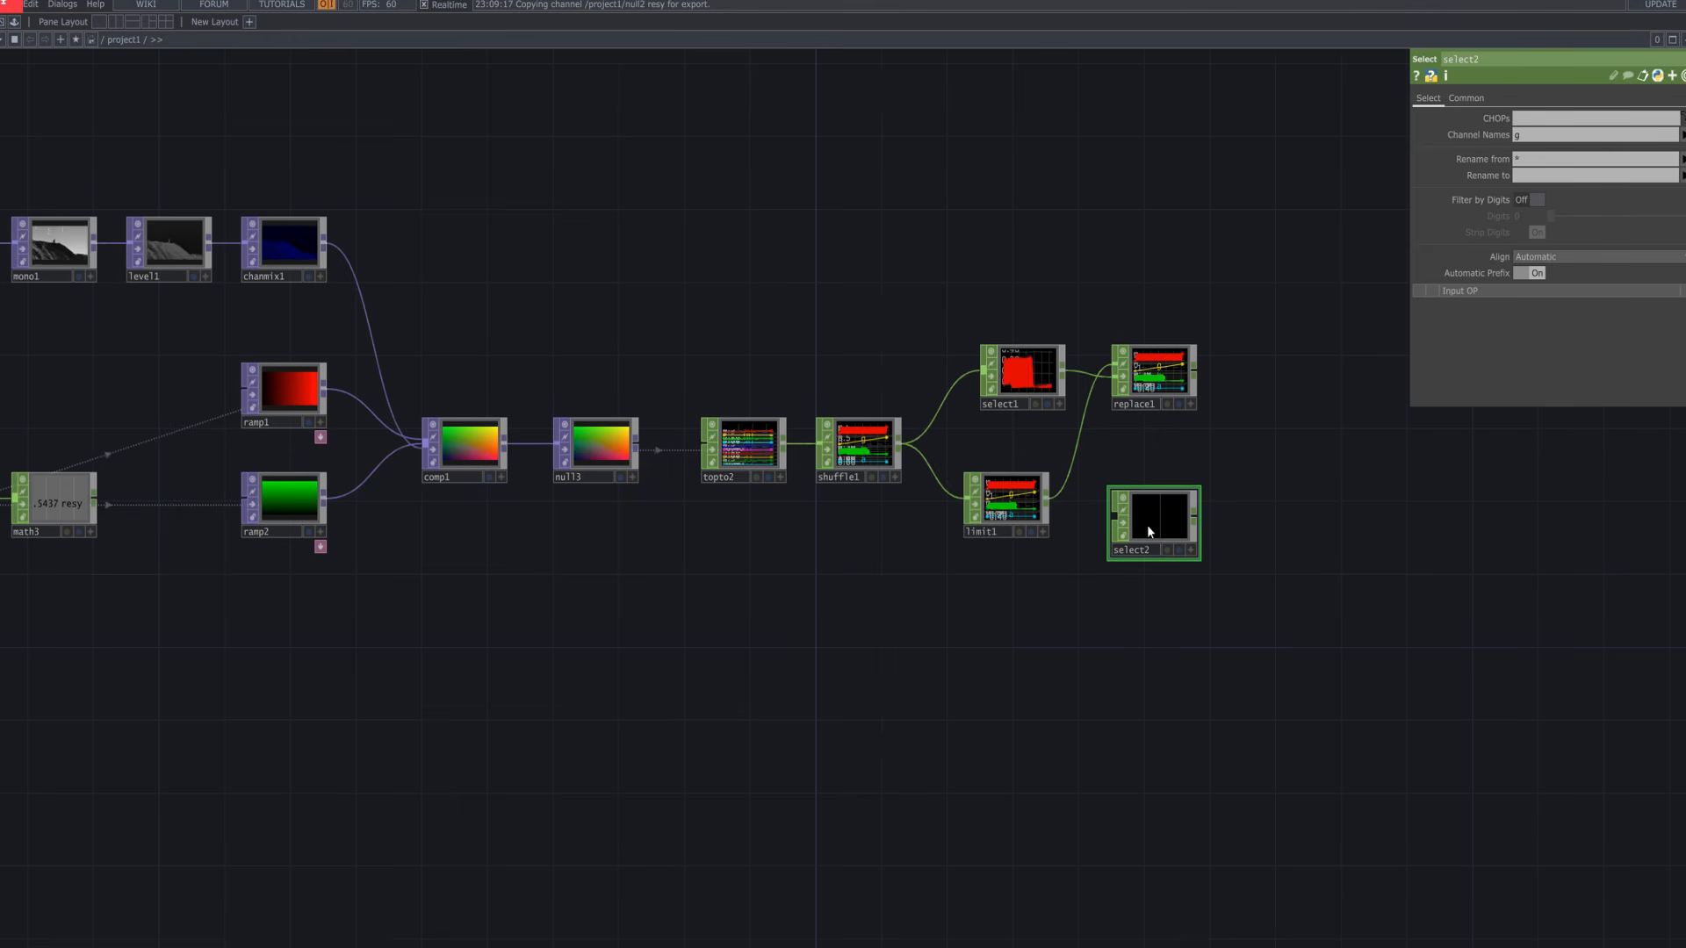
drag(1051, 499, 1172, 509)
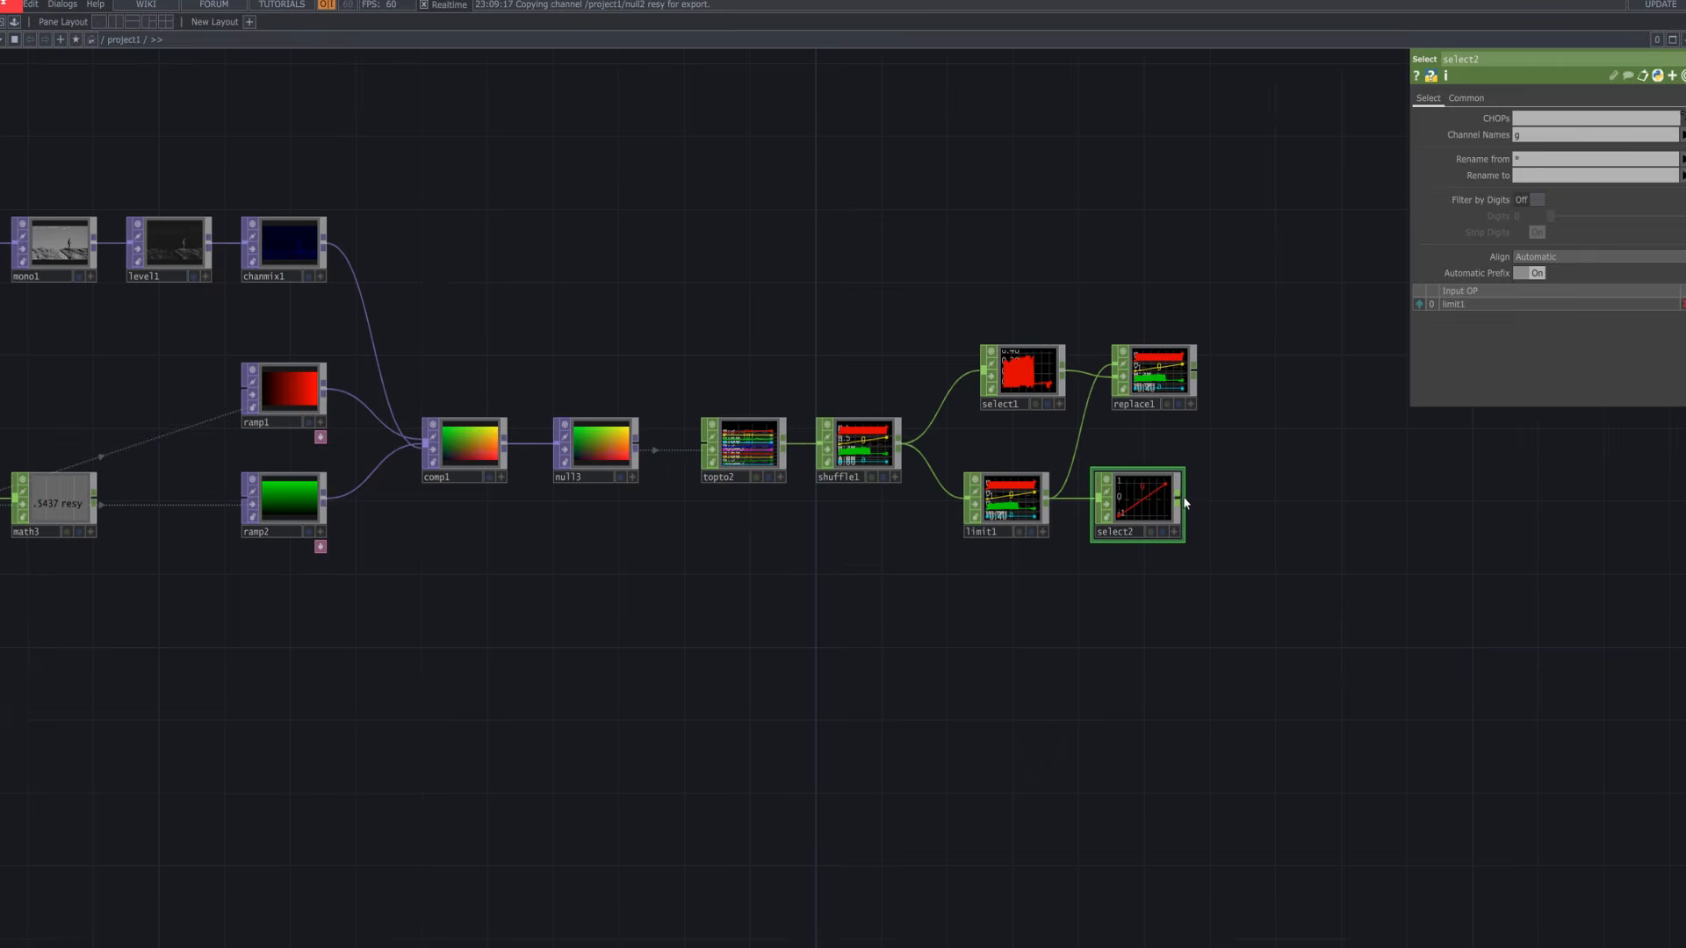
Add a Math CHOP to select2's output and set its Combine CHOPs to Multiply
right_click(1180, 500)
click(1230, 497)
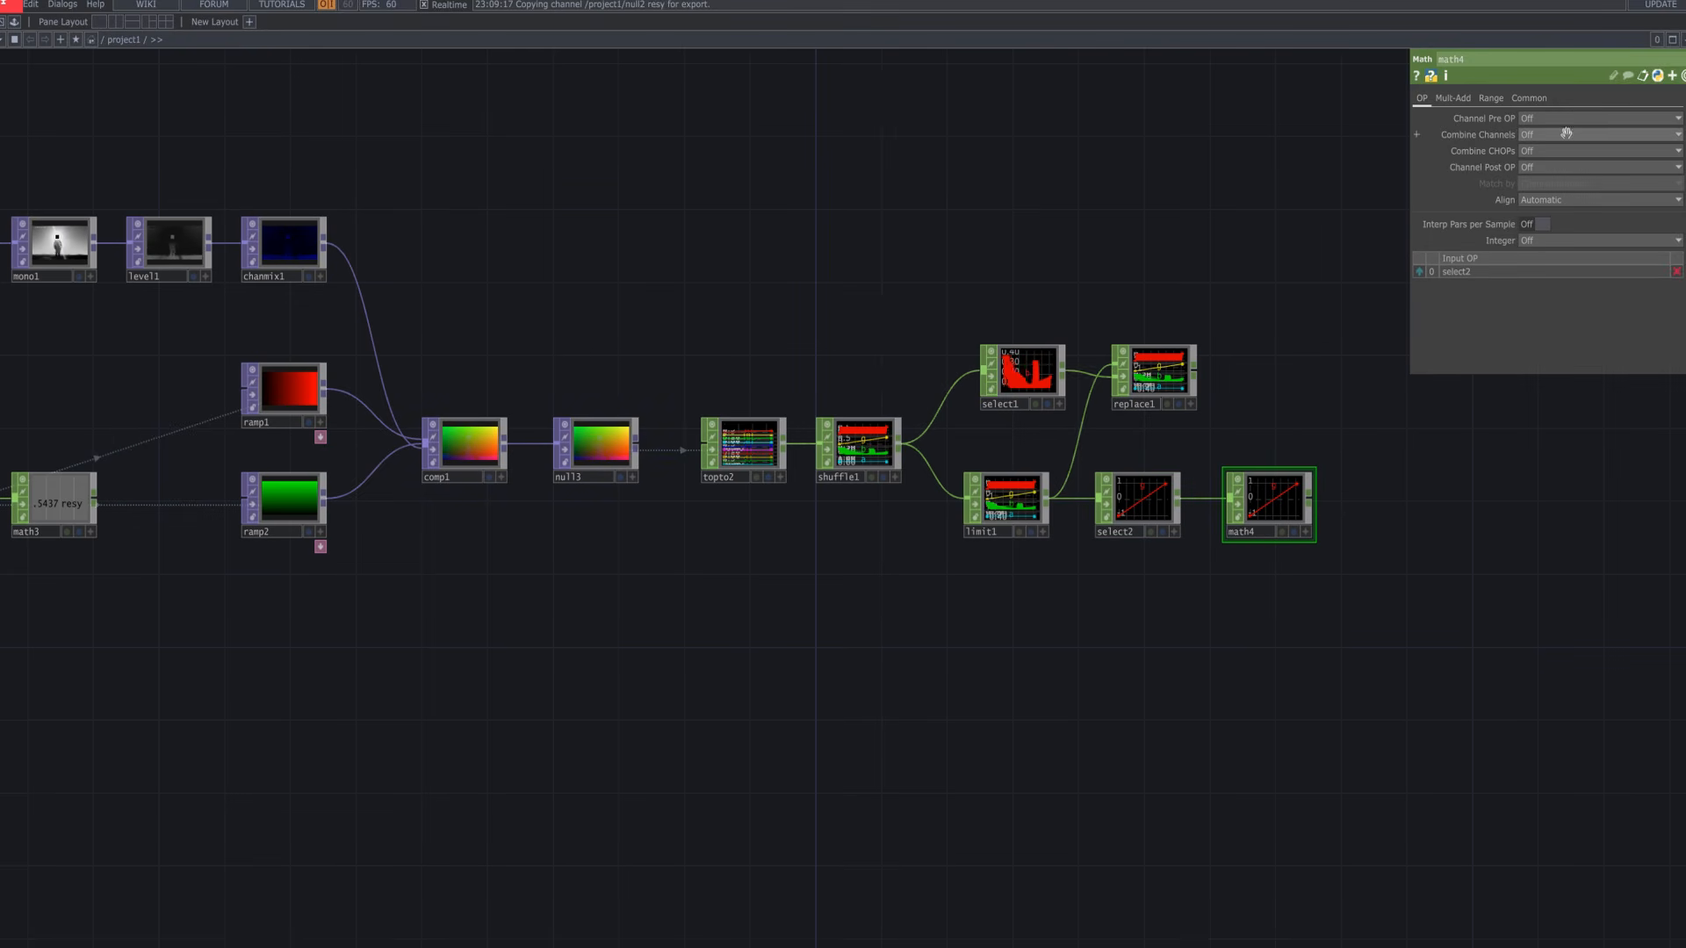
click(1554, 167)
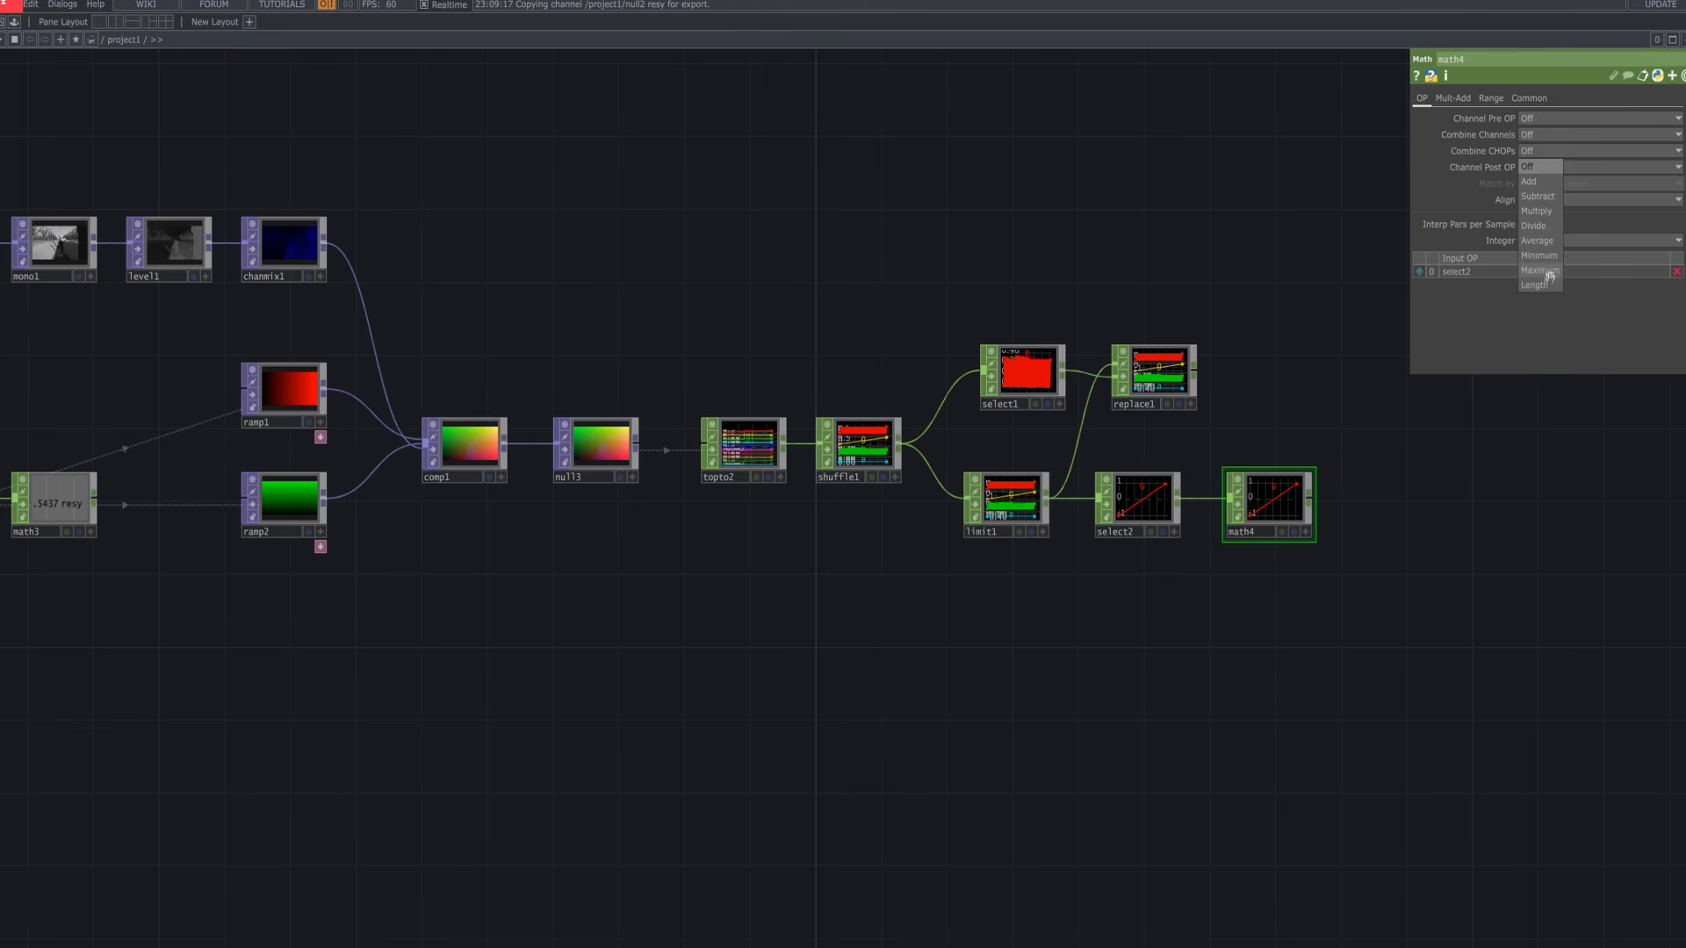
click(1538, 211)
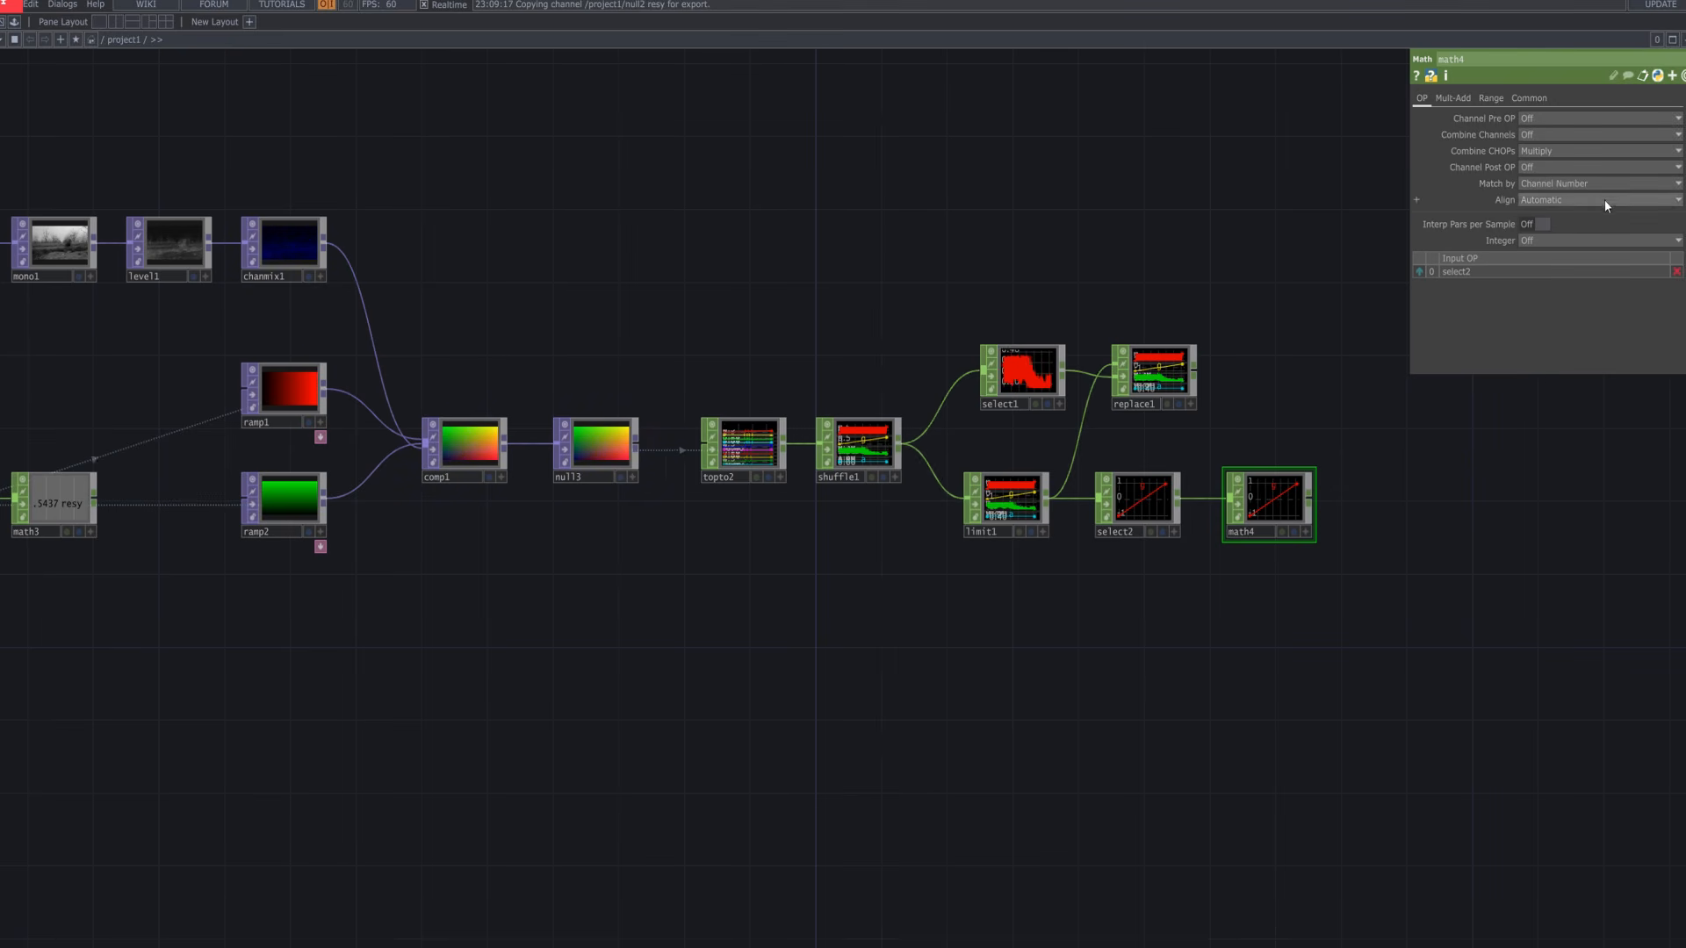
click(1452, 97)
click(1489, 98)
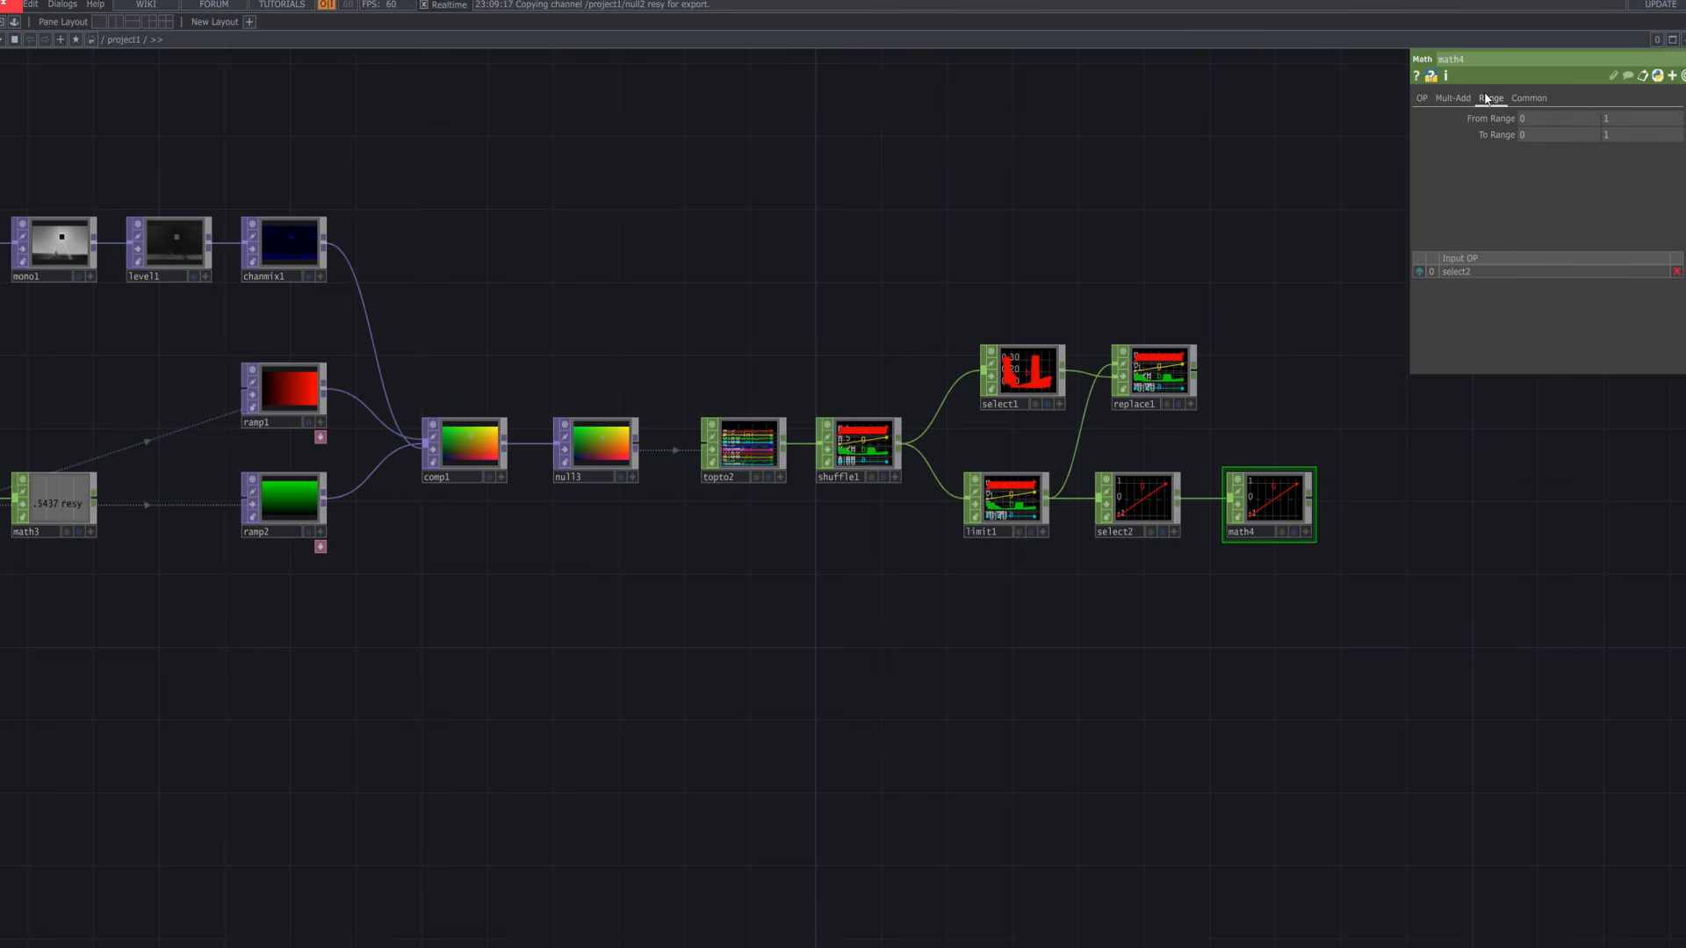
click(1519, 101)
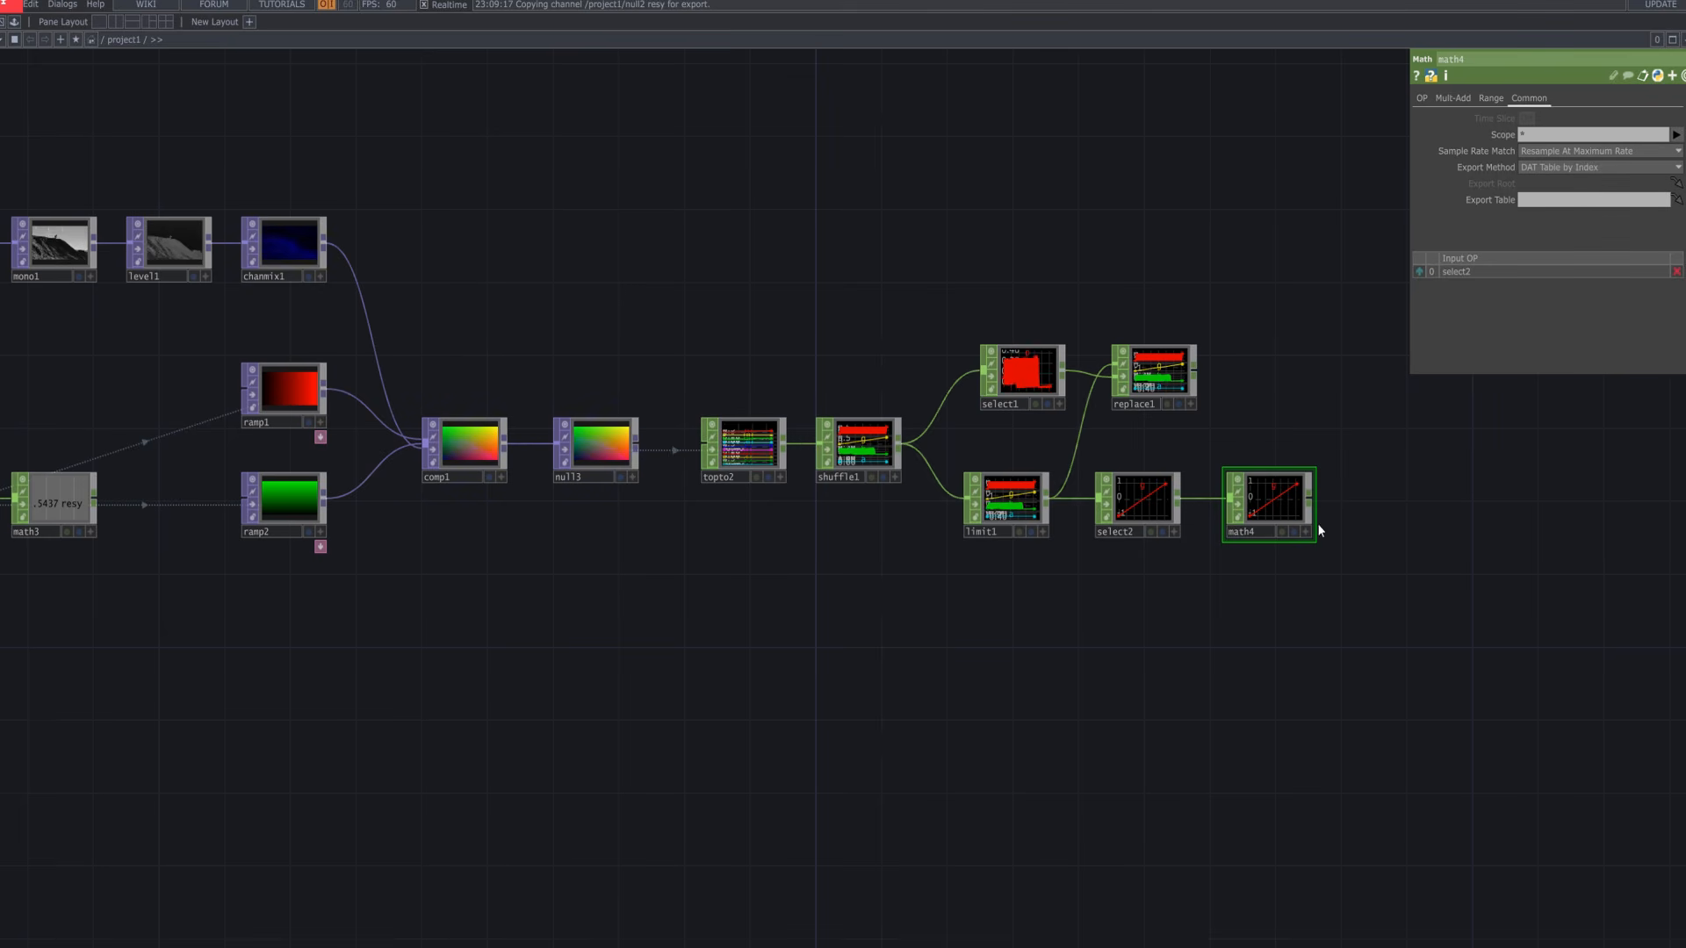
Add a second Replace CHOP and connect replace1 to its first input and math4 to its second
key(Tab)
text(re)
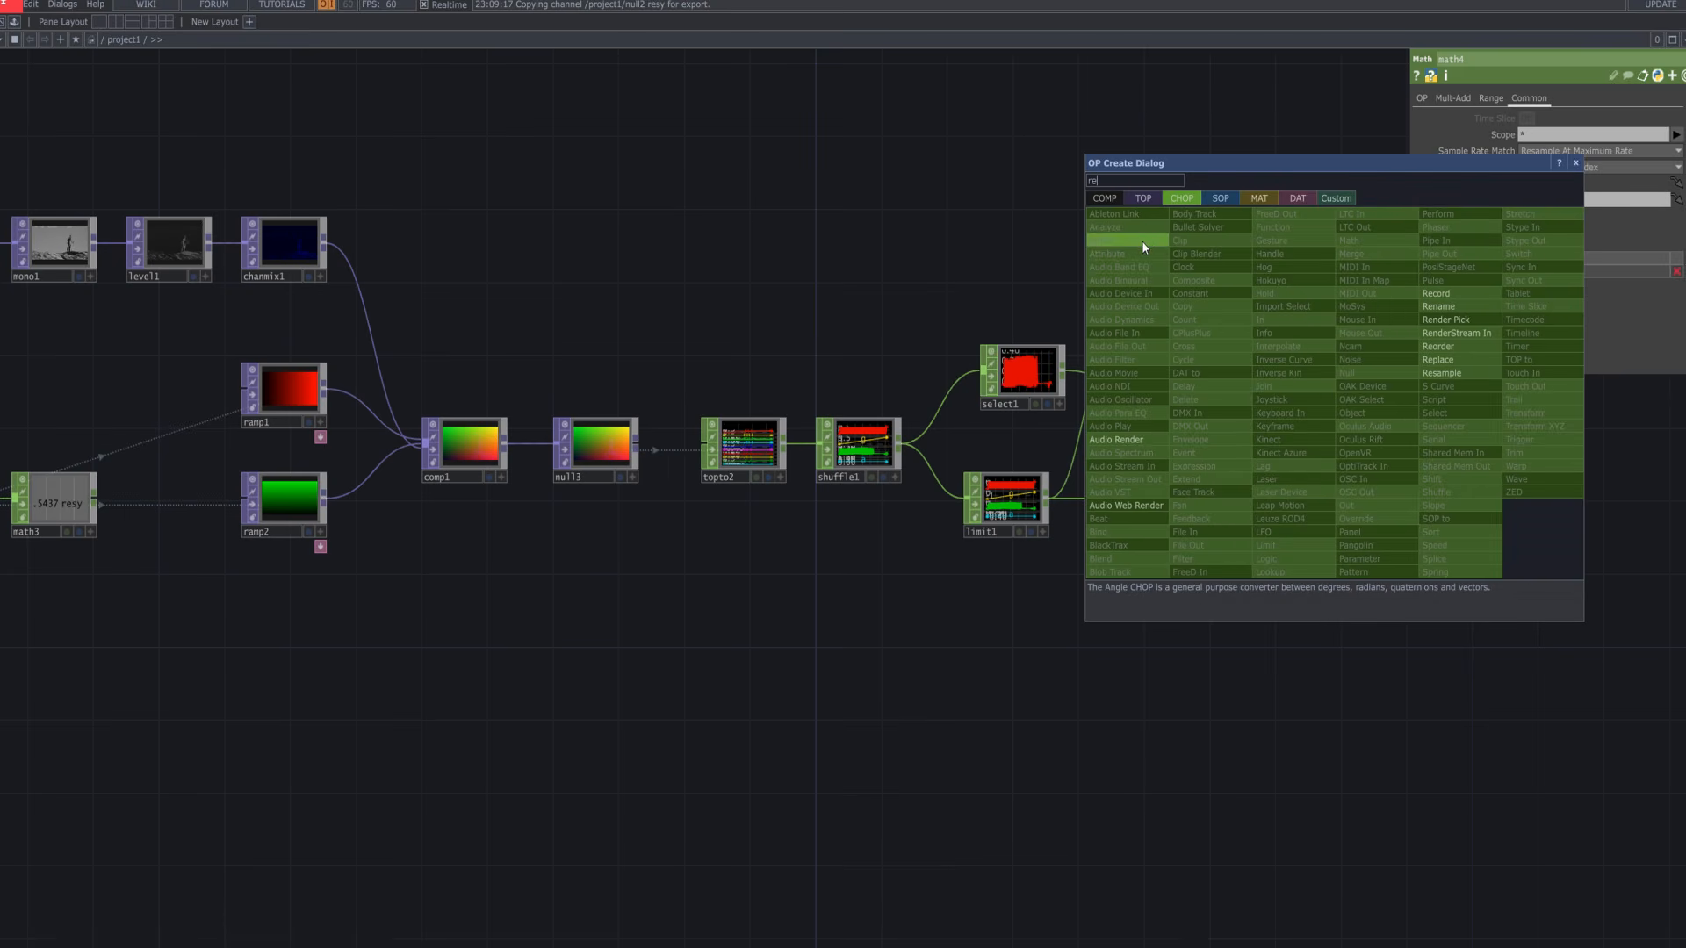
click(1440, 360)
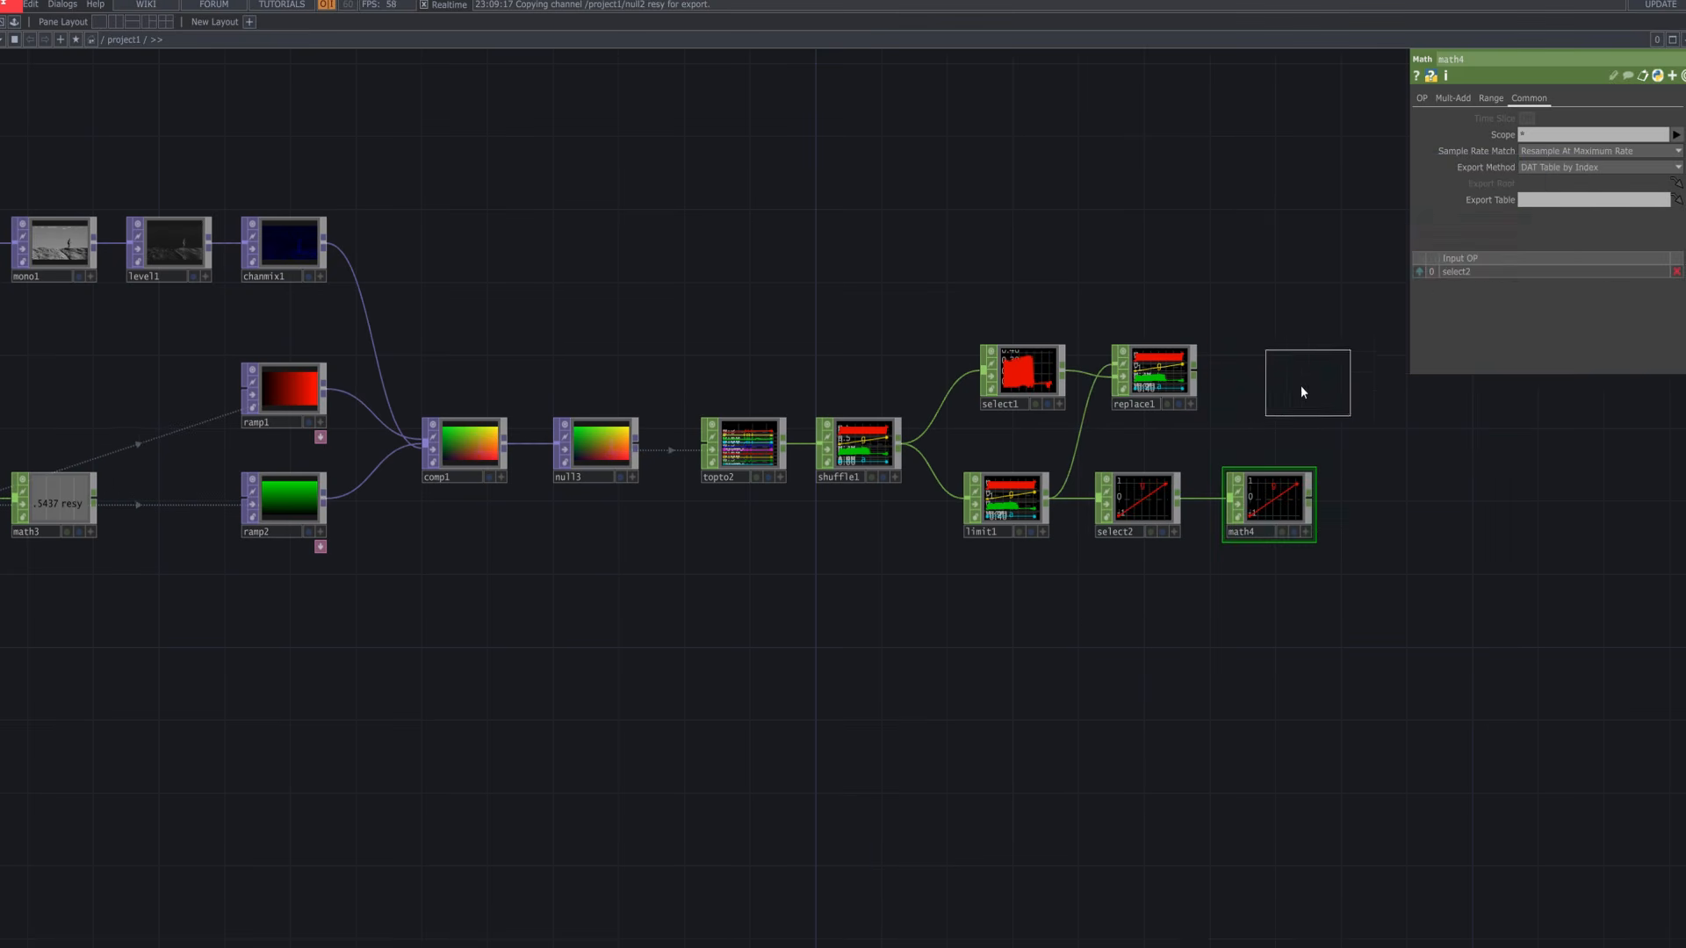
click(1280, 383)
drag(1194, 370, 1240, 363)
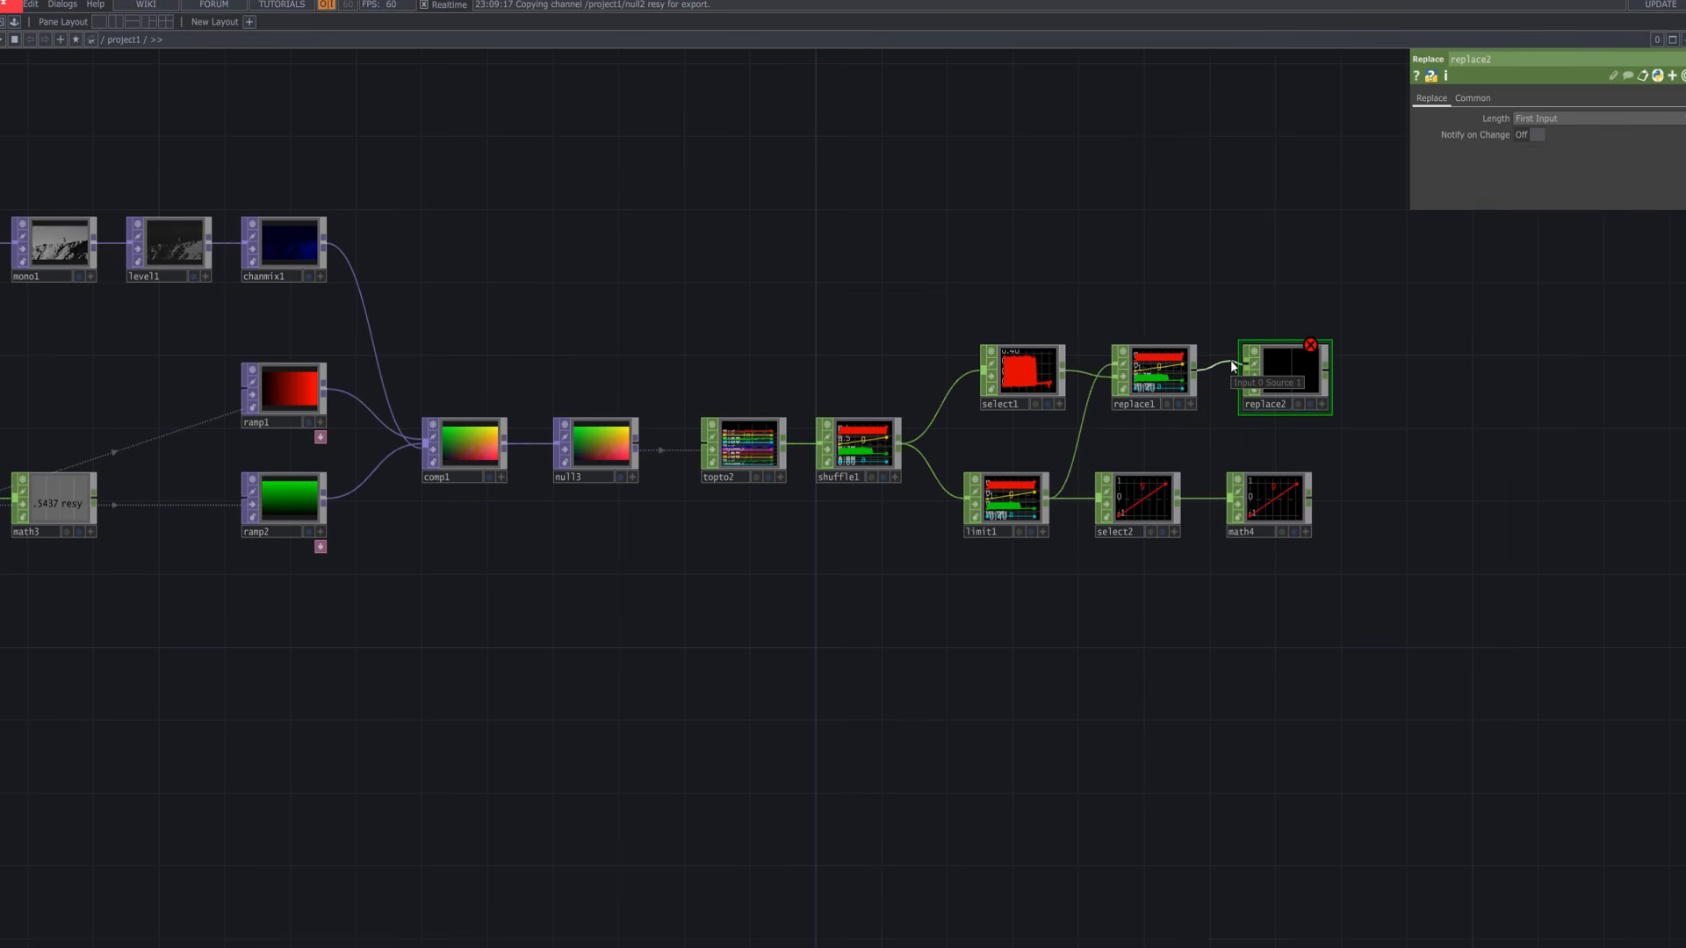
drag(1277, 403, 1408, 404)
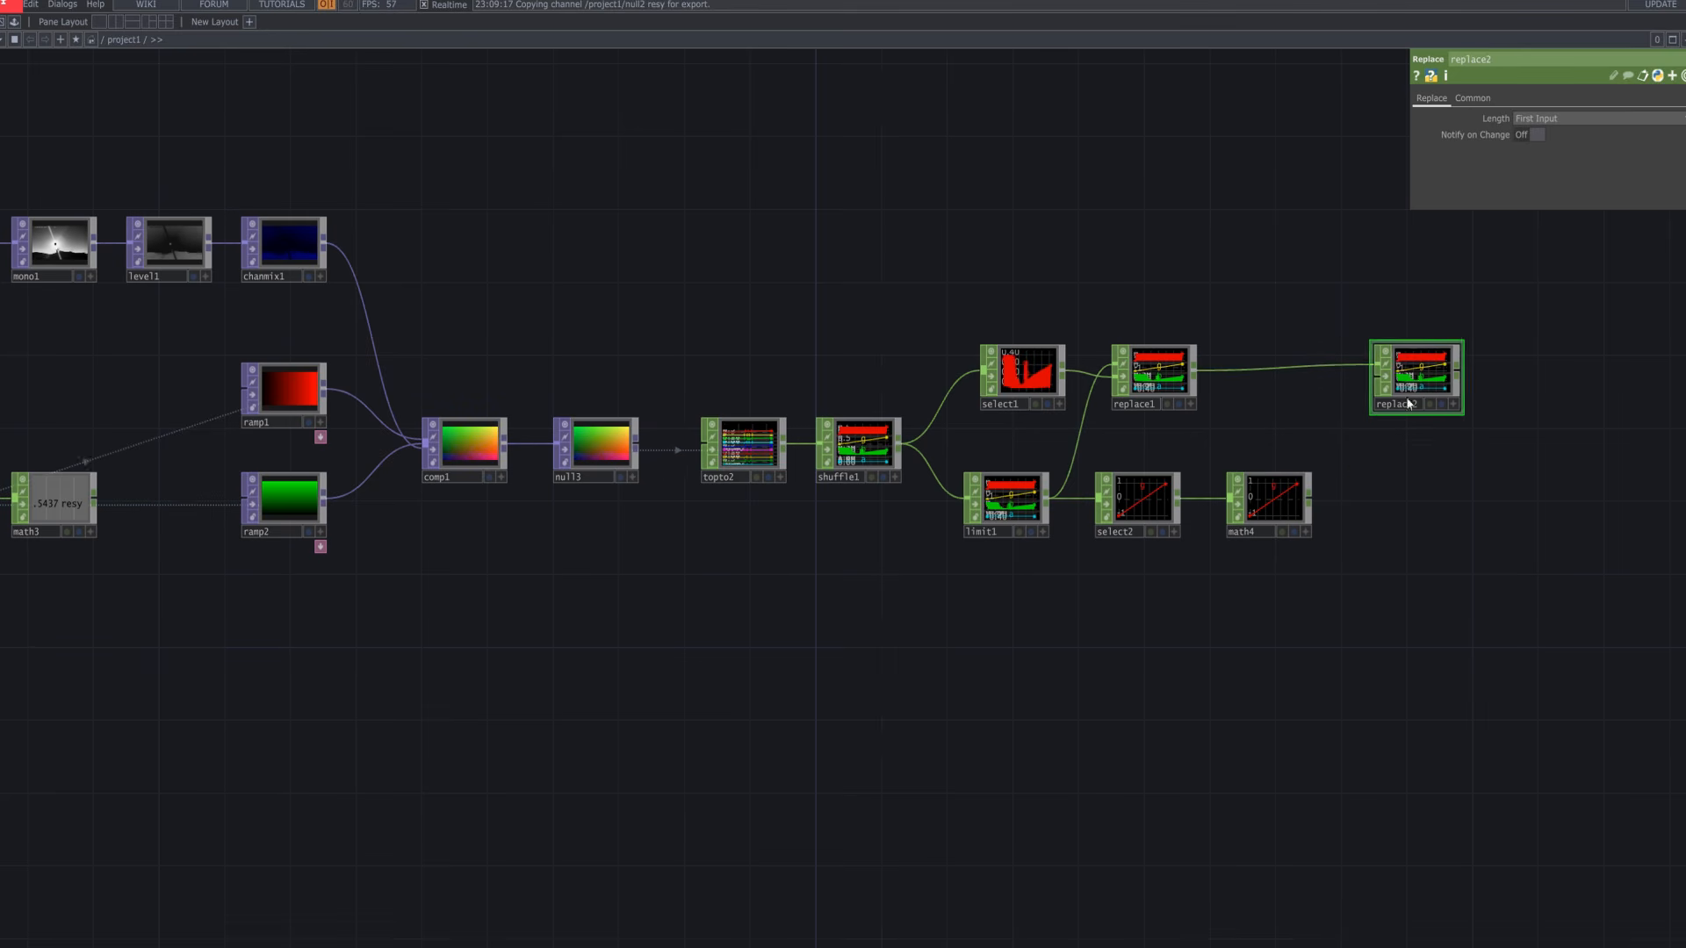
drag(1309, 498, 1375, 391)
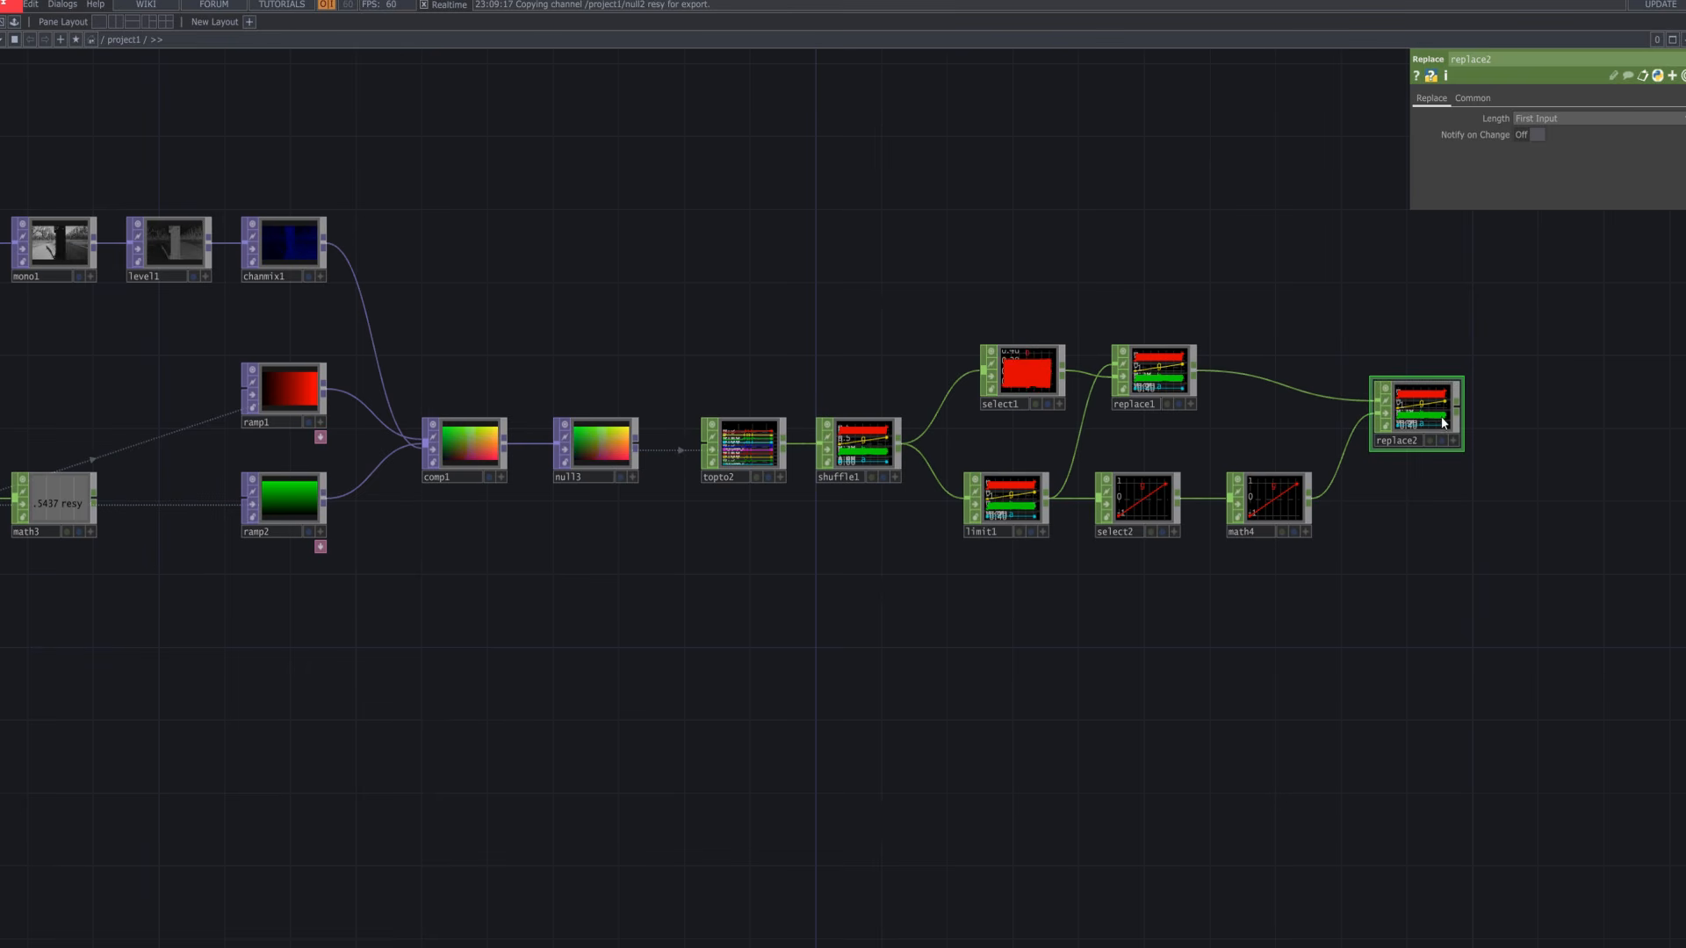
Move math4 lower in the network, below select2 and replace2
click(1283, 502)
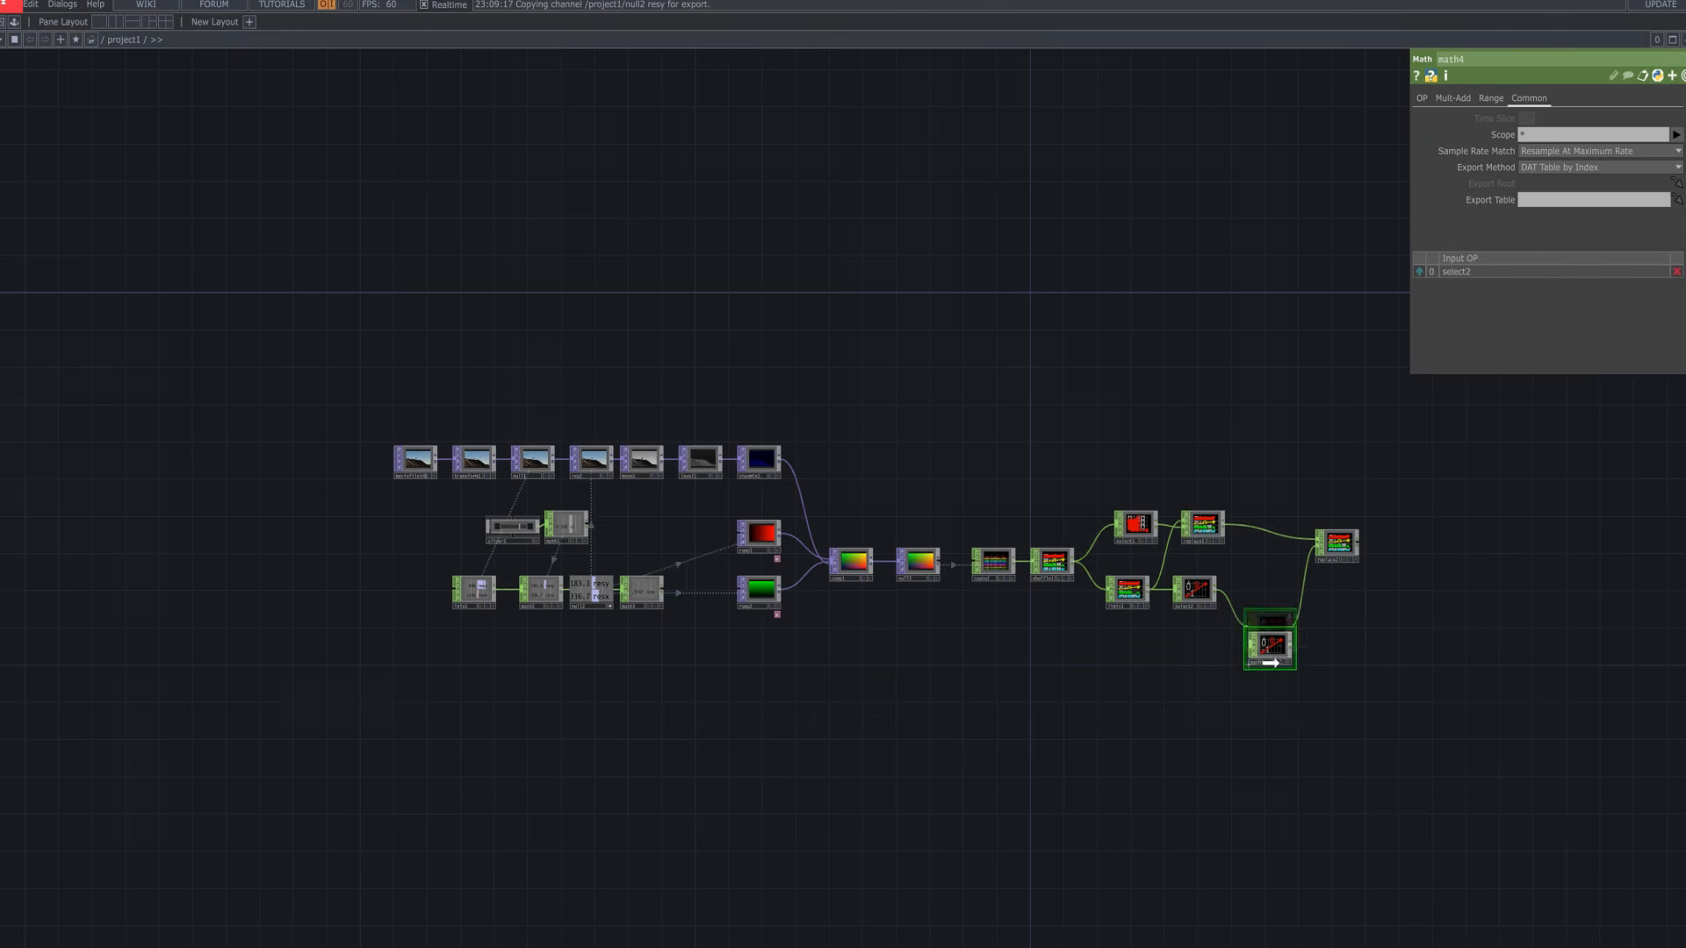
drag(1268, 658, 1268, 675)
Move the Math CHOP fed by slider1 to make room and connect its output to math4 as an additional input
scroll(825, 652, up, 3)
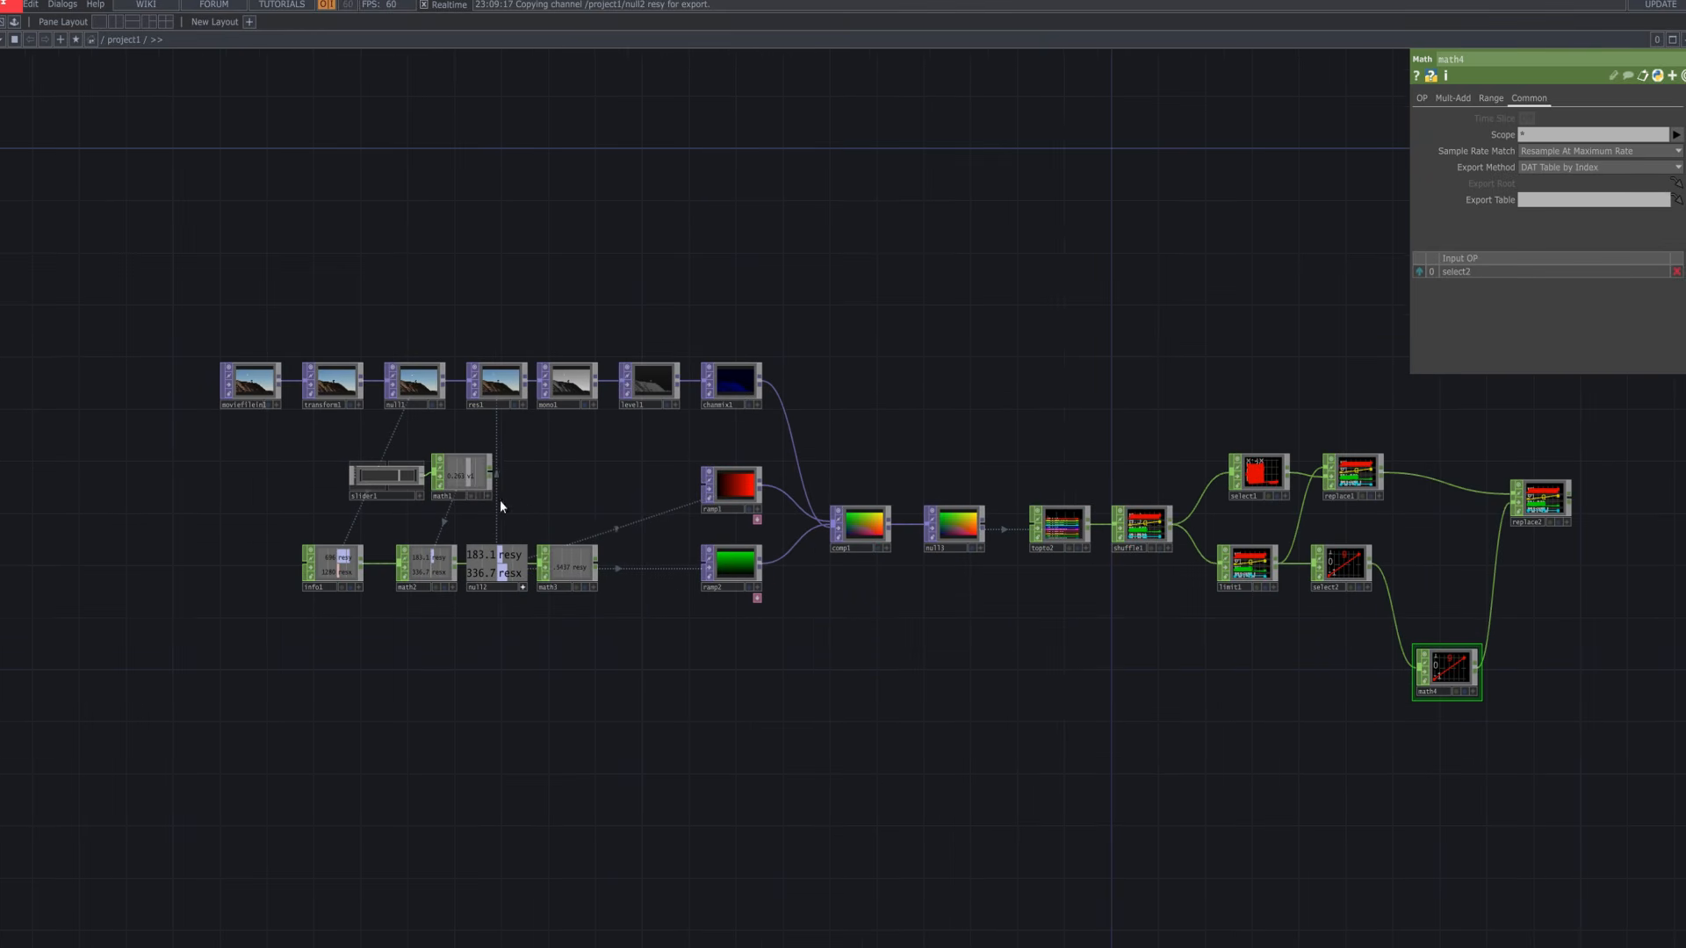
drag(464, 478, 534, 479)
click(563, 474)
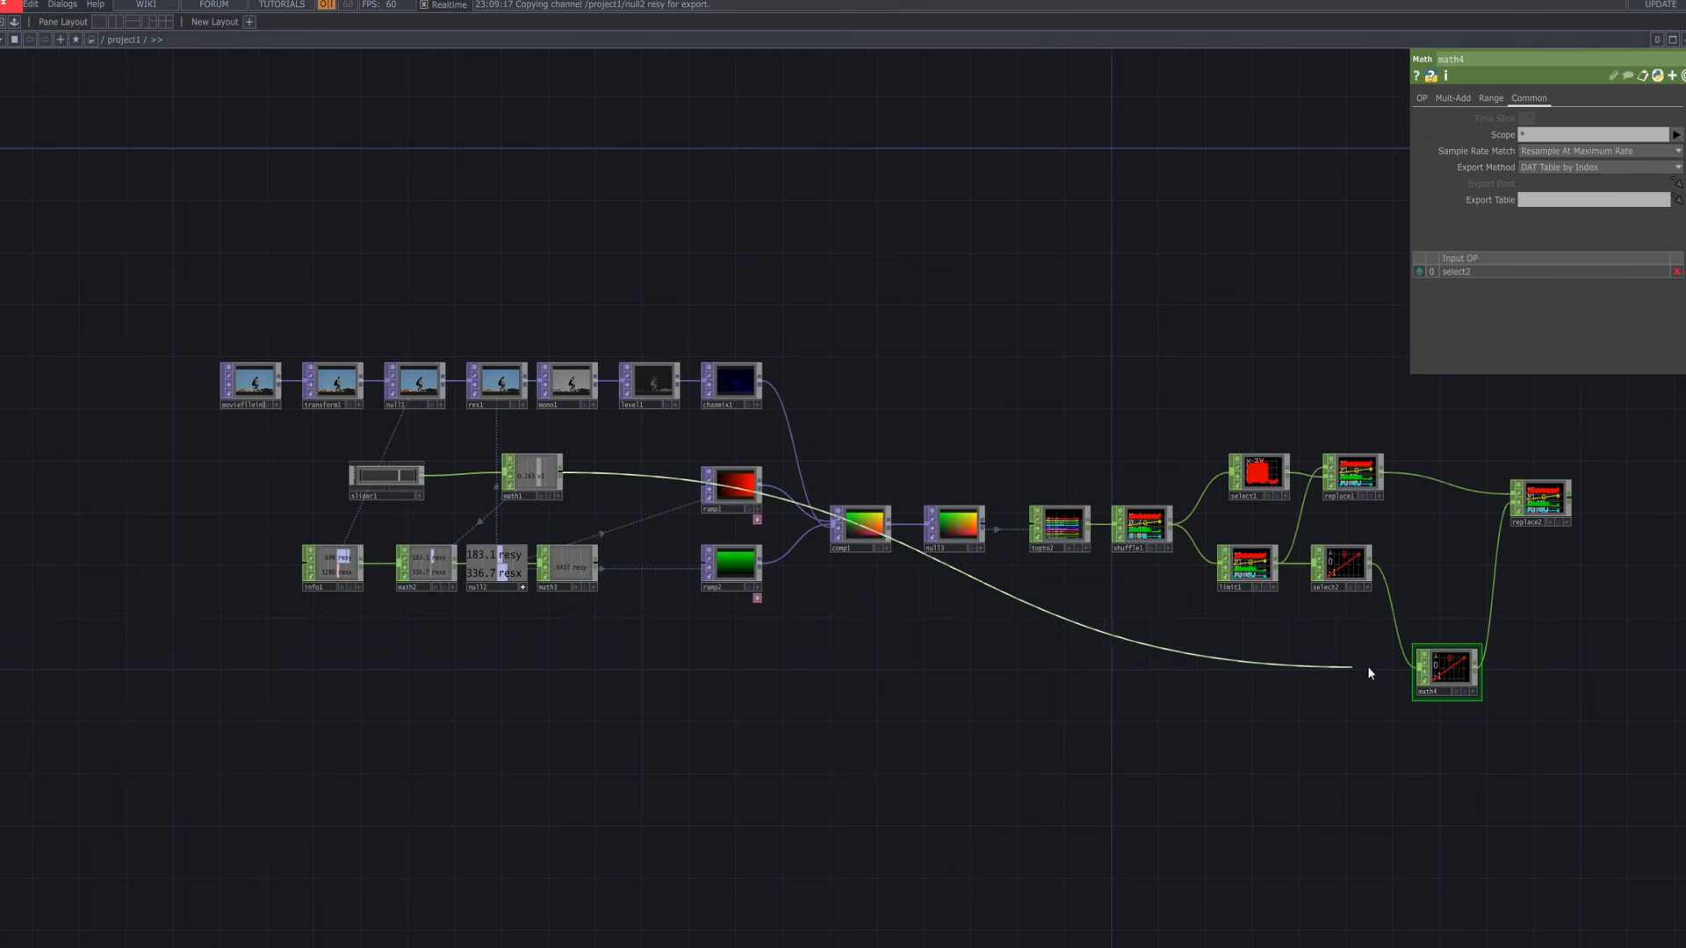
click(1419, 669)
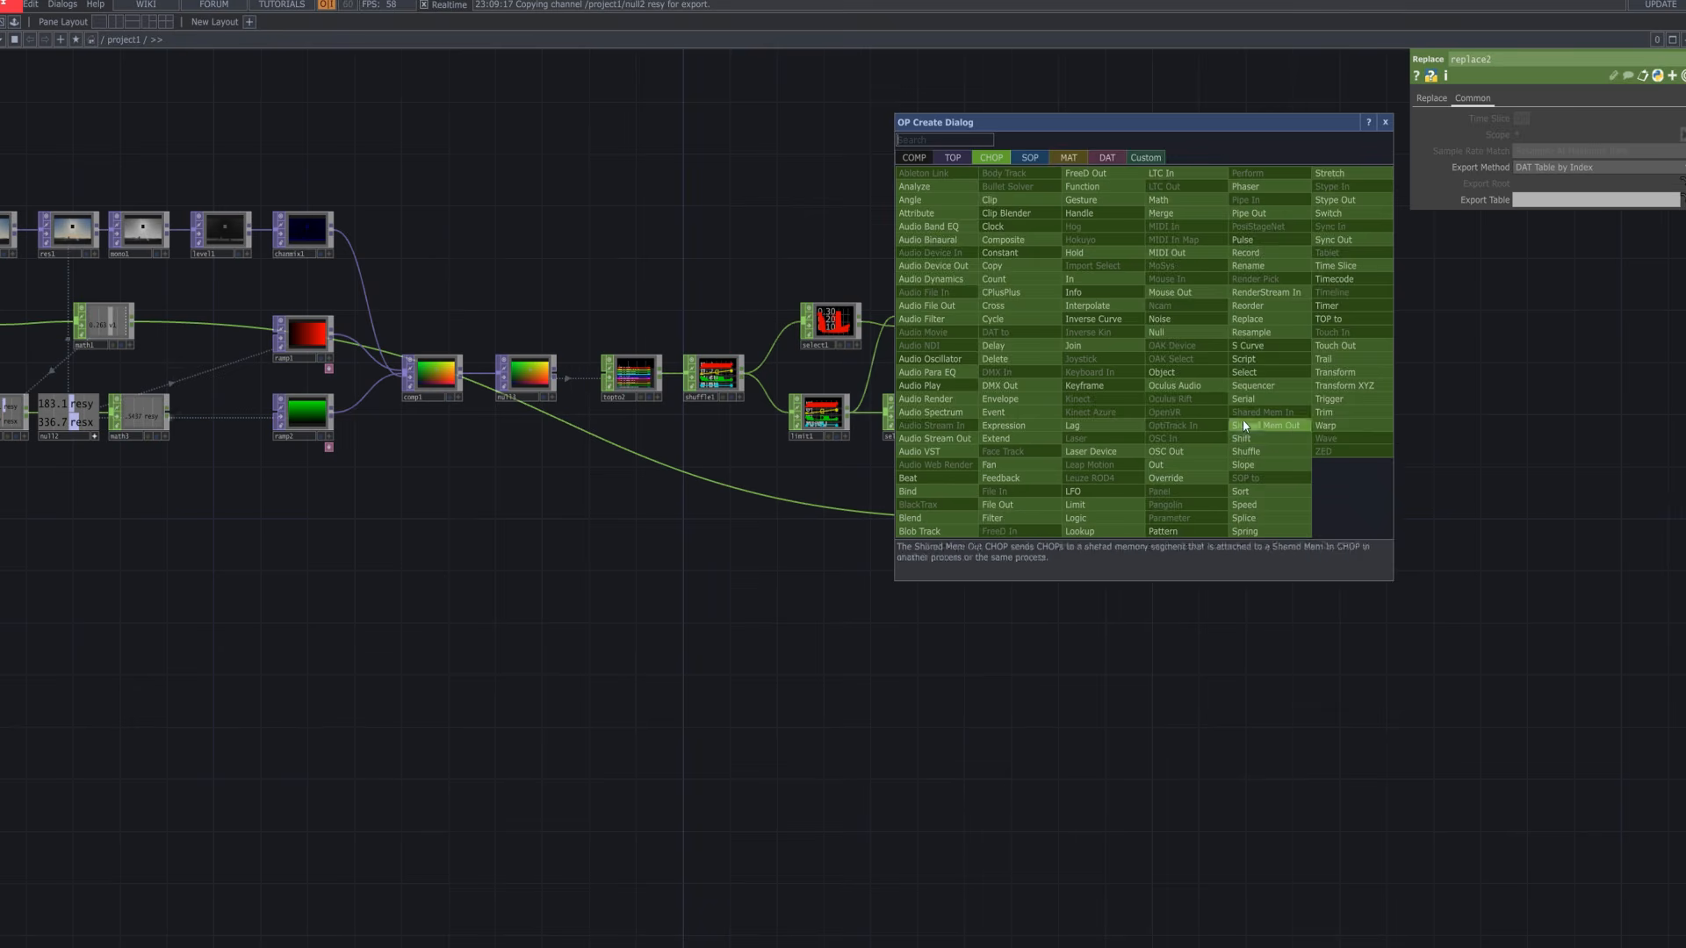
Add a Null CHOP to replace2's output and rename it instance
click(1156, 332)
click(1222, 355)
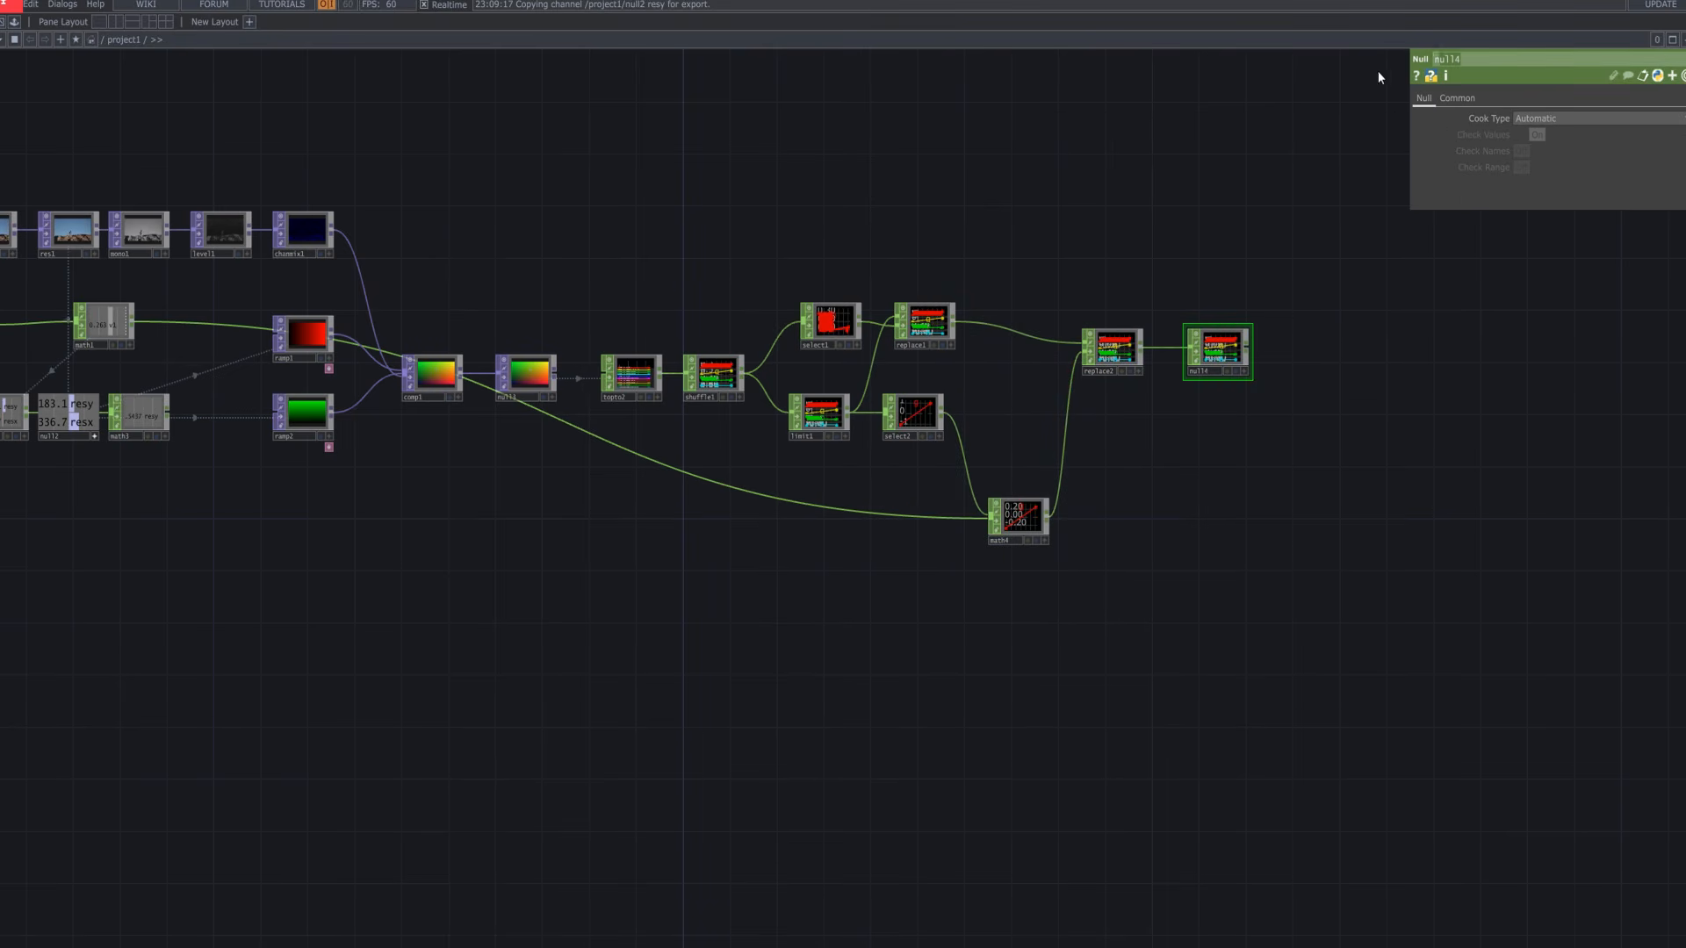
text(in)
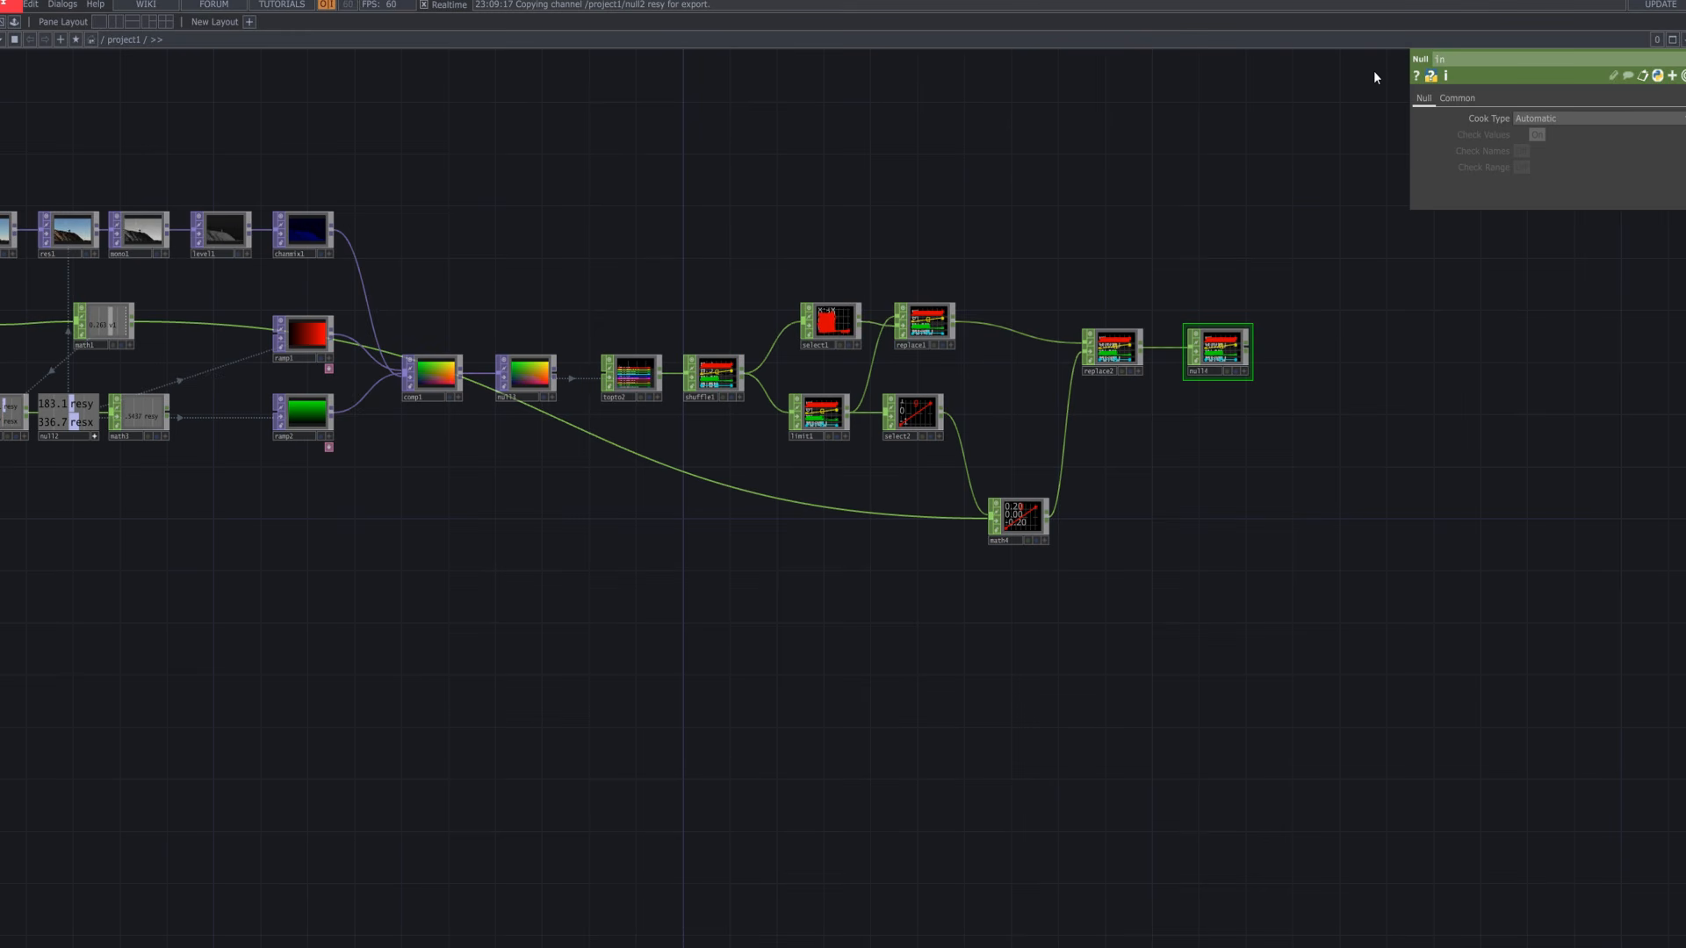
text(stane)
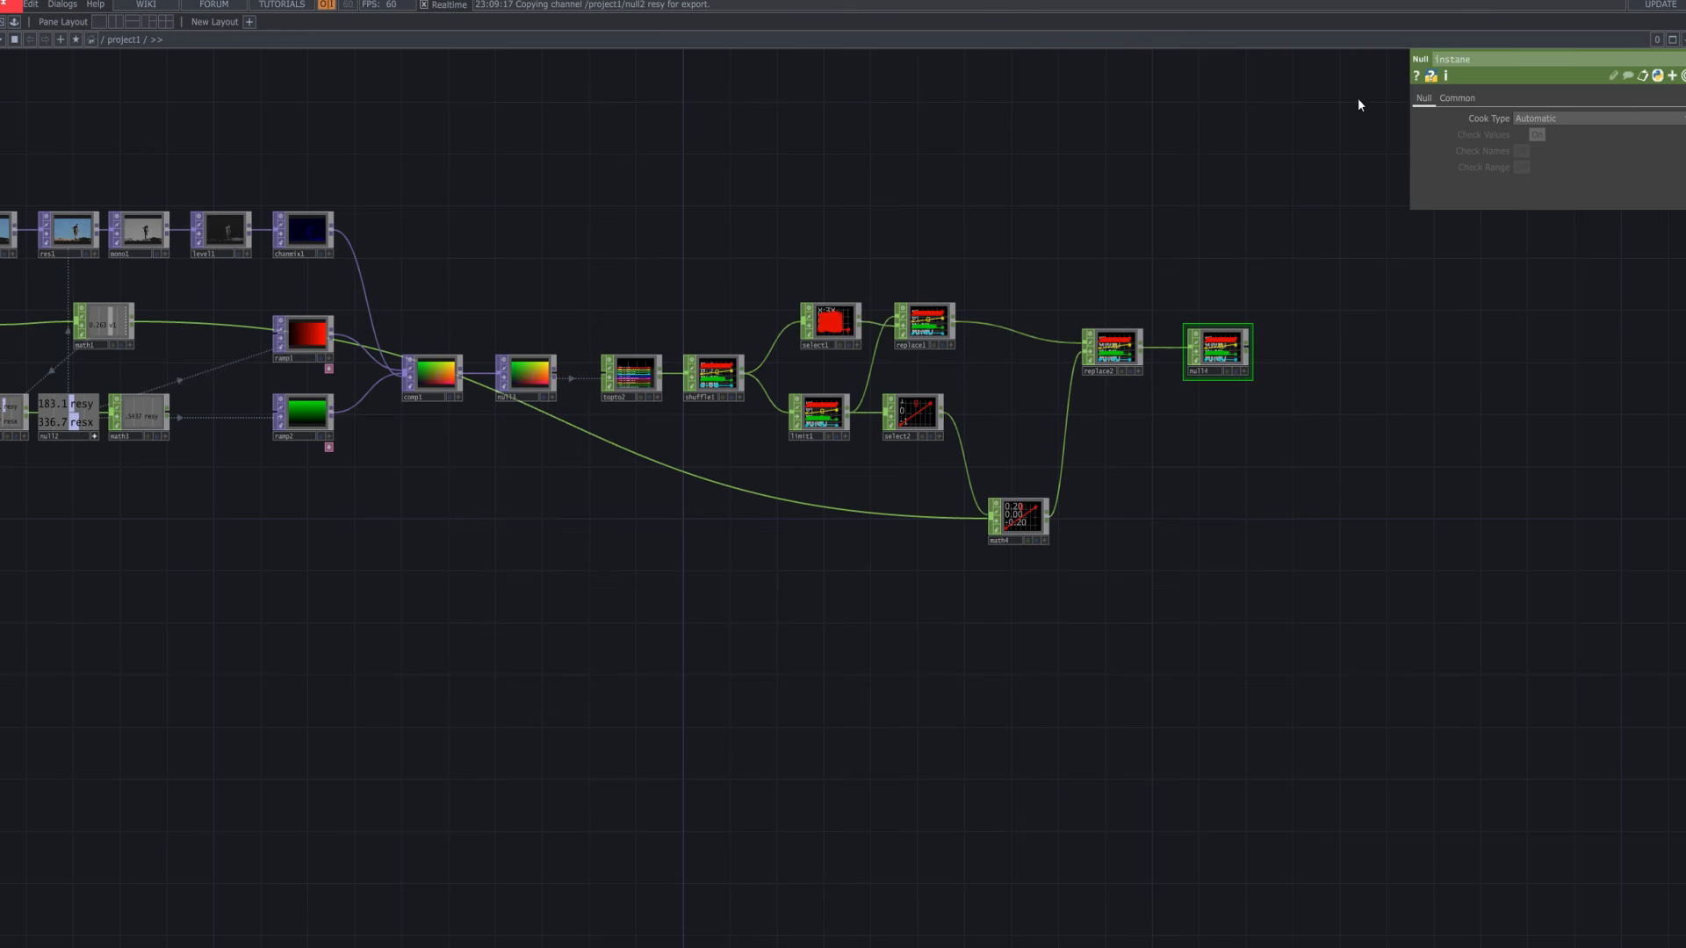
key(Return)
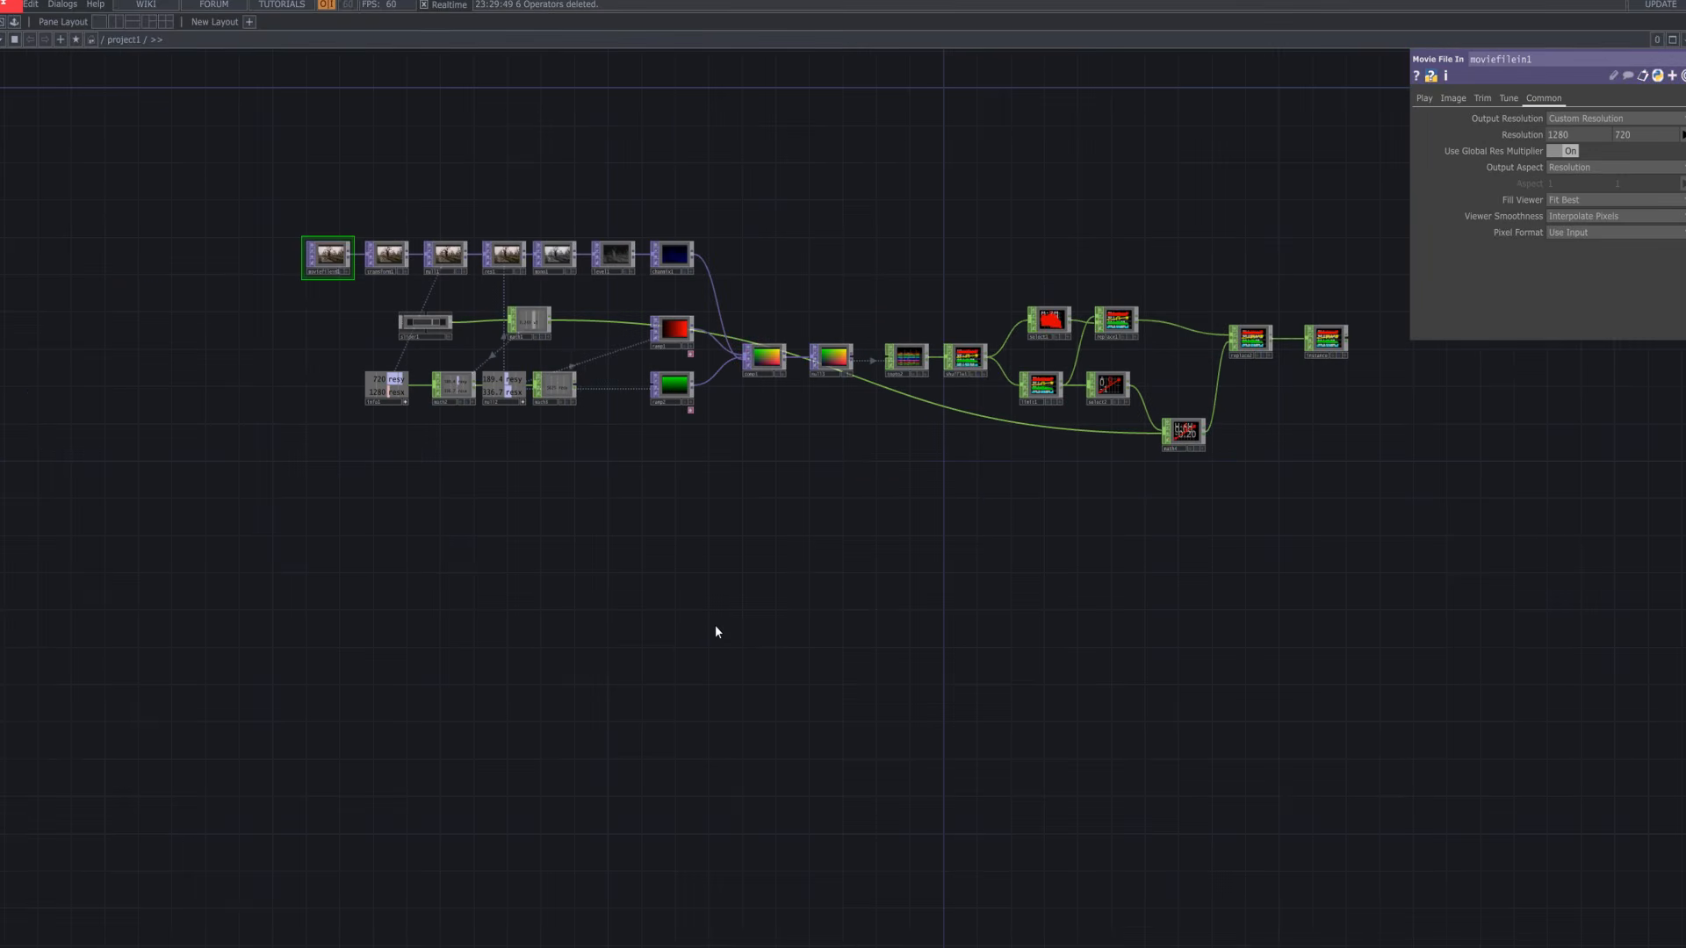
Add a Render TOP in the empty area below the existing network
key(Tab)
click(540, 438)
text(re)
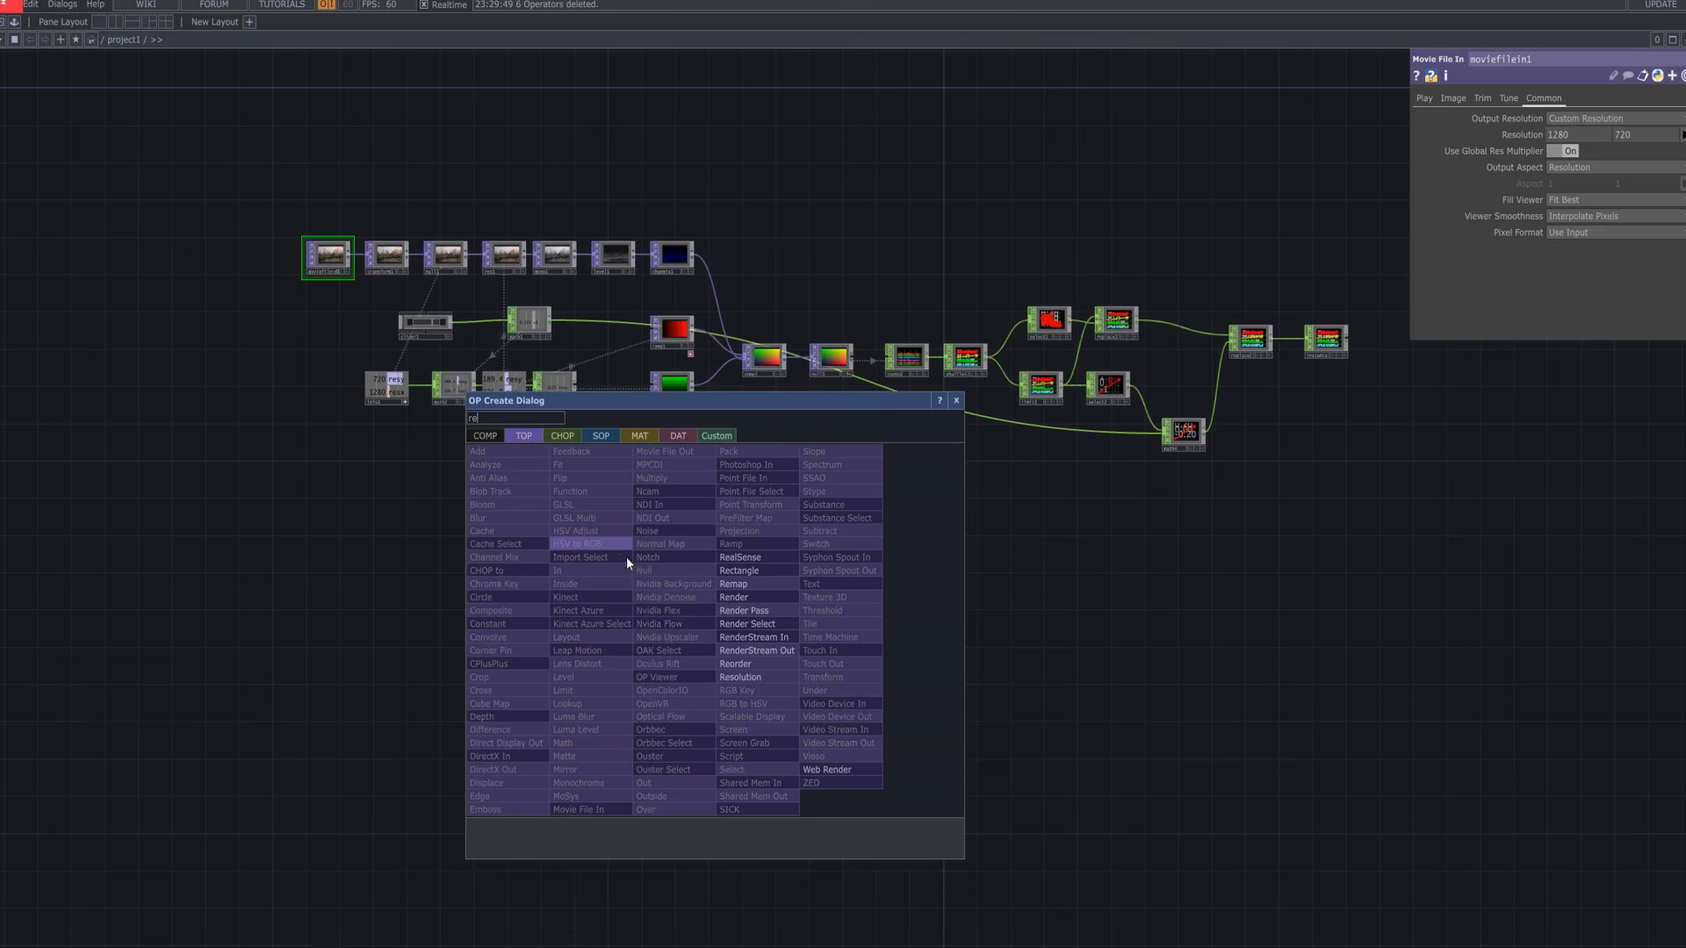
click(769, 597)
click(769, 643)
scroll(784, 646, up, 3)
scroll(817, 639, down, 1)
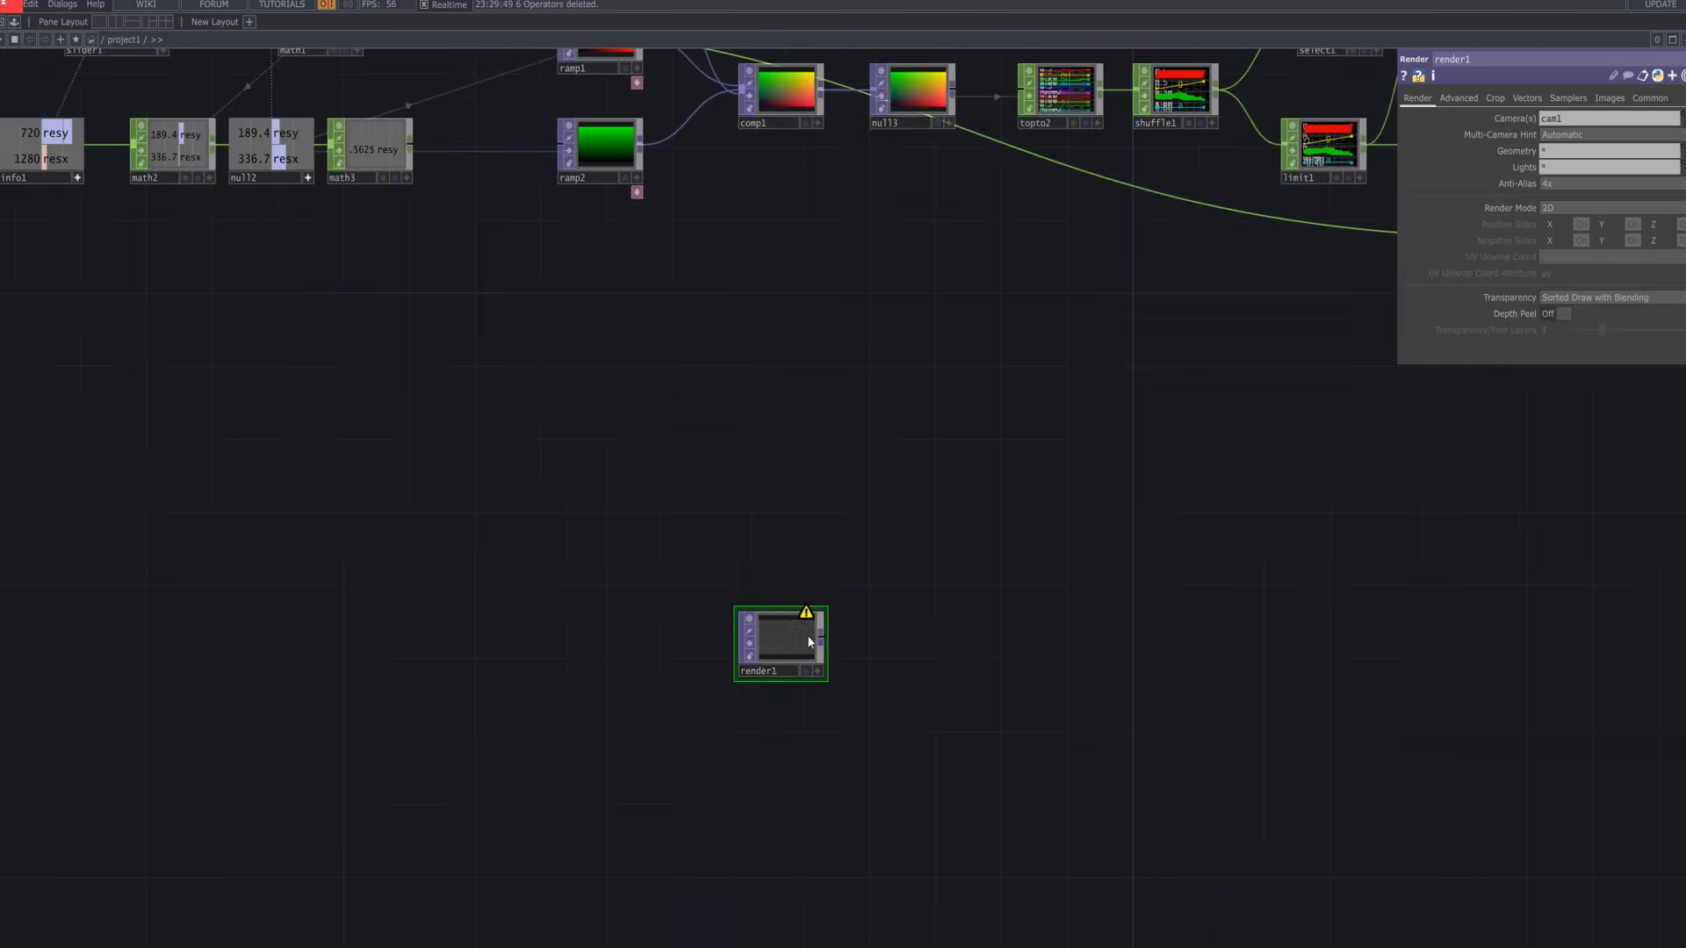
Add a Circle SOP beside render1 and set both Radius values to 0.028 and Divisions to 50
key(Tab)
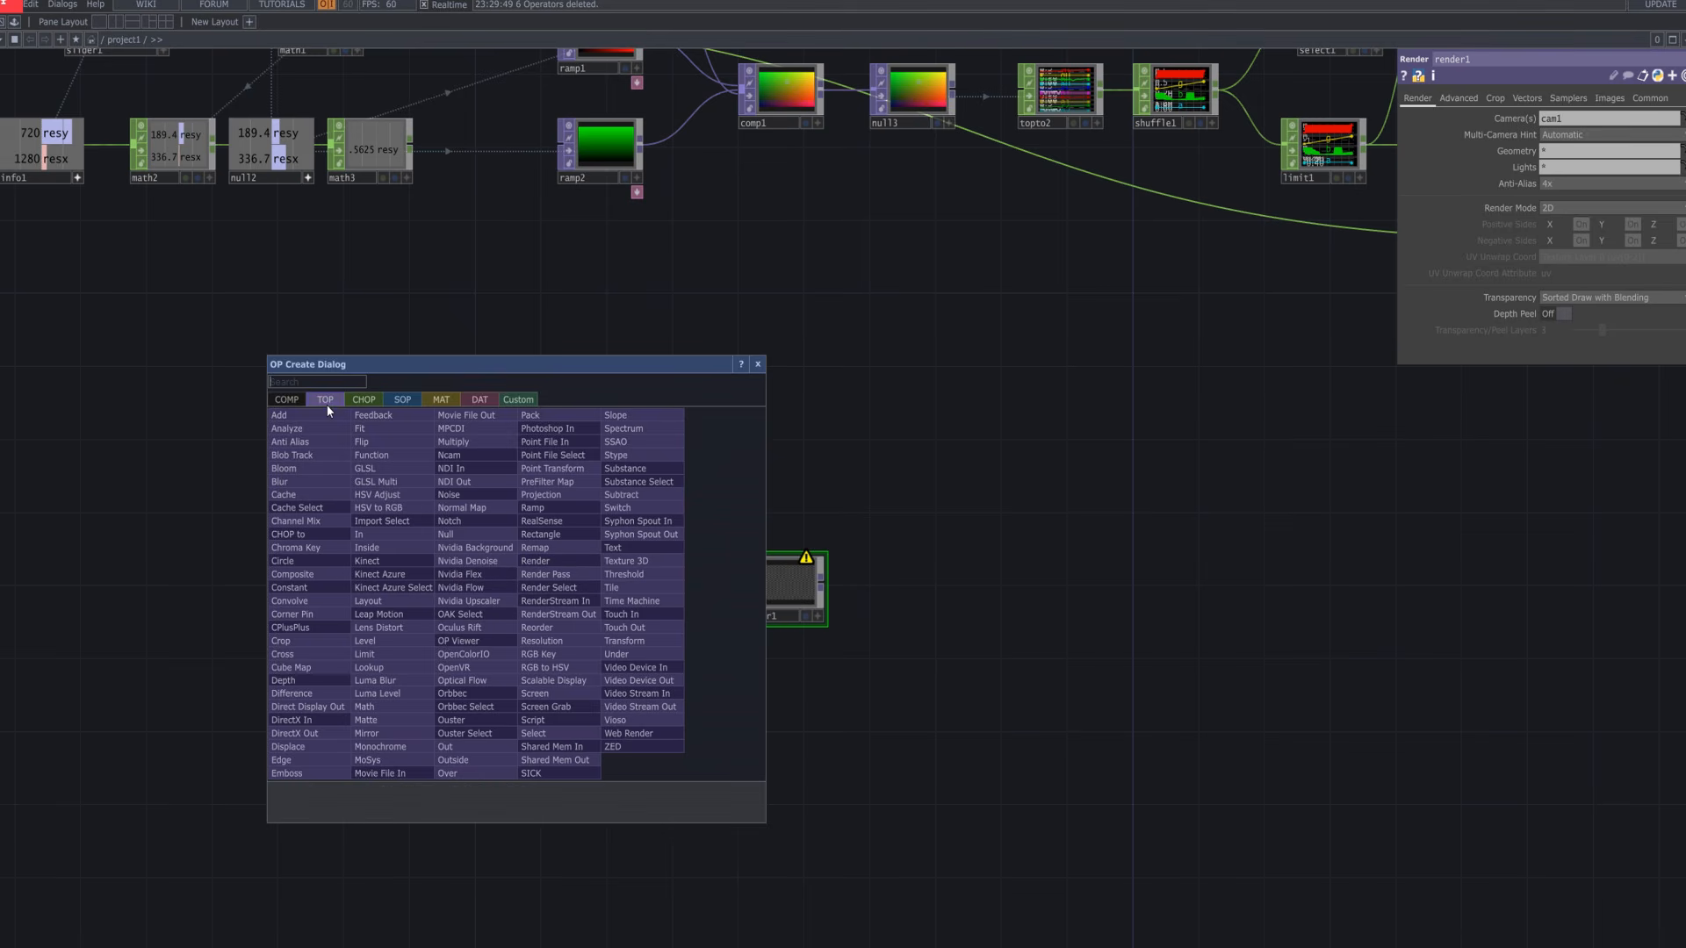
click(395, 401)
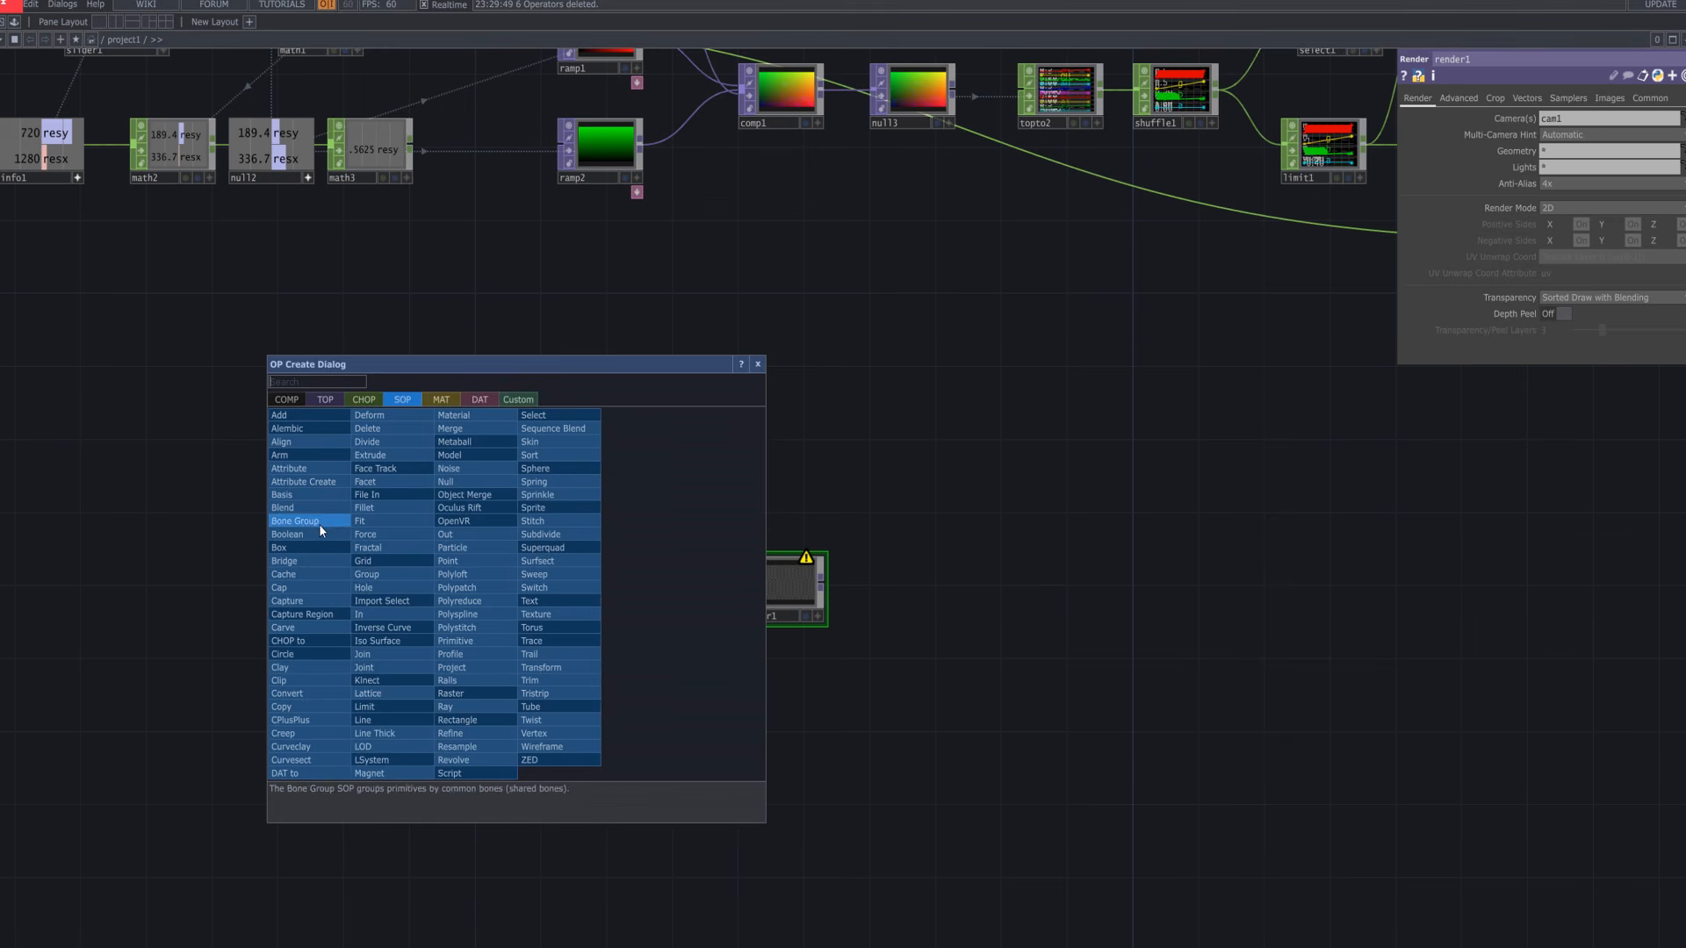
click(313, 653)
click(306, 629)
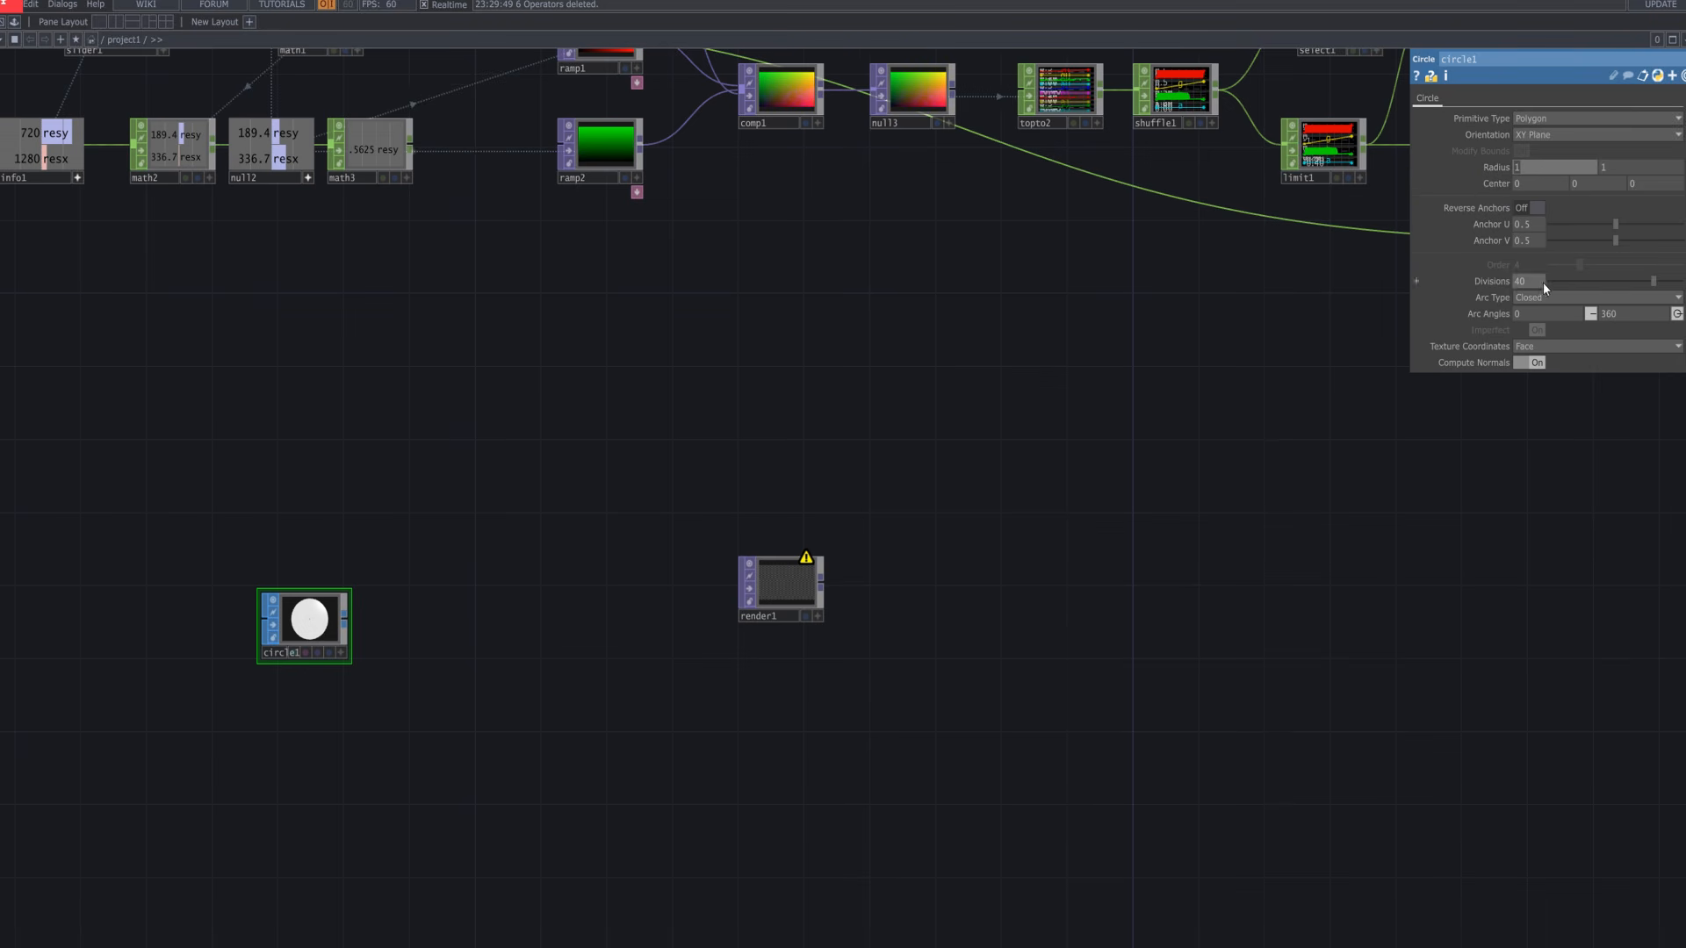
text(0.028)
key(Return)
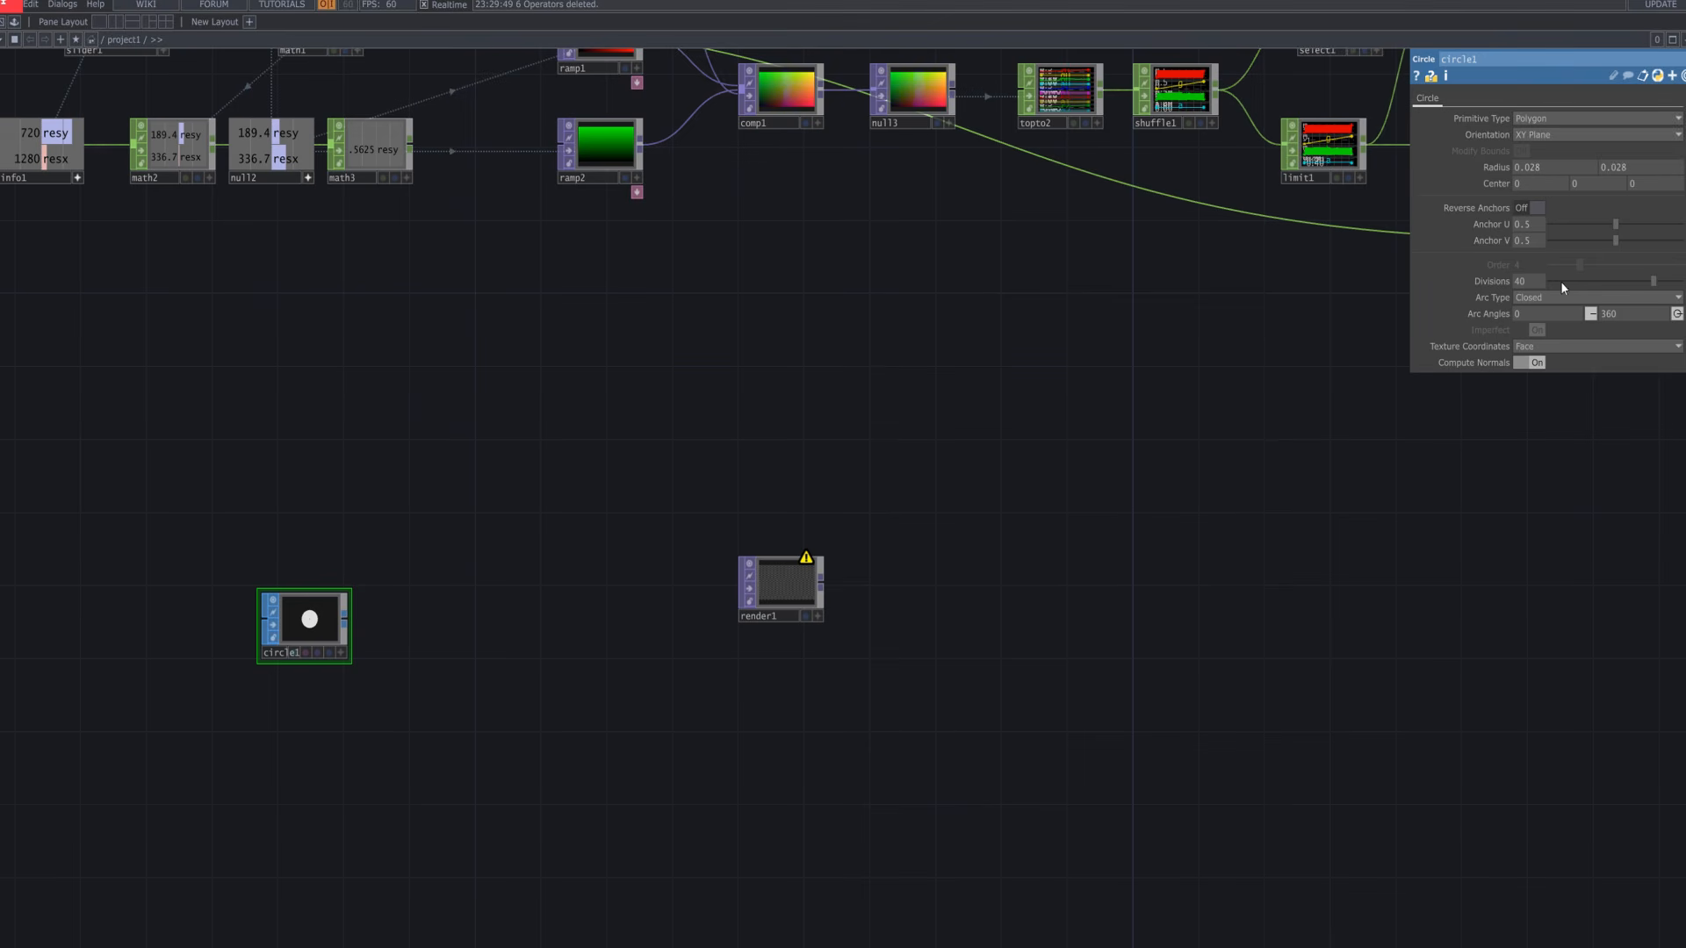
Add a Null SOP to circle1's output and attach a Geometry COMP to that null
click(344, 619)
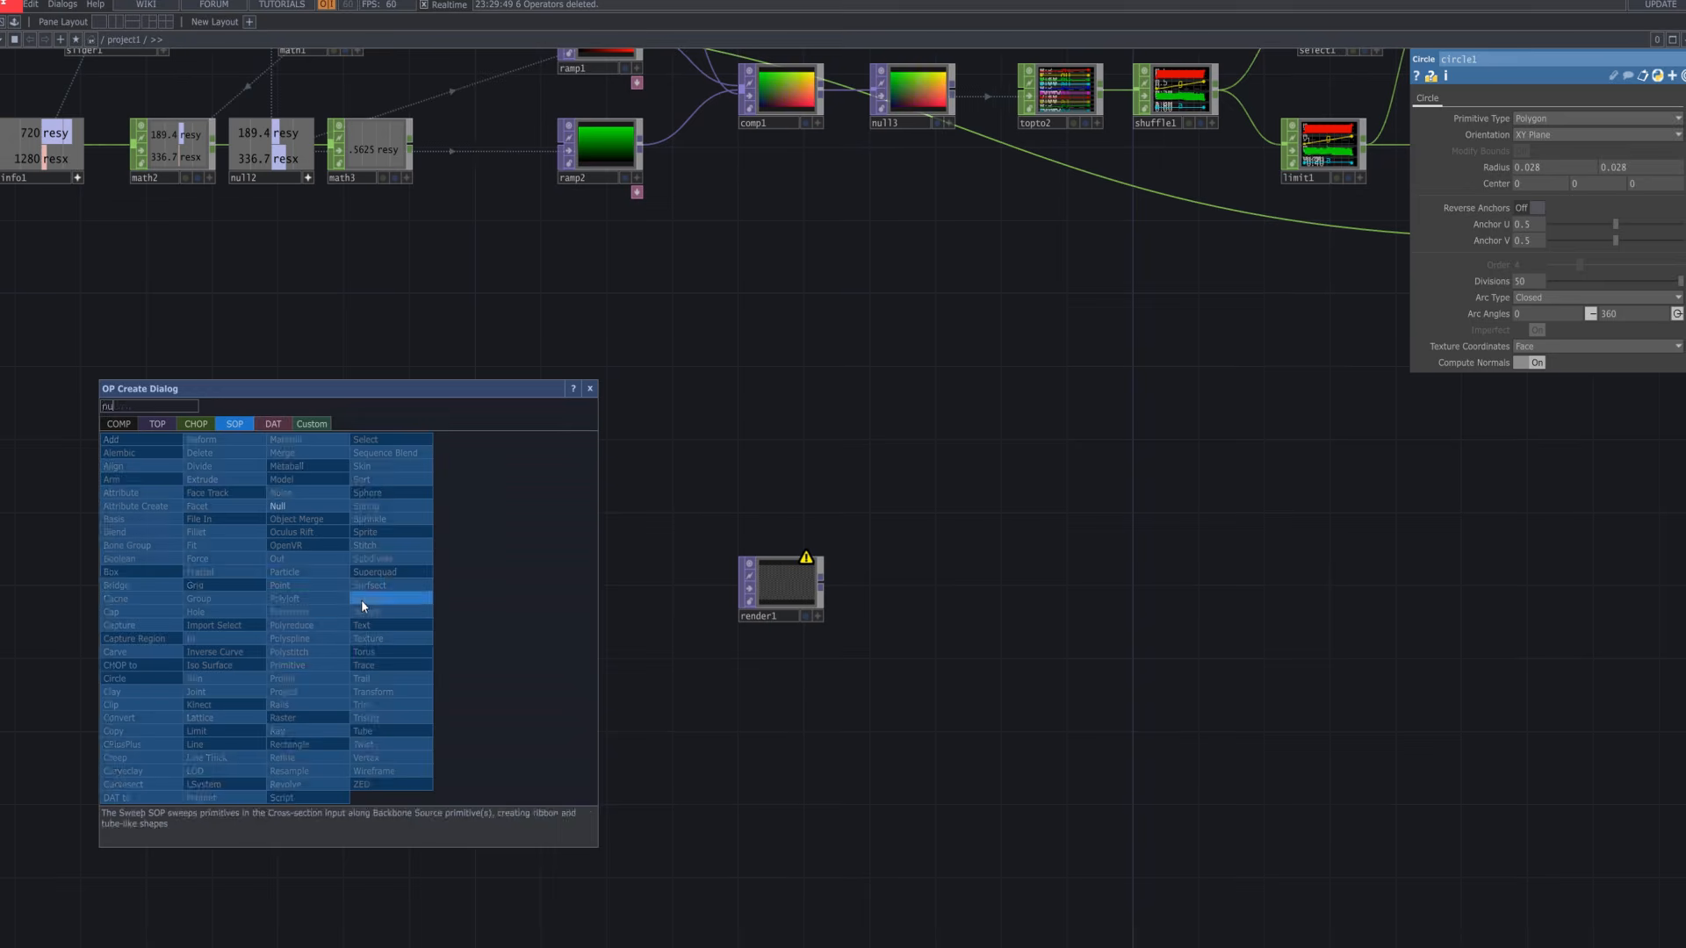
click(360, 597)
click(427, 624)
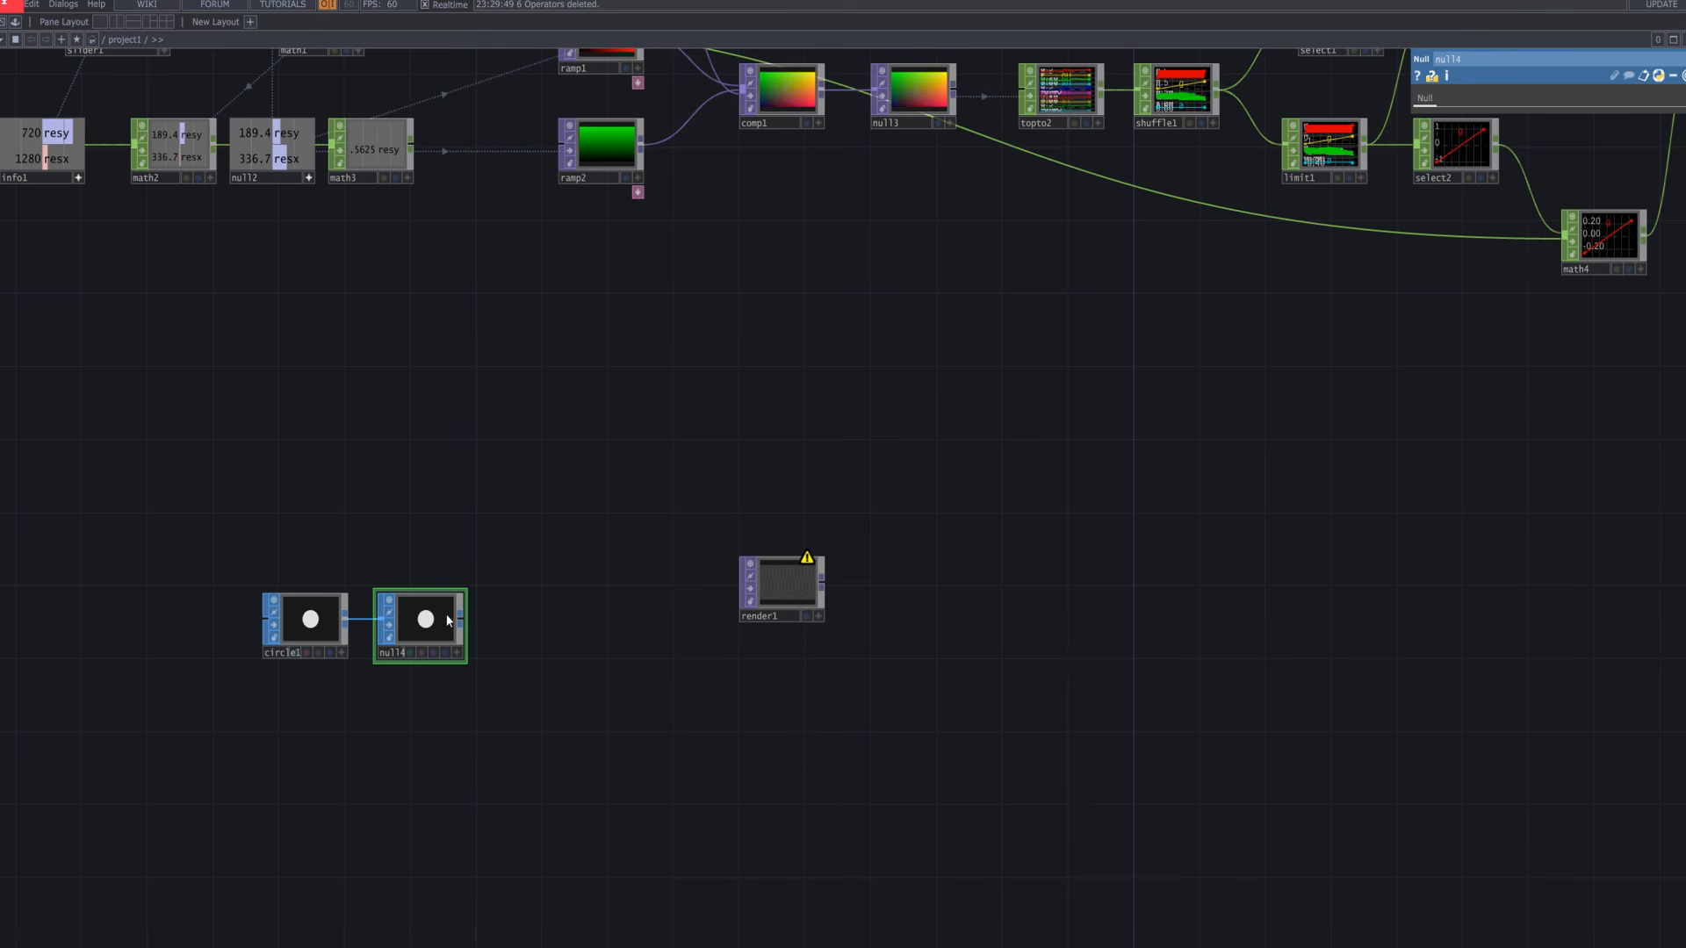
click(461, 619)
text(ge)
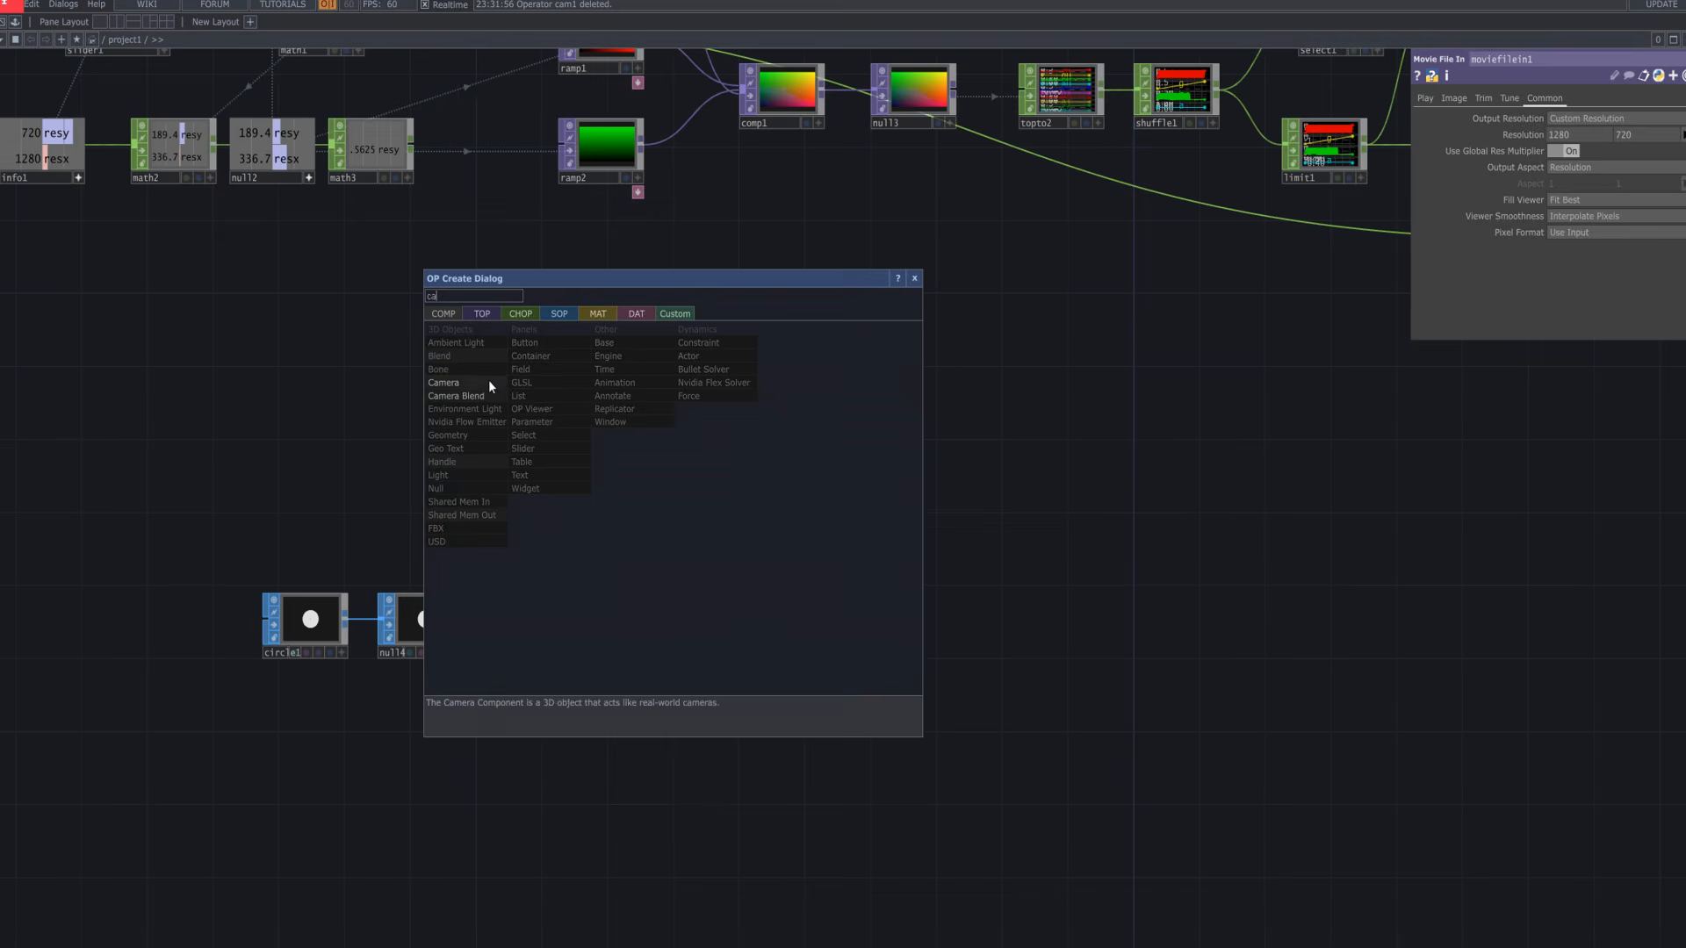
Place a Camera COMP above render1 and align render1 beneath it
click(488, 379)
click(676, 507)
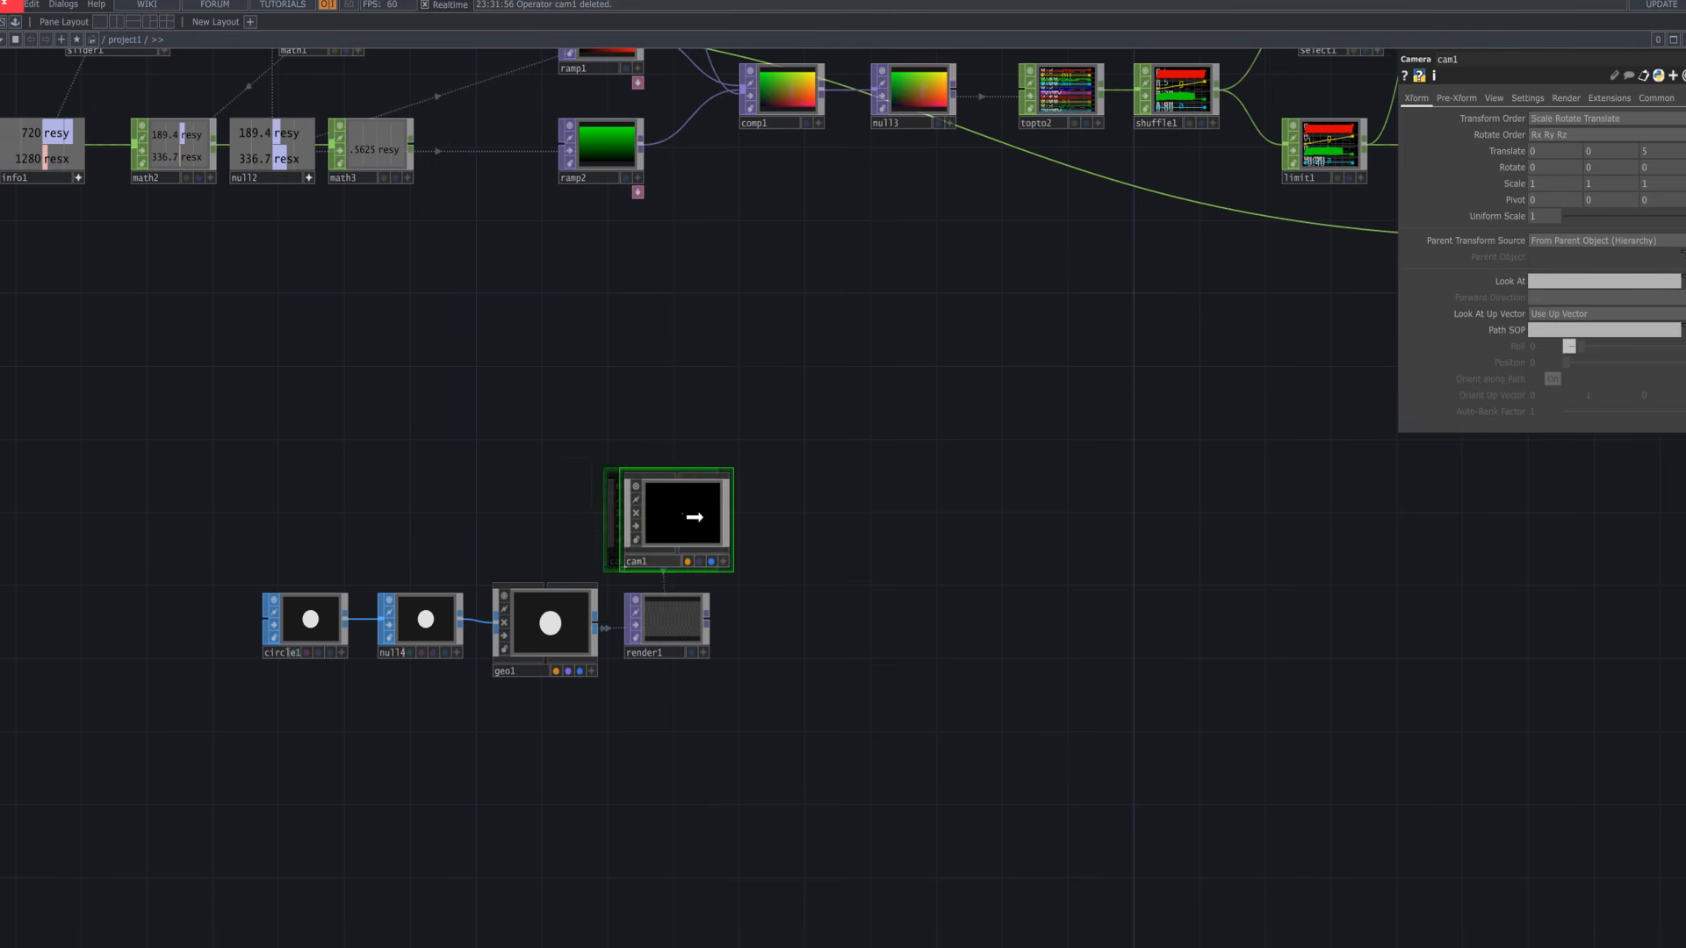
drag(670, 634, 686, 634)
Add a Constant MAT above geo1 and assign it to geo1 as its material
key(Tab)
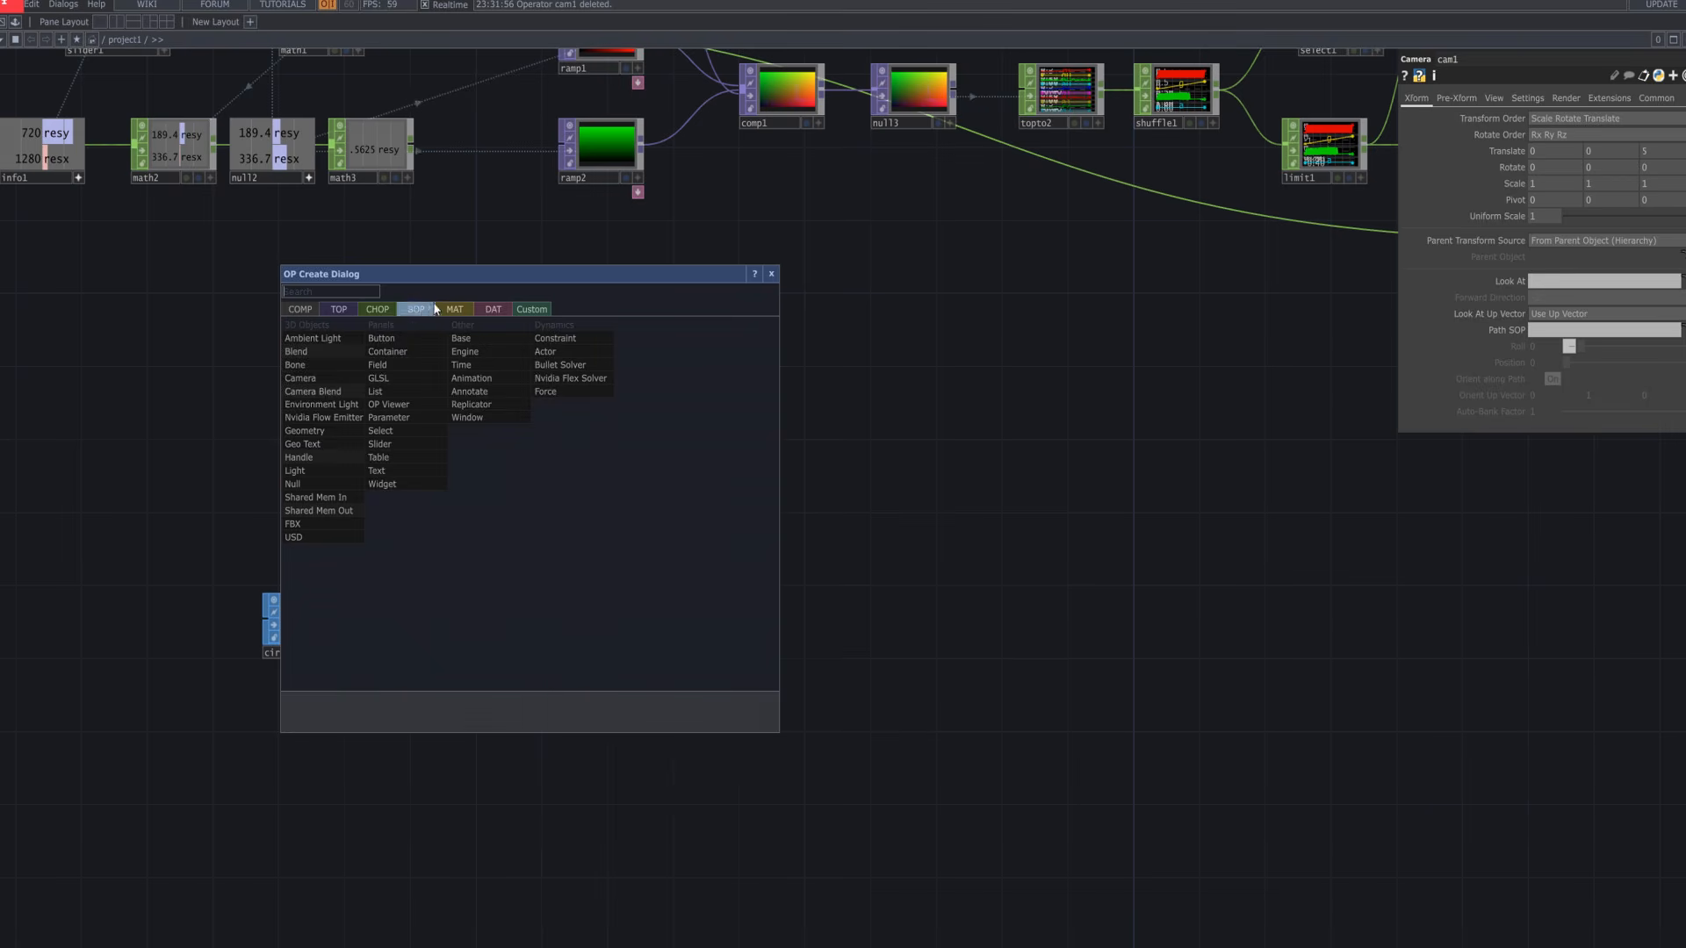
click(454, 309)
click(320, 325)
click(564, 527)
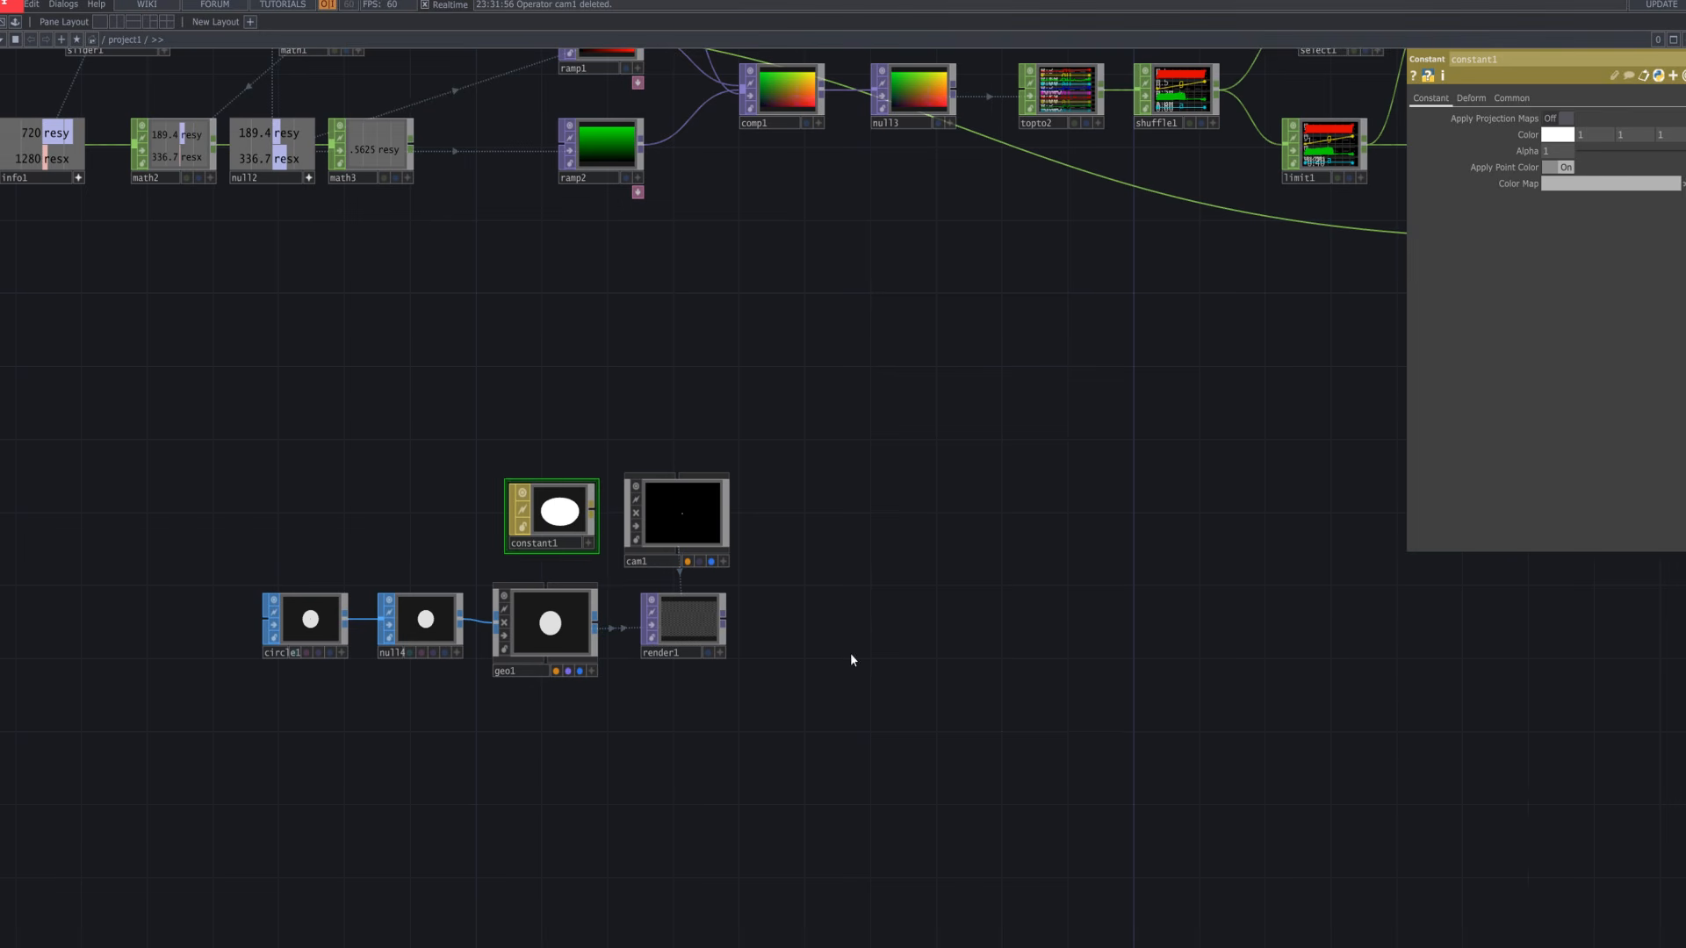
drag(566, 519, 589, 622)
Turn on Instancing for geo1 and set its Default Instance OP to instance
scroll(888, 634, down, 5)
drag(1013, 649, 985, 654)
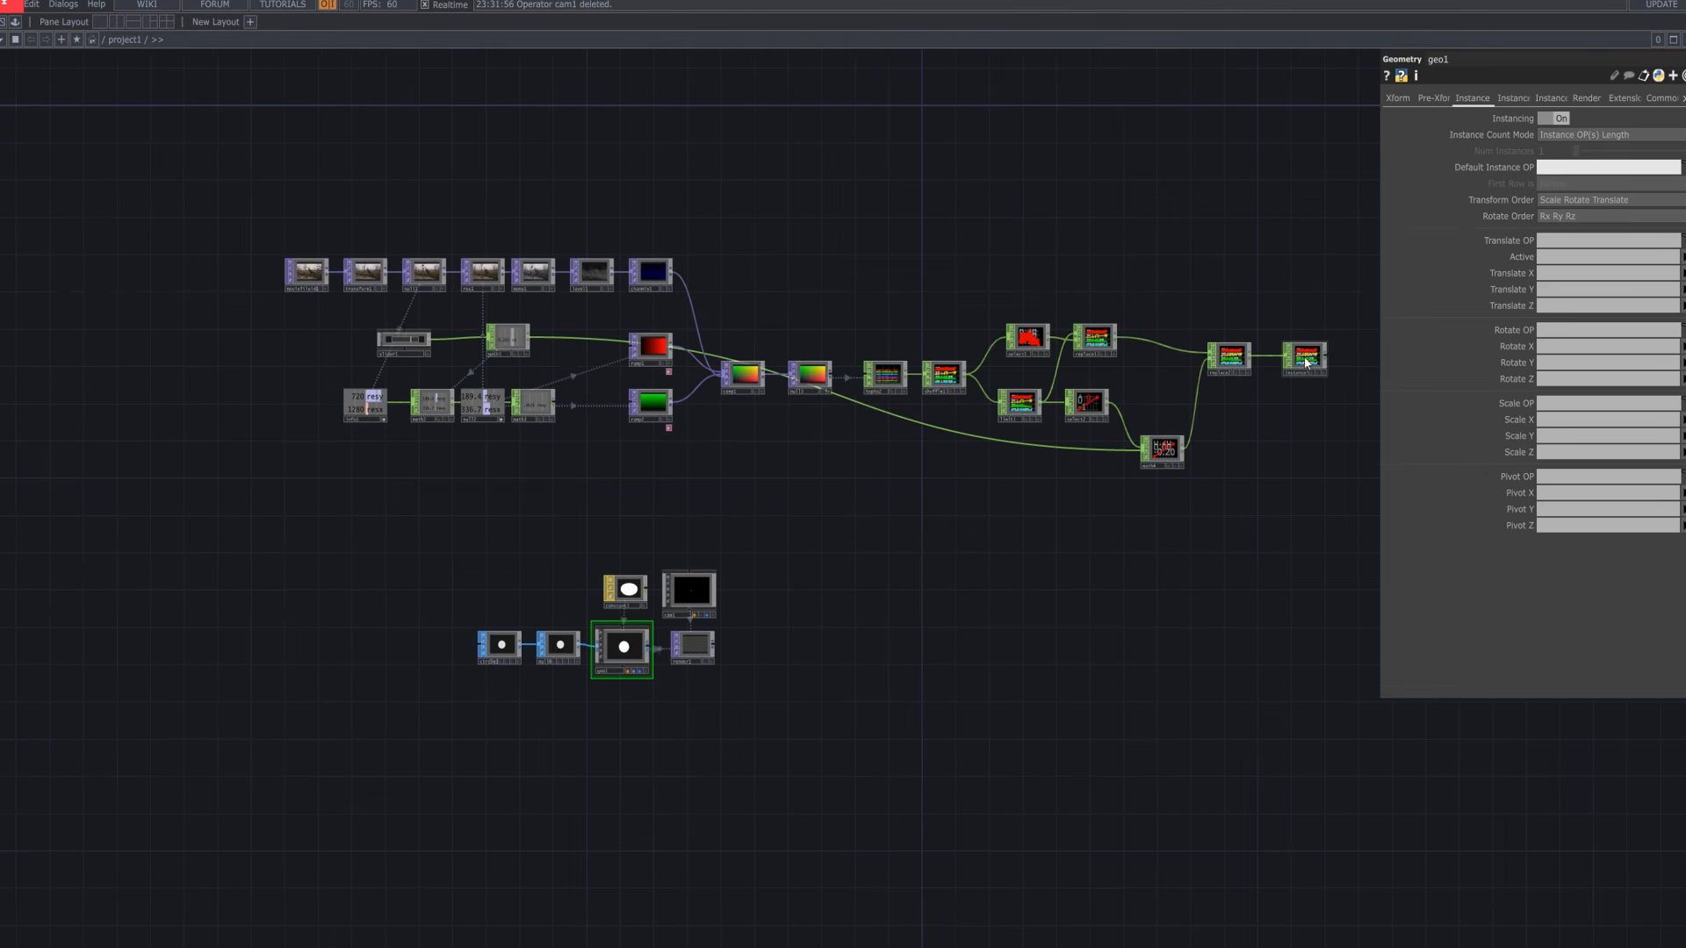
text(nstance)
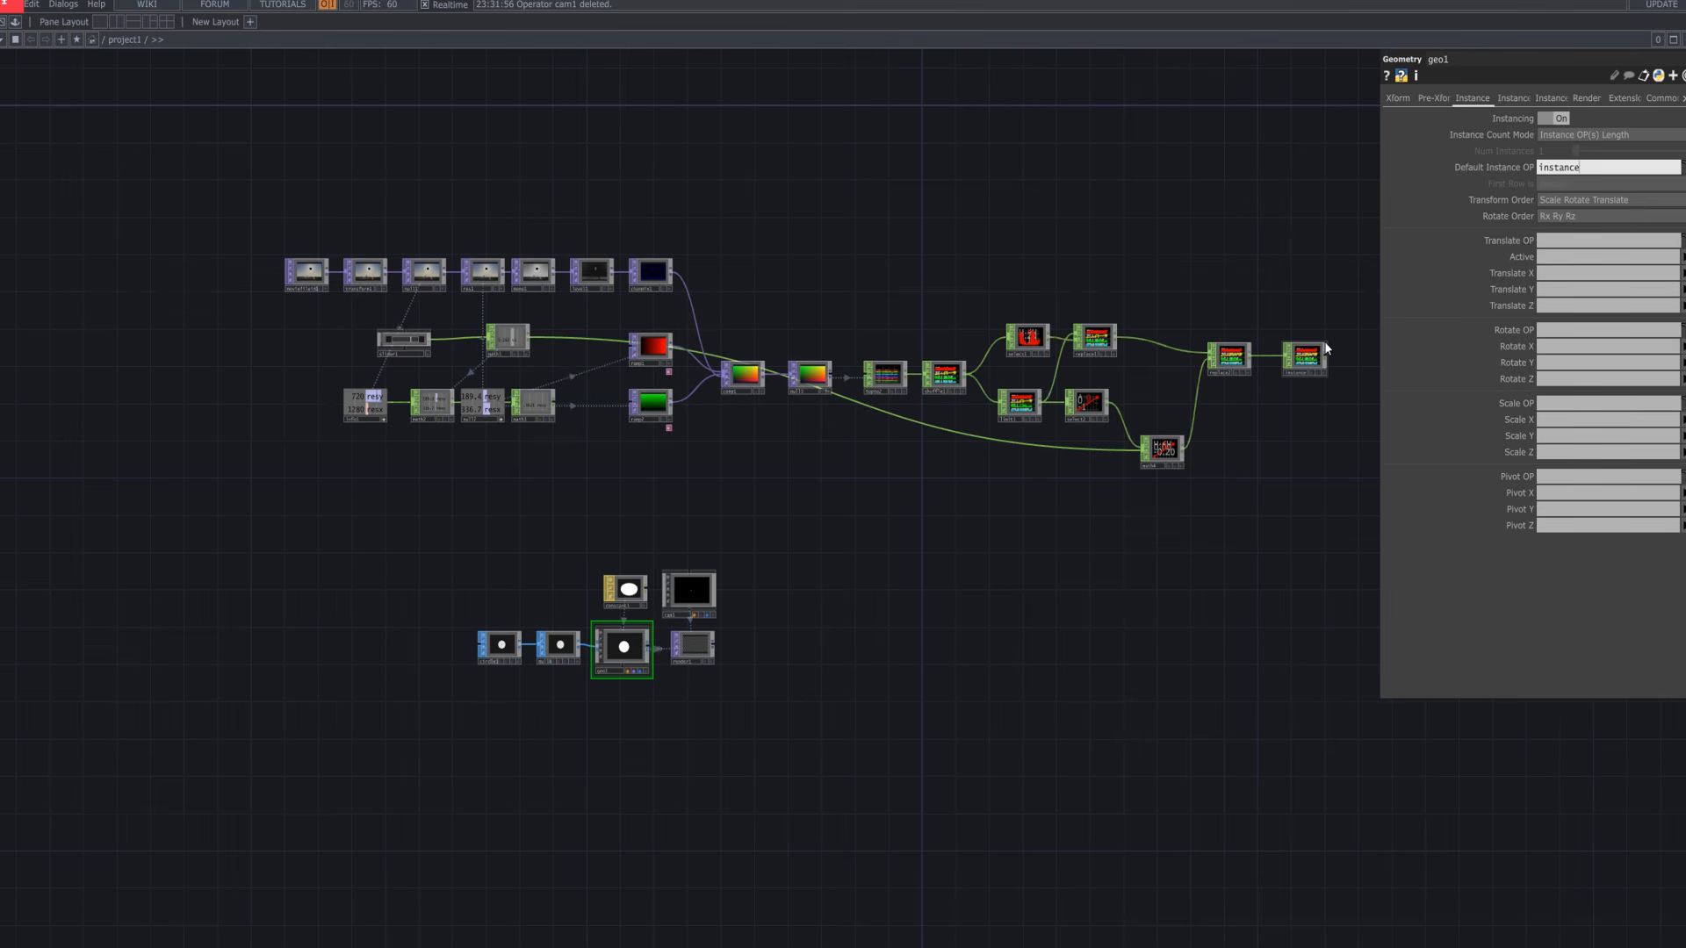
key(Return)
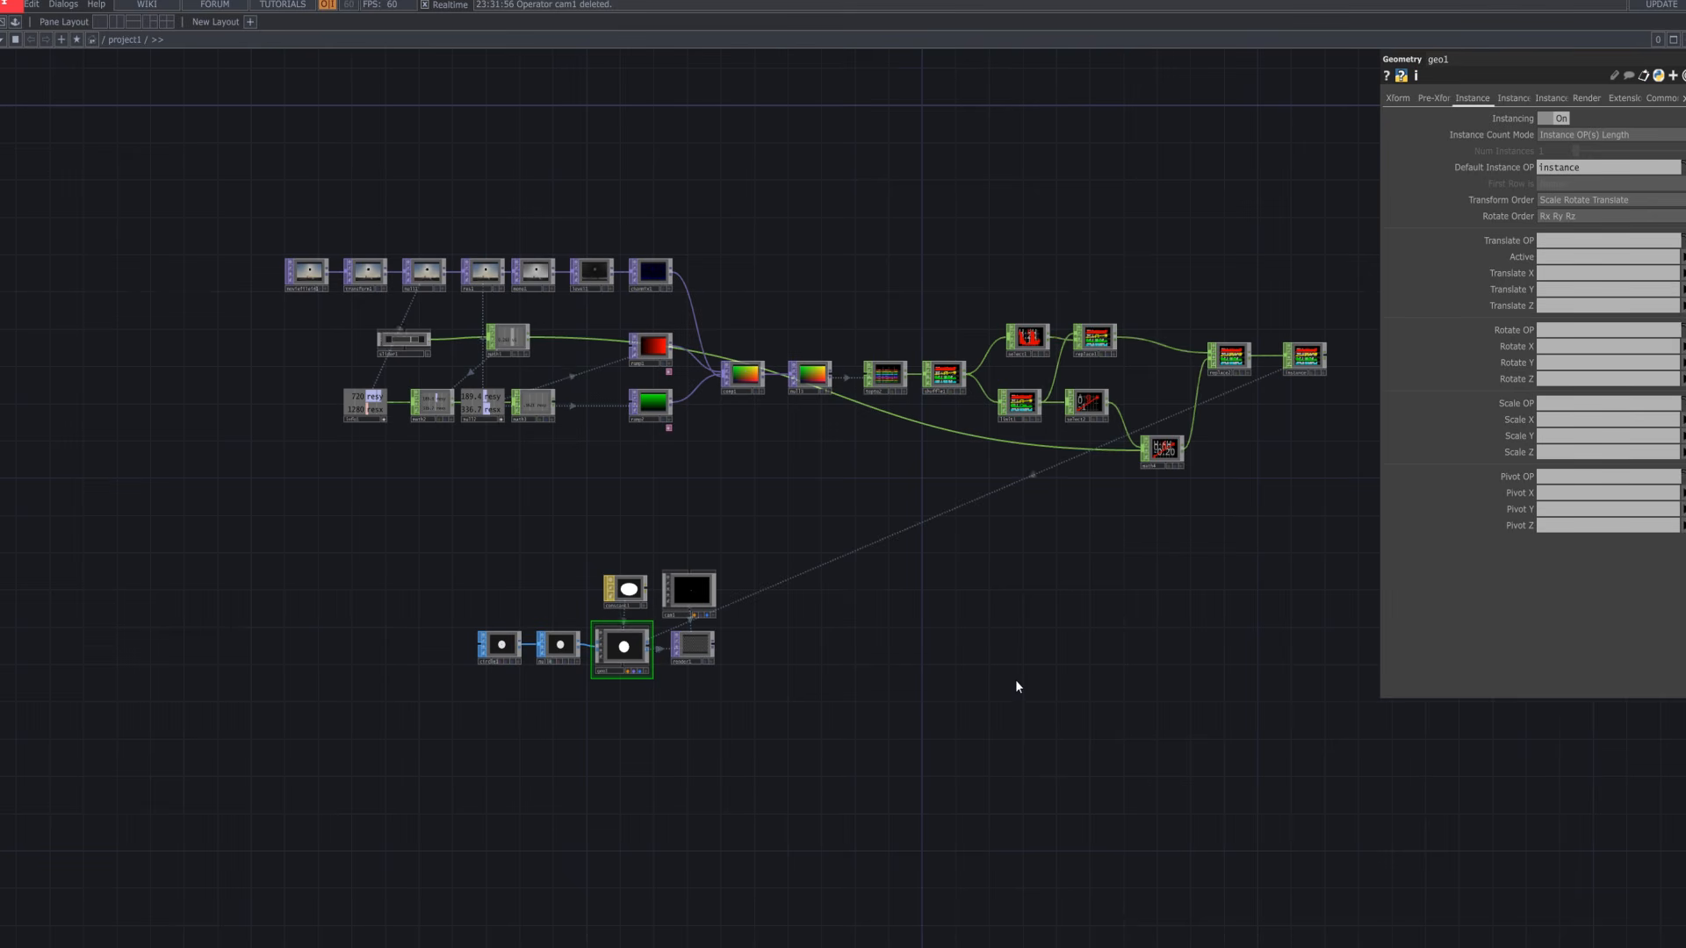
Set geo1's instance Translate X to channel r and Translate Y to channel g
click(1572, 273)
text(r)
click(1600, 289)
text(f)
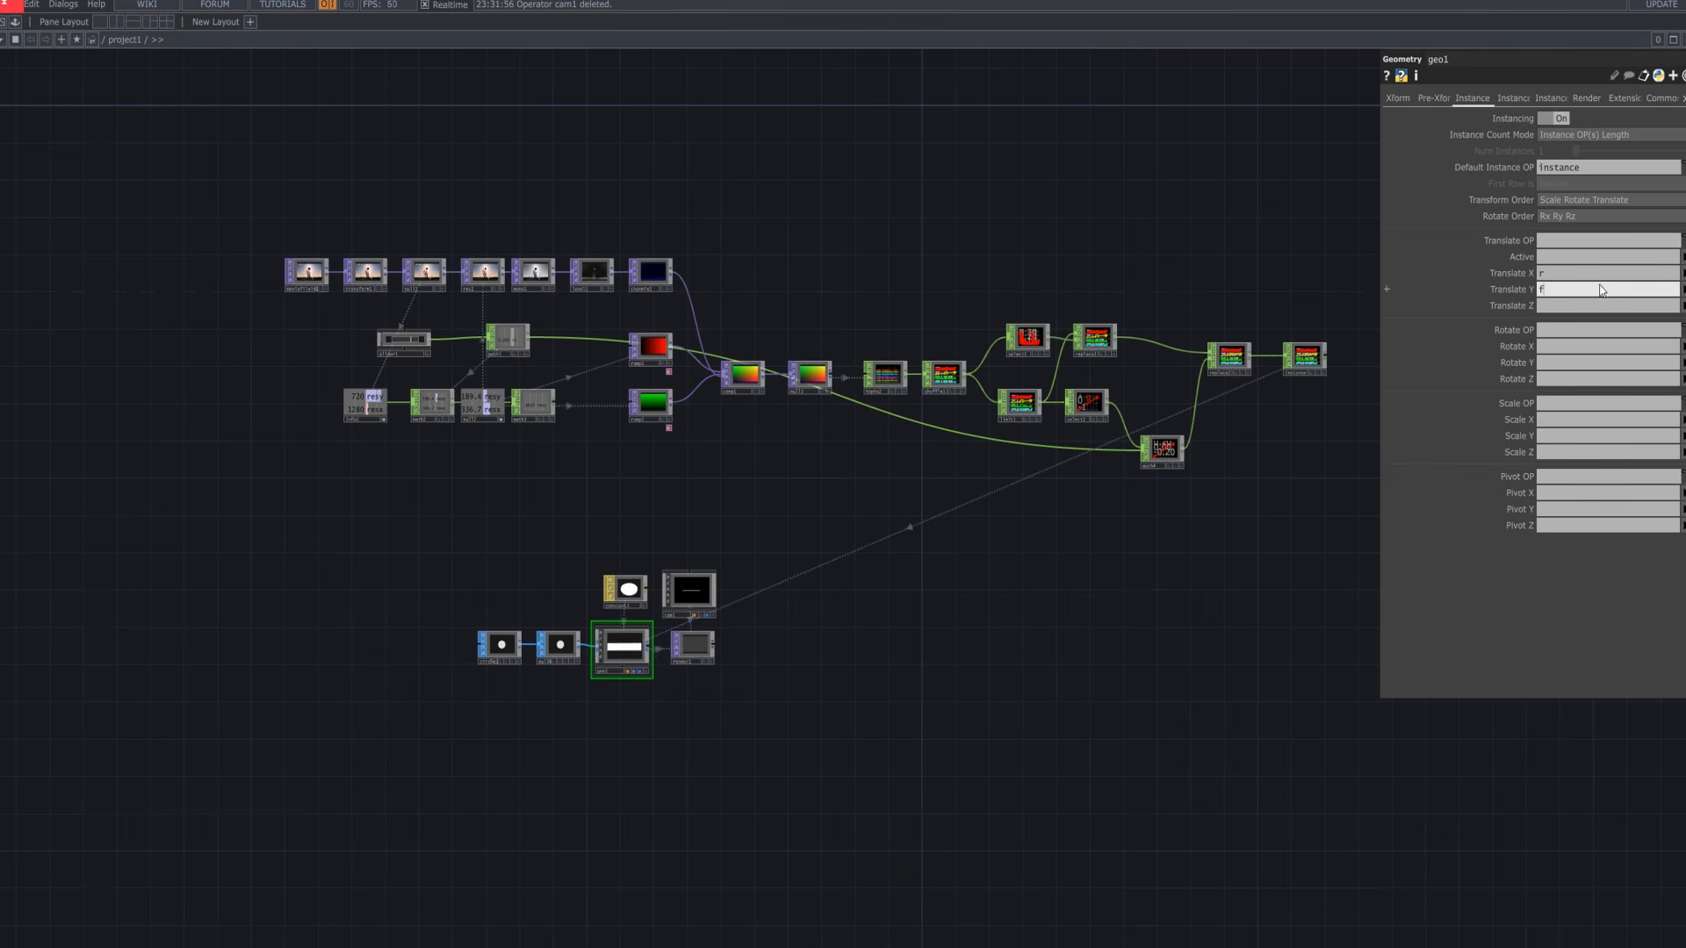
key(BackSpace)
text(g)
click(1083, 645)
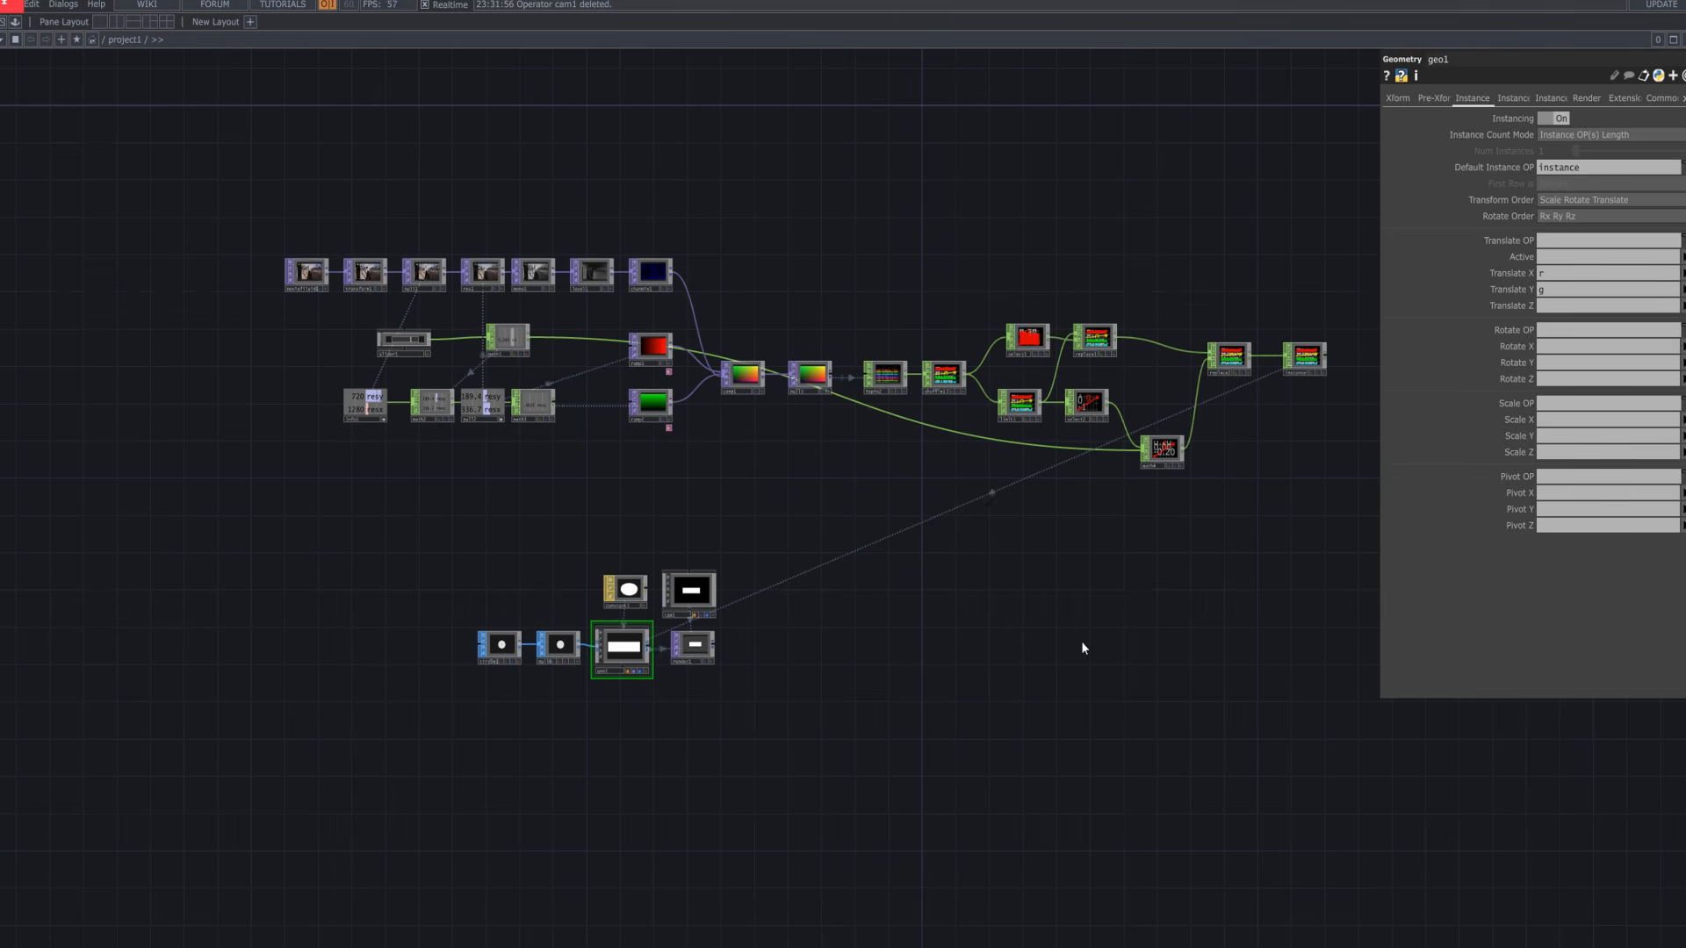
click(1580, 306)
text(b)
click(1334, 482)
scroll(641, 698, up, 5)
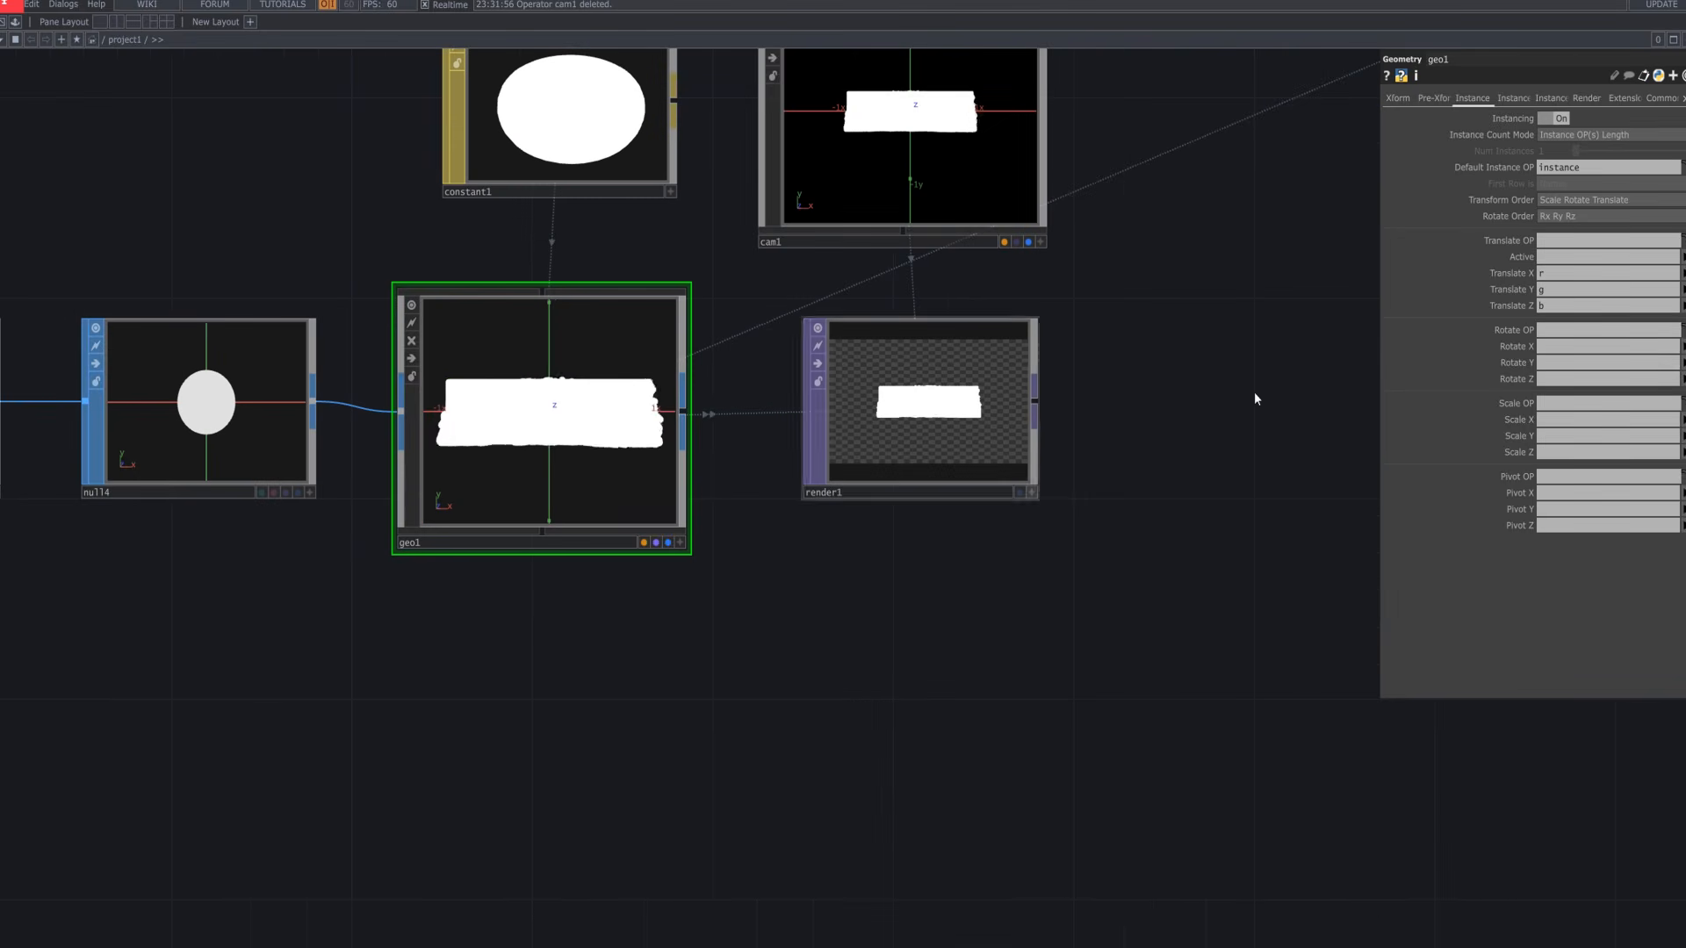
click(1568, 307)
key(BackSpace)
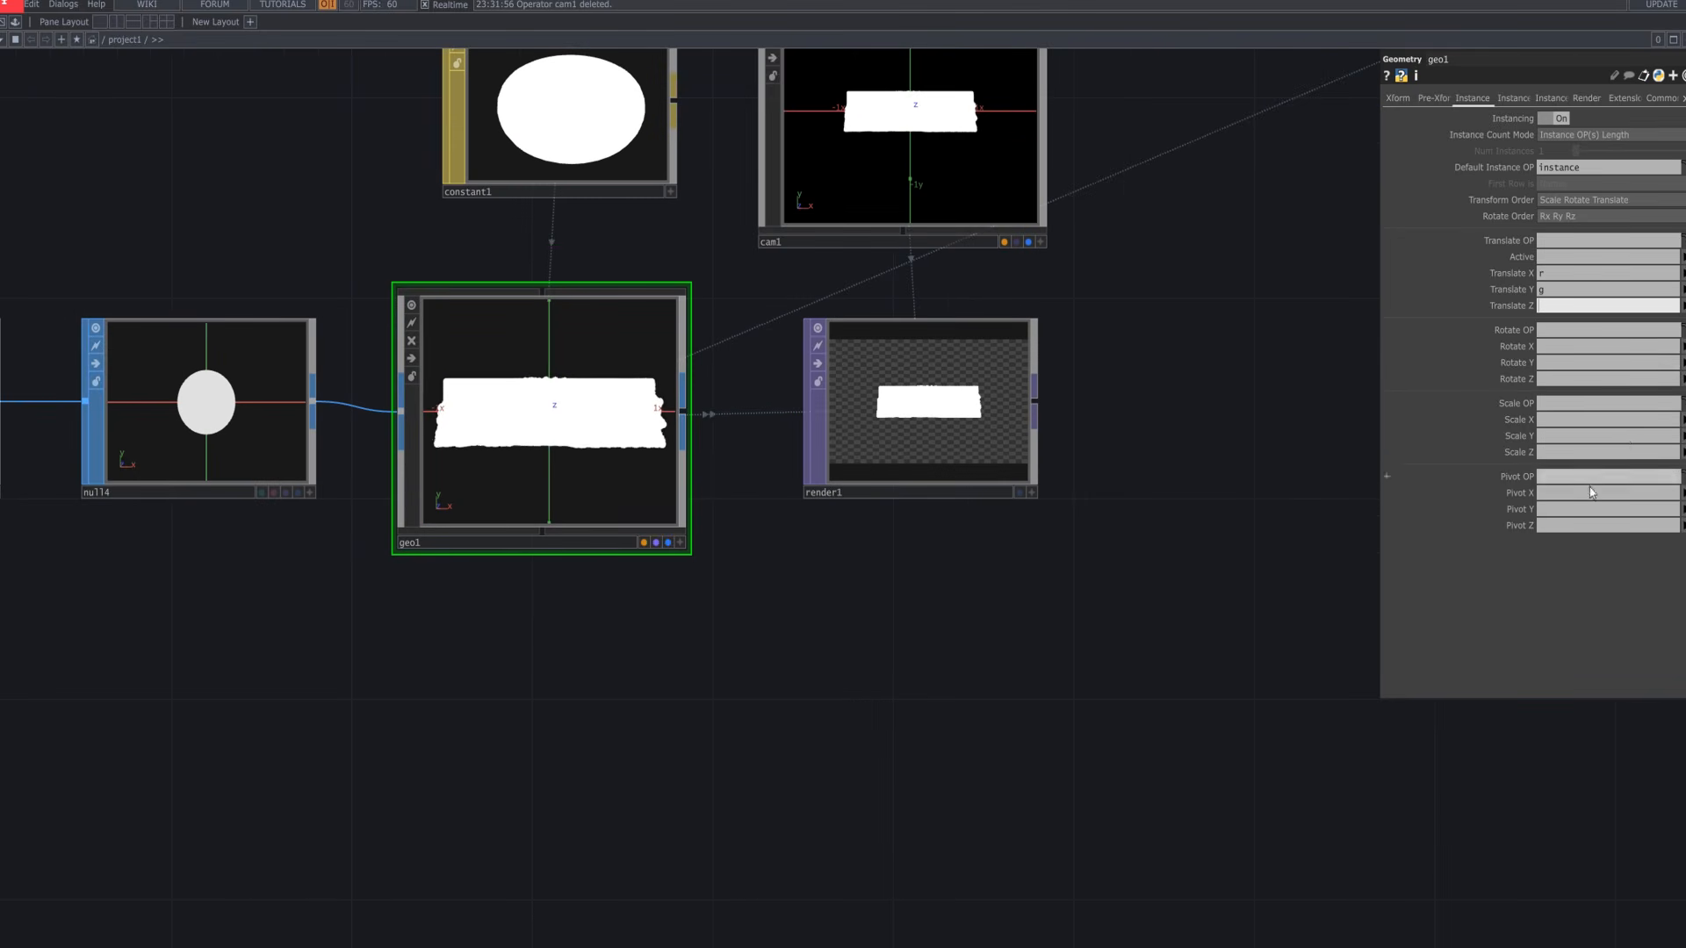
Set geo1's instance Scale X, Scale Y and Scale Z all to channel b
click(1573, 420)
text(b)
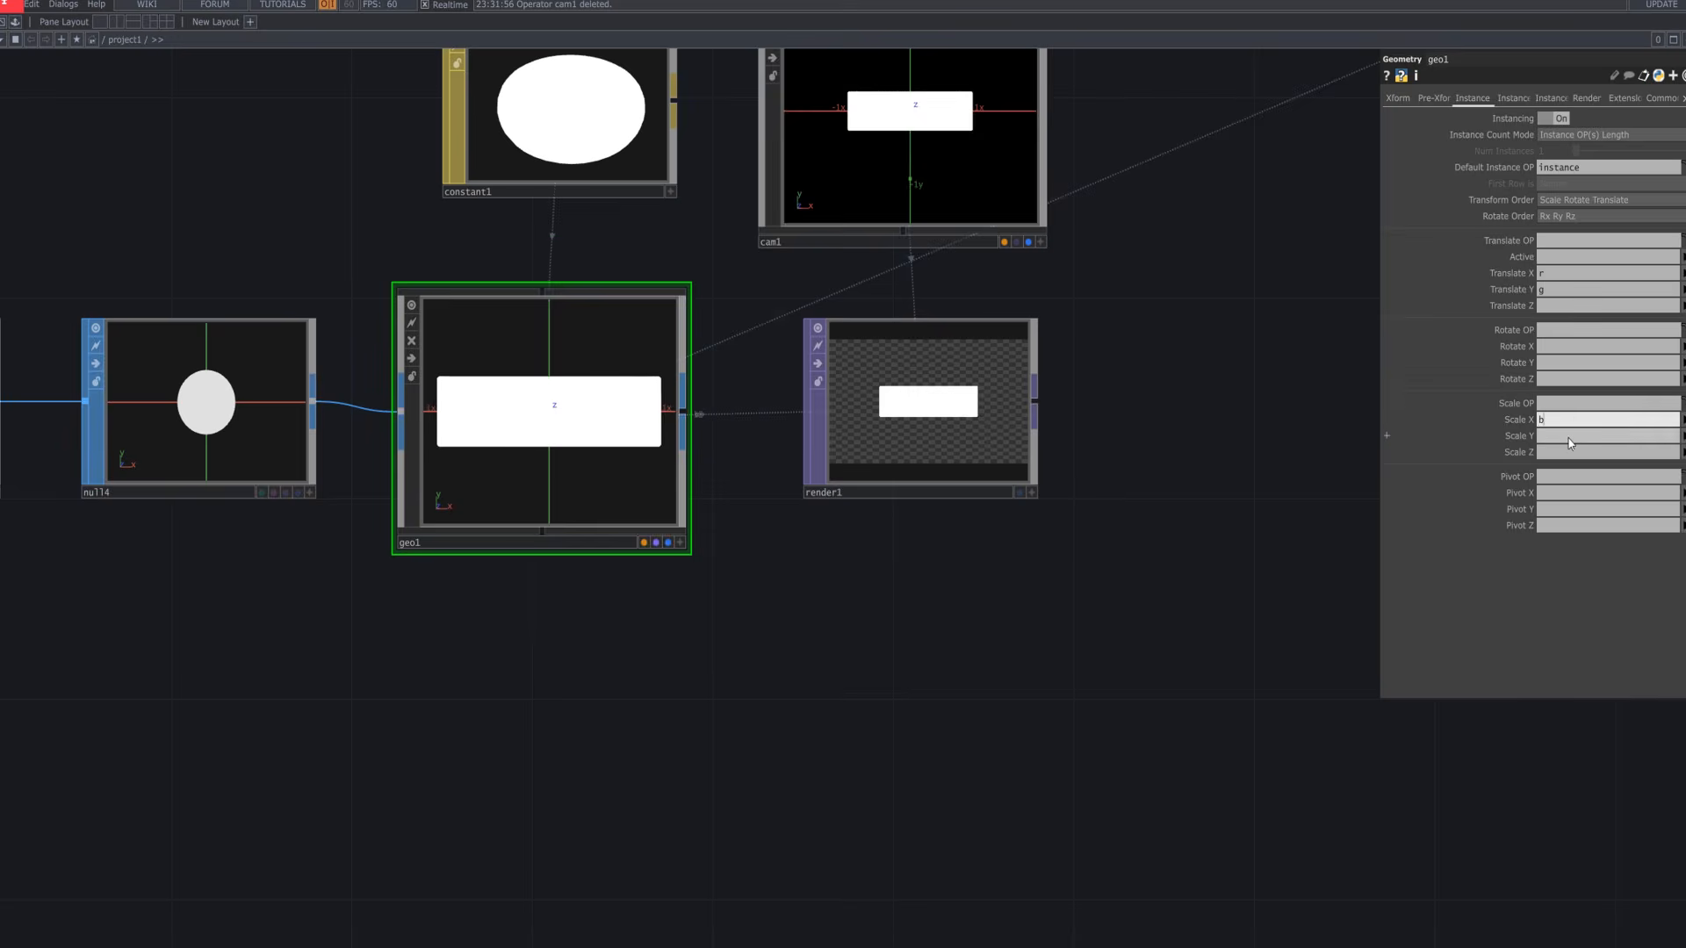
click(1292, 538)
click(1562, 437)
text(b)
click(1569, 453)
text(b)
click(1198, 613)
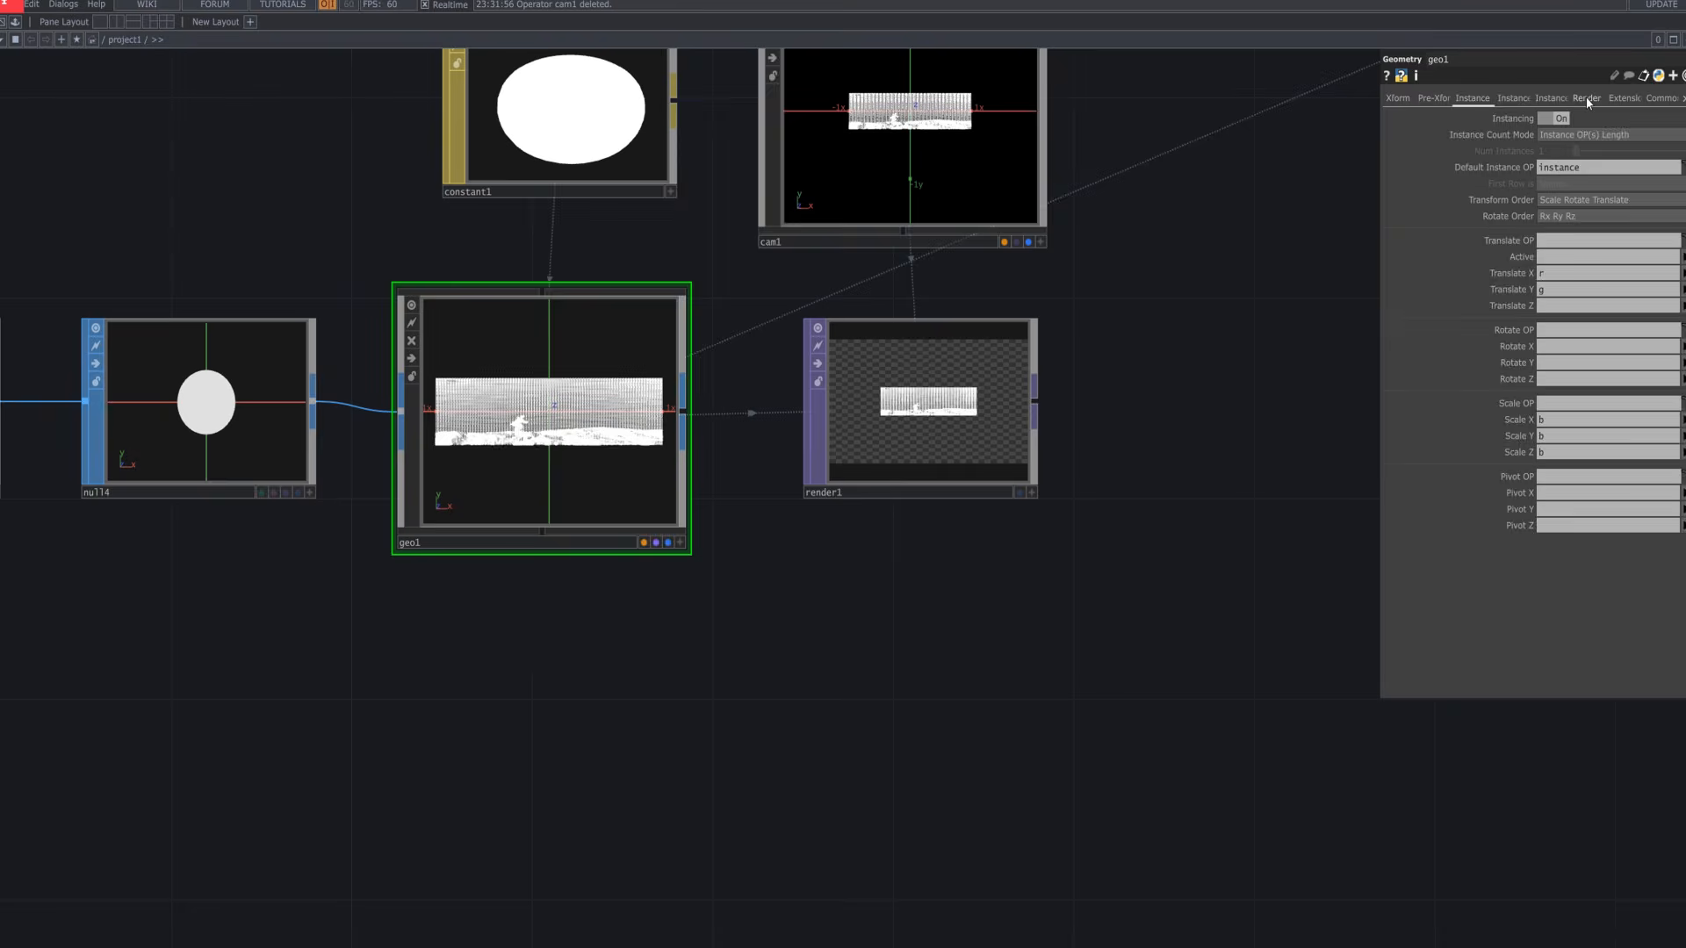
Examine the parameter pages of the geometry geo1 and the camera cam1
click(1625, 99)
click(1655, 99)
click(1397, 99)
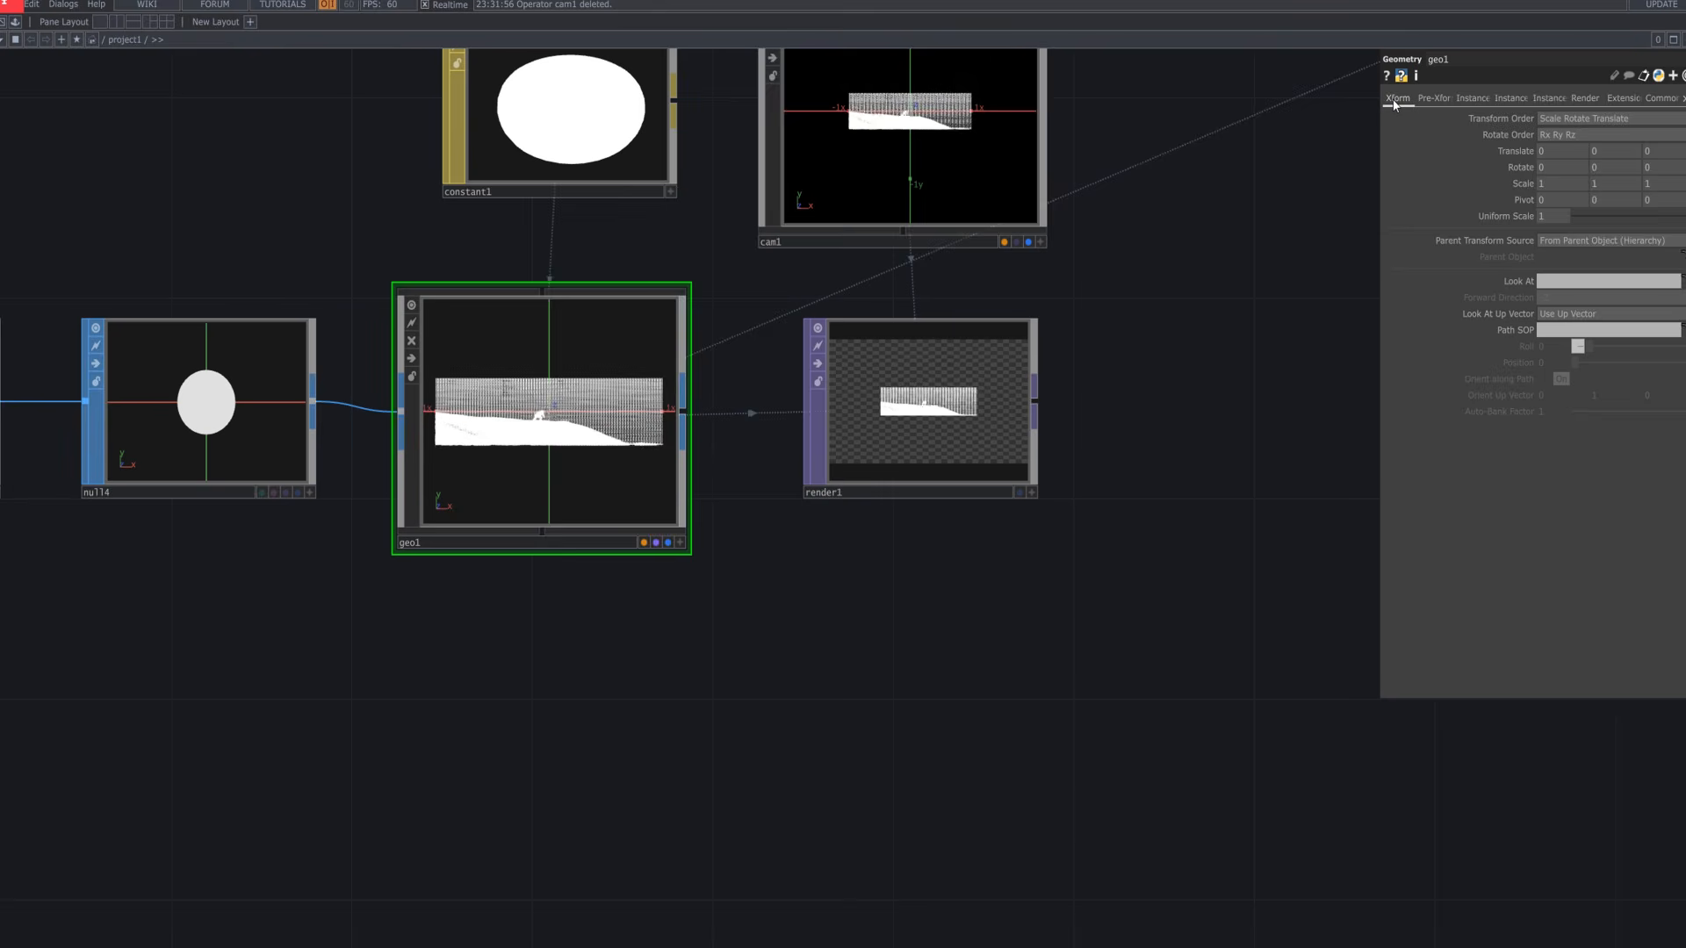
scroll(922, 621, down, 4)
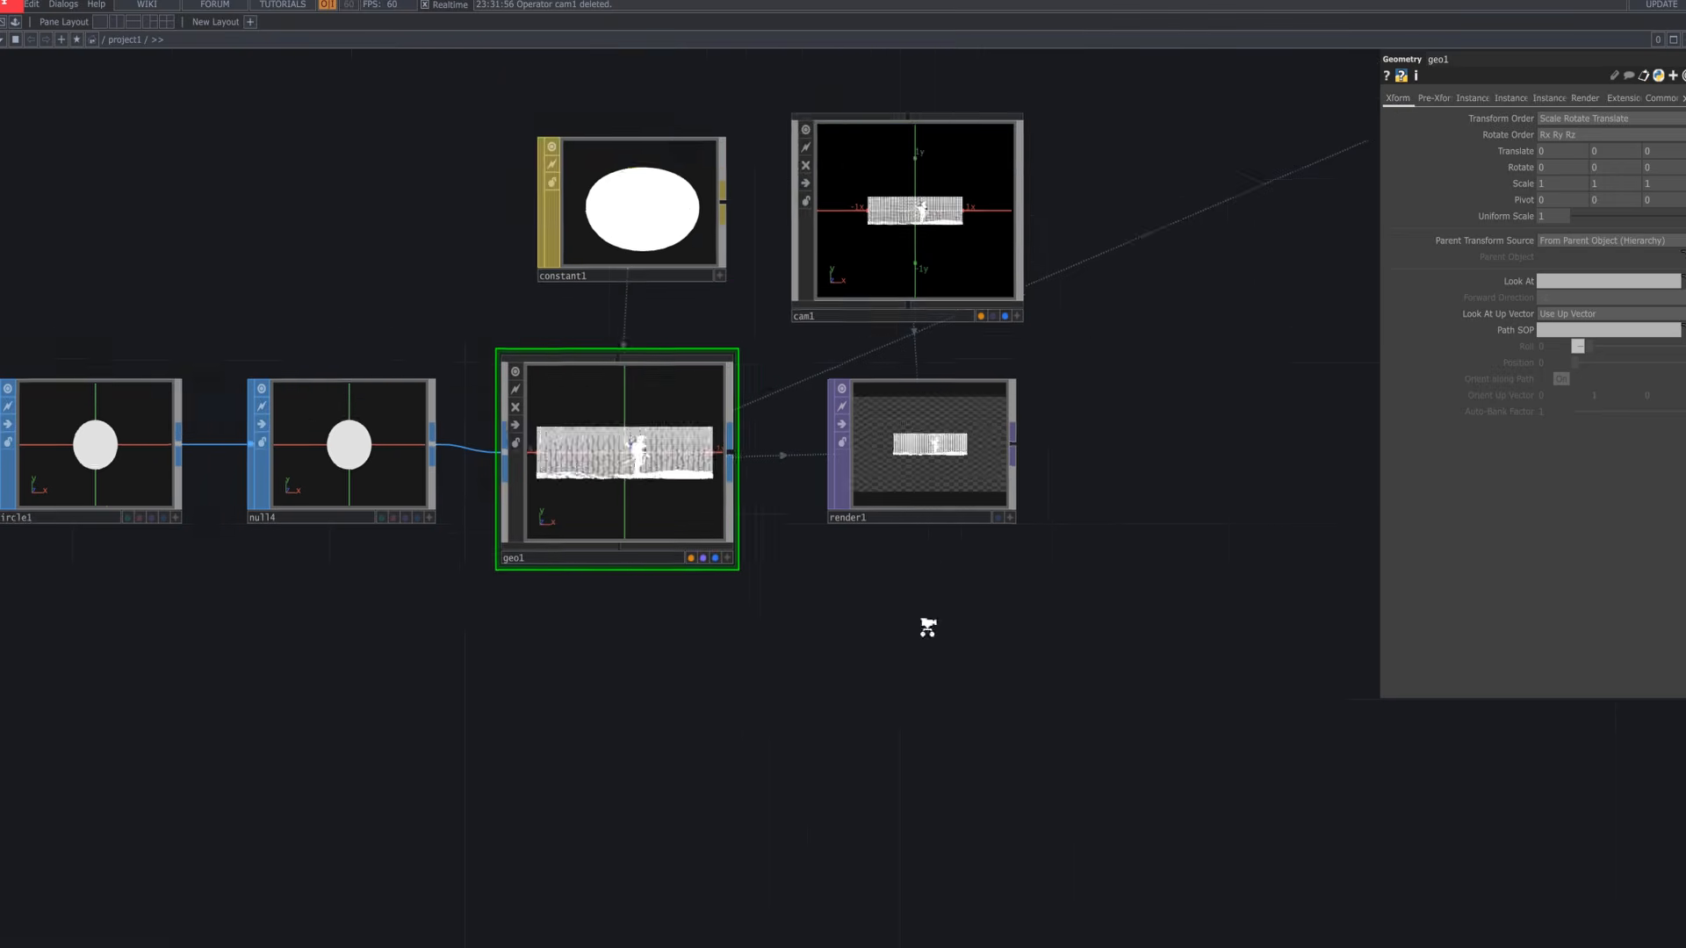
drag(821, 645, 791, 723)
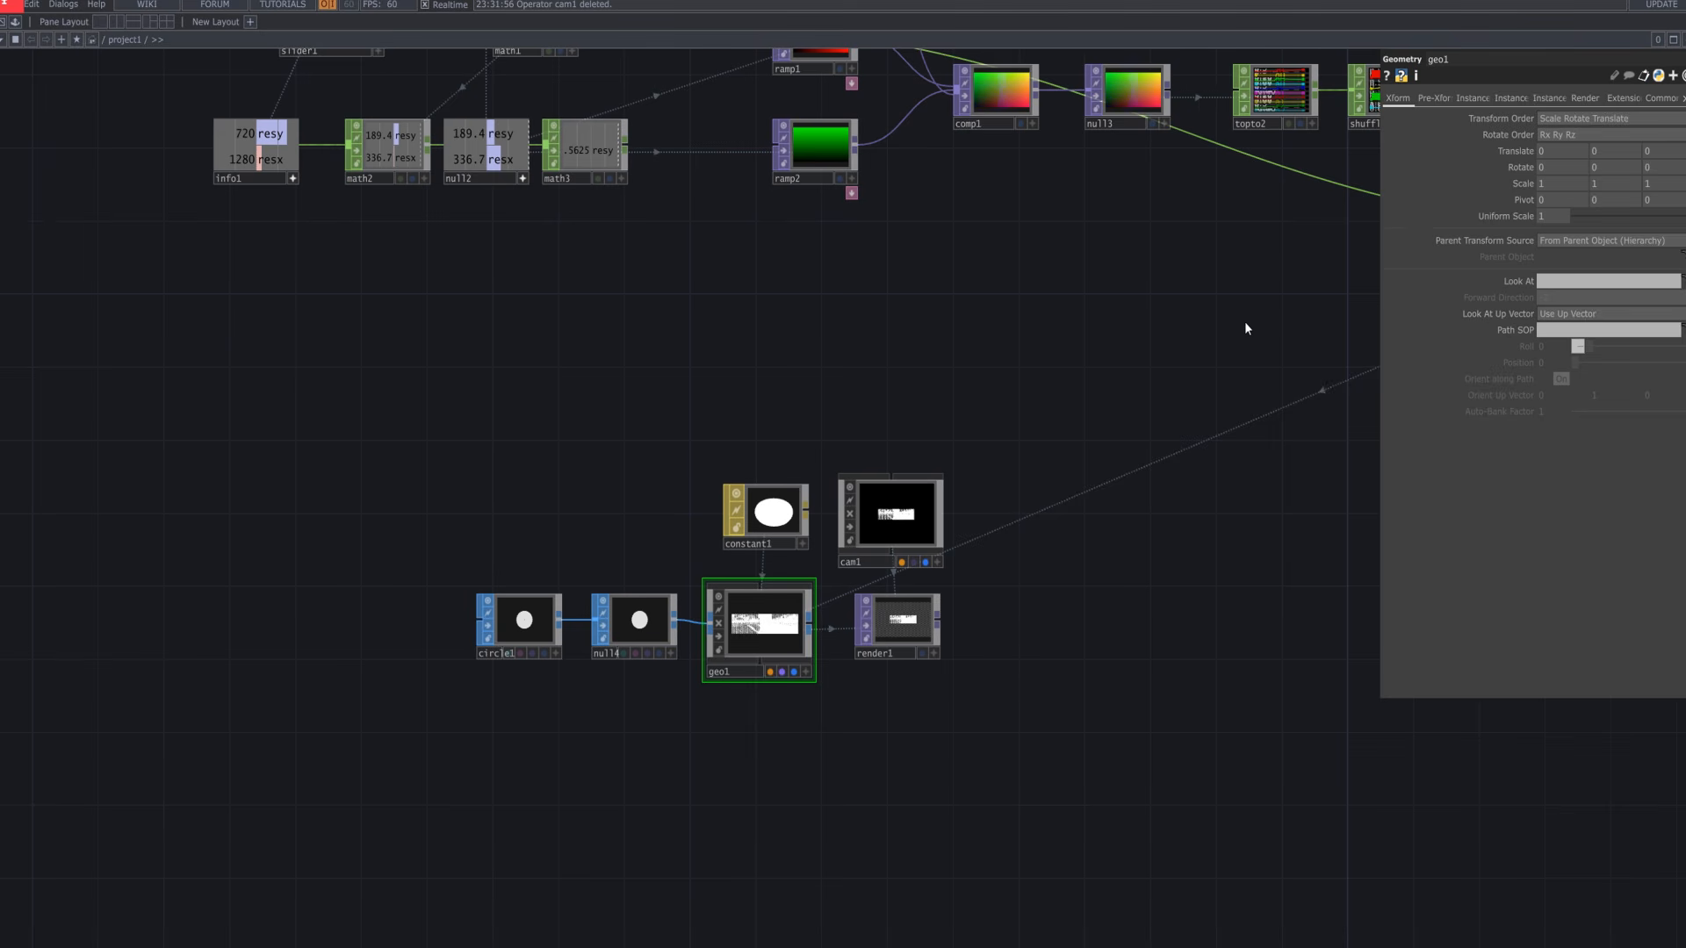
click(934, 624)
click(922, 523)
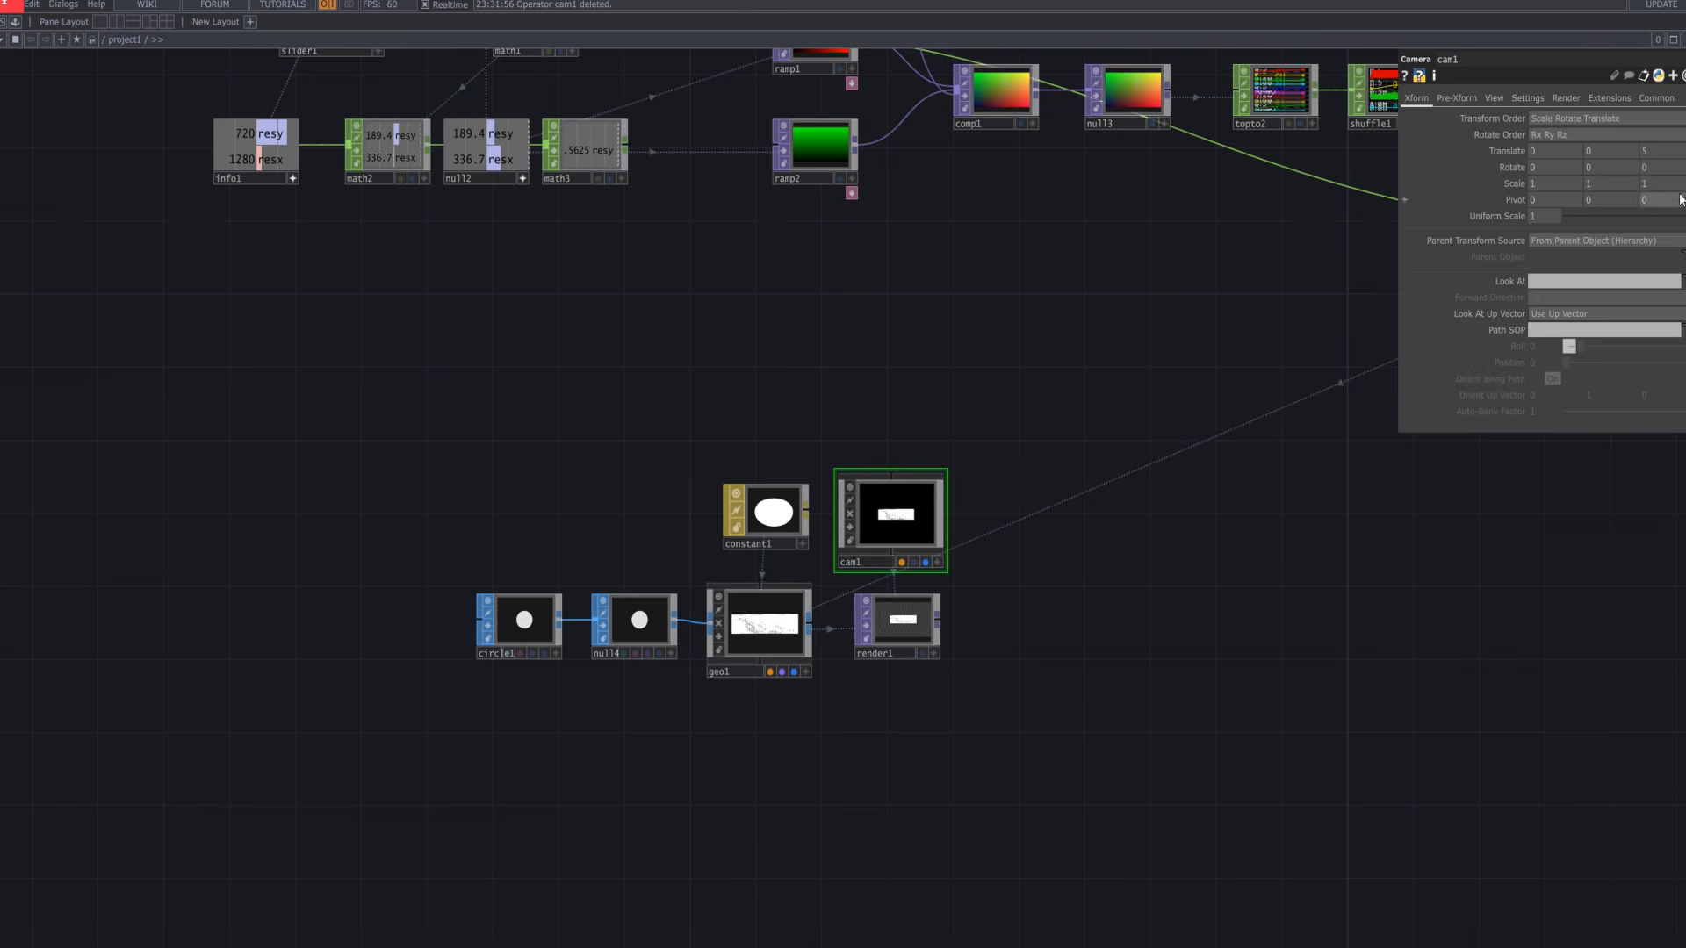
click(1464, 103)
click(1530, 102)
click(1564, 101)
click(1606, 102)
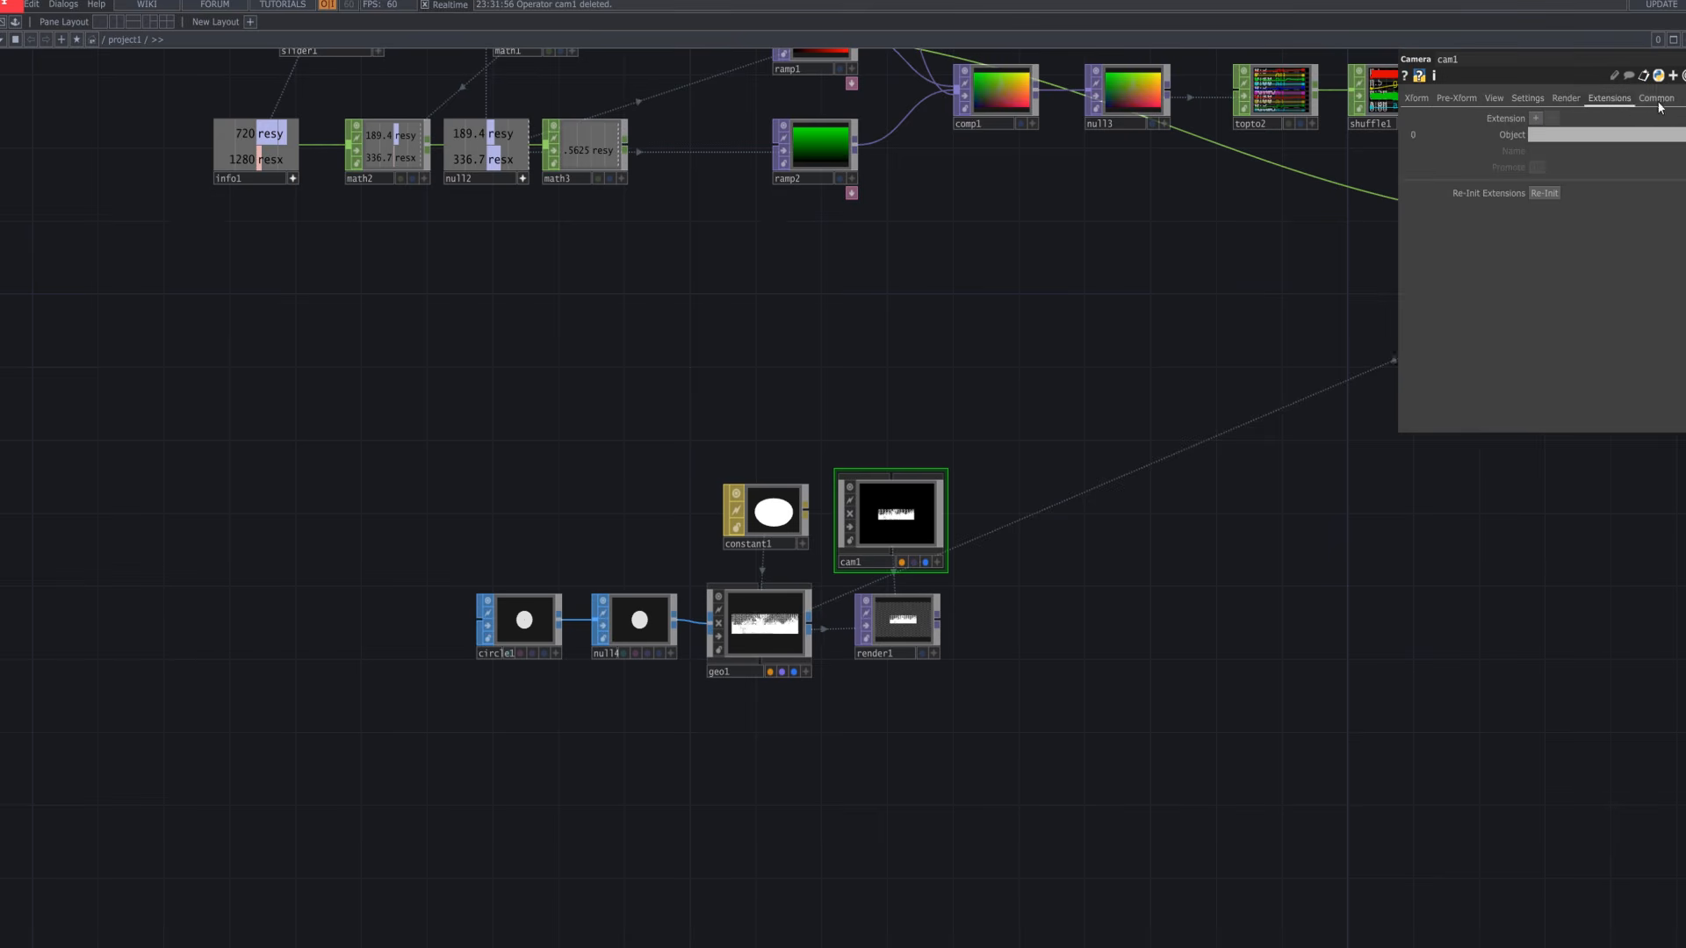
click(1659, 102)
Drive render1's resolution width with the expression op('info1')['resx']
click(895, 622)
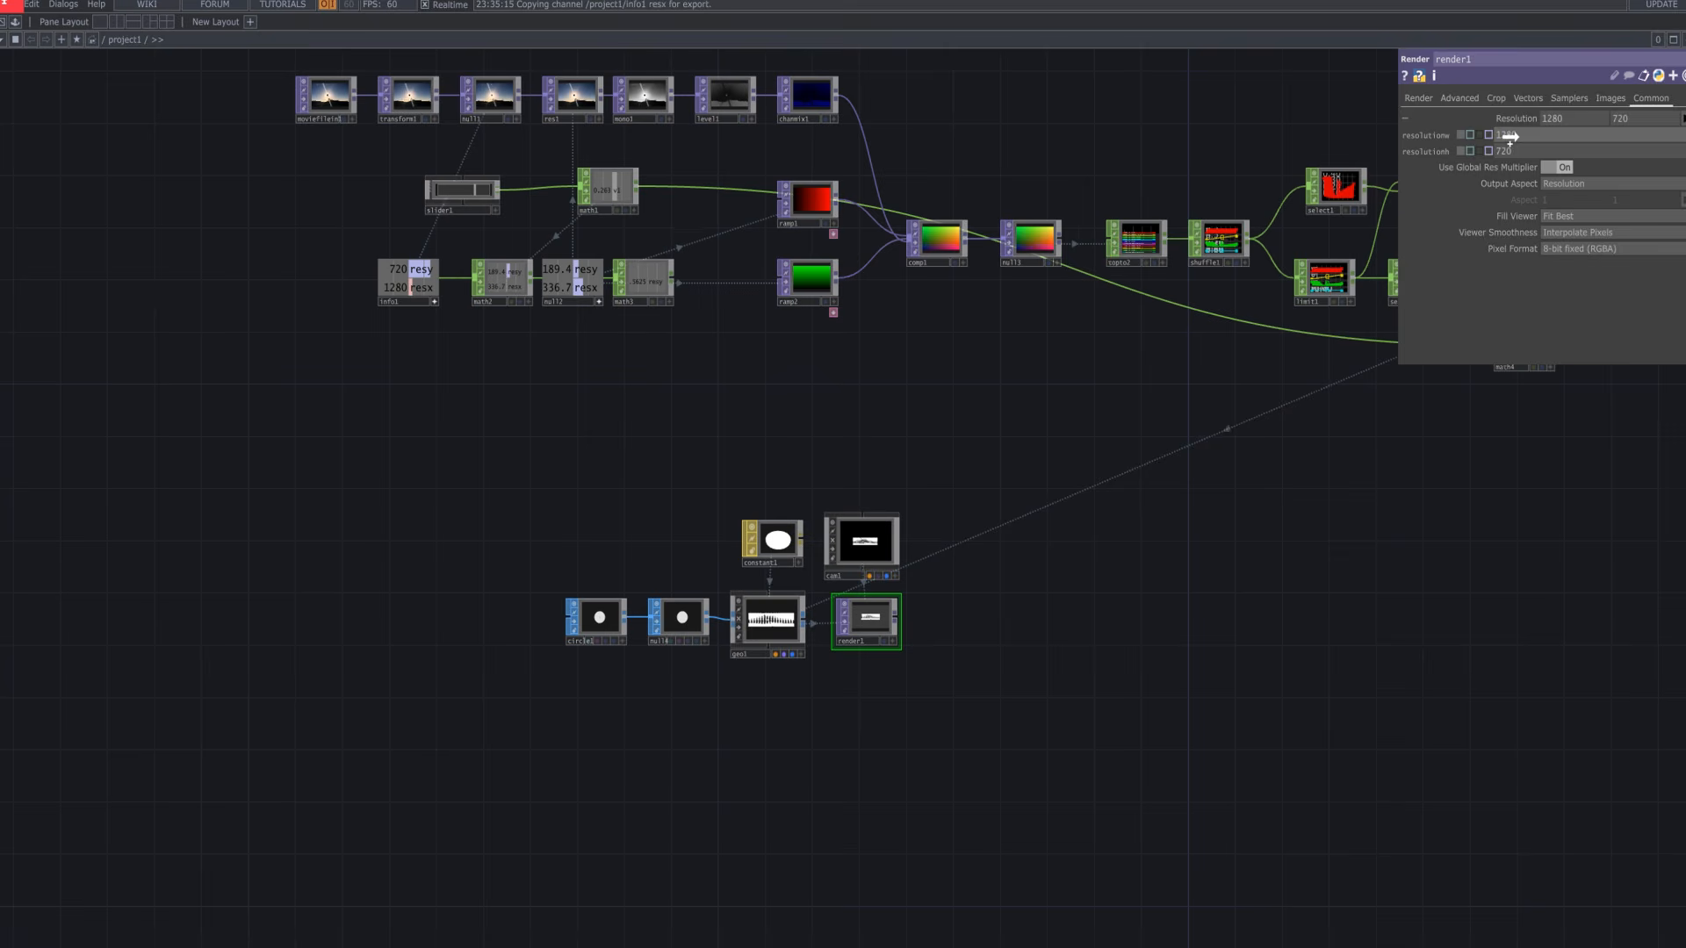
drag(1510, 136, 1509, 136)
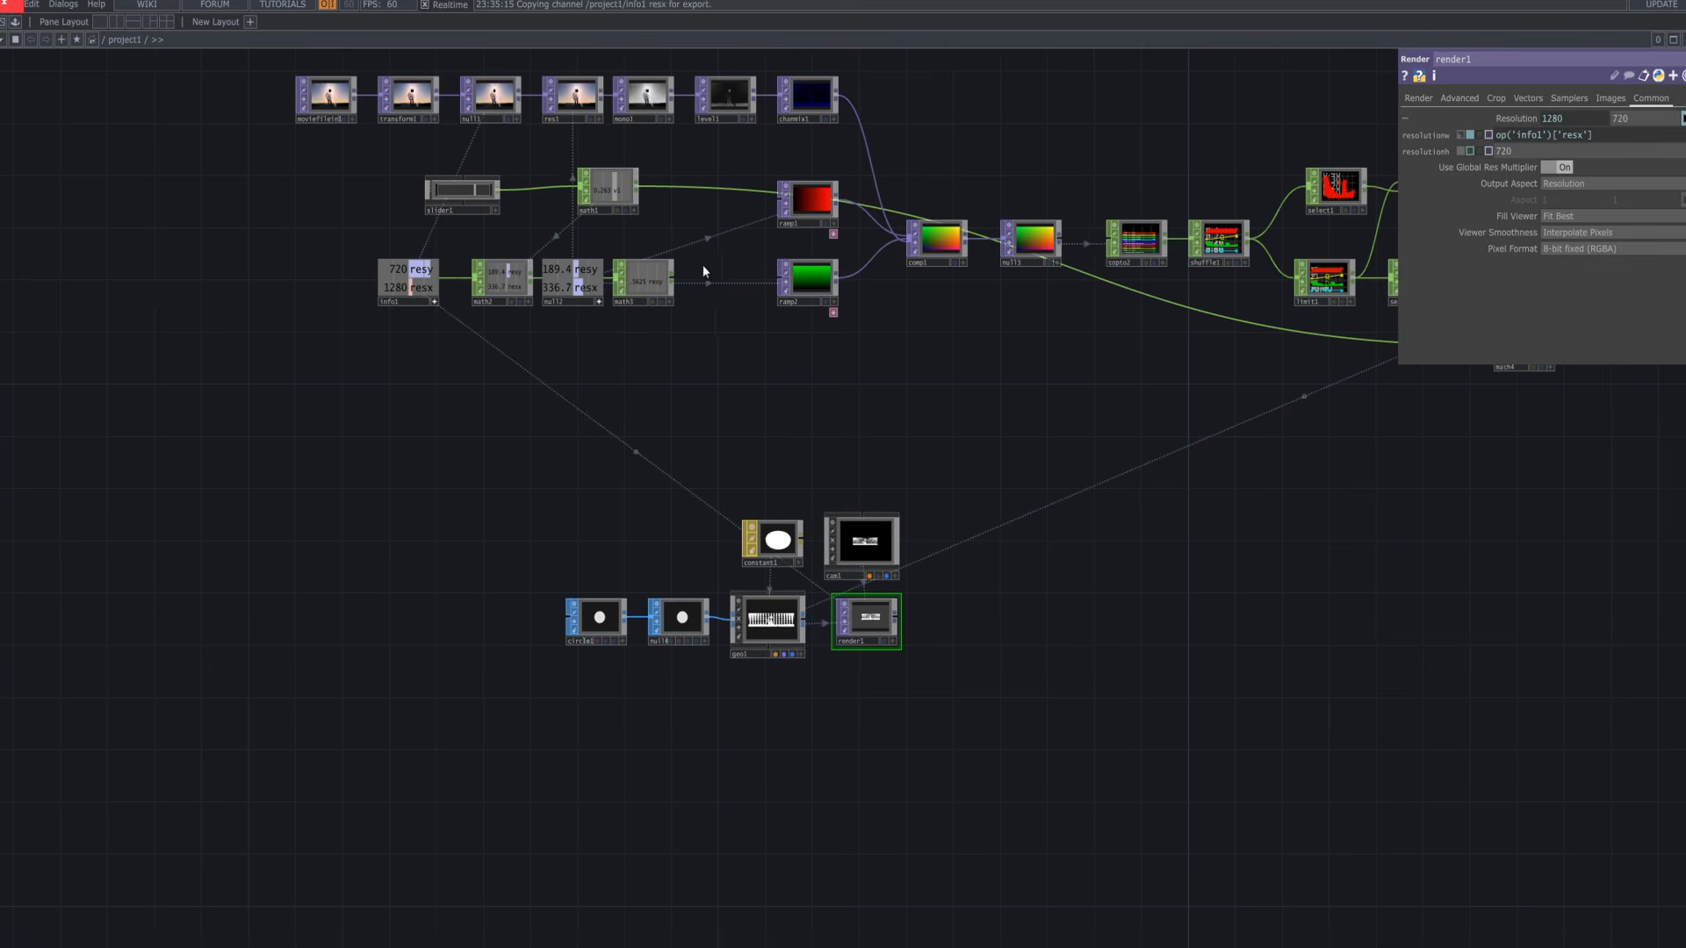
Drive render1's resolution height with the expression op('info1')['resy']
drag(421, 269, 1554, 151)
click(1568, 149)
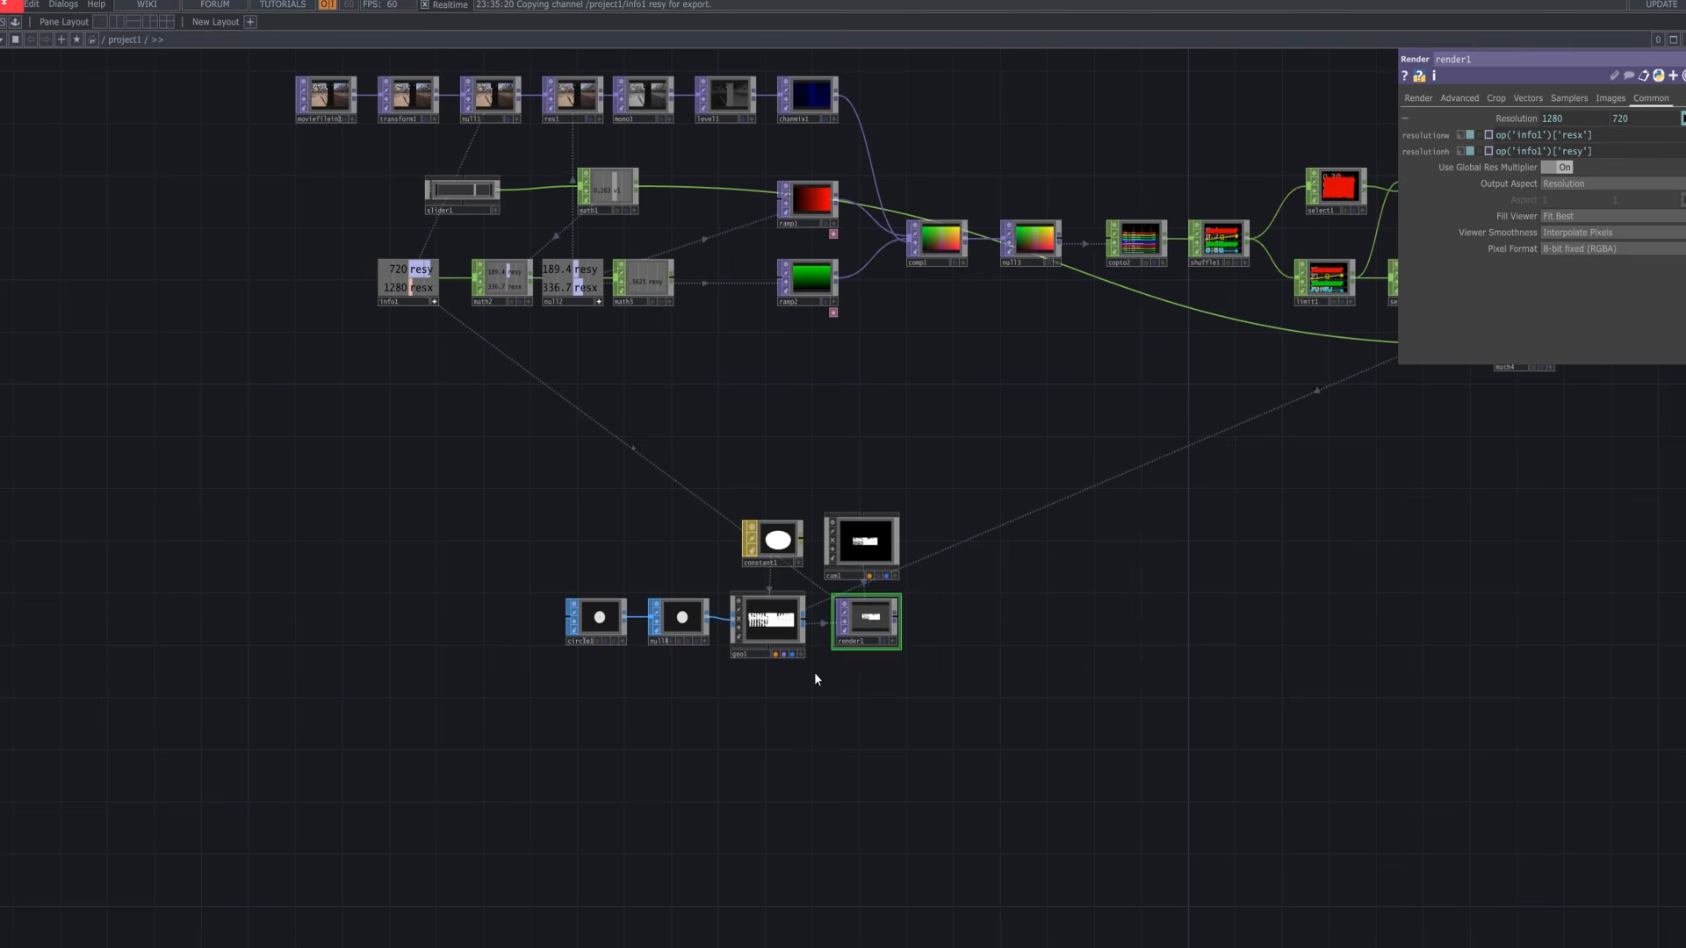
Examine the geo1, cam1 and render1 previews up close along with their place in the network
scroll(784, 651, up, 5)
scroll(784, 650, up, 5)
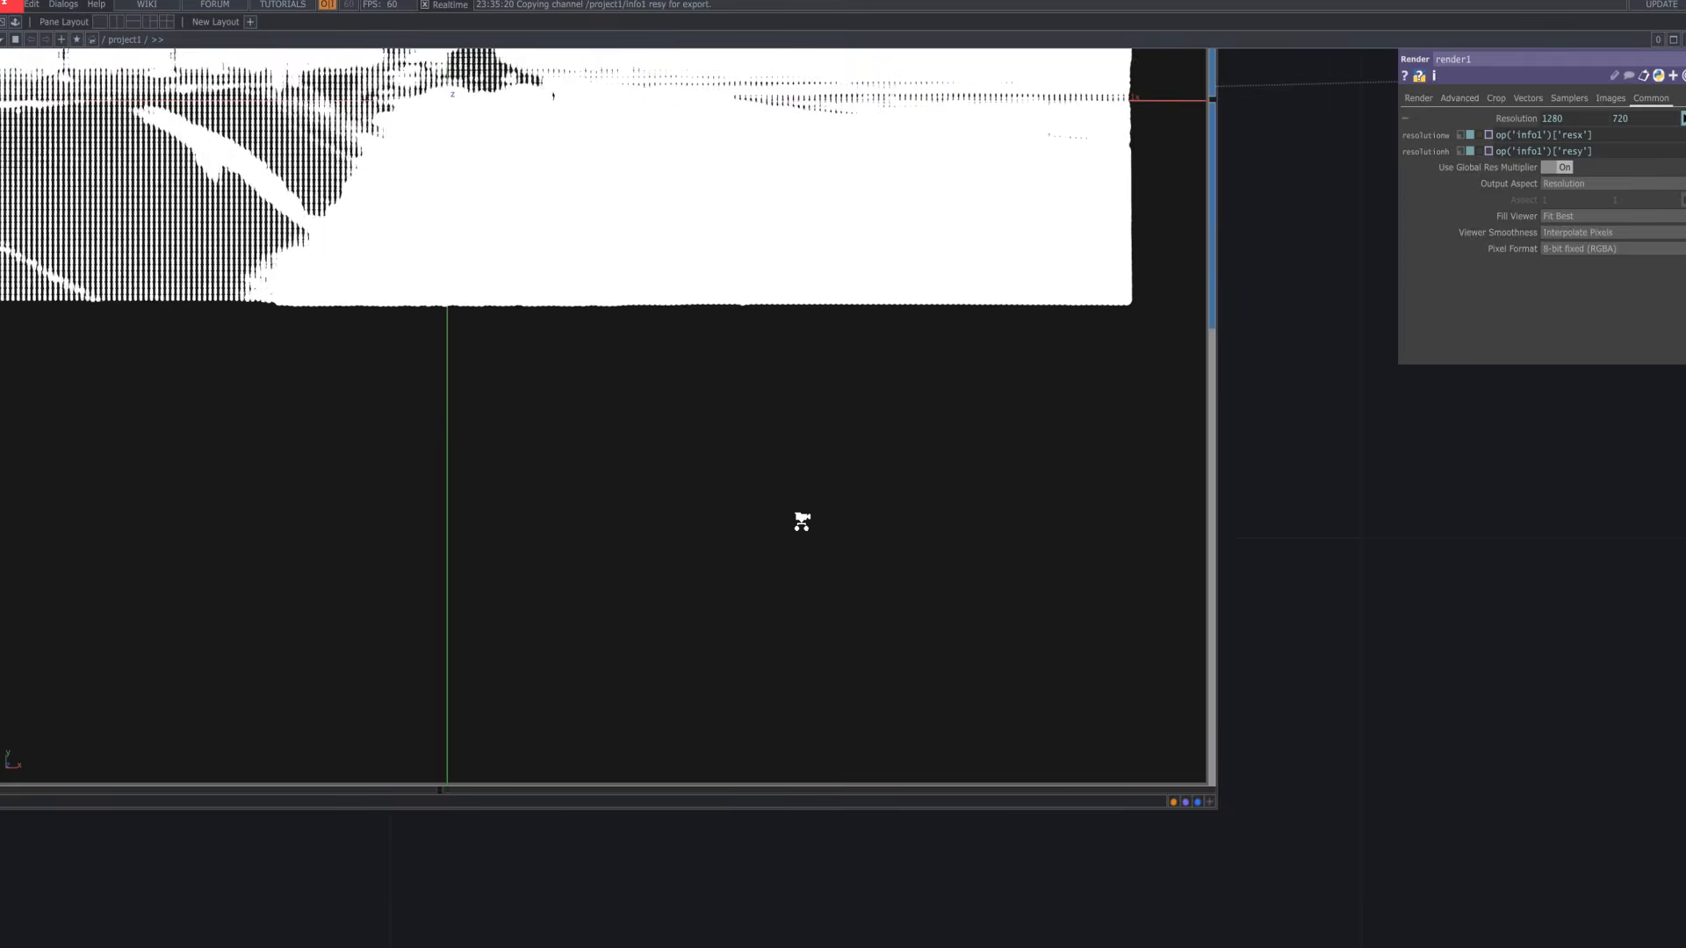
scroll(798, 519, down, 6)
scroll(800, 527, down, 8)
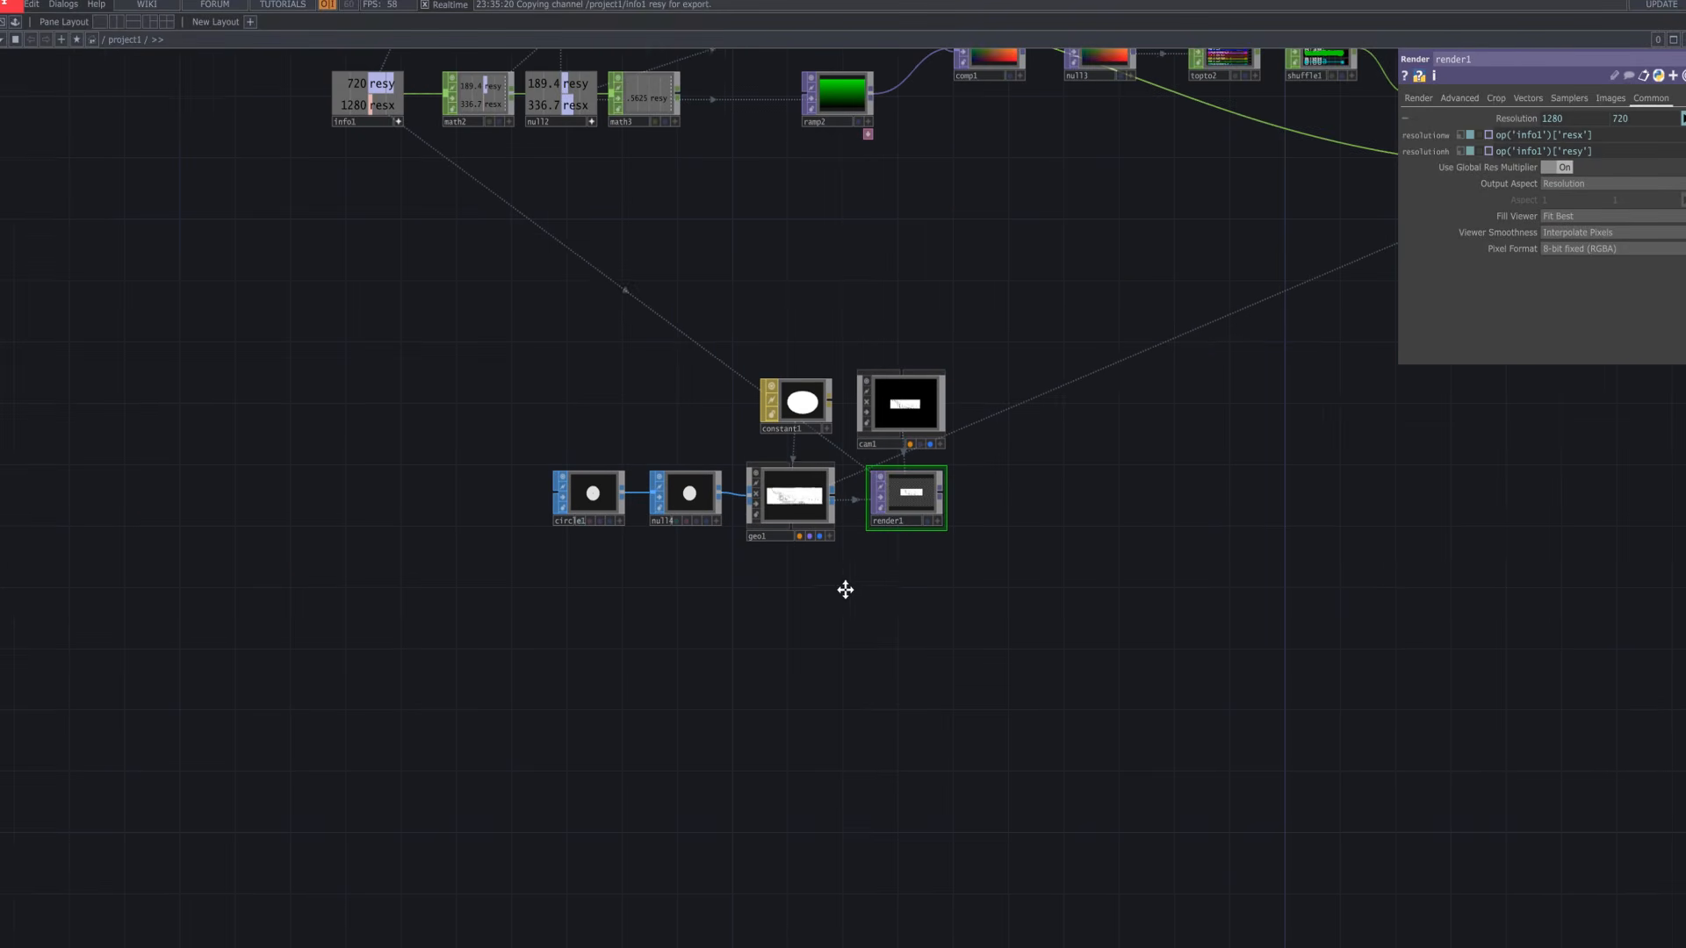
middle_drag(847, 588, 811, 752)
middle_drag(710, 363, 707, 447)
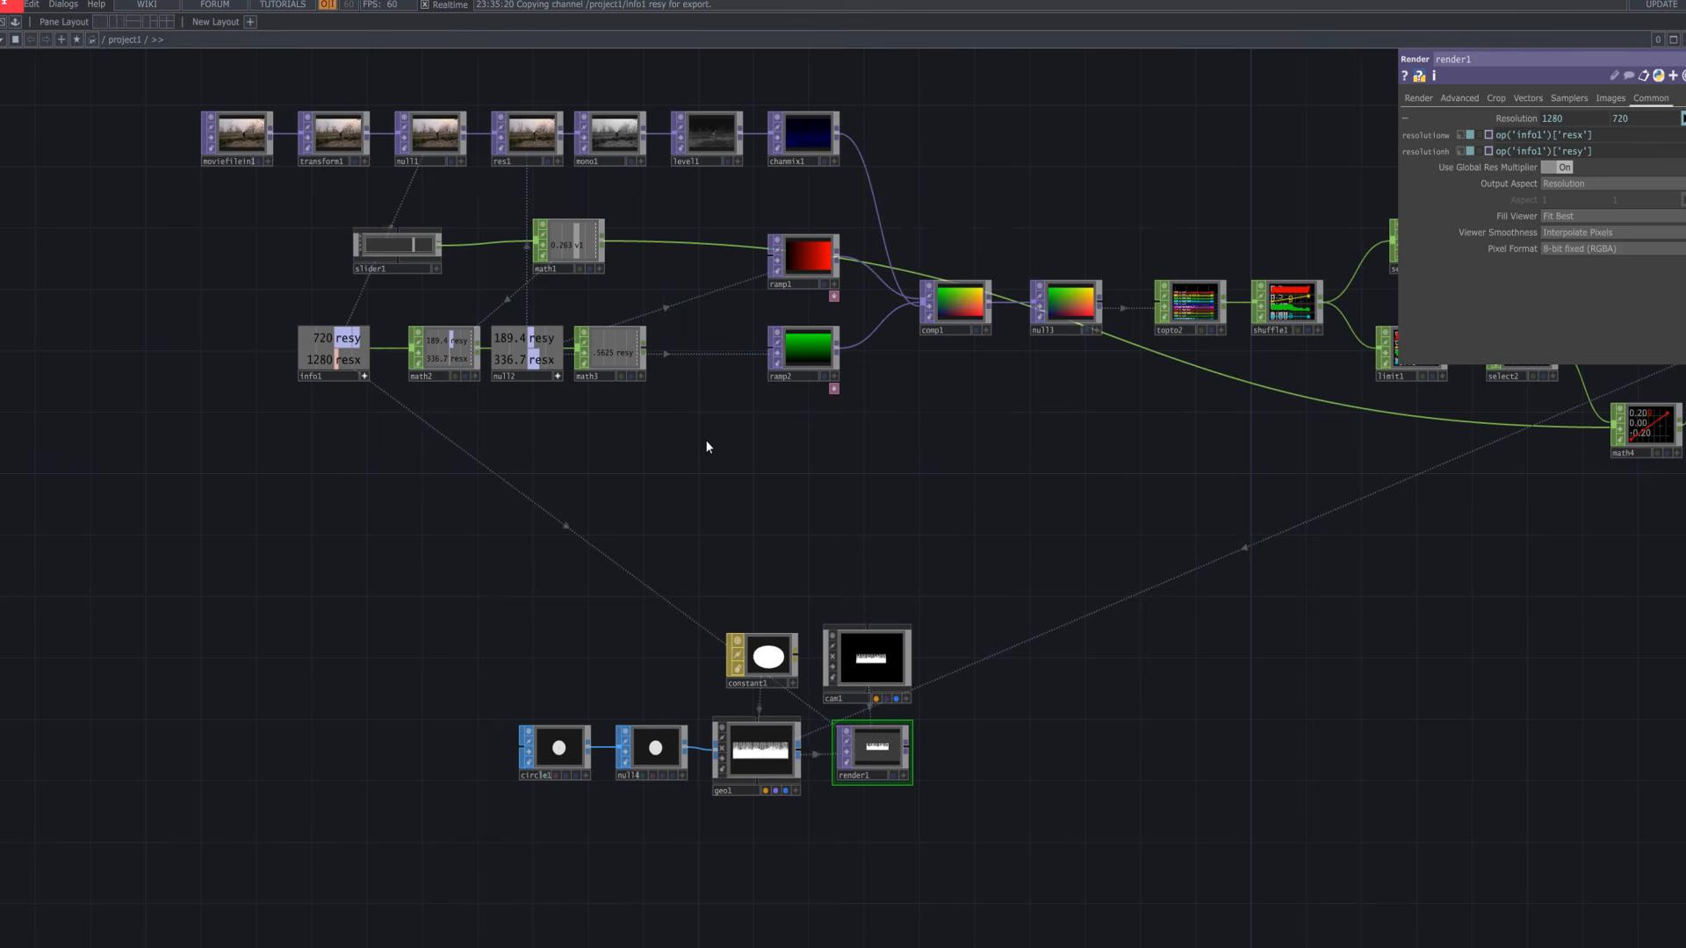
scroll(977, 776, up, 10)
drag(986, 741, 1133, 940)
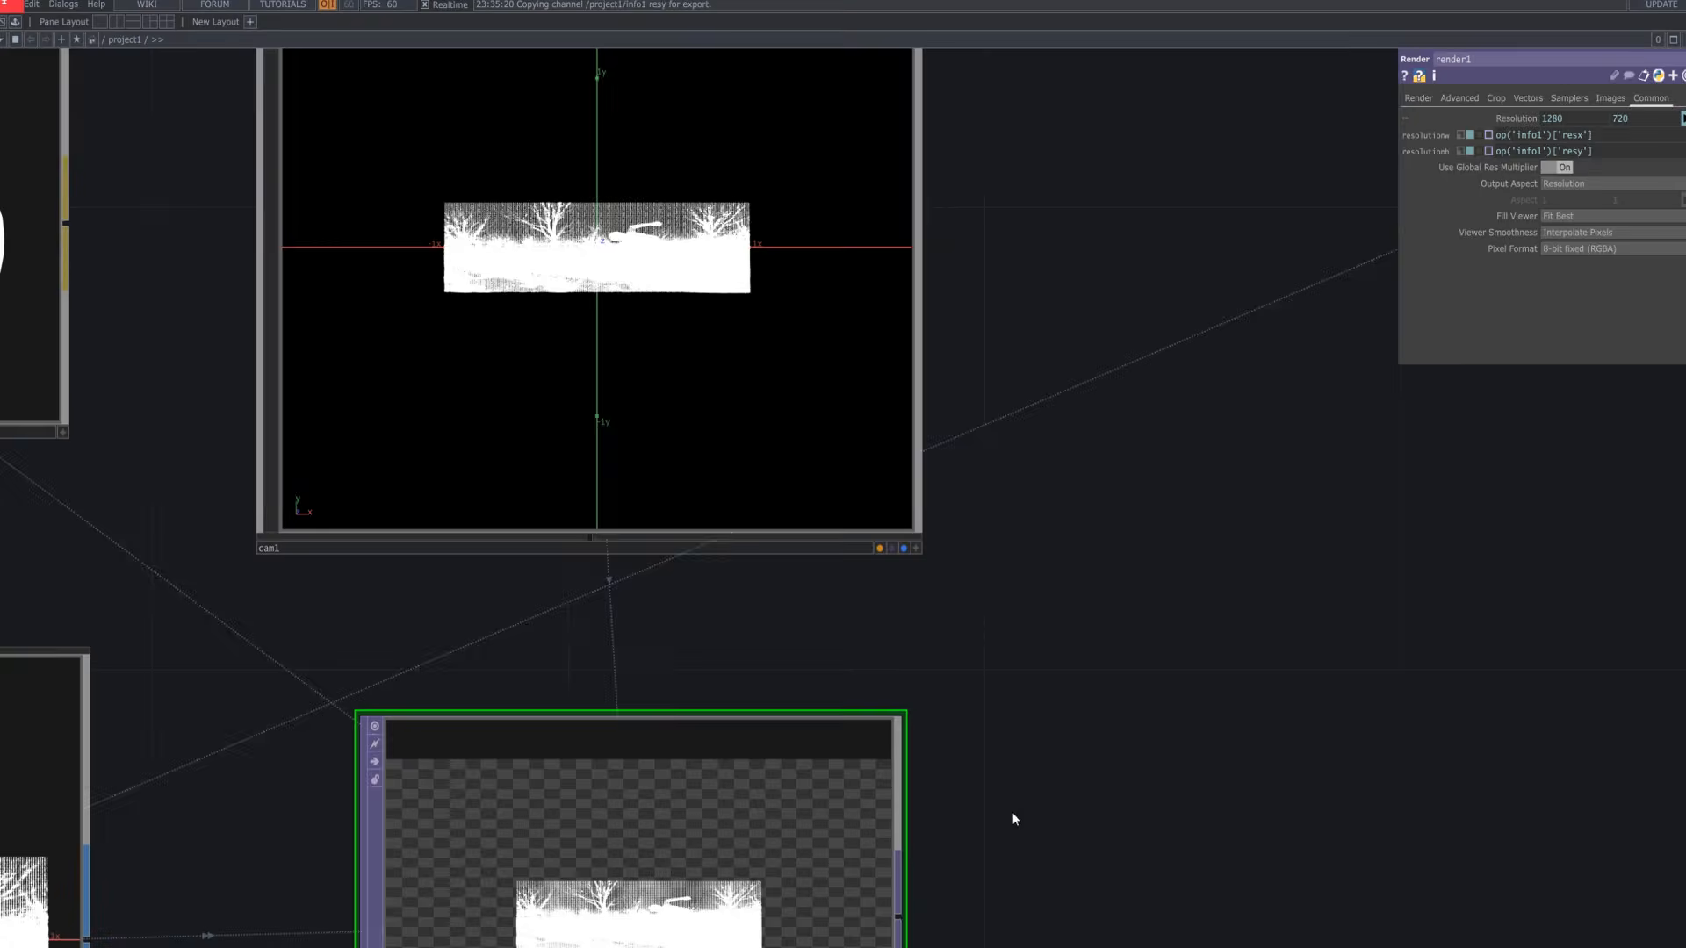
scroll(1013, 814, up, 4)
drag(1043, 545, 1347, 59)
scroll(1163, 409, up, 4)
drag(1145, 437, 1255, 418)
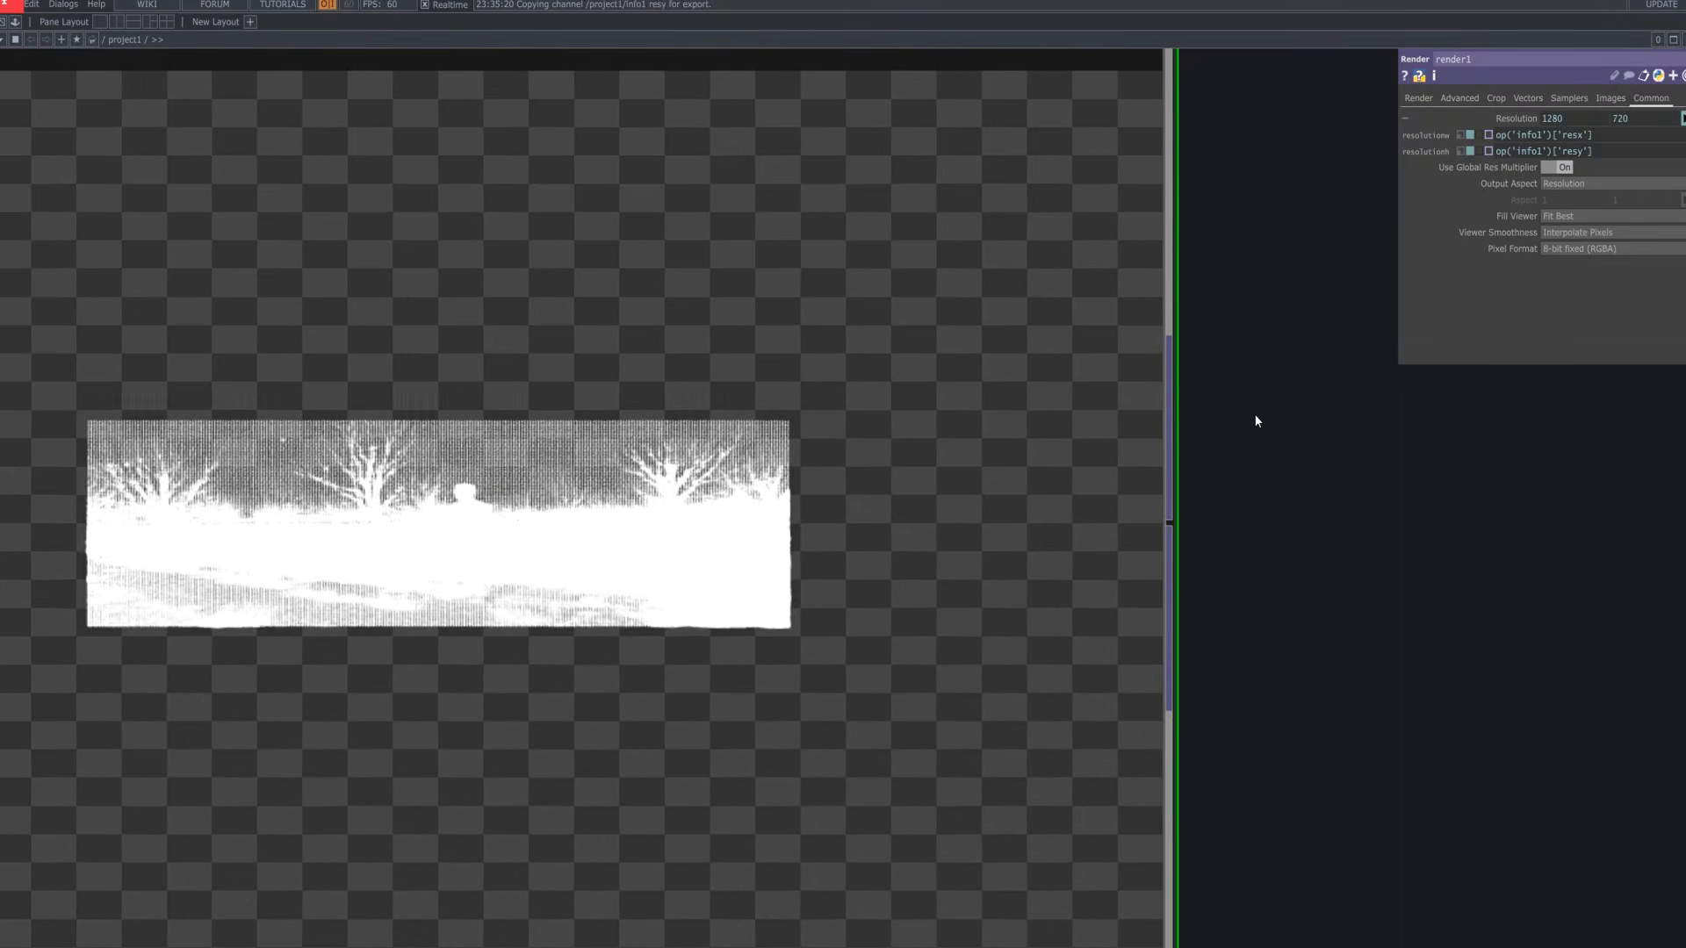
scroll(1254, 414, down, 15)
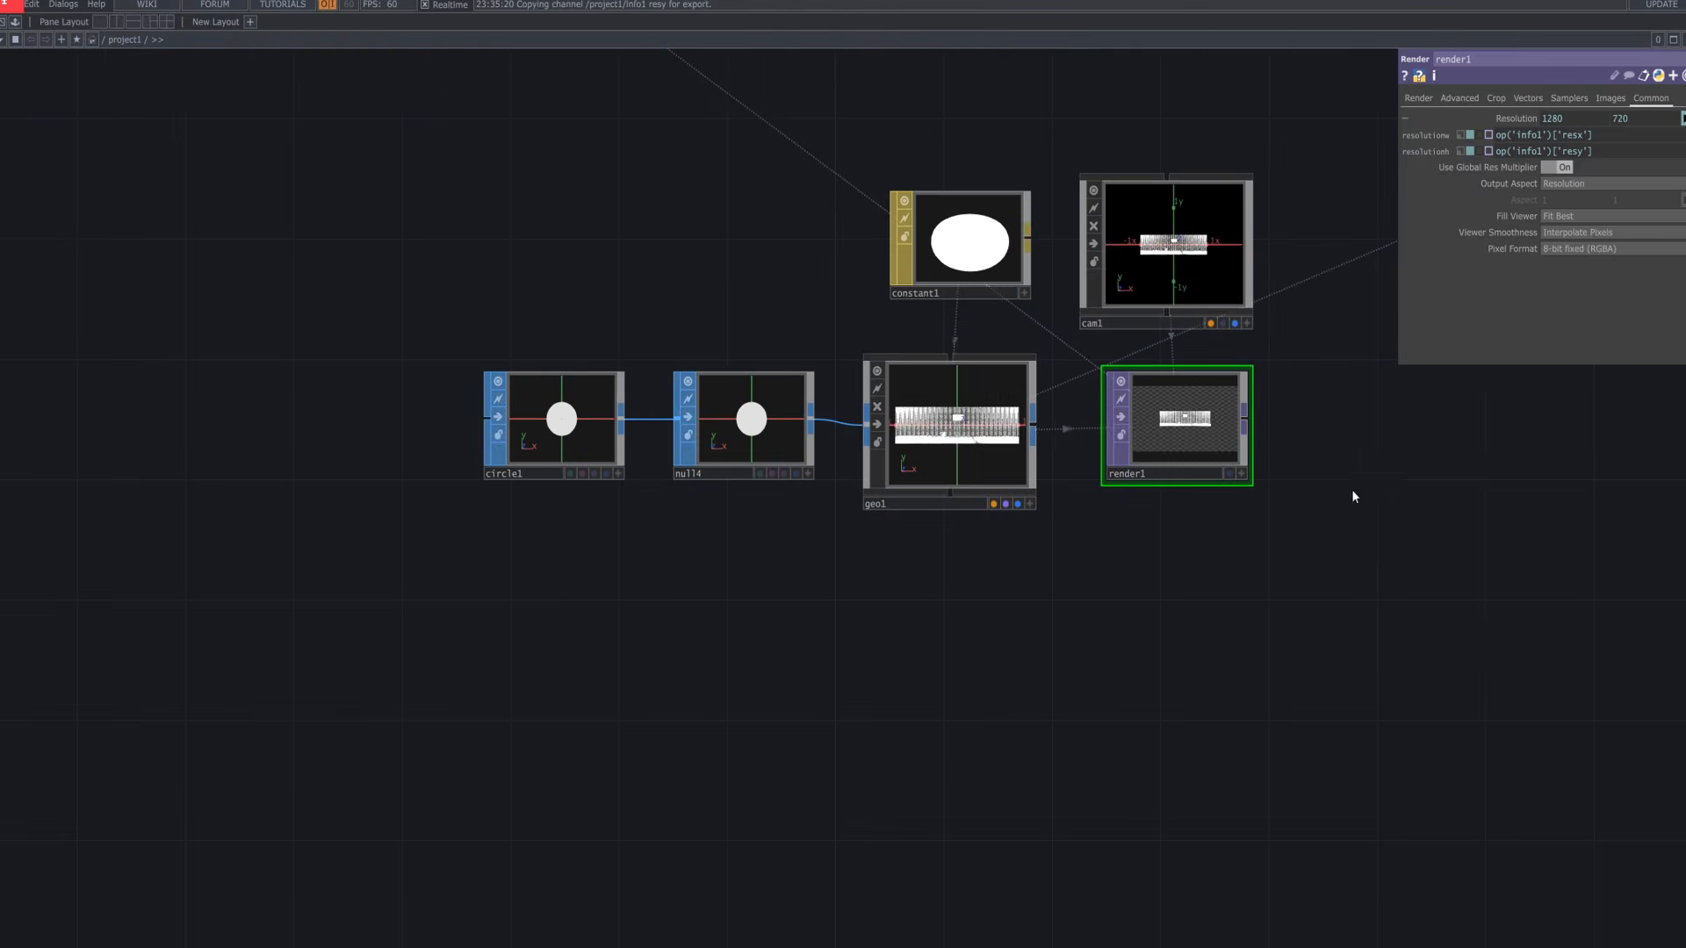
drag(1352, 494, 1035, 635)
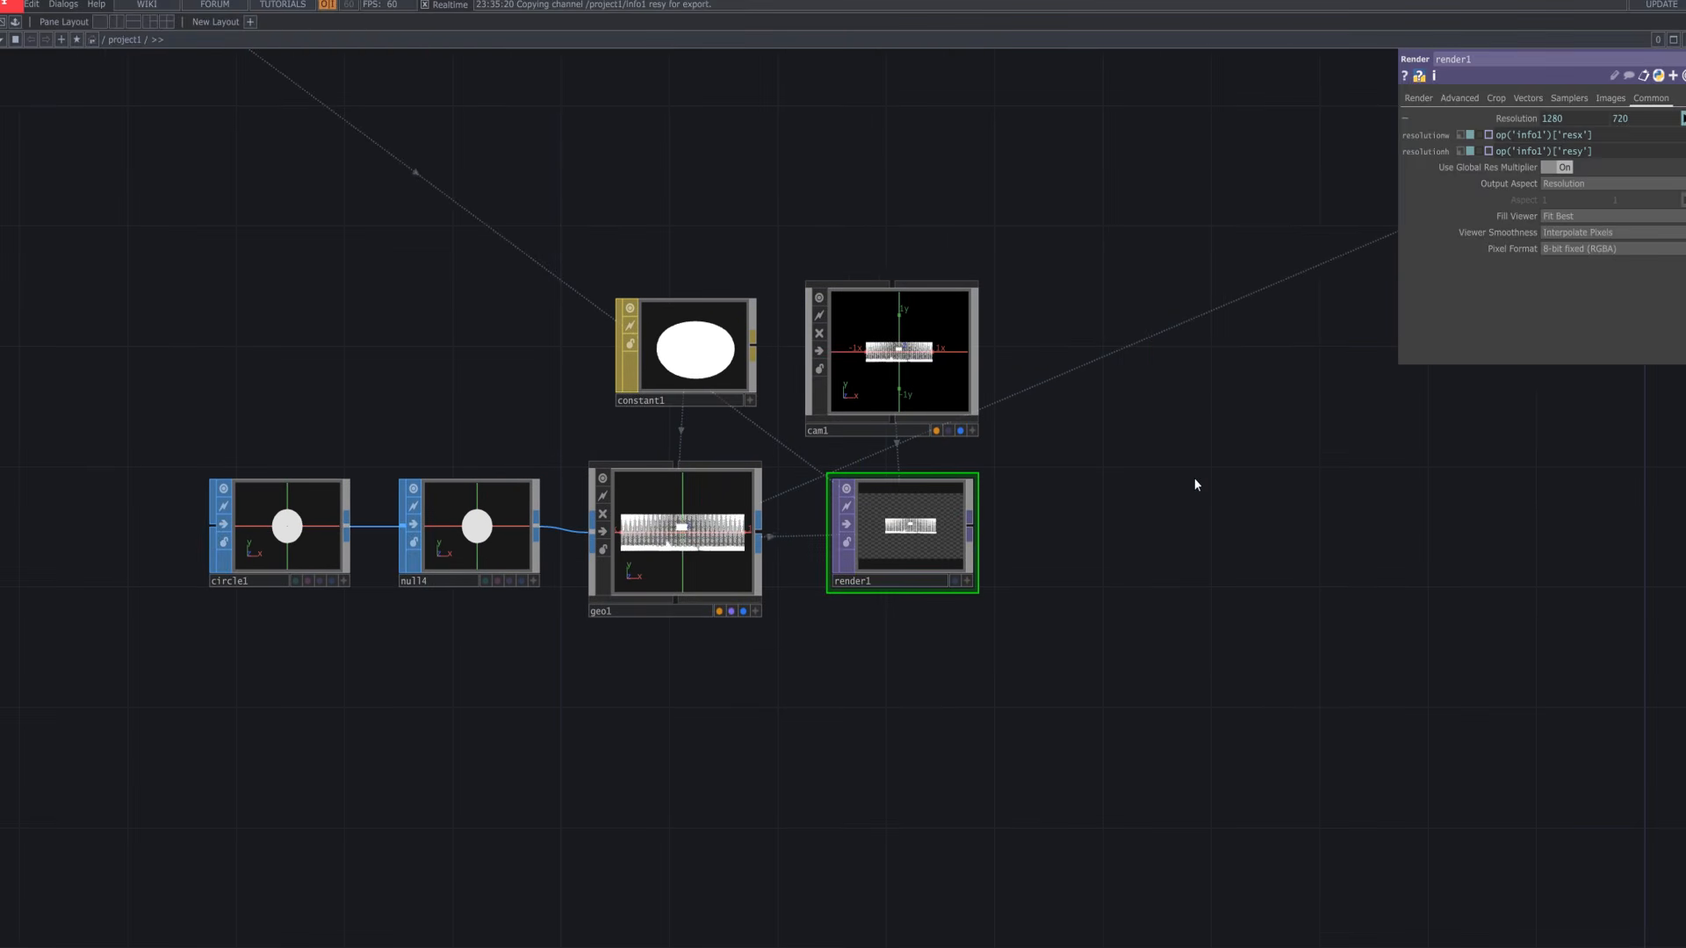
Choose a different pixel format for render1
click(1580, 248)
click(1635, 324)
click(1619, 236)
click(1617, 238)
key(h)
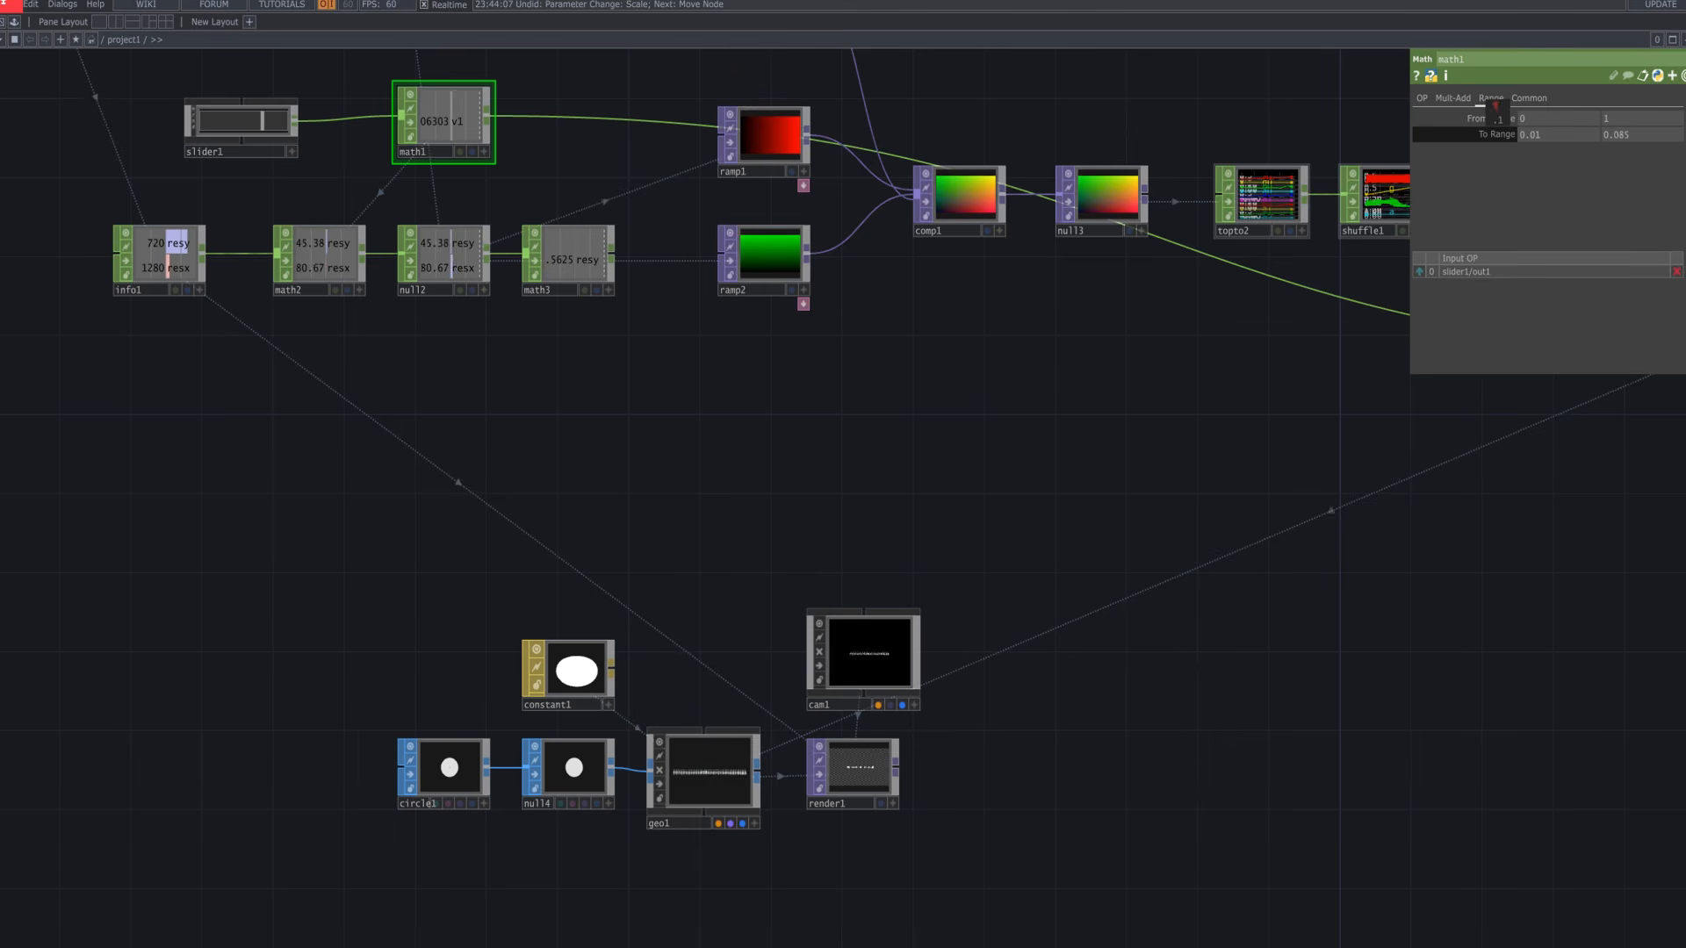
Show render1 in the network background and set math1's From Range to 0.7 and 2 and To Range to 0.95 and 0.7
middle_drag(1498, 119, 1501, 109)
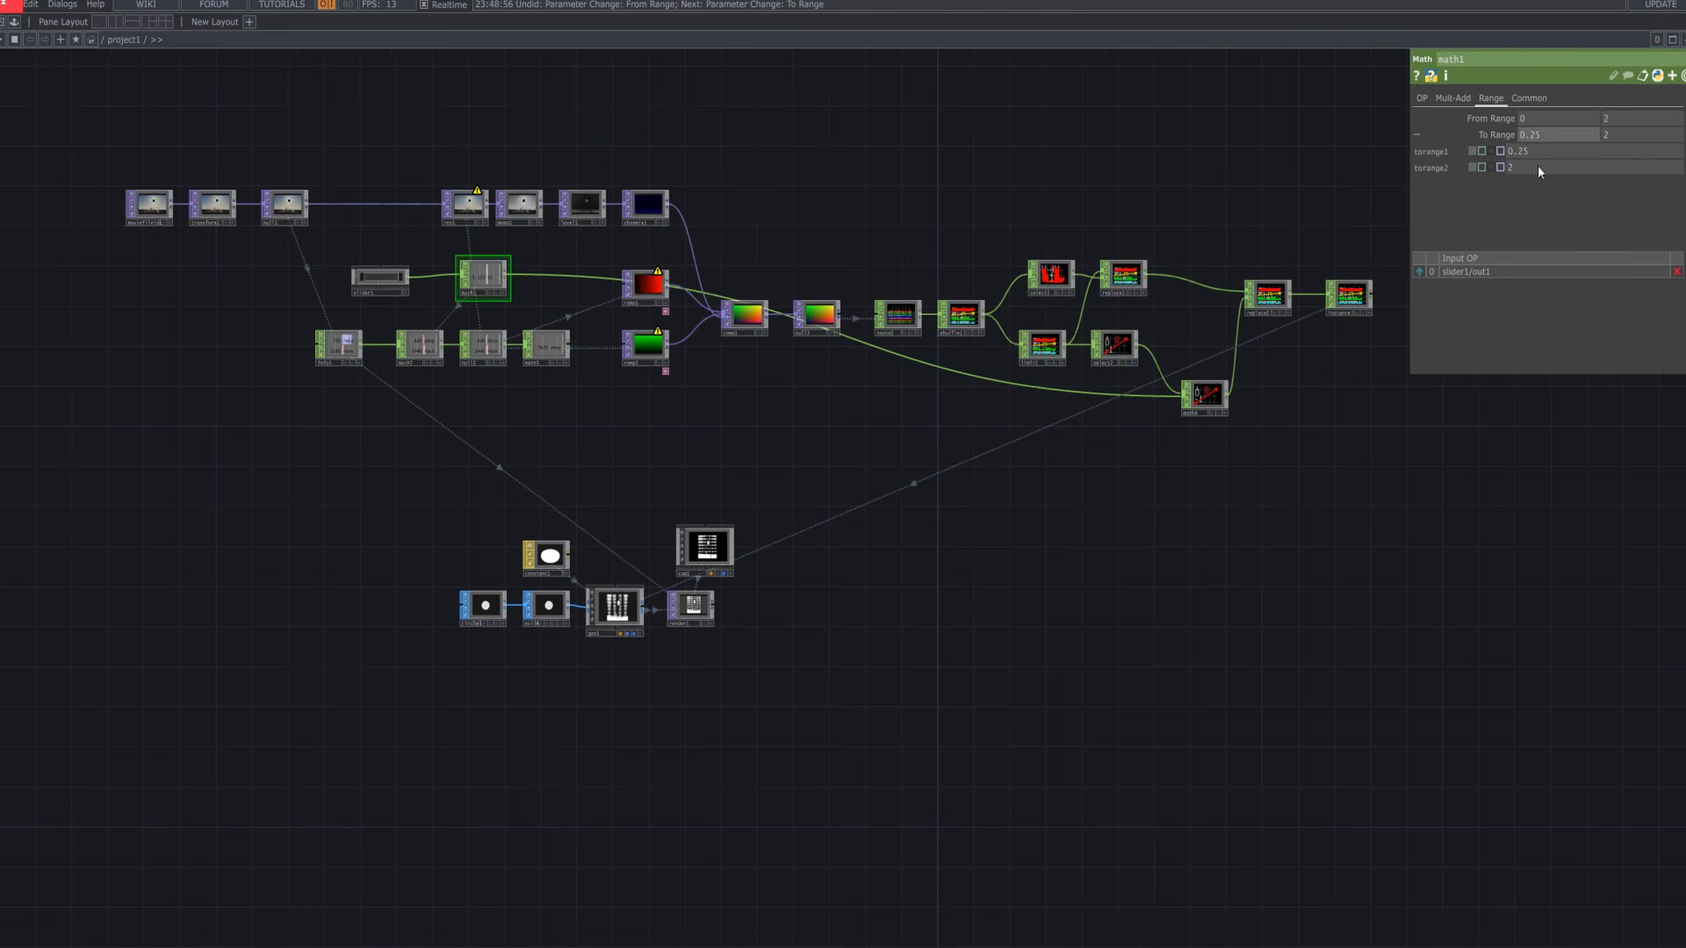
scroll(606, 632, up, 5)
click(927, 583)
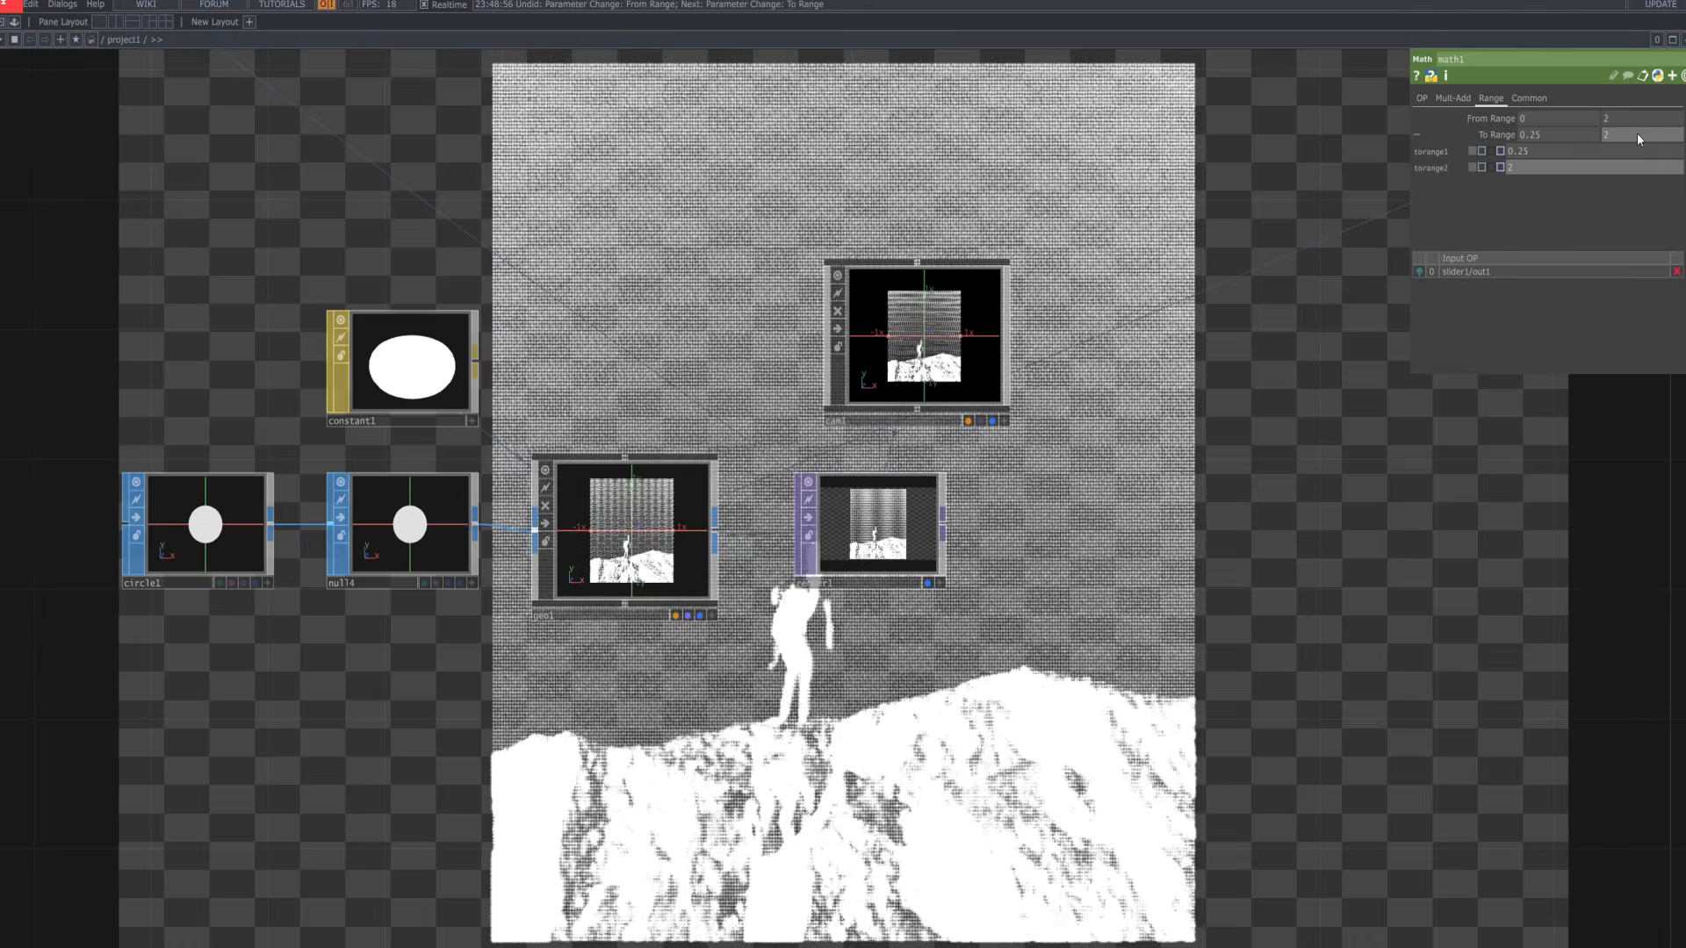
middle_drag(1637, 133, 1557, 103)
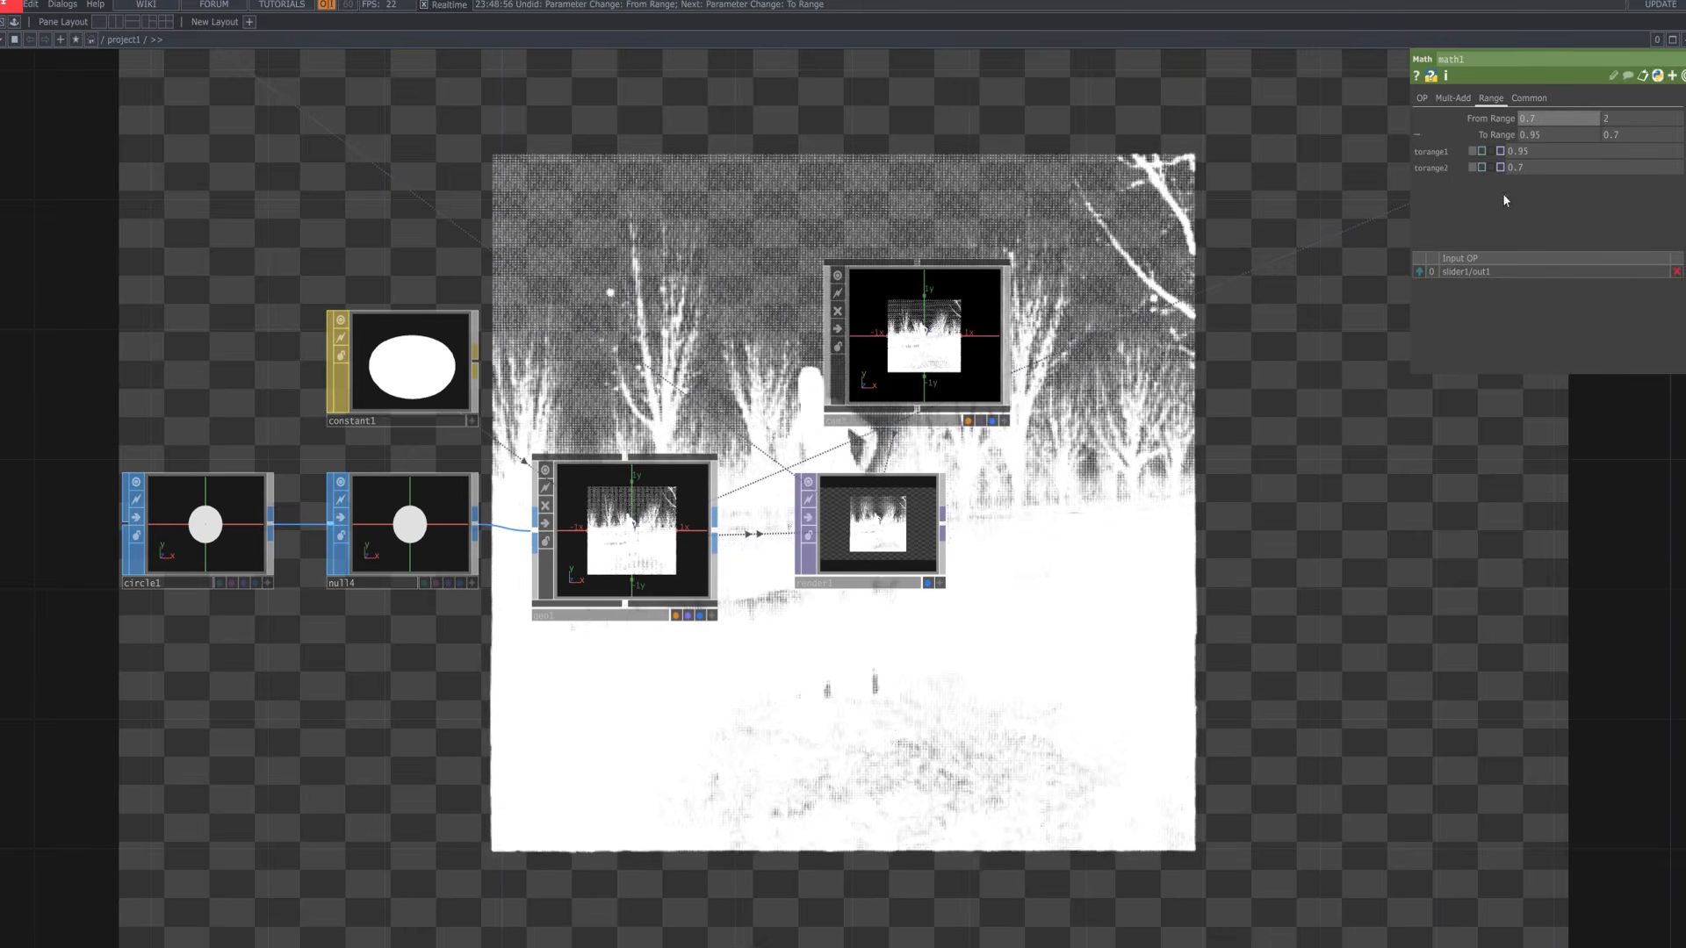
Set cam1's scale to 0.7 in X and 1.3 in Z
click(834, 365)
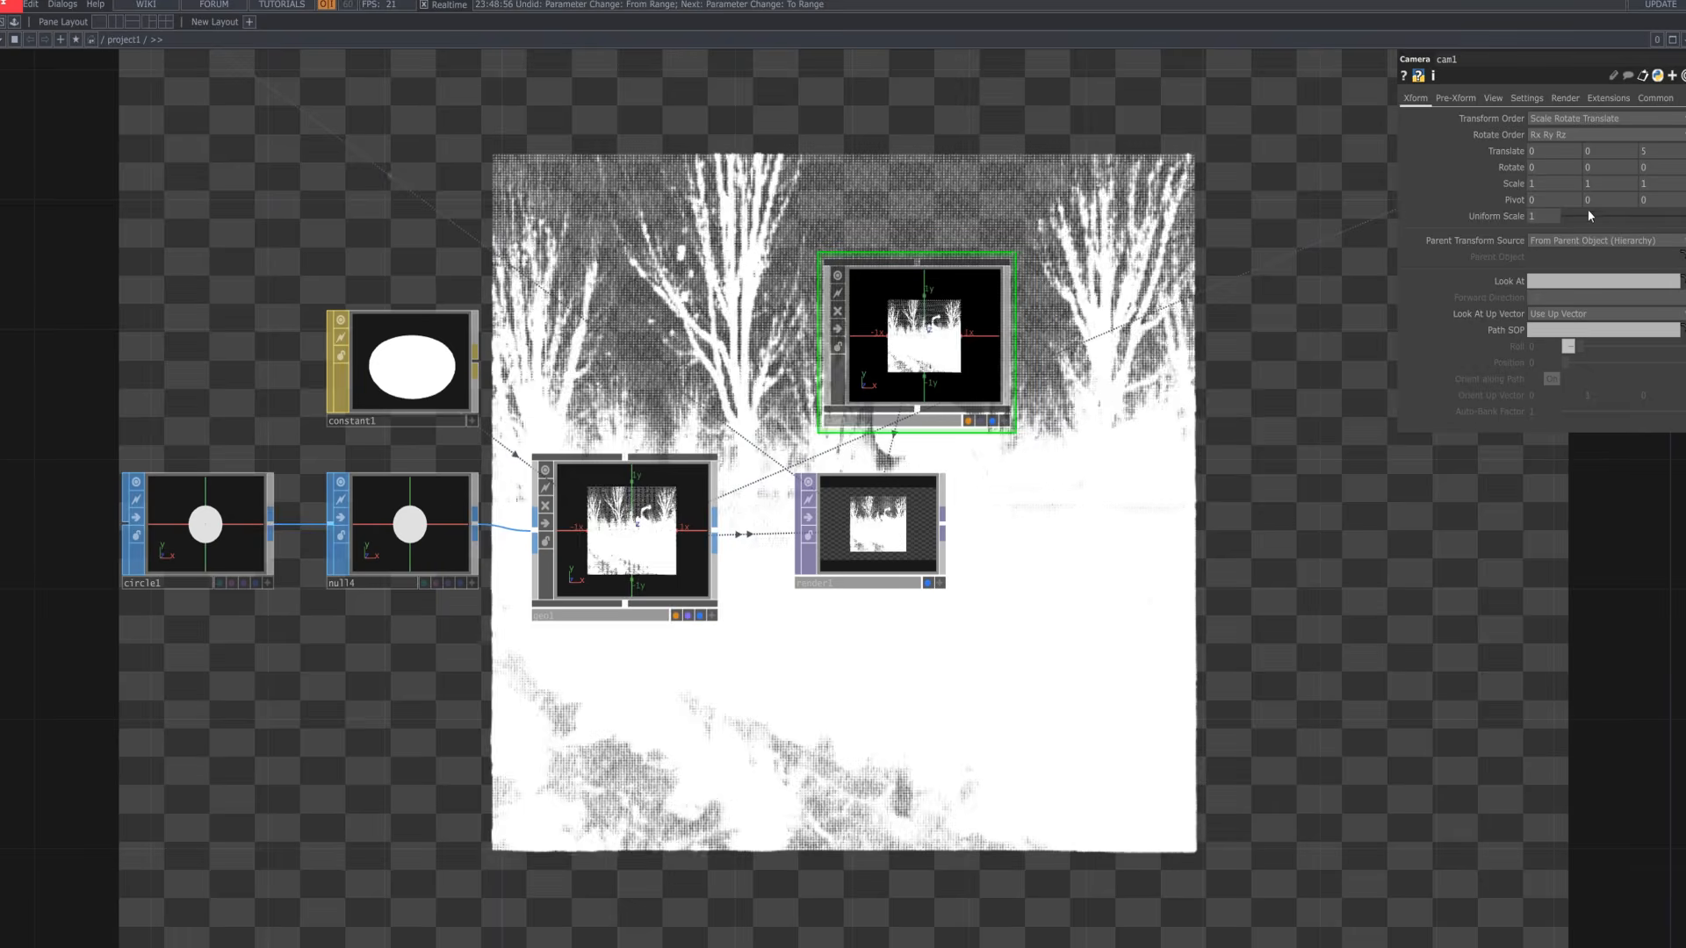
middle_drag(1657, 186, 1658, 156)
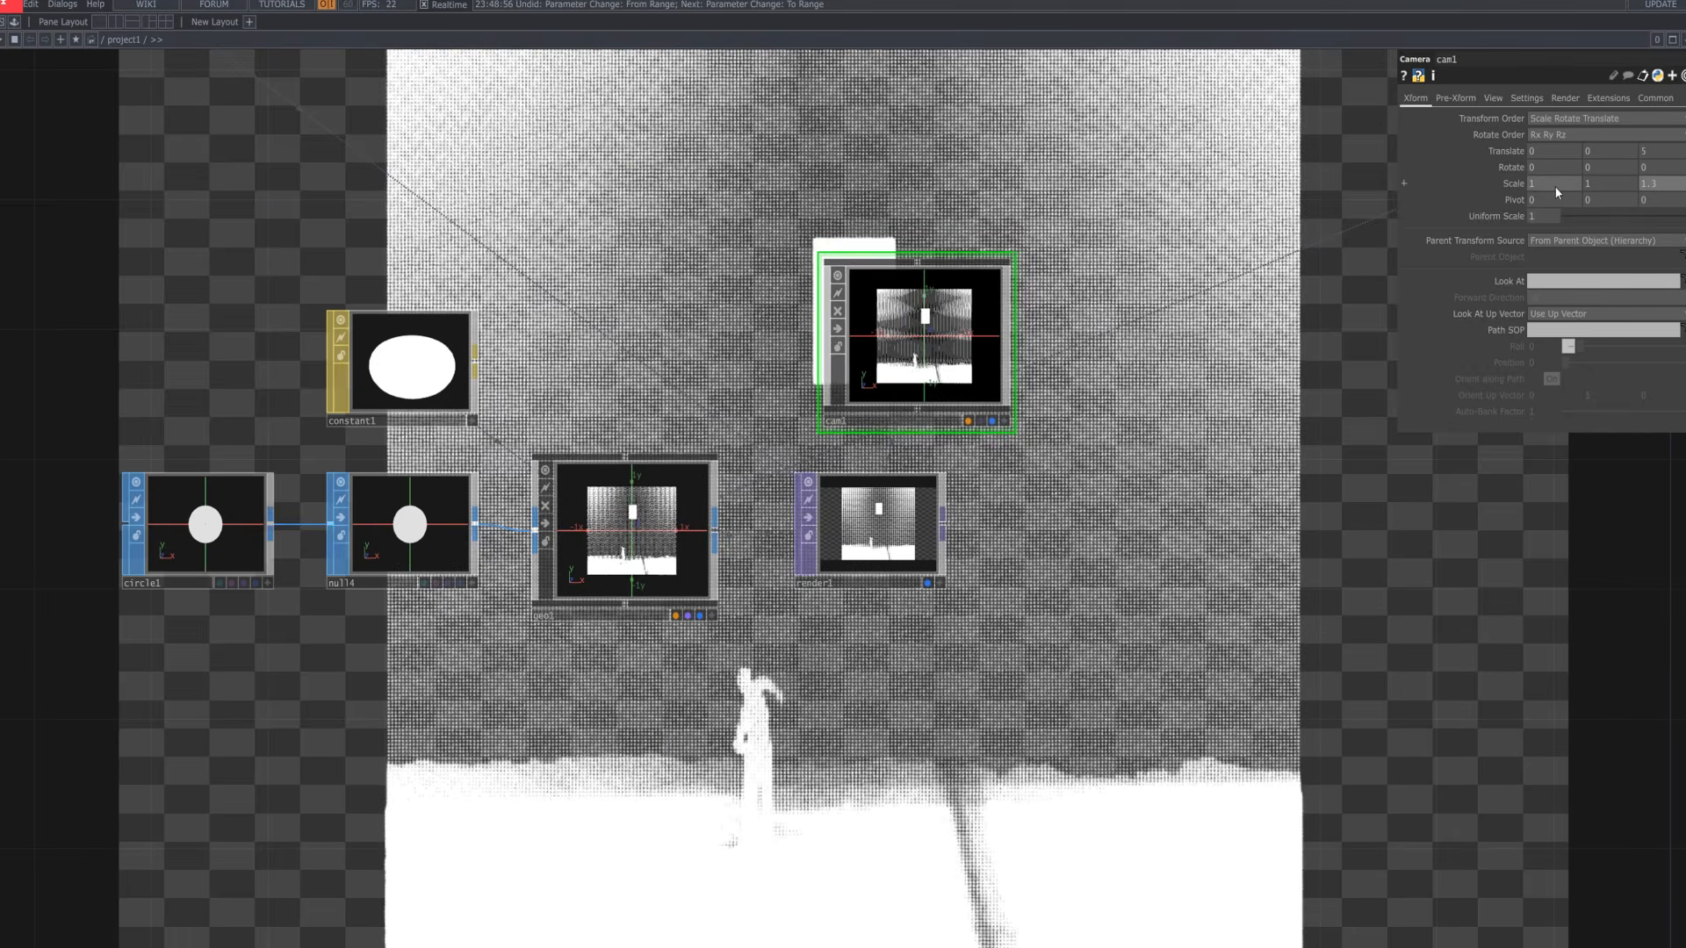
mouse_move(1555, 186)
middle_down()
mouse_move(1539, 165)
mouse_move(1552, 155)
middle_up()
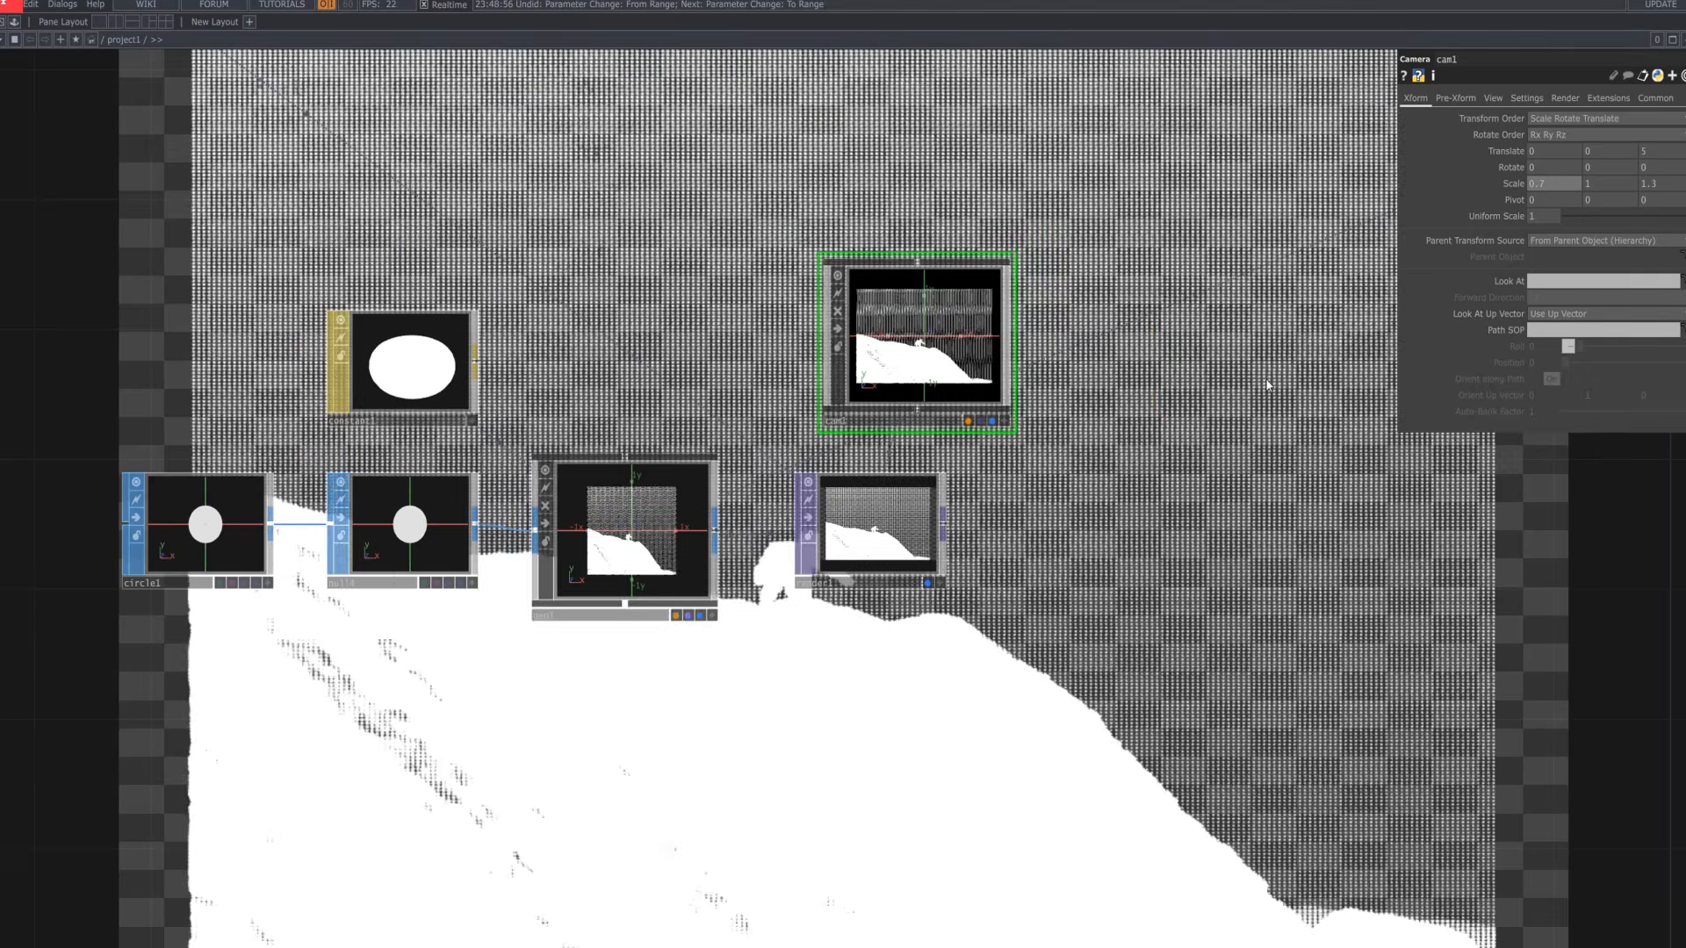
Move render1 and cam1 slightly closer to geo1 and stop showing render1 in the network background
scroll(1261, 380, down, 4)
scroll(1262, 380, down, 1)
drag(1176, 492, 960, 681)
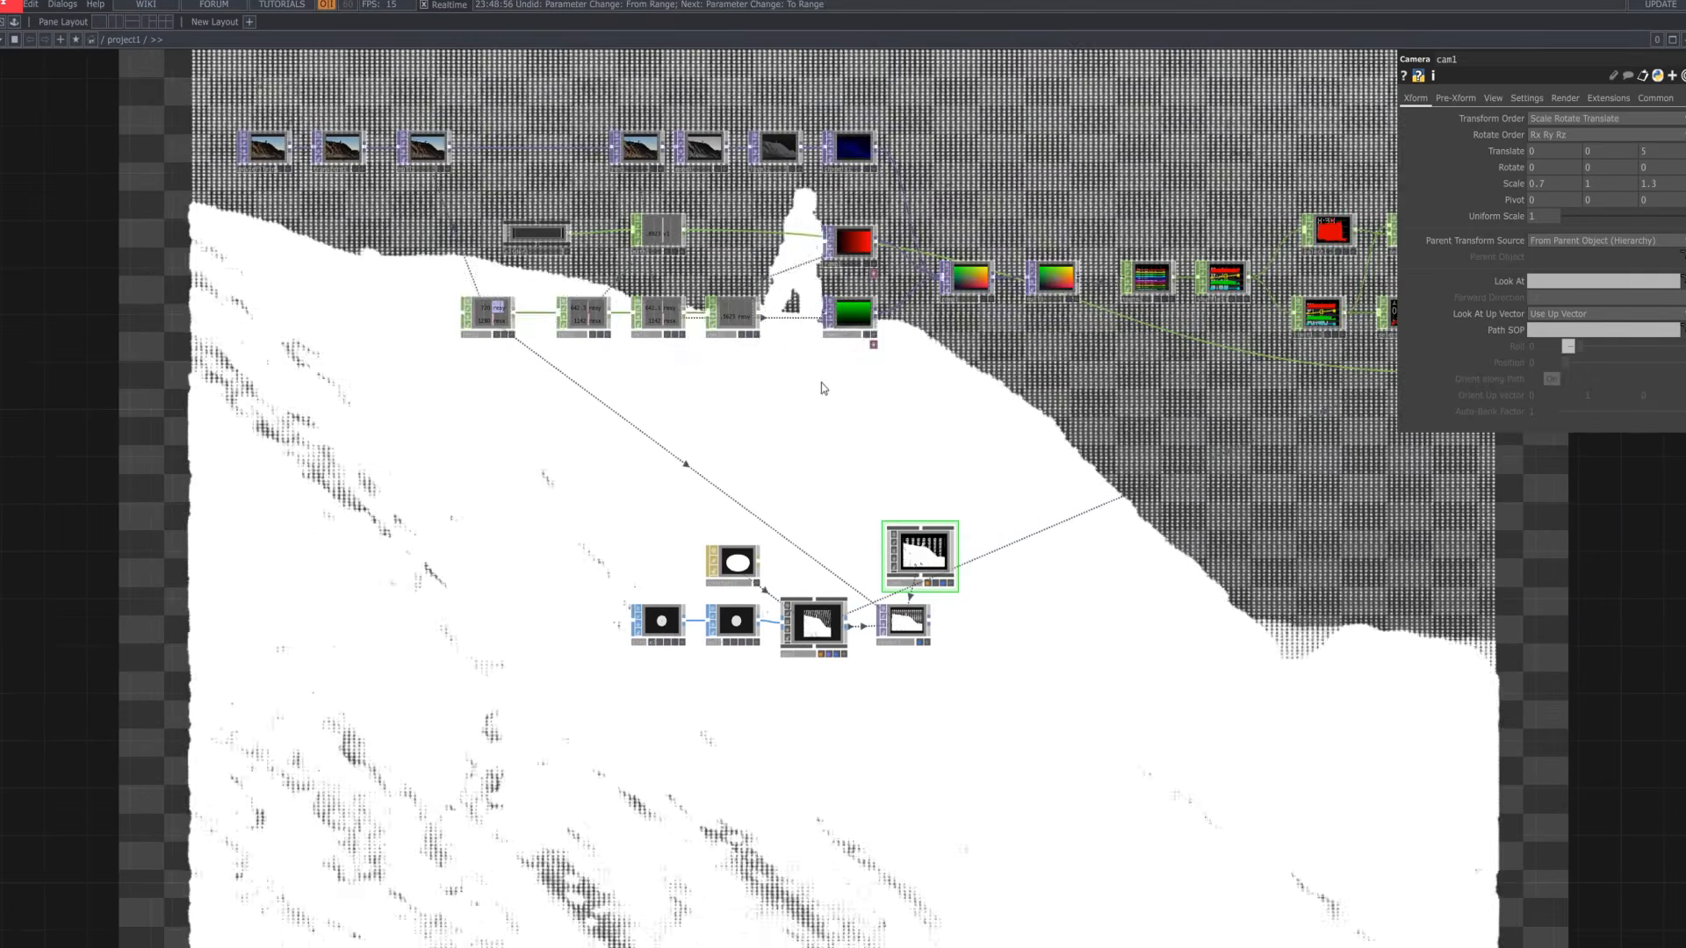
scroll(918, 657, up, 3)
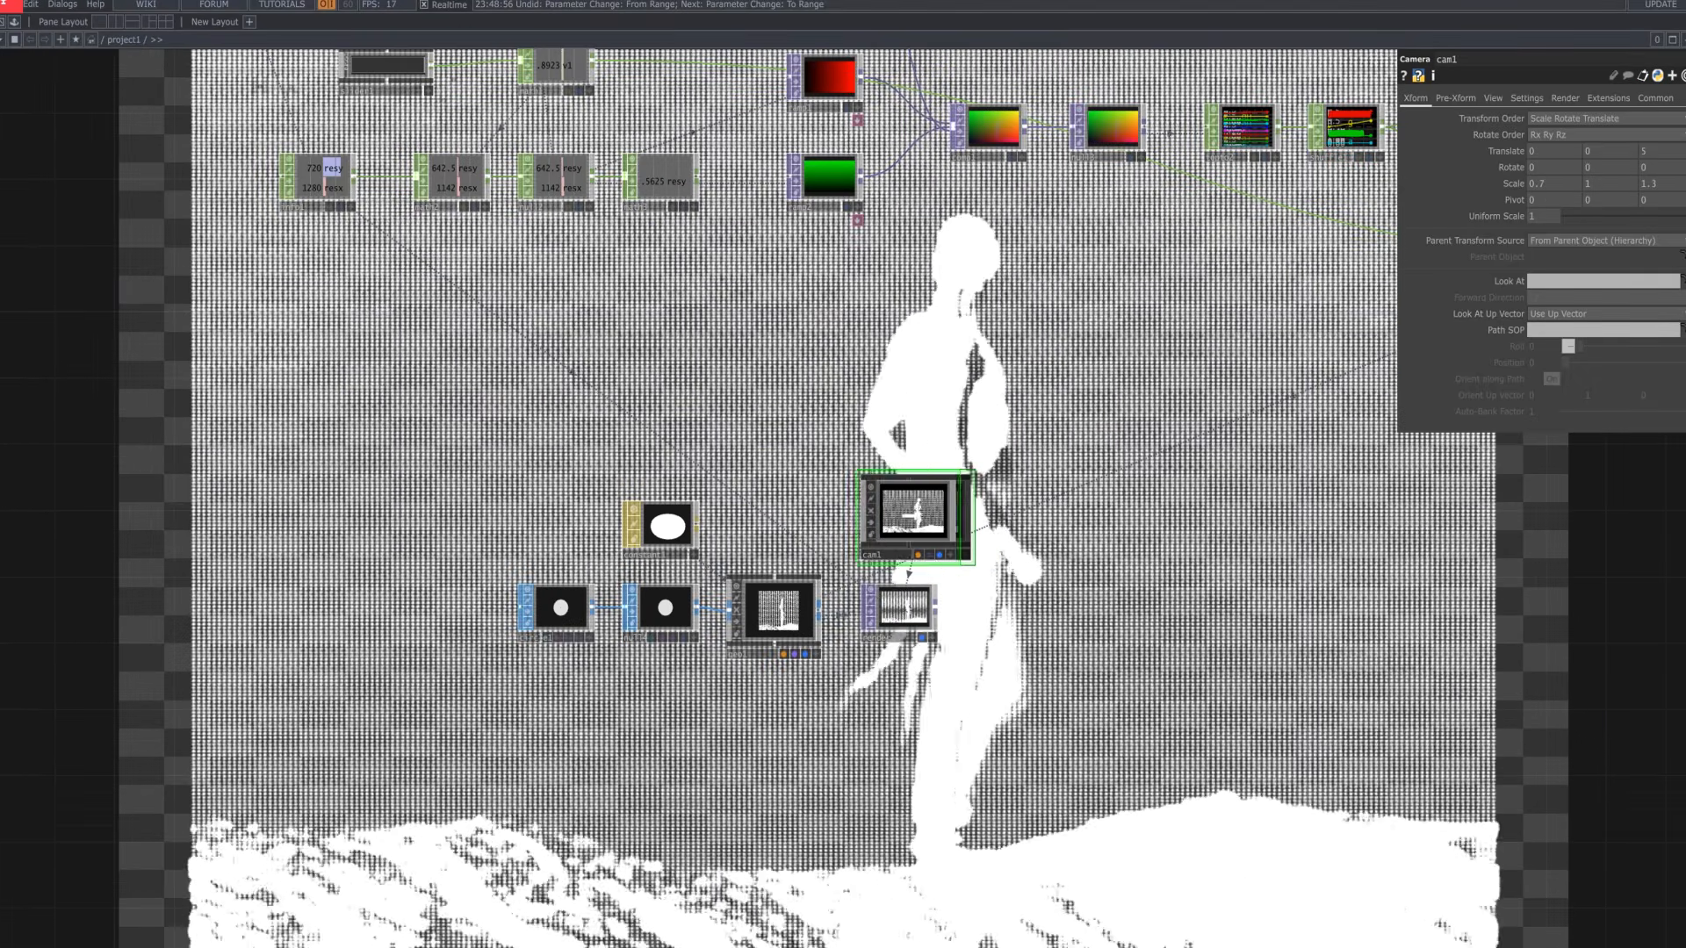
drag(906, 608, 892, 608)
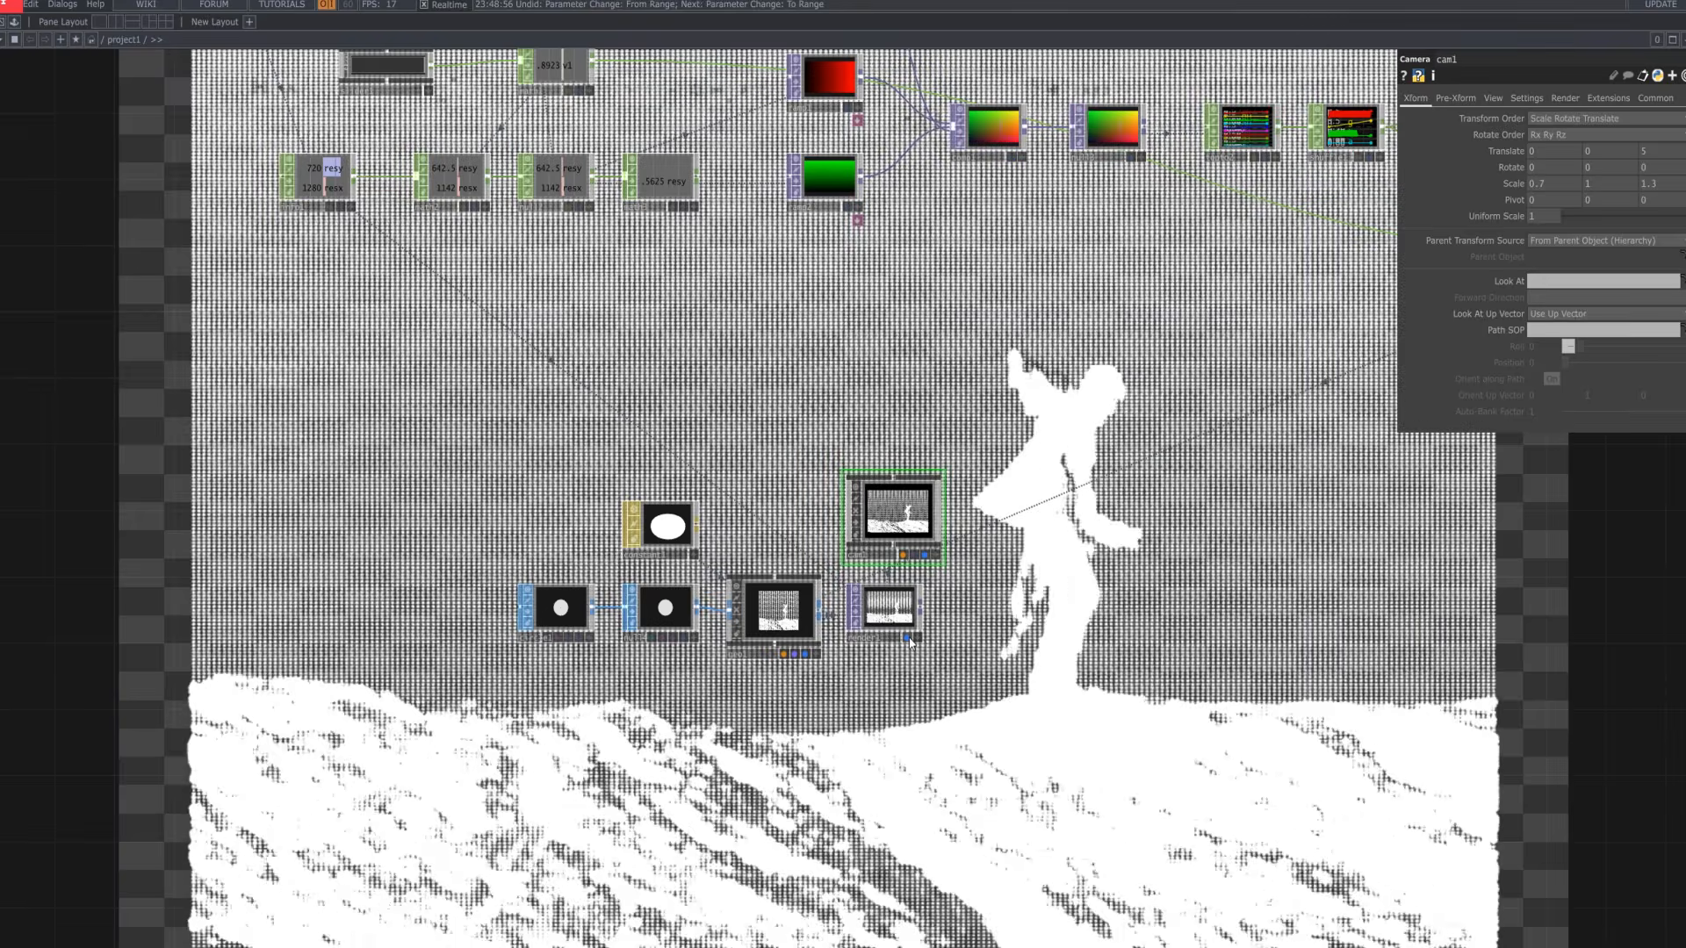
click(907, 639)
drag(977, 571, 897, 600)
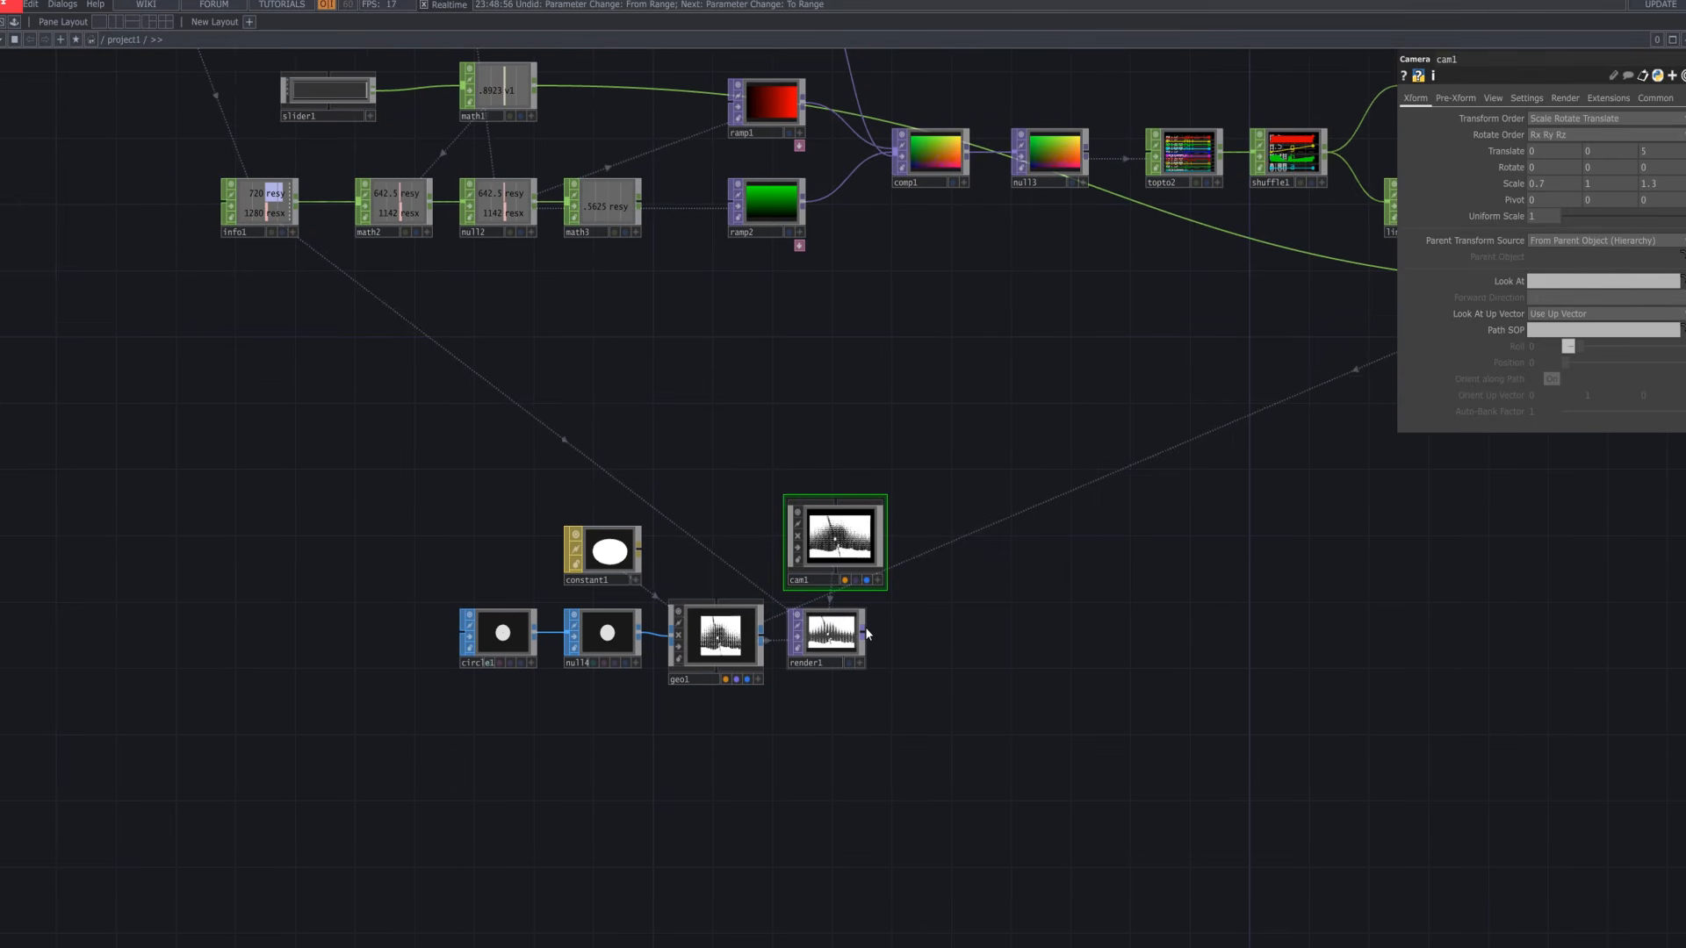
Add an Over TOP fed by render1's output and place it to the right of render1
scroll(880, 625, down, 6)
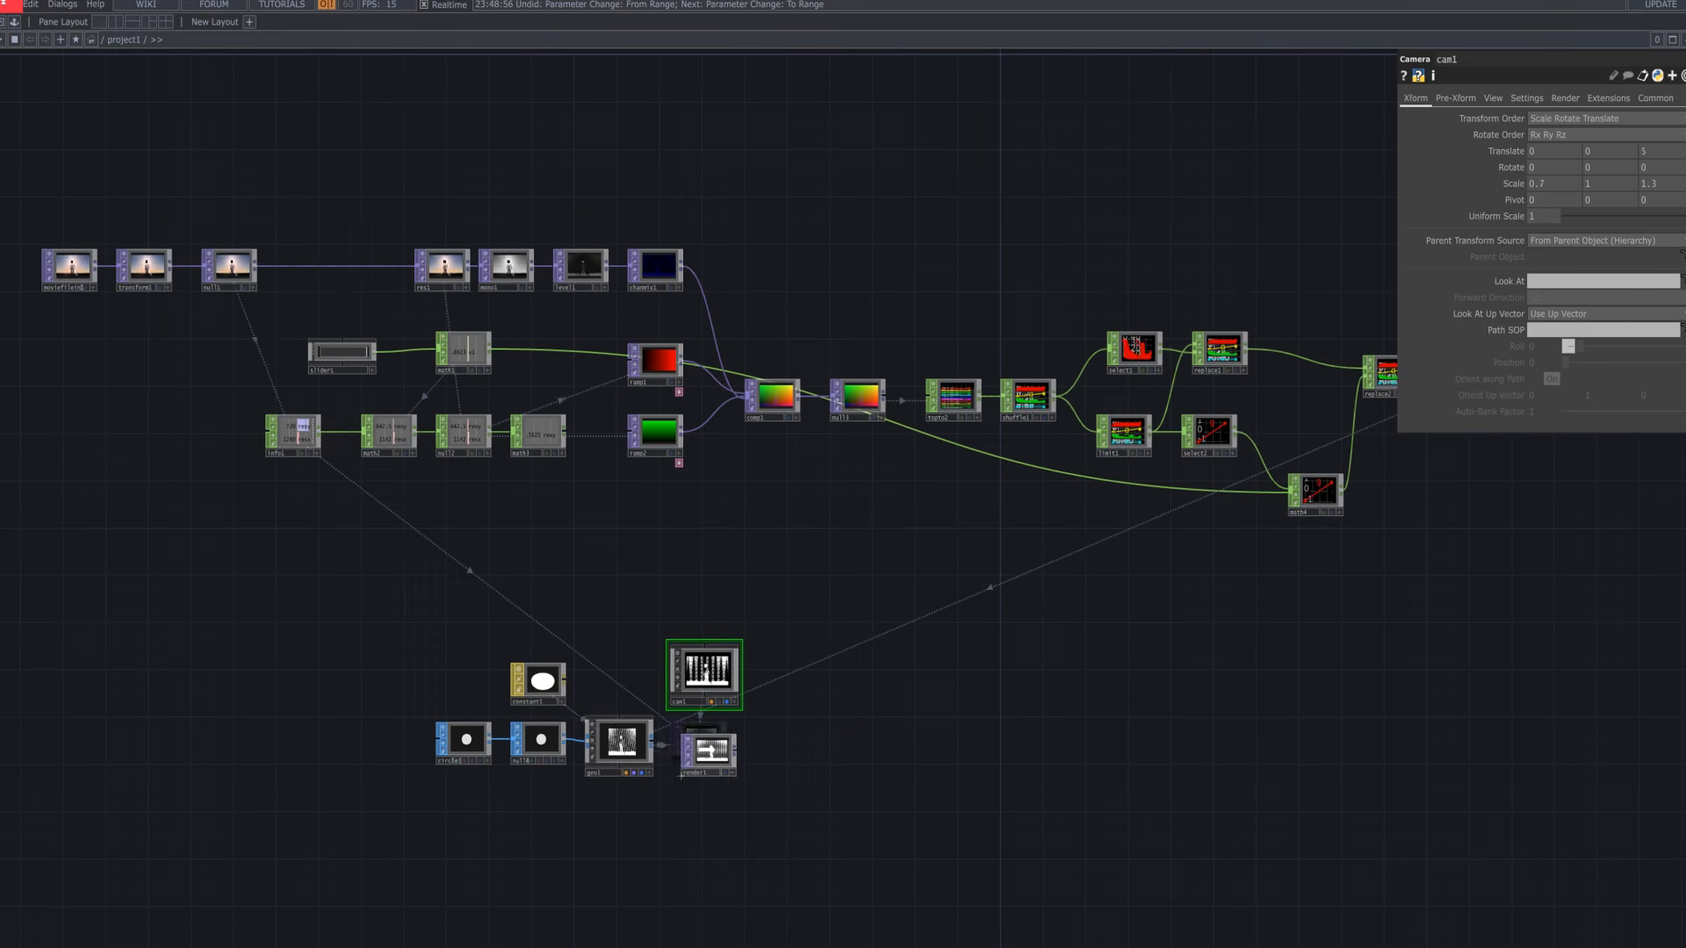
click(735, 754)
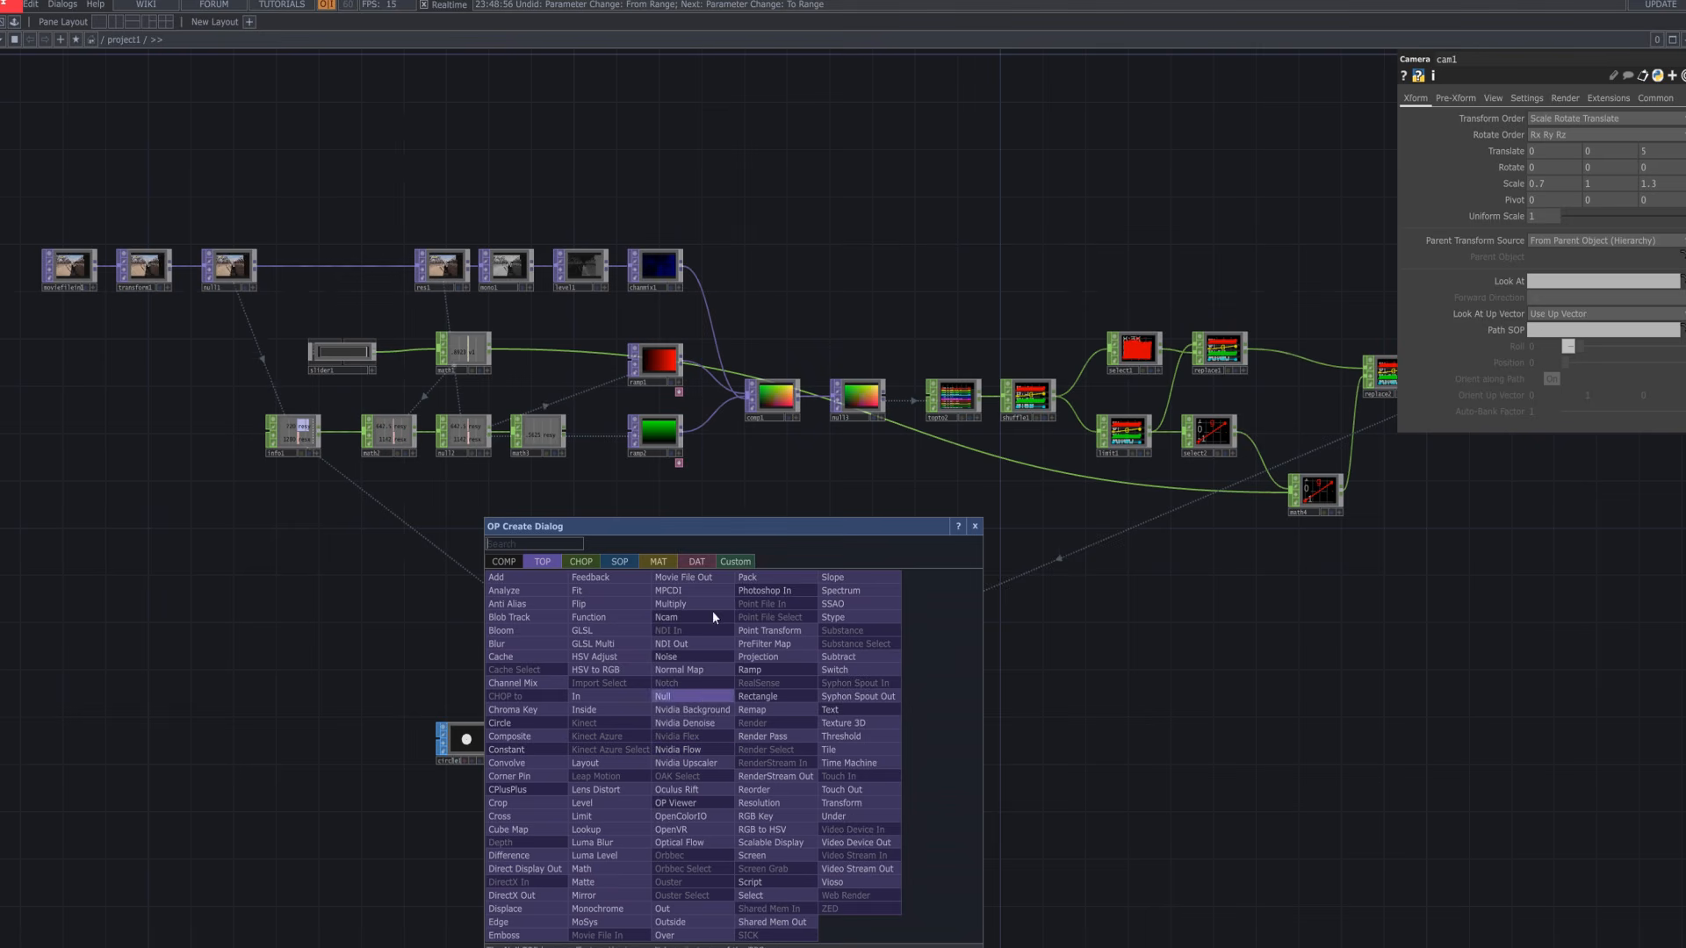
text(over)
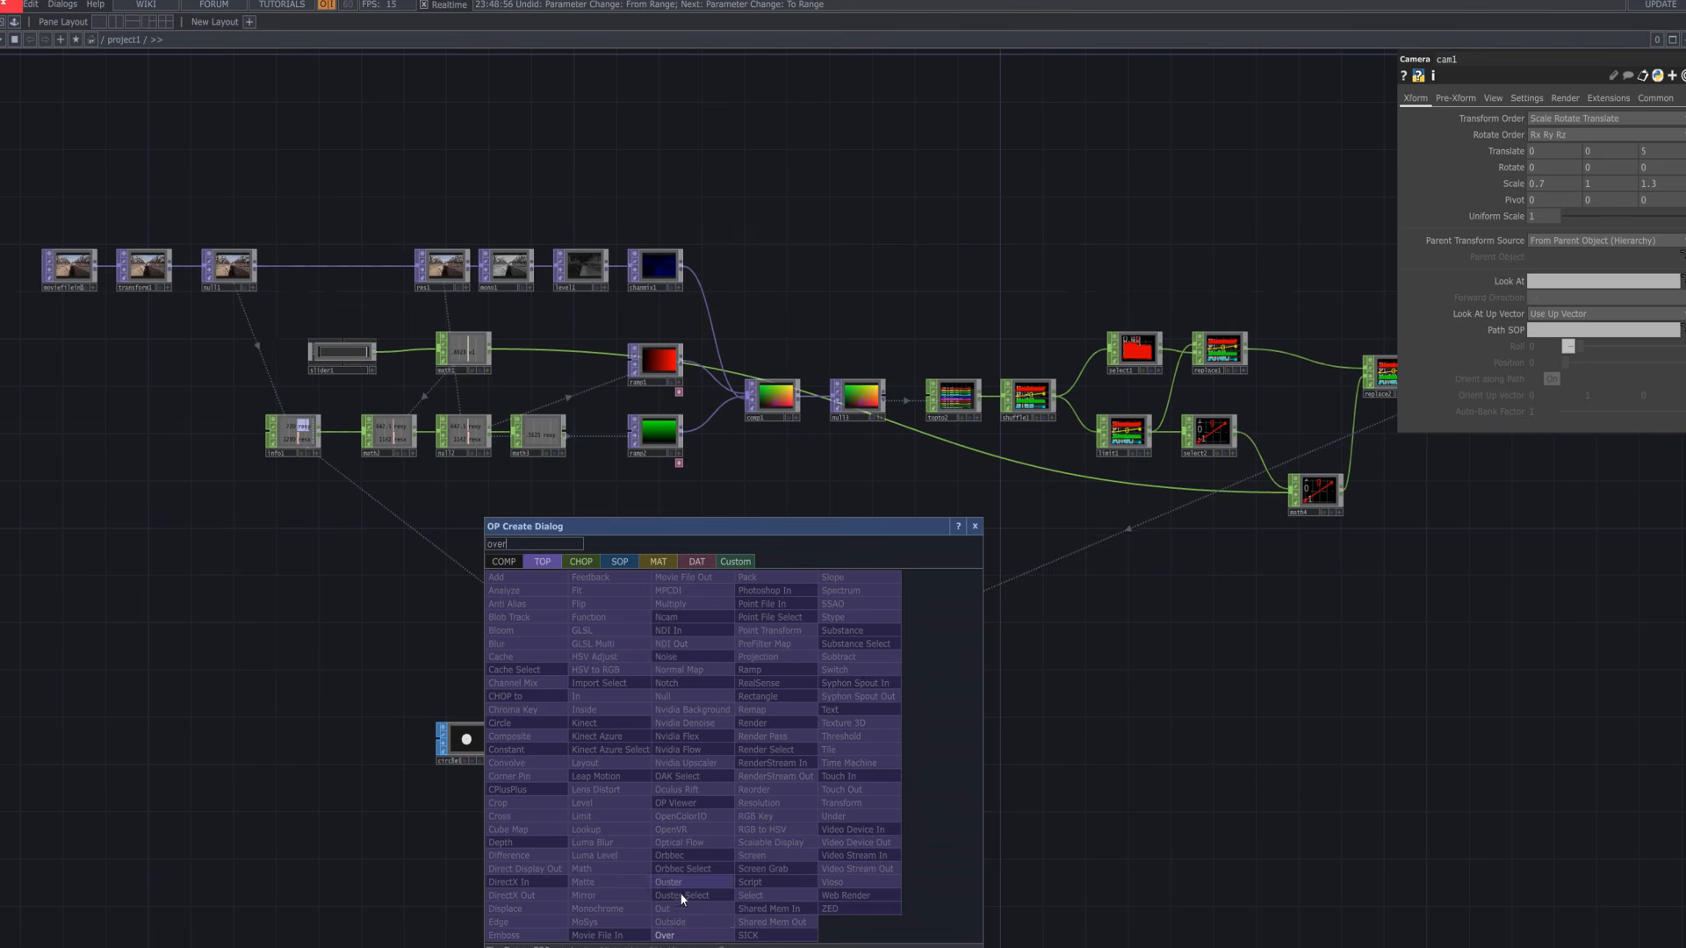
click(687, 936)
click(933, 703)
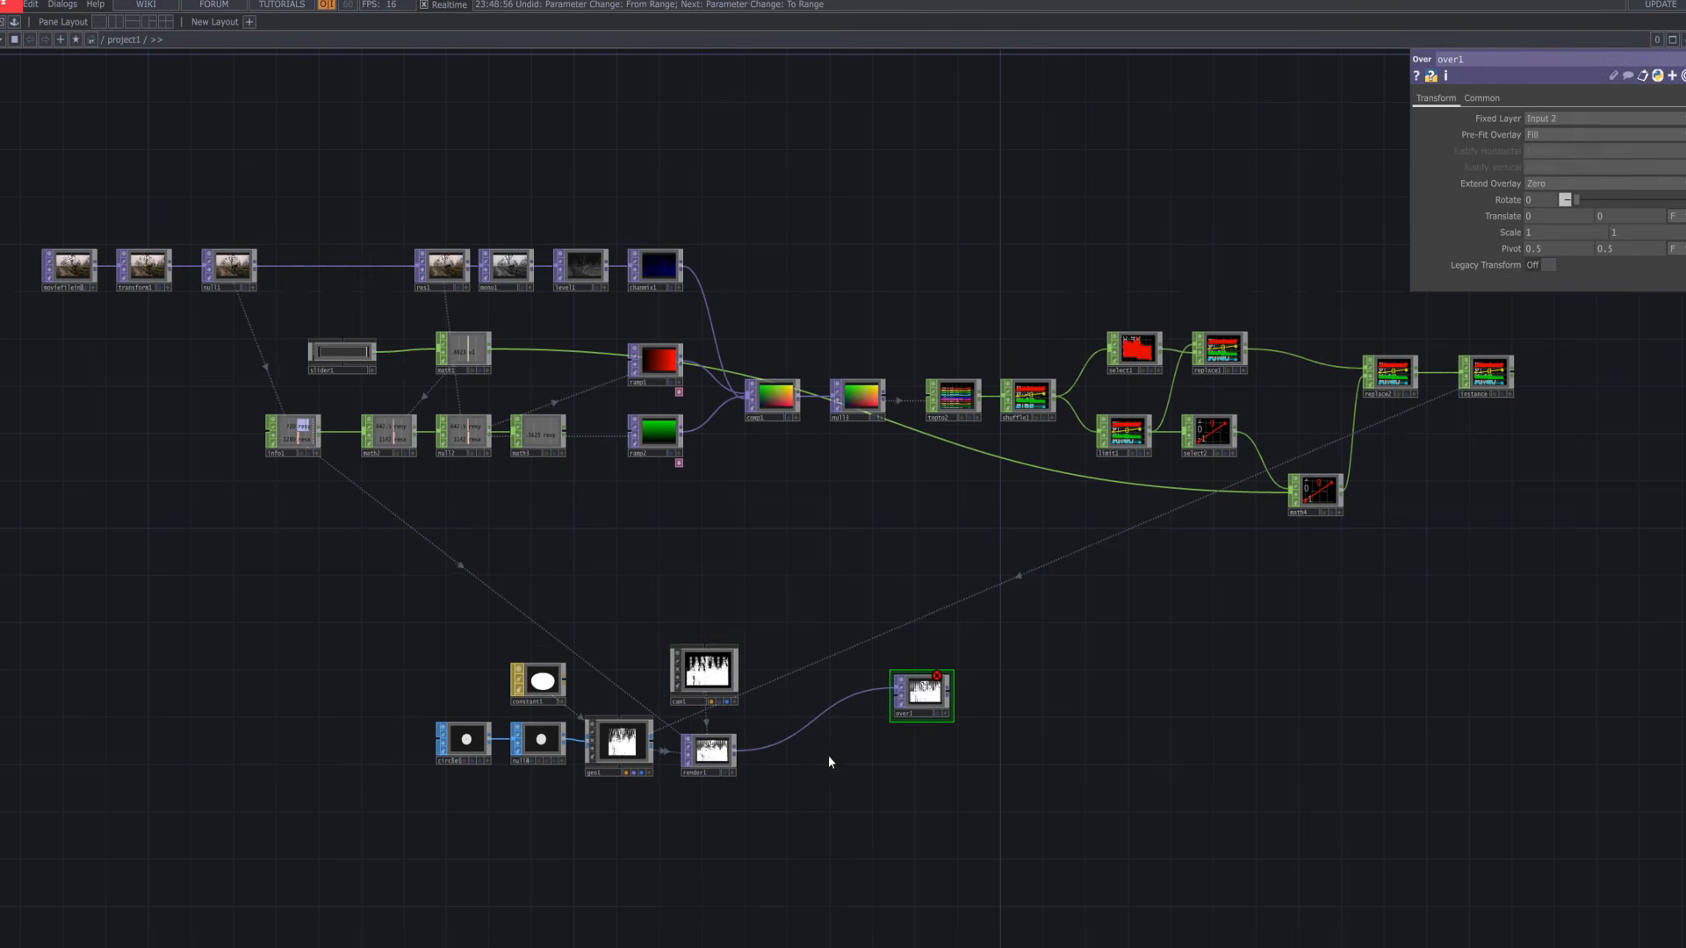
Add a Constant TOP at 1280 by 720 resolution below over1 and connect it as over1's second input
key(Tab)
text(co)
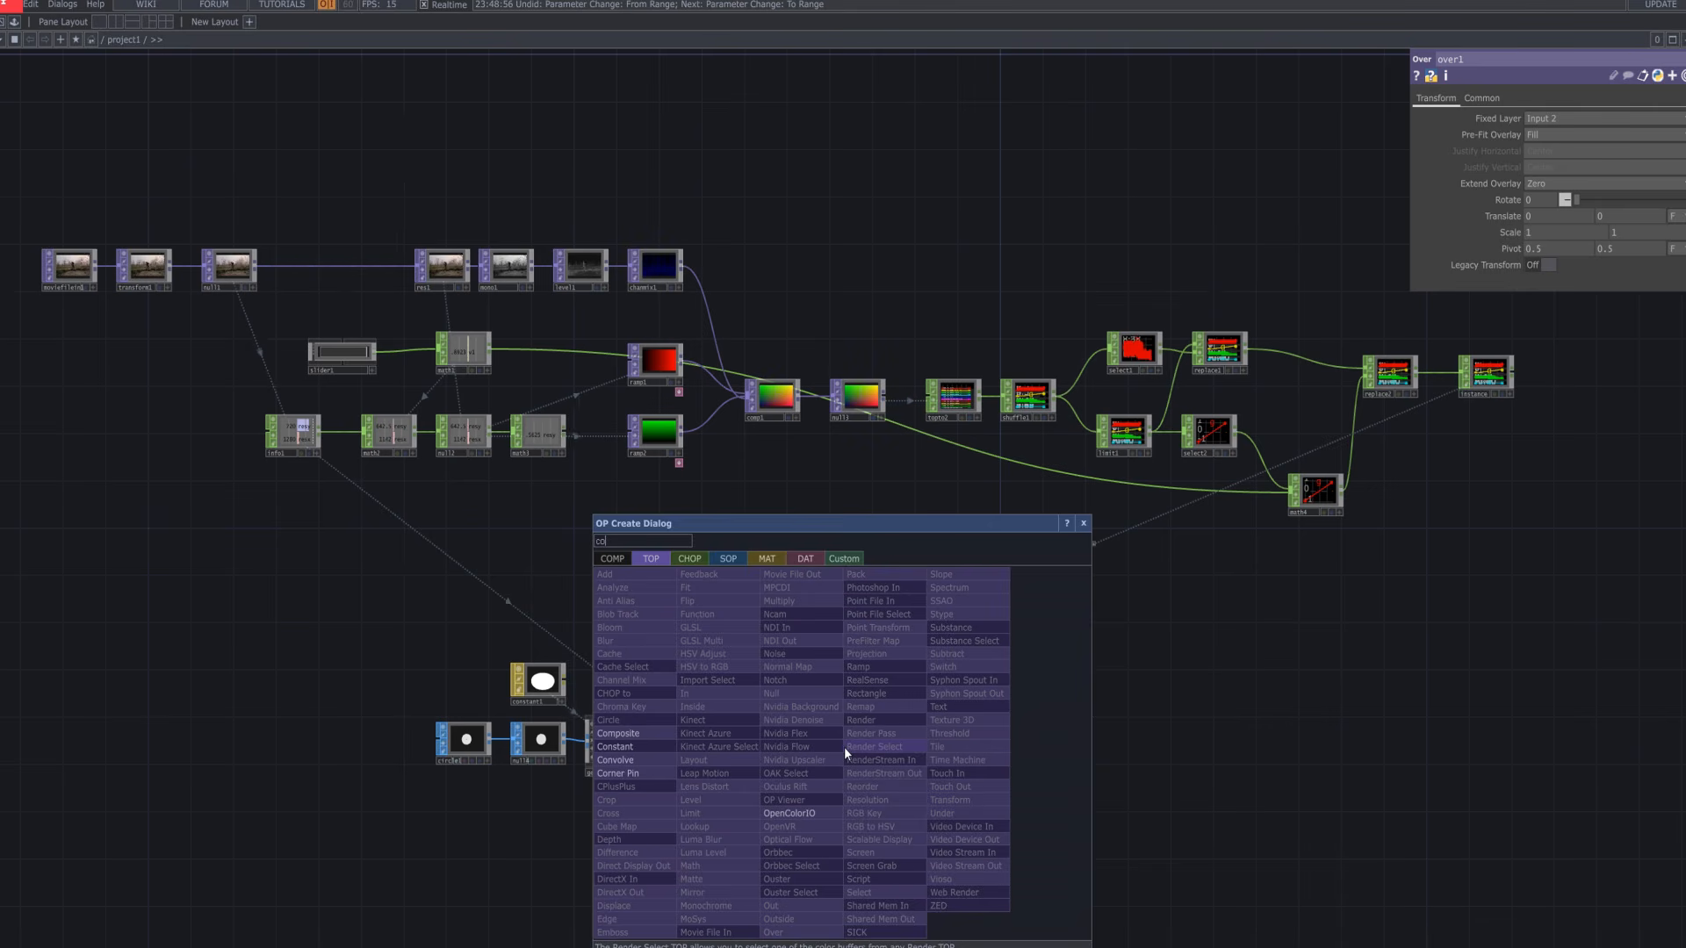
text(n)
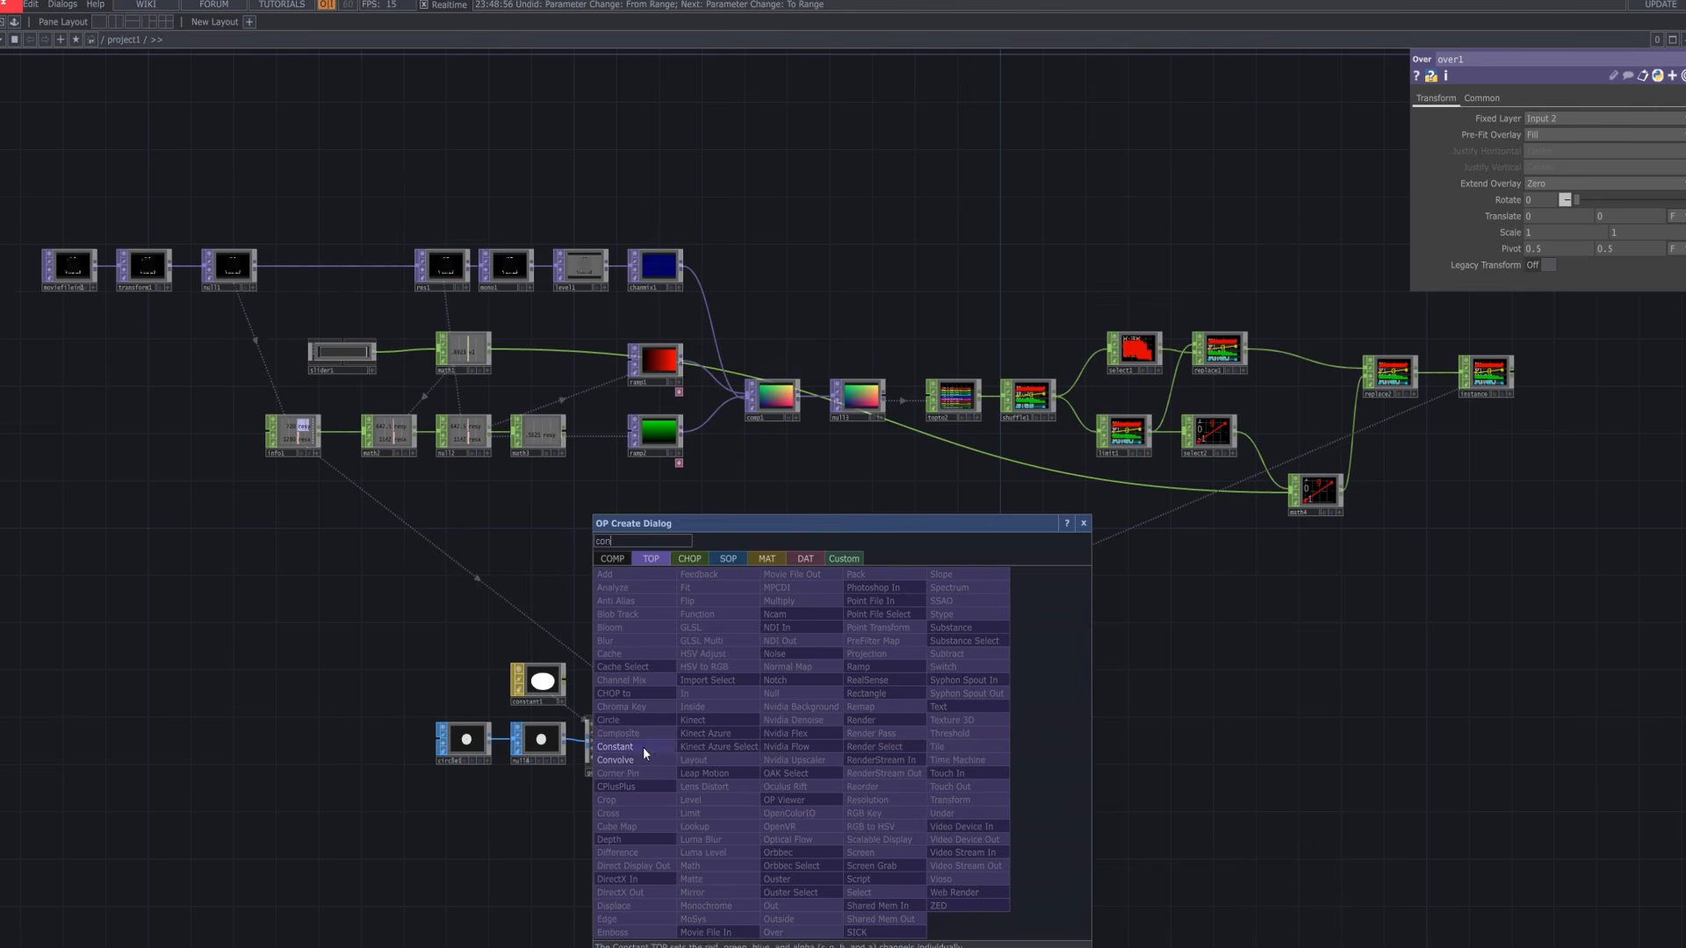
click(643, 747)
click(870, 753)
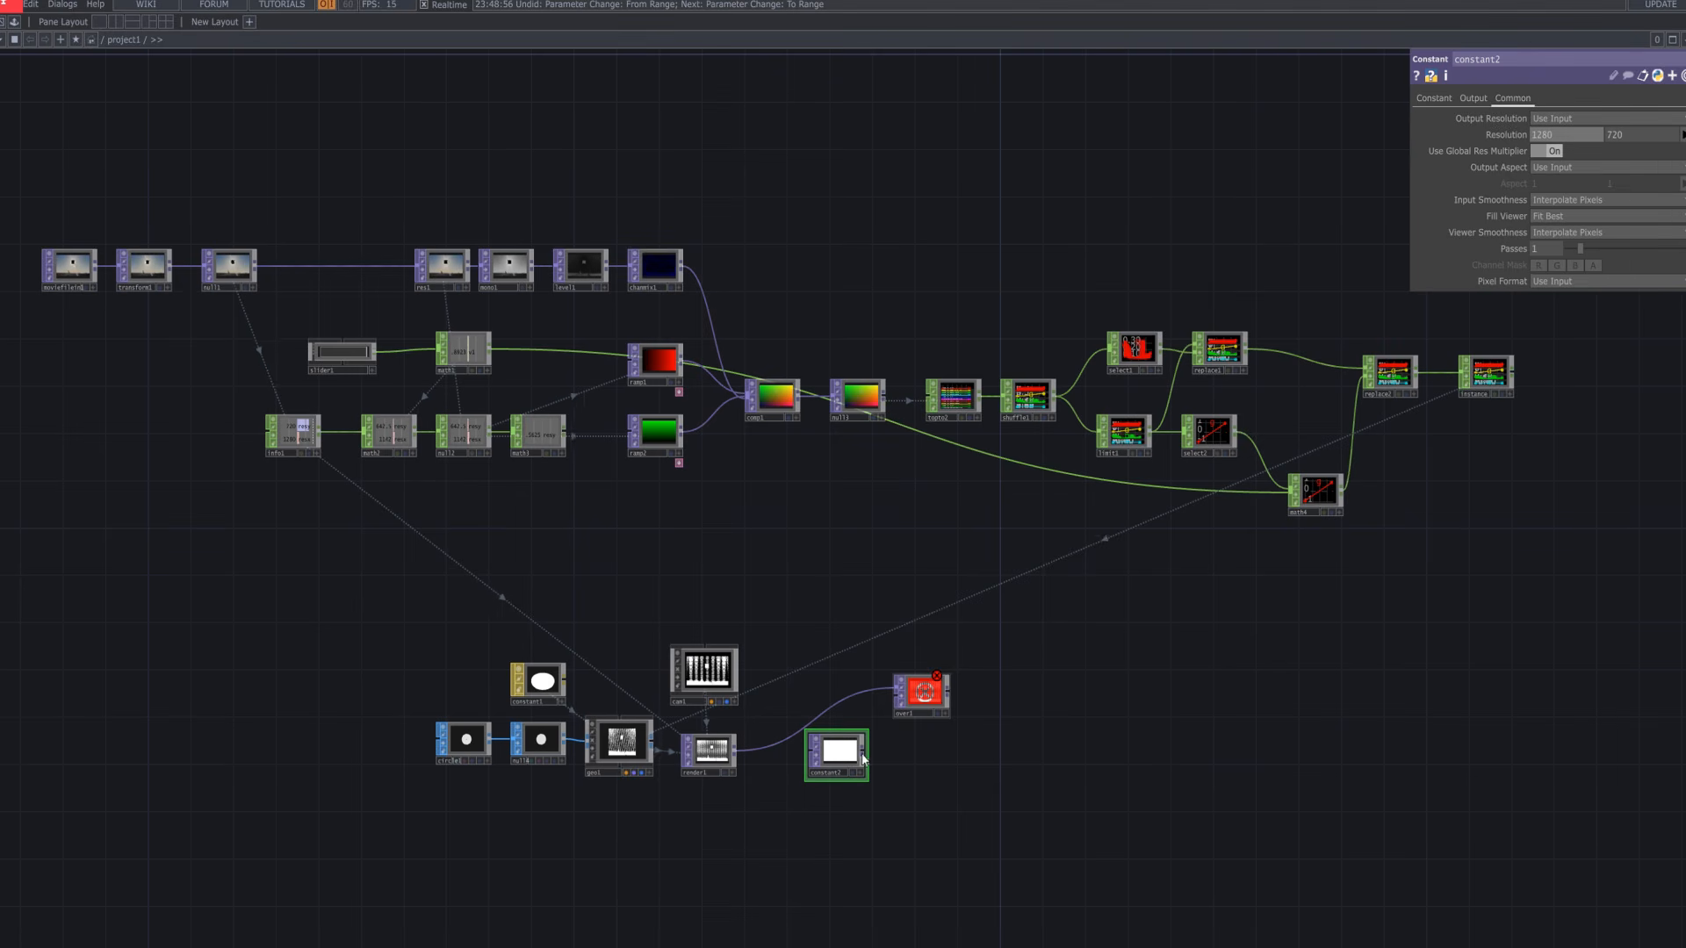
click(717, 699)
Change the constant1 material's color to a pale cyan with red 0.815, green 1 and blue 1
click(544, 683)
click(1570, 136)
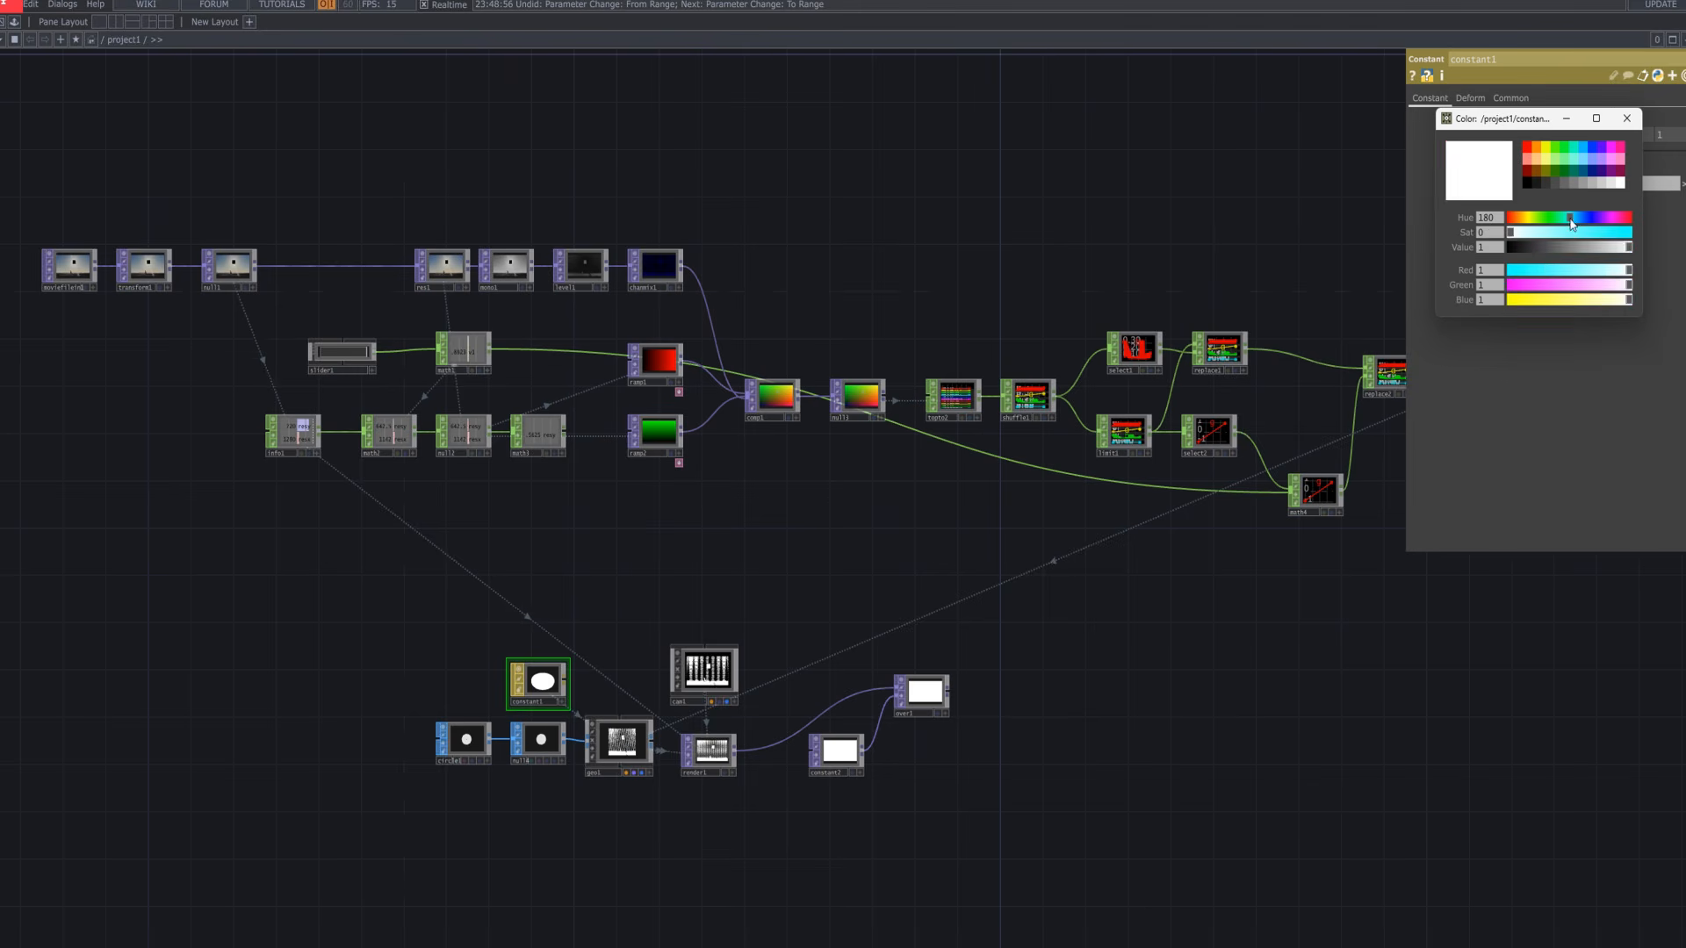
drag(1598, 235, 1520, 266)
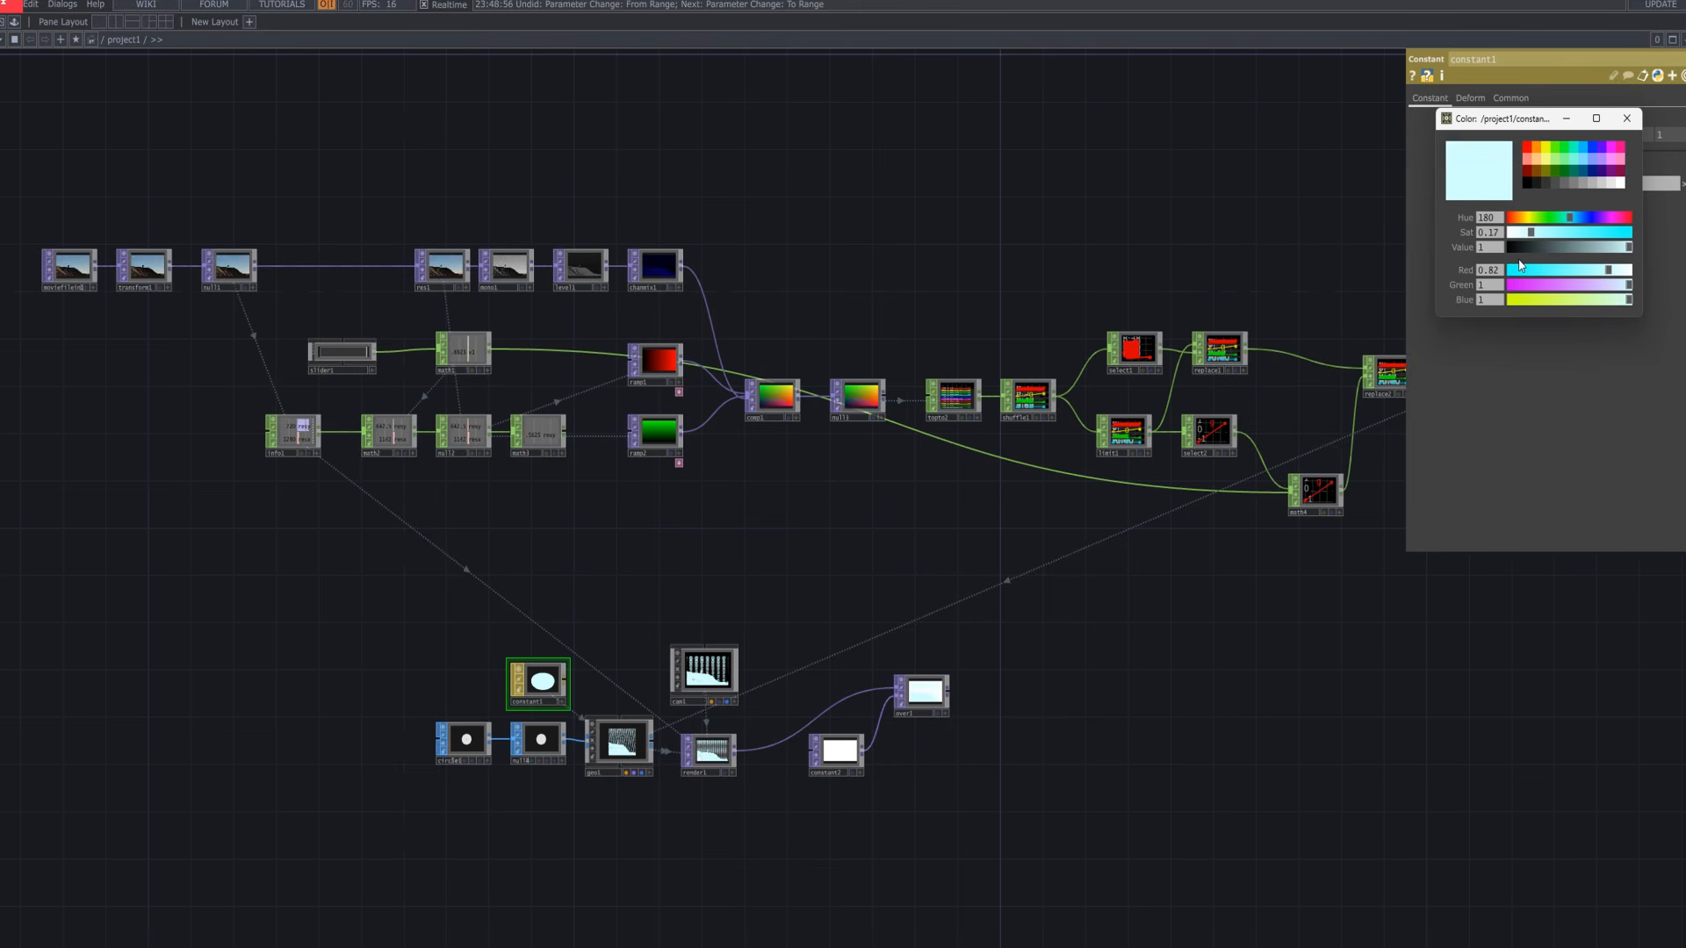
click(1571, 125)
Move over1 and constant2 further away from render1 and show over1 in the network background
drag(932, 759, 948, 629)
drag(938, 566, 1034, 554)
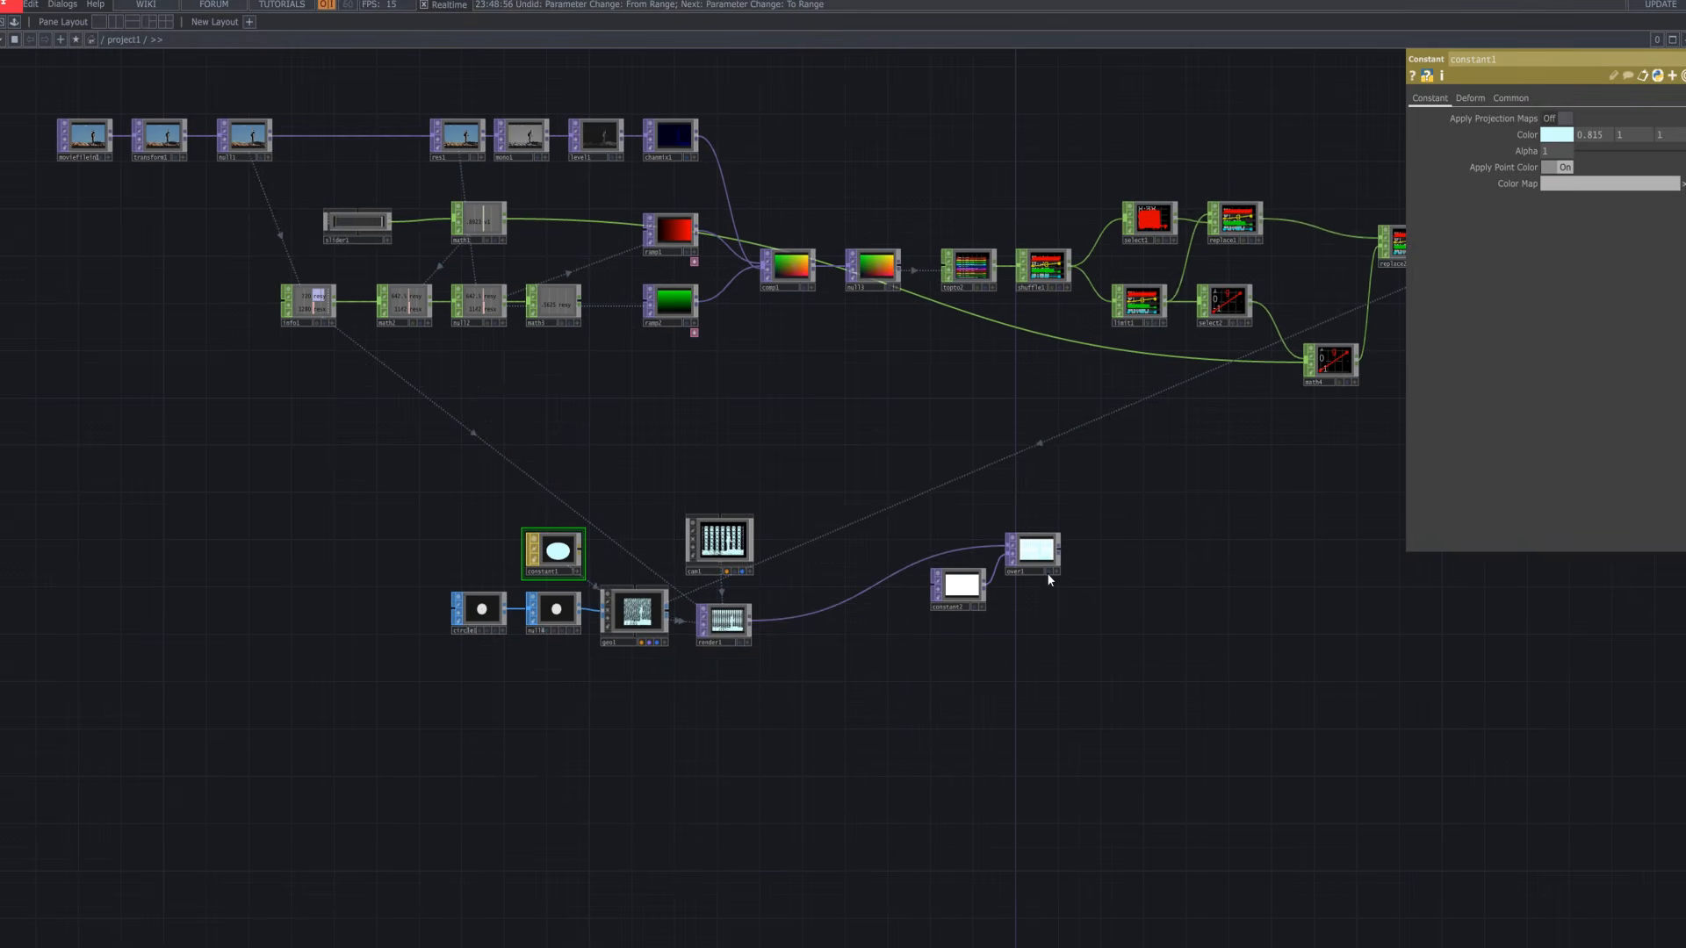
click(1049, 572)
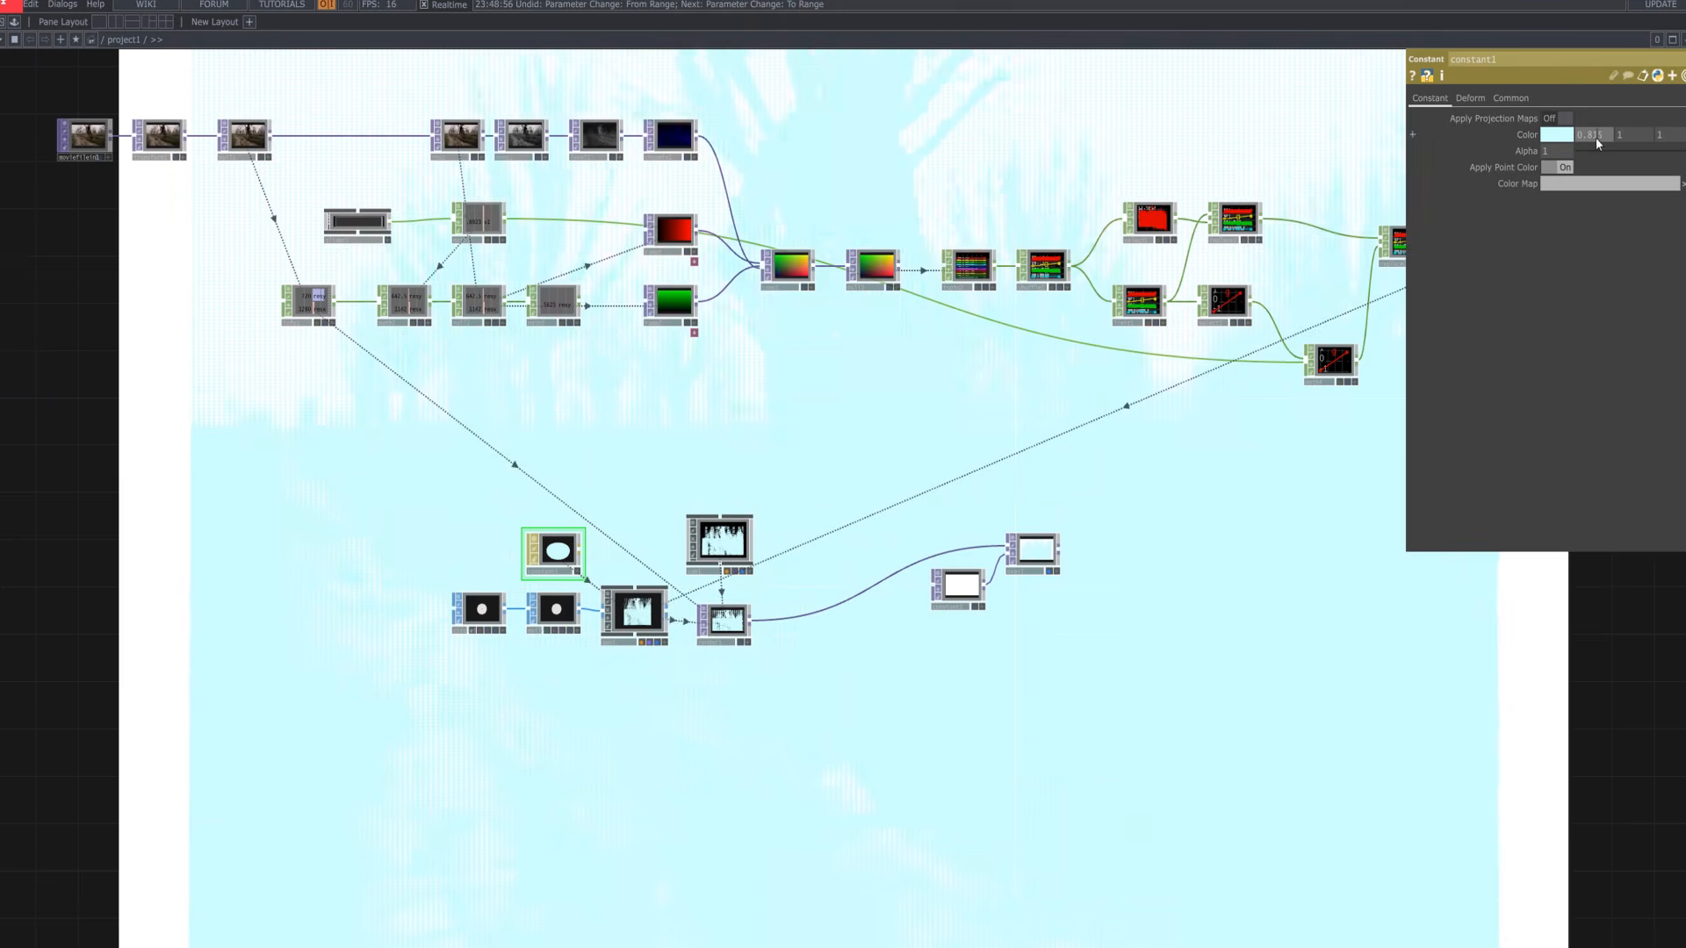
mouse_move(1595, 137)
middle_down()
mouse_move(1582, 119)
mouse_move(1602, 121)
mouse_move(1597, 142)
middle_up()
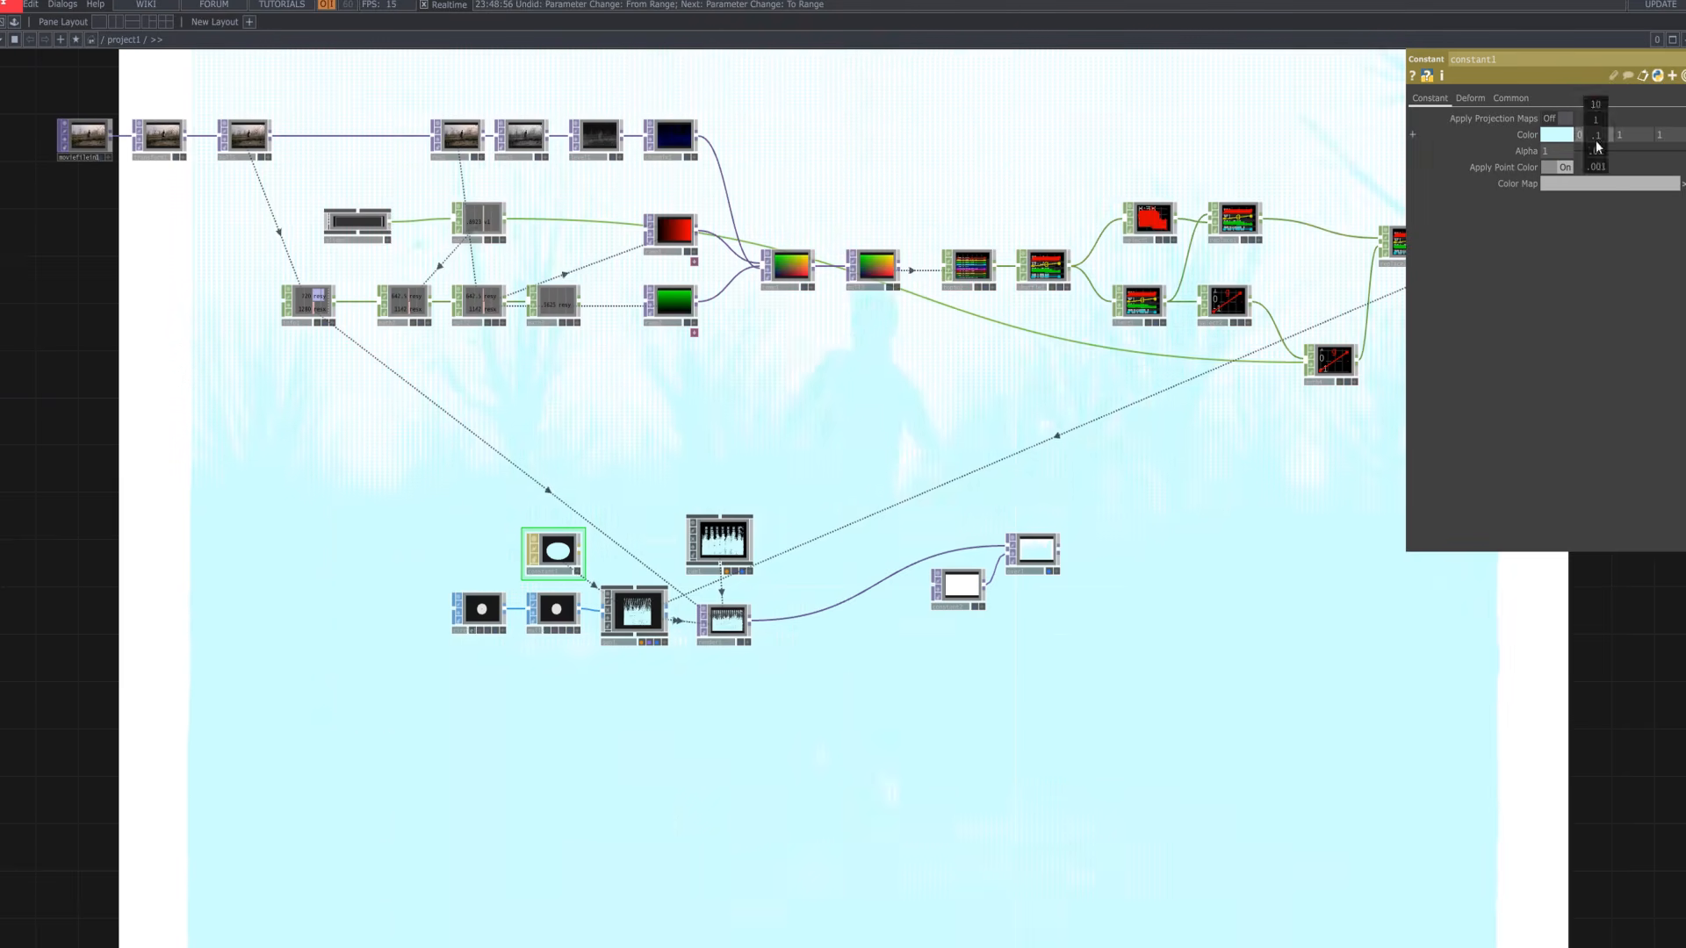
Add a Level TOP fed by render1's output and place it below constant2
key(Tab)
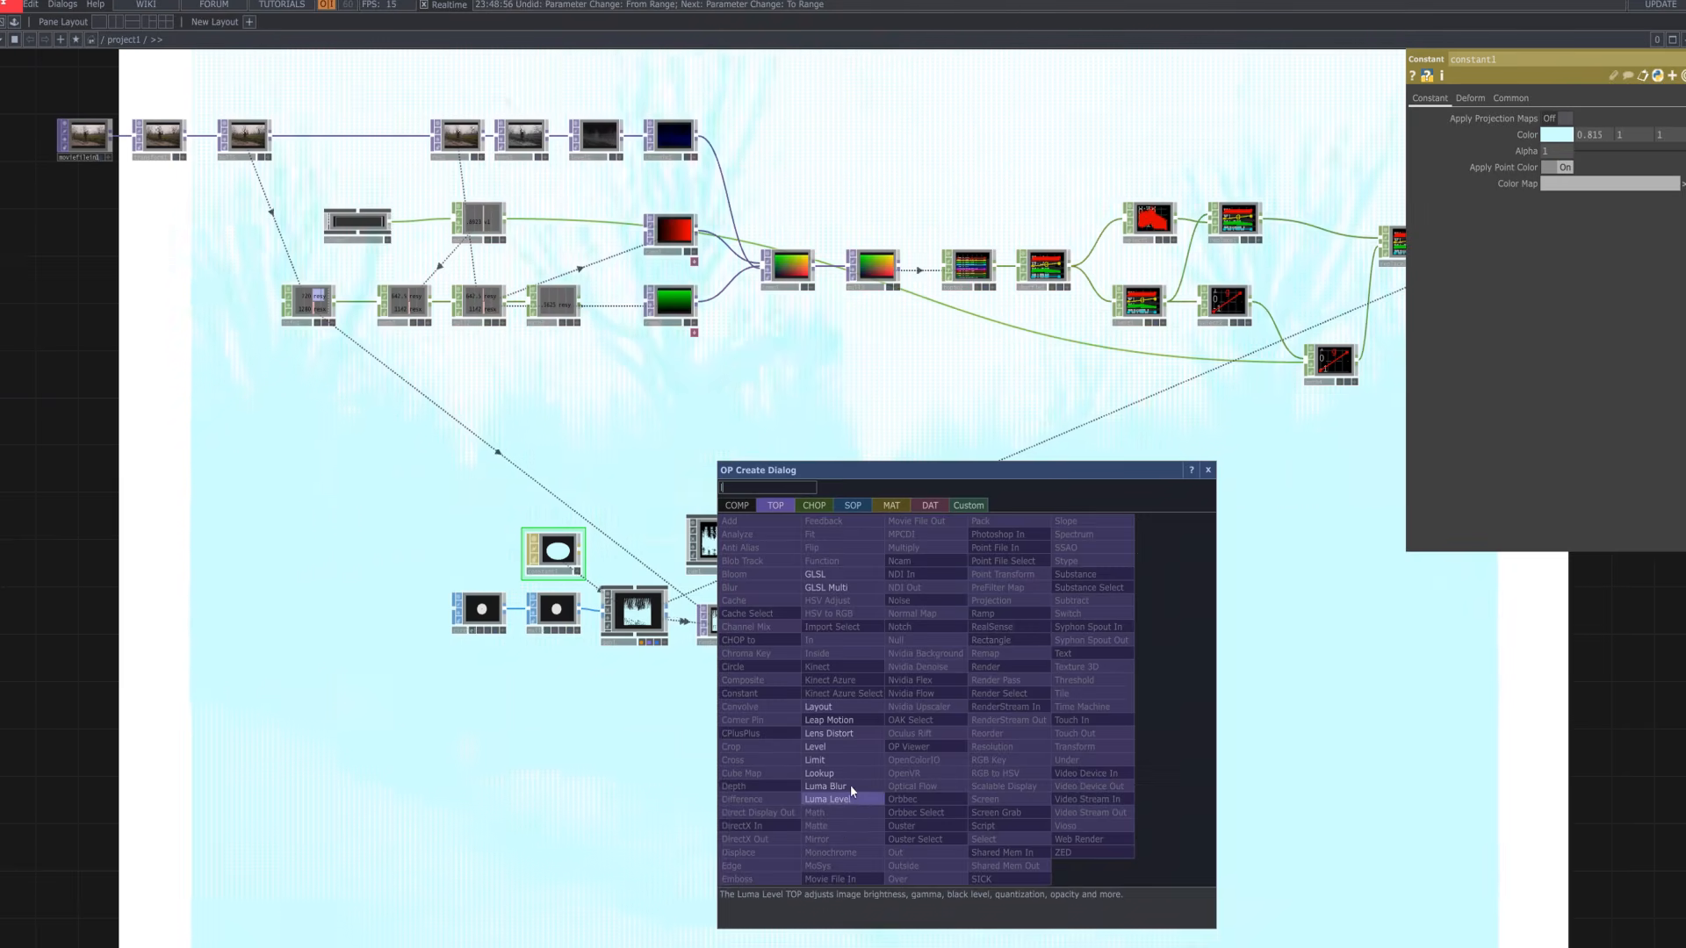
click(859, 747)
click(967, 666)
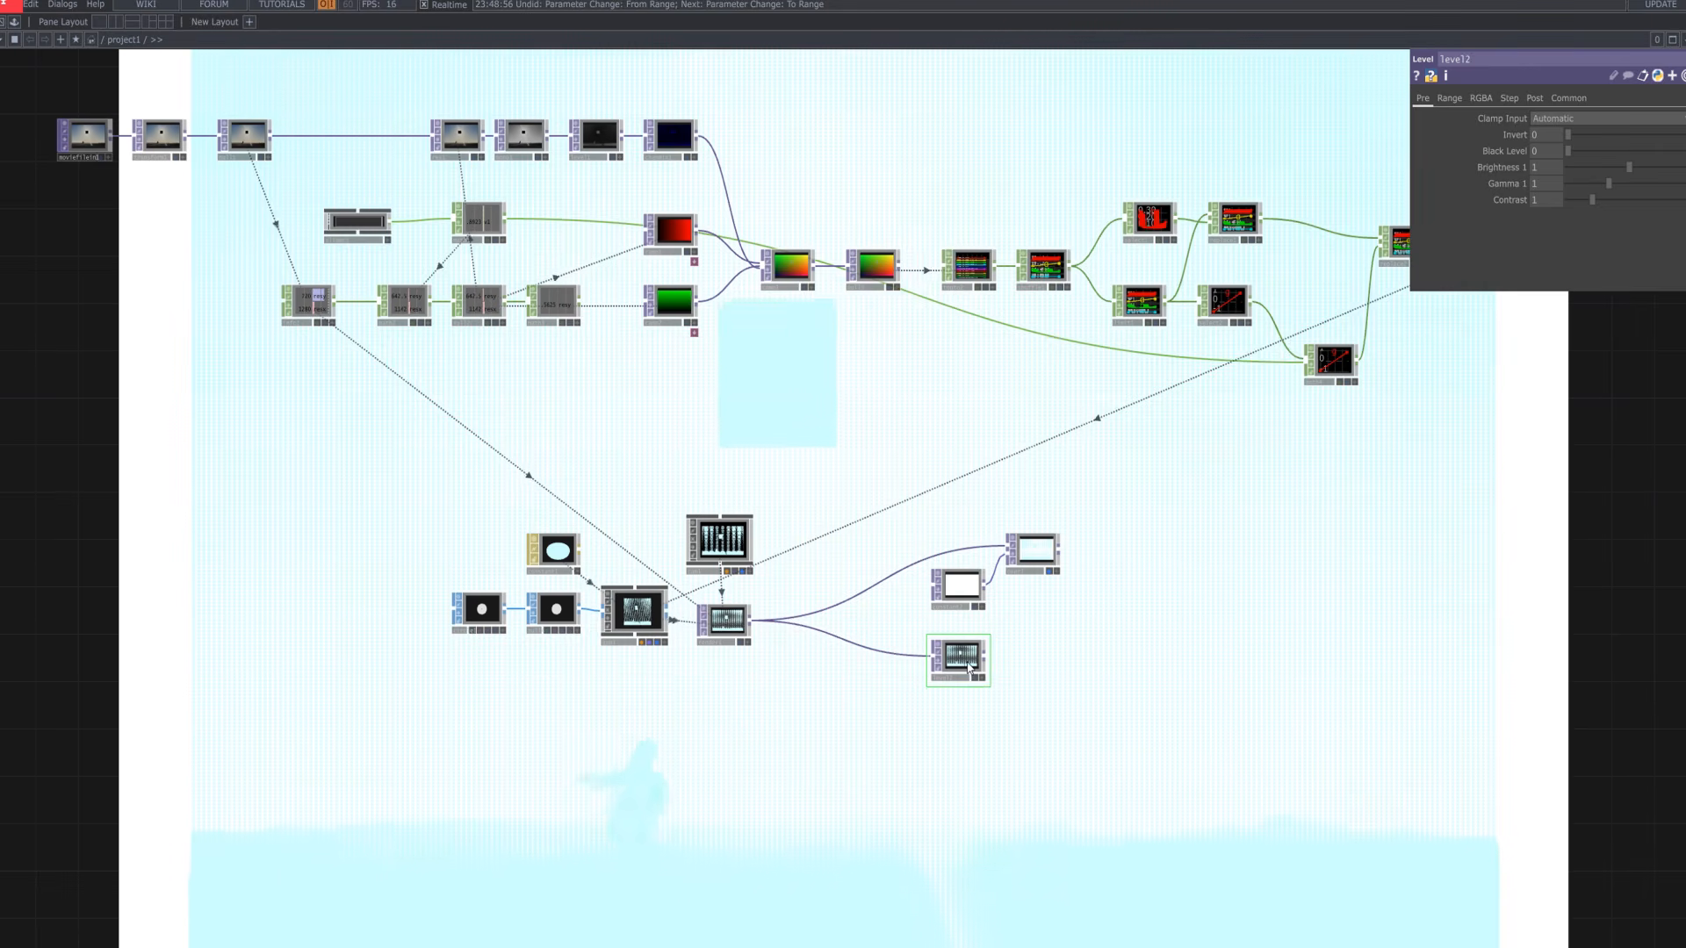
Show level2 in the background and set its Invert to 1, Black Level to 0, Brightness to 0.68 and Contrast to 1.33
drag(1578, 134, 1643, 170)
click(975, 679)
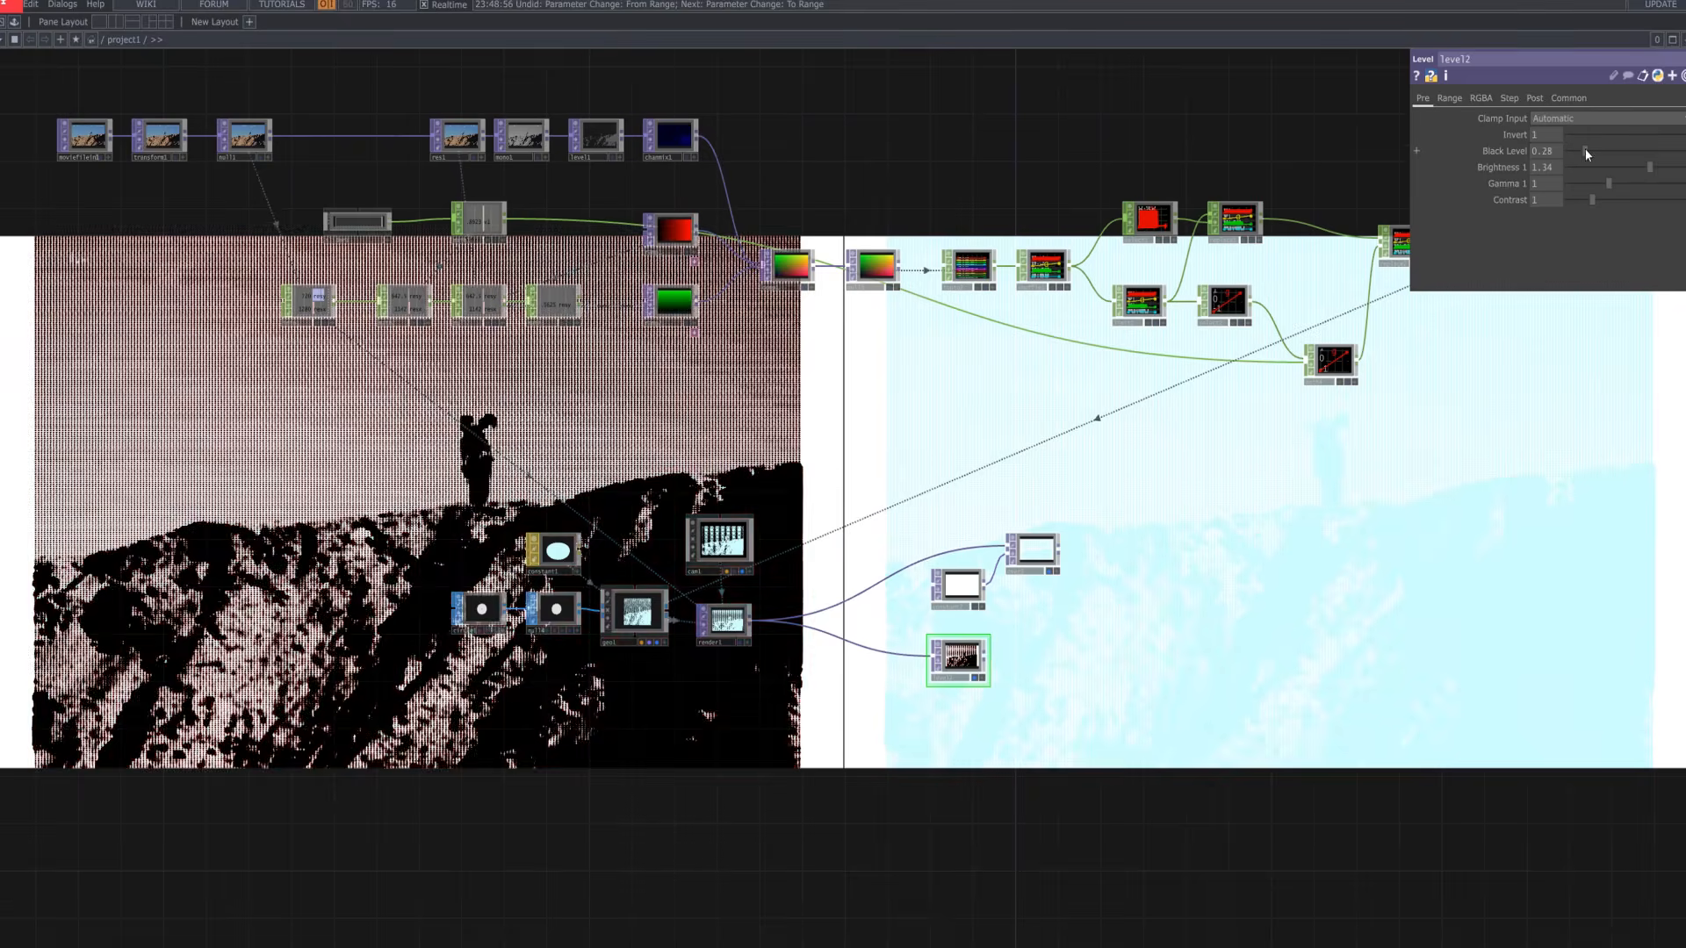
drag(1640, 165, 1610, 209)
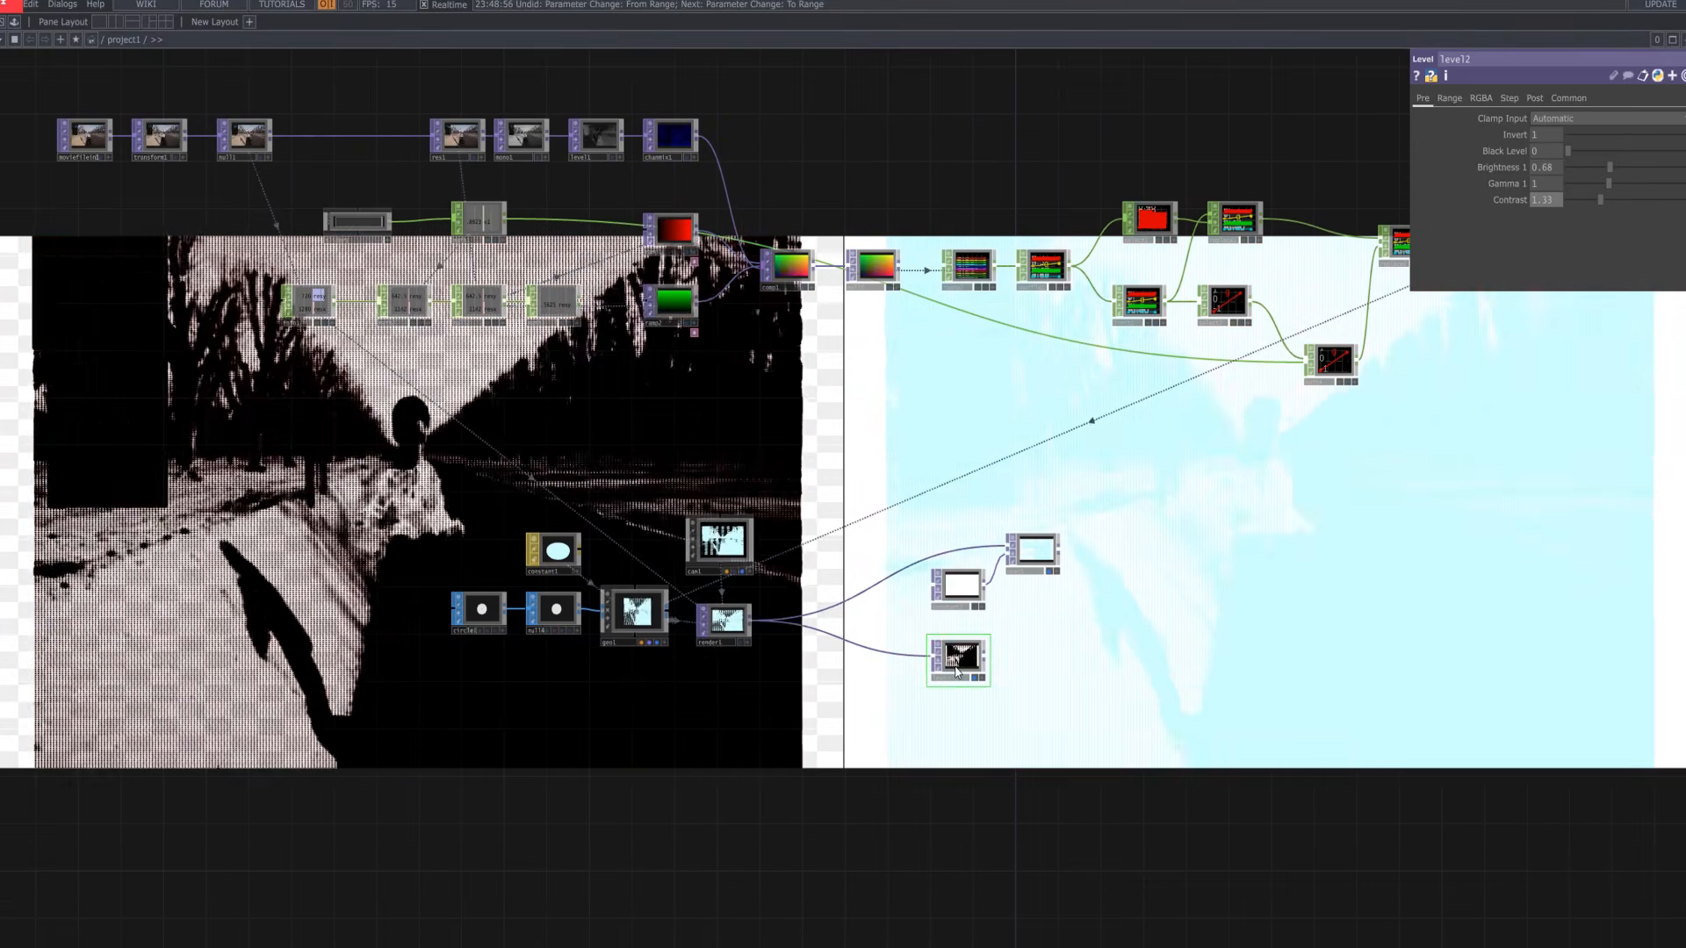
Line up constant2 and level2 beneath over1 and add an Out TOP after both over1 and level2
drag(963, 671, 1035, 654)
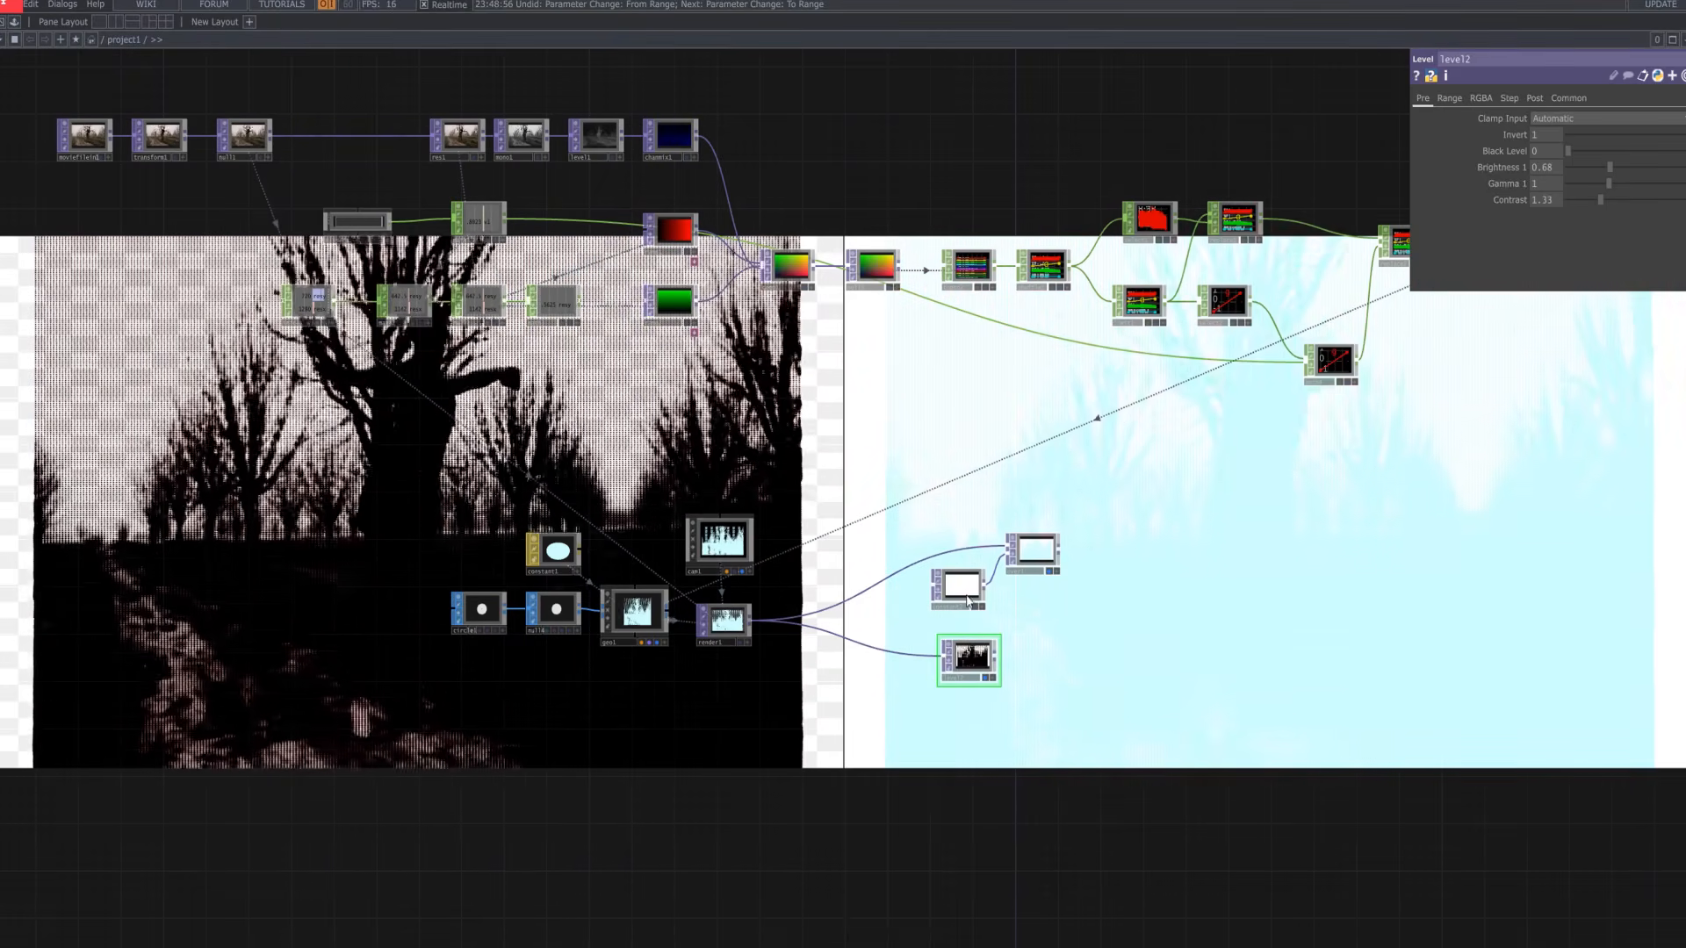
drag(955, 667, 967, 667)
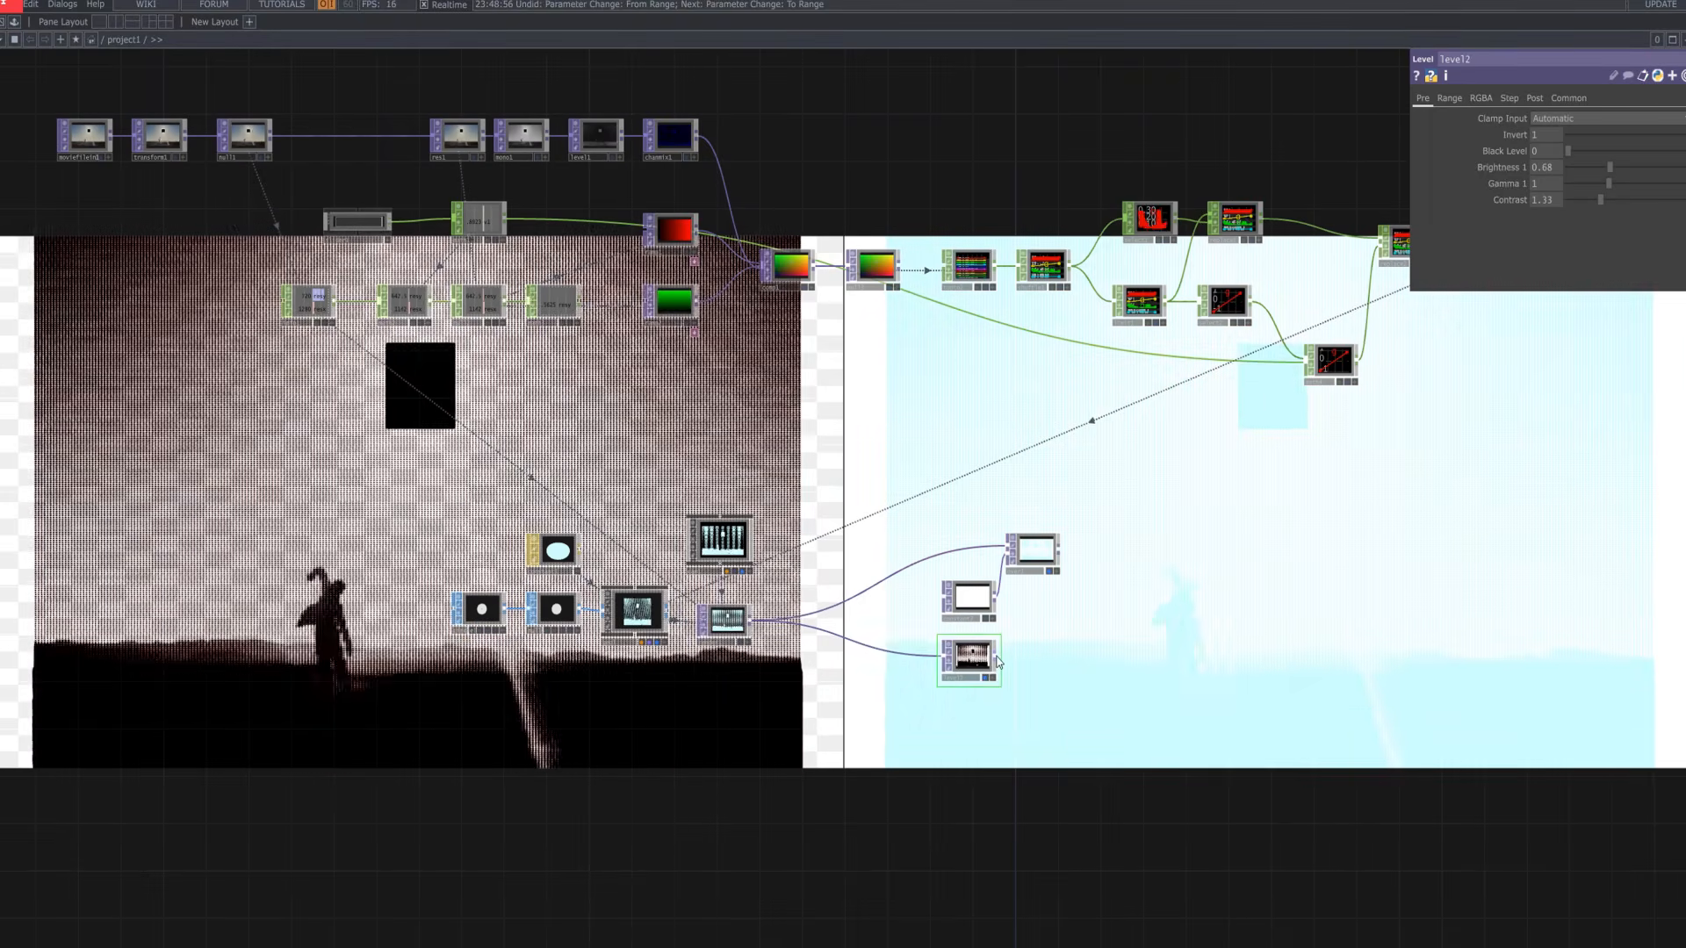
right_click(1059, 555)
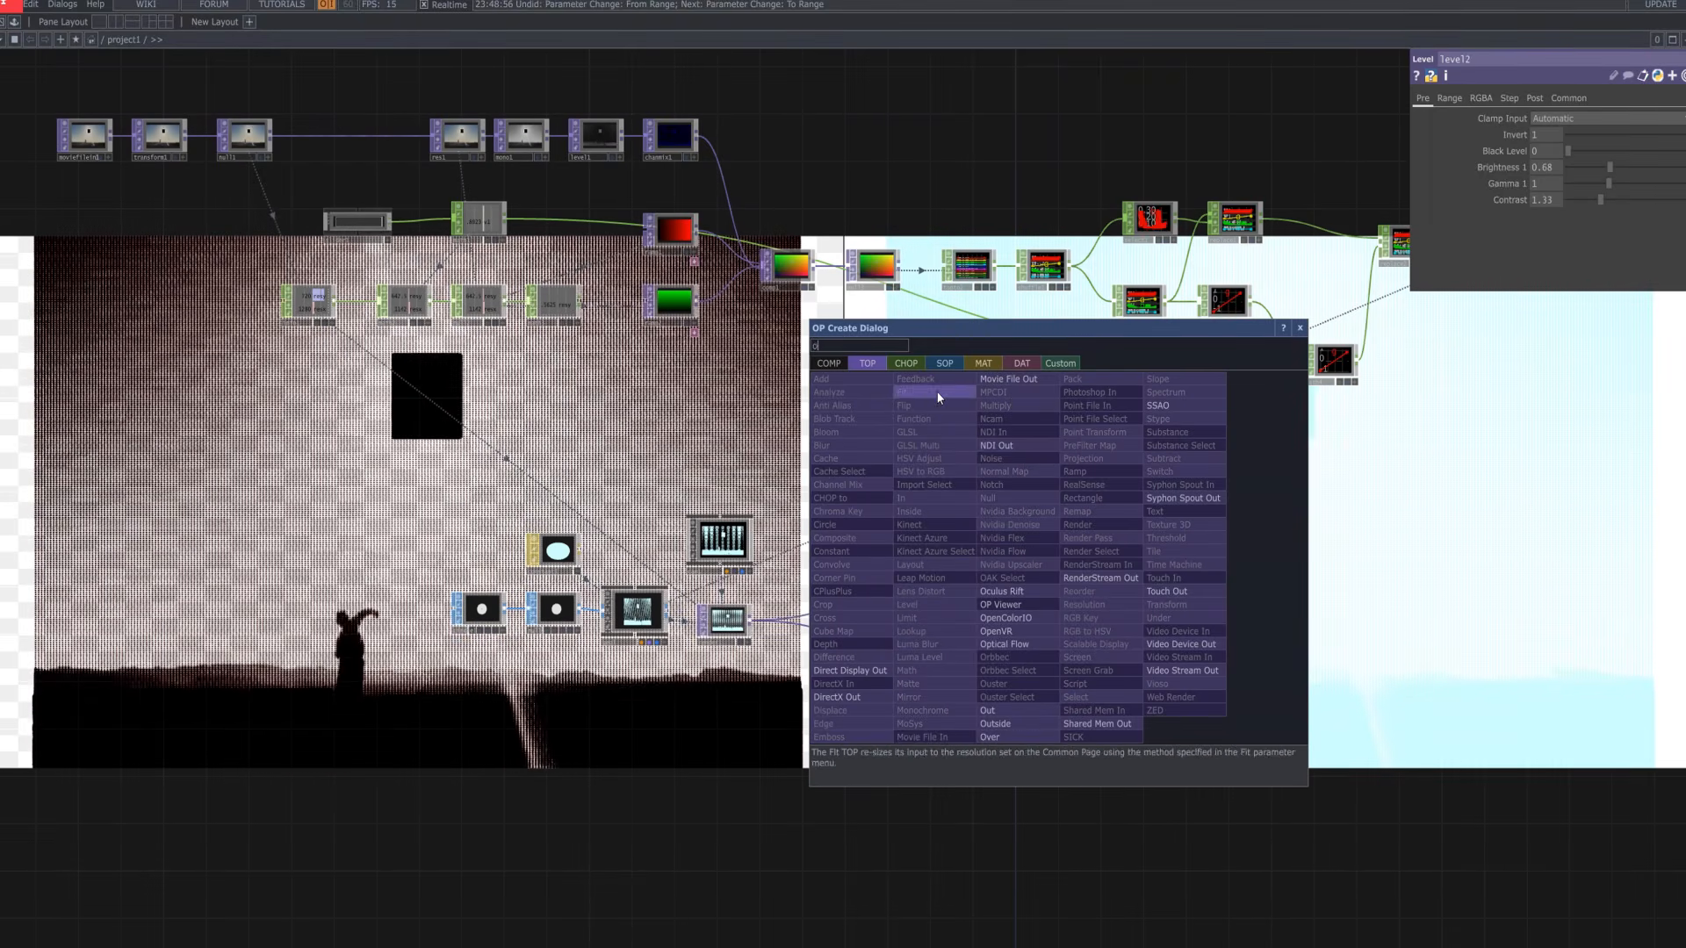
click(1010, 710)
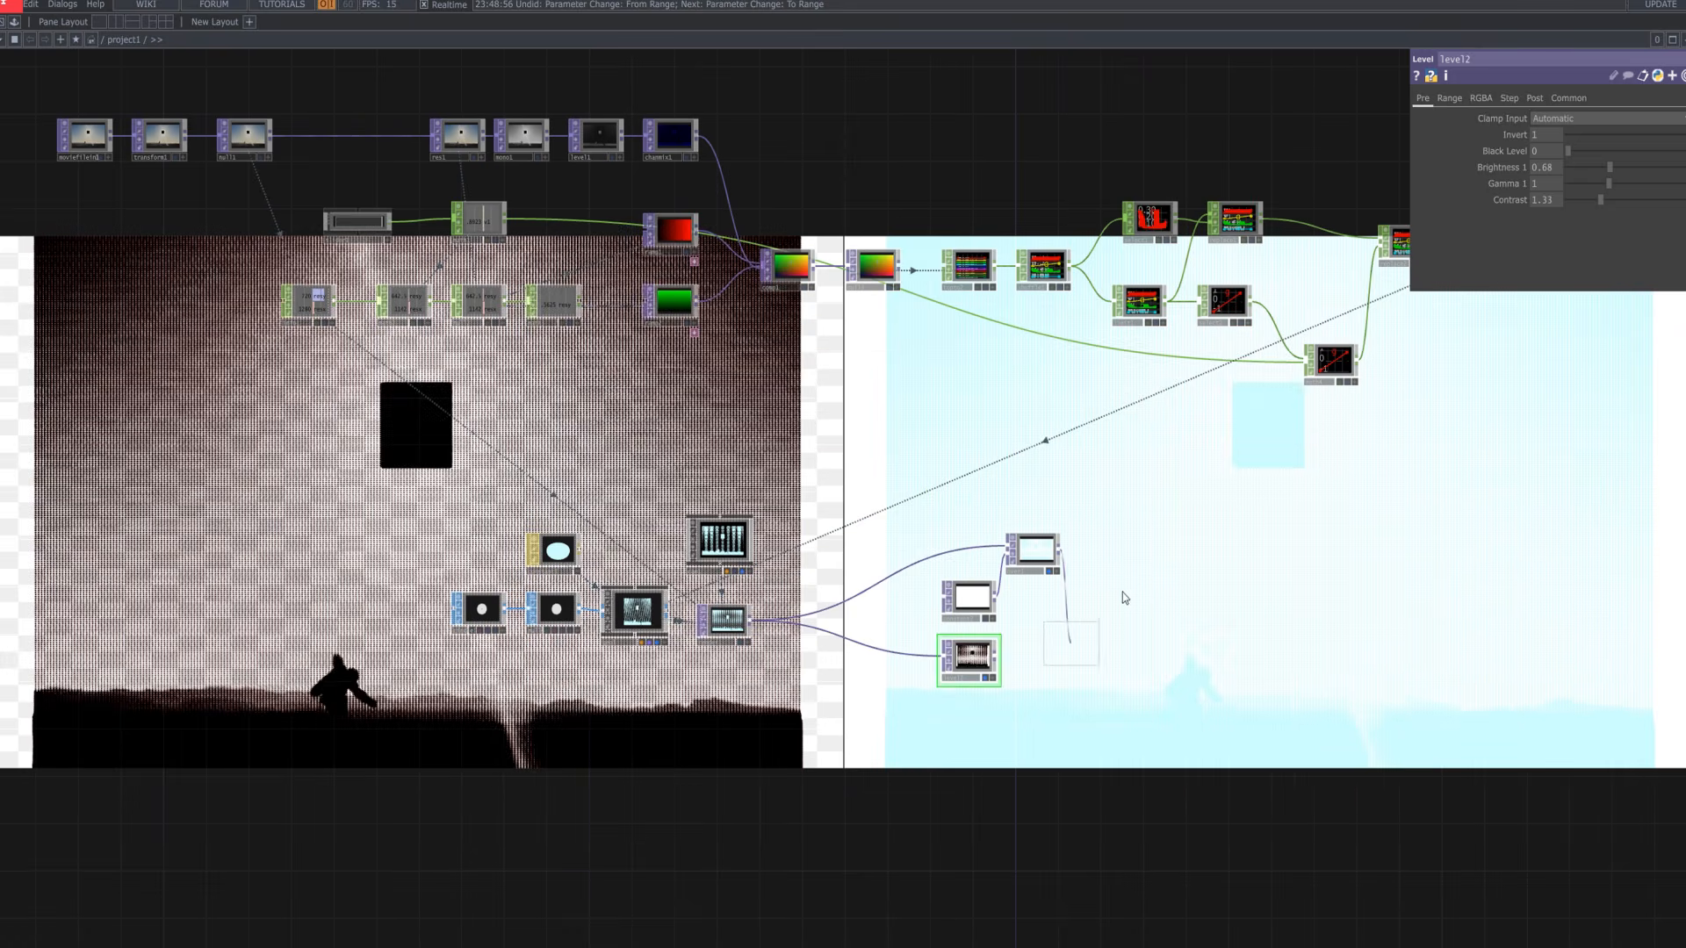
click(1117, 564)
right_click(994, 656)
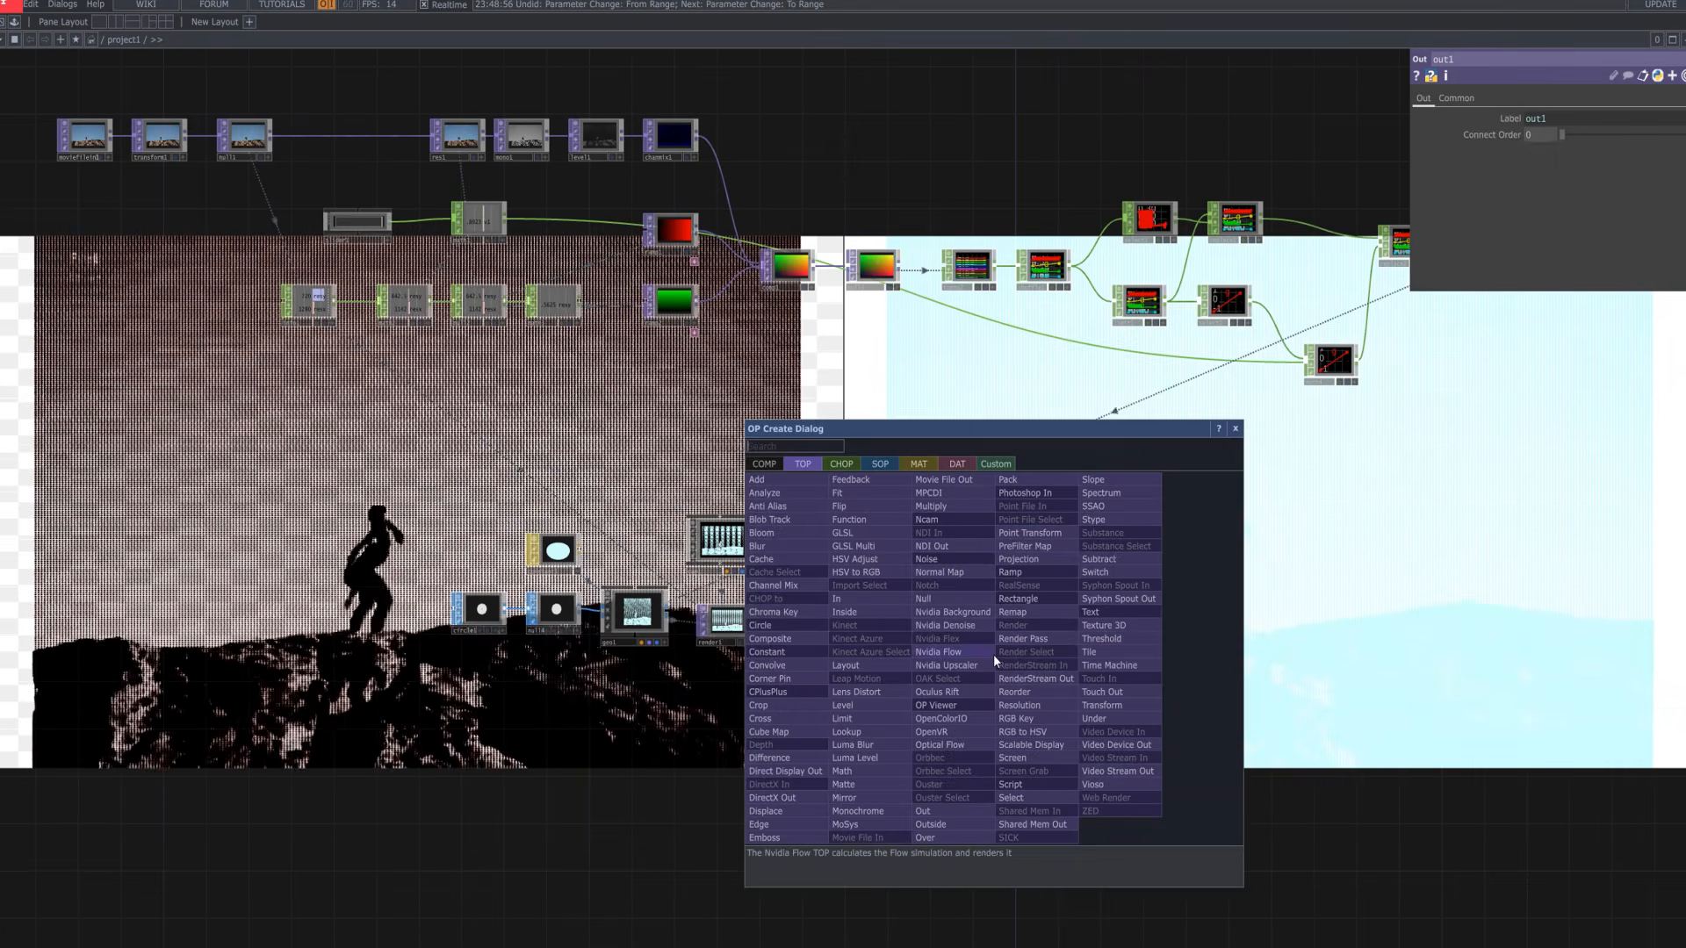
text(out)
click(955, 814)
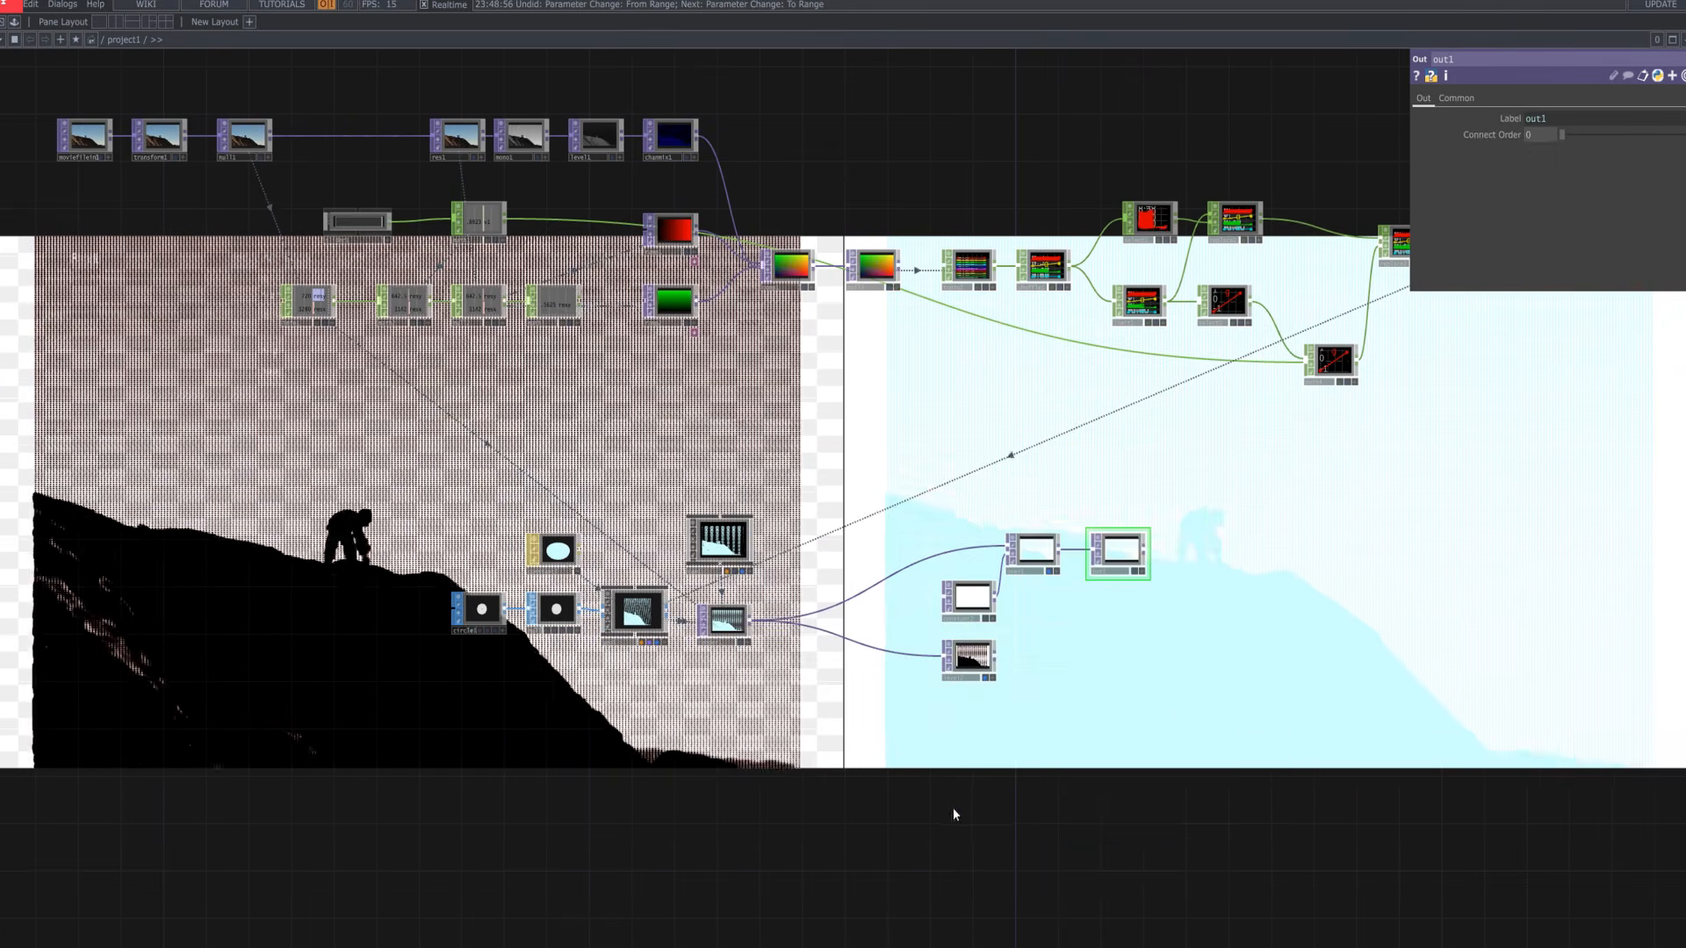
click(1041, 662)
Attach a Movie File Out TOP to each of the two Out TOPs, out1 and out2
right_click(1073, 659)
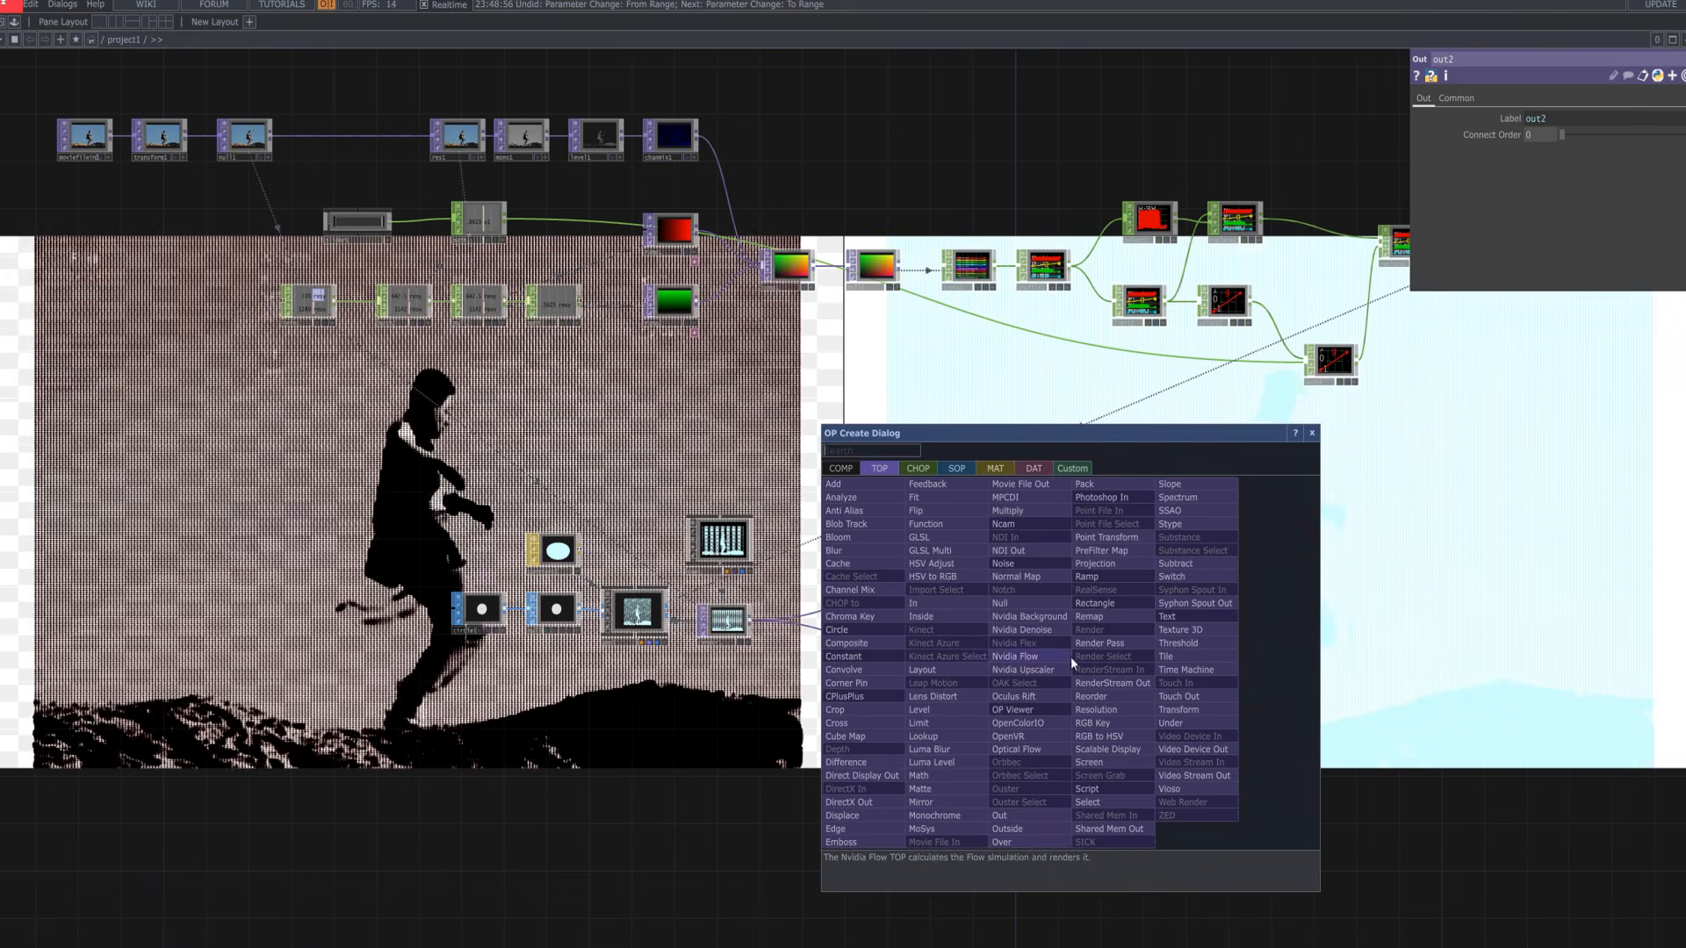
key(Escape)
click(1127, 664)
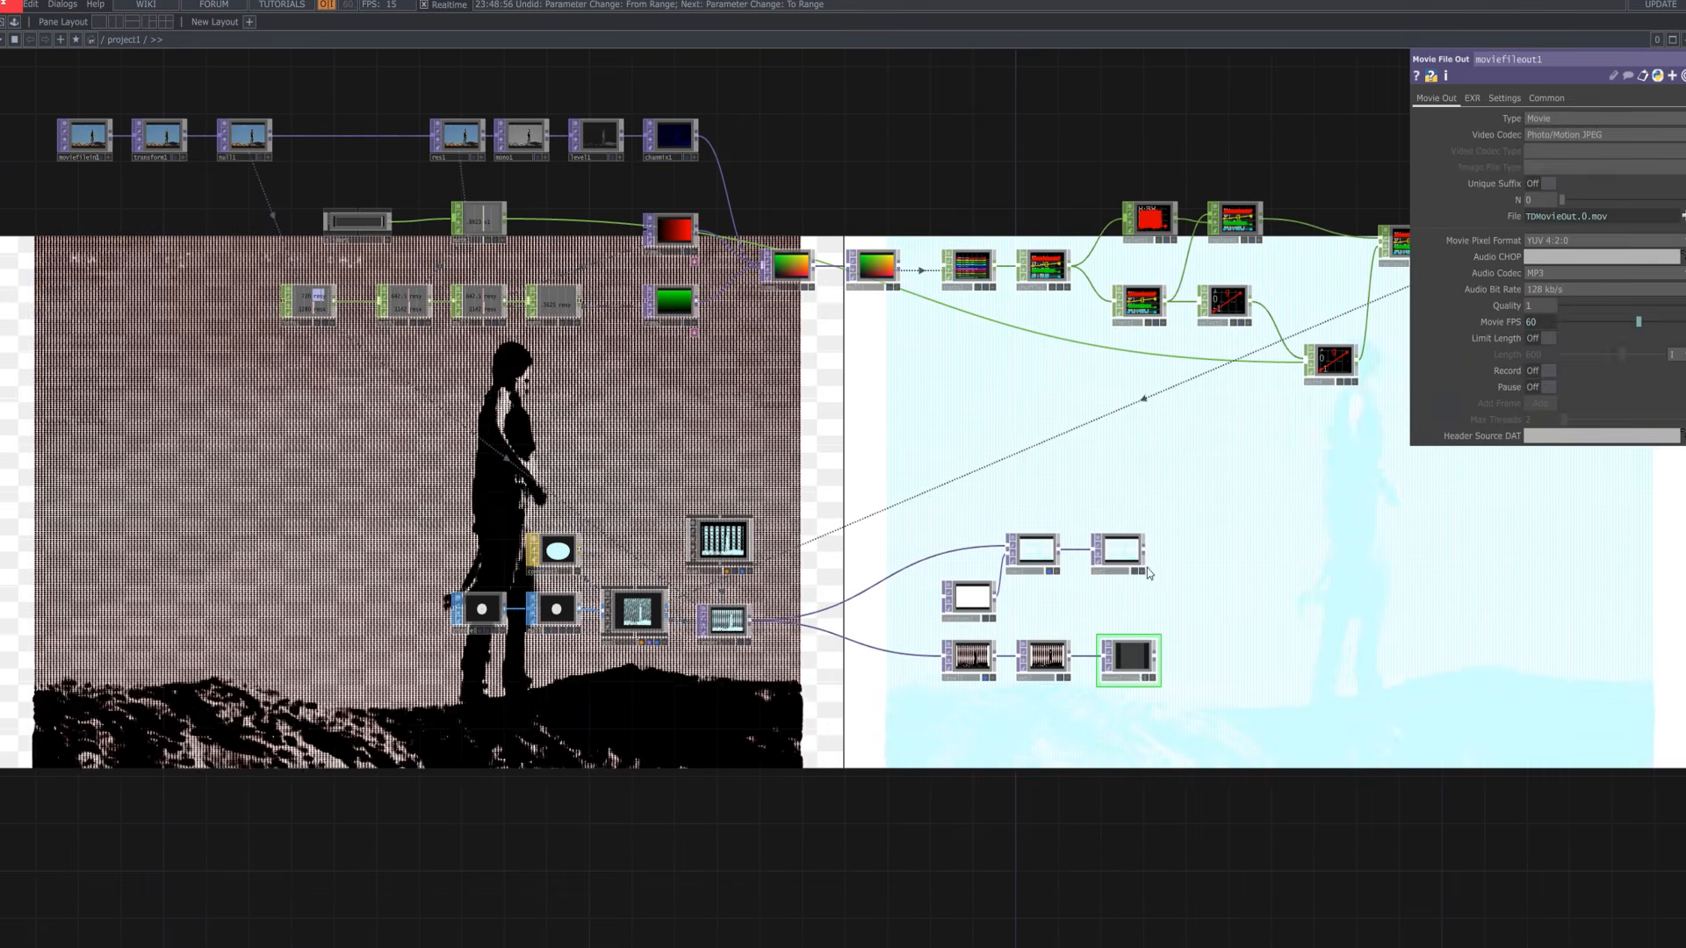
right_click(1144, 551)
click(1108, 393)
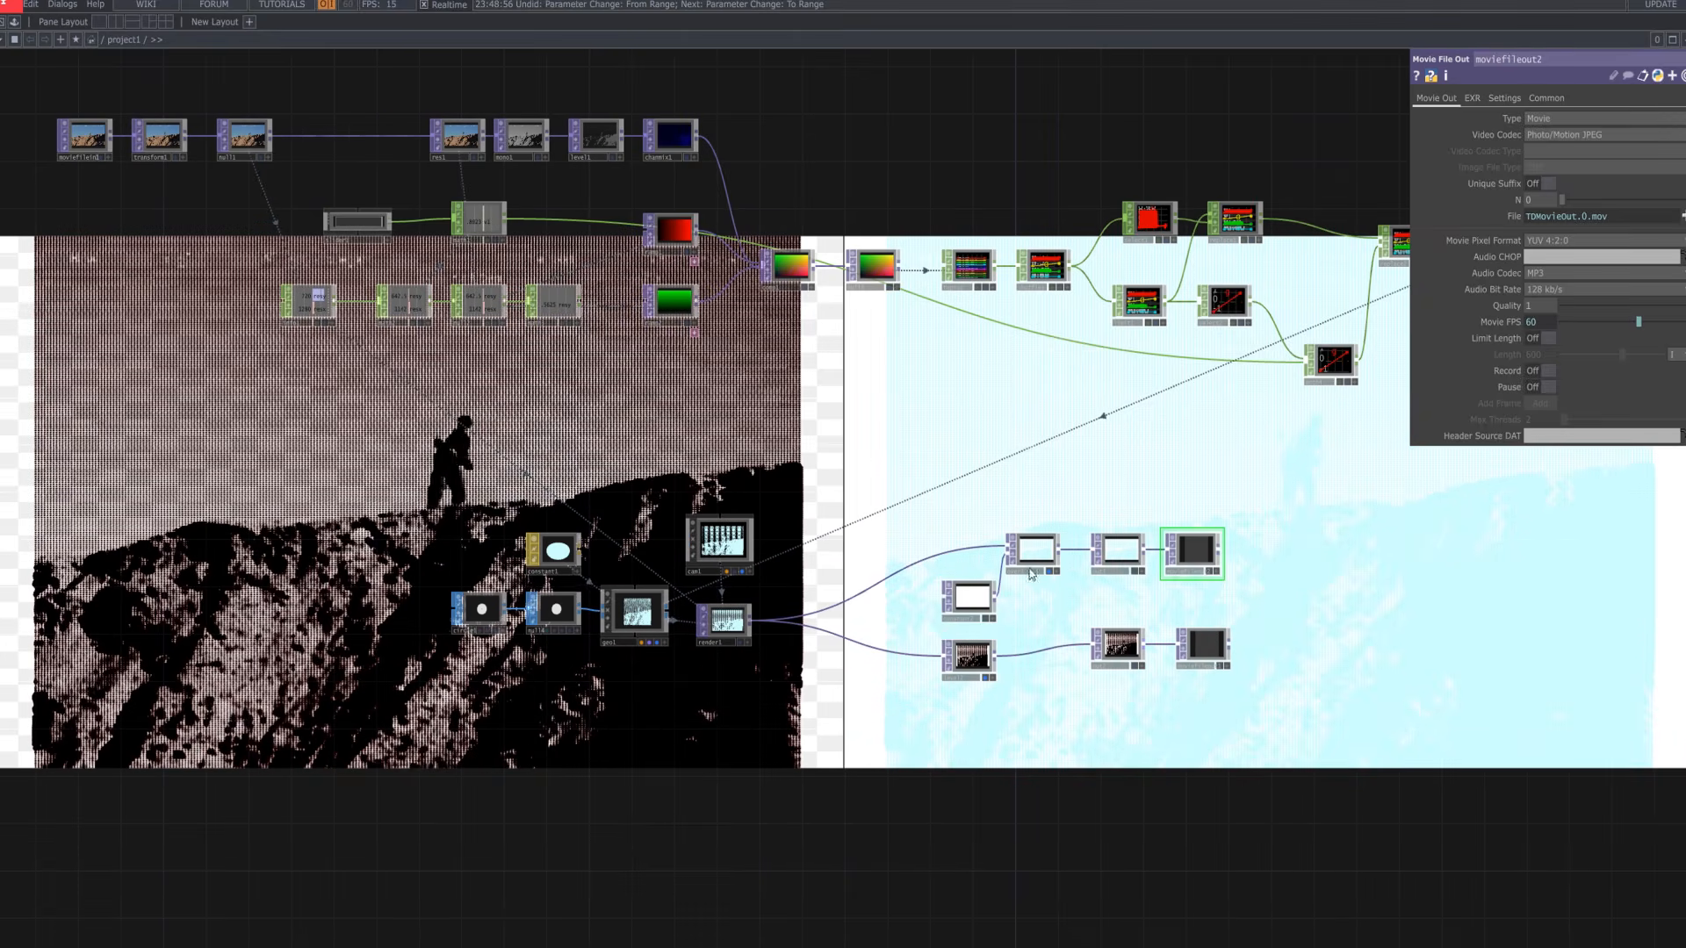
Change constant2's color to a mid gray with red, green and blue at 0.4
click(971, 598)
click(1531, 123)
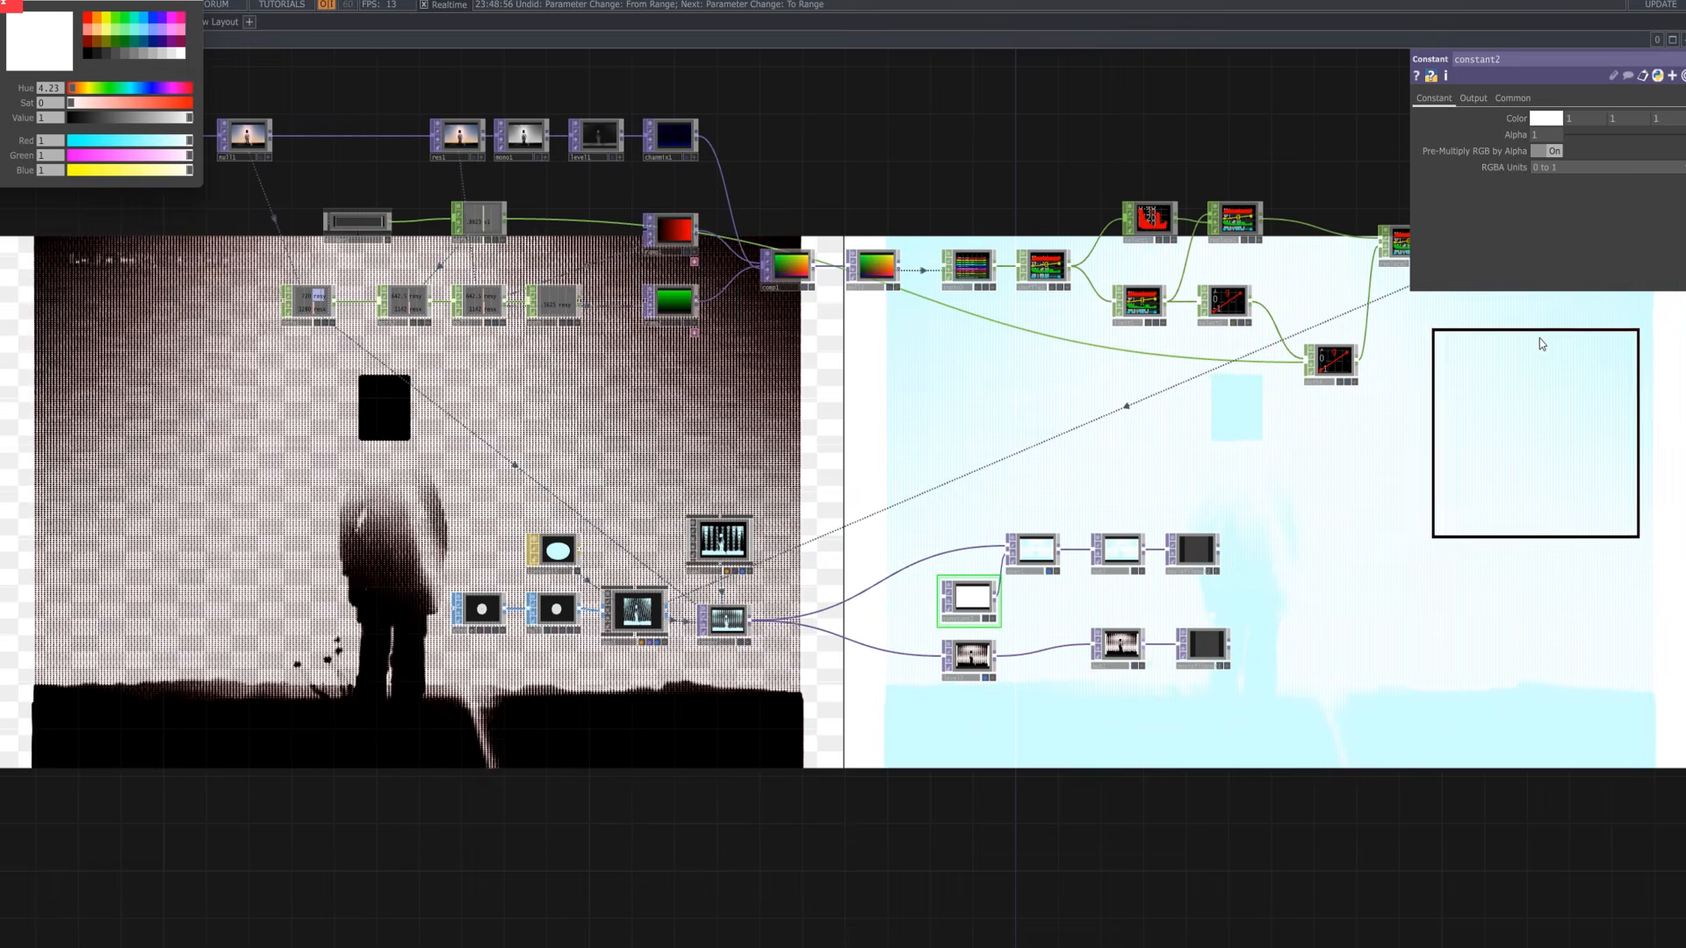
drag(1540, 344, 1542, 341)
drag(1625, 464, 1545, 518)
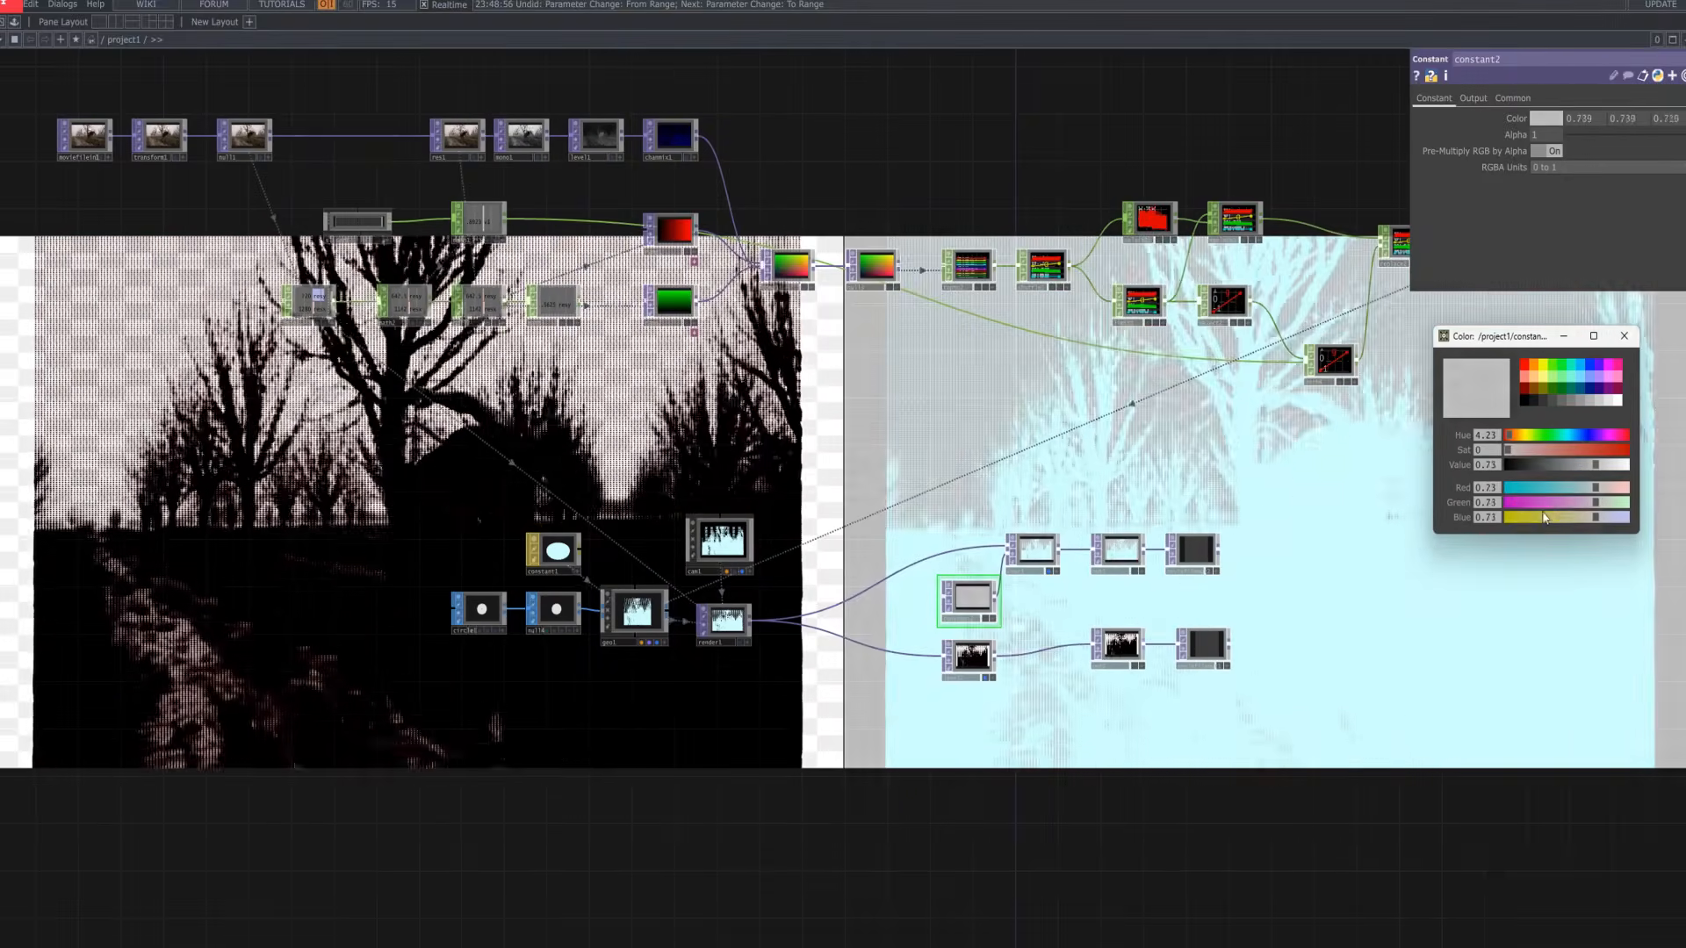
click(1569, 401)
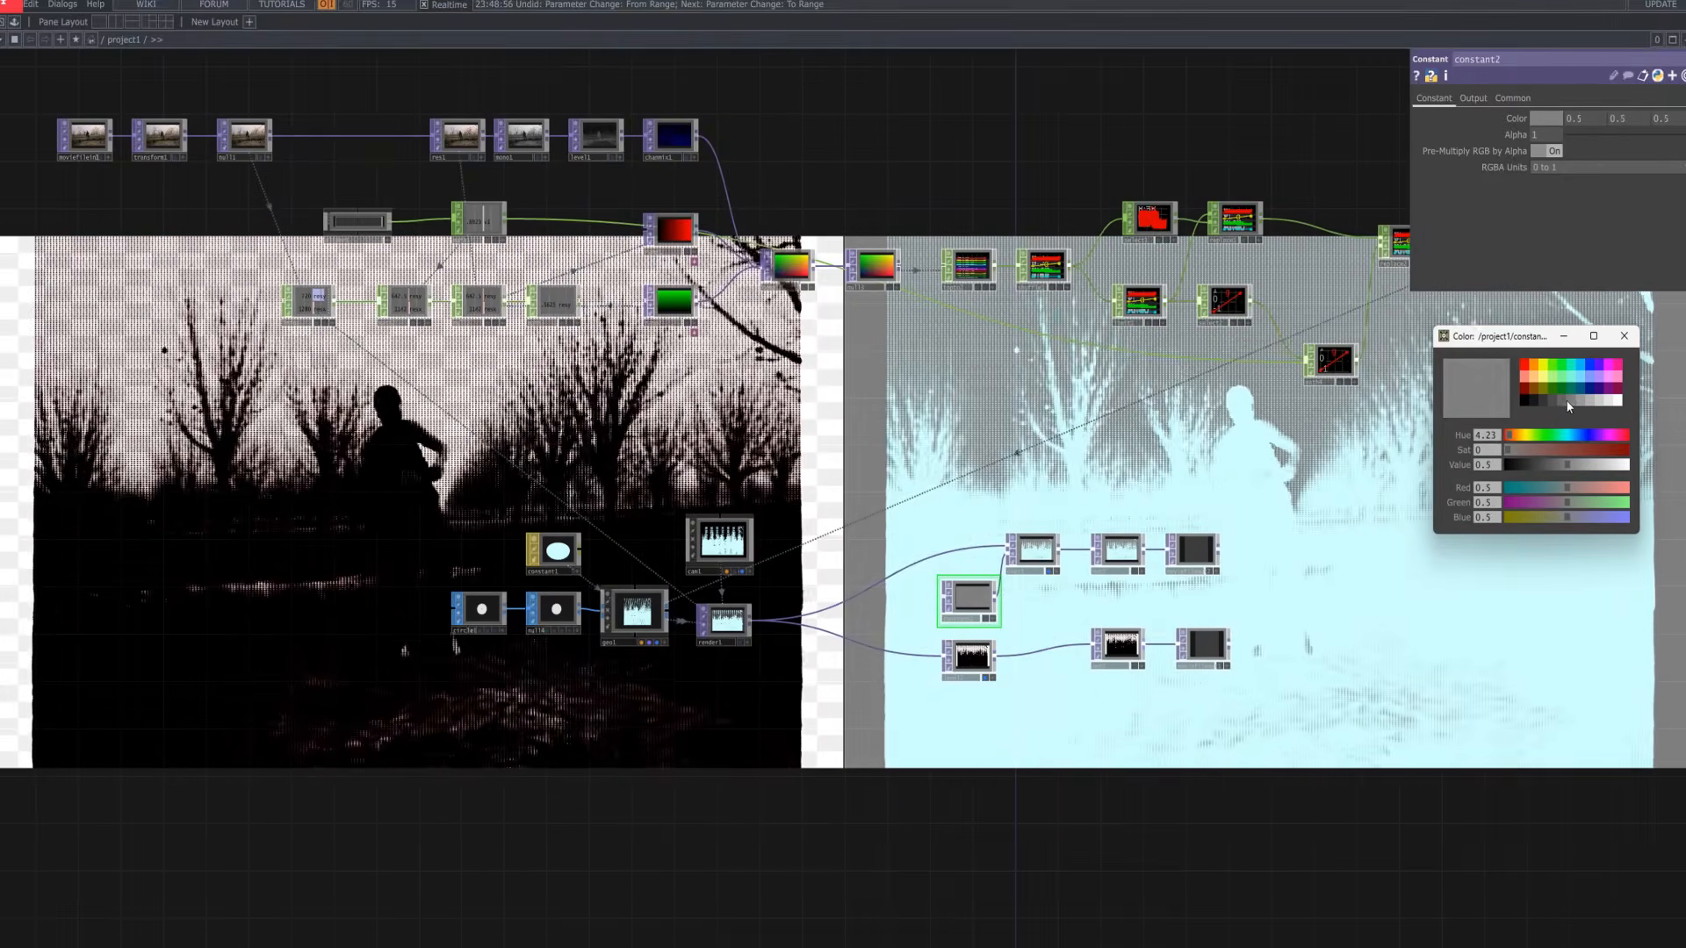
click(1561, 401)
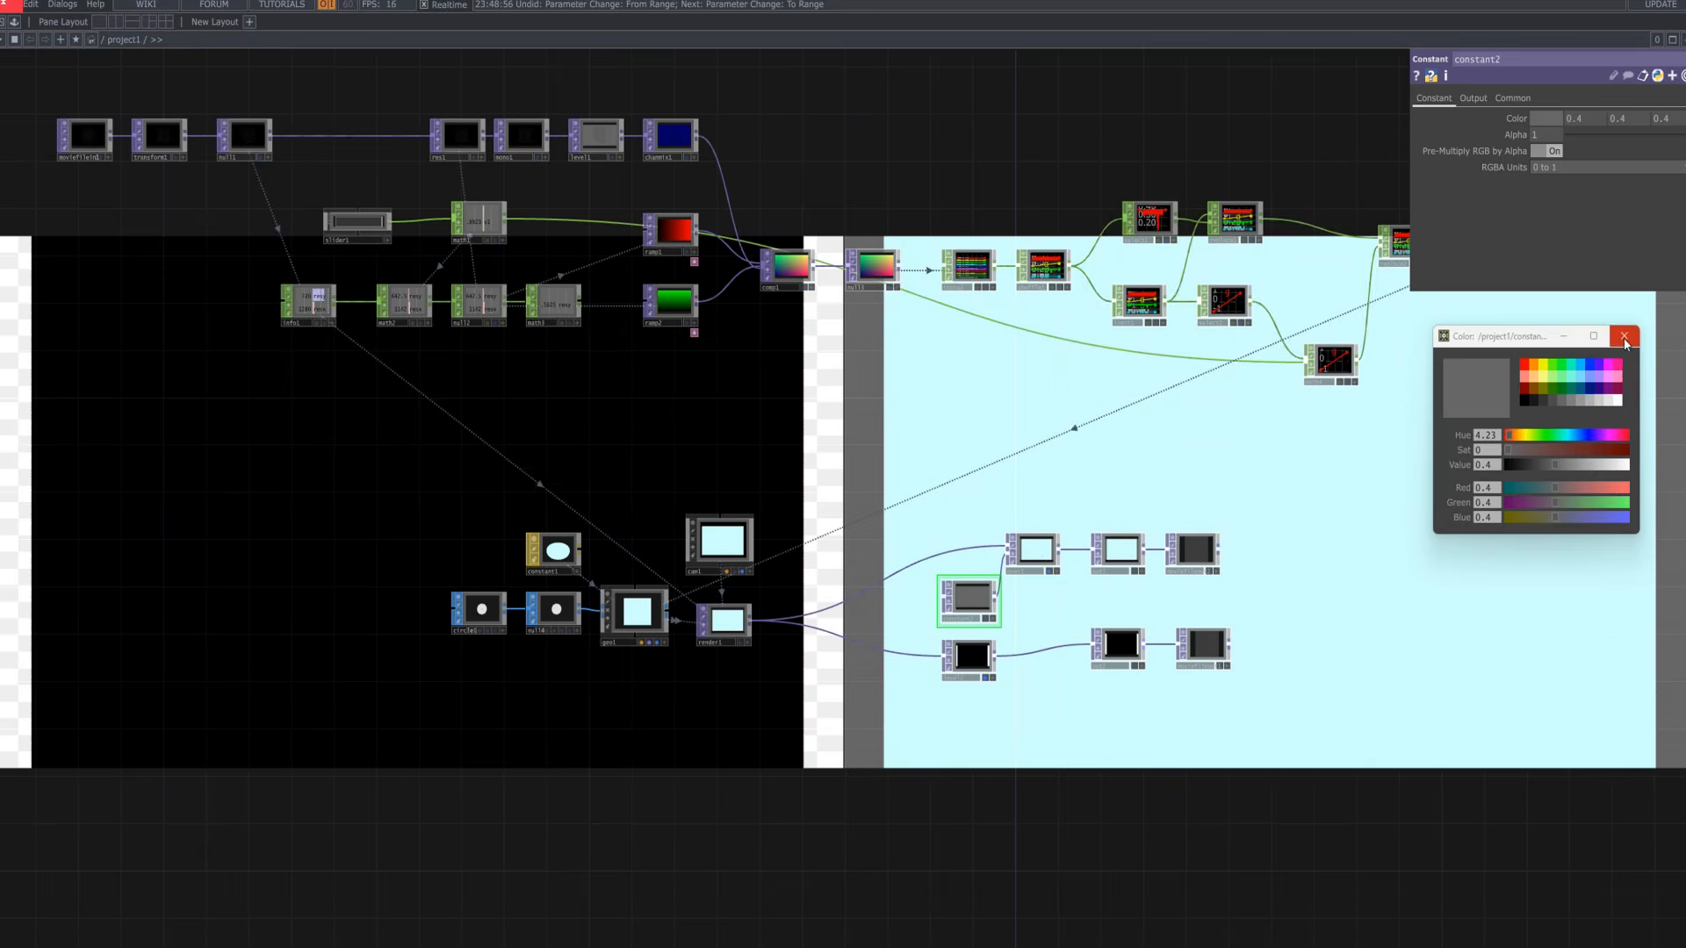
click(1625, 339)
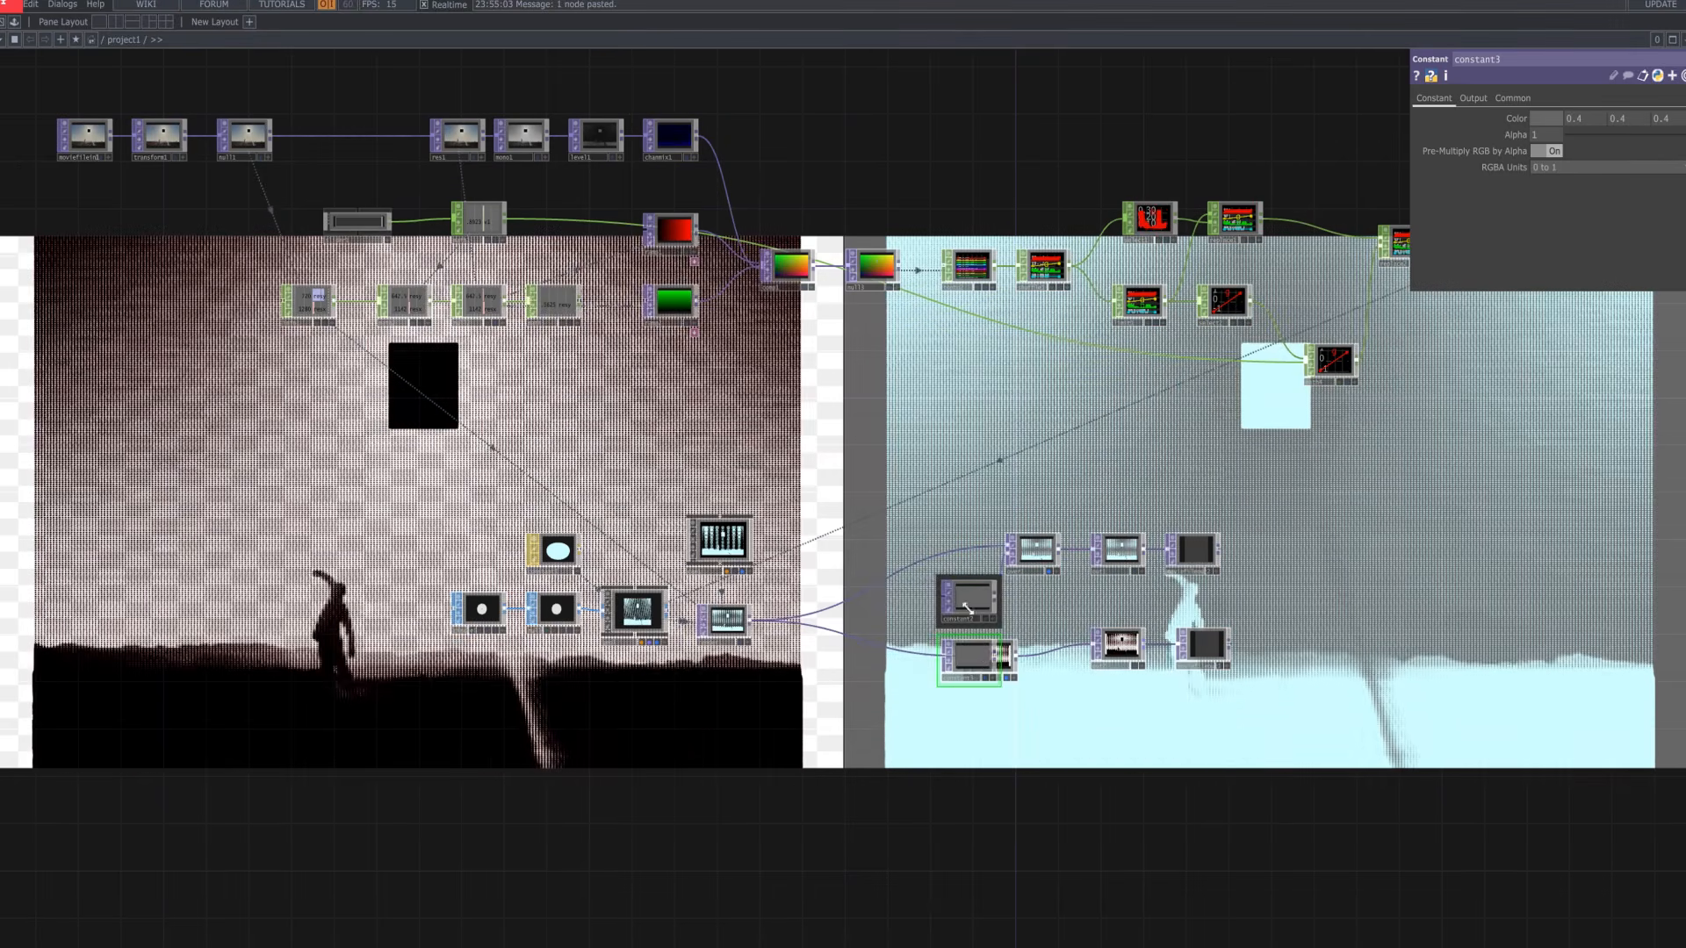
Place the pasted copy of constant2 below level2 and add an Over TOP beside them
drag(998, 670, 945, 727)
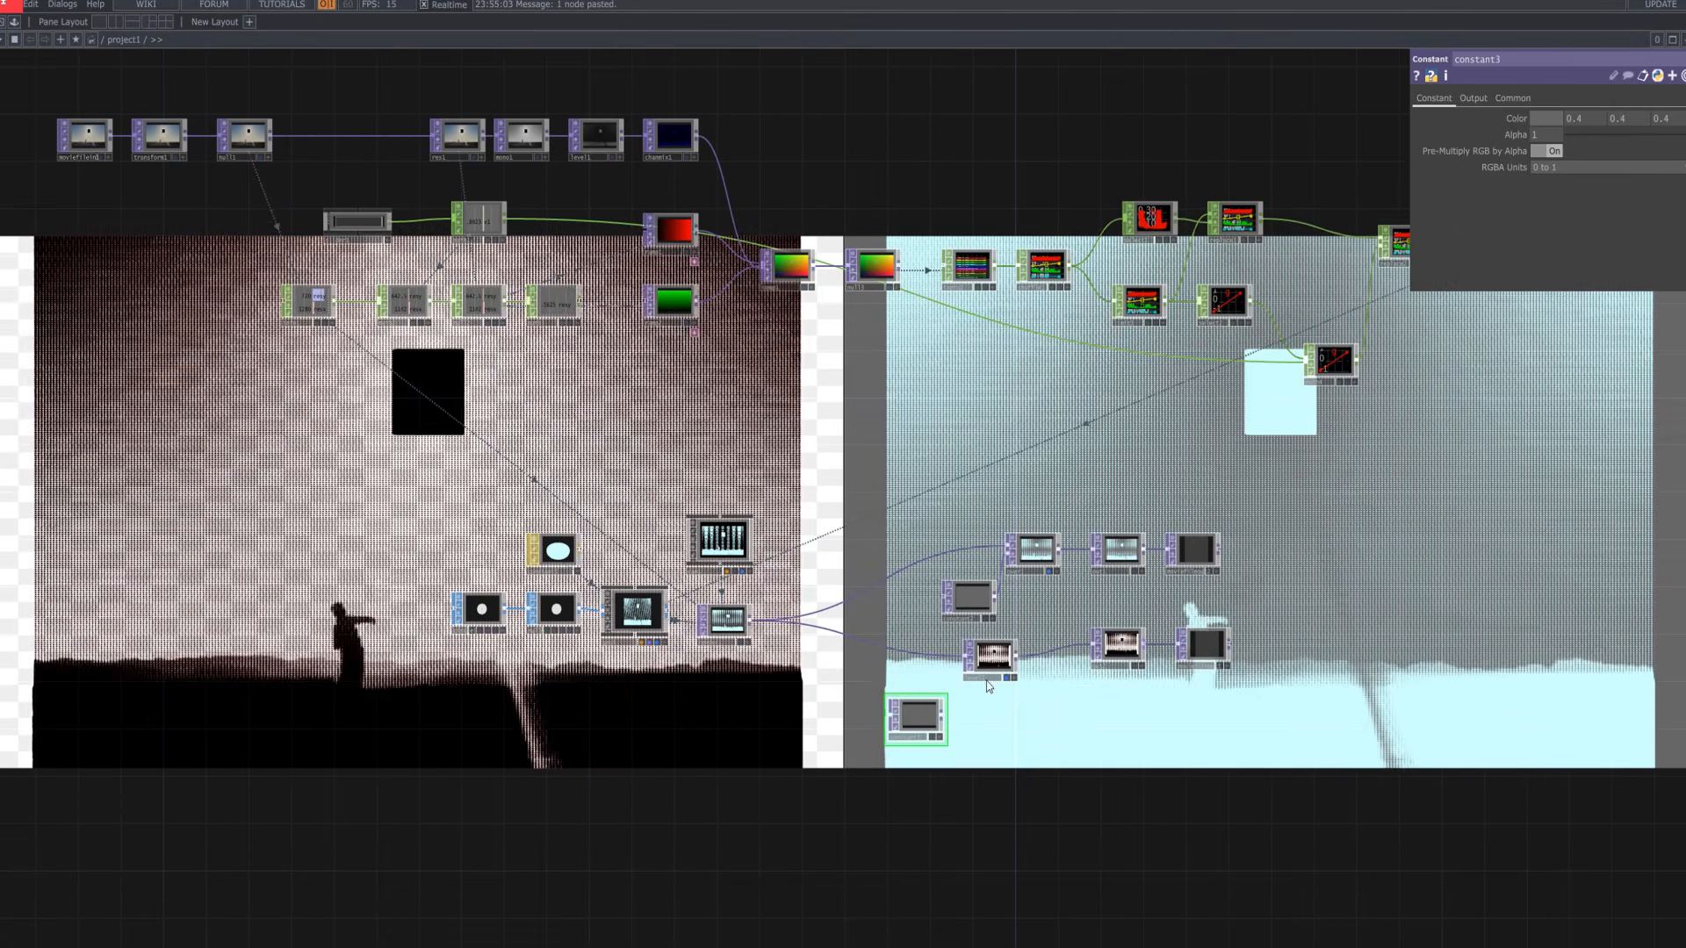
drag(992, 664, 917, 676)
key(Tab)
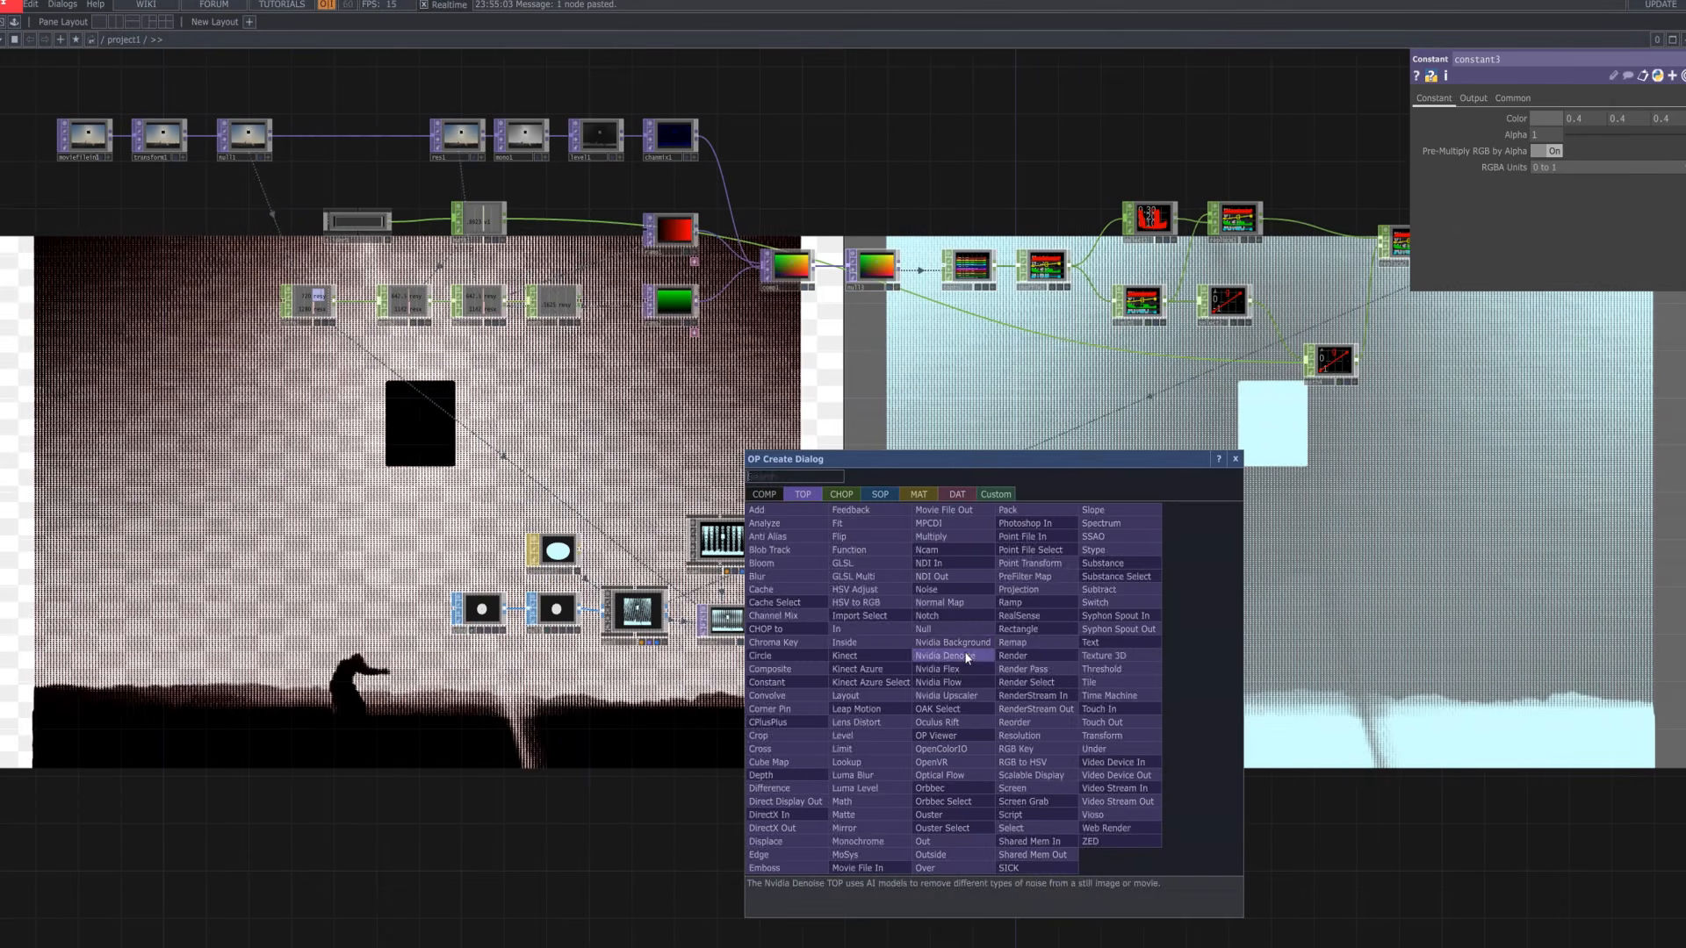
text(over)
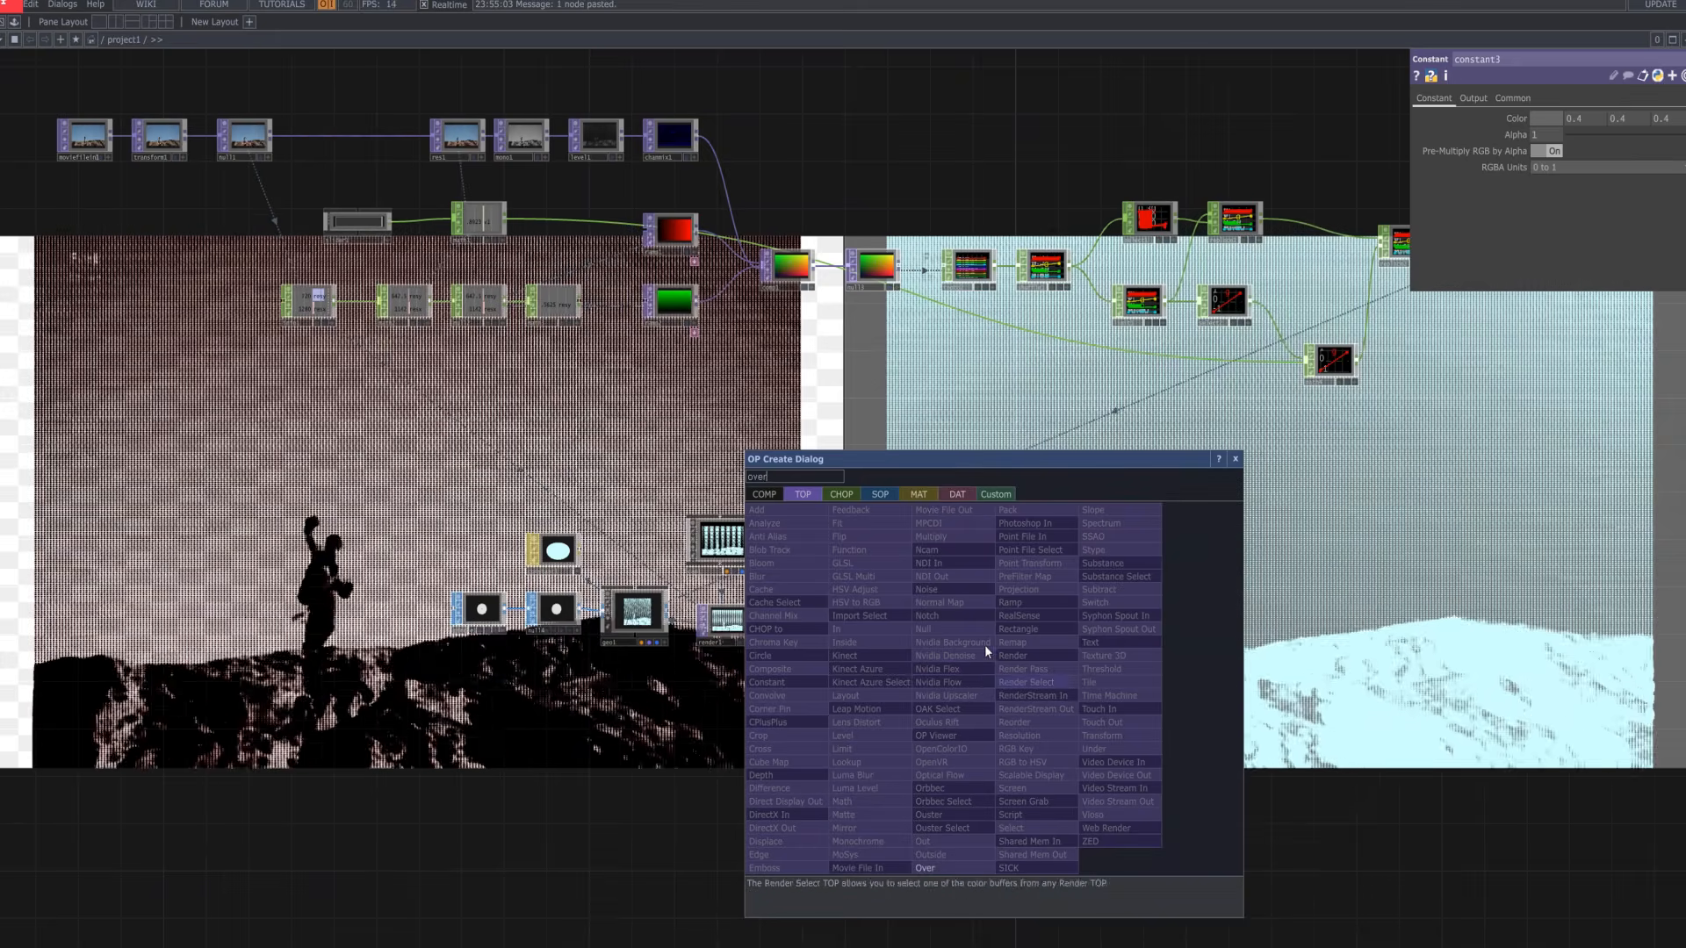
click(929, 867)
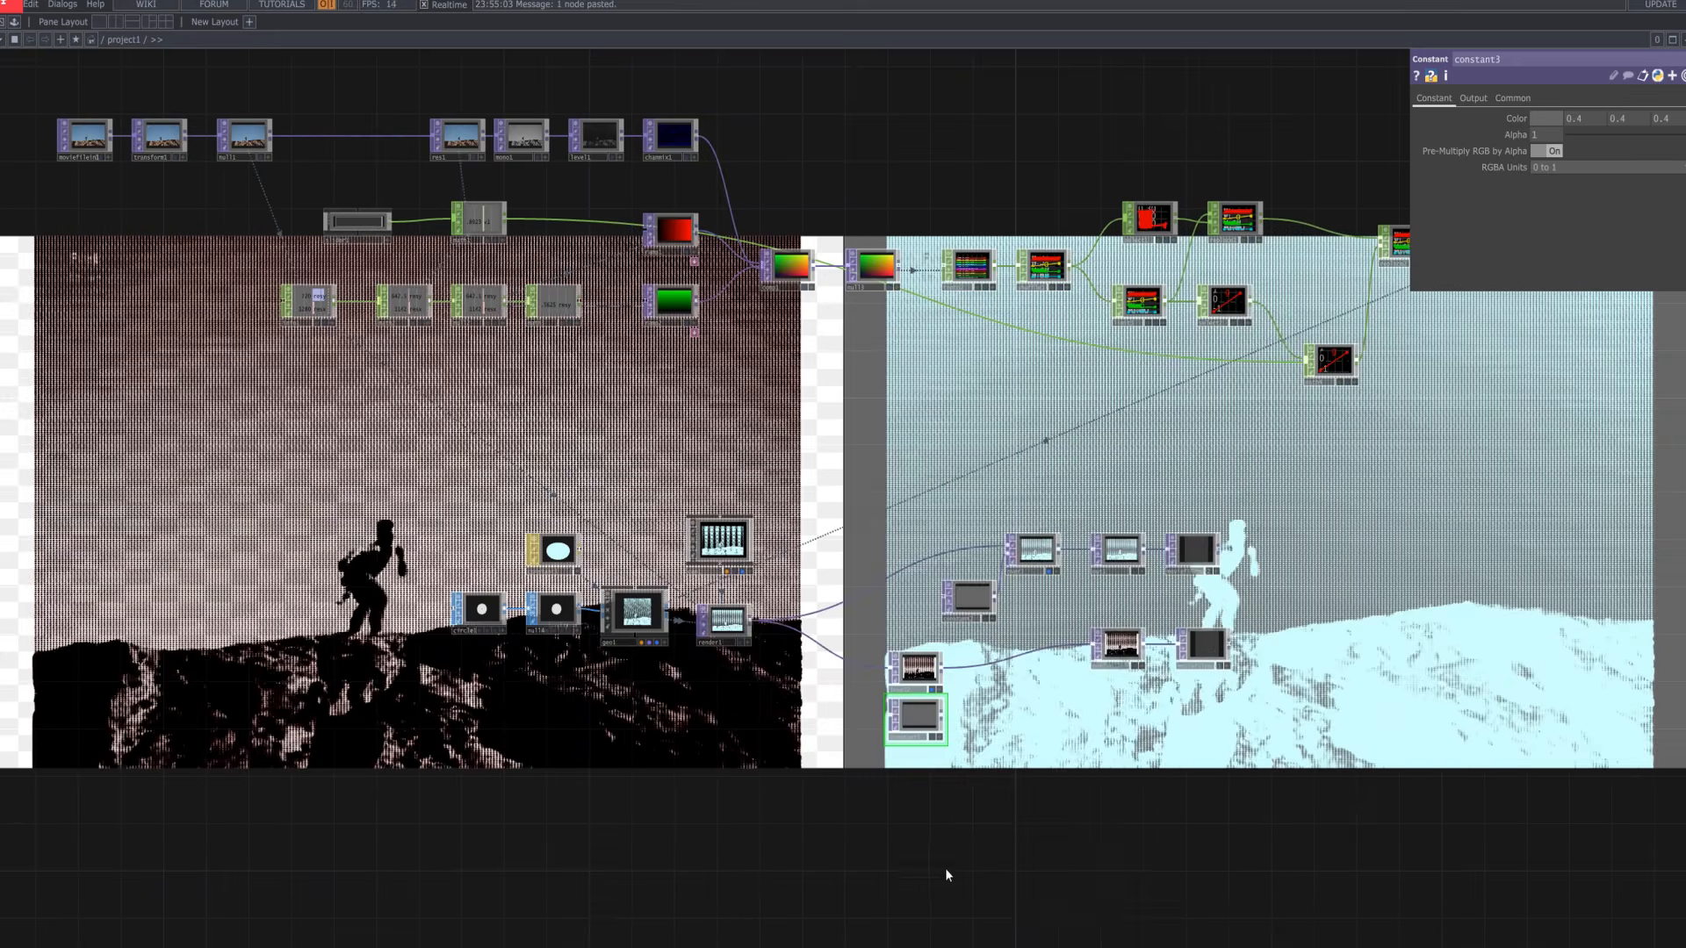
click(998, 713)
Feed level2 and constant3 into over2 and arrange the three nodes with constant3 under level2
mouse_move(927, 674)
mouse_down()
mouse_move(931, 727)
mouse_move(906, 745)
mouse_move(921, 694)
mouse_up()
scroll(956, 759, up, 5)
drag(878, 636, 856, 843)
drag(838, 724, 905, 628)
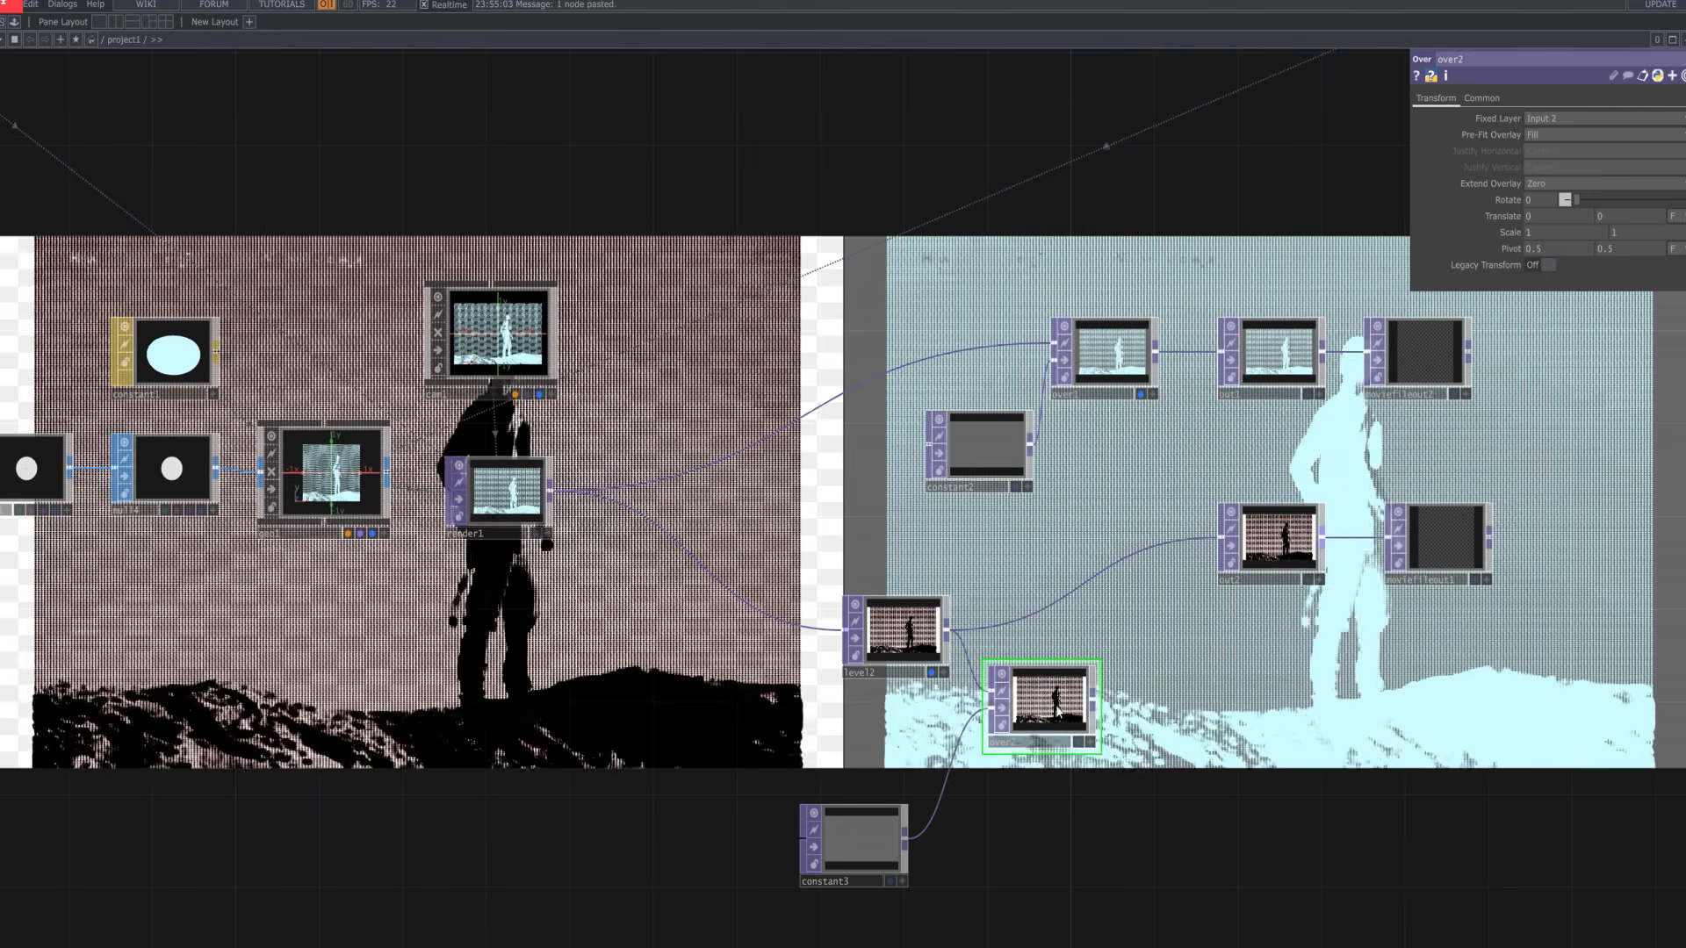
drag(1045, 702, 1108, 702)
drag(888, 815, 930, 746)
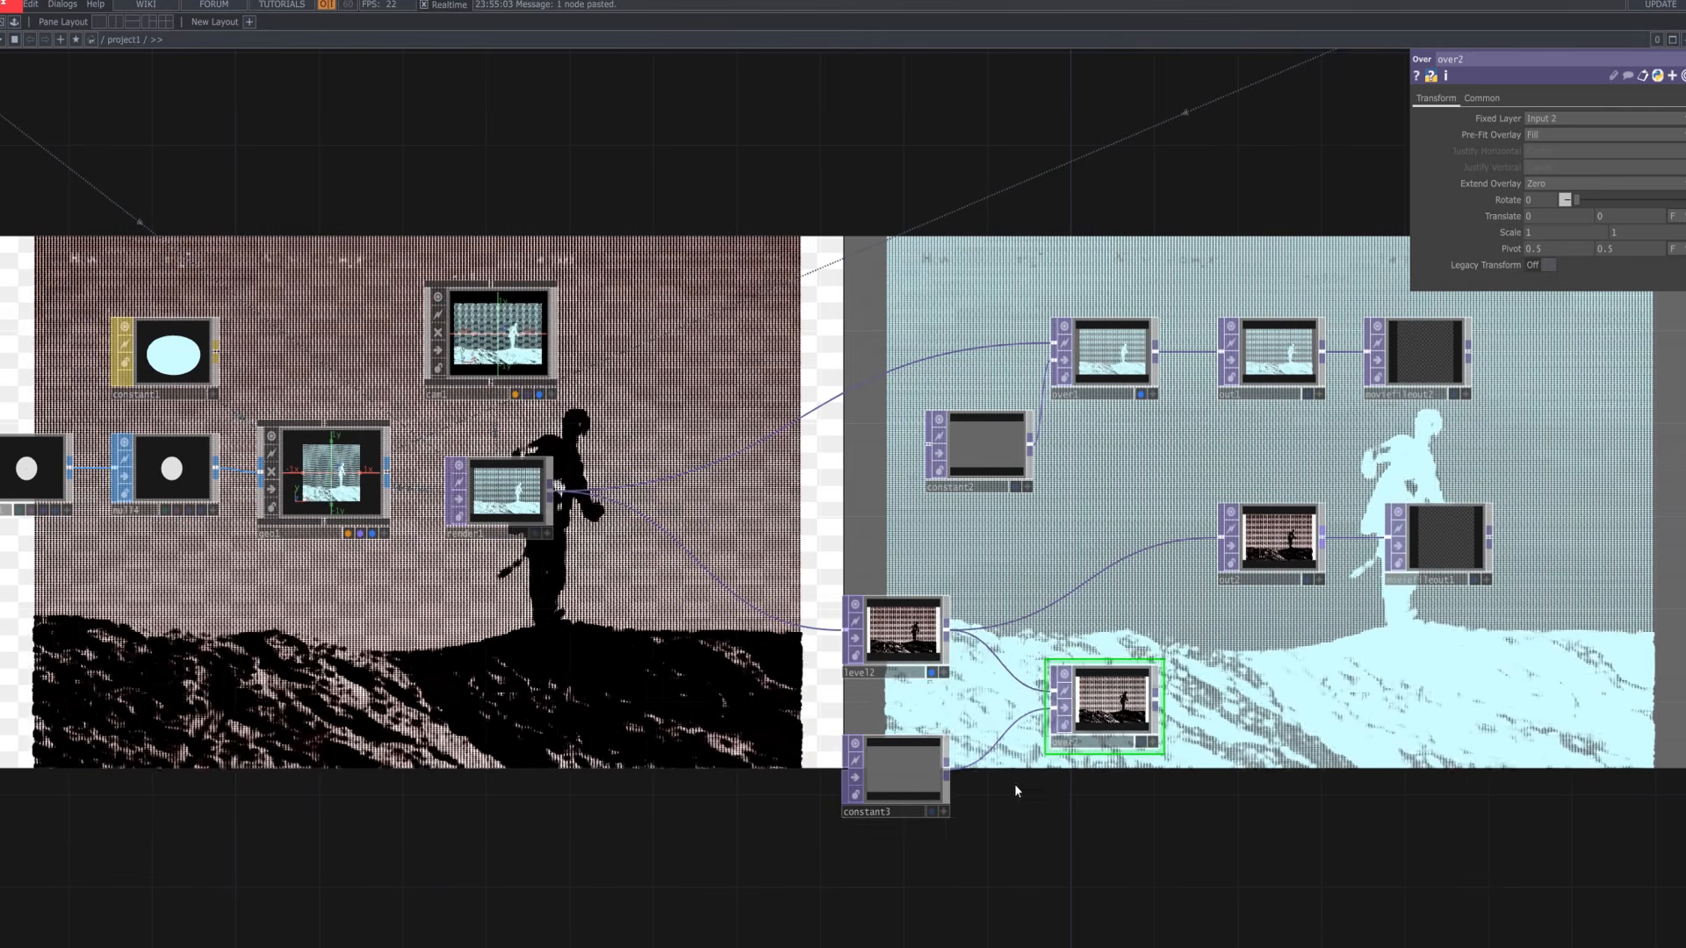
Show over2 in the network background and set constant3's color to light blue with red 0.49803, green 0.86666 and blue 1
click(909, 773)
click(1545, 117)
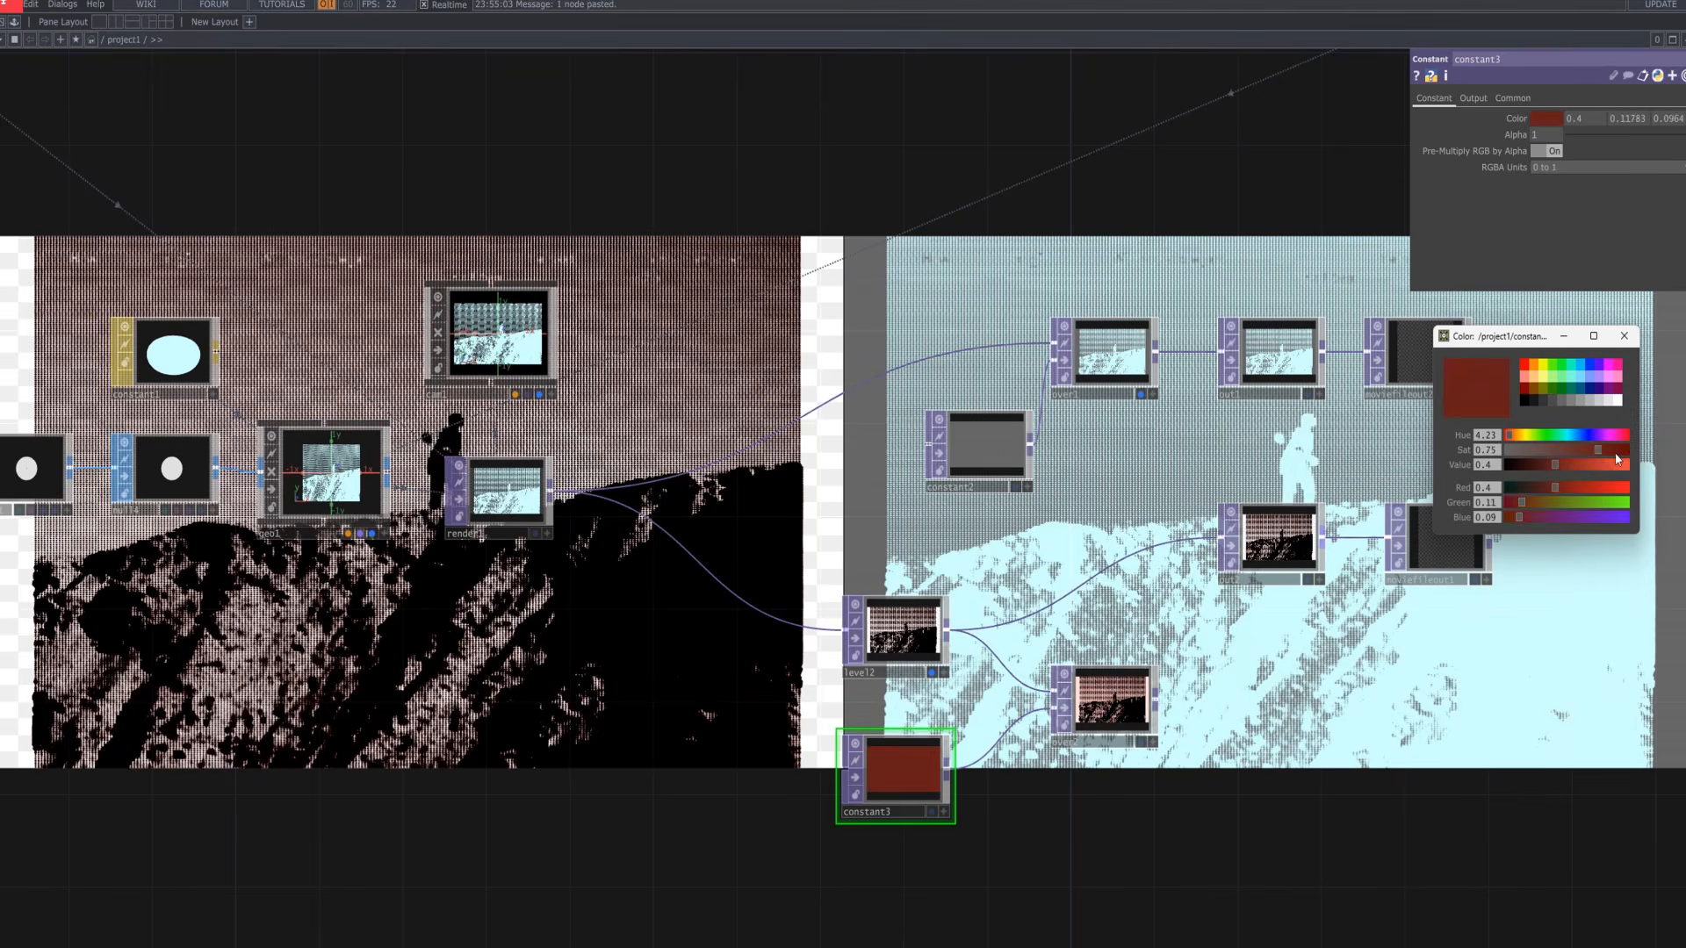
click(1140, 742)
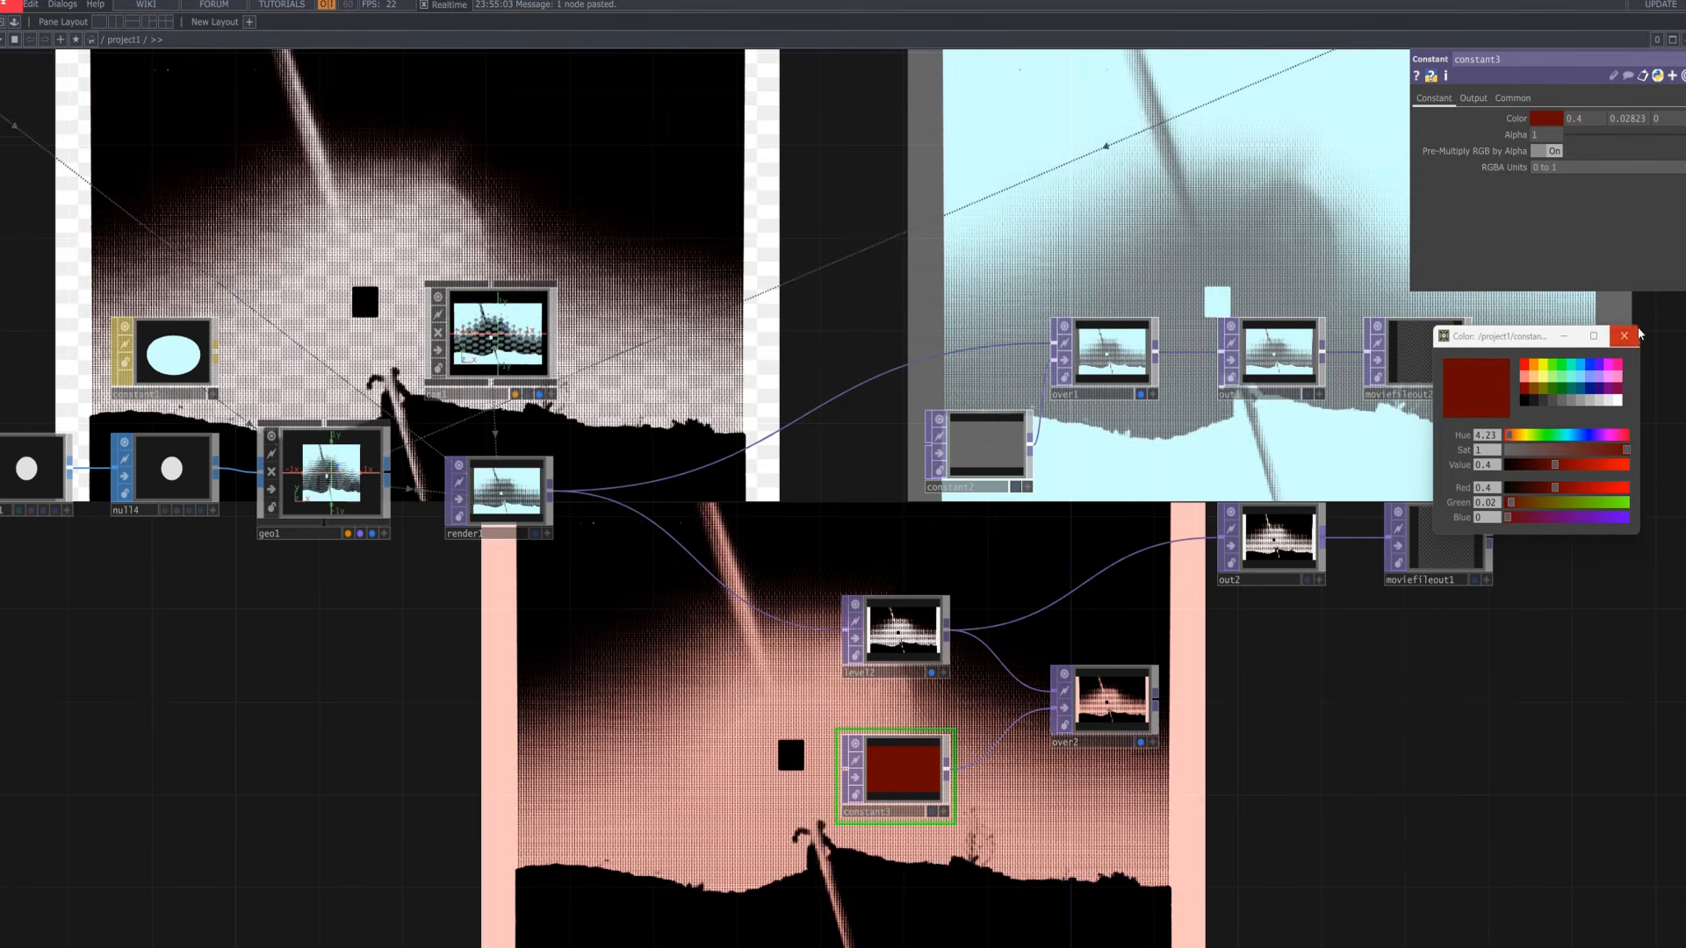
drag(1552, 464, 1610, 475)
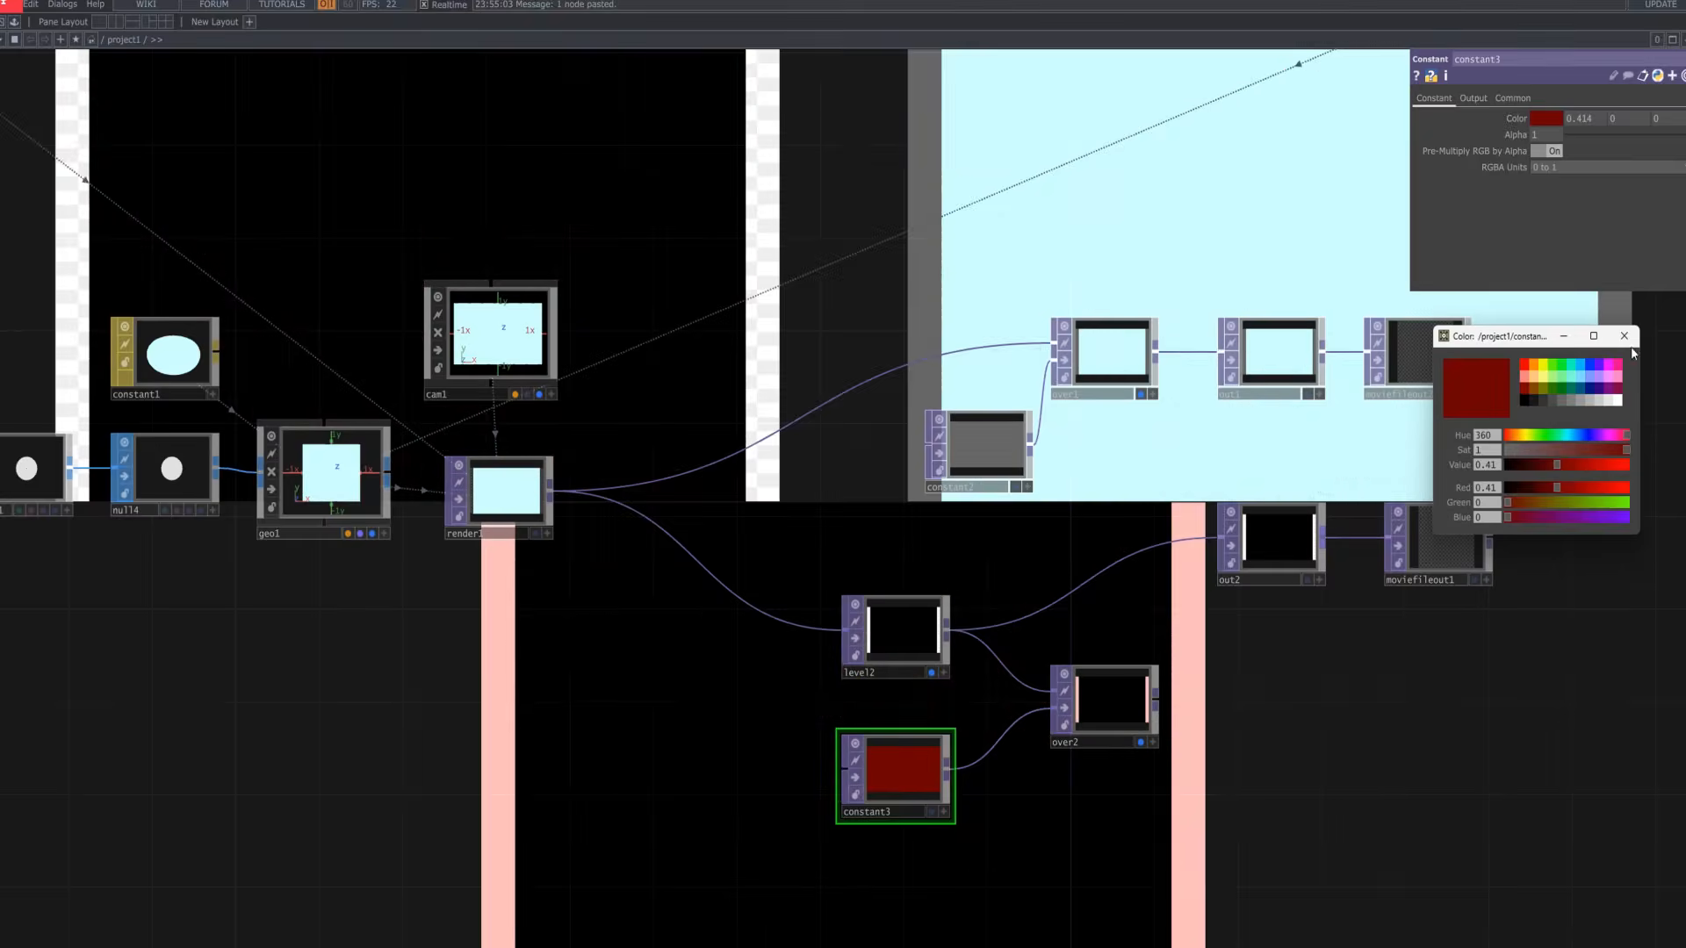
click(1618, 376)
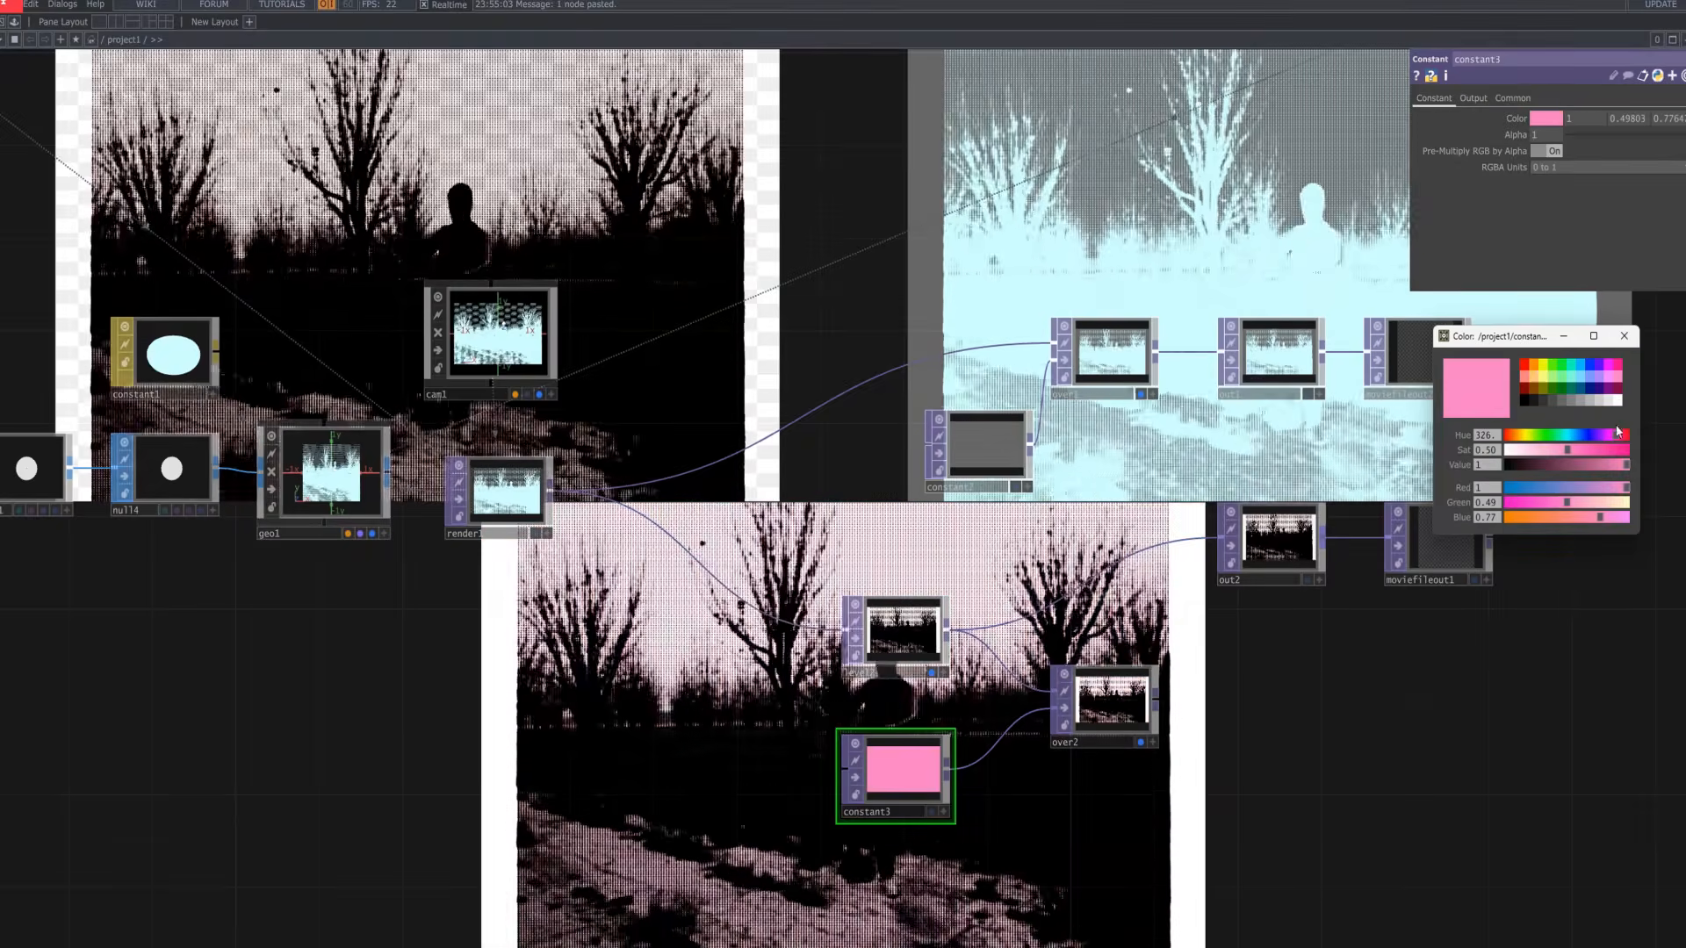
click(1585, 369)
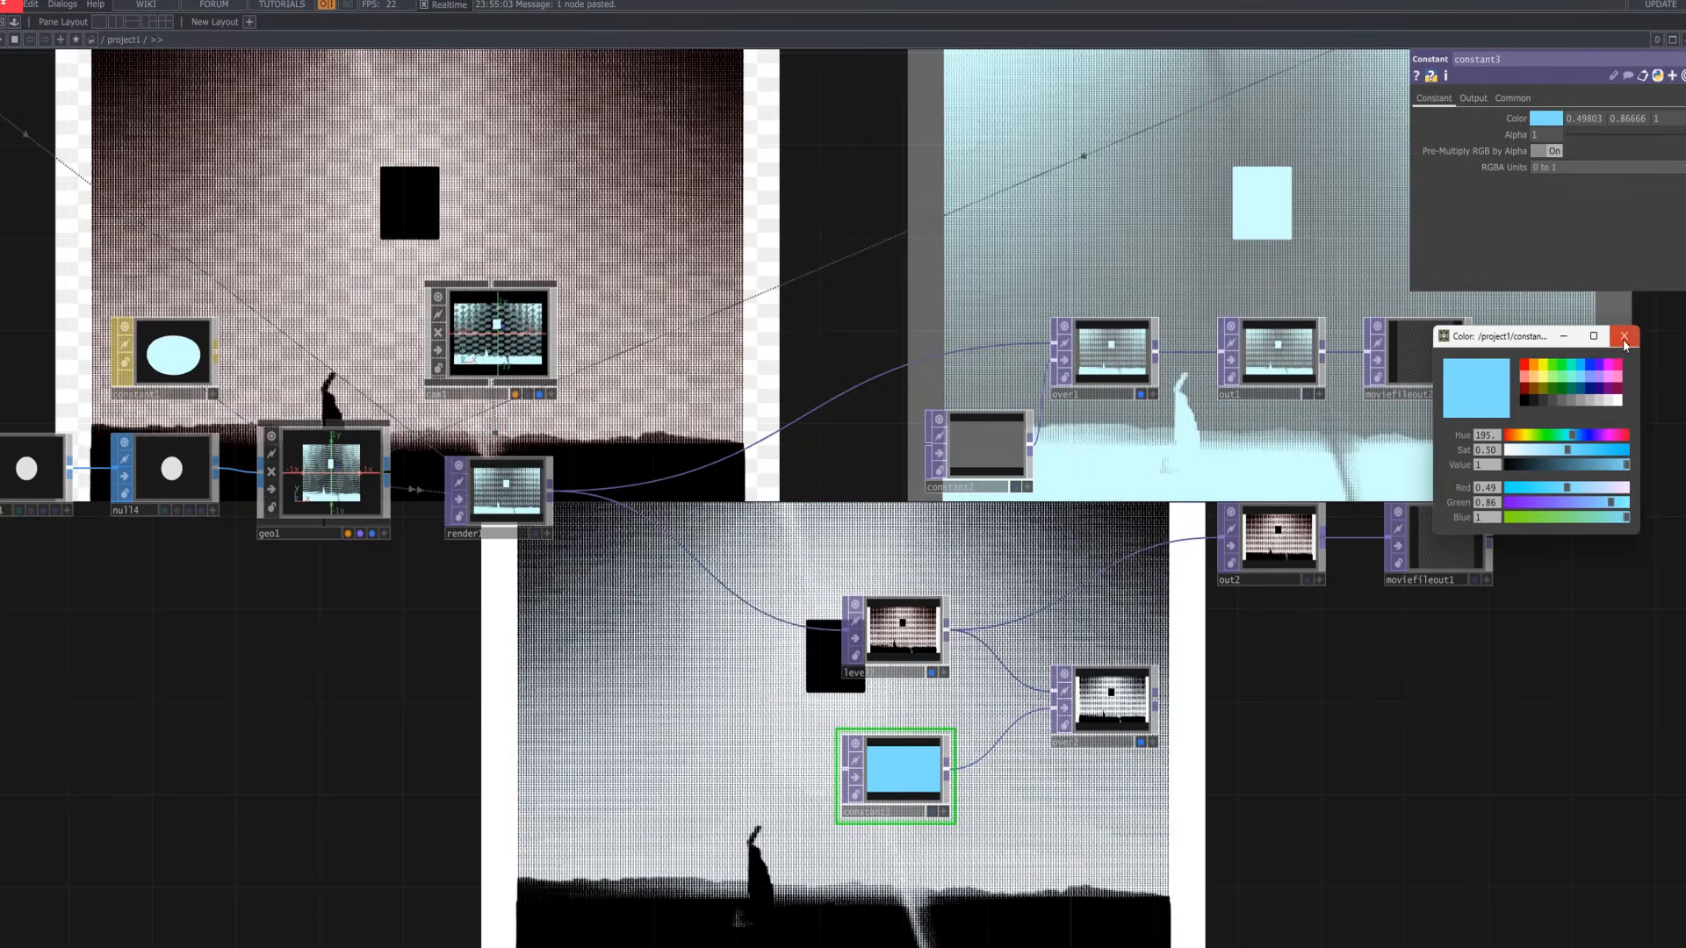
click(1623, 339)
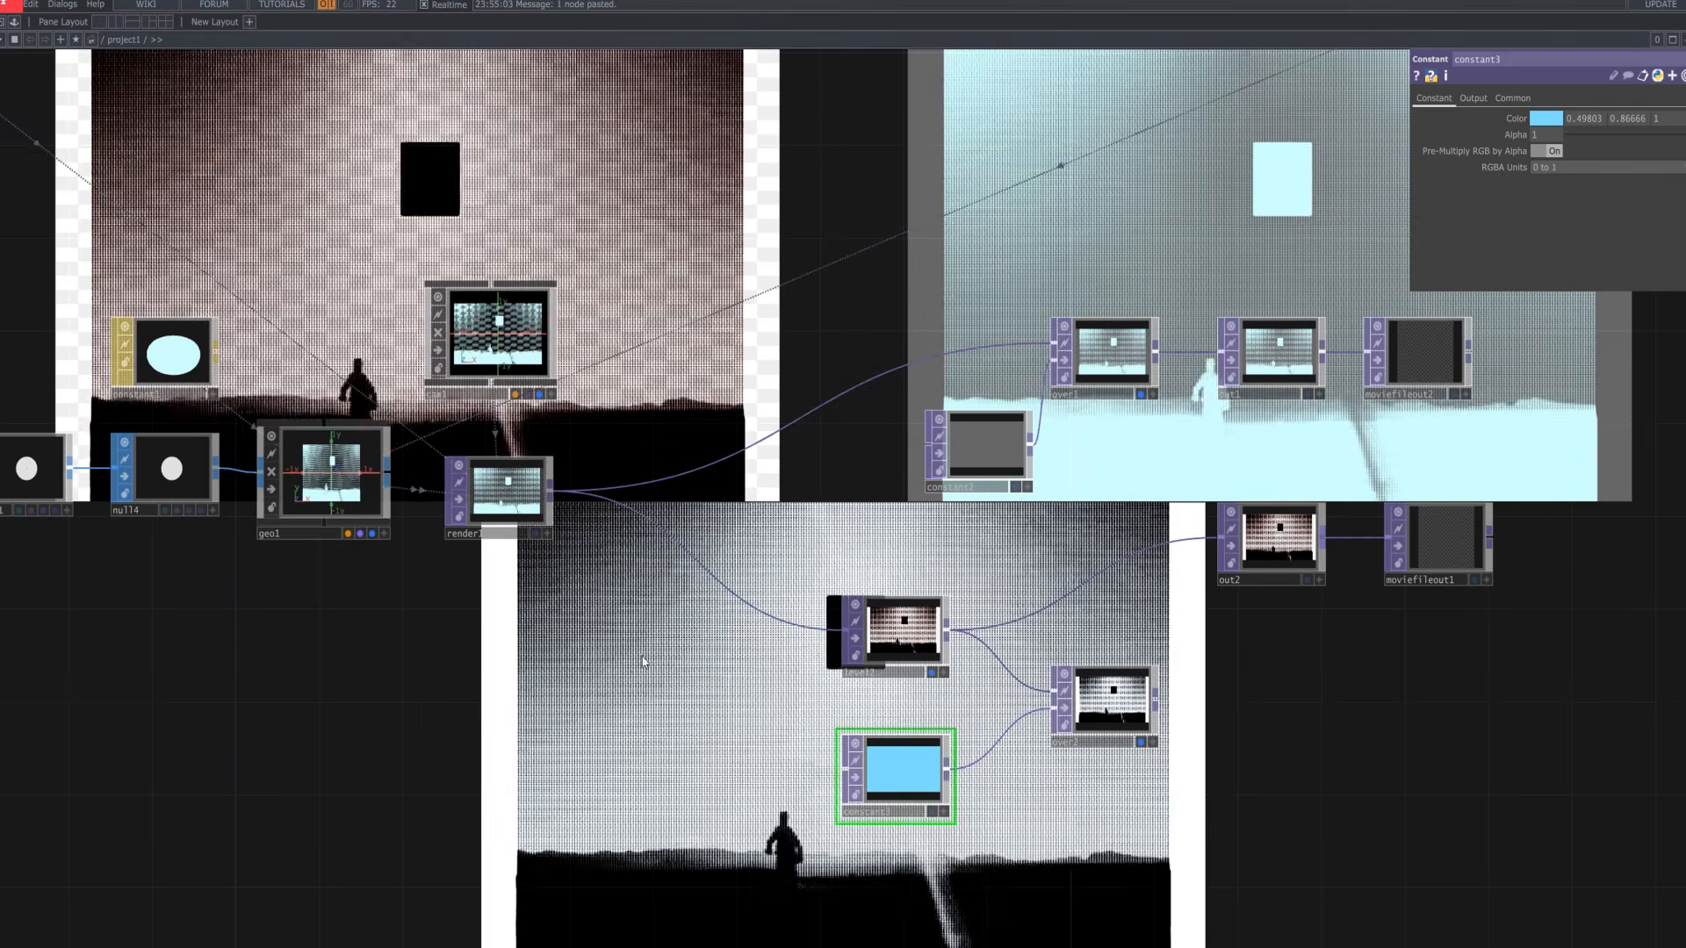
Set level1's Invert to 0.418
scroll(600, 691, down, 5)
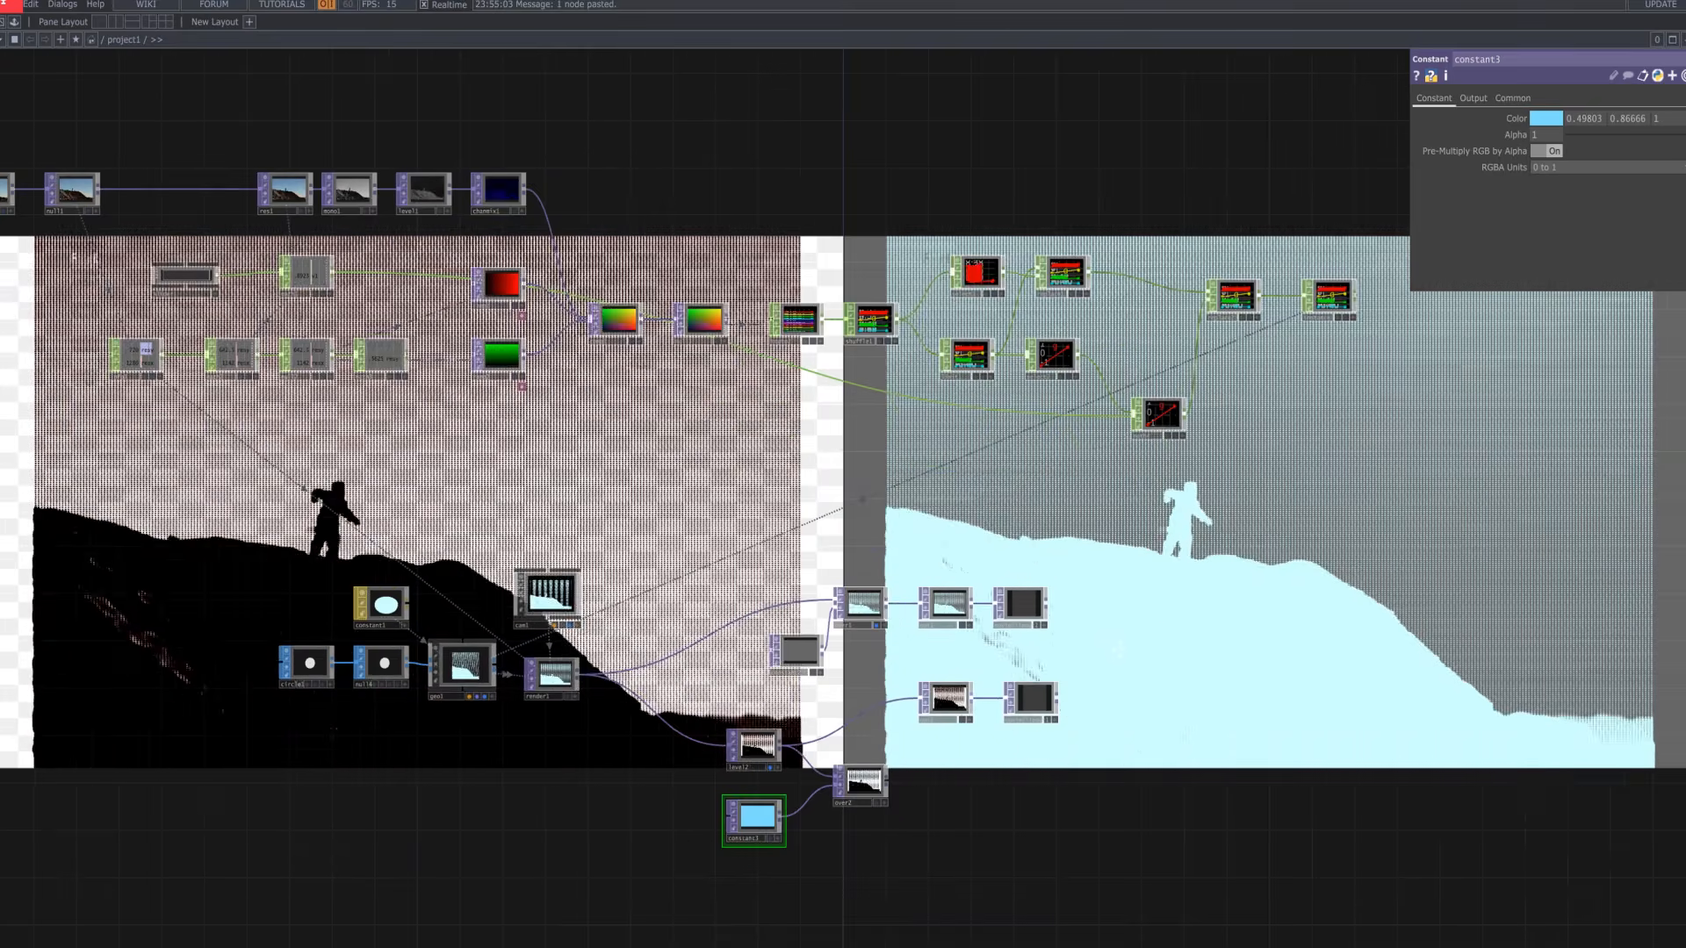
drag(1058, 549, 1030, 610)
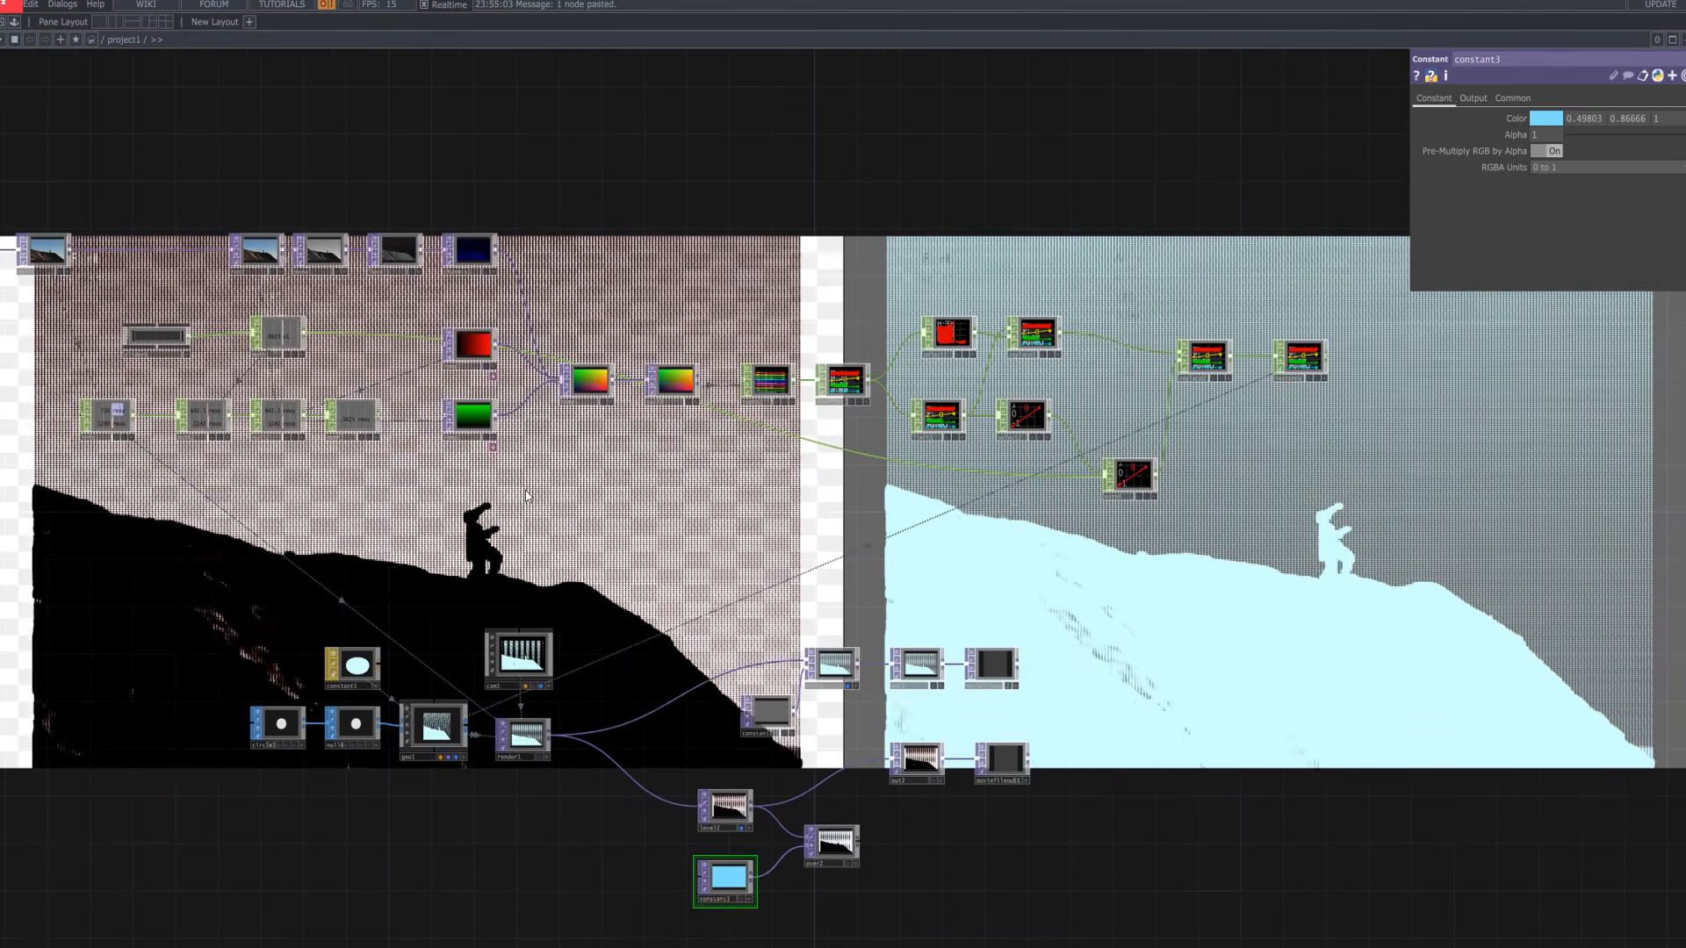
drag(561, 570, 698, 787)
click(570, 547)
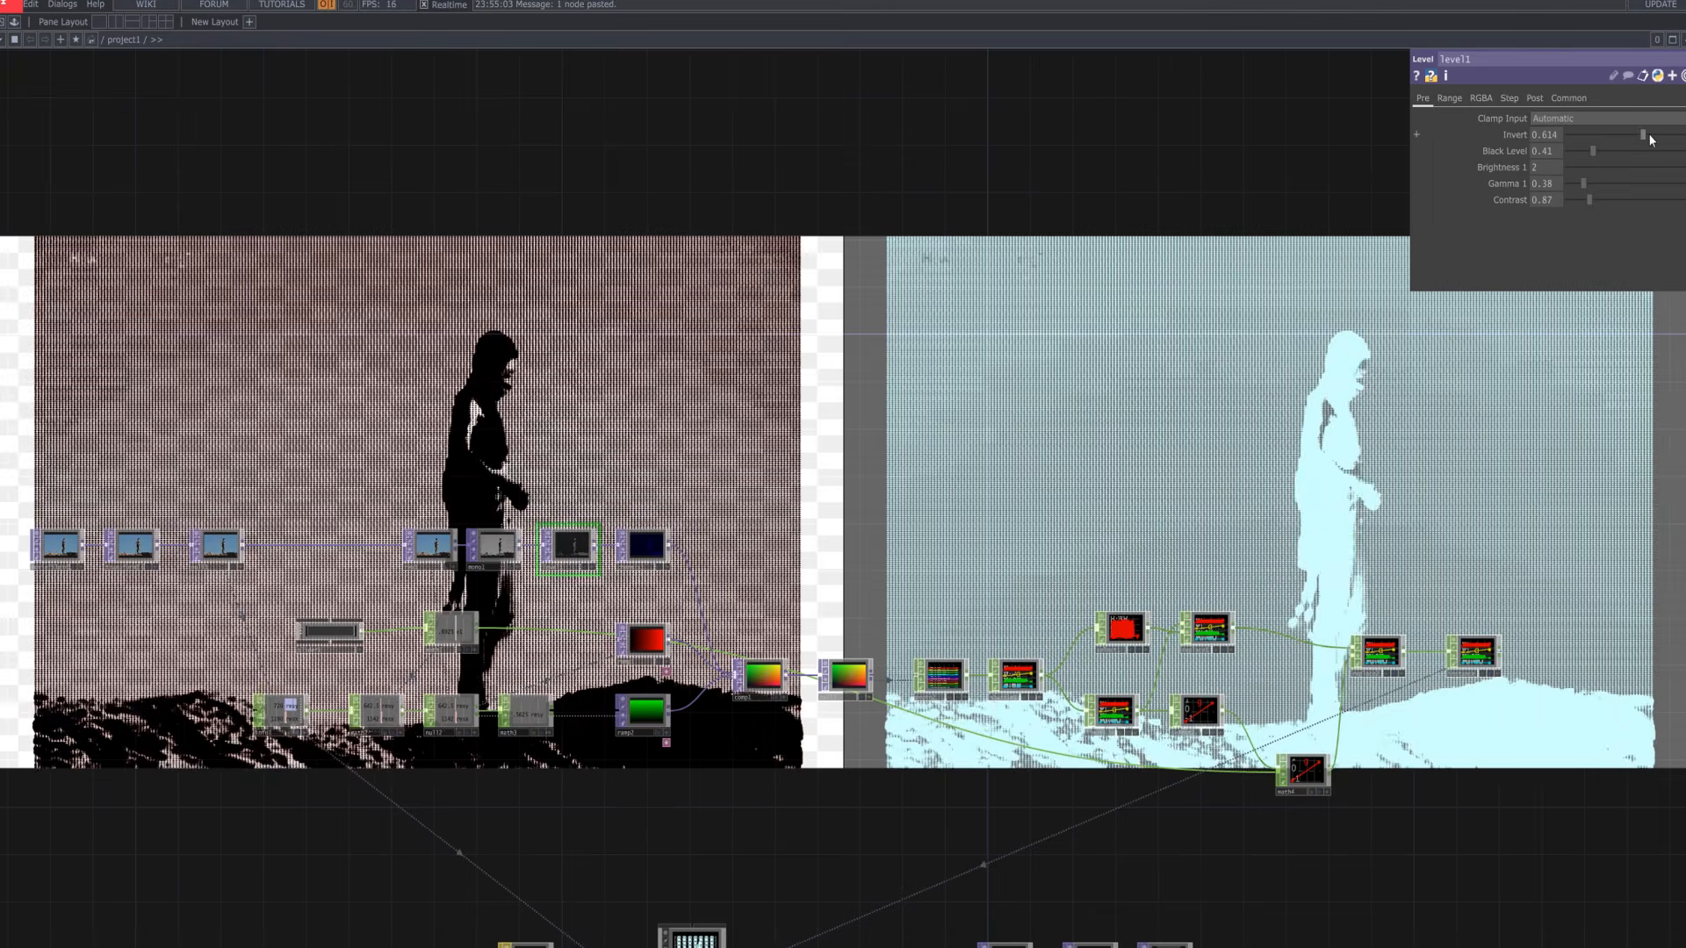
drag(1642, 133, 1616, 135)
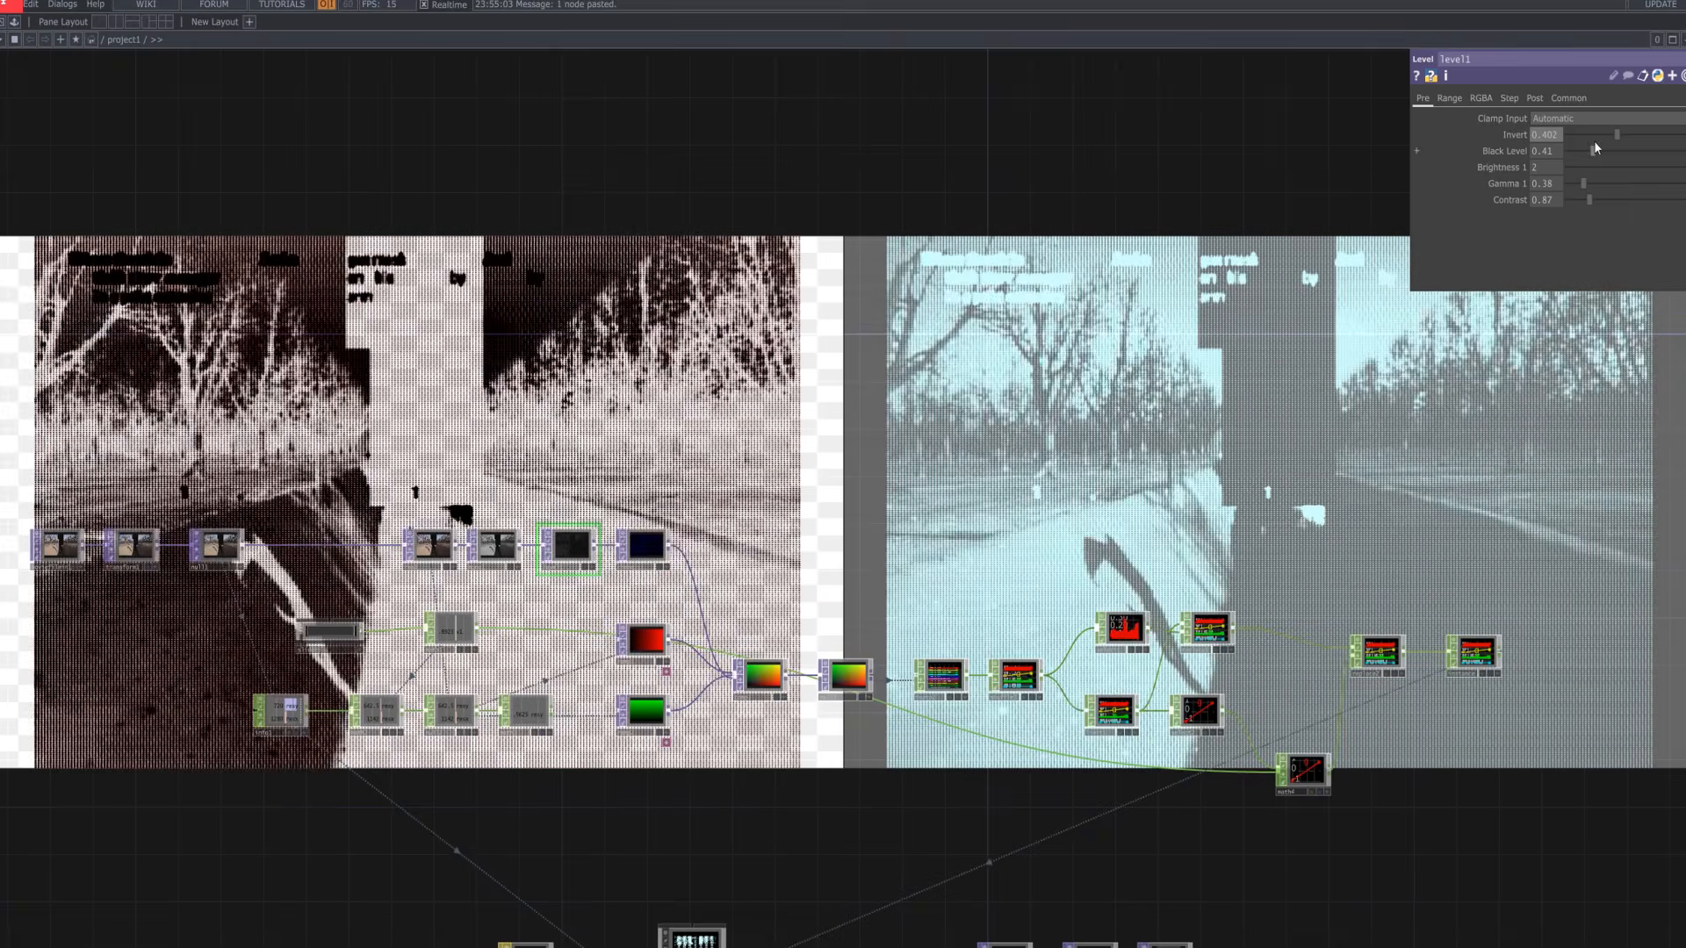
drag(1617, 136, 1622, 182)
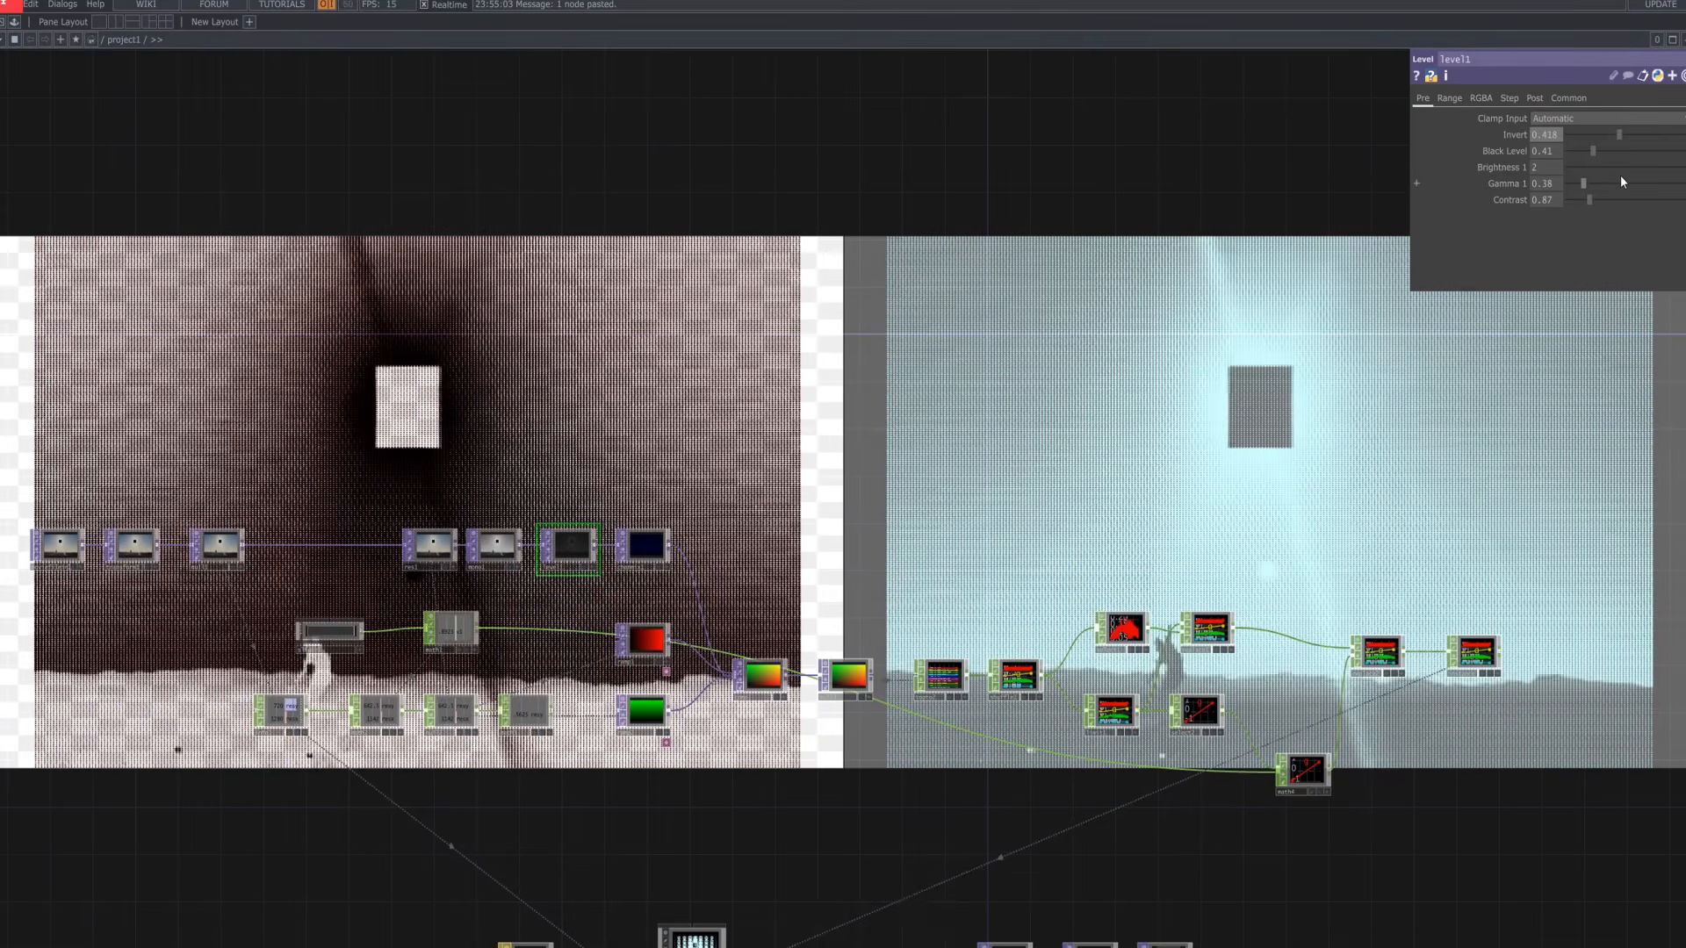
Change the constant1 material's color to a very pale blue
scroll(914, 533, down, 3)
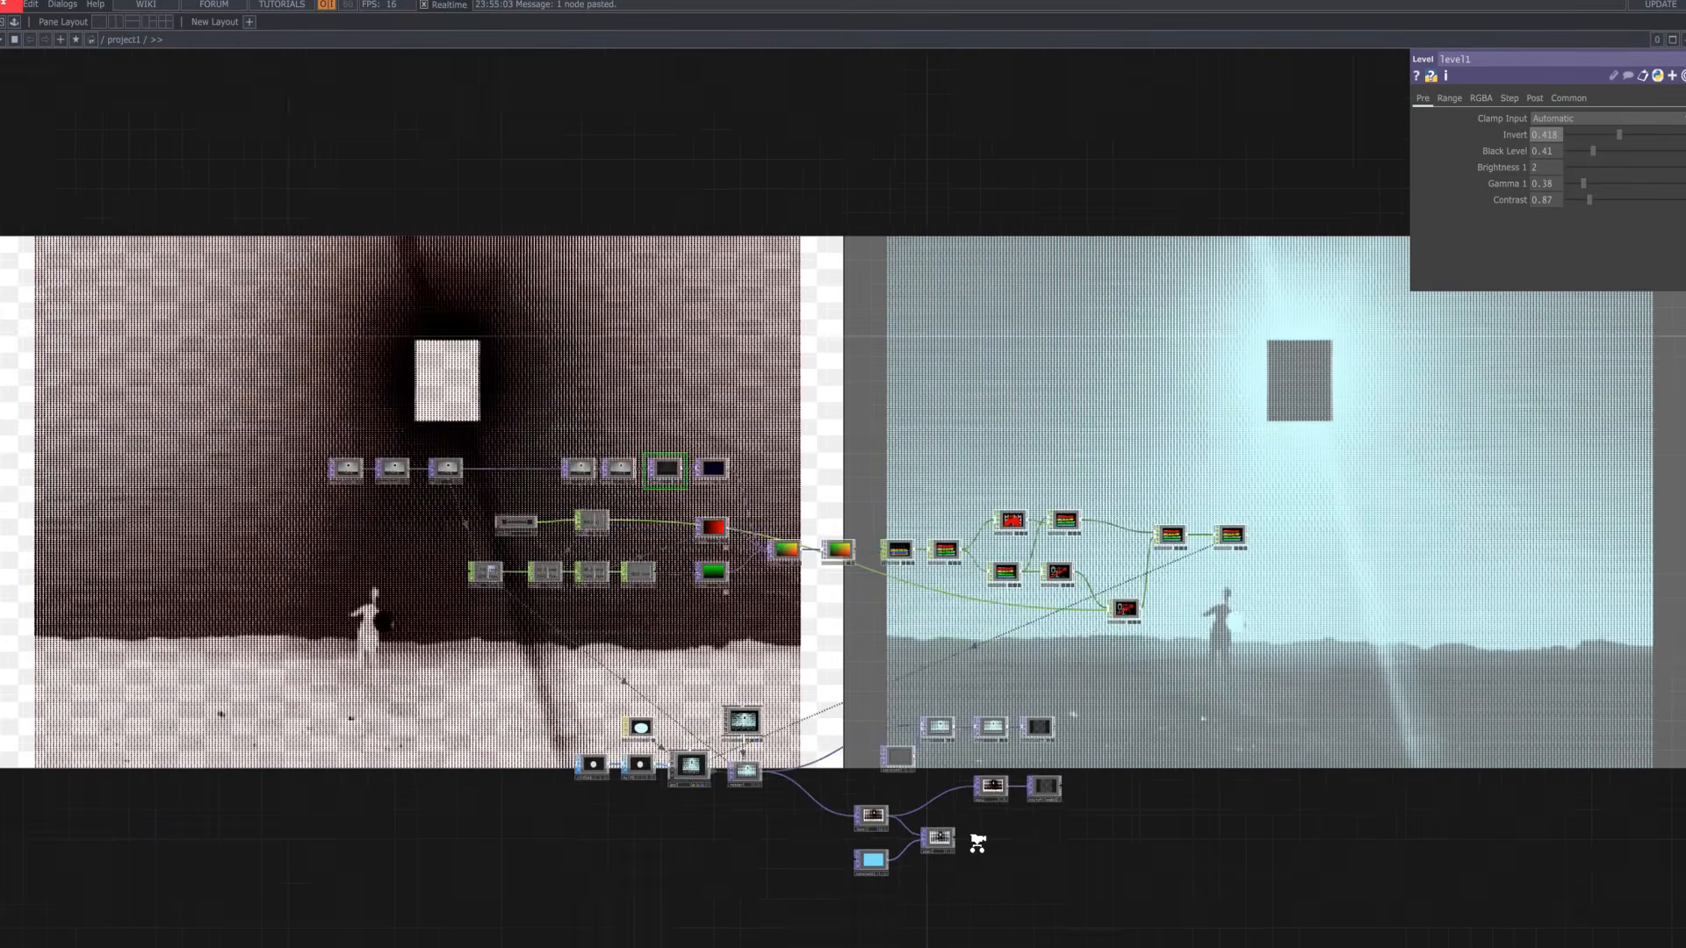
scroll(971, 835, up, 2)
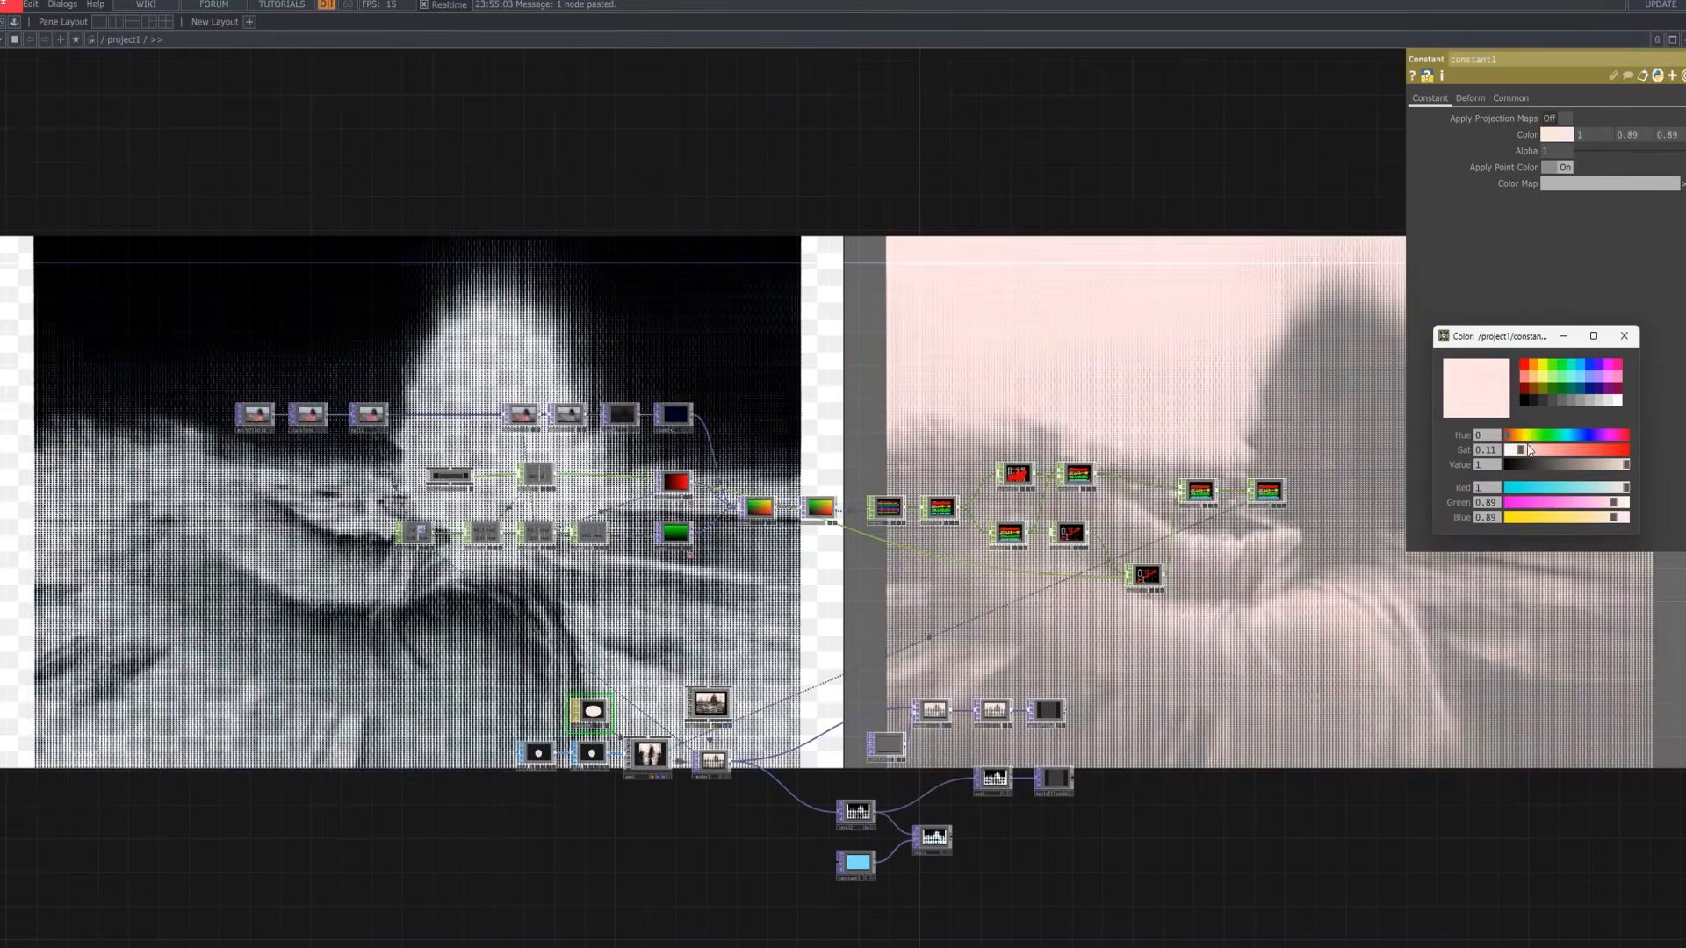
mouse_move(1521, 450)
mouse_down()
mouse_move(1572, 449)
mouse_move(1525, 470)
mouse_up()
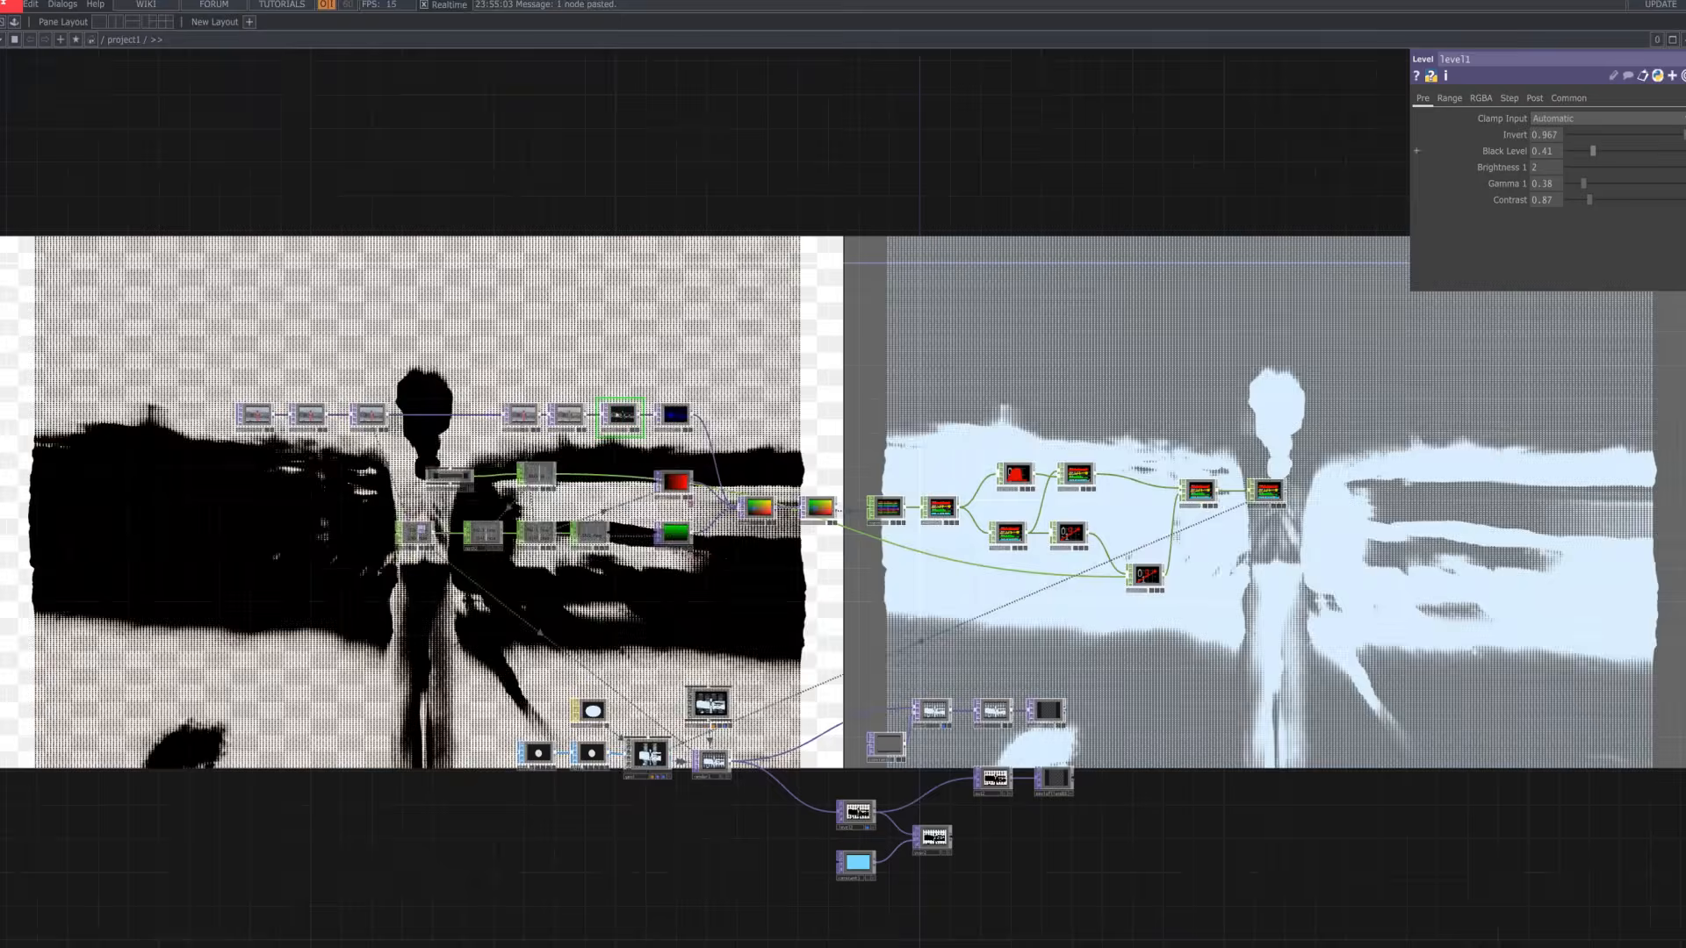
Adjust level1 to Invert 0.658, Black Level 0.47 and Gamma 0.51
drag(1685, 151, 1648, 157)
drag(1624, 152, 1685, 169)
click(1588, 183)
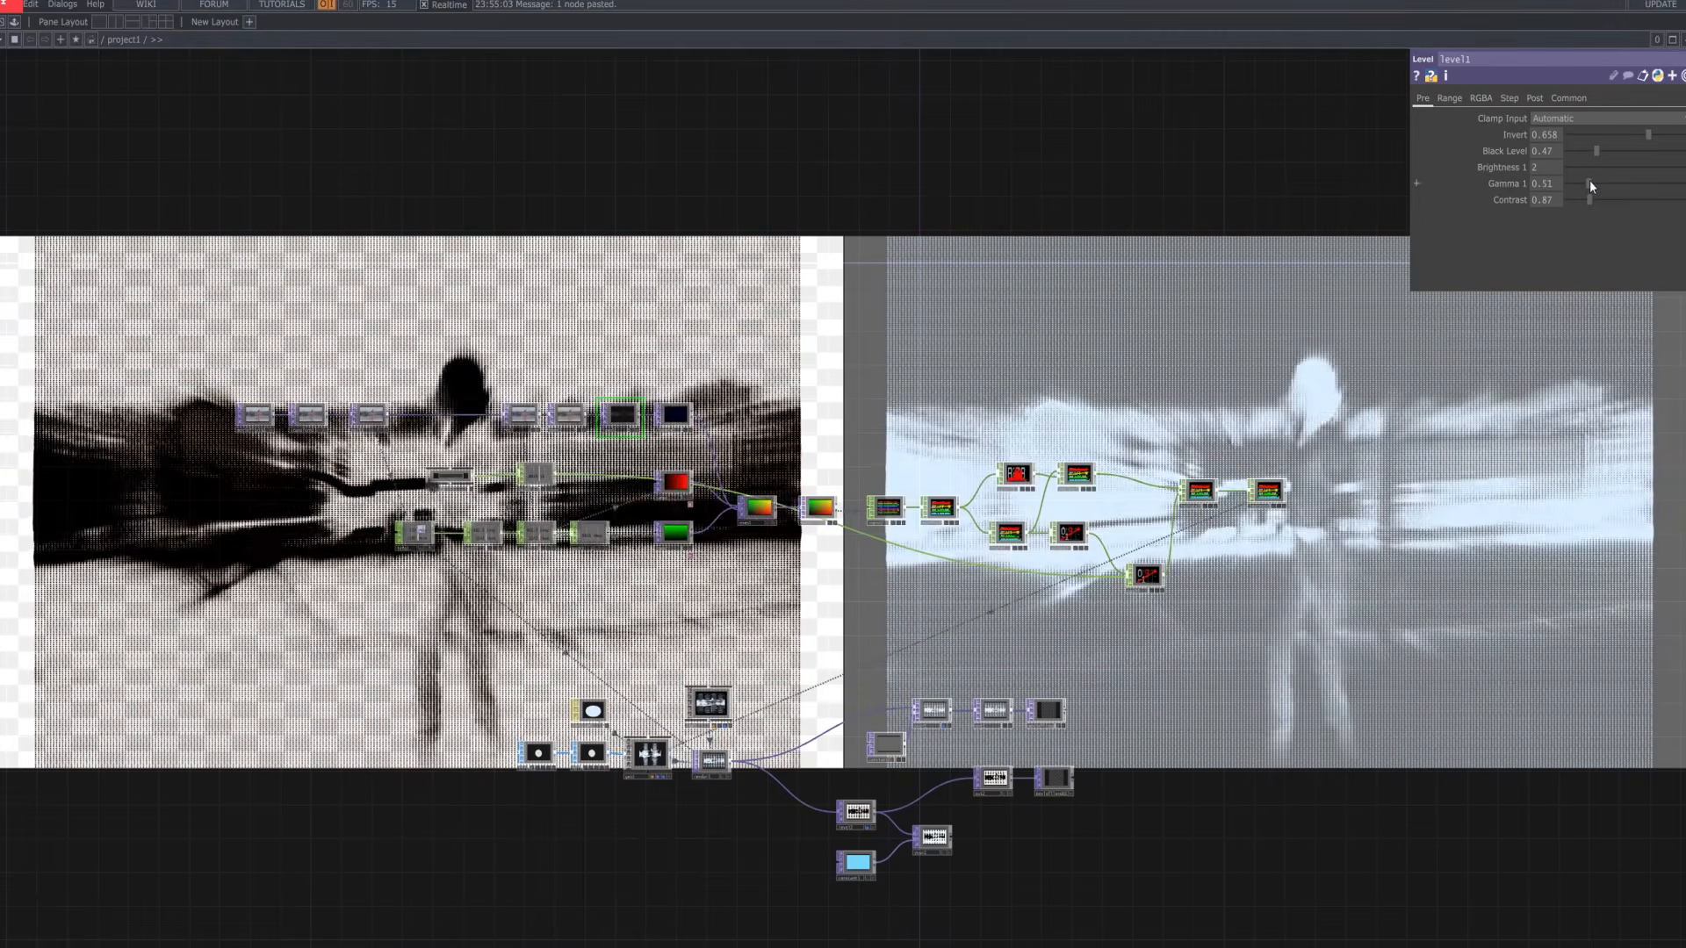
Fine-tune level1 to Contrast 0.98, Invert 0.592 and Black Level 0.48
drag(1589, 200, 1591, 207)
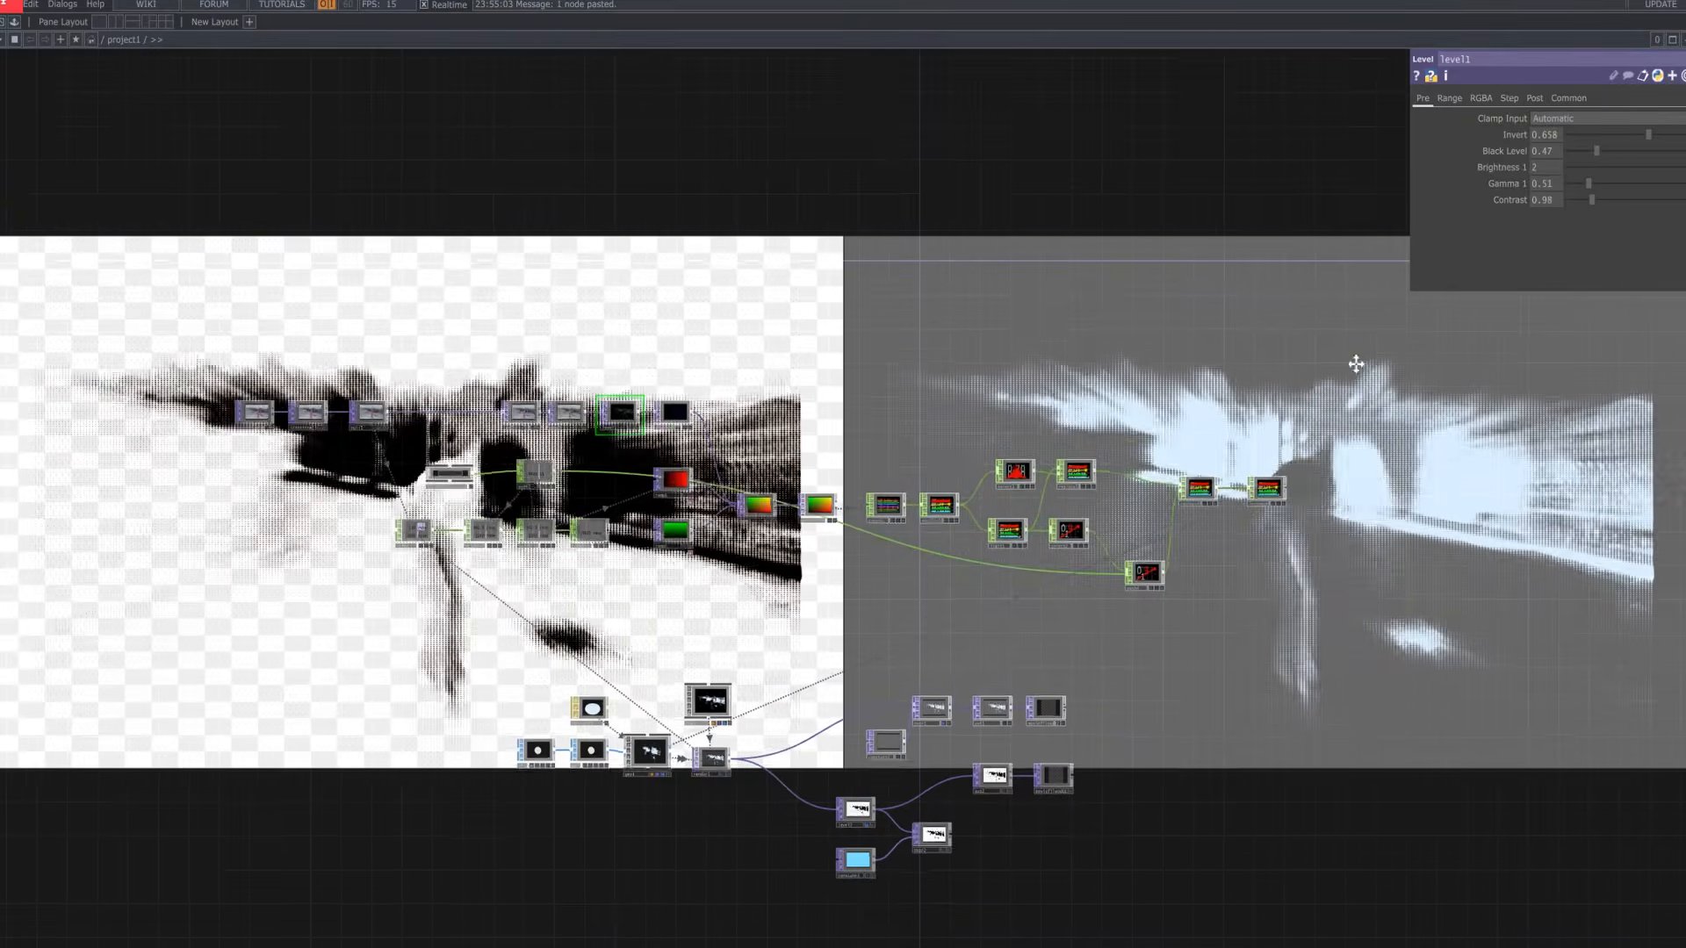
Hide level2 from the network background and show the over2 composite there alongside over1
scroll(1208, 575, down, 5)
drag(1162, 670, 1057, 780)
click(621, 587)
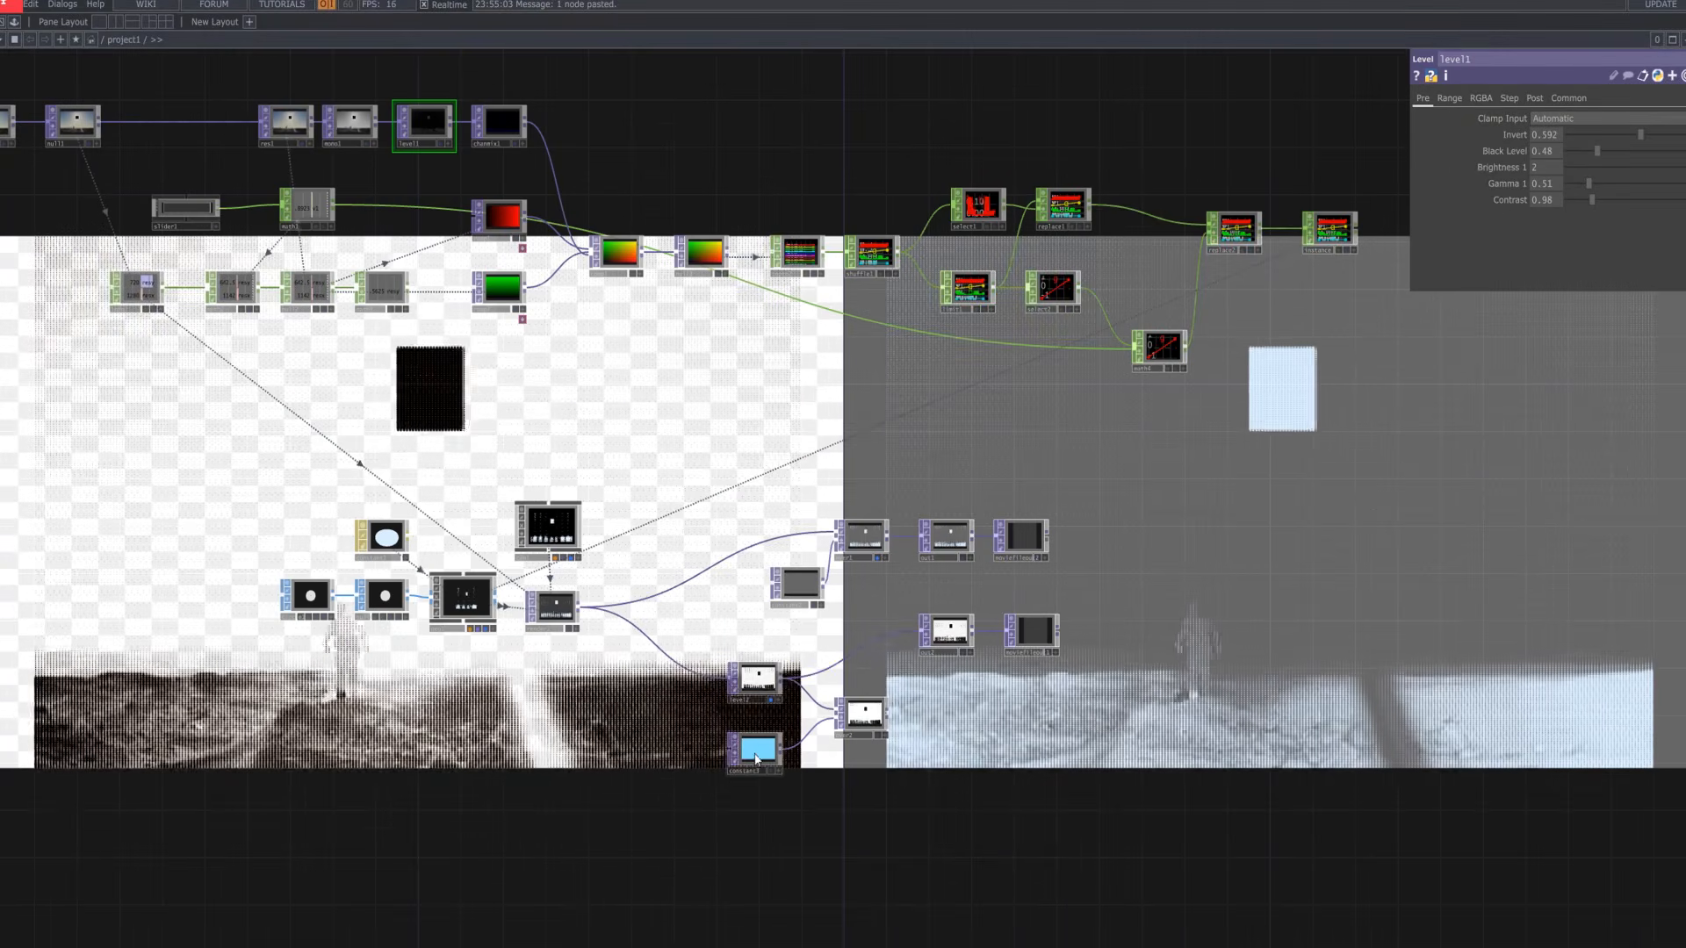
scroll(895, 763, up, 4)
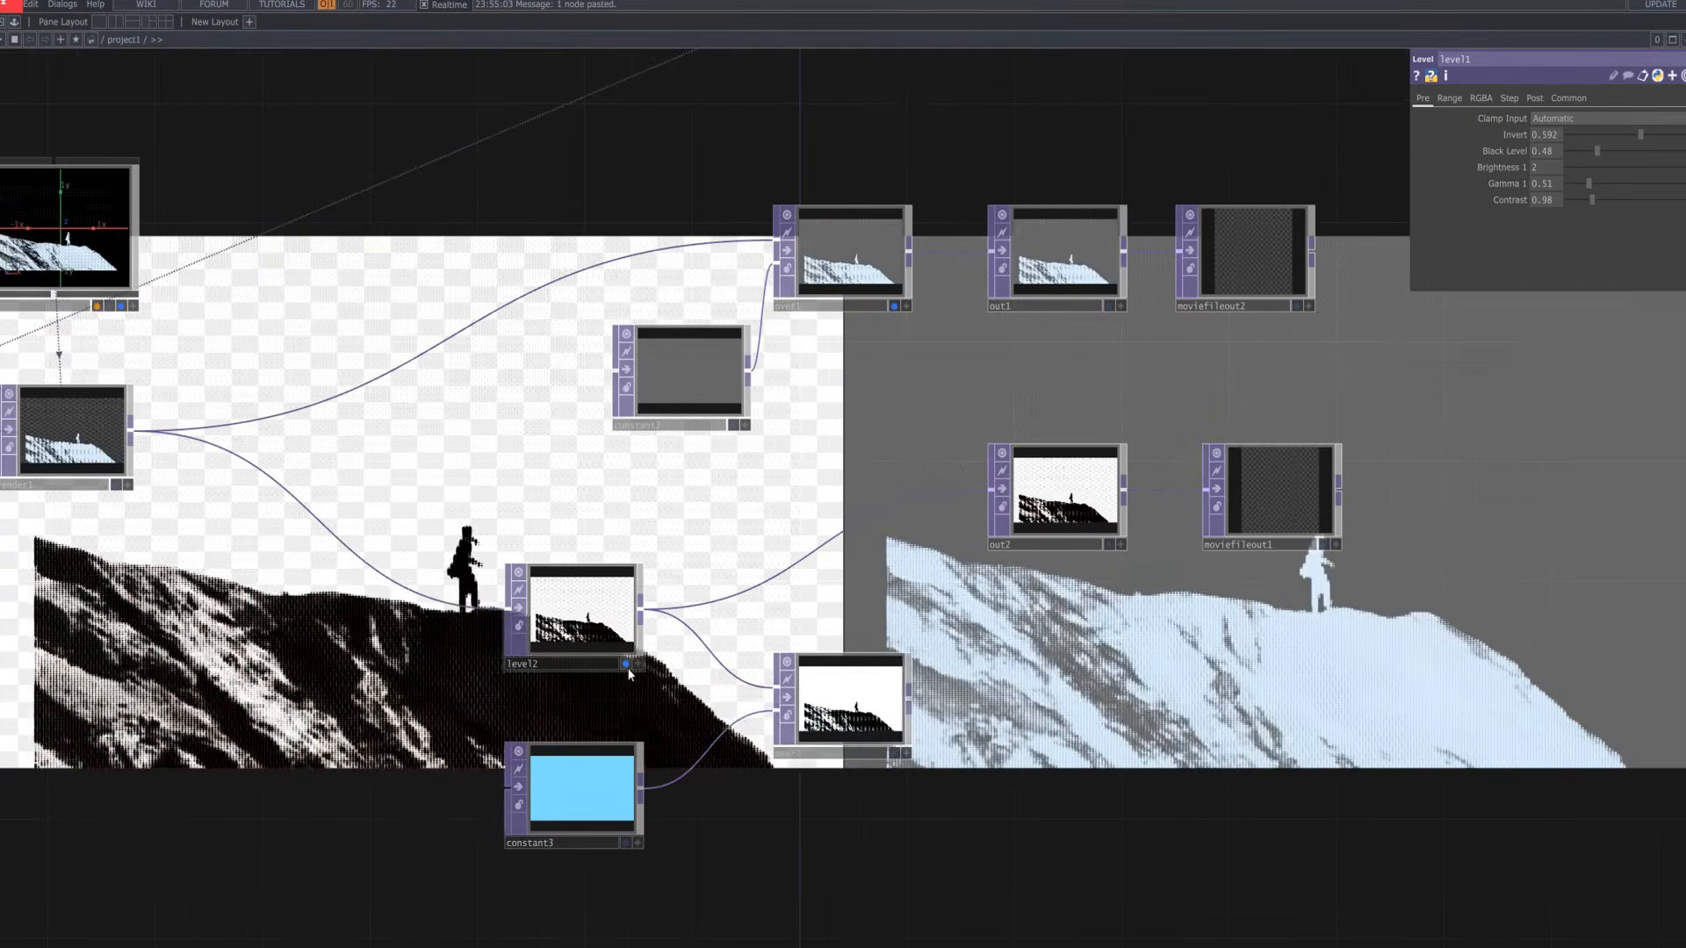
scroll(1122, 777, down, 4)
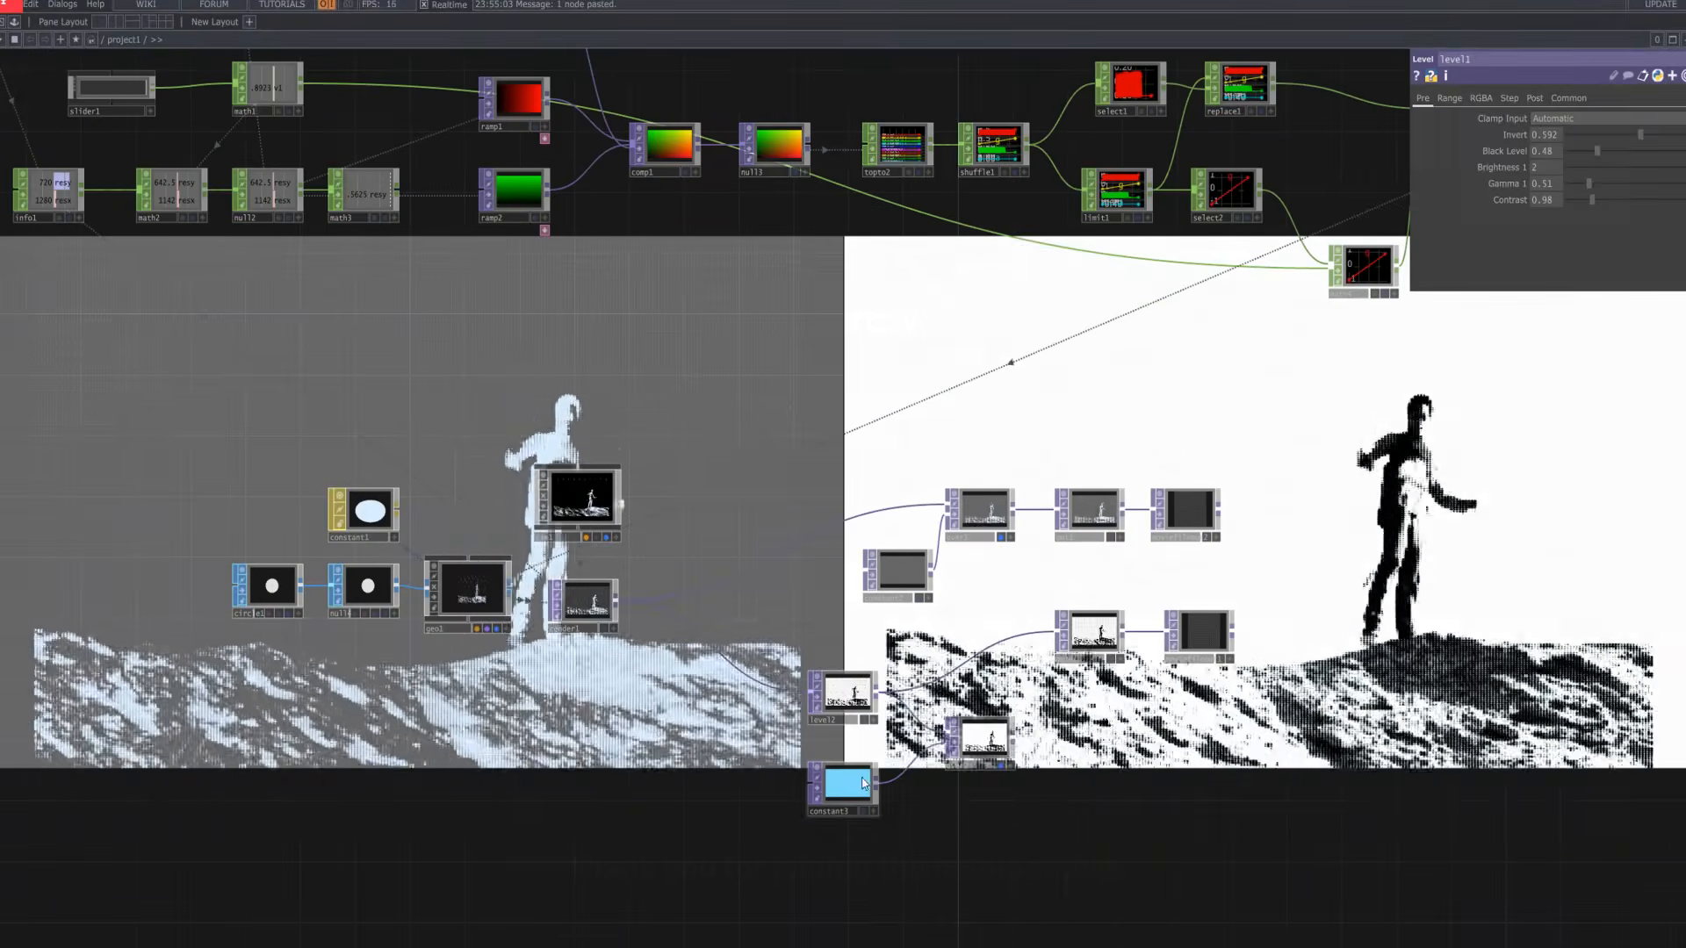
Change constant3's color to dark blue with red 0.08503, green 0.17734 and blue 0.211
click(844, 783)
click(1545, 117)
drag(1578, 465, 1533, 464)
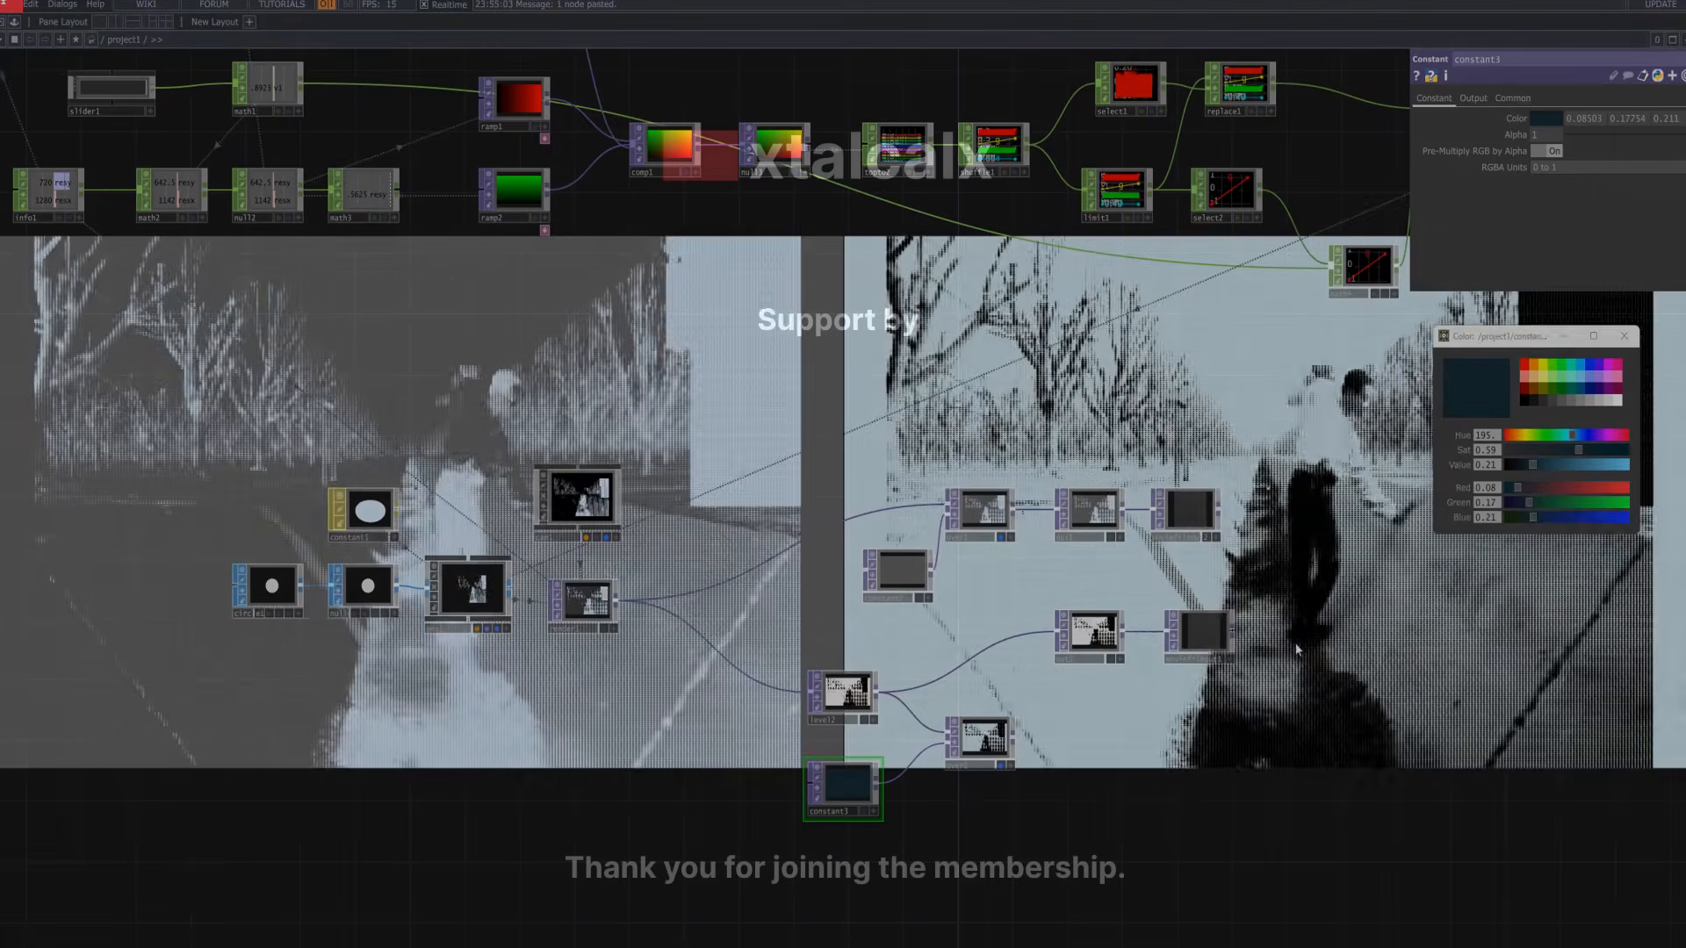
click(1280, 595)
scroll(1280, 594, down, 5)
scroll(1281, 594, up, 3)
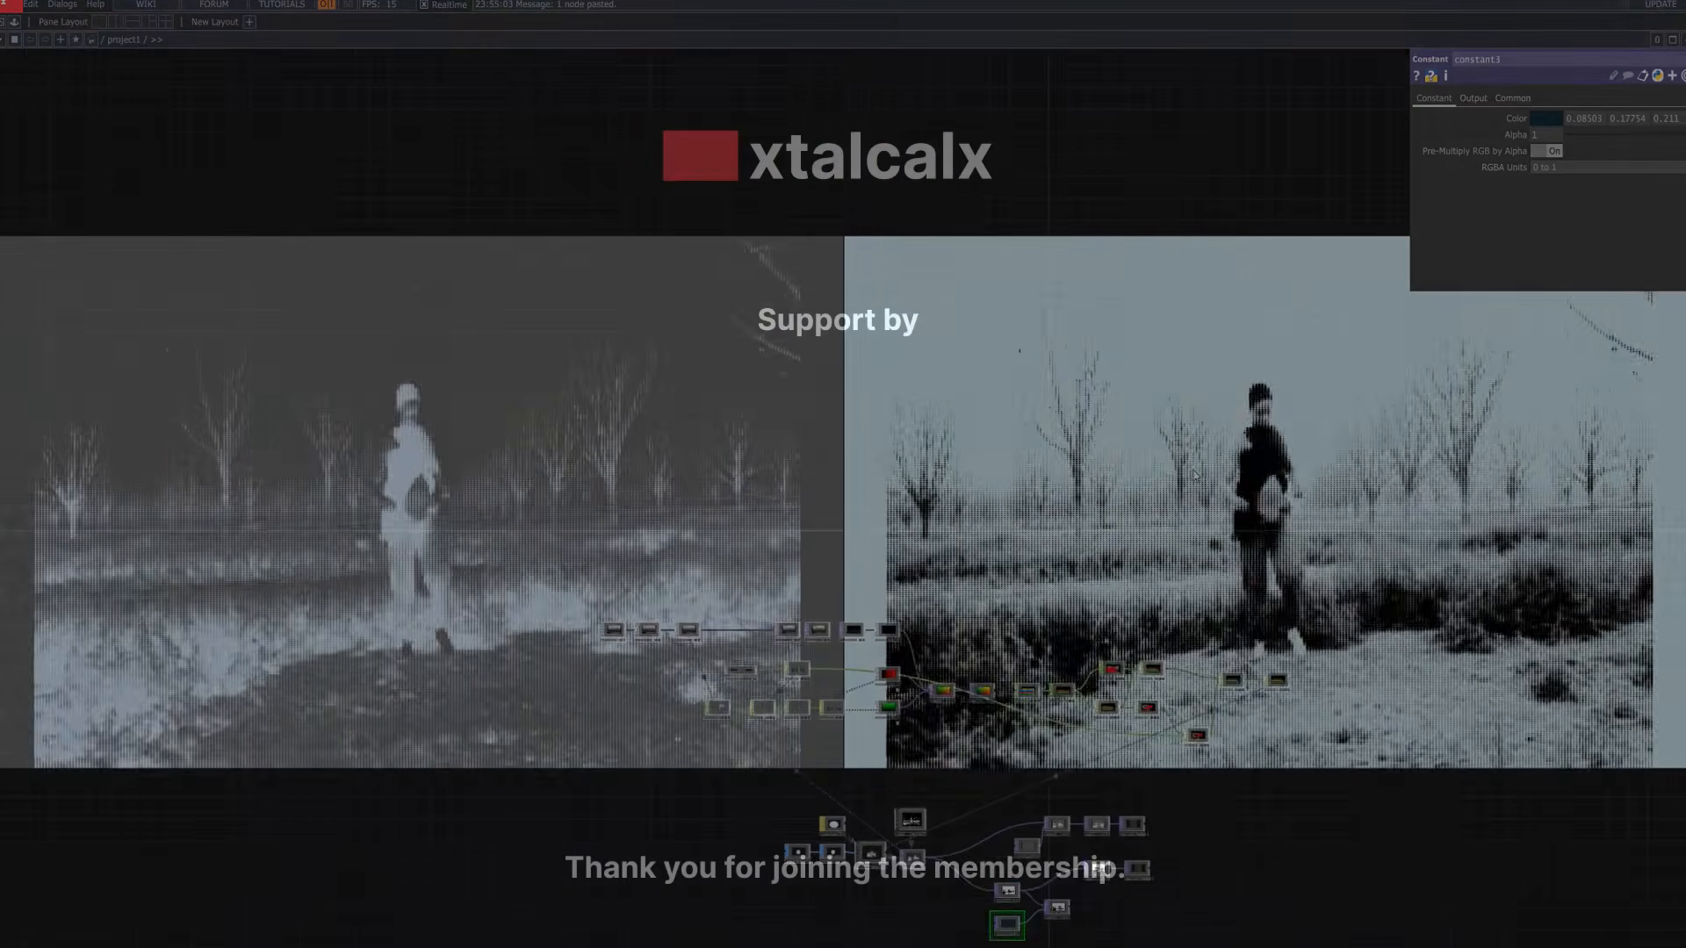
key(p)
scroll(1161, 547, down, 3)
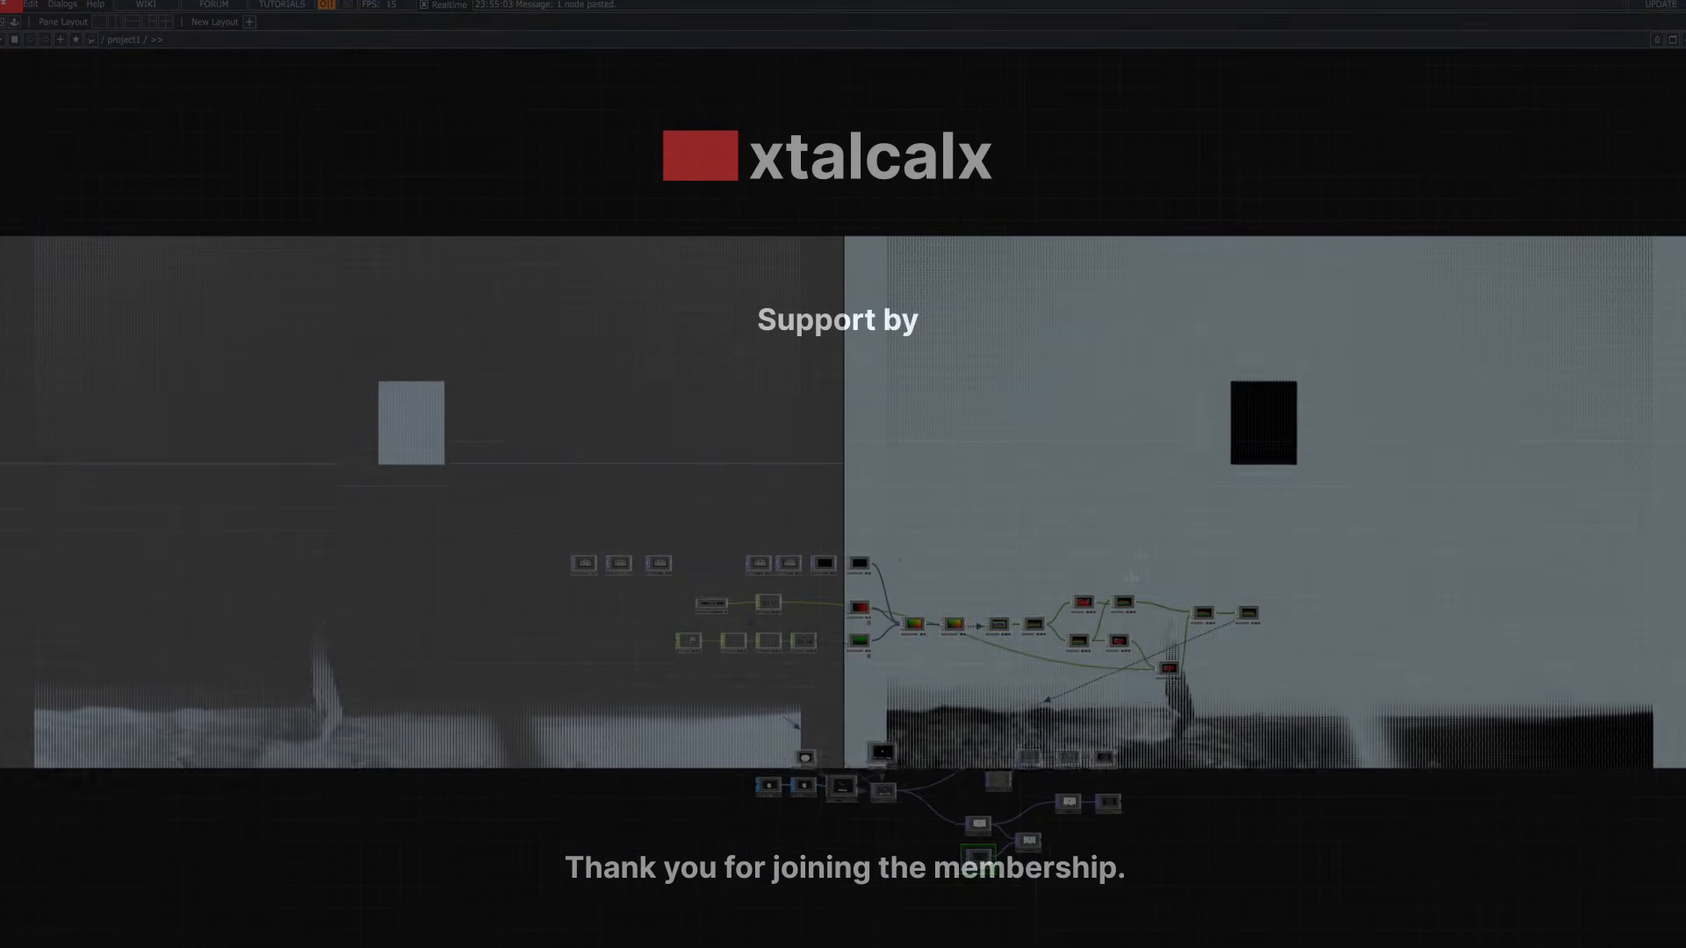
drag(1186, 526, 1163, 550)
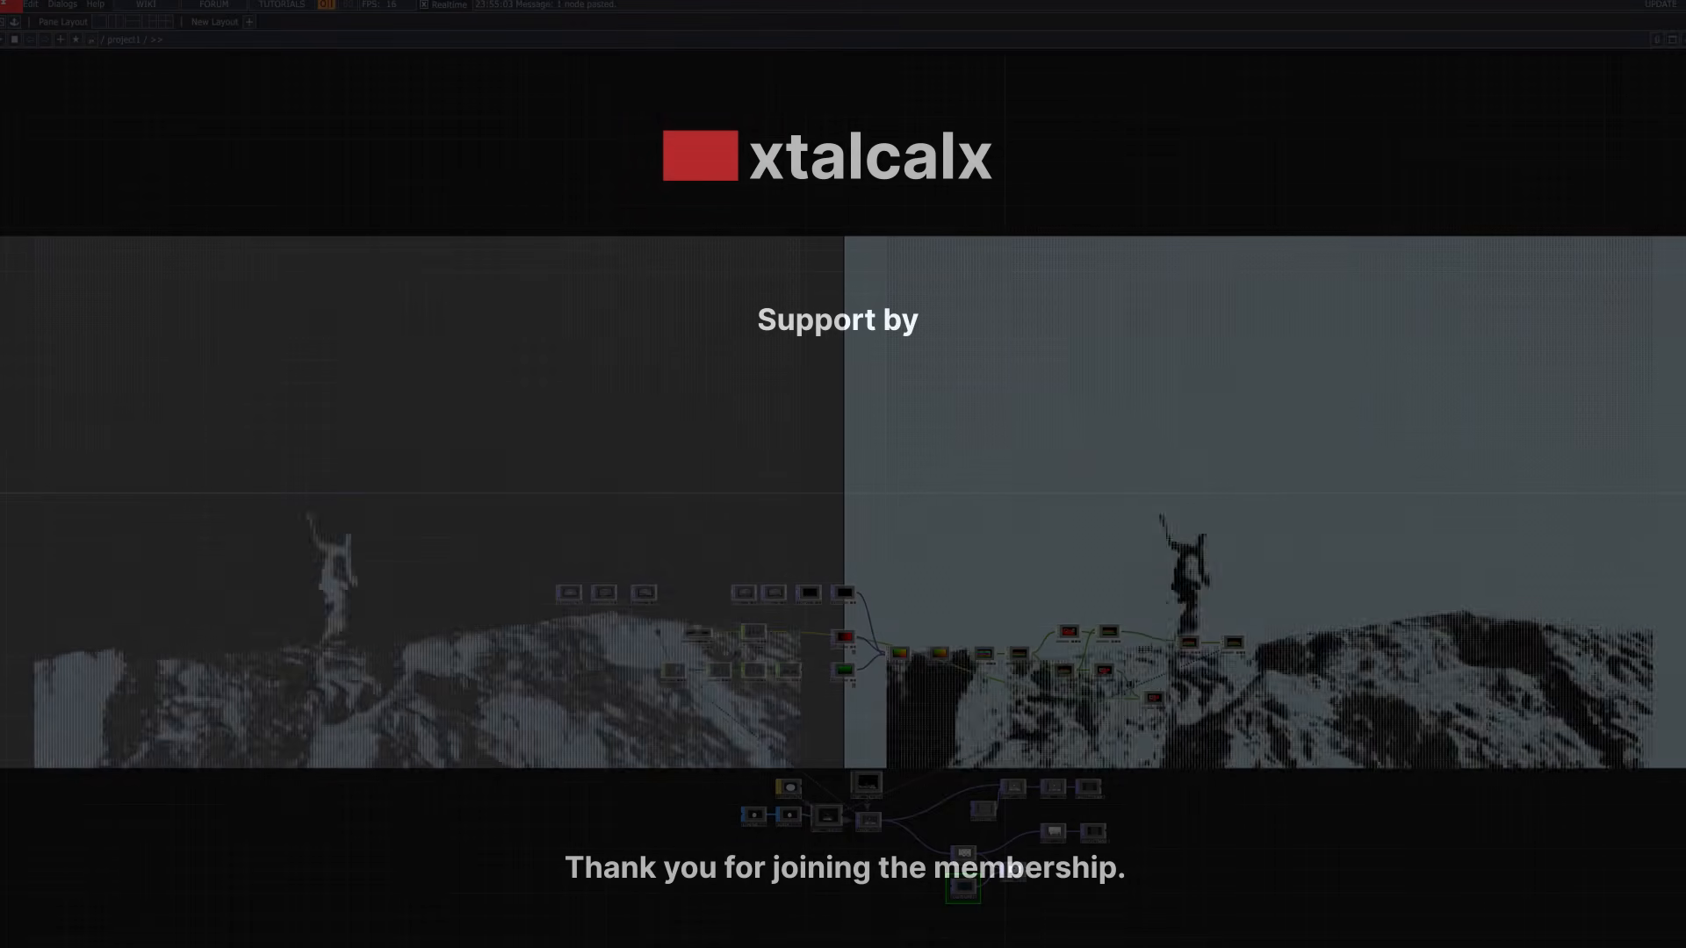